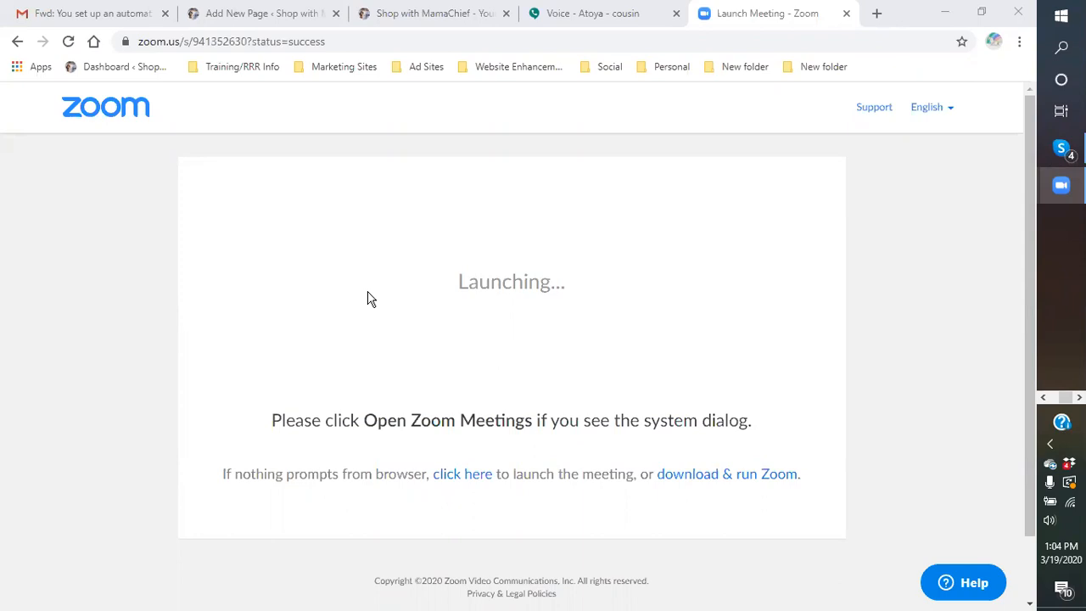
Step: Switch to the browser tab with the WordPress page editor and start a new blank page
click(259, 15)
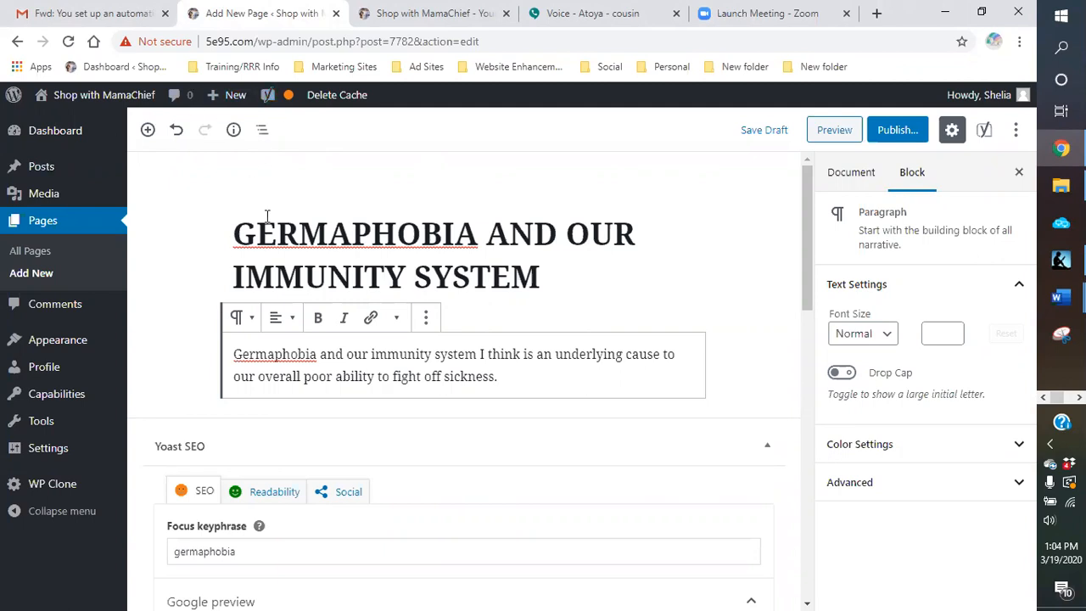
mouse_move(51, 138)
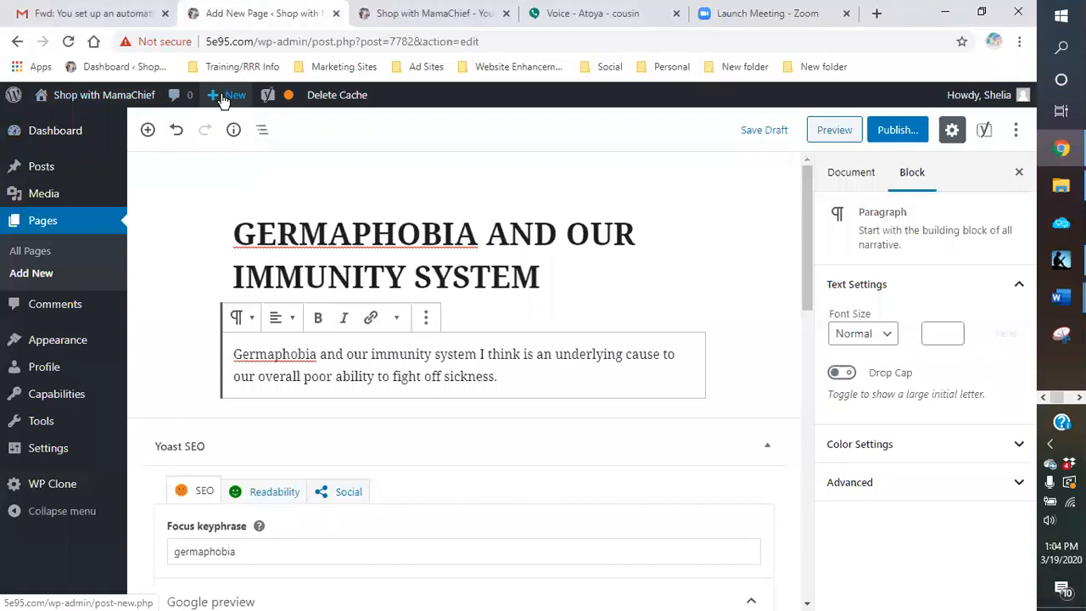
mouse_move(226, 99)
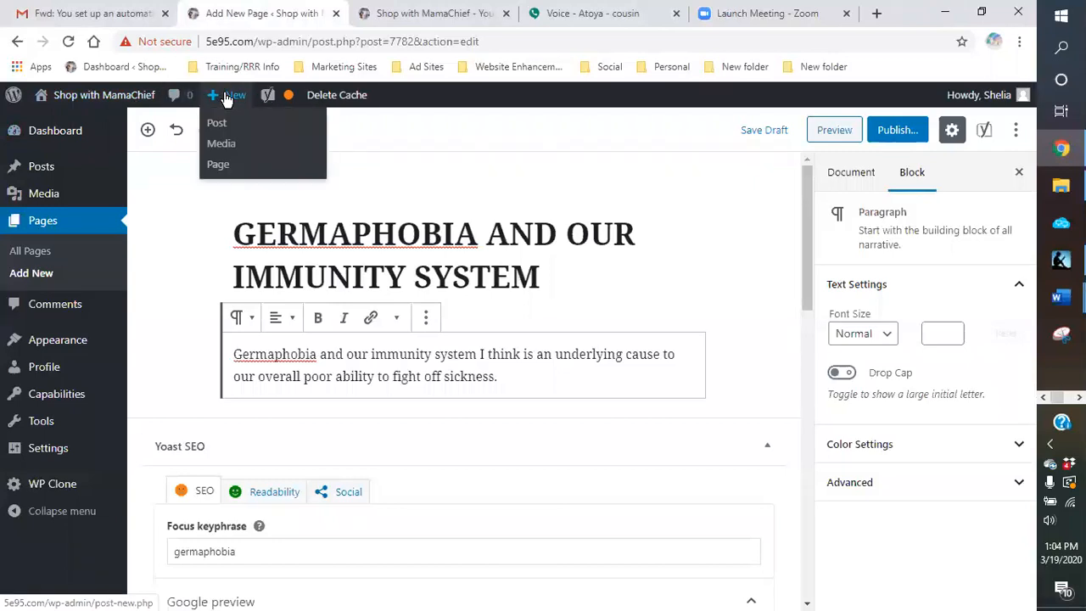
click(219, 166)
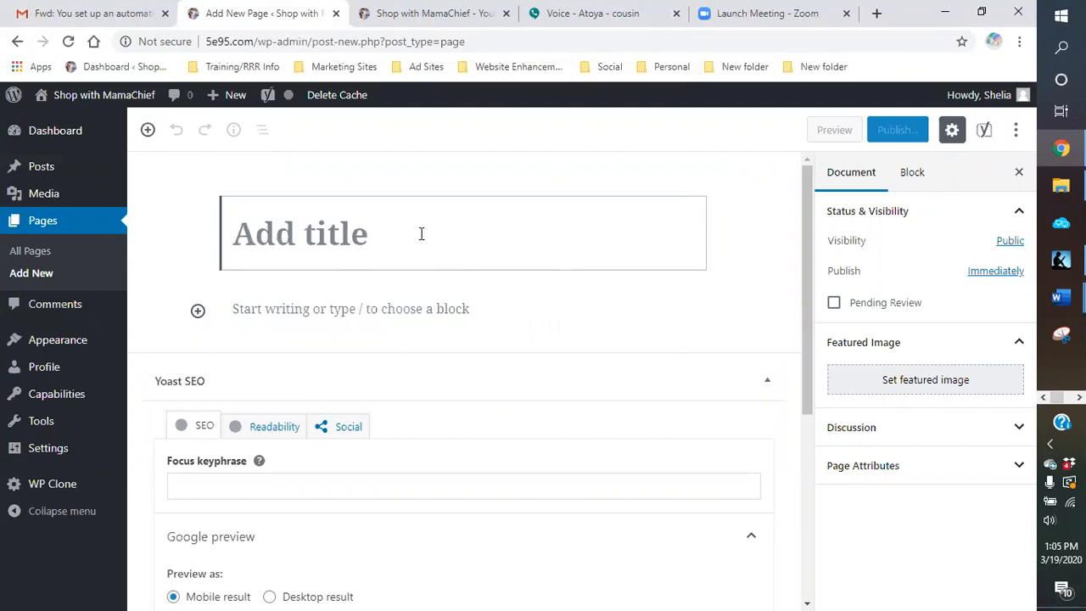
Step: Filter the site's pages to drafts and open "GERMAPHOBIA AND OUR IMMUNITY SYSTEM" for editing
click(33, 256)
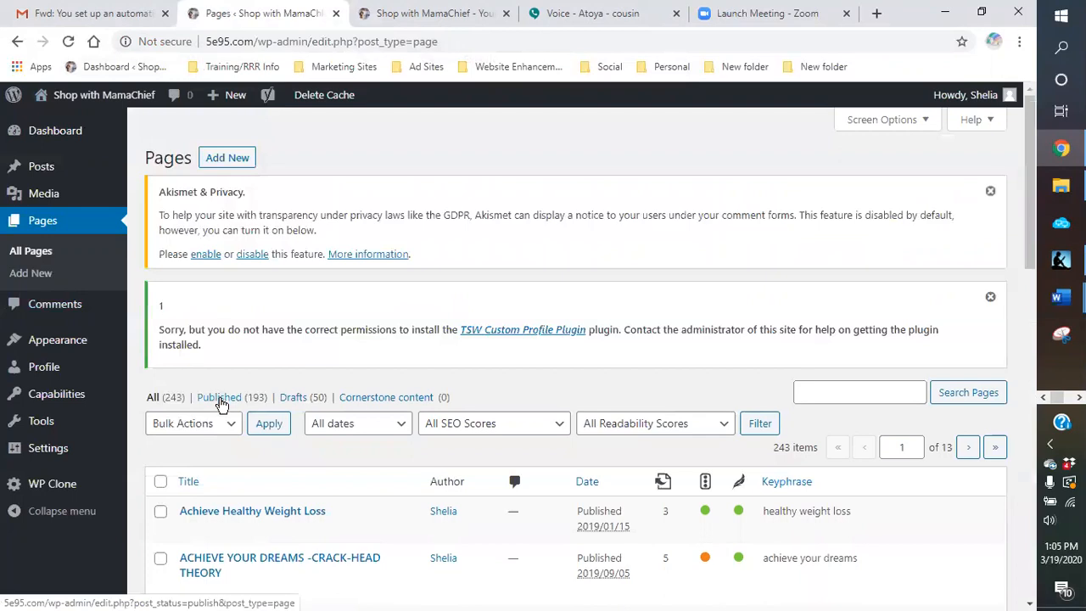
click(301, 466)
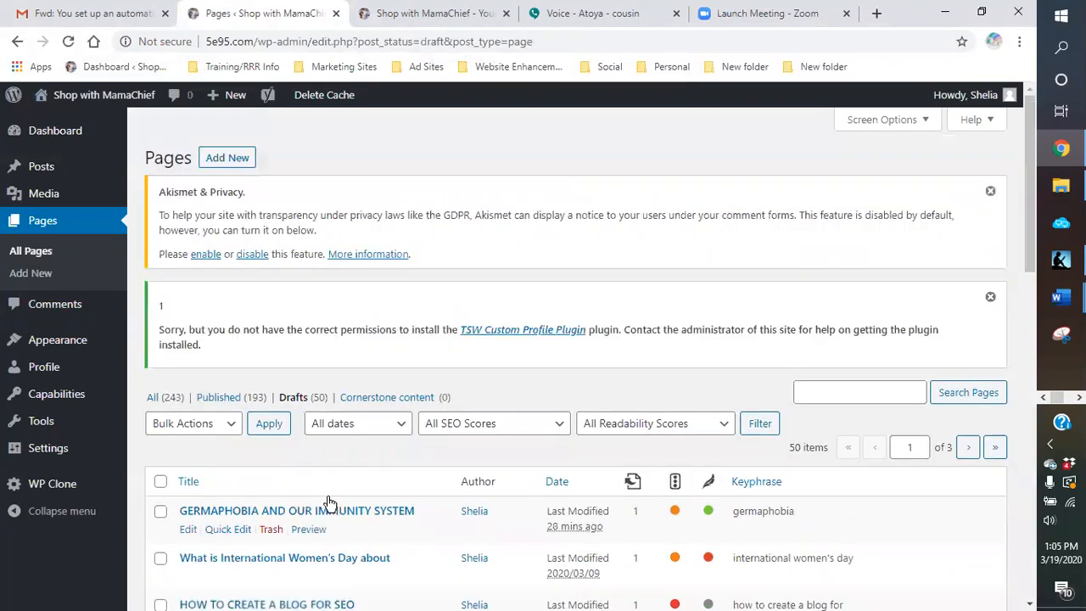
scroll(329, 501, down, 1)
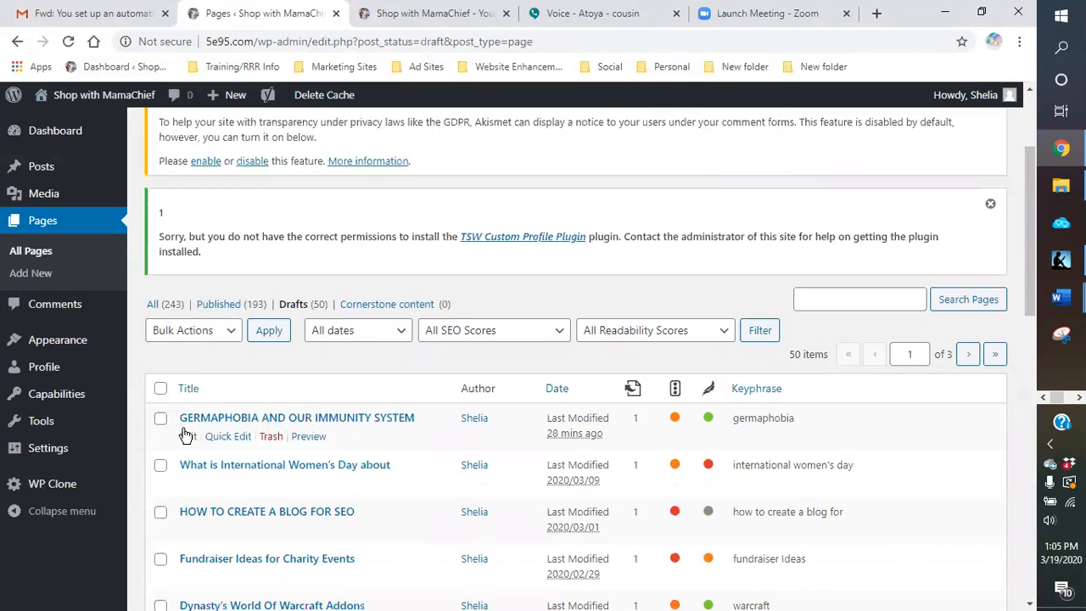
click(187, 437)
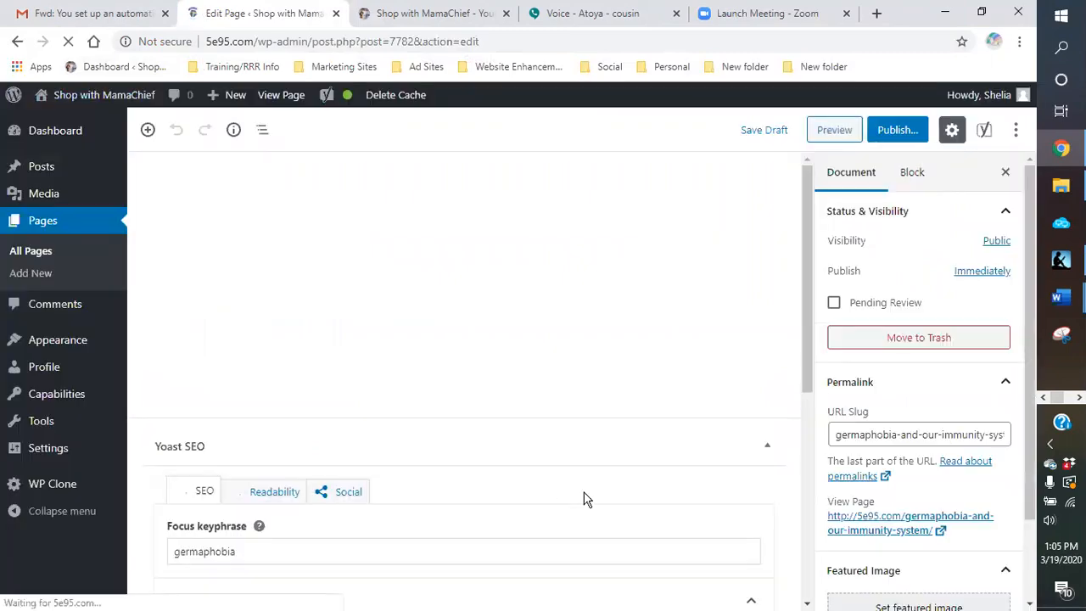
Step: Change the word IMMUNITY in the page title to IMMUNE
scroll(531, 407, down, 1)
scroll(408, 238, up, 1)
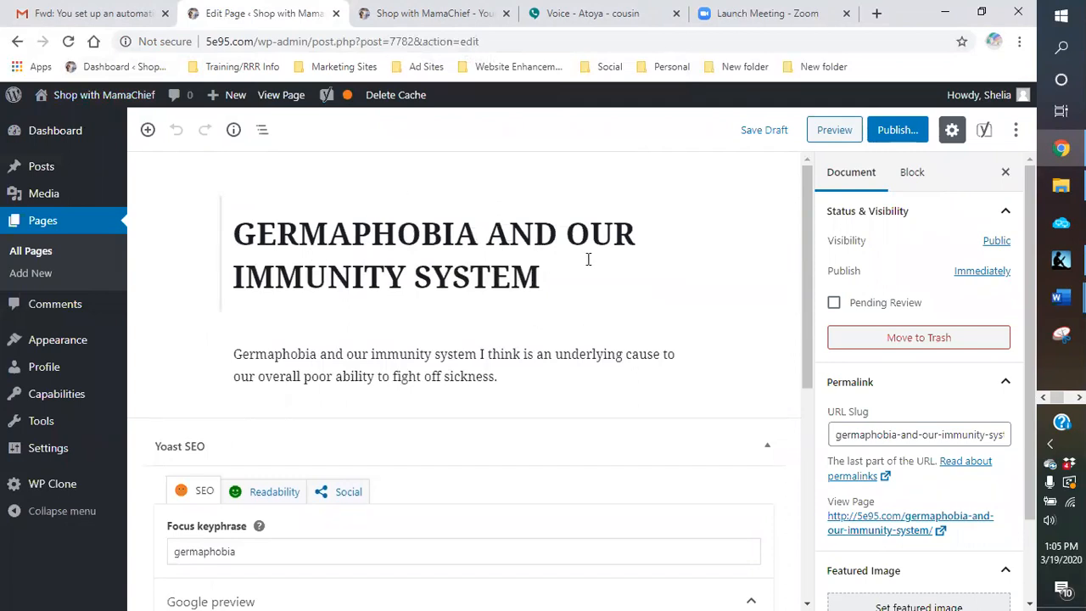
click(403, 273)
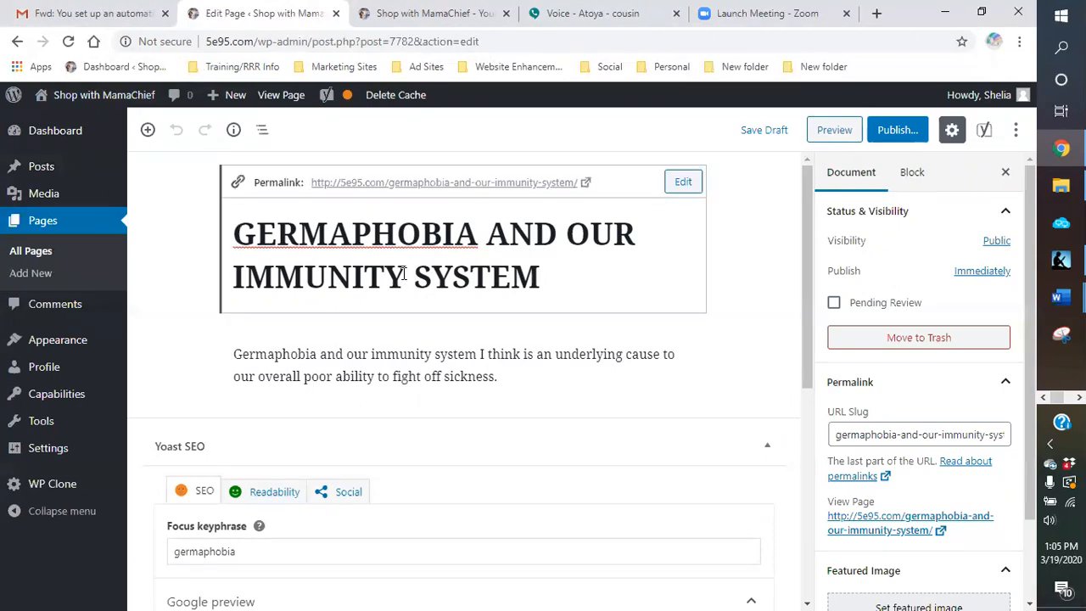
key(BackSpace)
key(BackSpace)
key(BackSpace)
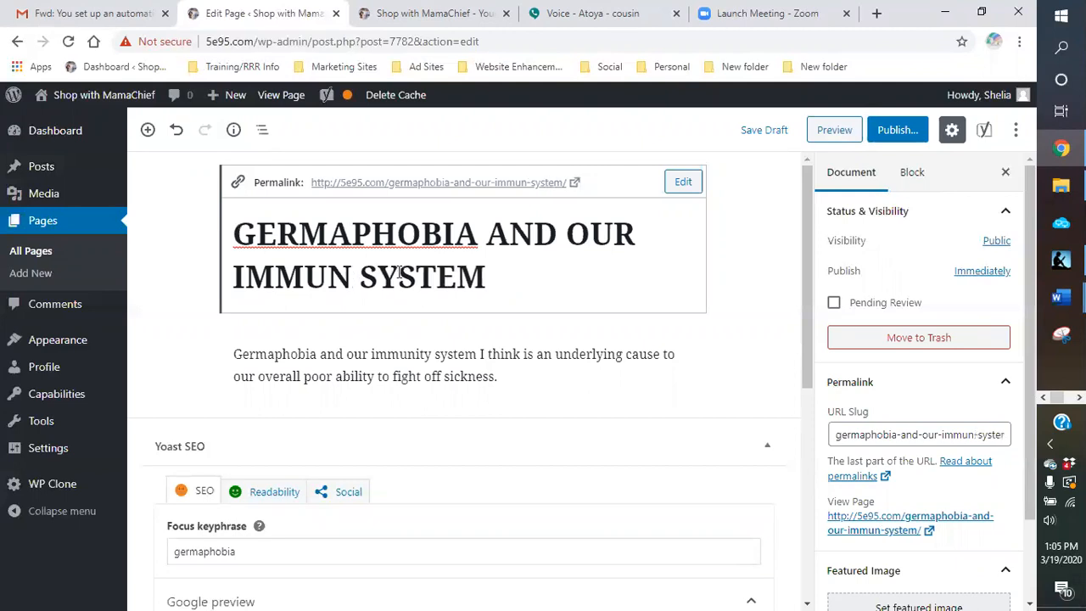
text(e)
key(BackSpace)
text(E)
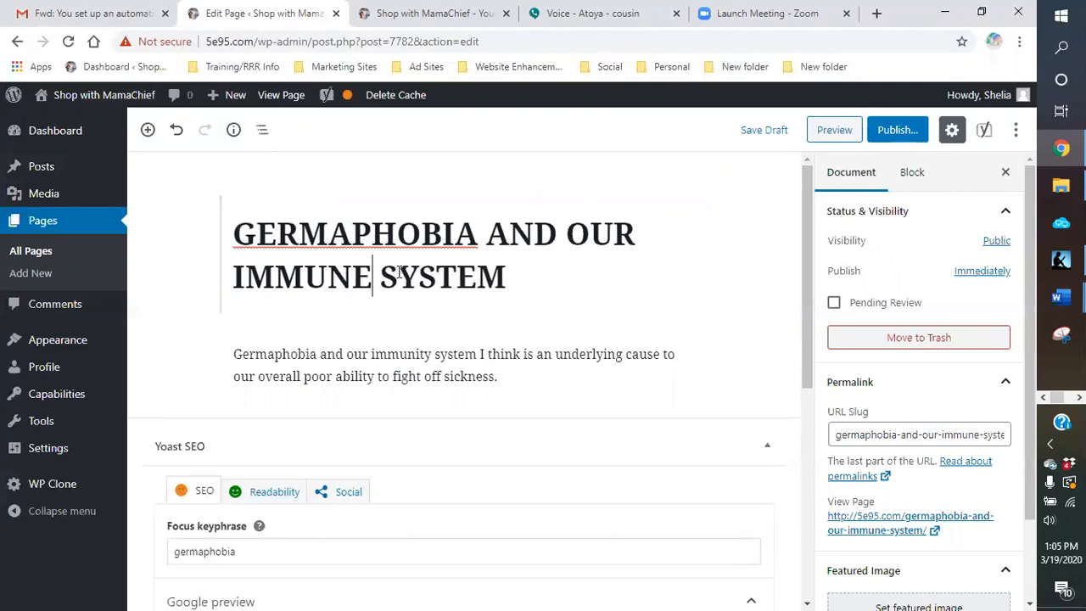
Step: Change the word "immunity" in the body paragraph to "immune"
click(431, 356)
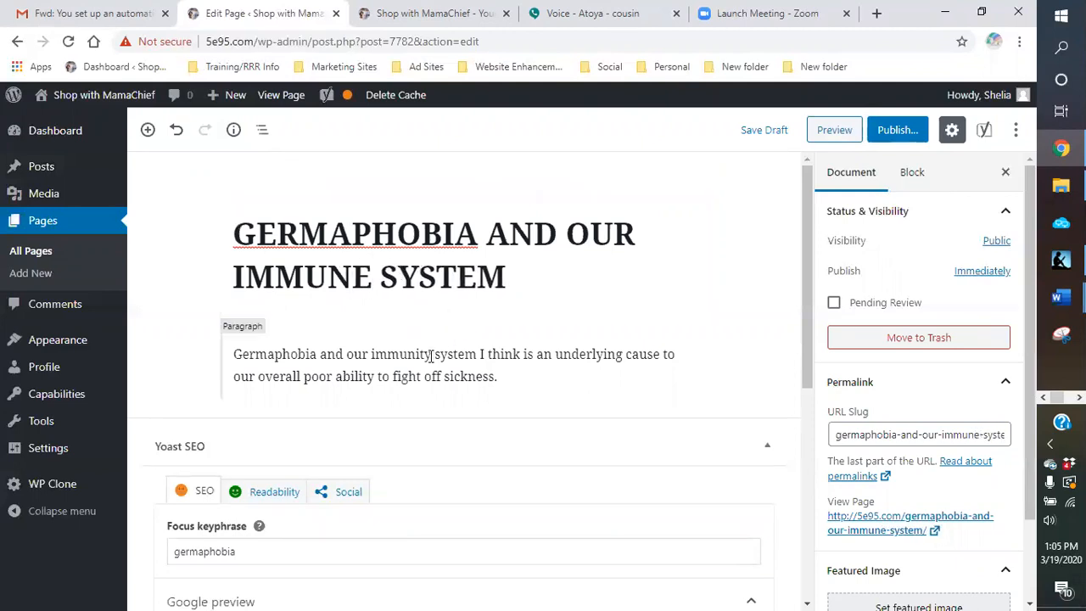
click(431, 356)
key(BackSpace)
key(BackSpace)
key(BackSpace)
text(E)
key(BackSpace)
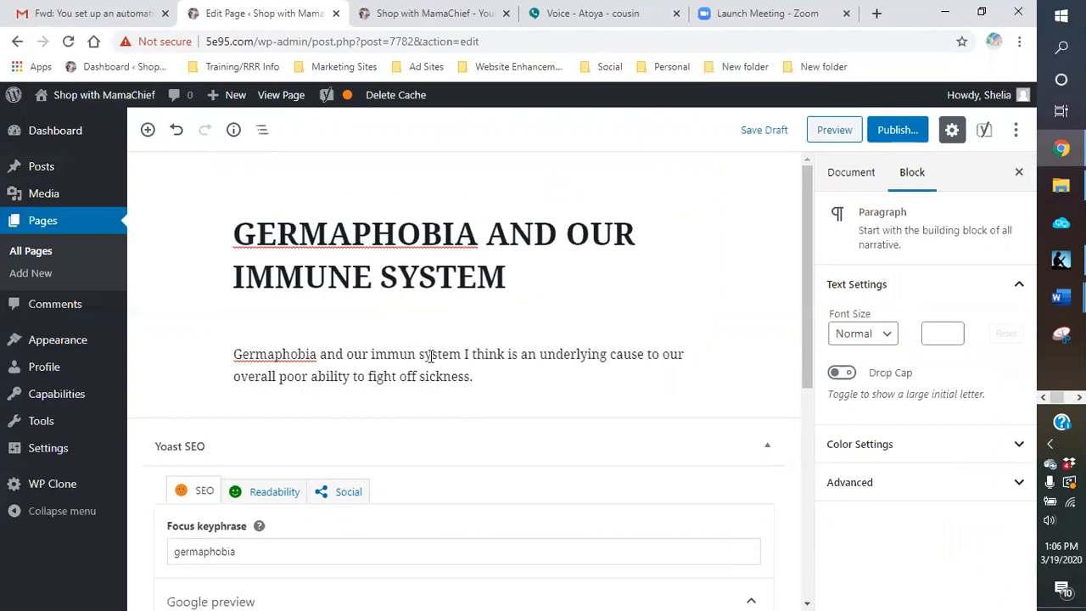
text(e)
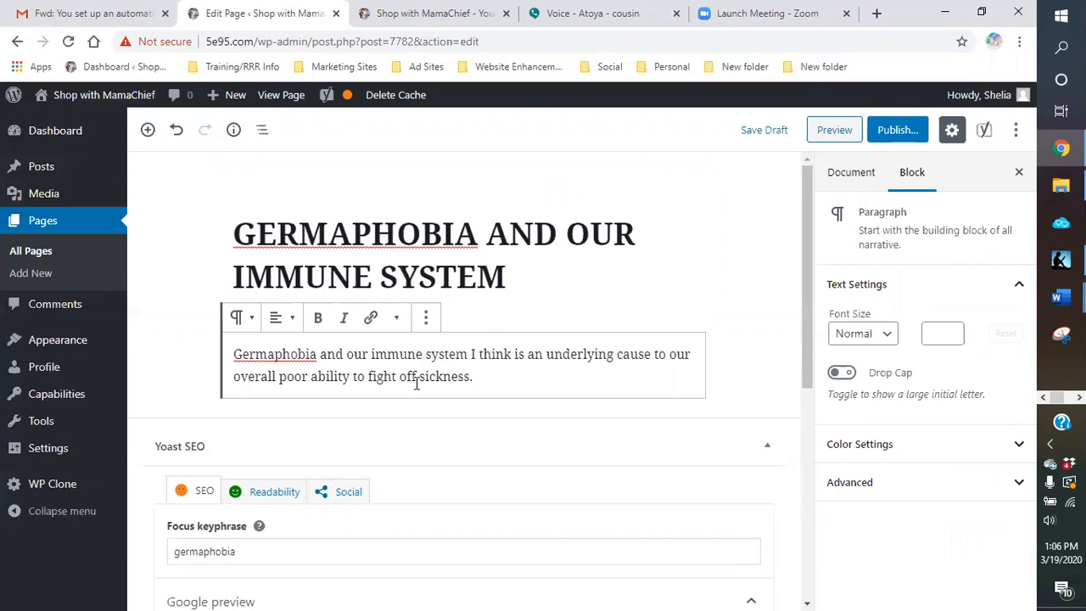
Step: Examine the Yoast SEO focus keyphrase and Google preview alongside the page's title and paragraph
scroll(416, 383, down, 3)
scroll(403, 393, up, 1)
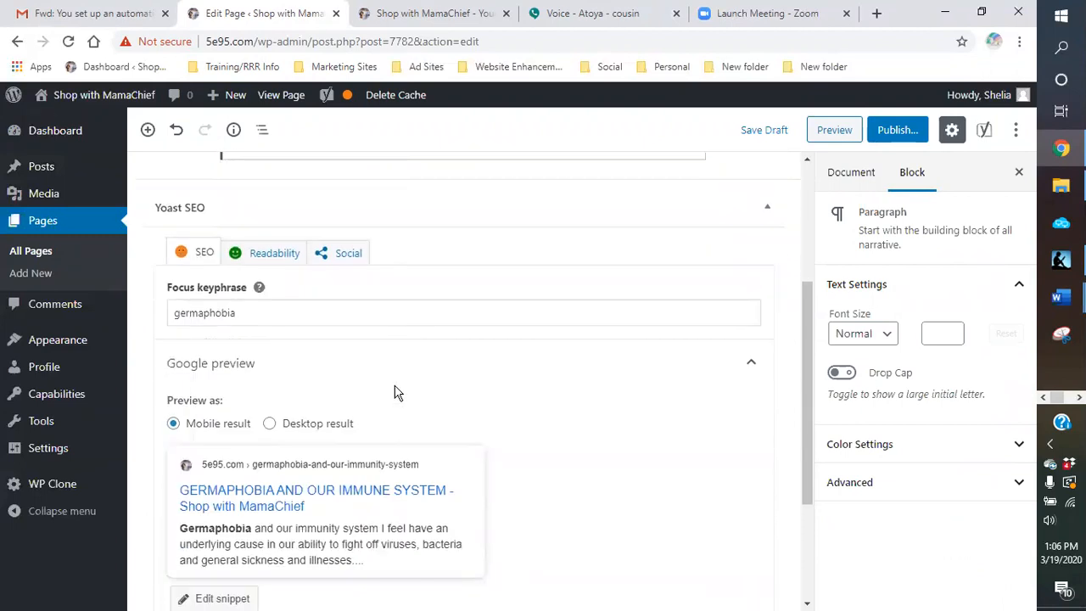
scroll(395, 393, down, 1)
click(265, 235)
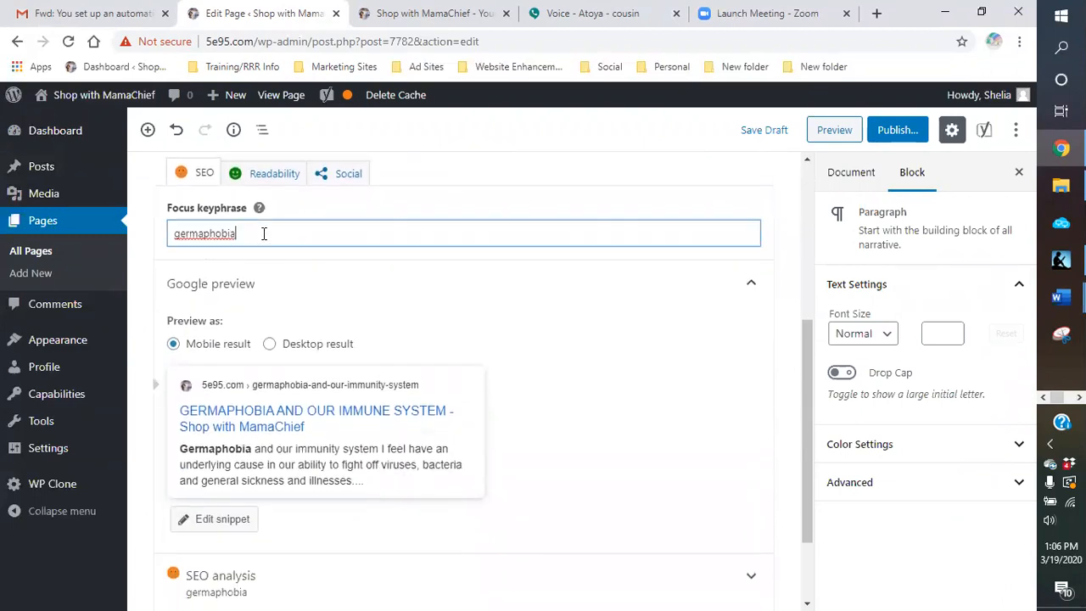
scroll(281, 235, up, 1)
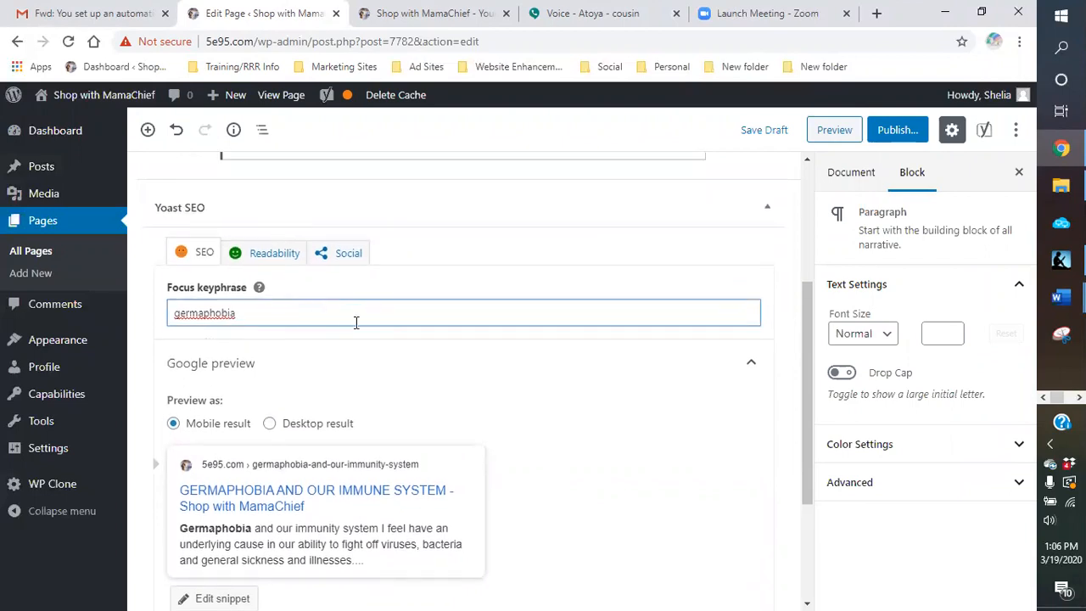
scroll(356, 322, up, 1)
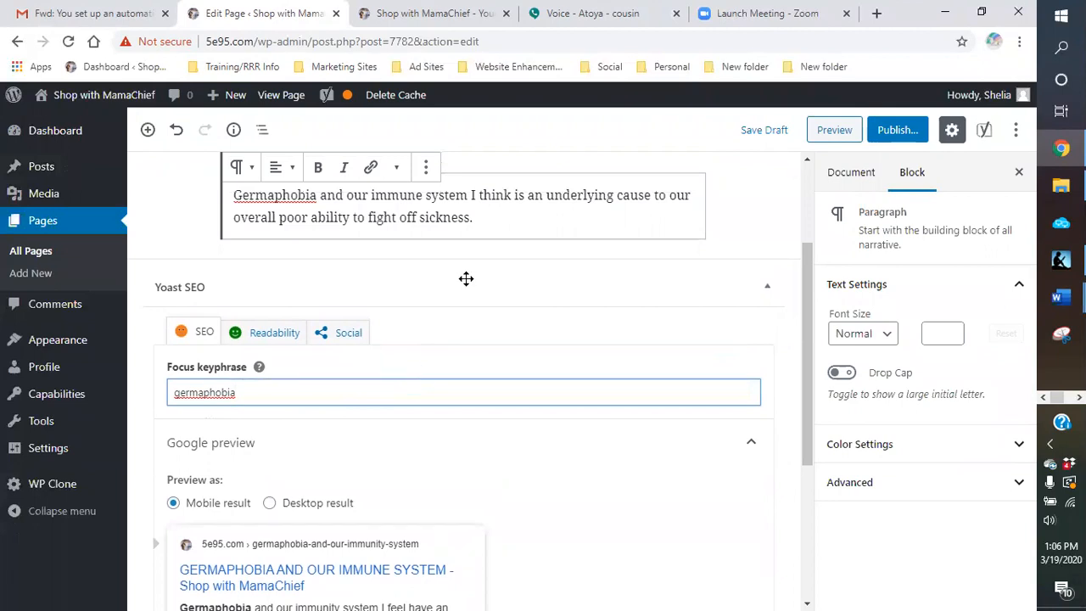
scroll(471, 284, up, 1)
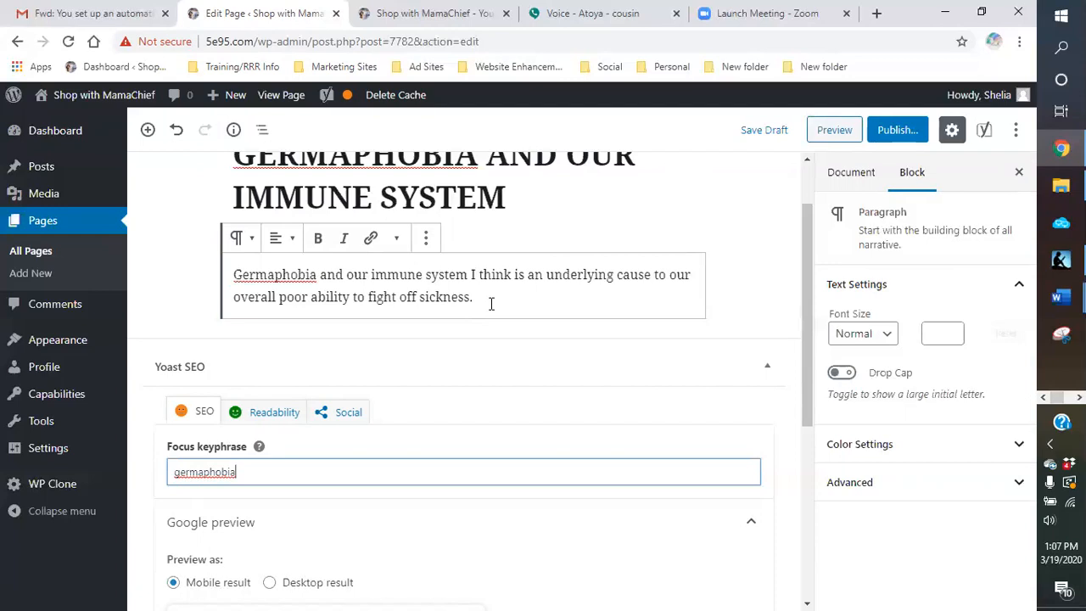
scroll(507, 297, down, 1)
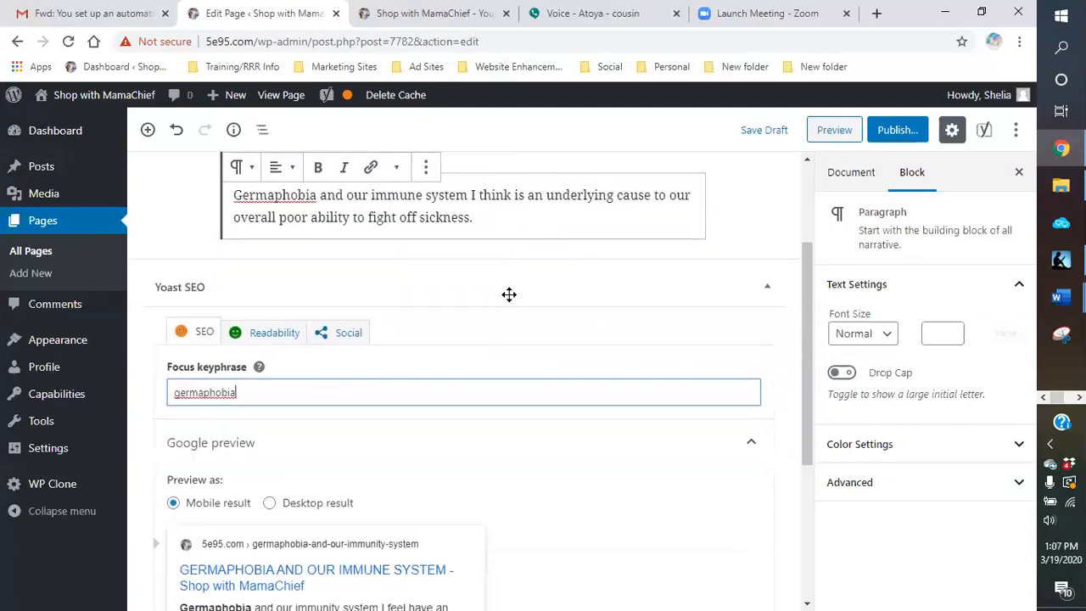
scroll(501, 271, up, 1)
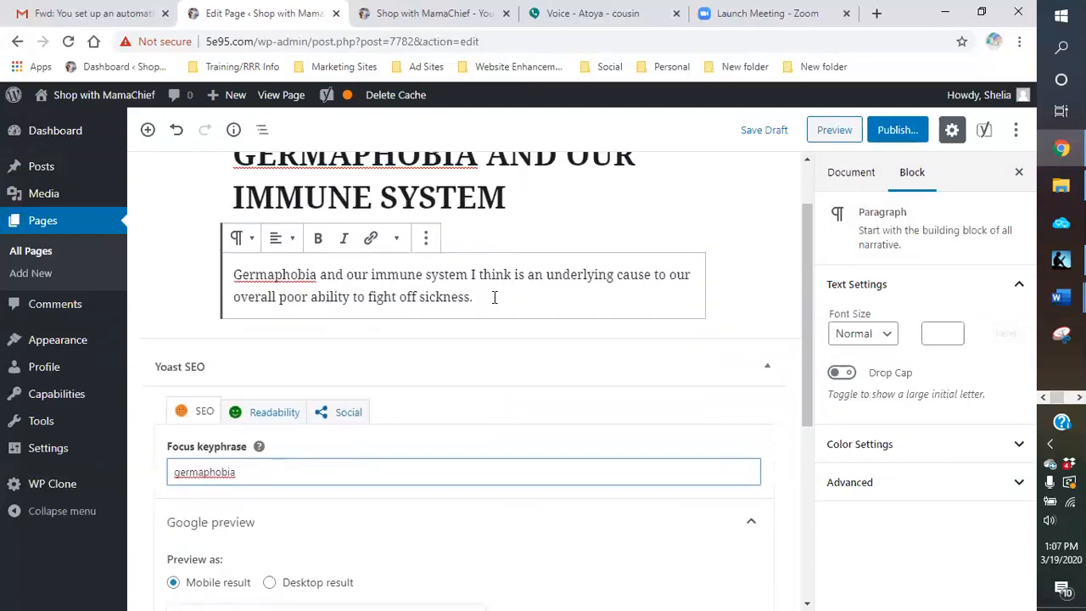
scroll(495, 296, up, 1)
scroll(497, 322, down, 1)
scroll(485, 274, up, 1)
scroll(483, 276, down, 2)
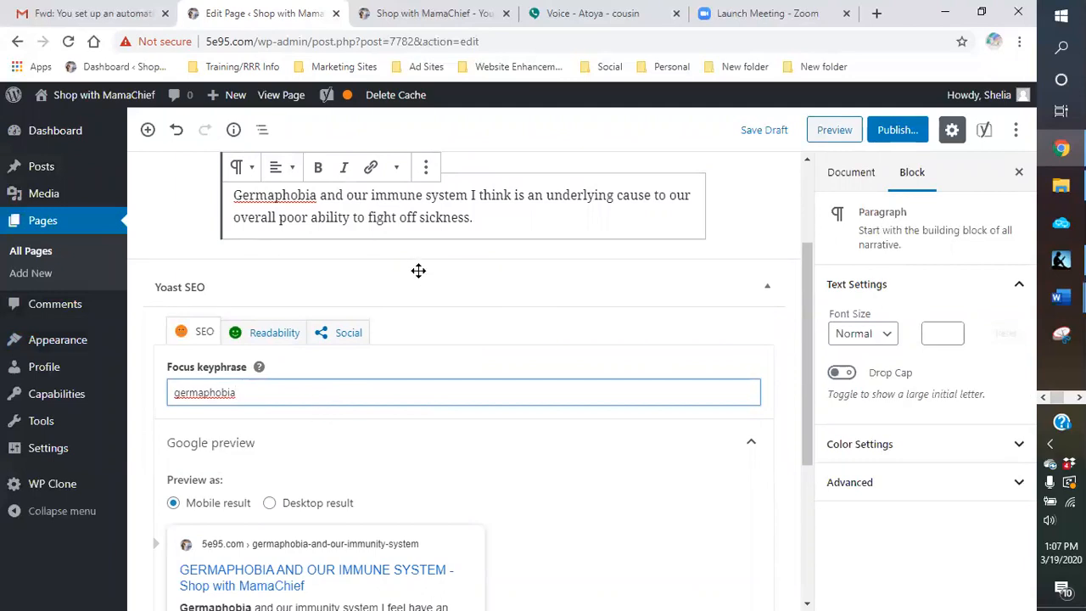
scroll(418, 271, down, 1)
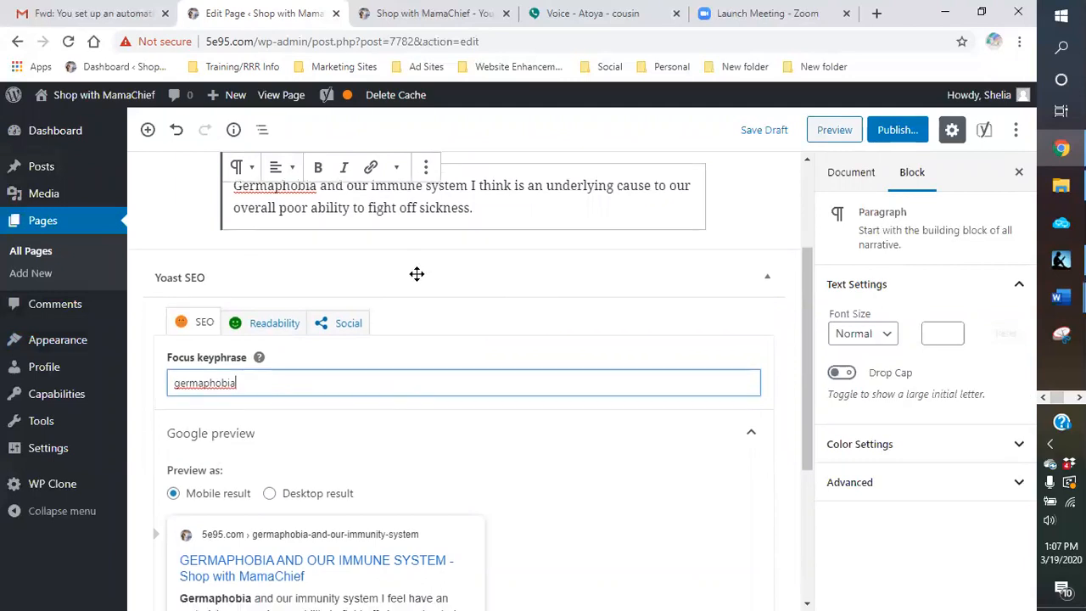
scroll(417, 284, up, 1)
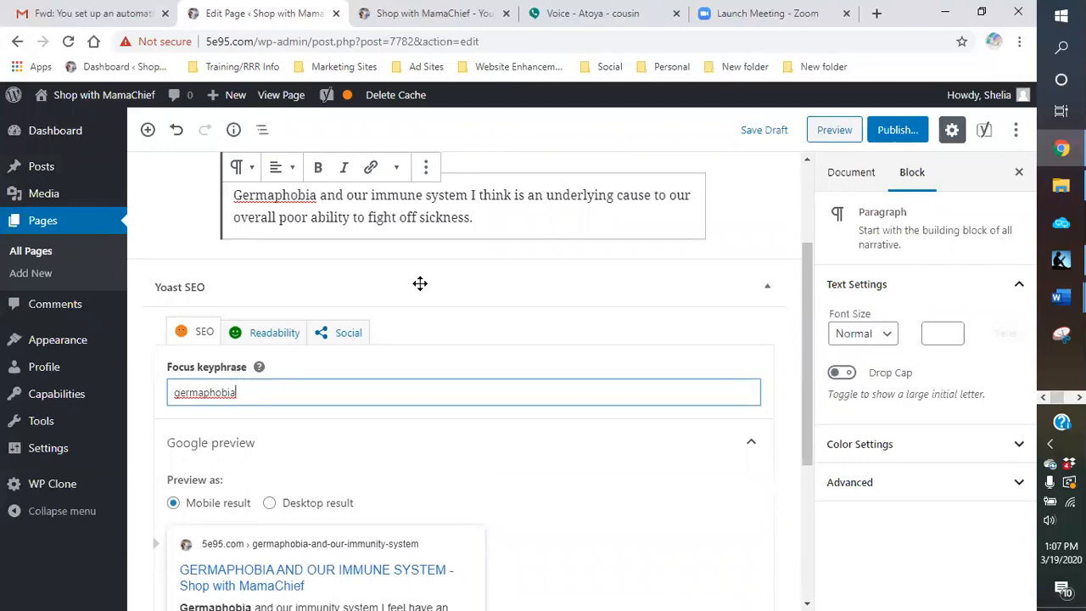
scroll(420, 283, down, 3)
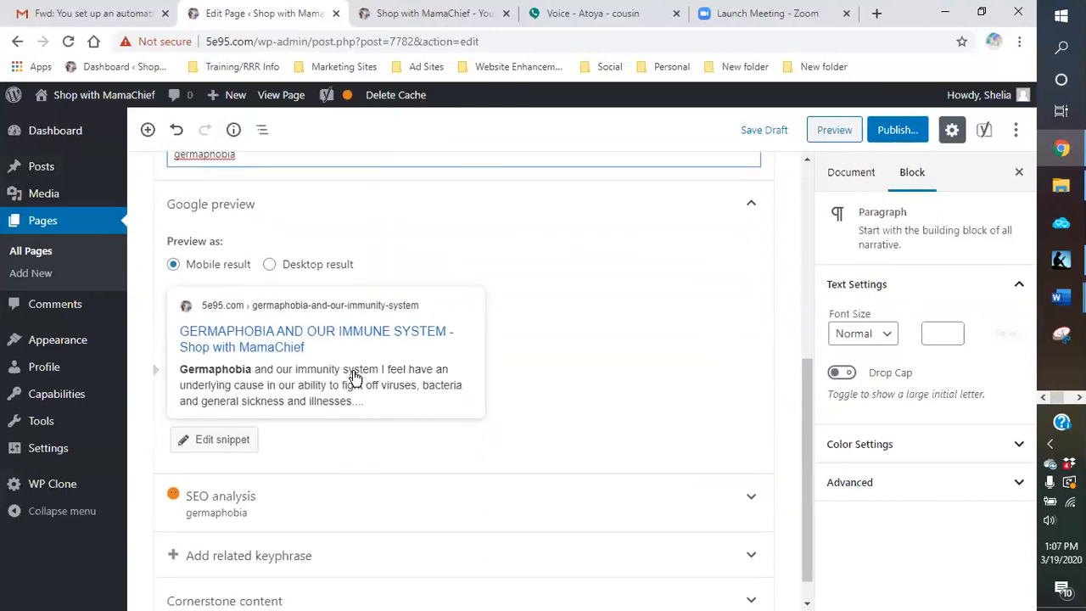
scroll(355, 377, down, 1)
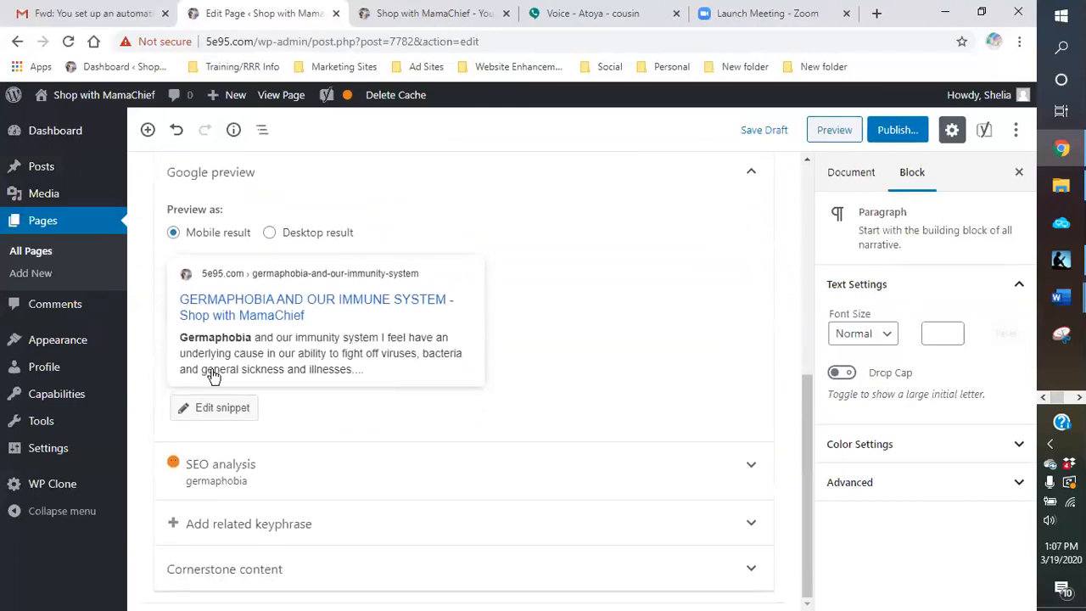
Step: Open the Google preview's snippet editor, review the SEO title, slug and meta description, and close it
click(238, 409)
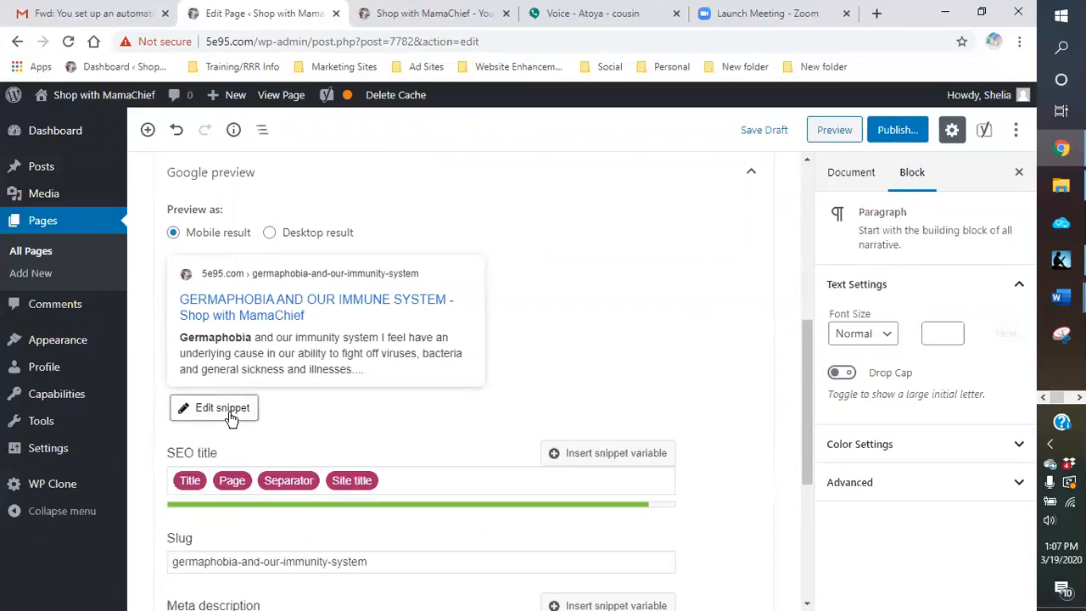
scroll(335, 421, down, 2)
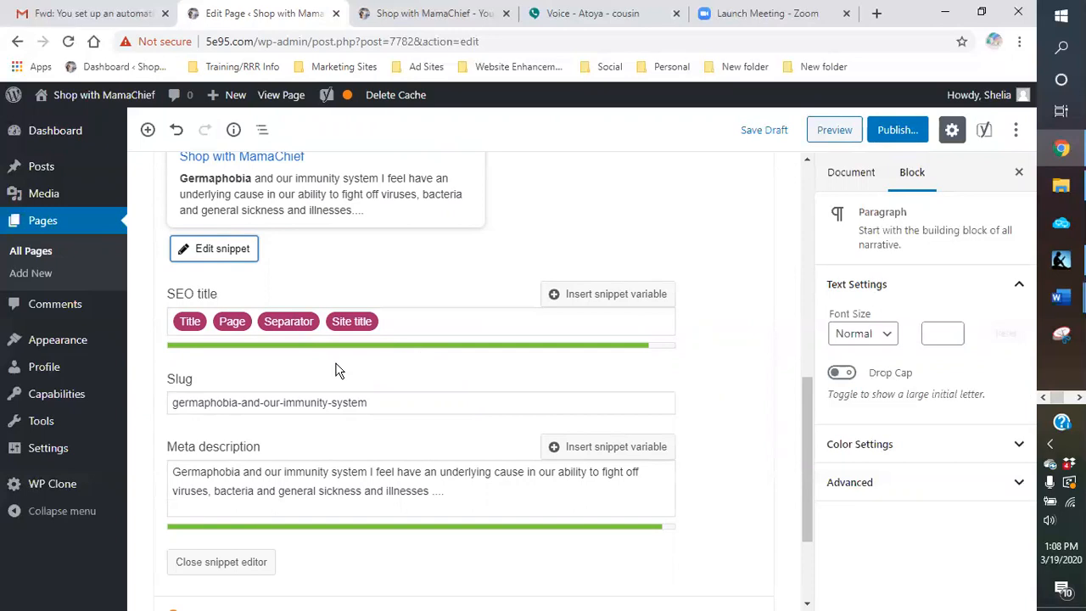
scroll(337, 368, down, 1)
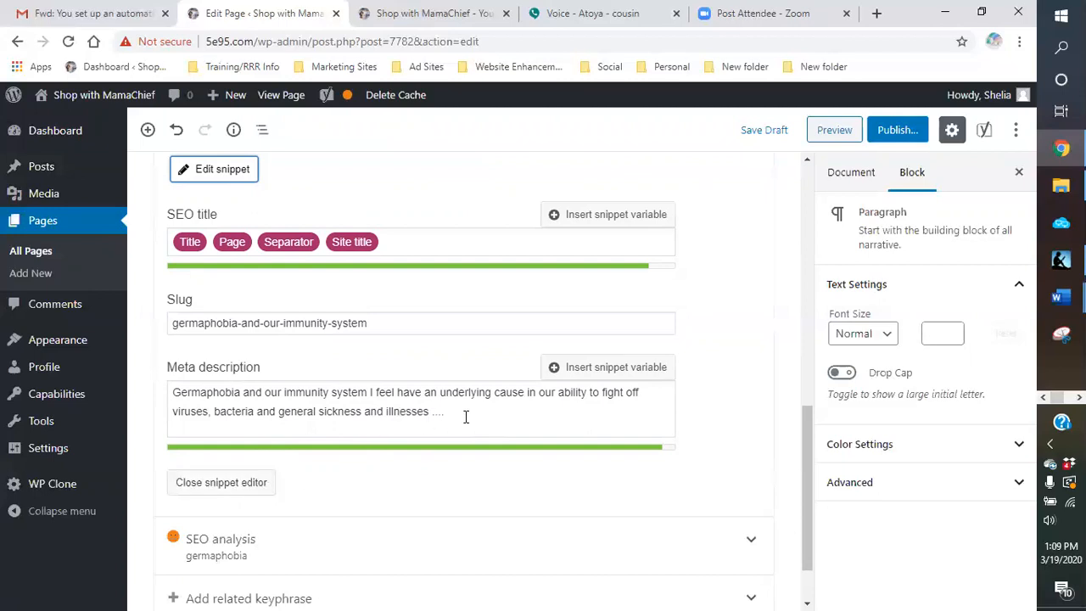
click(249, 491)
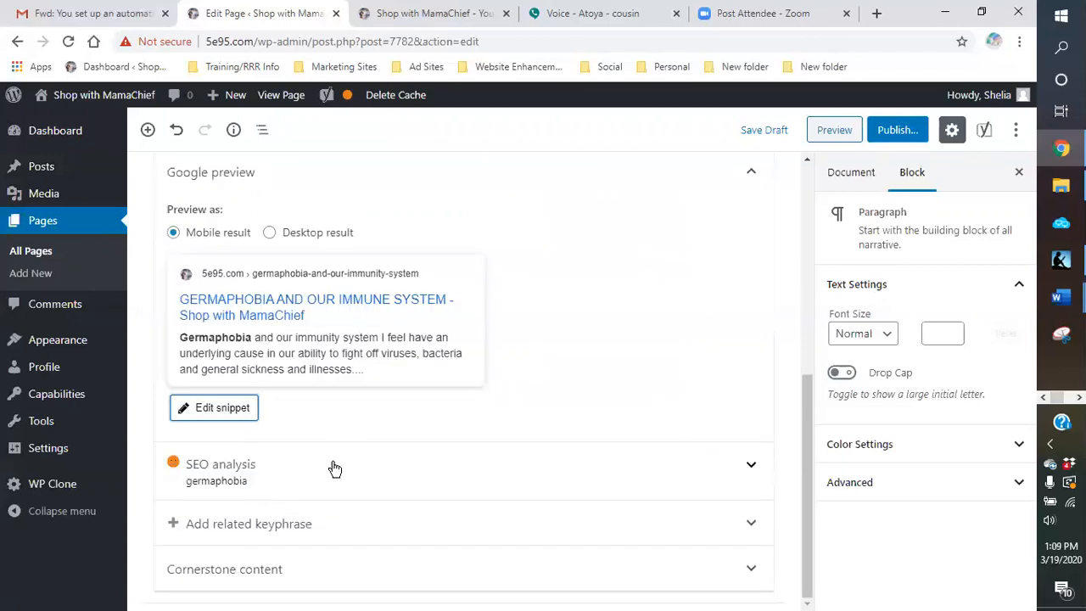
Step: Place the text cursor at the end of the body paragraph, after "sickness."
scroll(352, 458, up, 4)
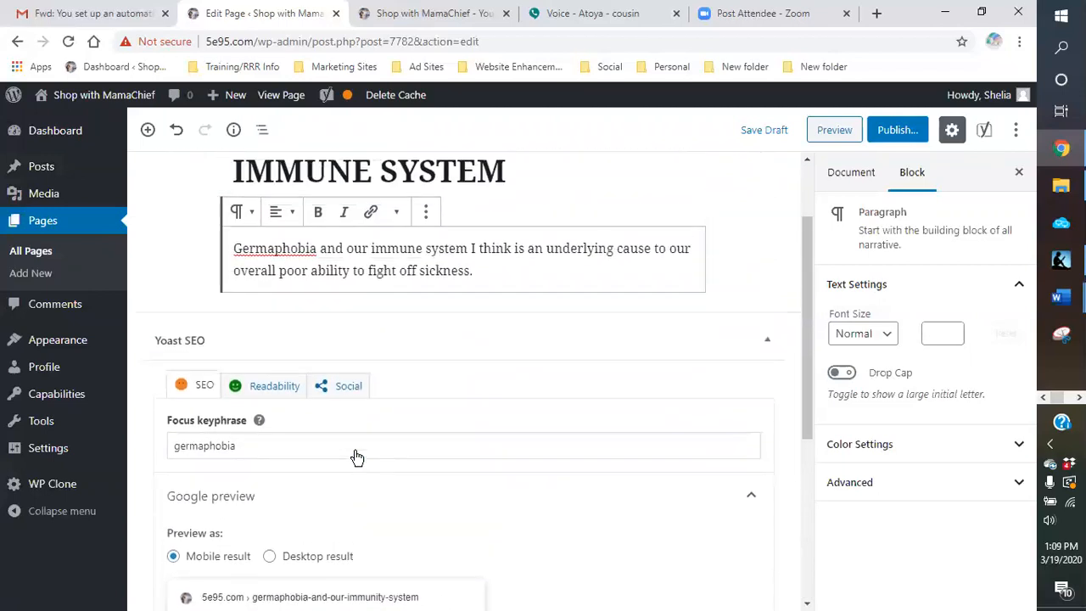
scroll(357, 458, up, 2)
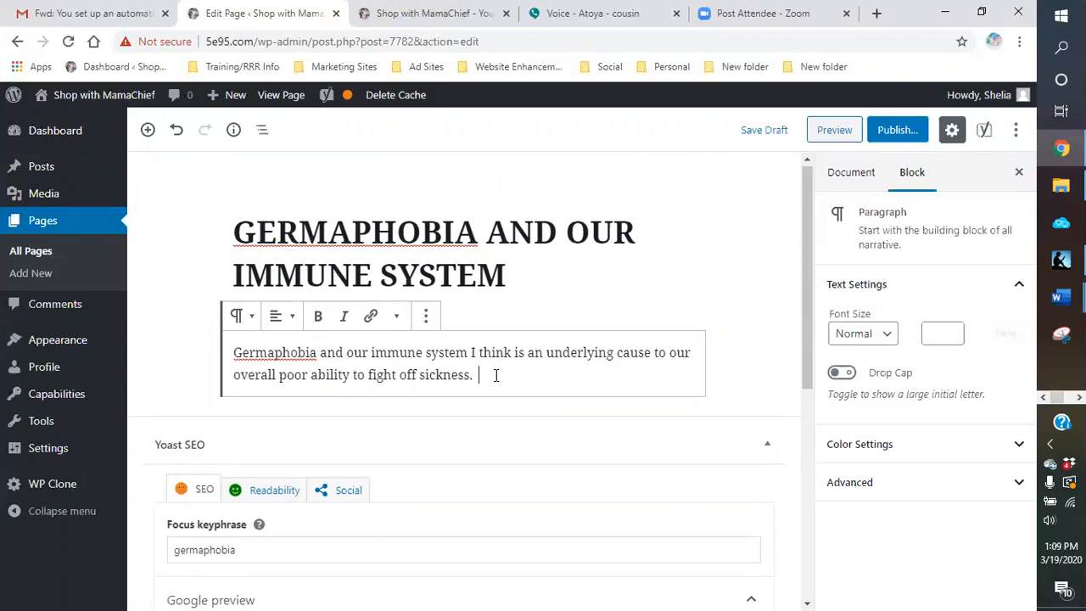
scroll(496, 375, down, 1)
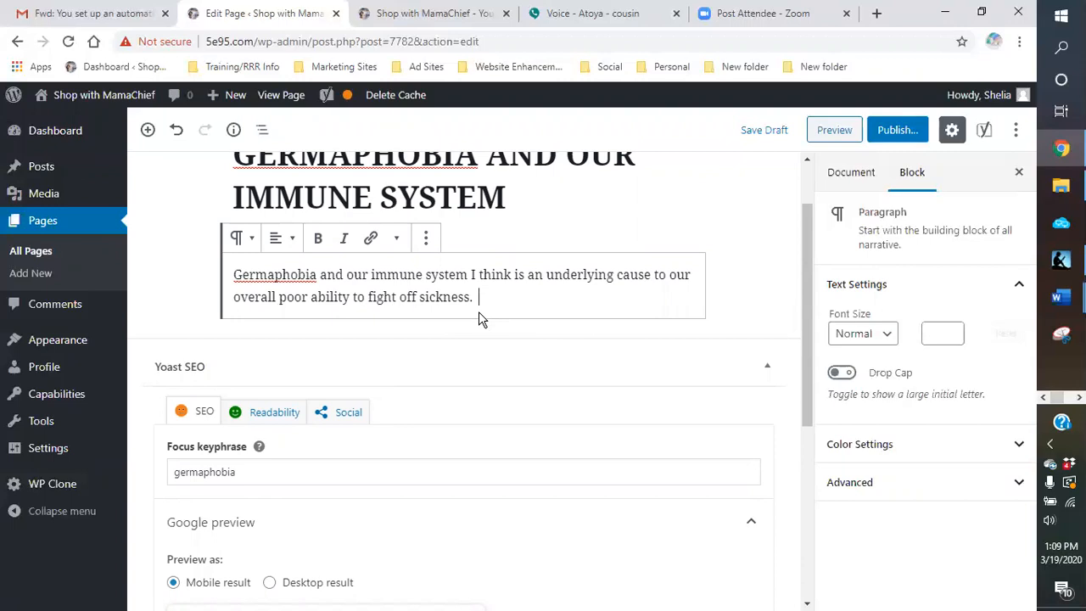
scroll(487, 302, up, 1)
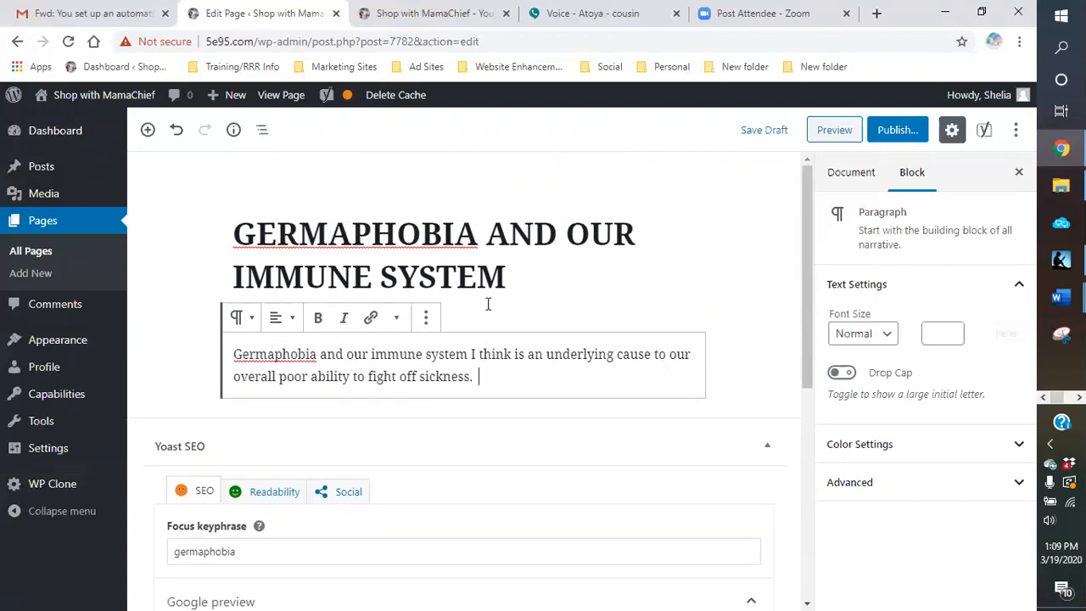
Step: Insert an empty H2 heading block directly below the body paragraph
scroll(467, 328, down, 1)
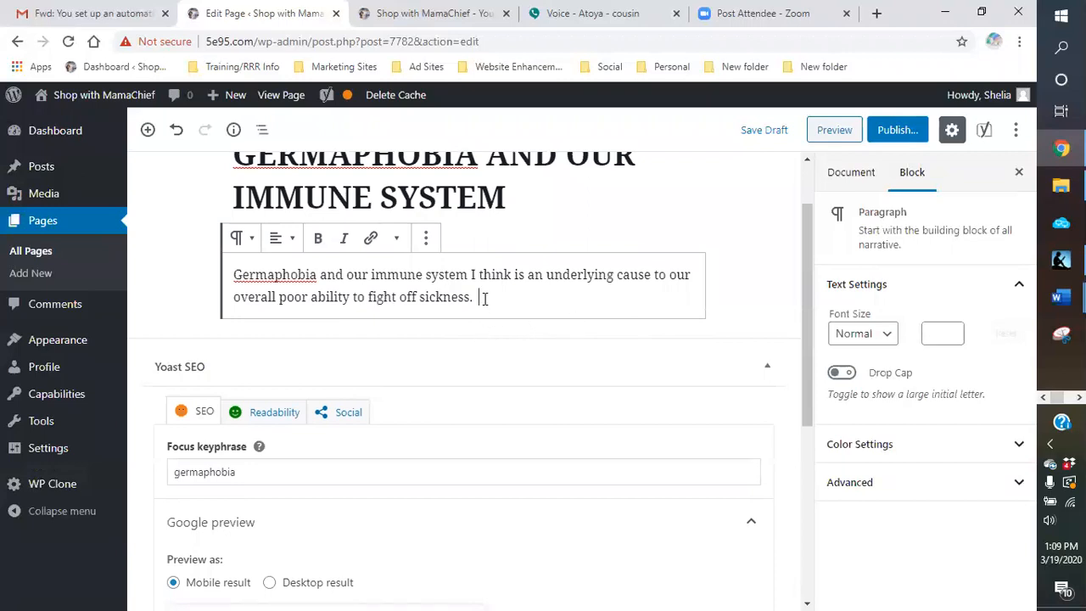
key(Return)
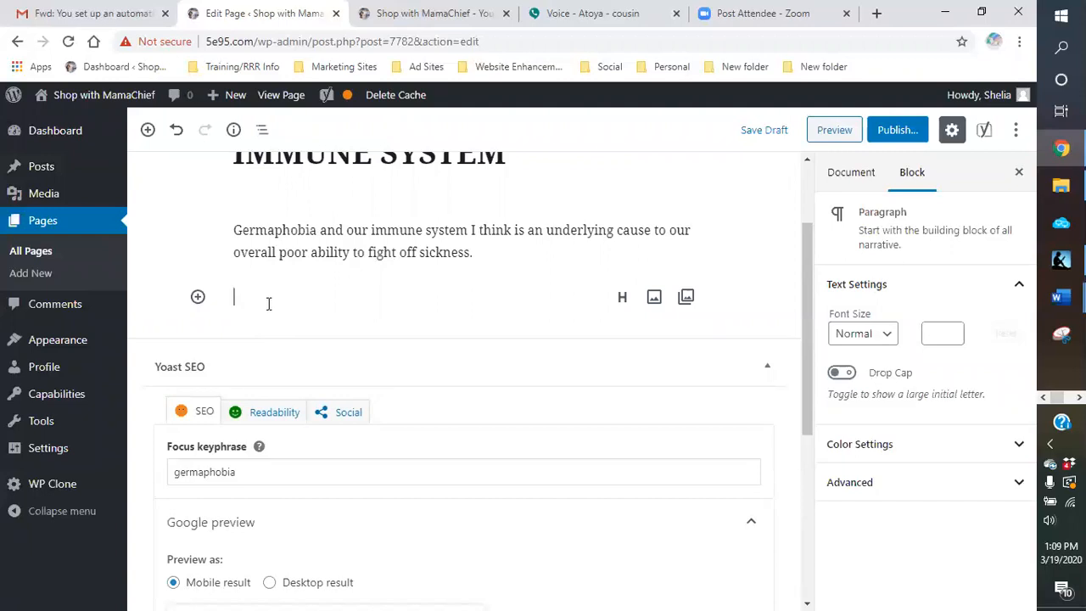
text(P)
key(BackSpace)
click(621, 296)
click(291, 262)
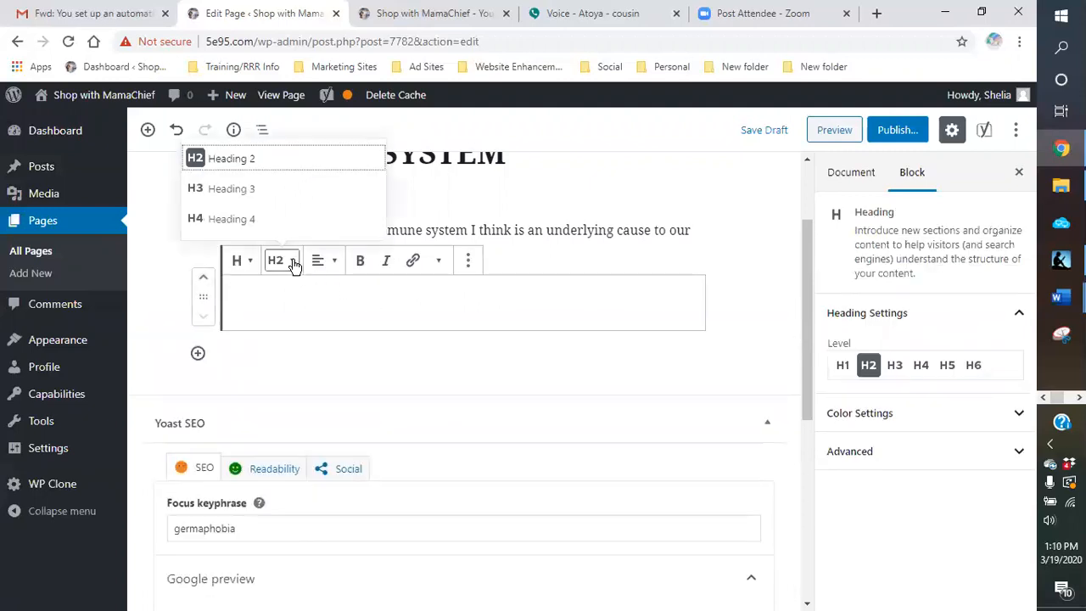
click(243, 161)
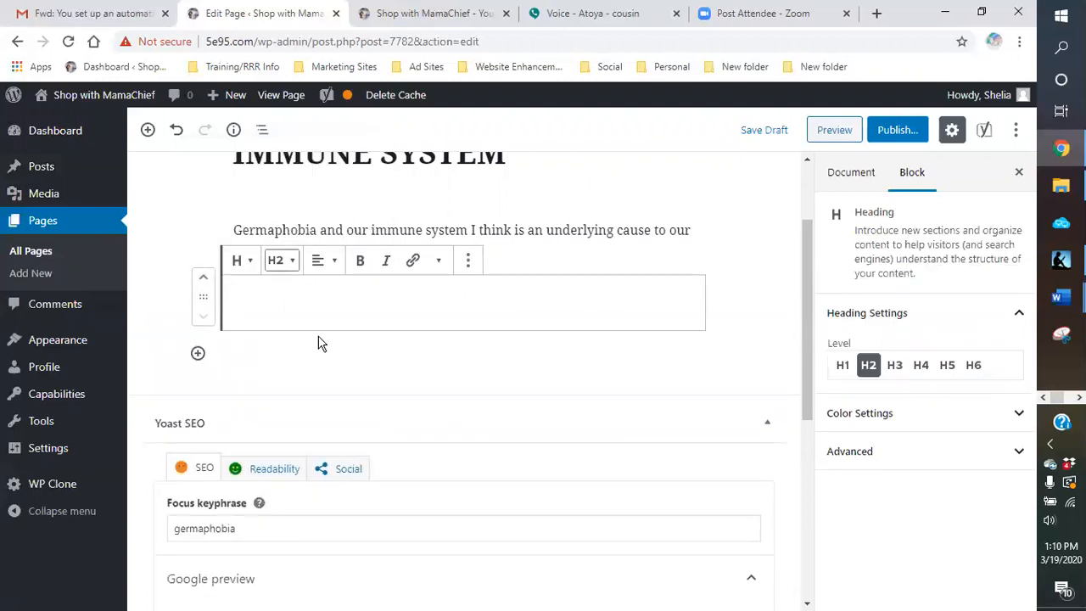
Step: Enter "PAST GENERATIONS" as the text of the new H2 heading
click(277, 301)
text(P)
key(BackSpace)
text(p)
key(BackSpace)
text(PAST GENERATIONS A)
key(BackSpace)
text(AND)
key(BackSpace)
key(BackSpace)
key(BackSpace)
key(BackSpace)
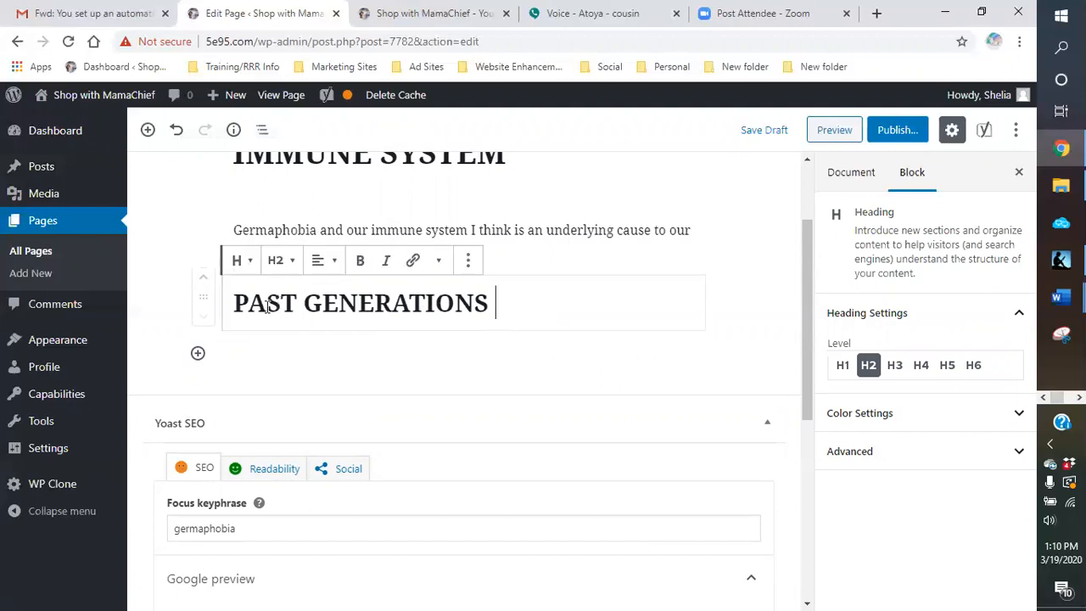
Step: Add an H2 heading reading "BUILDING UP OUR IMMUNE SYSTEM" below the "PAST GENERATIONS" heading
click(197, 353)
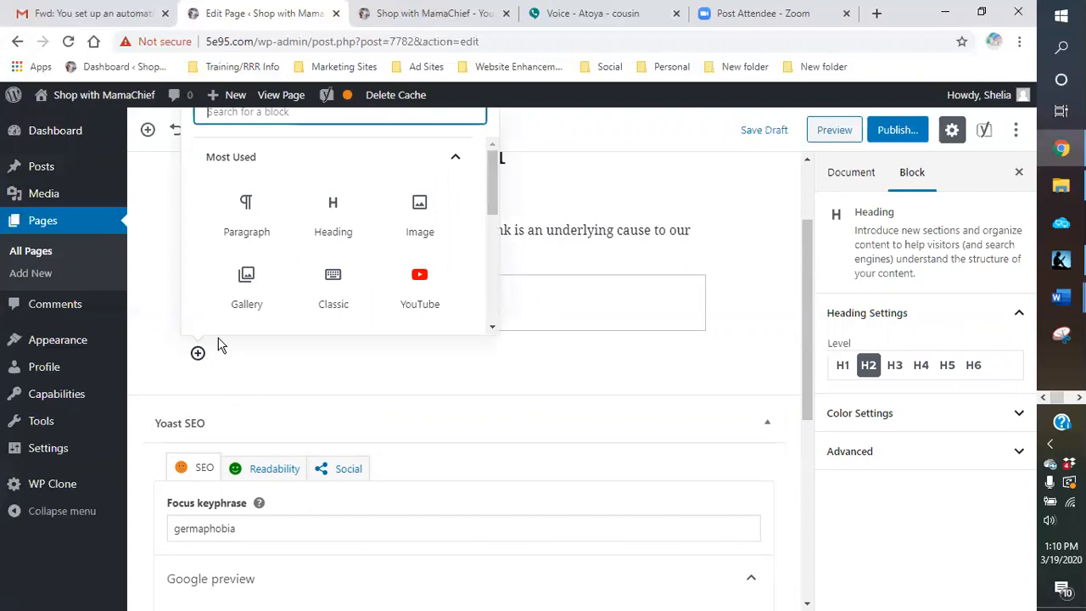
click(197, 352)
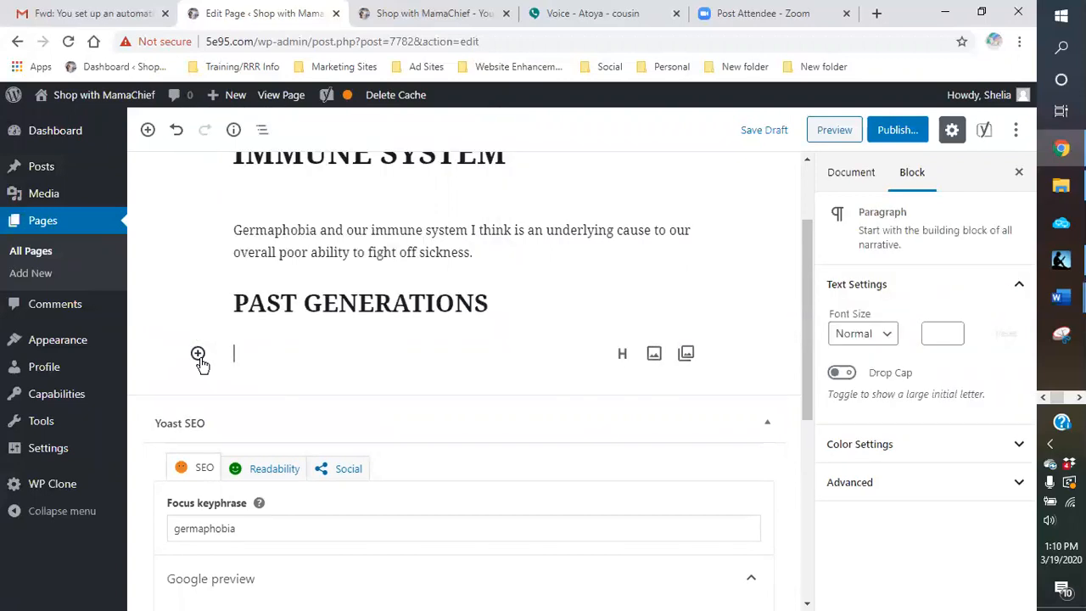
click(622, 354)
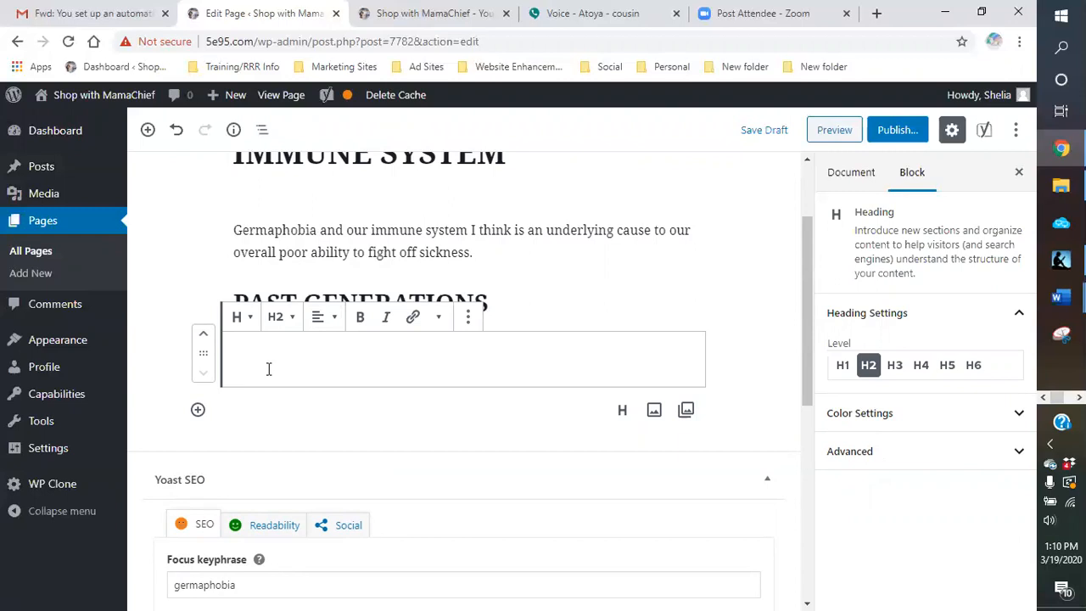
text(BUILDING)
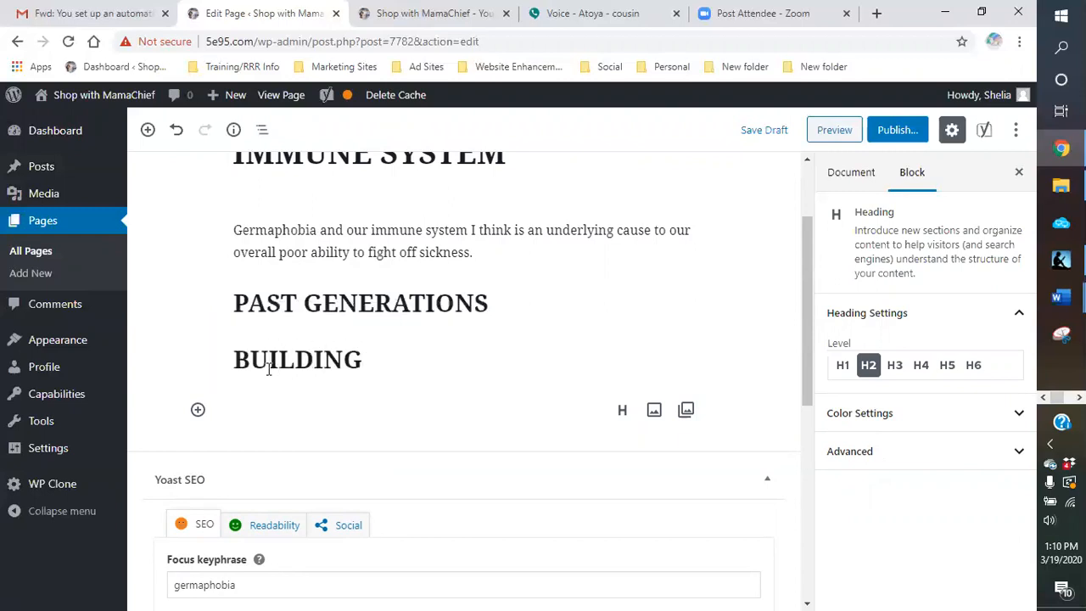
text( UP OUR )
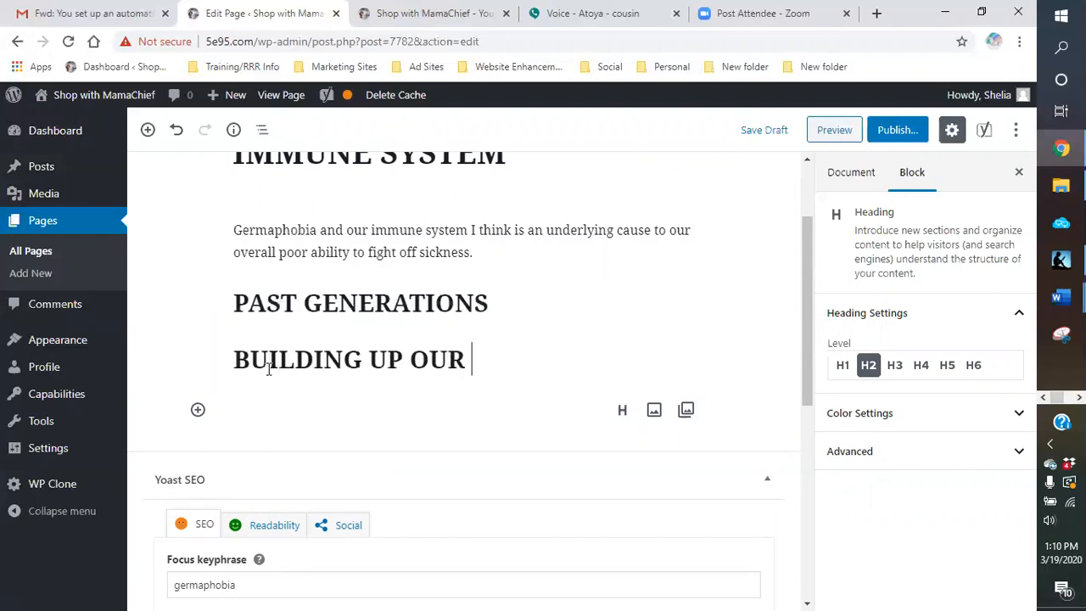
text(IMMUNE SYS)
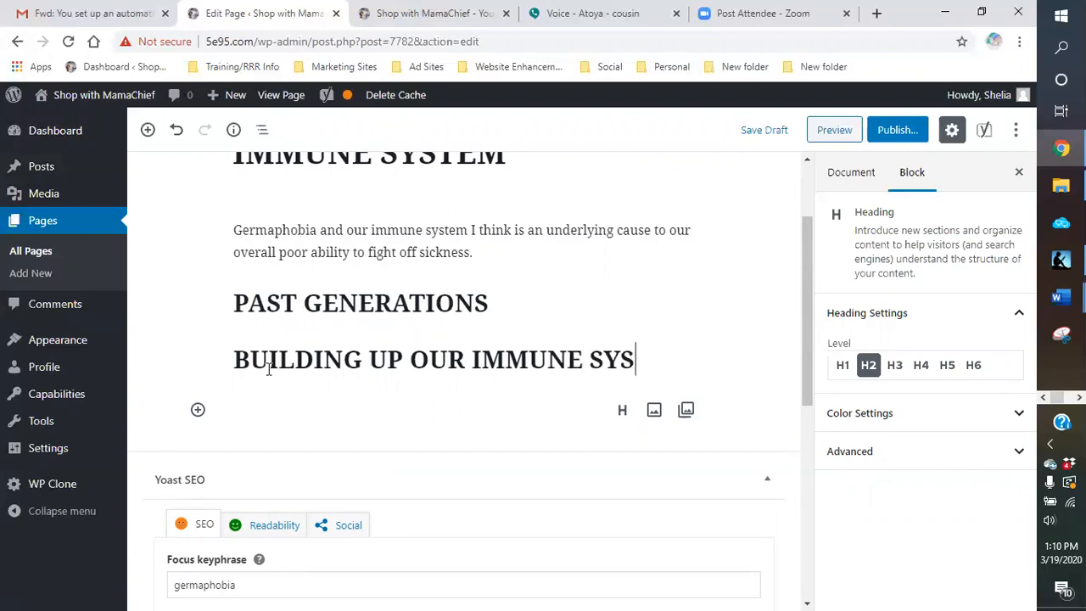
text(TEMS)
key(BackSpace)
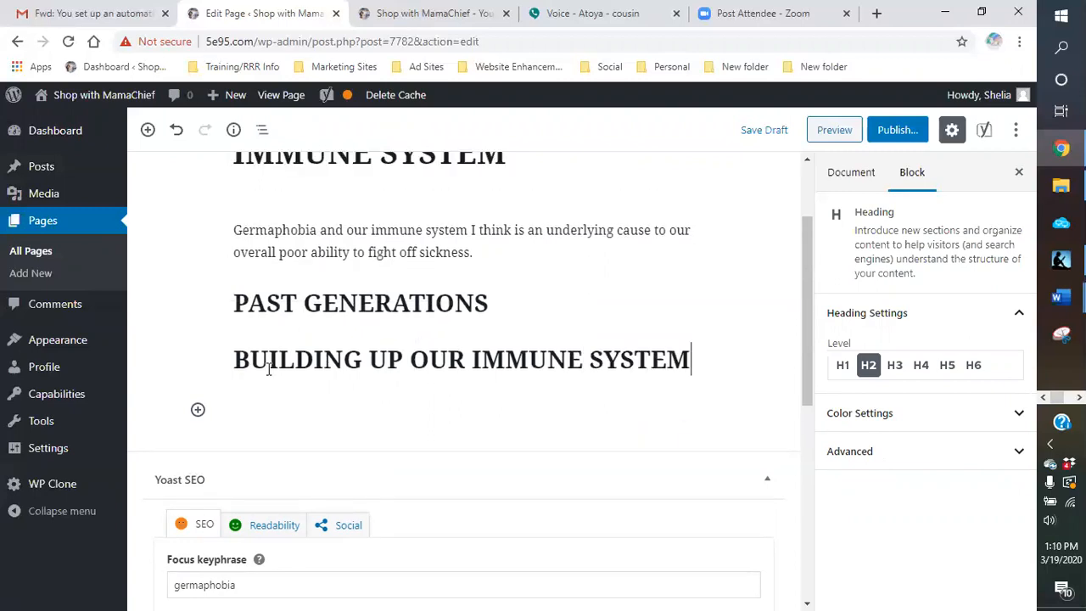
Step: Add an H2 heading reading "CURRENT GENERATIONS AND GERMAPHOBIA" below the "BUILDING UP OUR IMMUNE SYSTEM" heading
click(198, 411)
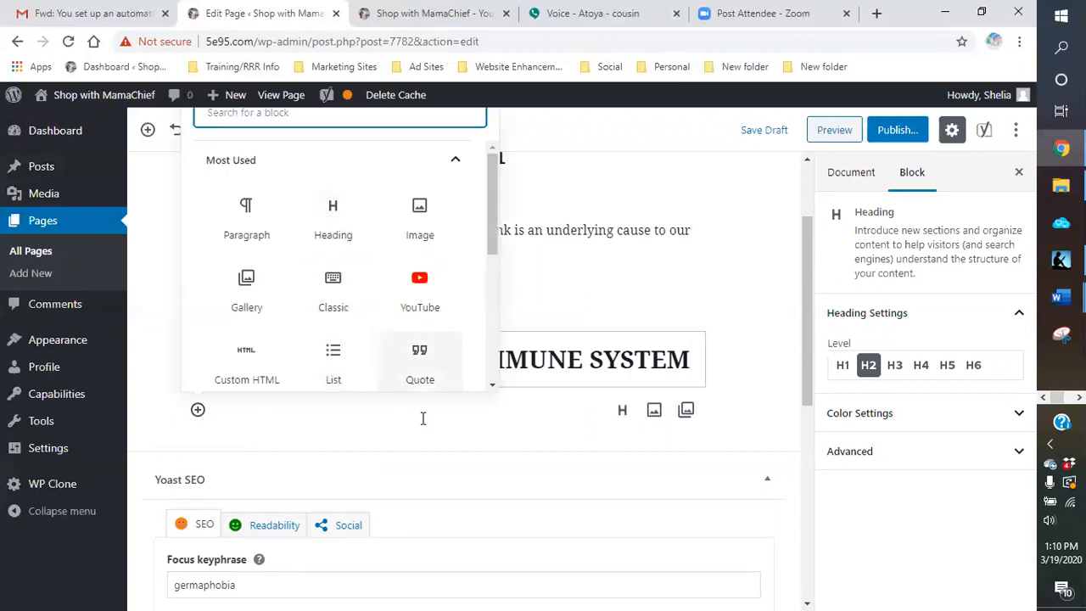
click(616, 417)
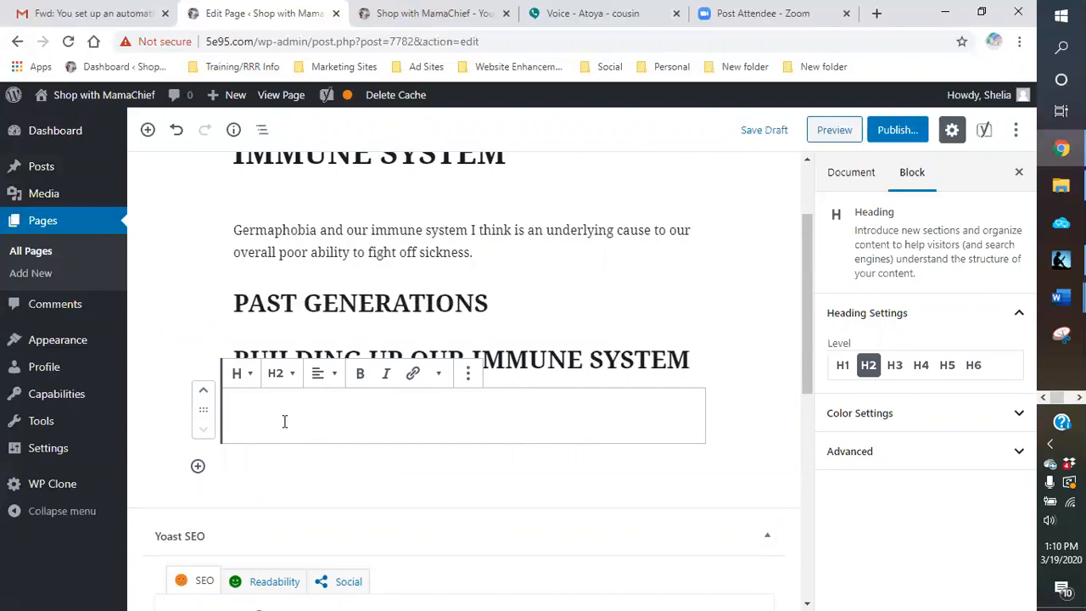
text(CURRENT G)
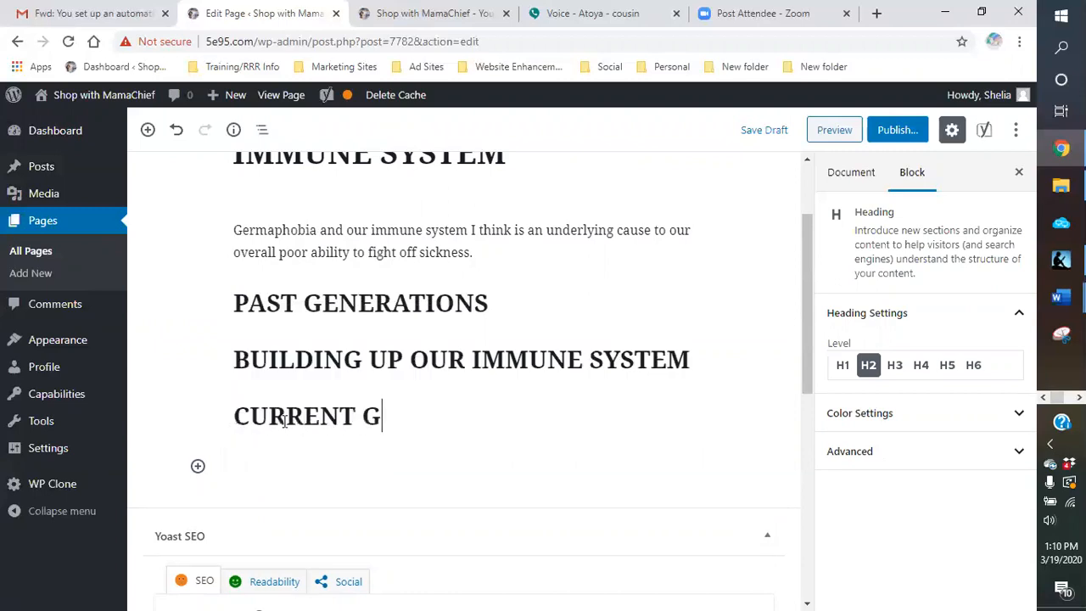
text(ENERATIONS)
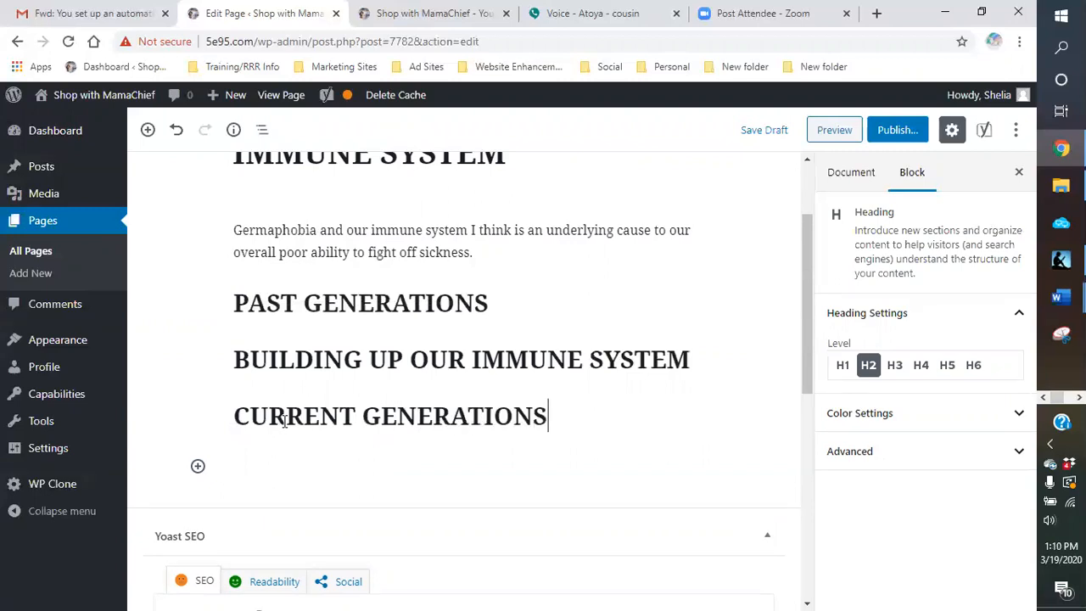
text( AND GERMAPHOBIA)
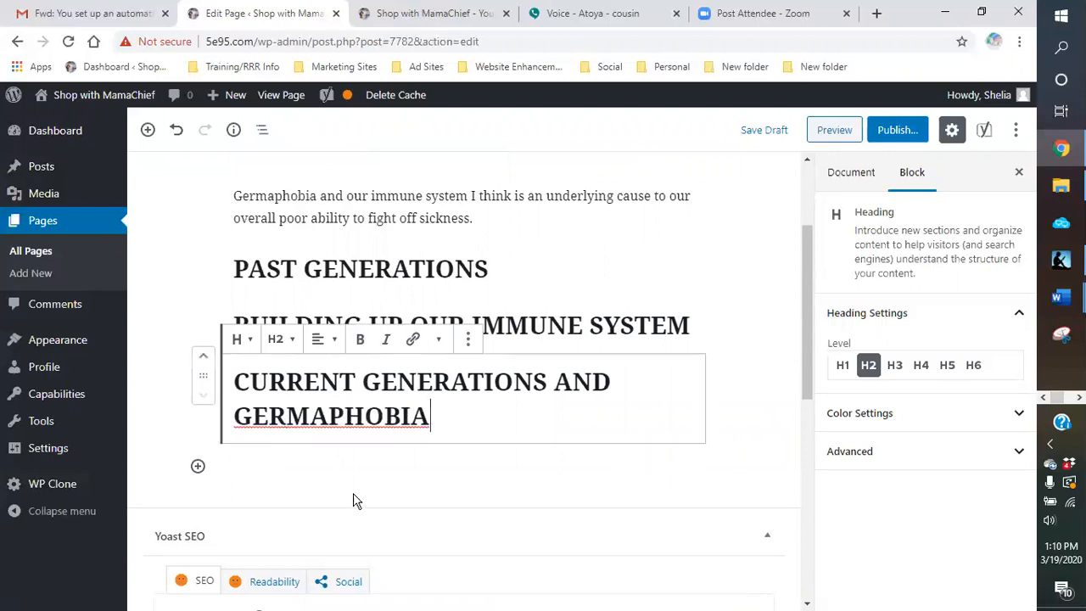
Step: Insert an empty H2 heading block below the "CURRENT GENERATIONS AND GERMAPHOBIA" heading
click(336, 474)
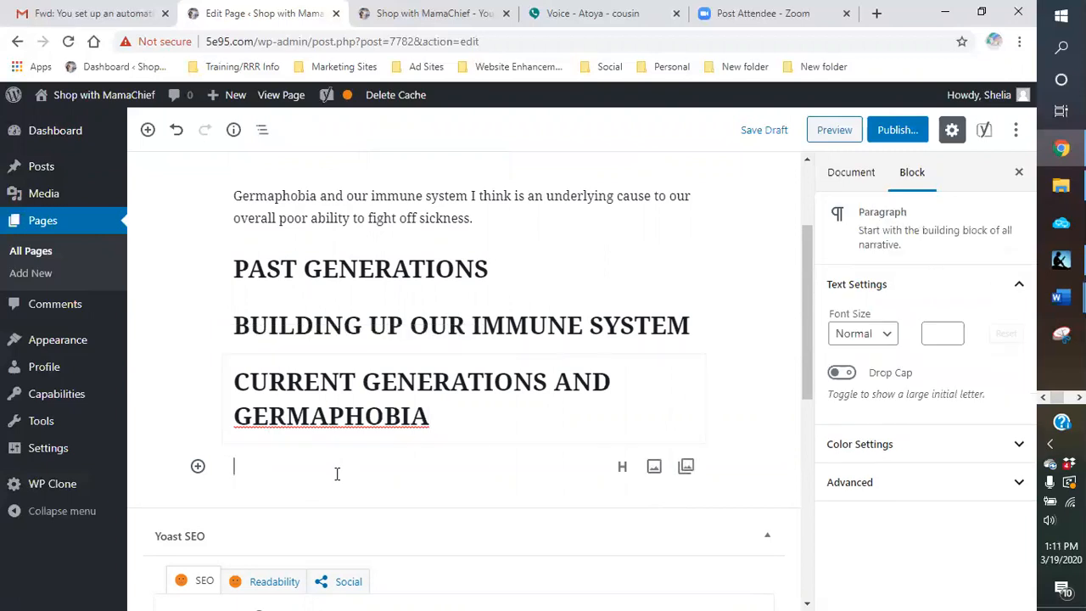
click(622, 465)
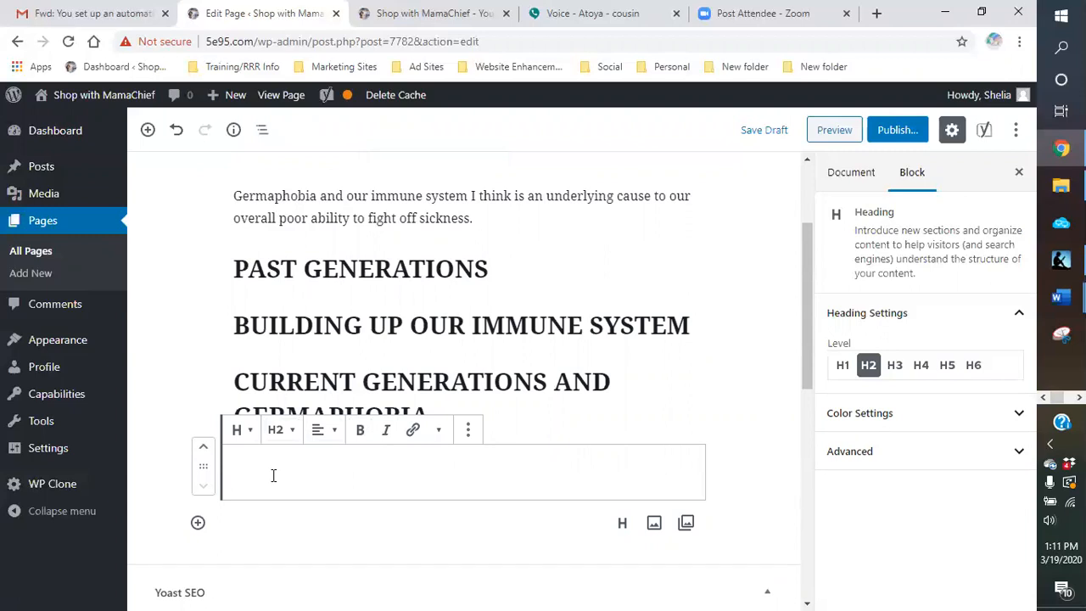
text(BULI)
key(BackSpace)
key(BackSpace)
key(BackSpace)
text(UU)
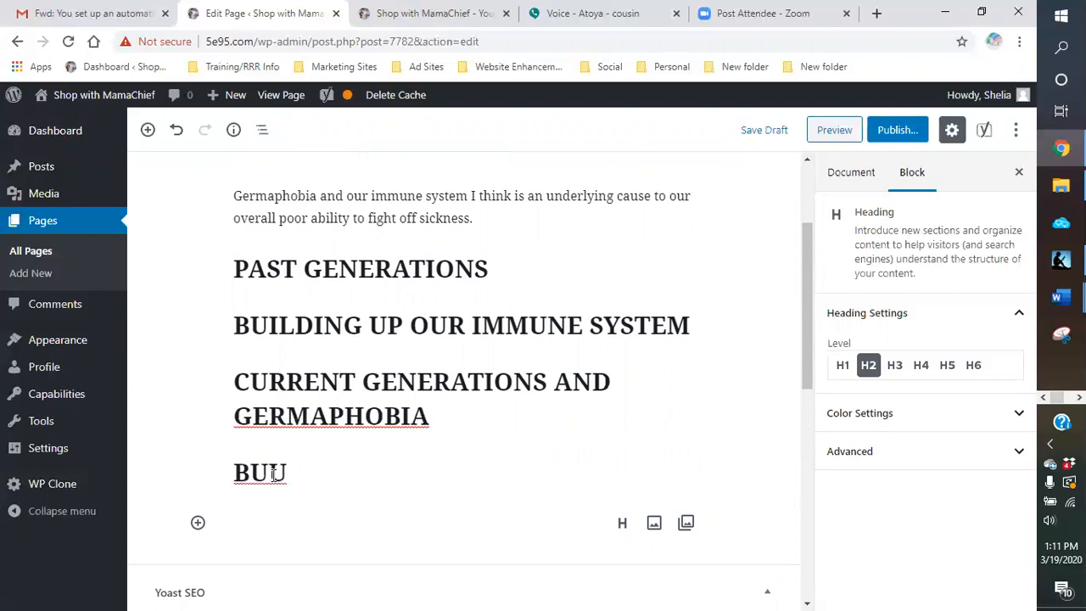
key(BackSpace)
key(BackSpace)
key(BackSpace)
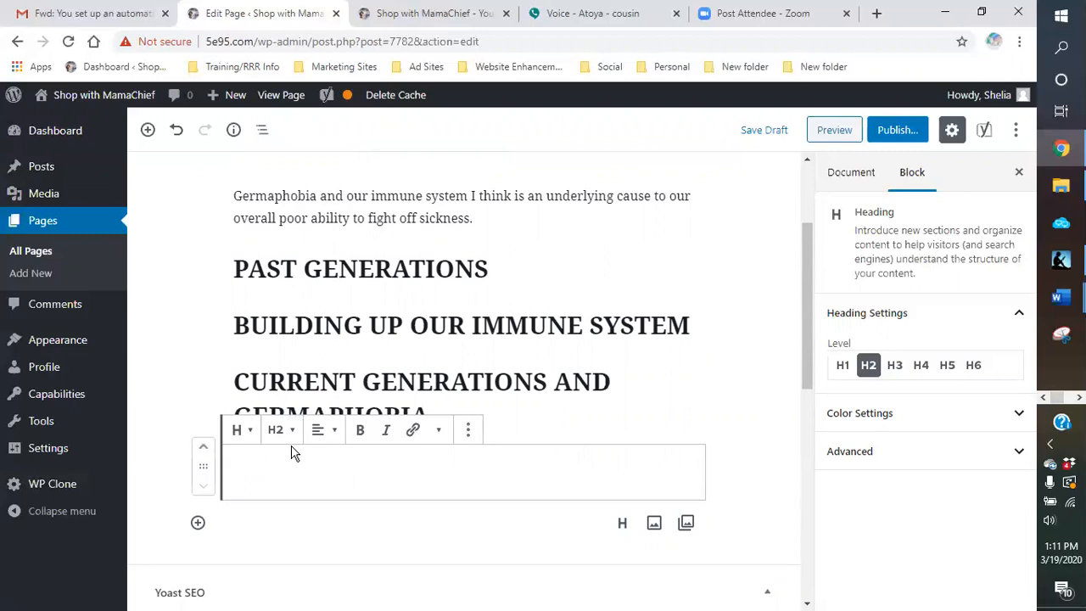
Step: Enter "HEALTHY TIPS AND PREVENTION" in the empty H2 heading and start a new block below it
text(HEALTH)
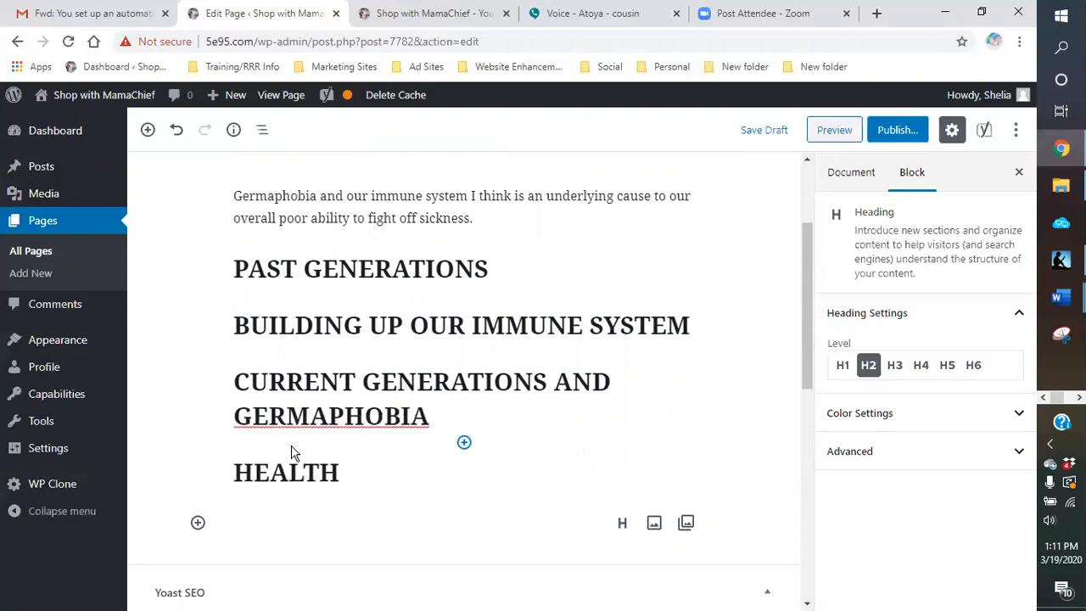
key(BackSpace)
text(Y TIPS )
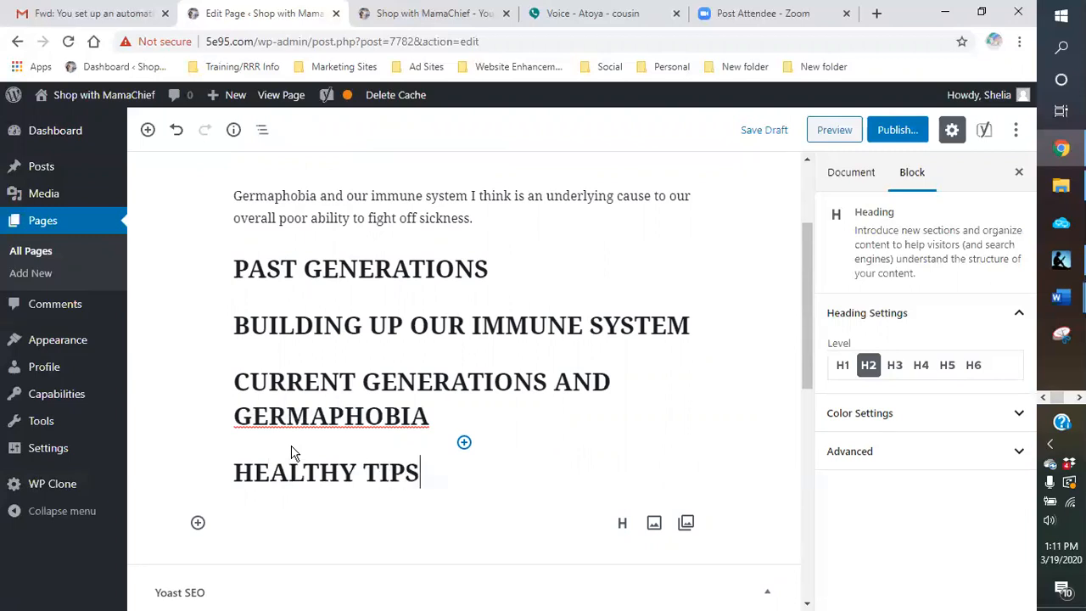
text(AND PR)
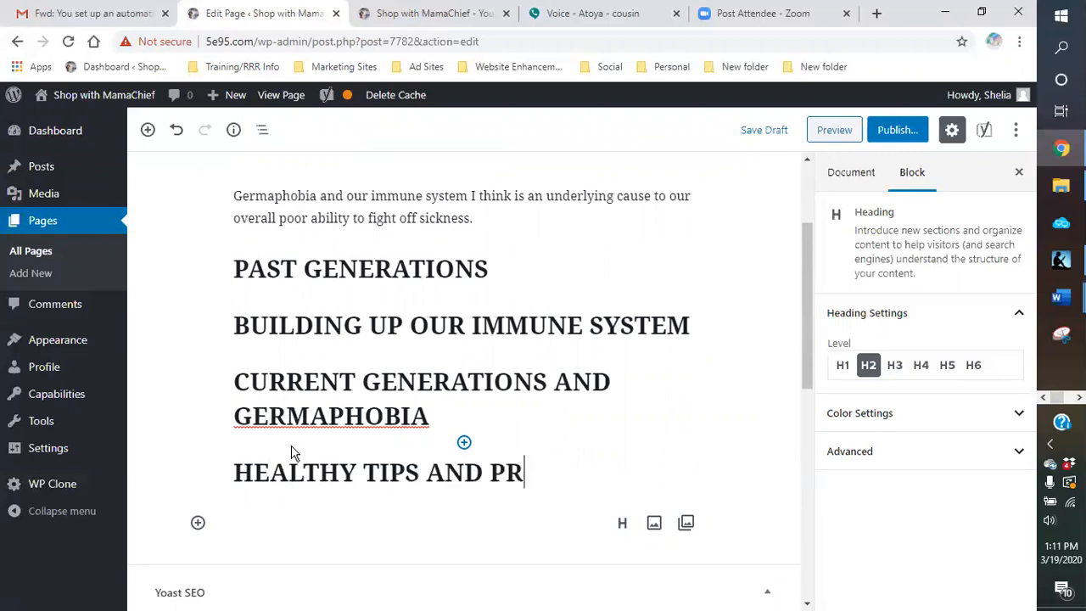
text(EVENTION)
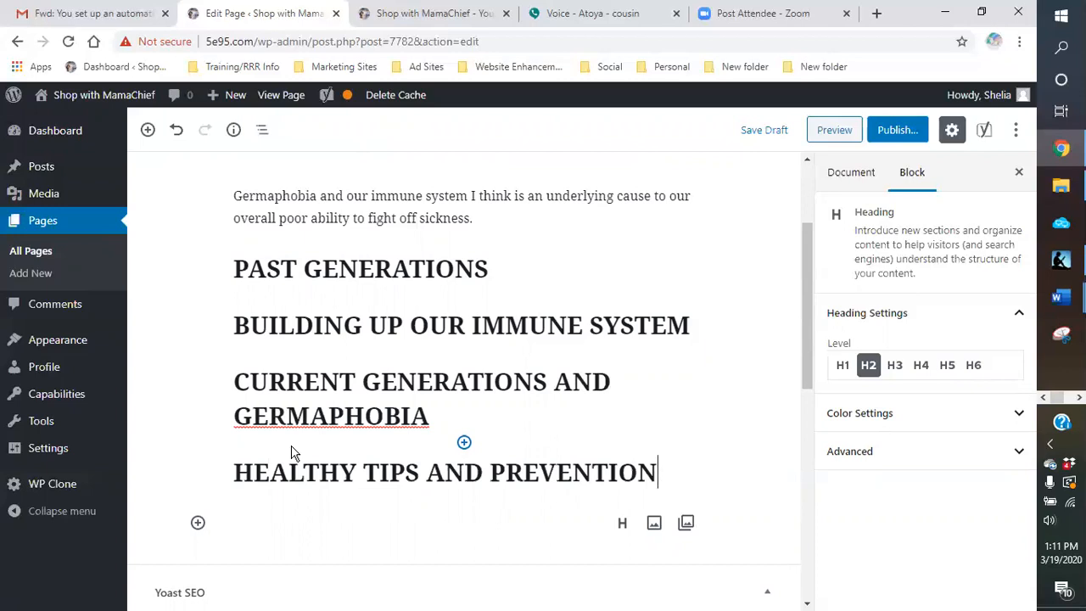
key(Return)
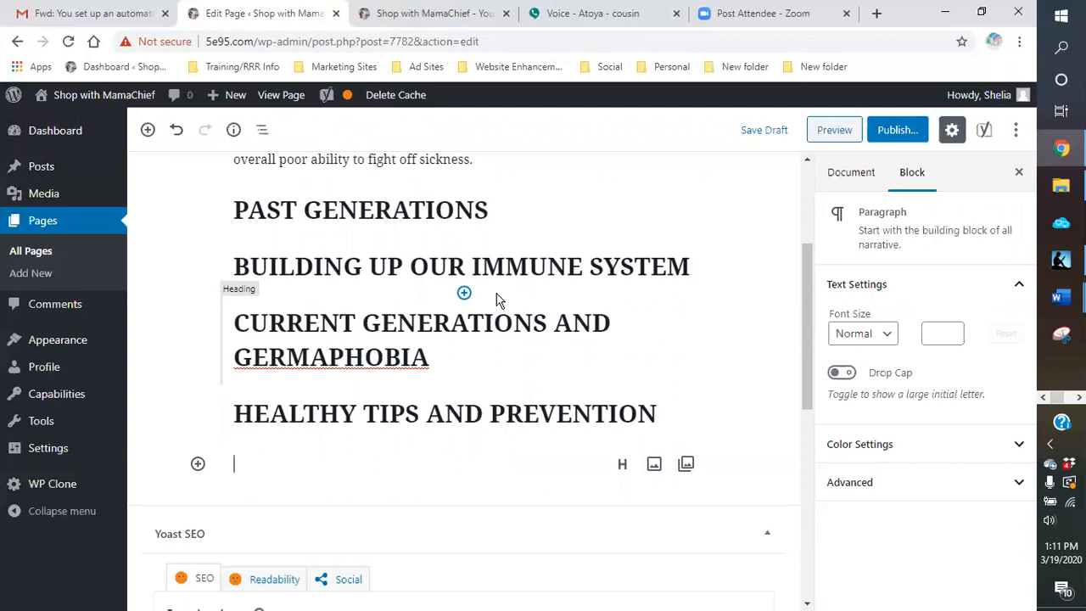
Step: Extend the "CURRENT GENERATIONS AND GERMAPHOBIA" heading with " - ARE WE TOO CLEAN"
click(483, 352)
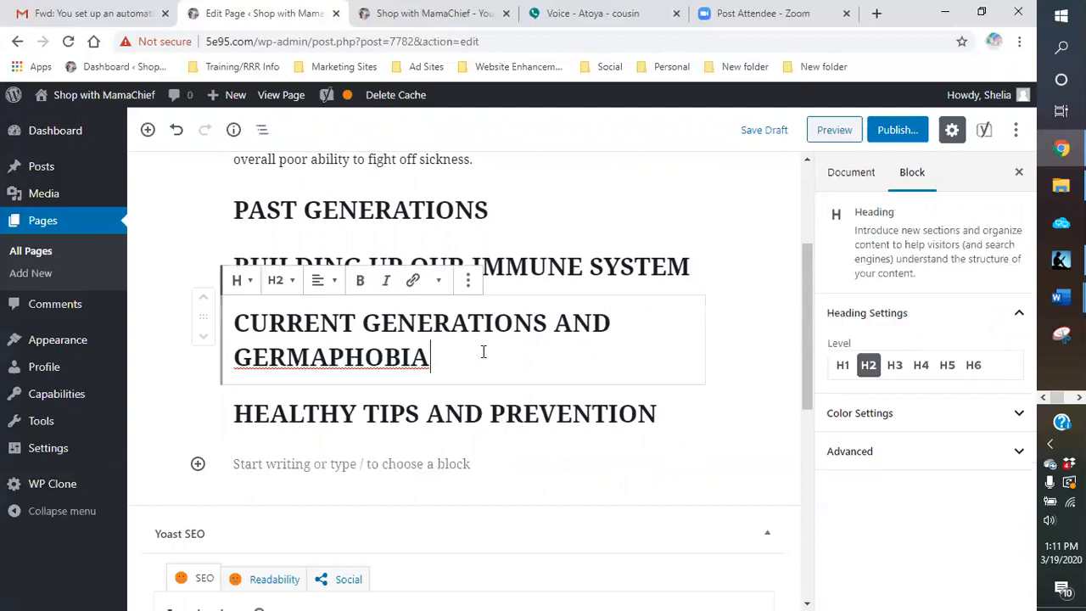
text(-)
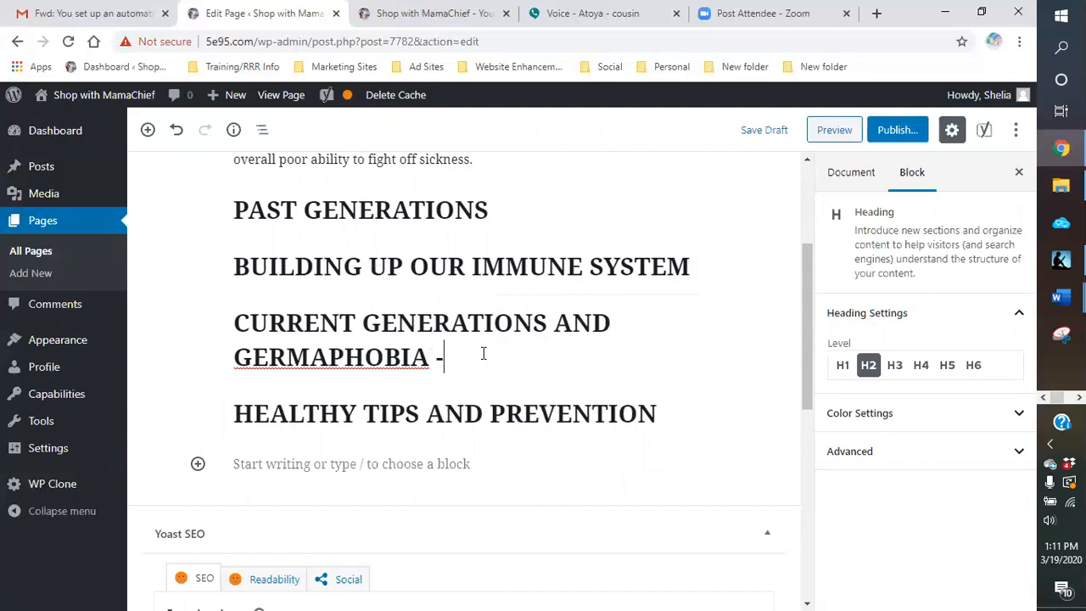
text( ARE WE)
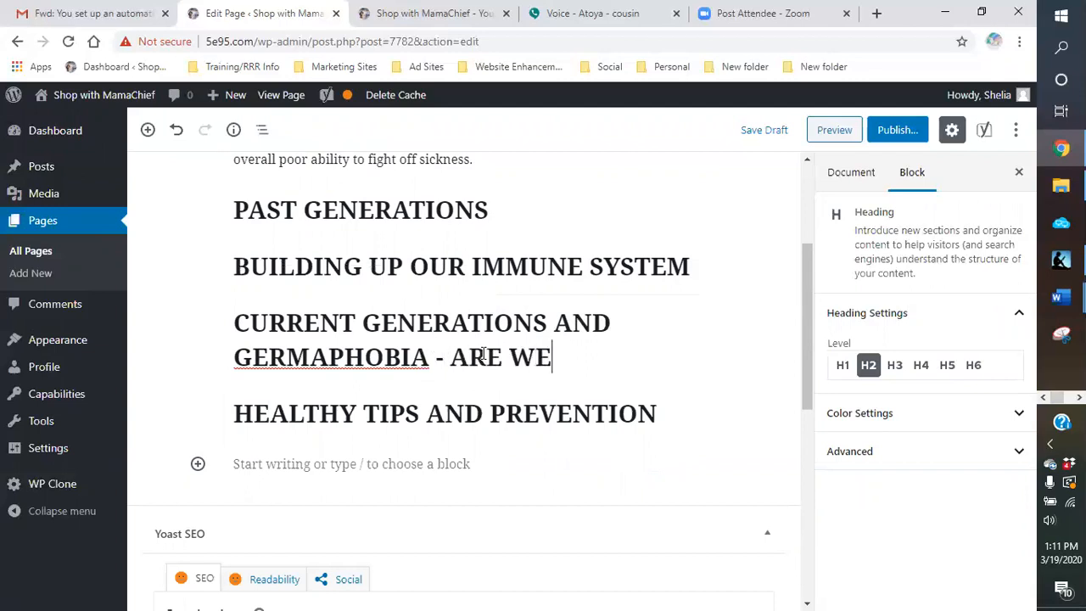
text( TOO CLEAN)
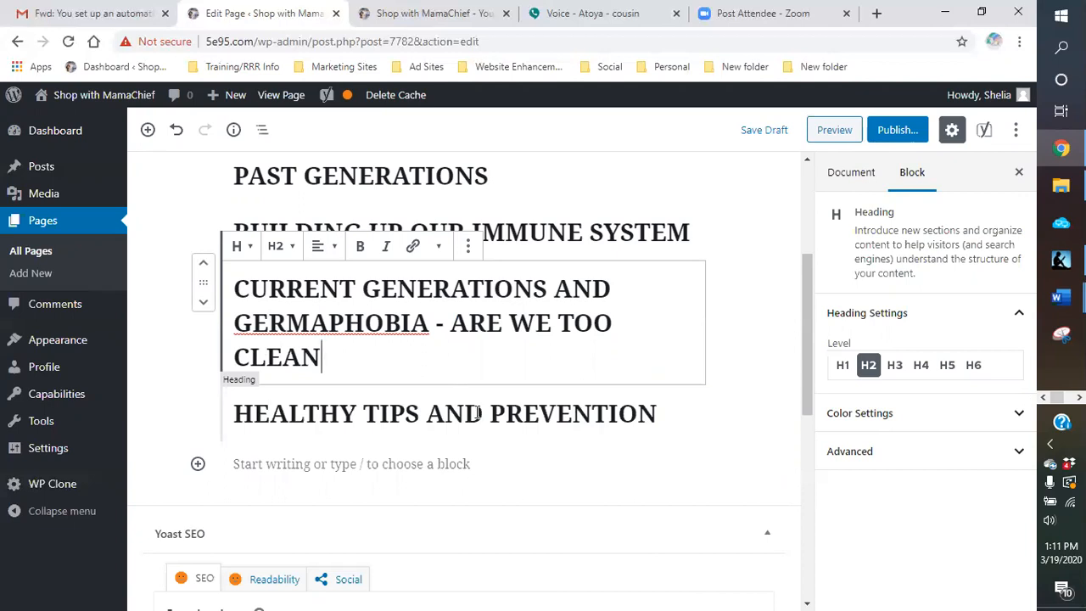
Step: Add an H2 heading reading "CONCLUSION" below the "HEALTHY TIPS AND PREVENTION" heading
click(304, 466)
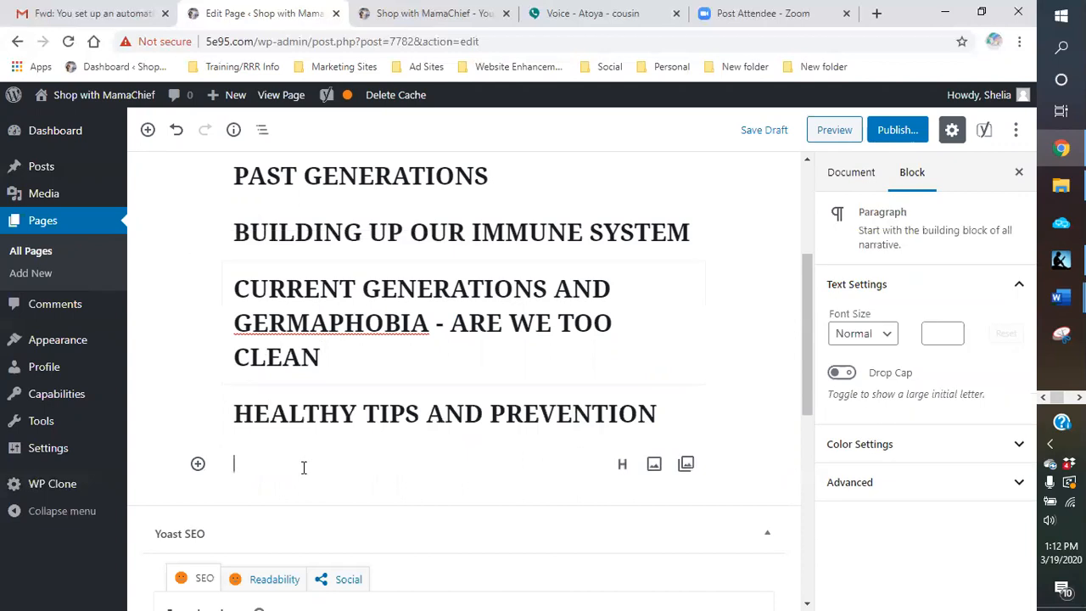
click(622, 463)
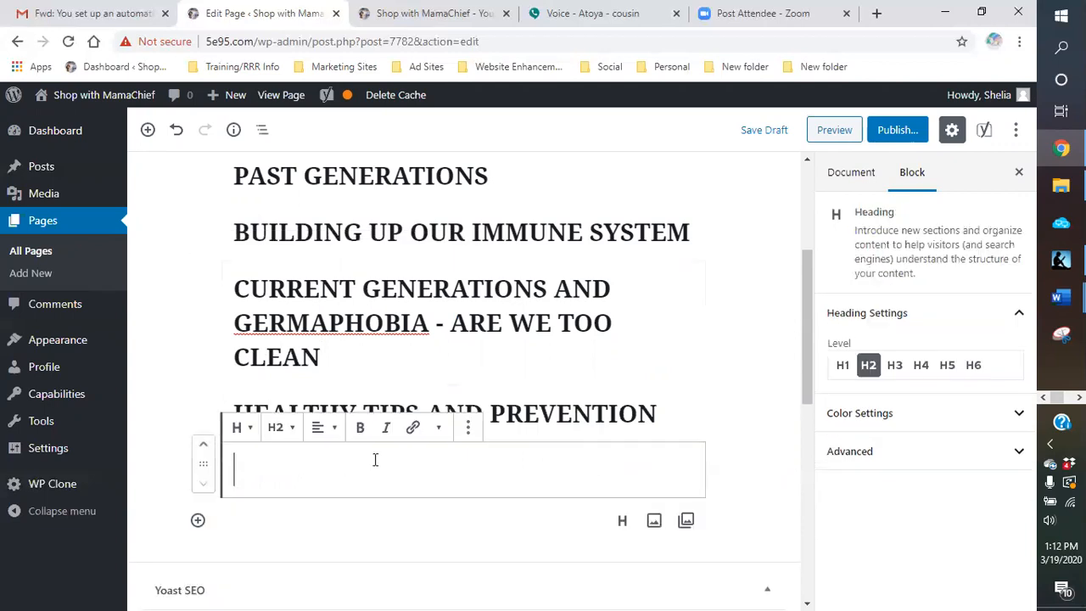
text(CONCLUSION)
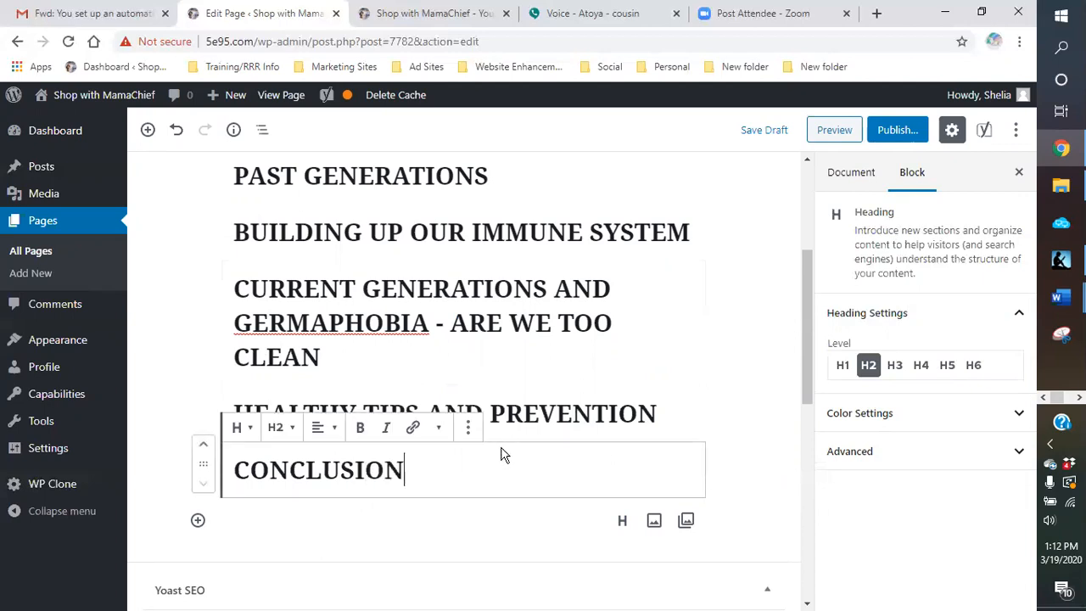
Step: Place the text cursor at the end of the body paragraph under the page title
scroll(505, 450, up, 3)
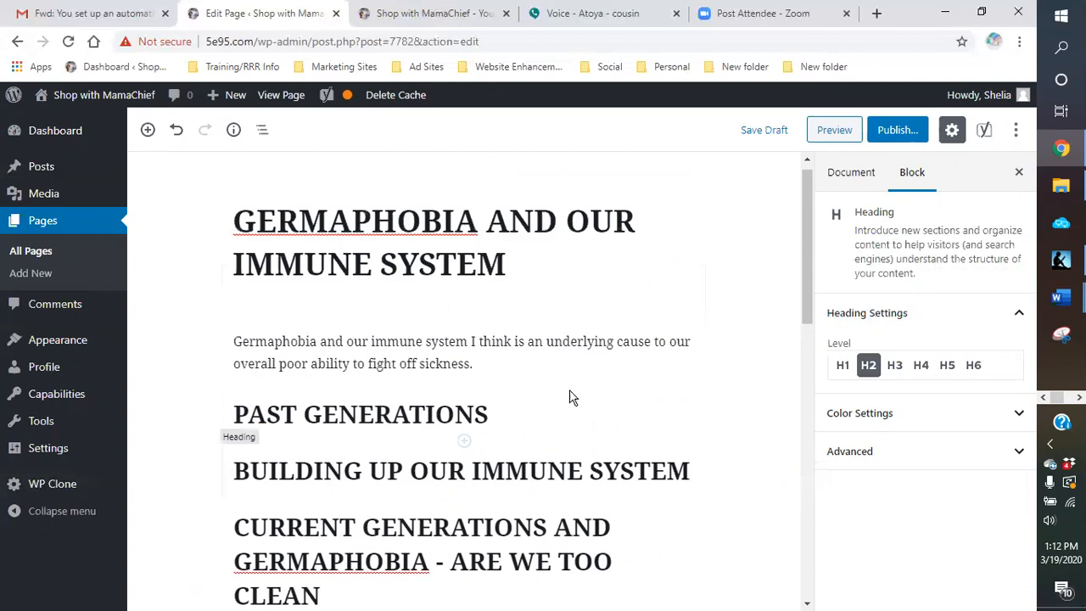
click(480, 364)
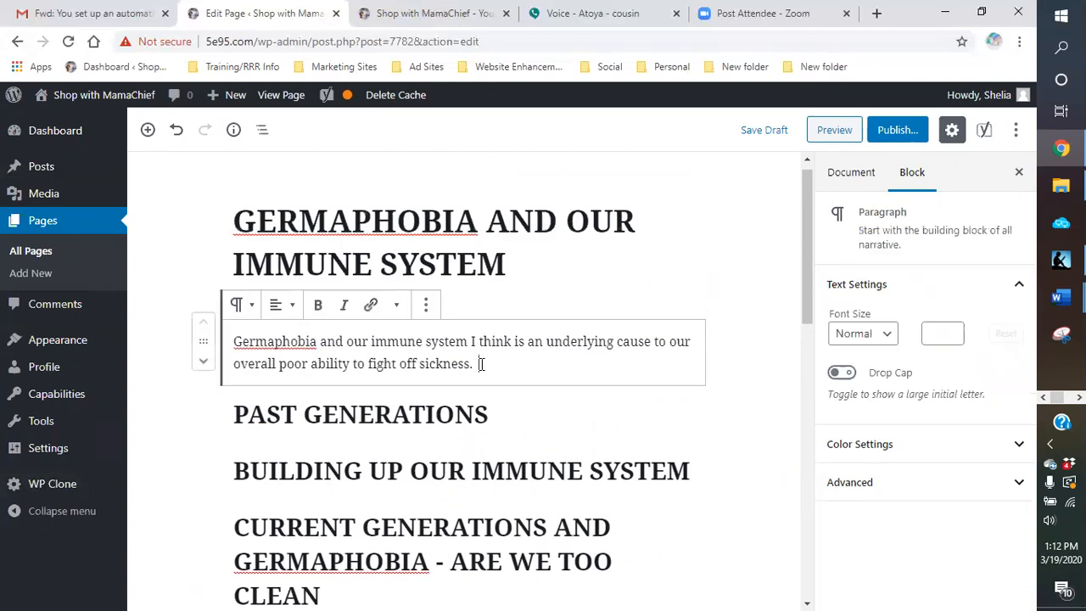
Step: Save the draft and check the spelling suggestions for "Germaphobia" in the body paragraph
click(754, 136)
right_click(281, 342)
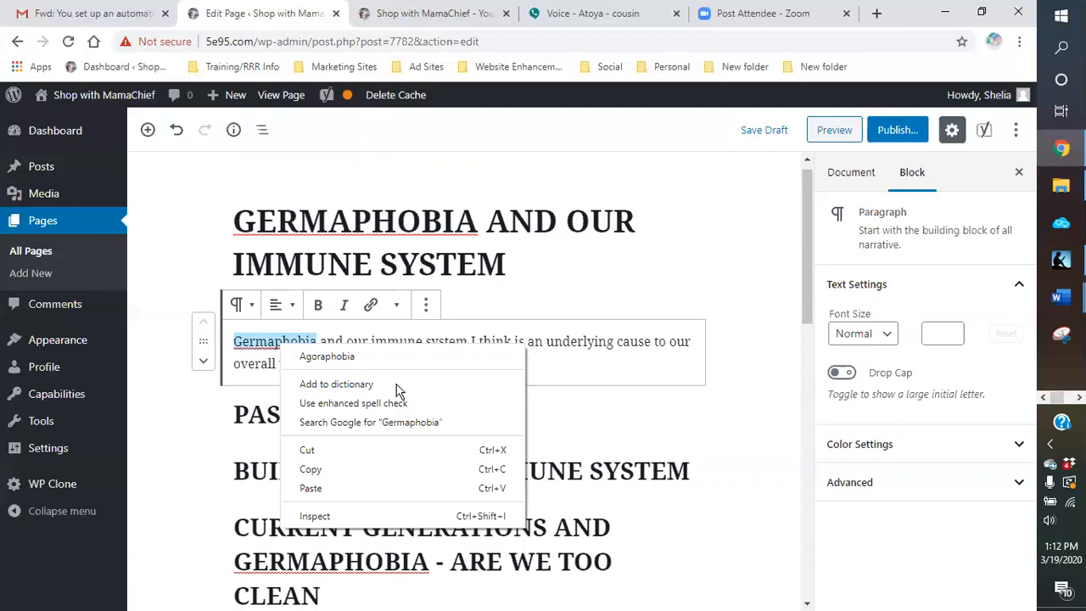
click(543, 374)
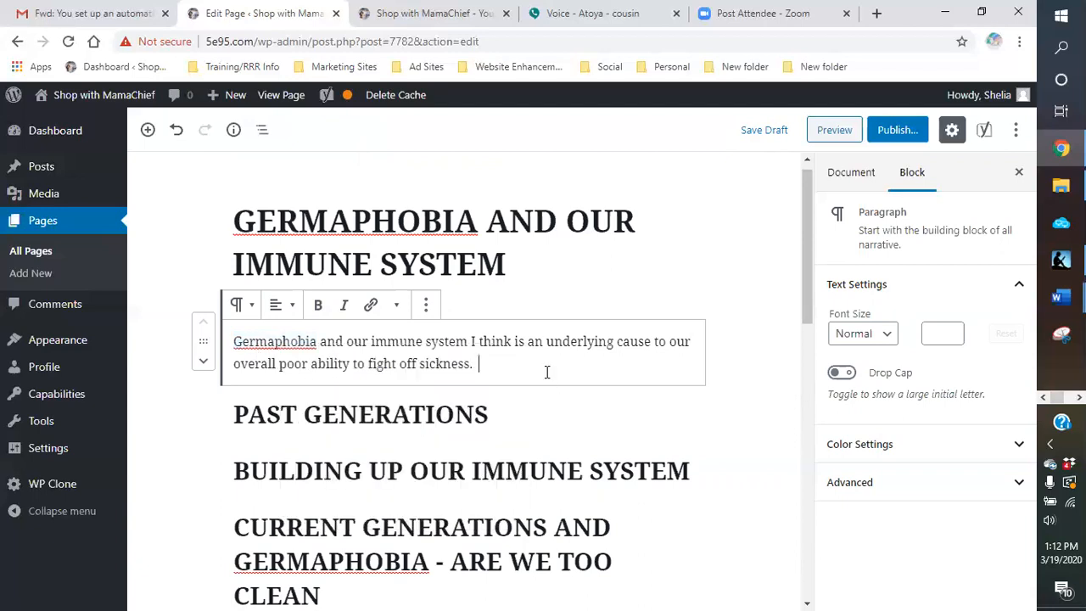
Step: Try the spelling "Germophobia" in the body paragraph and restore it to "Germaphobia"
click(274, 341)
key(BackSpace)
text(o)
key(BackSpace)
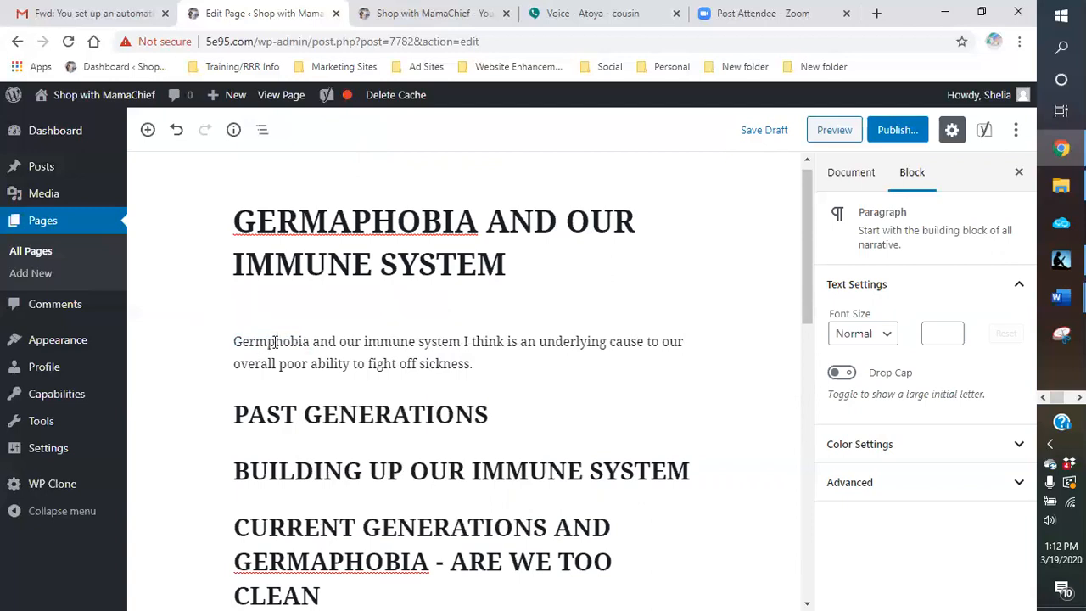
text(a)
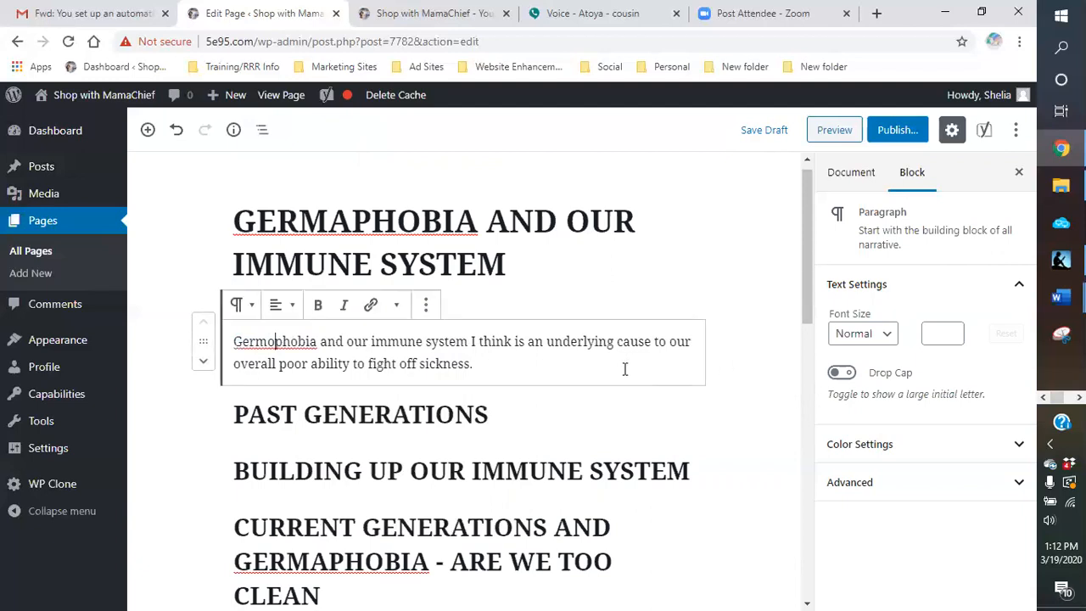
click(277, 344)
click(275, 344)
key(BackSpace)
text(a)
Step: Search Google for "germaphobia" in a new browser tab
click(876, 14)
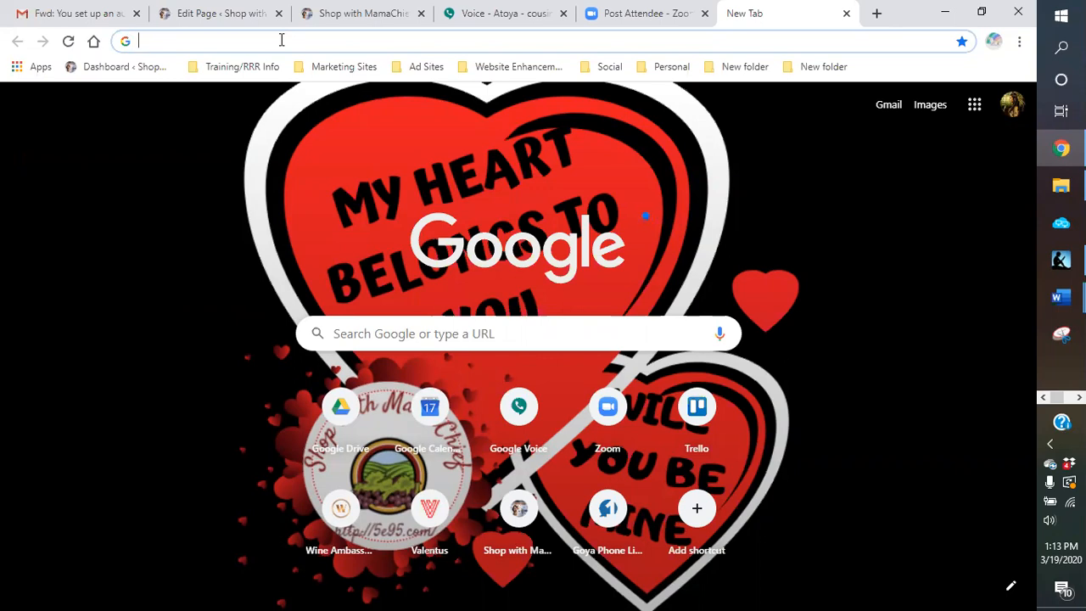
text(ger)
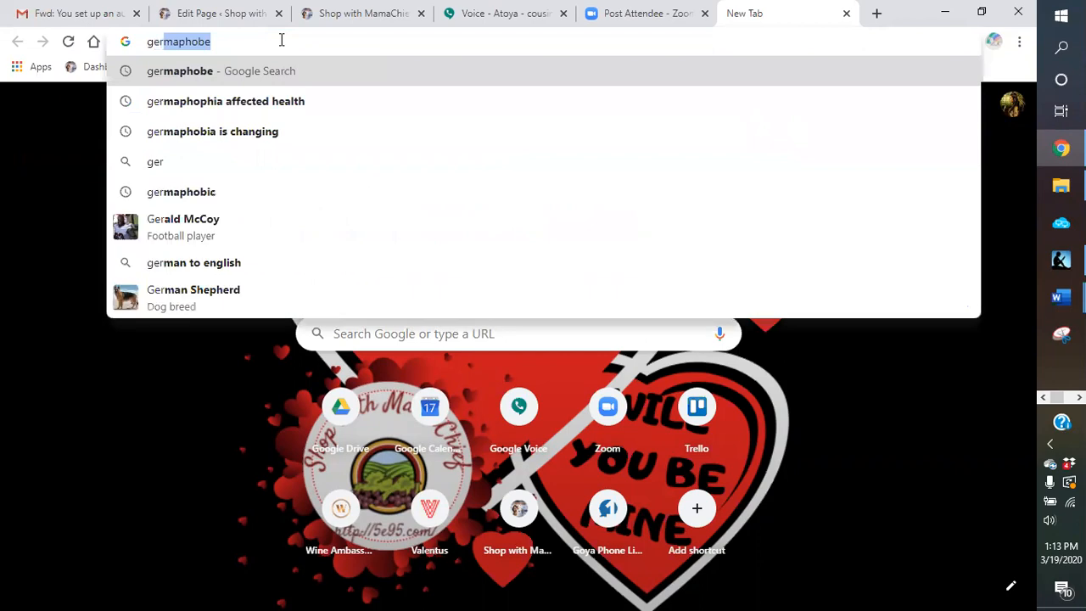
text(,aljp)
key(BackSpace)
key(BackSpace)
key(BackSpace)
key(BackSpace)
key(BackSpace)
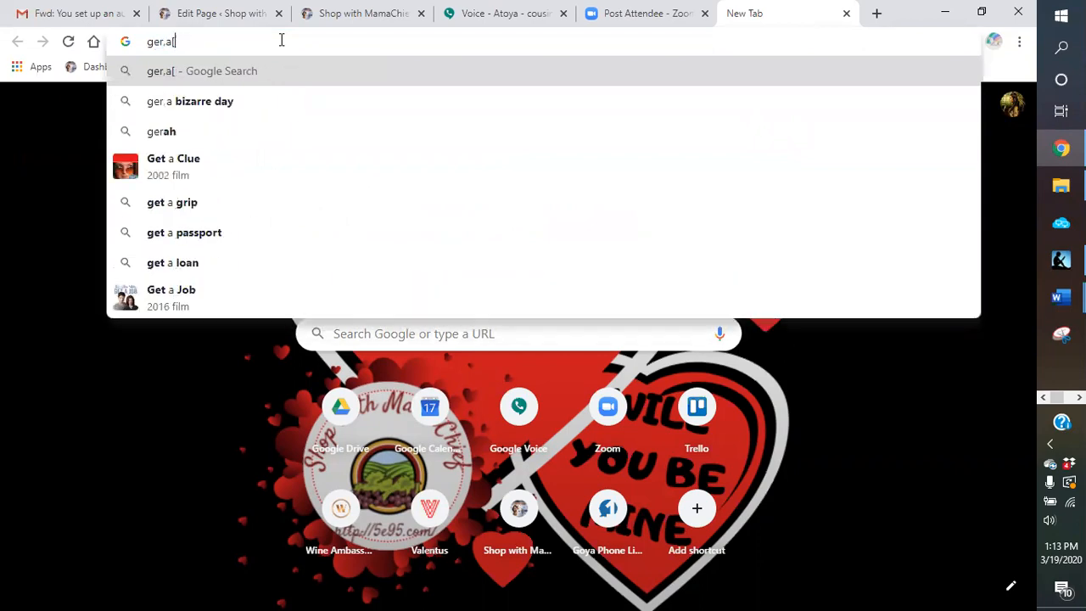
text(mapho)
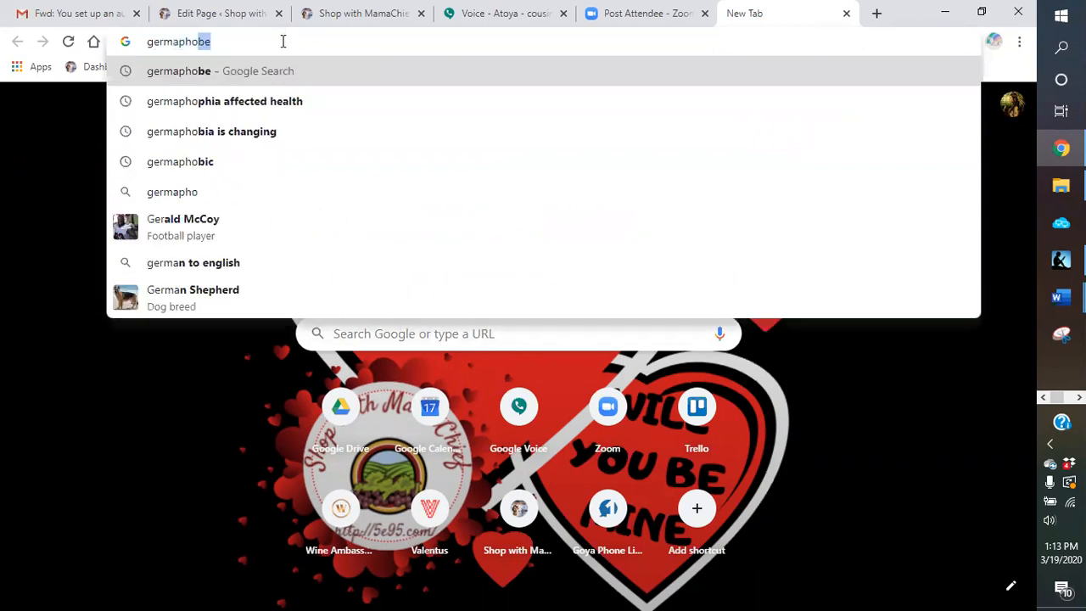
text(bia)
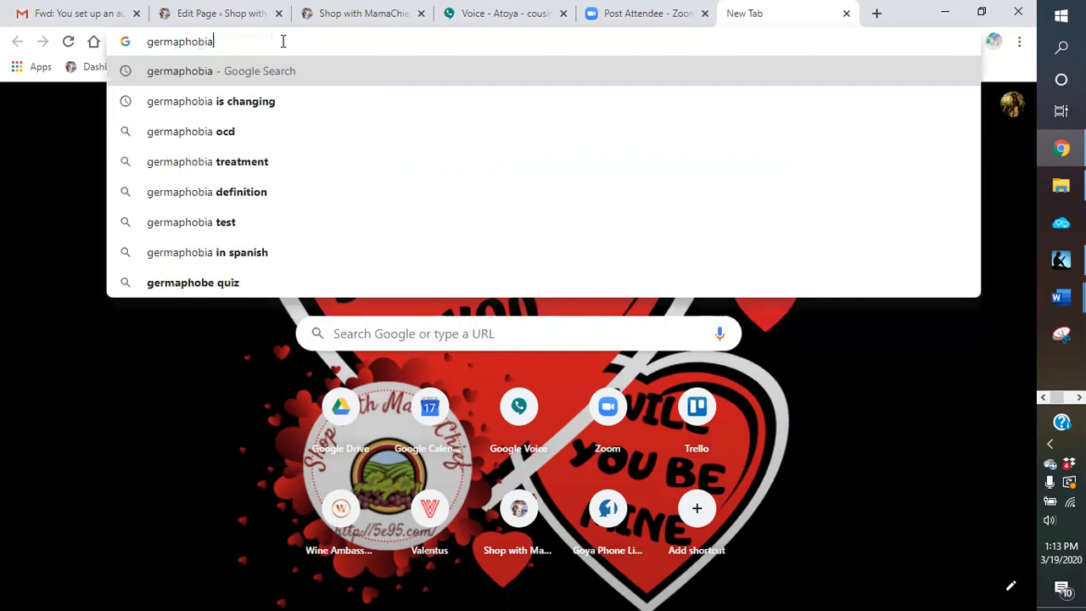
key(Return)
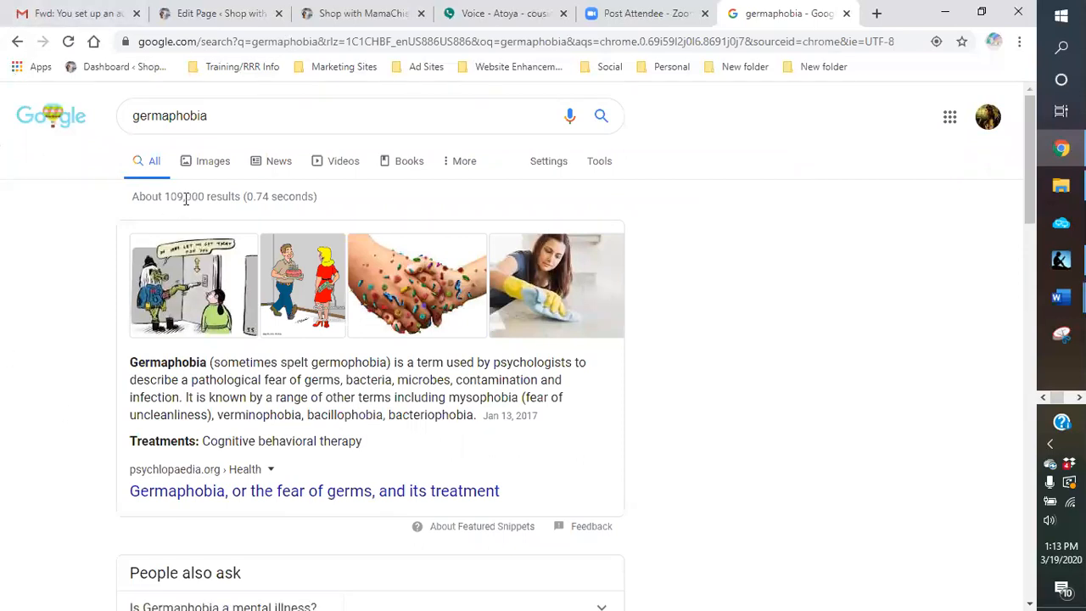
Step: Examine the germaphobia search results, including the spelling variants, related questions, videos and related searches
scroll(289, 212, down, 5)
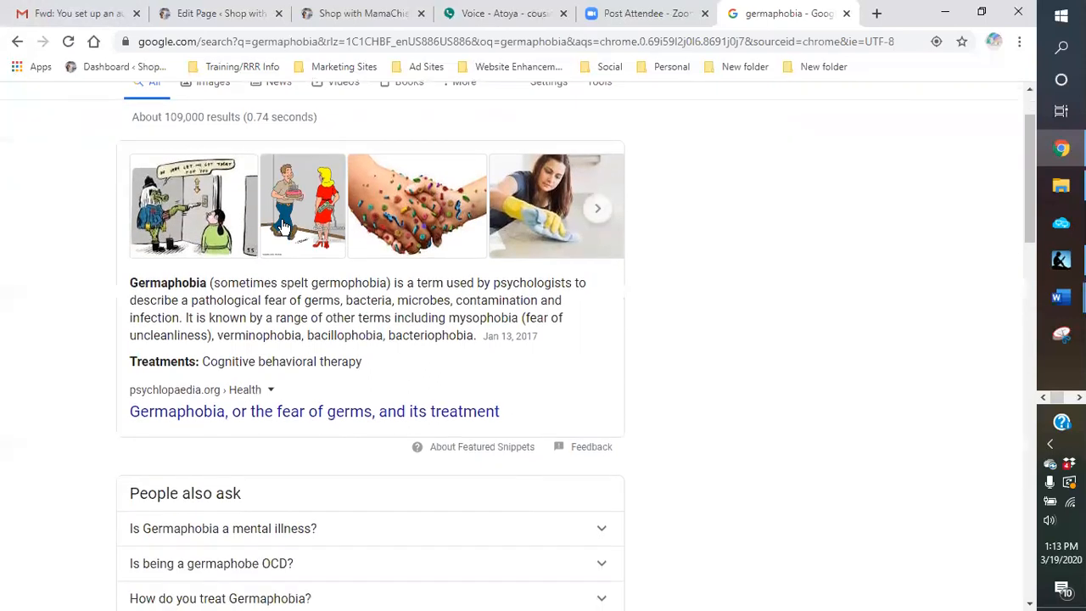
scroll(276, 282, down, 1)
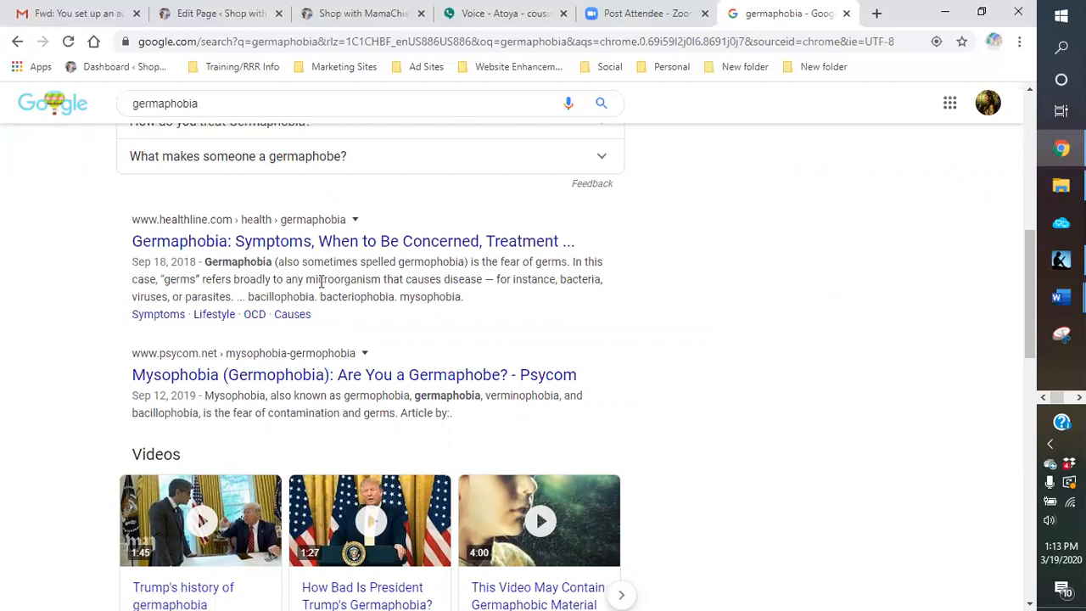
scroll(322, 283, down, 8)
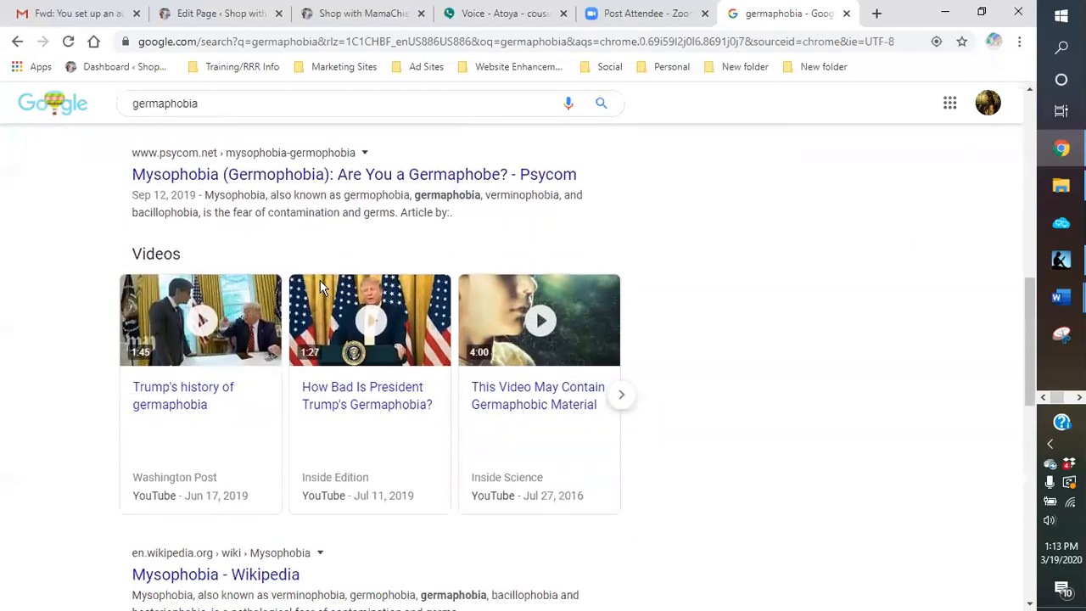
scroll(288, 307, down, 4)
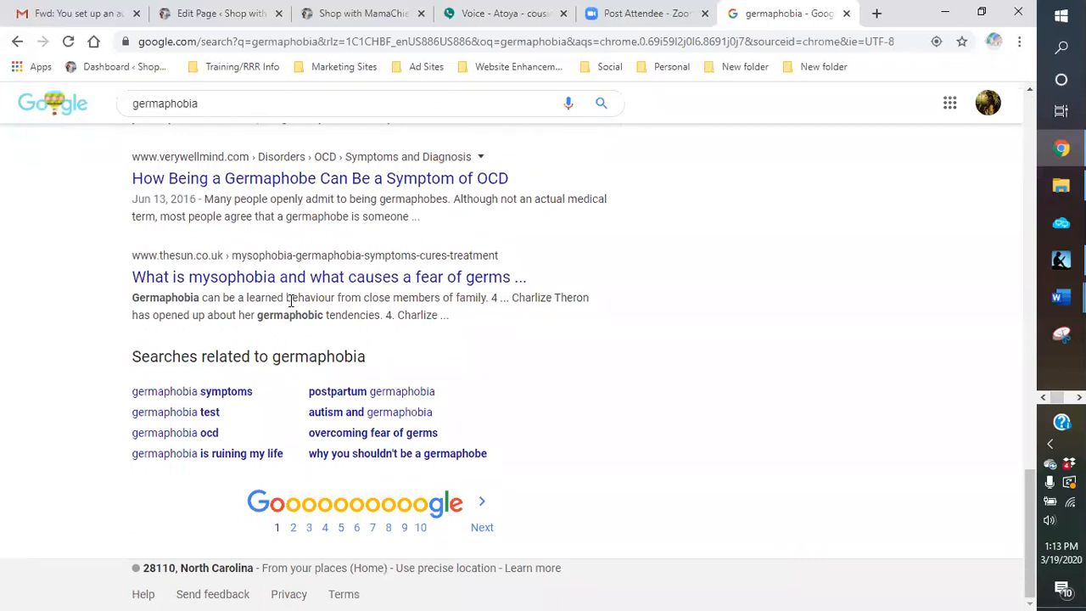
scroll(291, 300, up, 4)
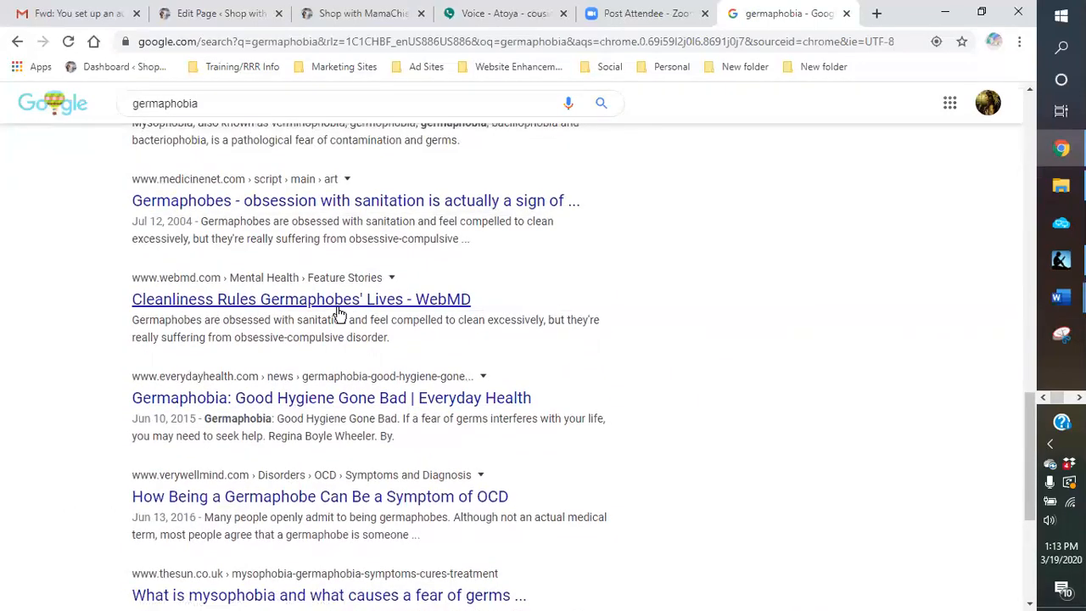
scroll(339, 313, up, 3)
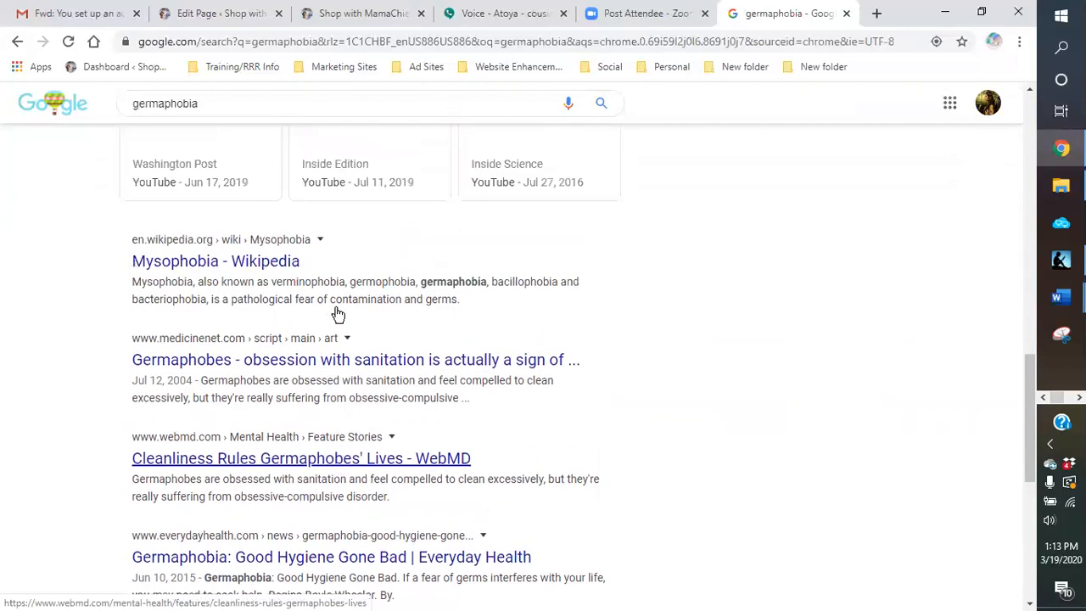
scroll(225, 300, up, 2)
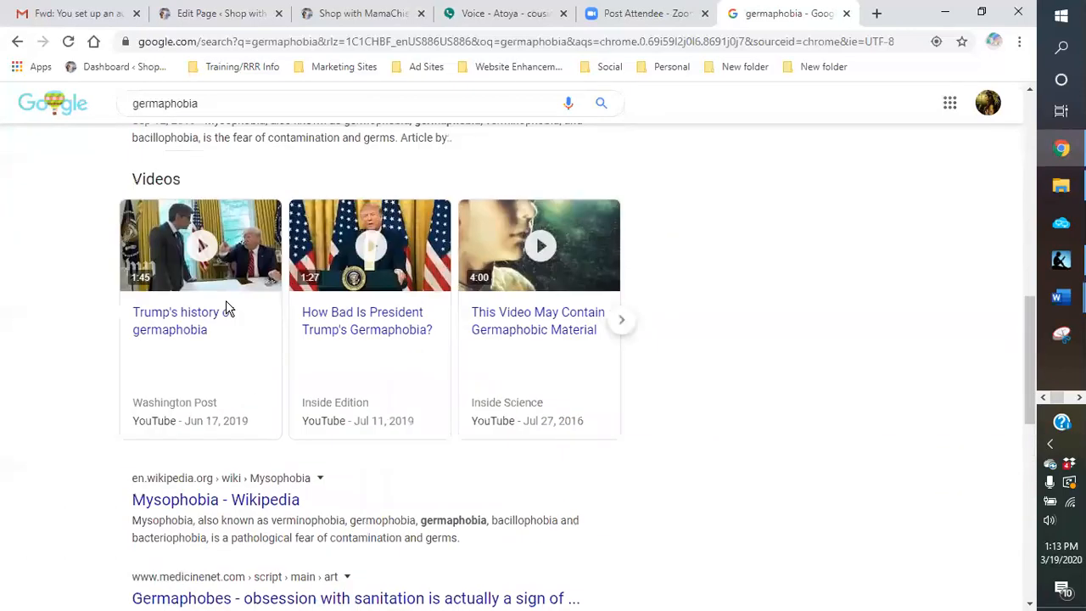
scroll(226, 306, up, 1)
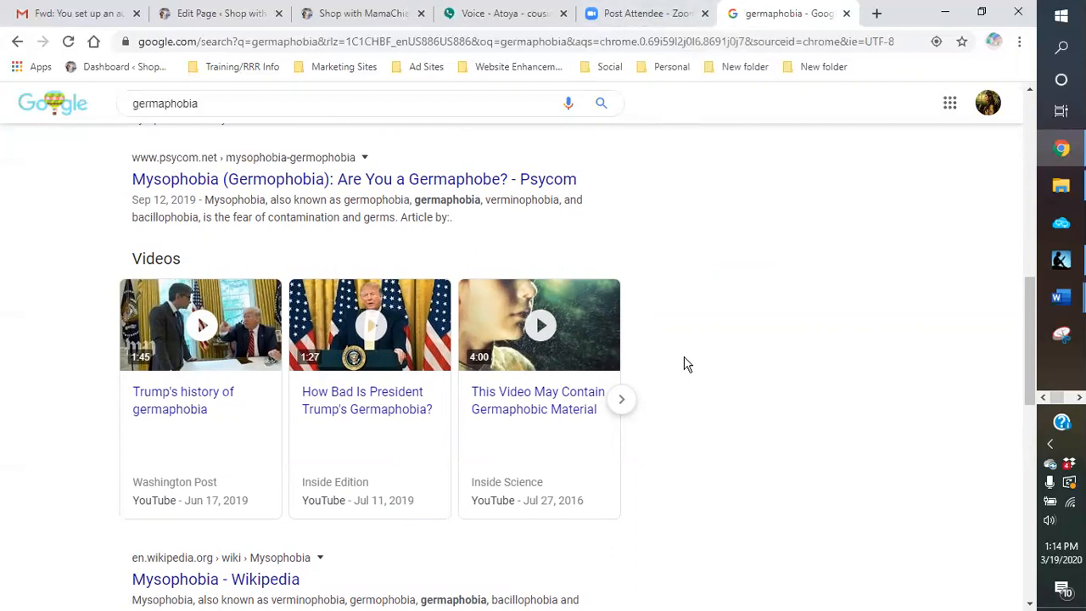
scroll(687, 365, down, 9)
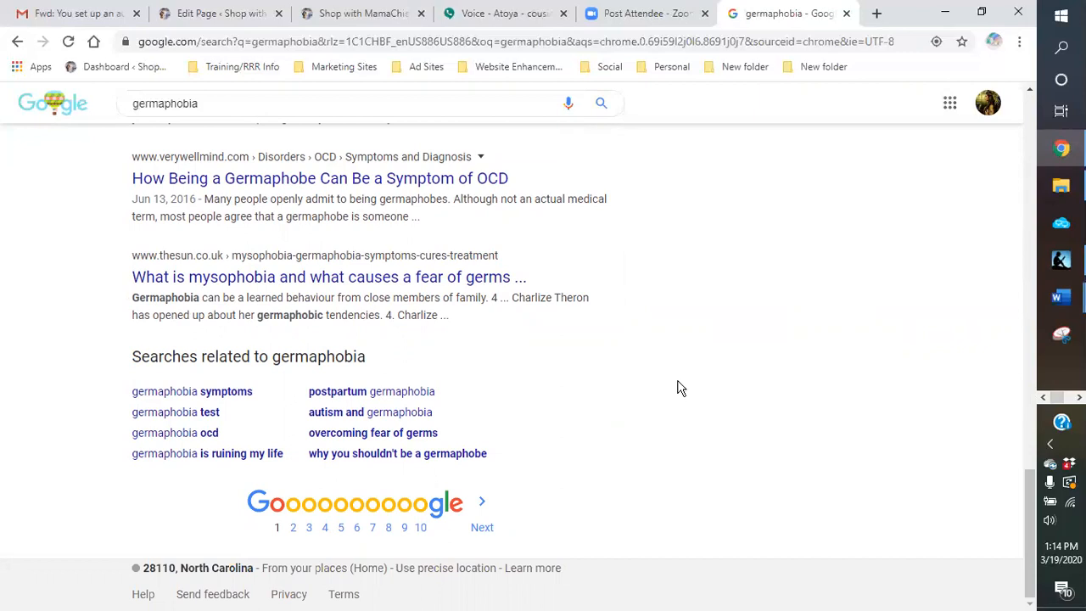
scroll(679, 388, up, 4)
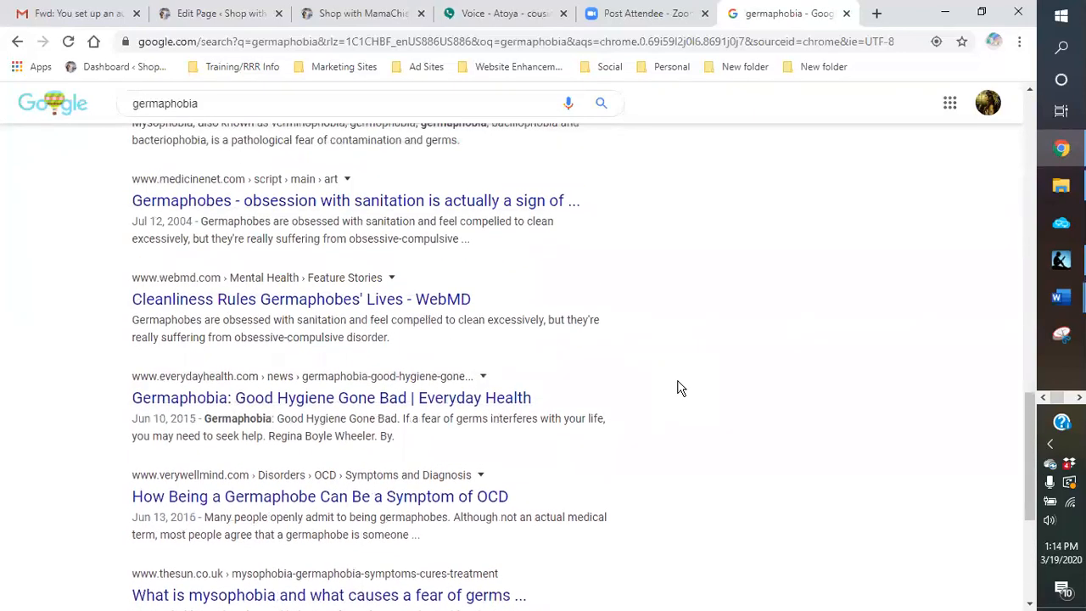
scroll(678, 387, up, 8)
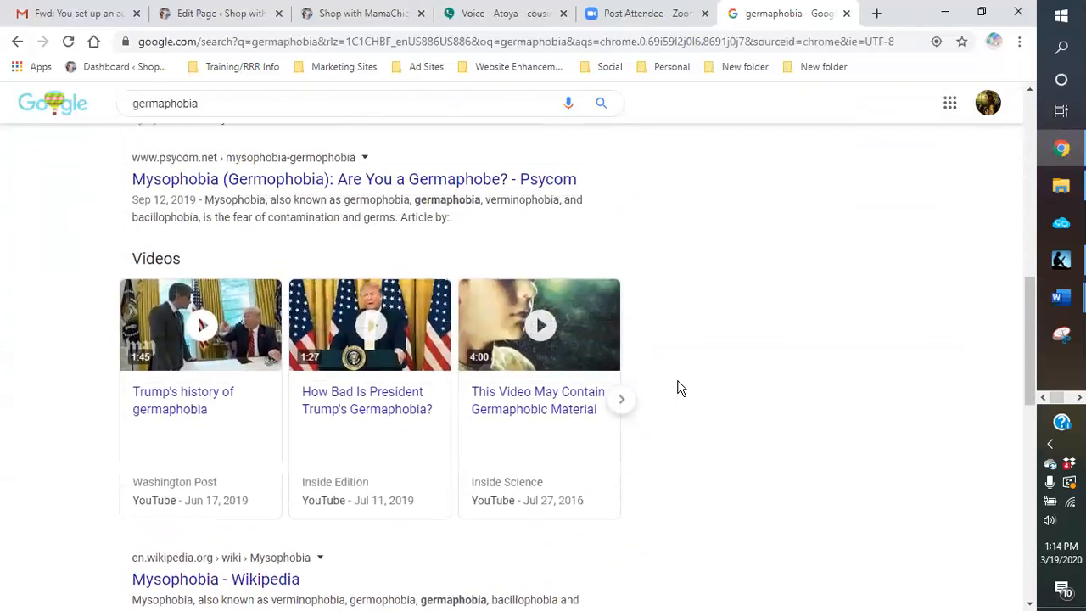
scroll(162, 269, up, 5)
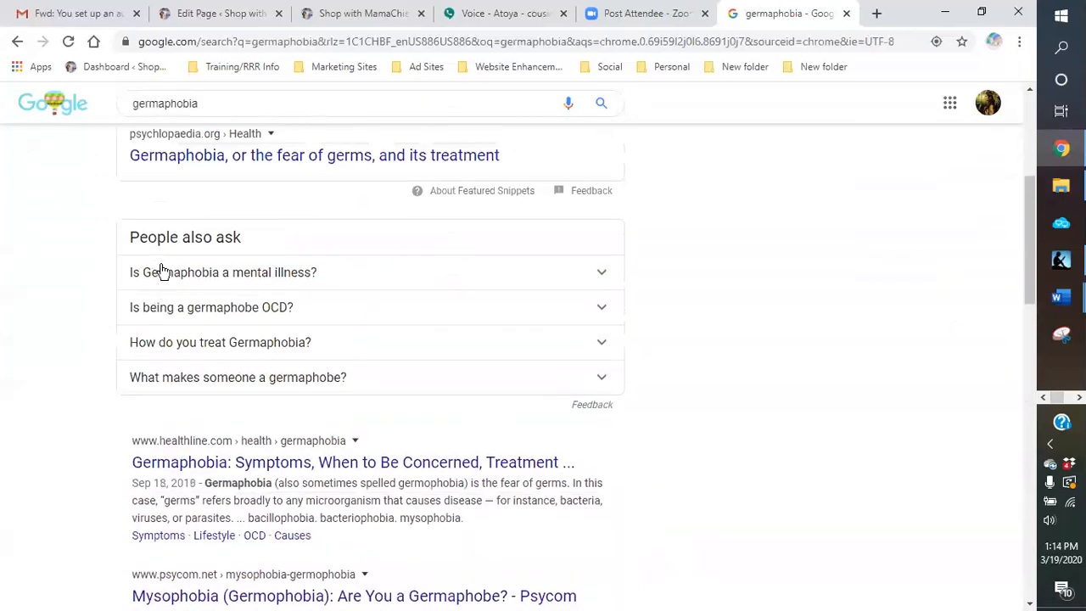
scroll(161, 269, up, 2)
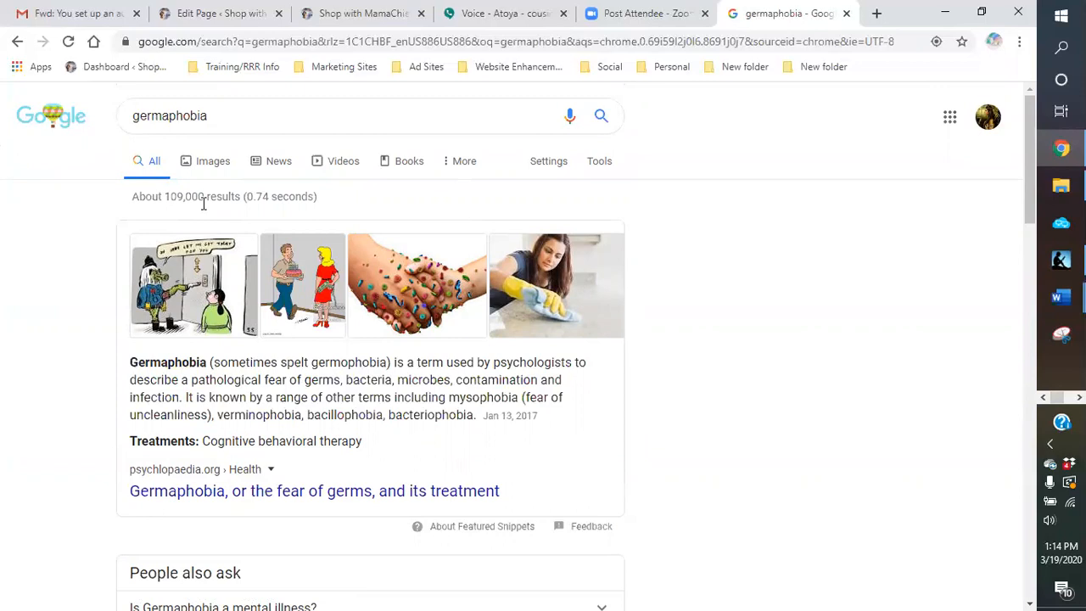
scroll(102, 436, down, 3)
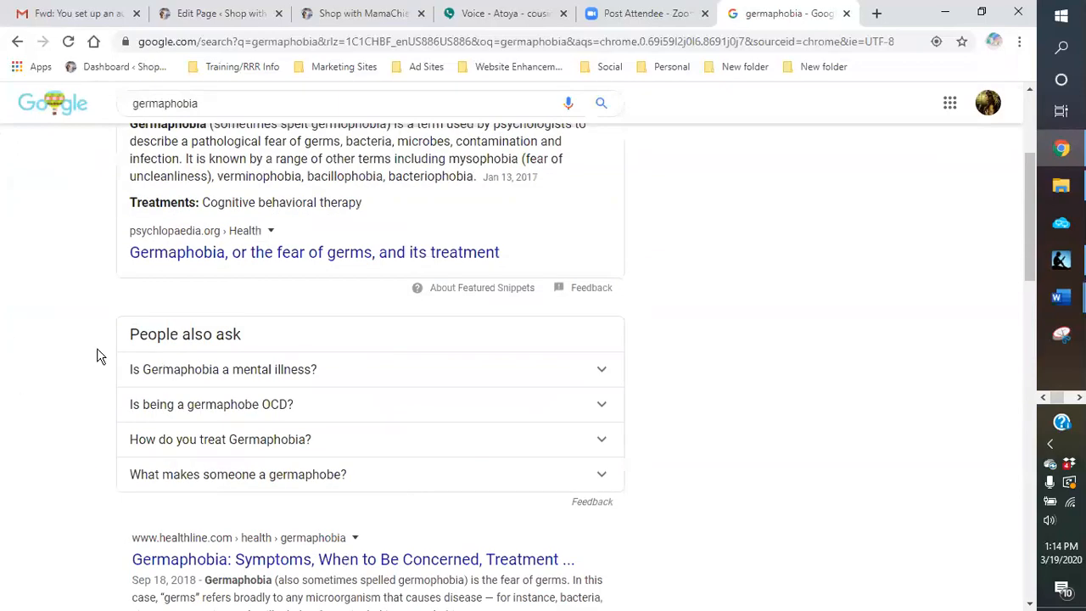
scroll(110, 523, down, 2)
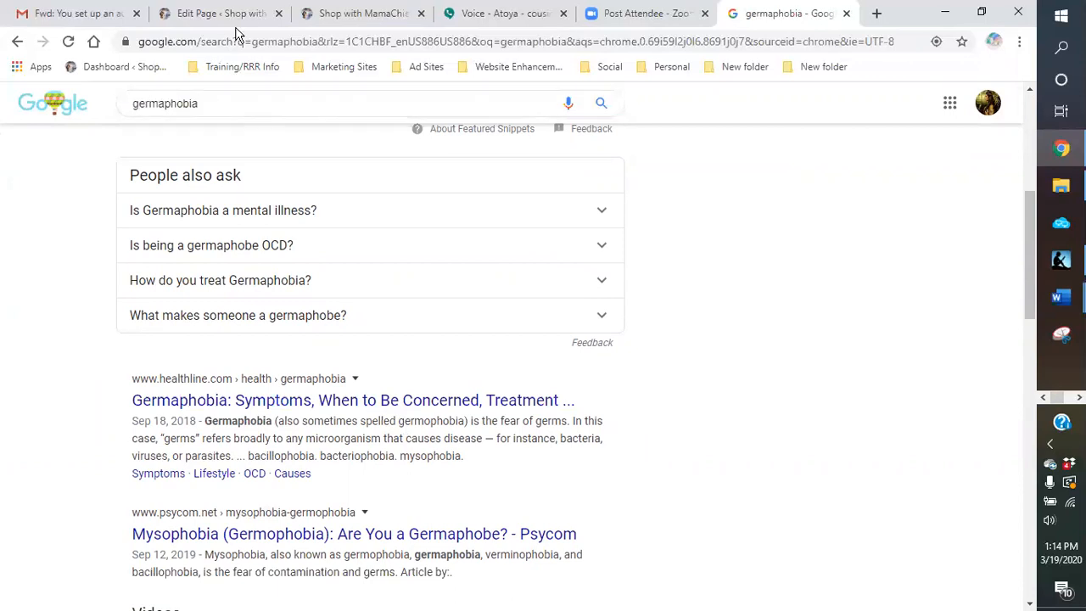
Step: Return to the WordPress page editor and append "What did we do before we had all this sanitizer" to the body paragraph
click(214, 15)
click(513, 364)
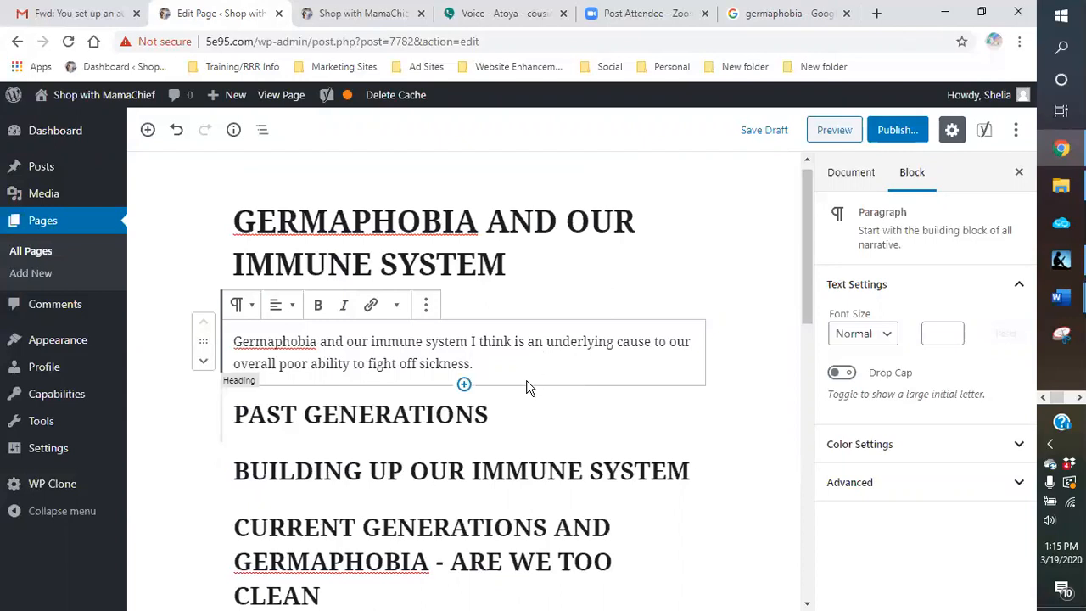
text(What did we do beg)
key(BackSpace)
text(fore we had all)
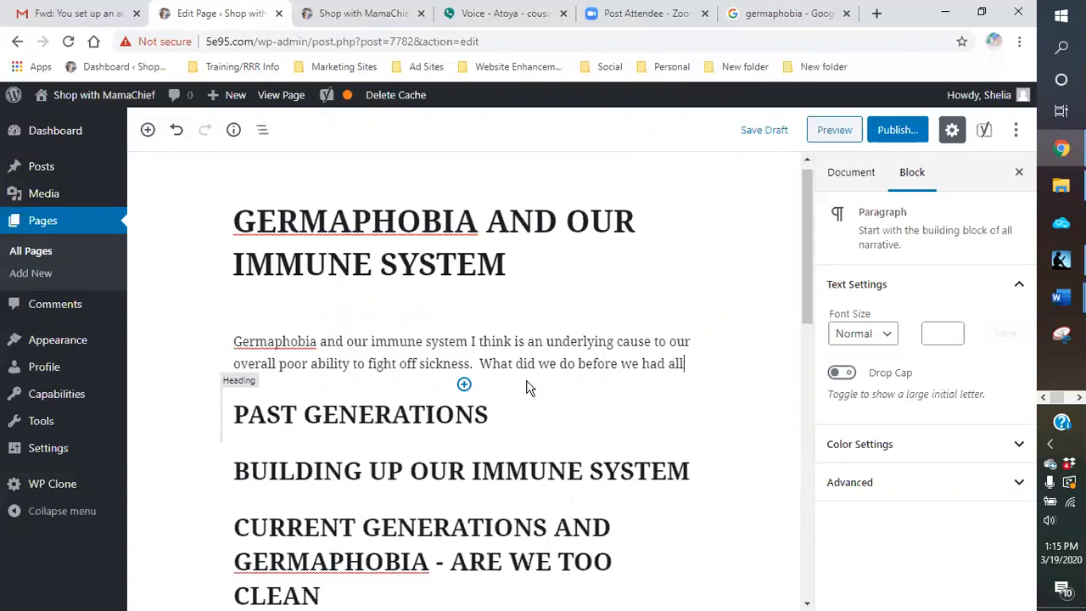
text( this sanitizers)
key(BackSpace)
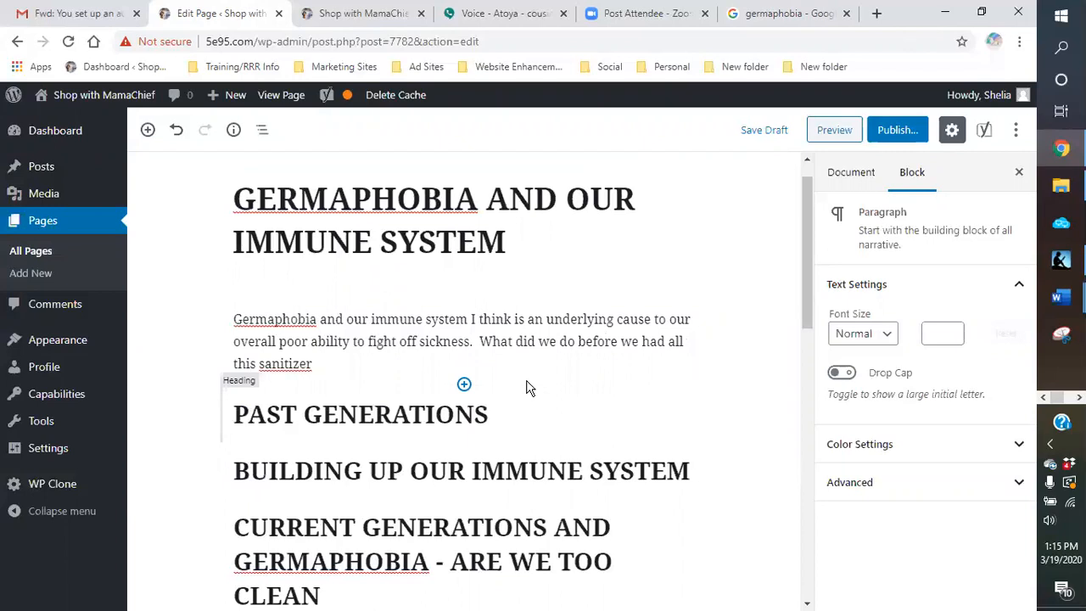
Step: Check the spelling suggestions for "sanitizer" and delete that word from the end of the body paragraph
right_click(285, 368)
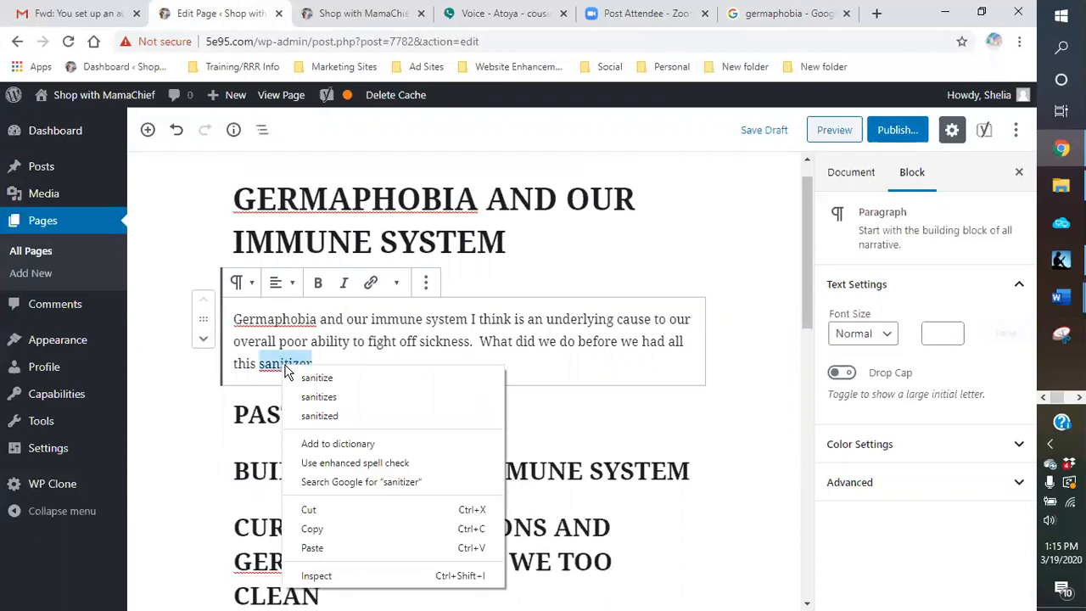
click(319, 363)
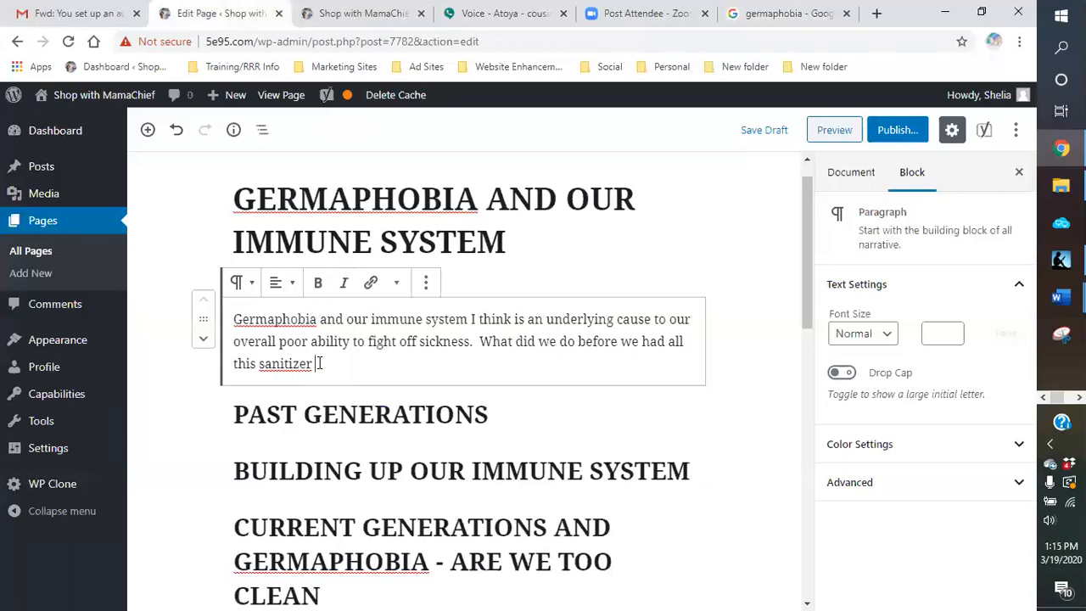
key(BackSpace)
key(BackSpace)
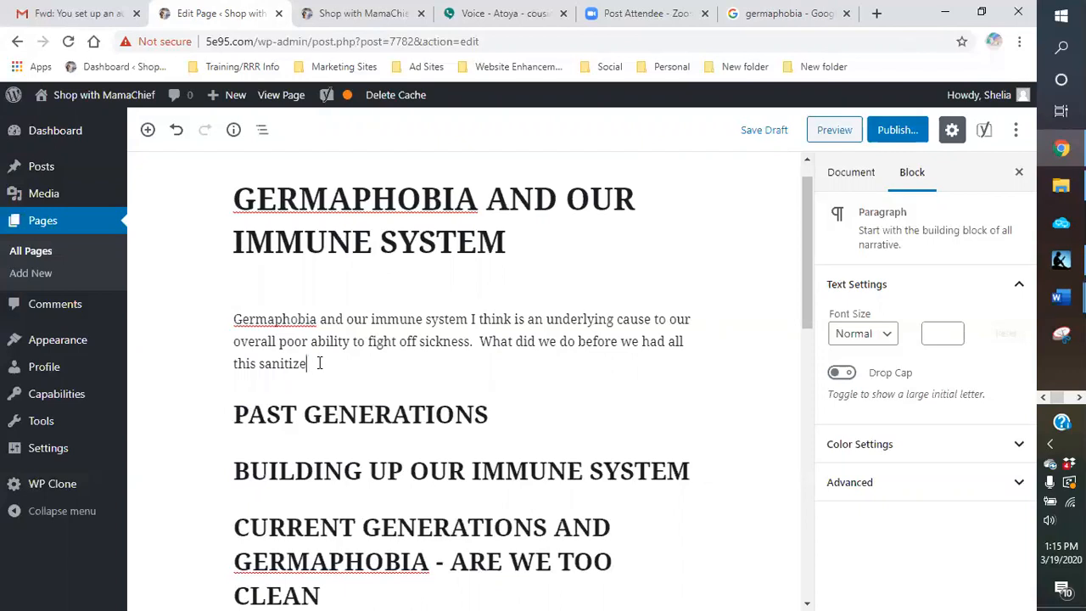
key(BackSpace)
key(BackSpace)
key(BackSpace)
key(BackSpace)
key(BackSpace)
key(BackSpace)
key(BackSpace)
key(BackSpace)
key(BackSpace)
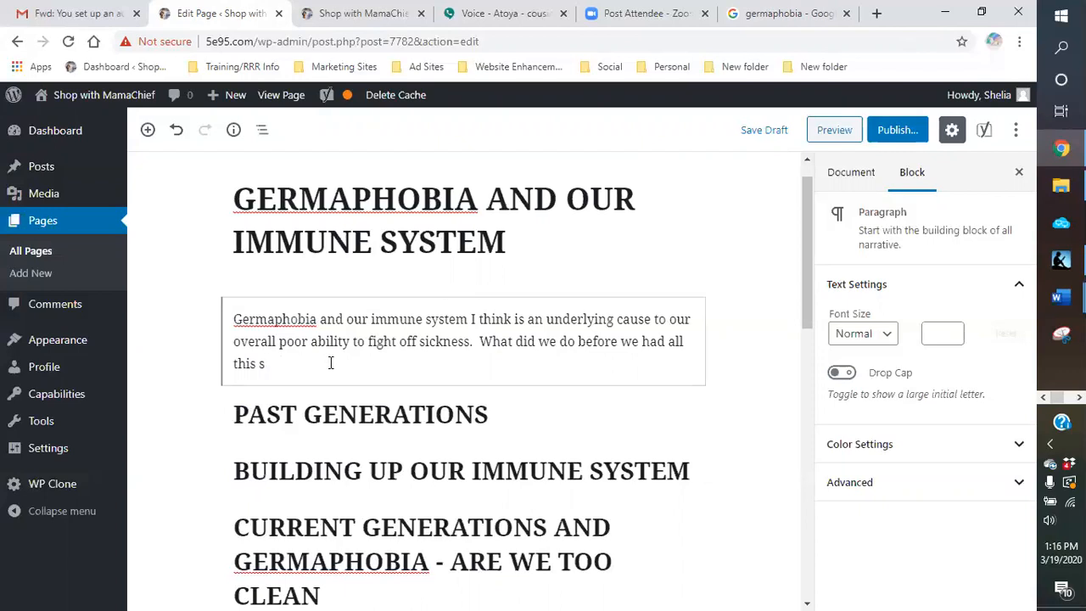
Step: Complete the last sentence of the introductory paragraph with "hand sanitizer, gels and other at the ready disinfectants."
text(hand sanitizer)
key(BackSpace)
text(, gels and other th)
key(BackSpace)
key(BackSpace)
text(at)
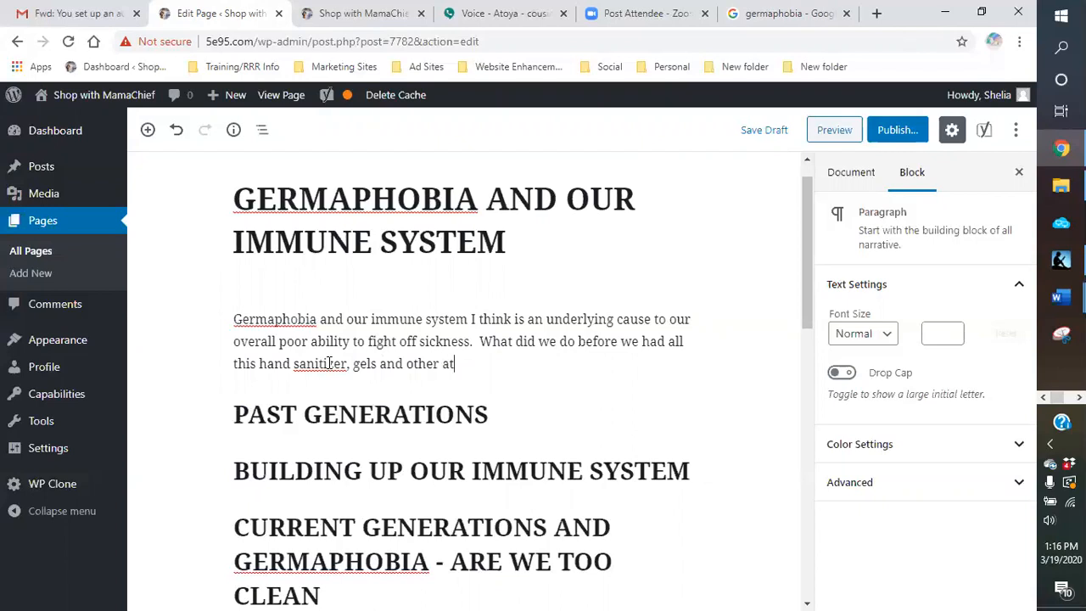
text( the ready disinfectio)
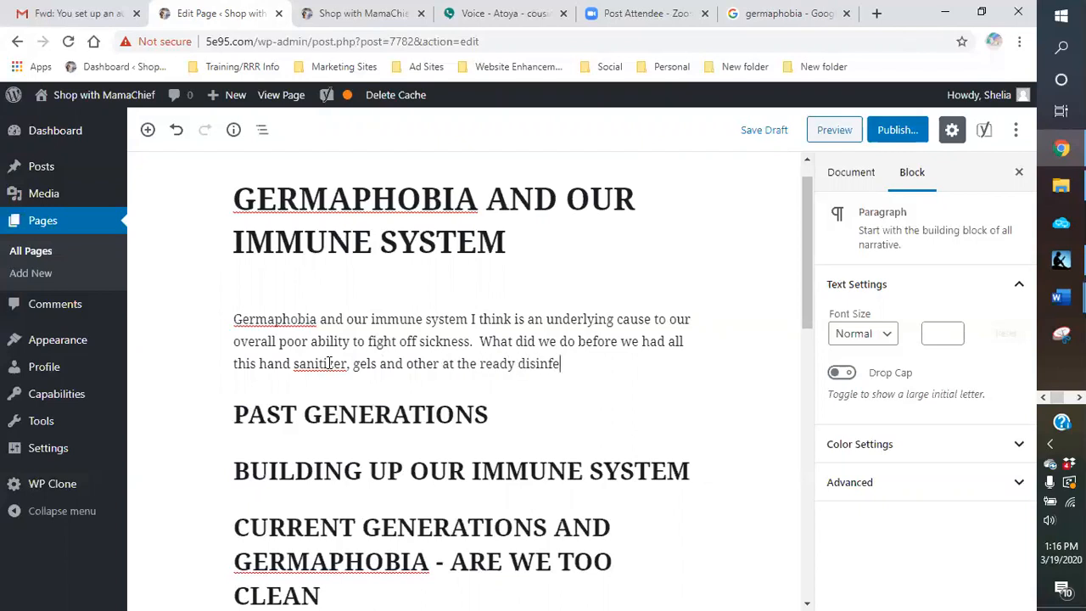
key(BackSpace)
key(BackSpace)
text(ed)
key(BackSpace)
text(a)
key(BackSpace)
key(BackSpace)
text(ants.  We washed our hand)
Step: Append to the introductory paragraph "We washed our hands when we got the chance or were a bit more diligent about what we touched and how."
key(BackSpace)
text(s we)
text(hen we go th)
key(BackSpace)
key(BackSpace)
key(BackSpace)
text(t the chance or)
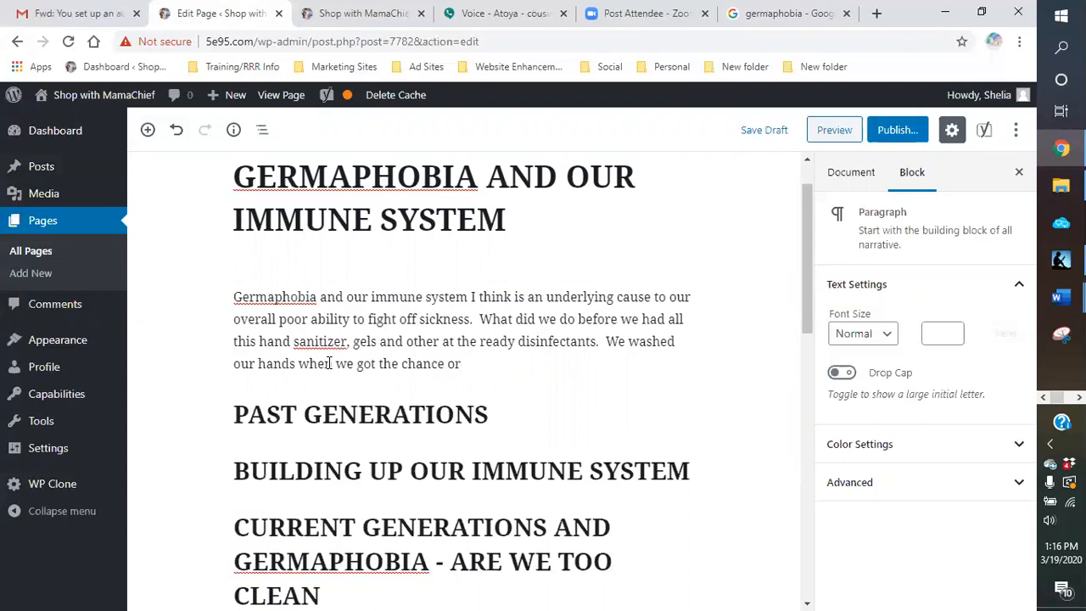
text( were a bit more dil)
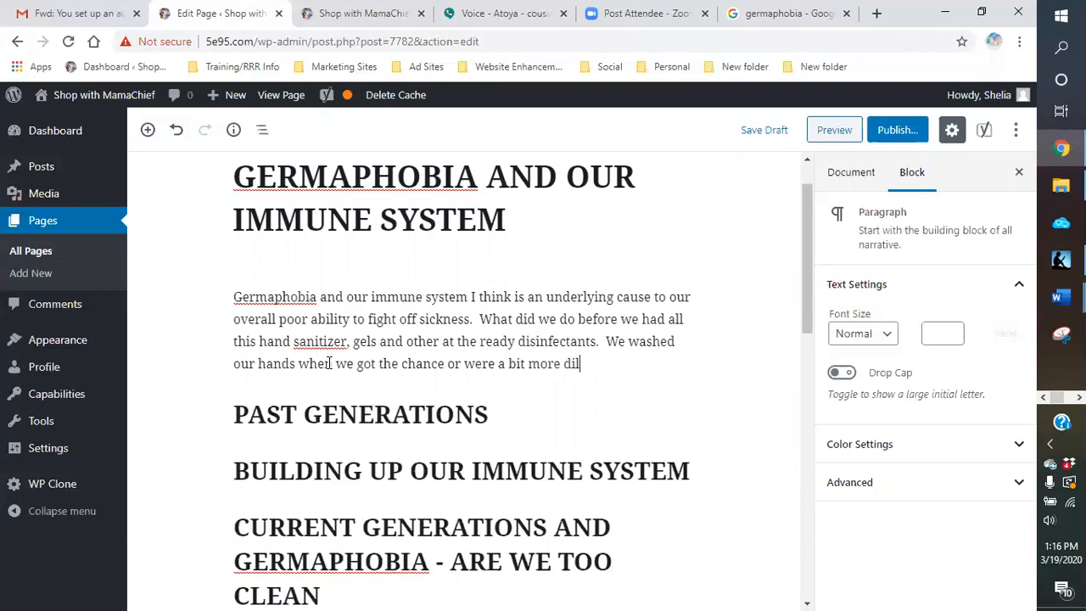
text(igent about what we touched an)
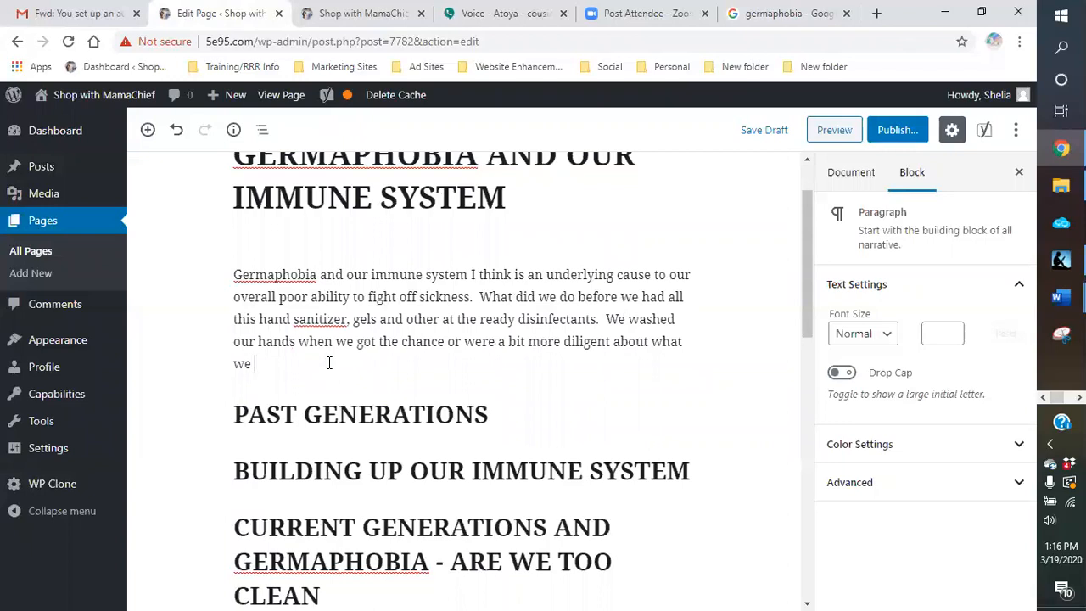
text(d how.  Could our c)
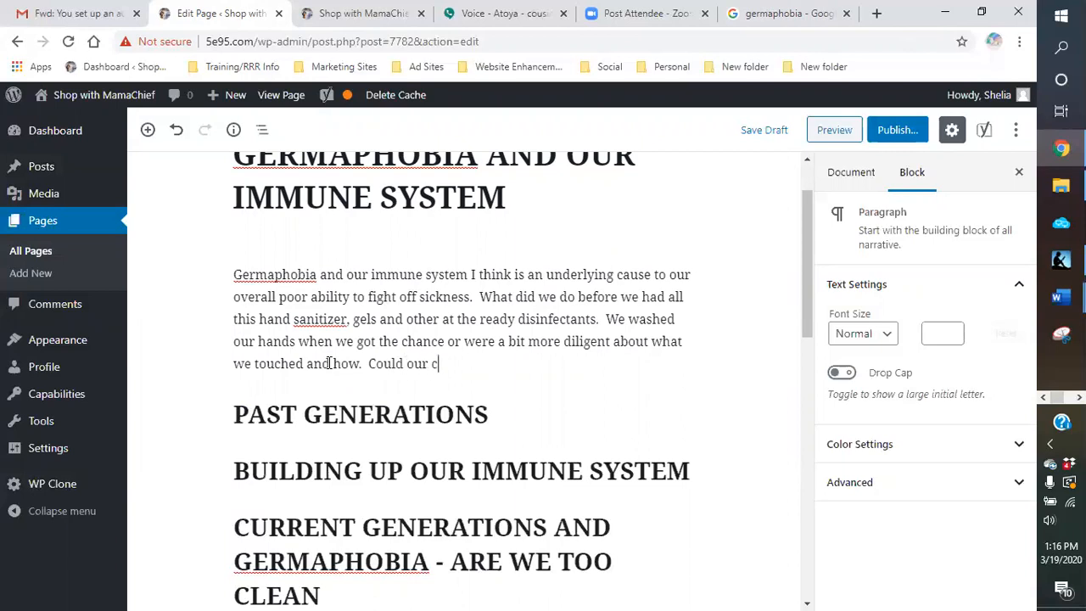
text(arelessness be a r)
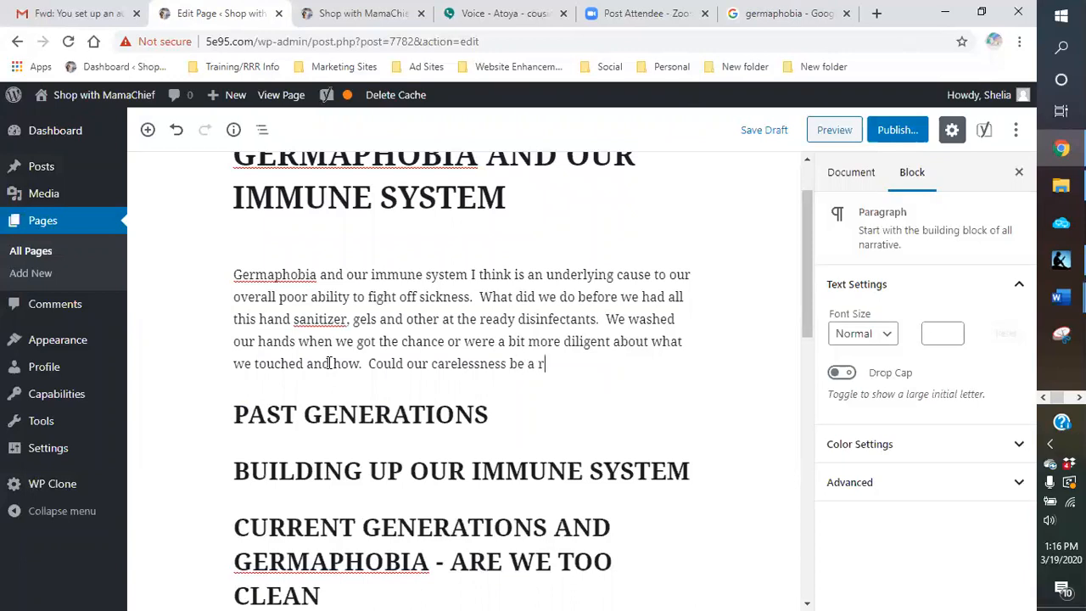
text(oot cause as to by our germaboi)
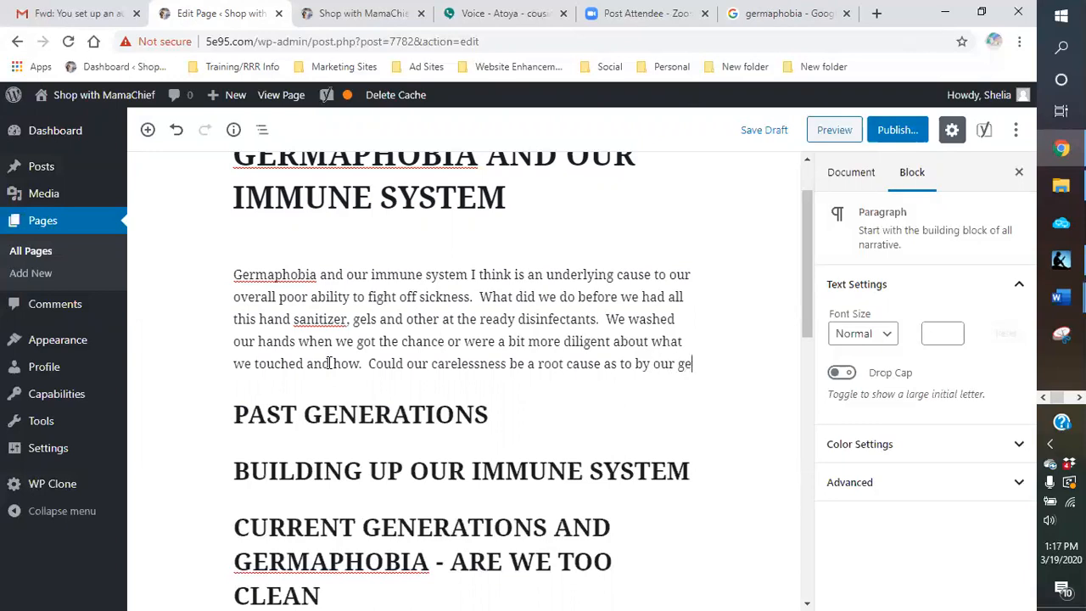
Step: Append to the introduction "Could our carelessness be a root cause as to by our germaphobia has suddenly become such an obsession."
key(BackSpace)
key(BackSpace)
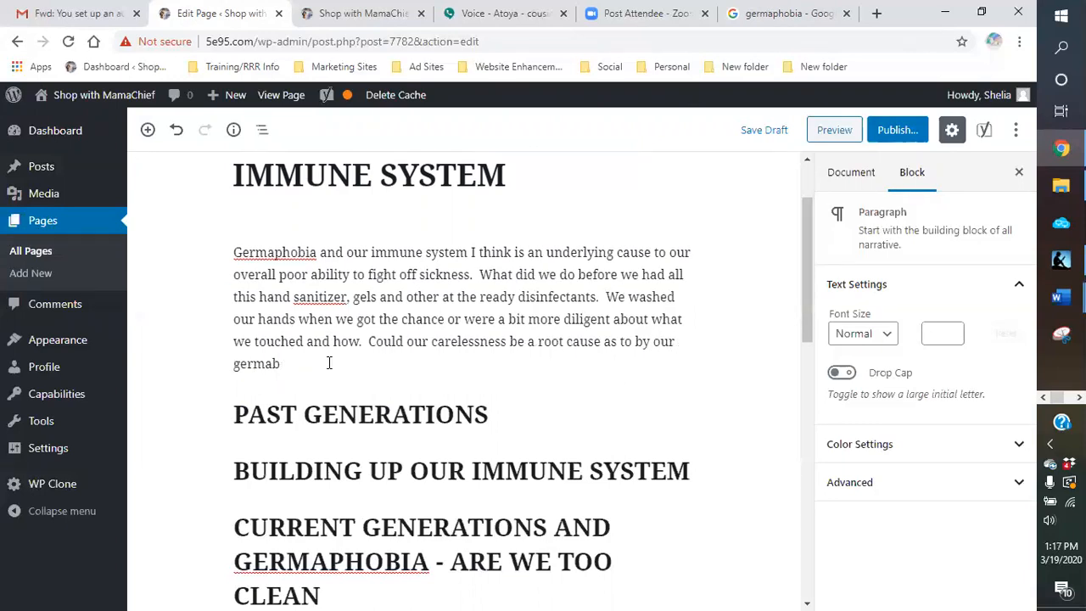
text(phobia has sudden)
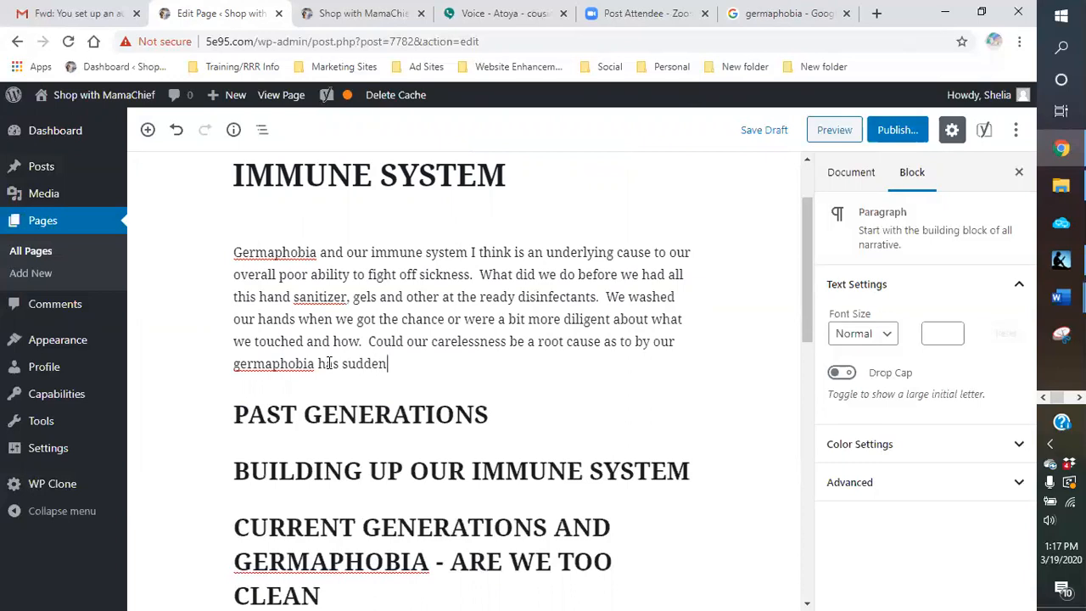
text(ly become suce)
text( a)
key(BackSpace)
key(BackSpace)
key(BackSpace)
text(h an obsession.  )
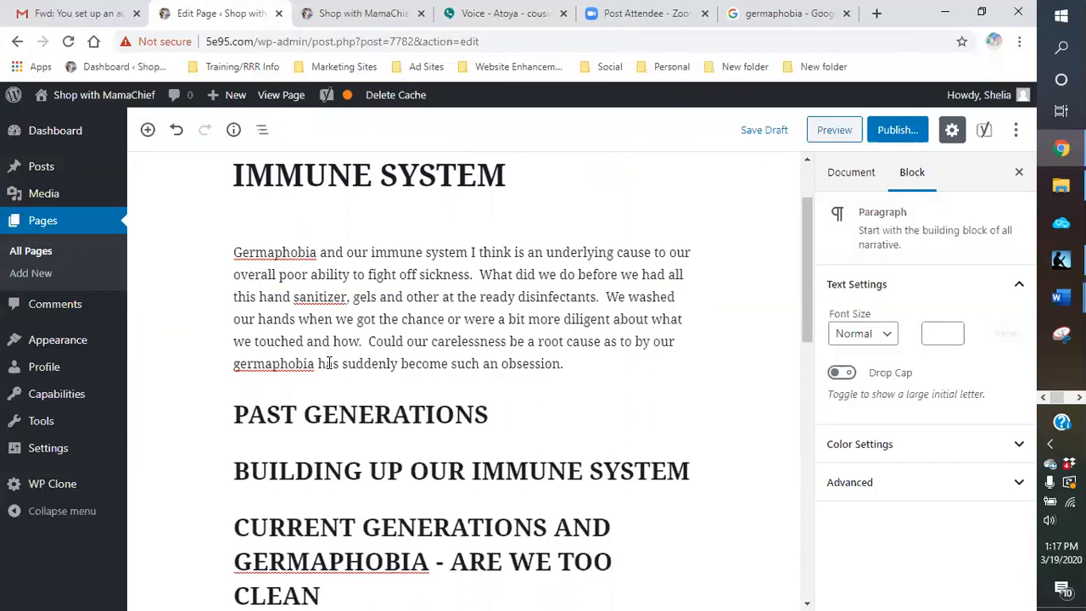
text(How did our parents, grandparents aor)
Step: Append to the introduction "How did our parents, grandparents or even great-grandparents handle being clean and germs."
key(BackSpace)
key(BackSpace)
key(BackSpace)
key(BackSpace)
text(or ven)
key(BackSpace)
key(BackSpace)
key(BackSpace)
text(en)
text(ven gr)
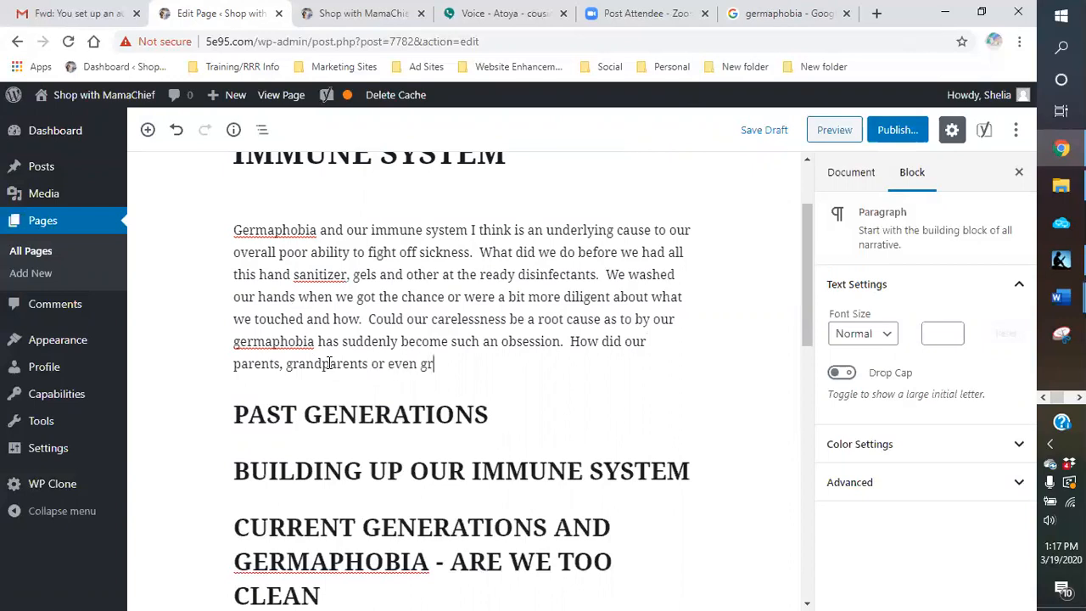
text(eat gra)
key(BackSpace)
key(BackSpace)
key(BackSpace)
key(BackSpace)
text(-granparn)
key(BackSpace)
key(BackSpace)
key(BackSpace)
key(BackSpace)
text(dparen)
text(ts)
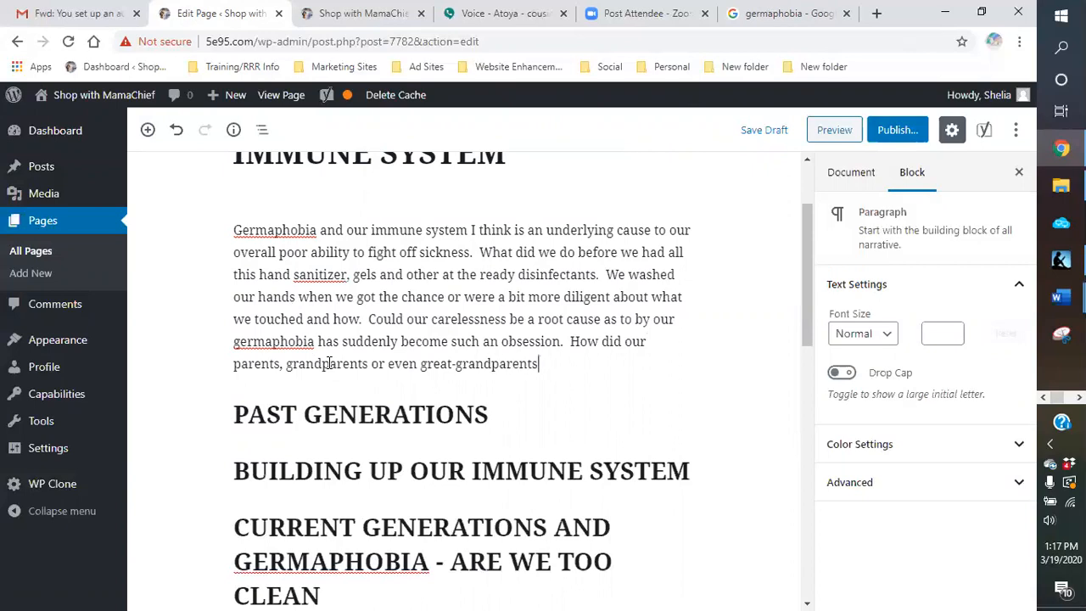
text( handle being )
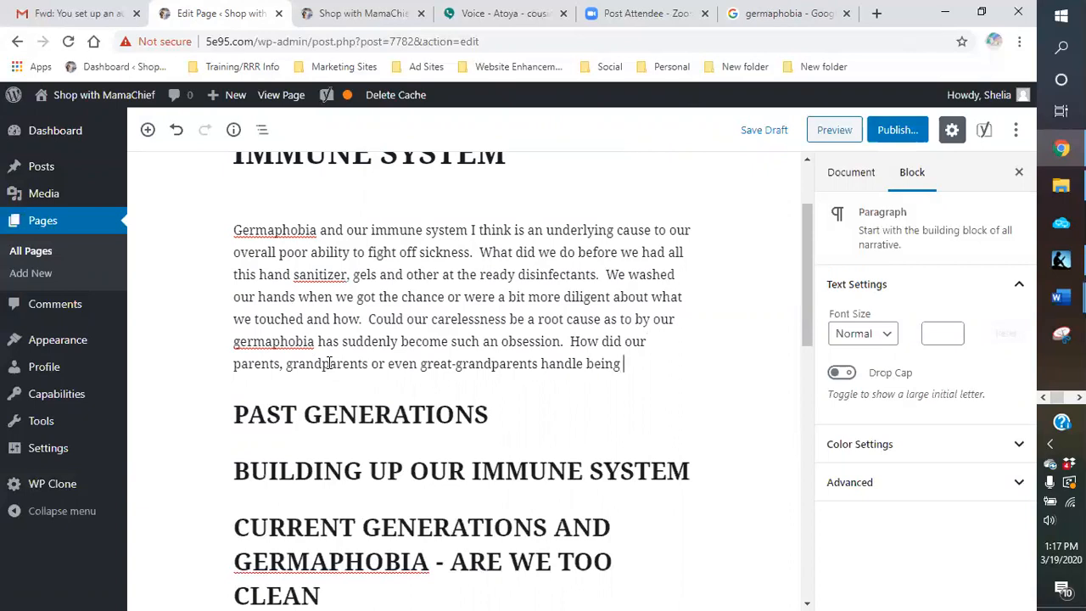
text(clean and germs.)
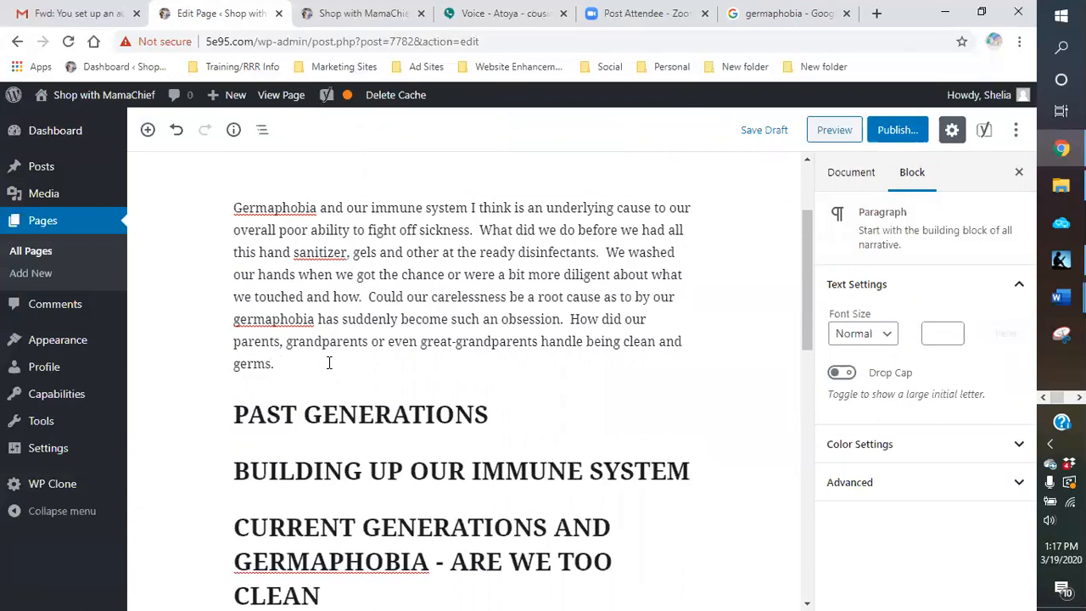
Step: Replace the period after "germs" at the end of the introduction with a question mark
click(331, 364)
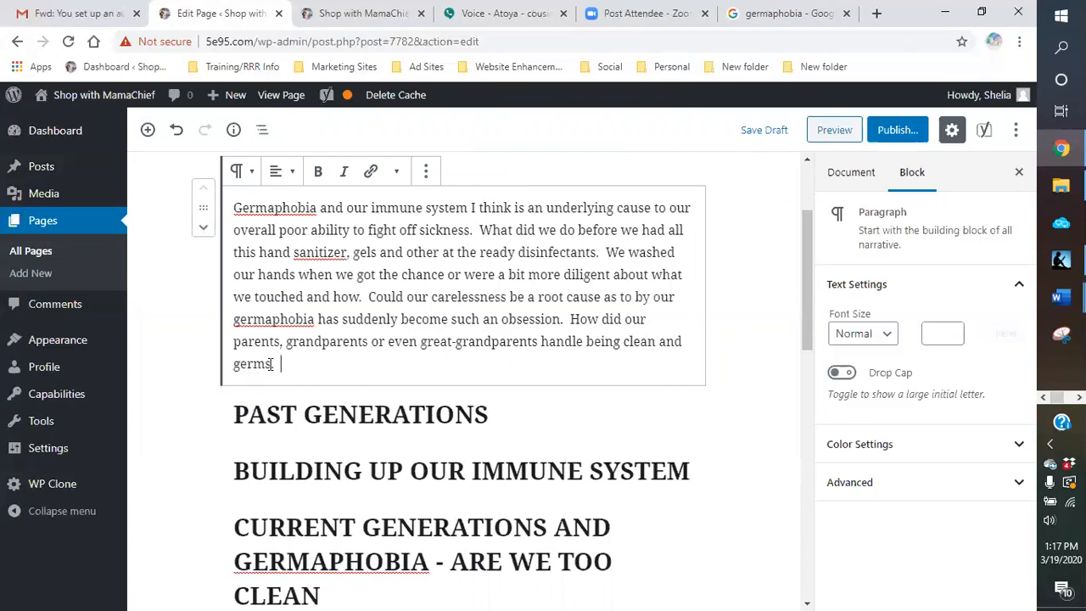
key(BackSpace)
text(?)
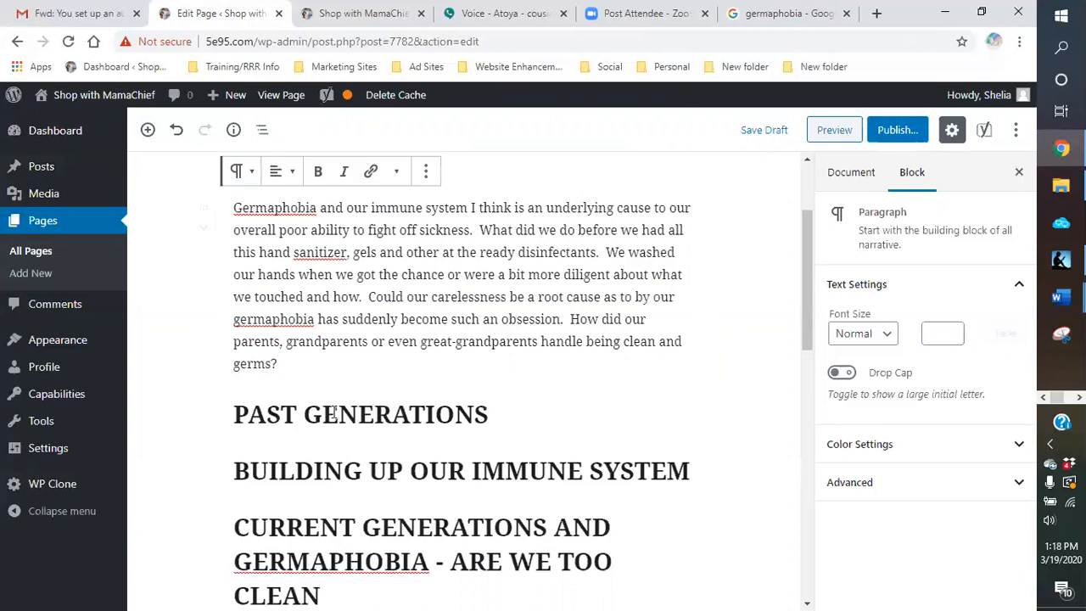
Step: Start a new paragraph under the Past Generations heading with "I know that my parents were hard workers."
click(521, 414)
key(Return)
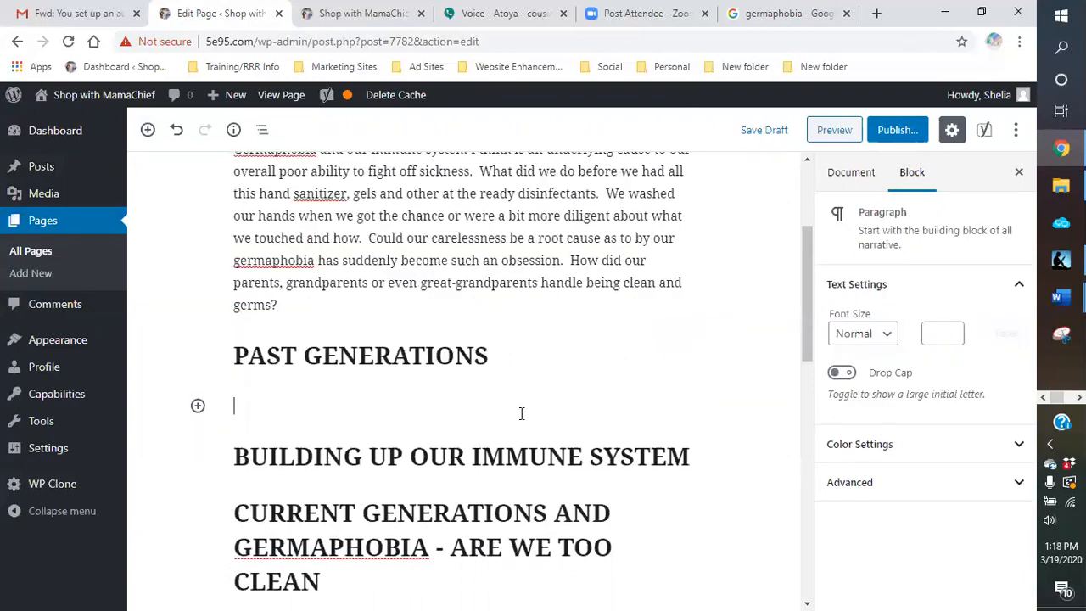
text(I know that my gran)
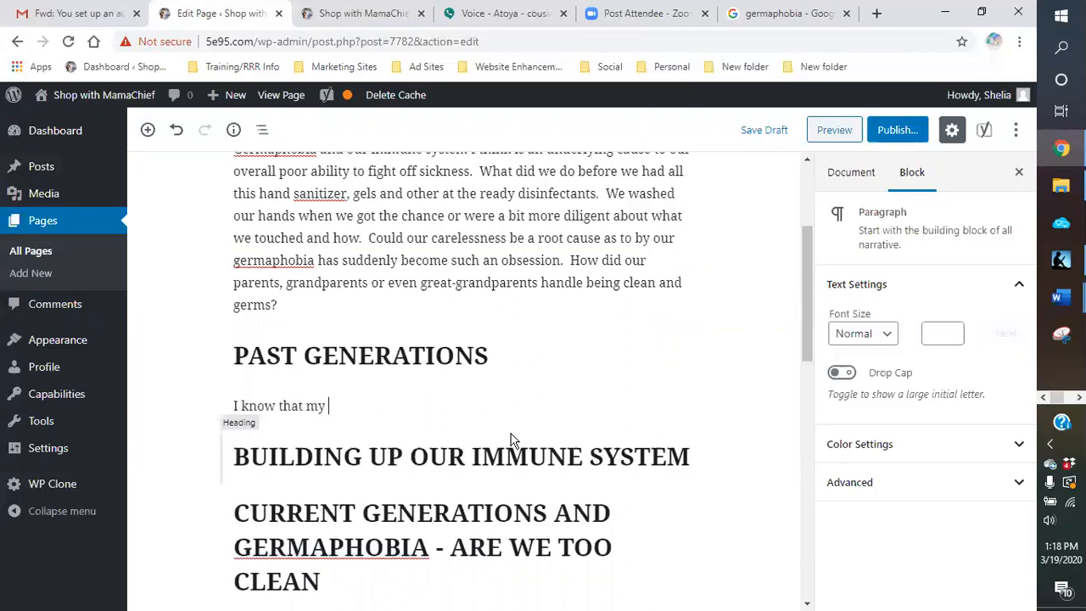
key(BackSpace)
key(BackSpace)
key(BackSpace)
key(BackSpace)
text(parents were )
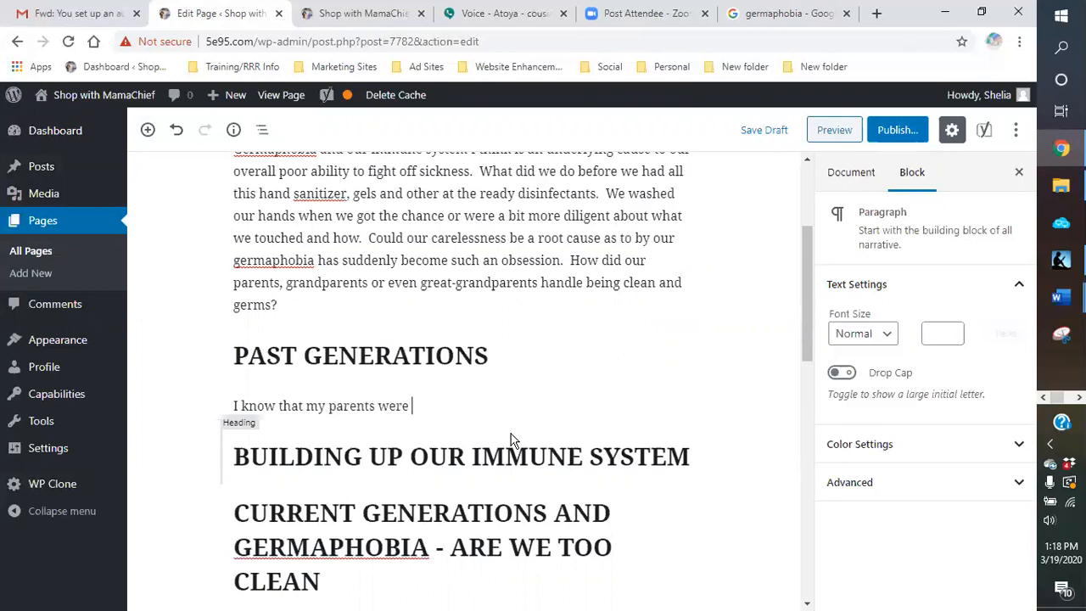
text(facgtor)
key(BackSpace)
key(BackSpace)
key(BackSpace)
key(BackSpace)
key(BackSpace)
key(BackSpace)
text(hard workers.  )
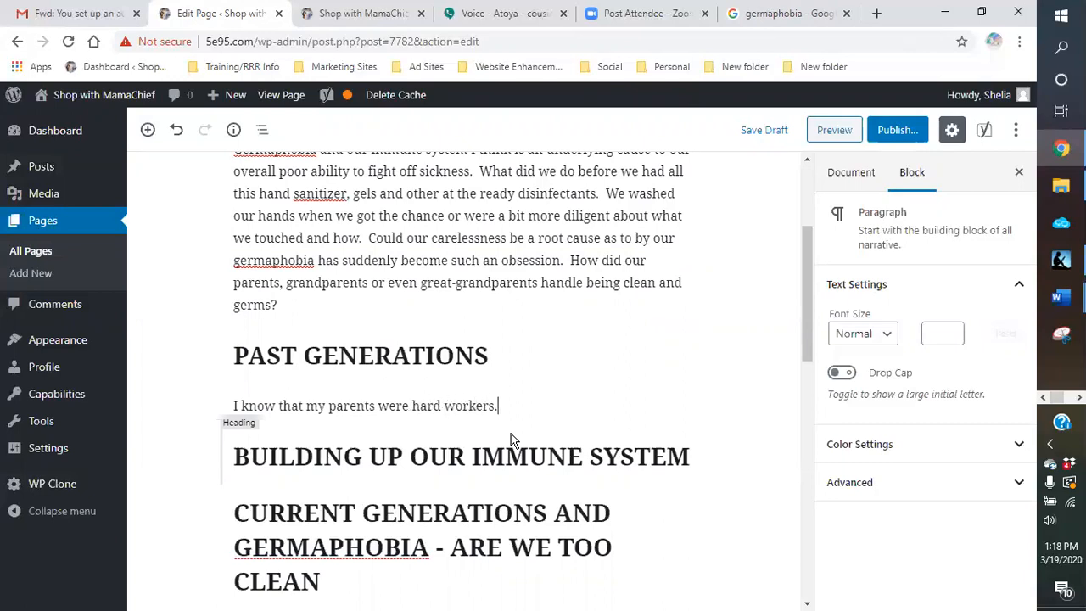
text(My father was a lab technici)
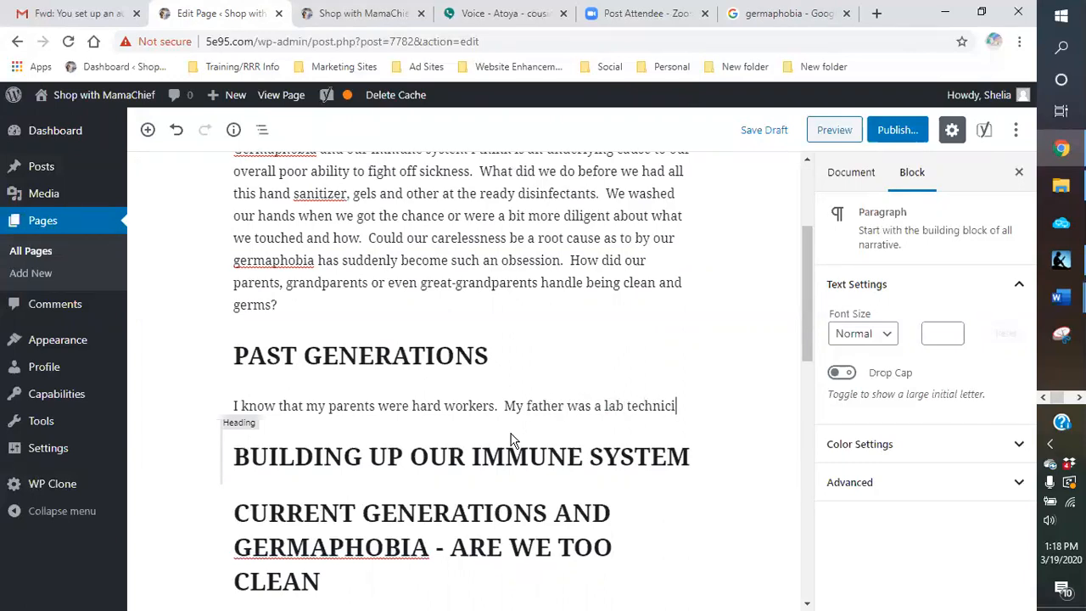
Step: Append "My father was a lab technician and my mother was an accountant." to the Past Generations paragraph
text(an and my mothe)
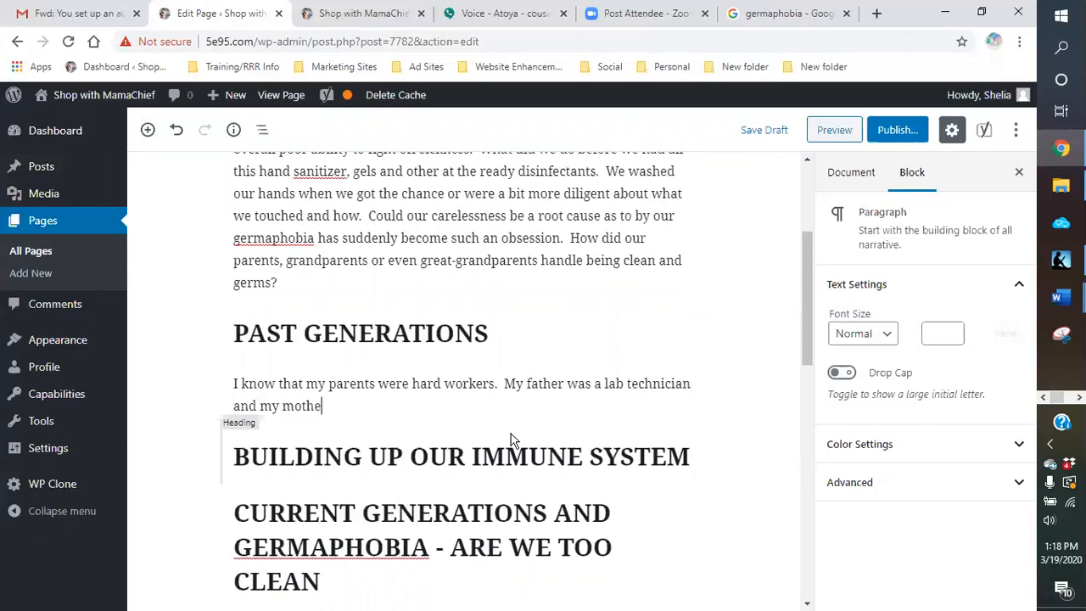
text(r was an accoun)
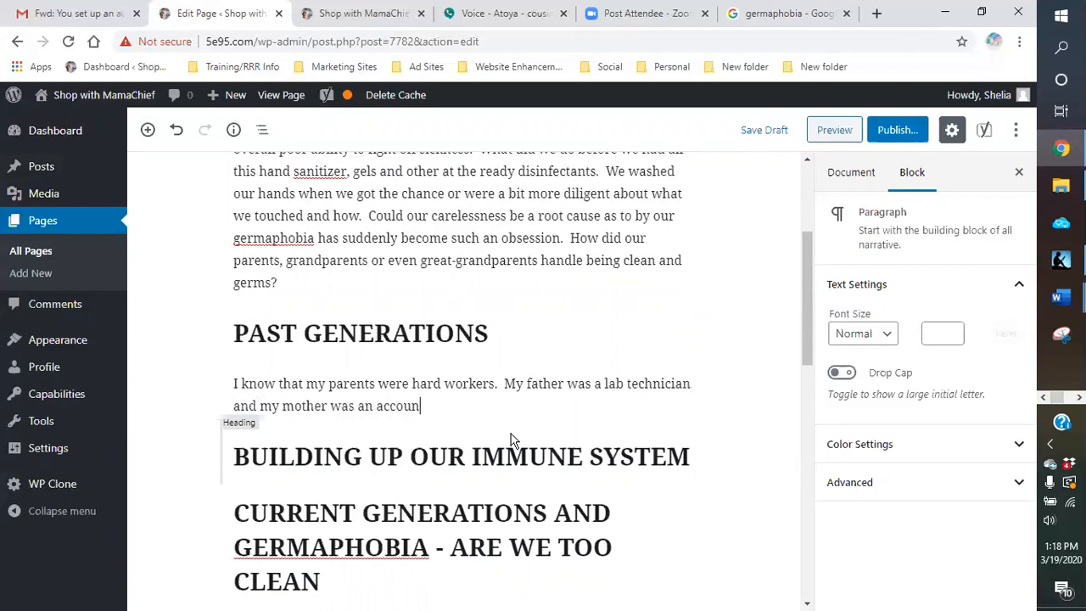
text(tant.  They both worked in)
Step: Append "They both worked in a large factory with hundreds of people around them." to the Past Generations paragraph
key(BackSpace)
key(BackSpace)
text(ed in a large factory with)
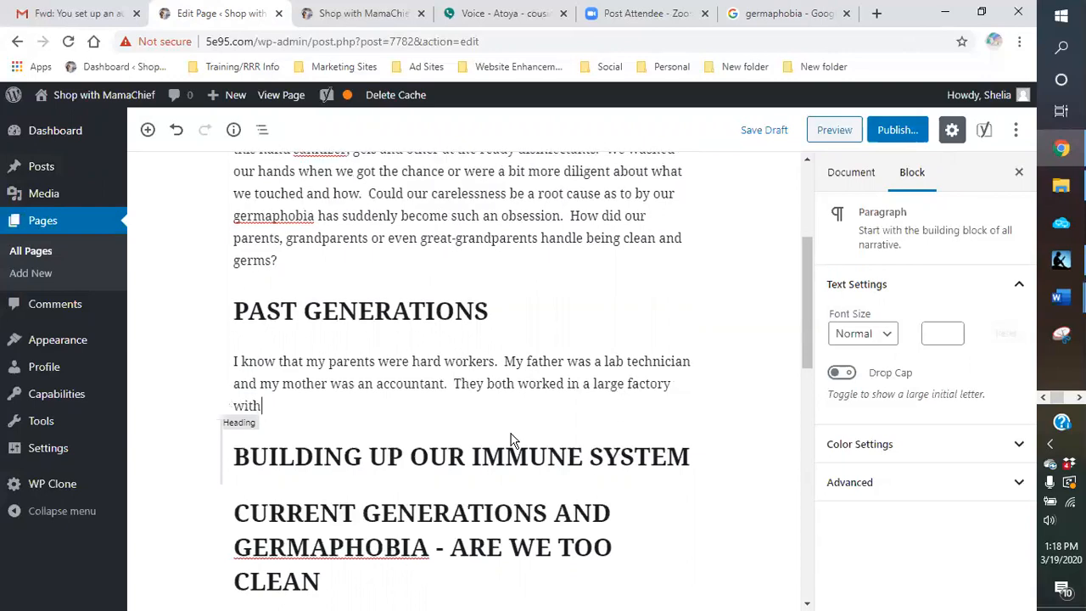
text( hundreds or people.)
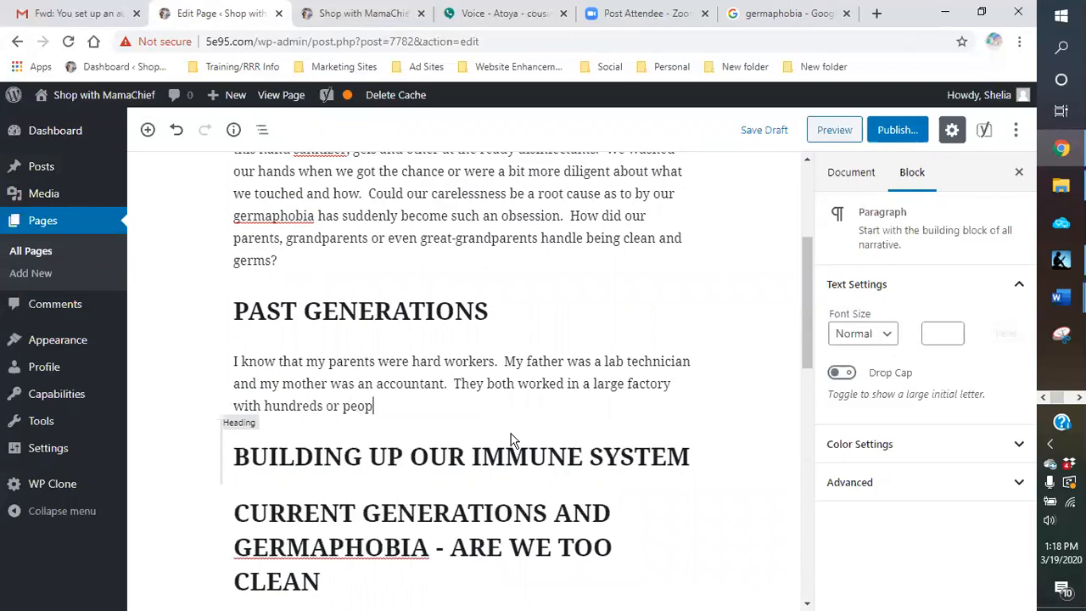
key(BackSpace)
key(BackSpace)
key(BackSpace)
key(BackSpace)
text(of peopel)
key(BackSpace)
key(BackSpace)
key(BackSpace)
text(le aroun)
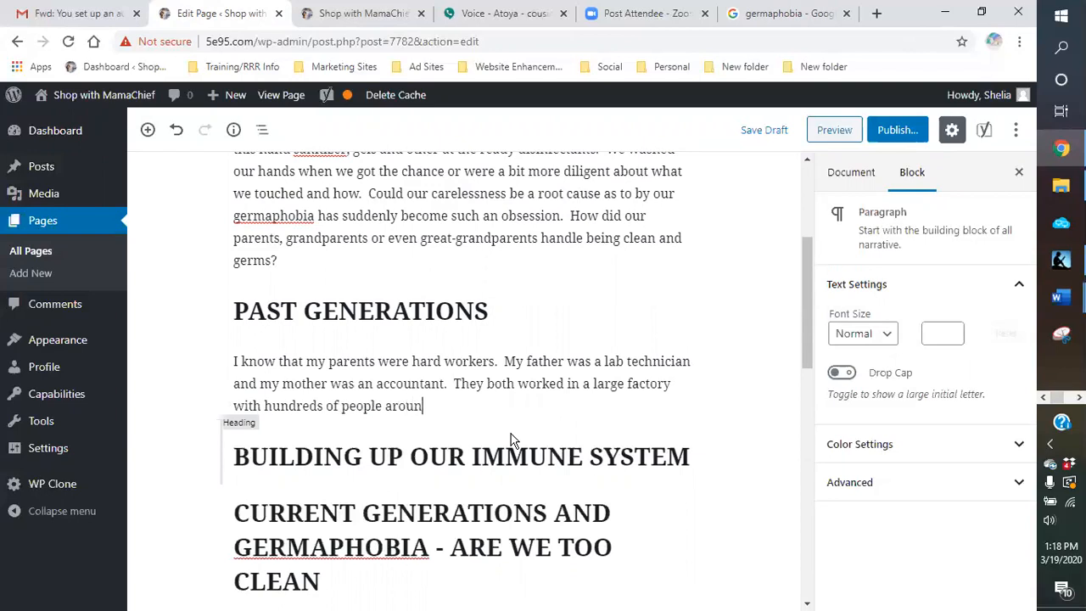
text(d them.  My father worked with chemicals o)
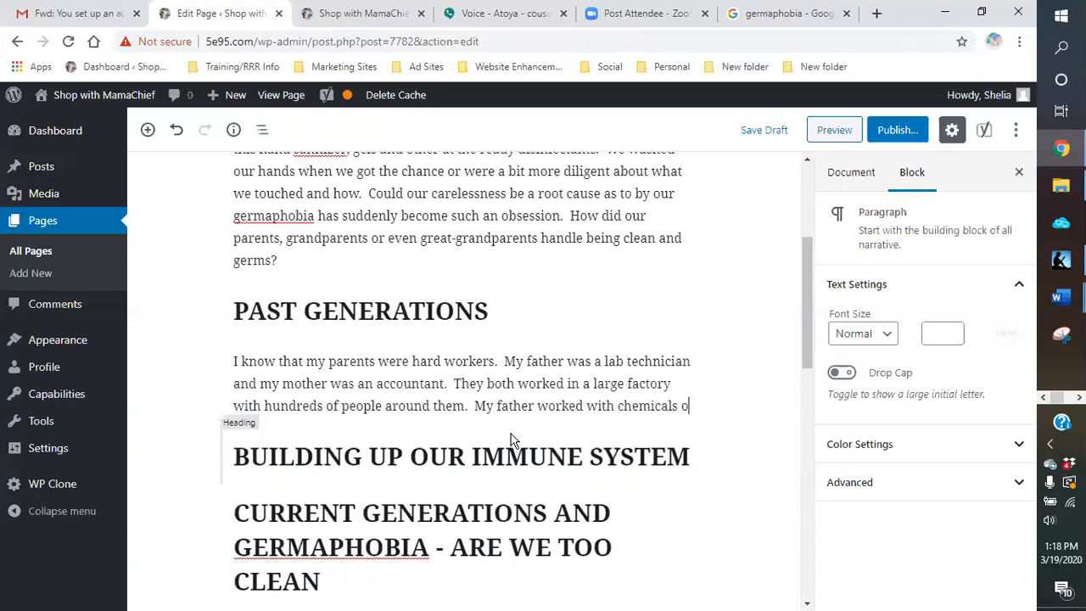
Step: Append "My father worked with chemicals on a daily basis." to the Past Generations paragraph
text(n a daily basis.I a)
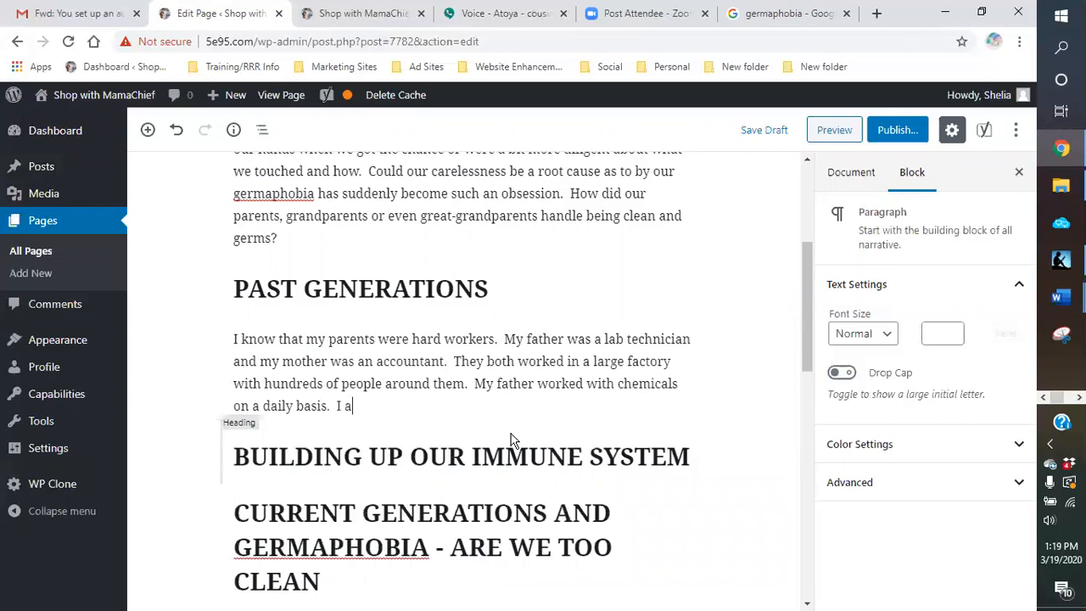
text(m sure neigher)
Step: Add to the paragraph "I am sure neither of them went to the bathroom every time they felt that a germ had crept upon them."
key(BackSpace)
key(BackSpace)
key(BackSpace)
key(BackSpace)
text(ther of them )
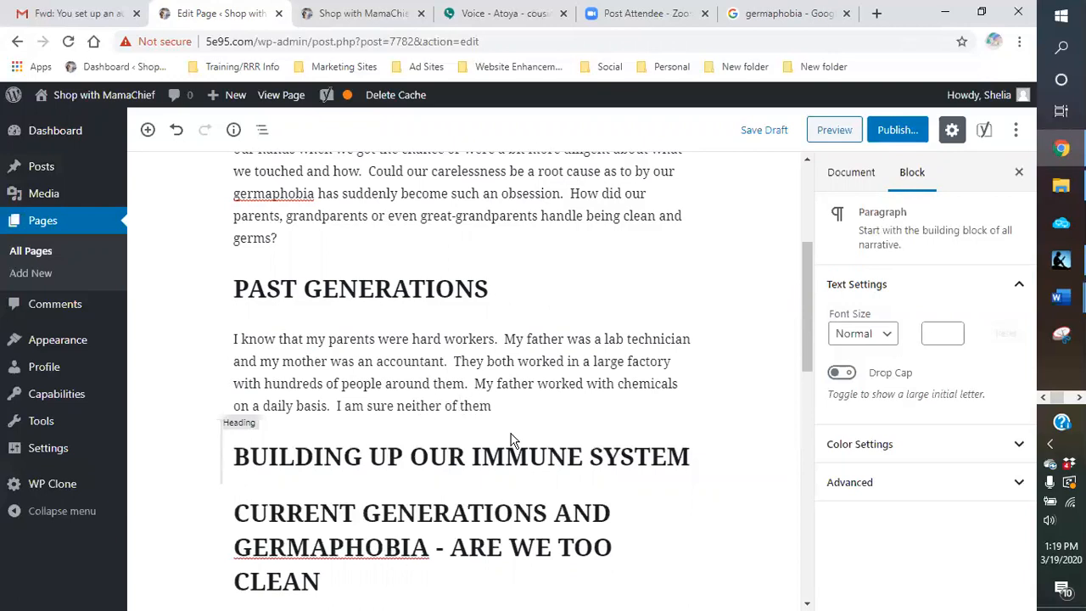
text(went to the )
text(bathroom eve)
text(ry time they )
text(felt tha)
text(t a germ )
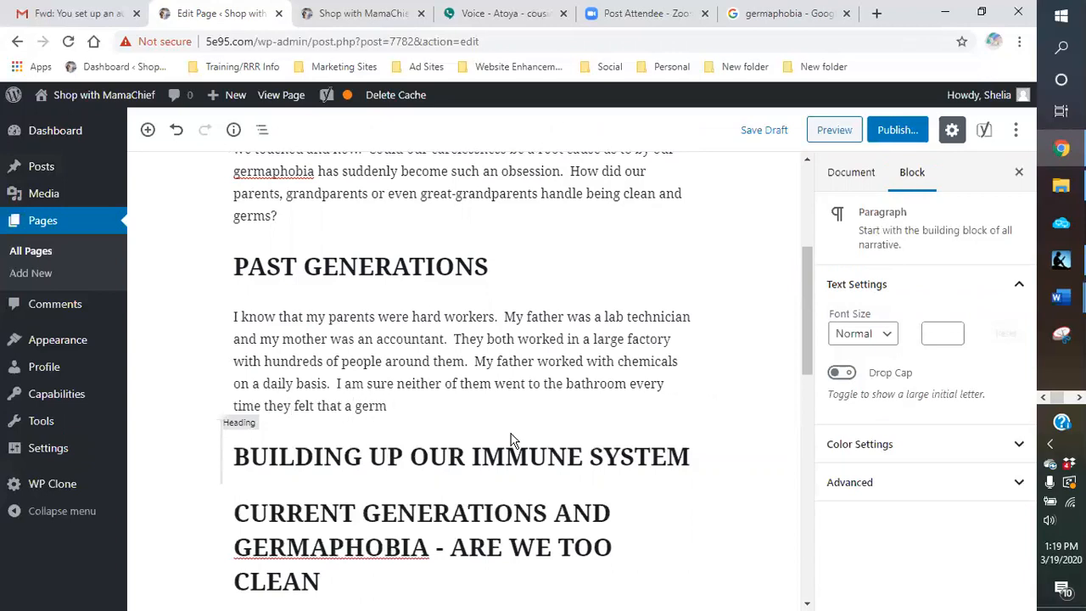
text(had crept upon them.)
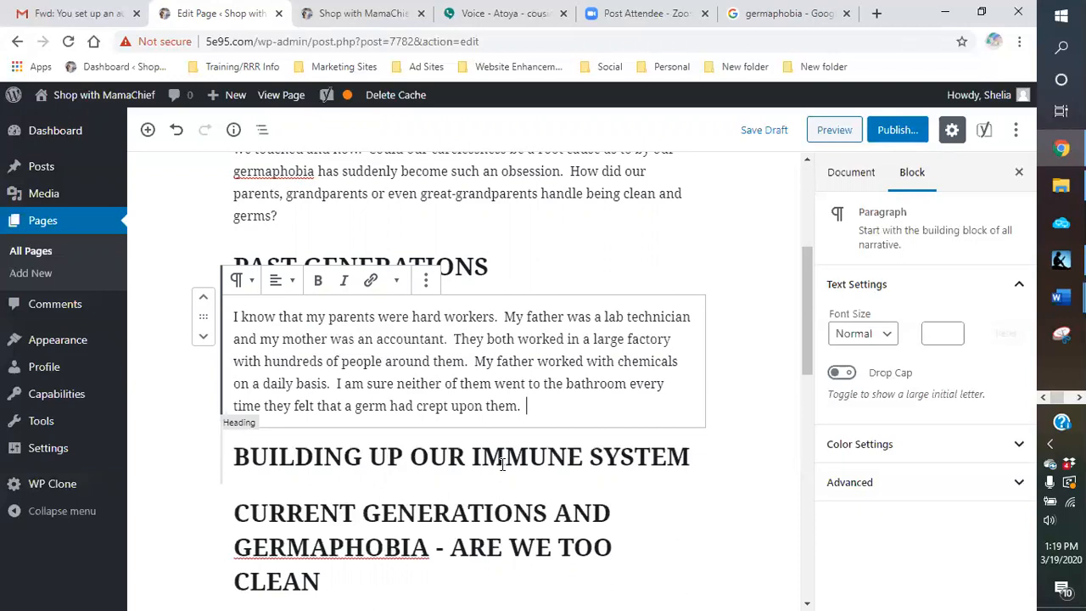
Step: Append "Nor did they have a bottle of hand sanitizer" to the end of the Past Generations paragraph
click(502, 463)
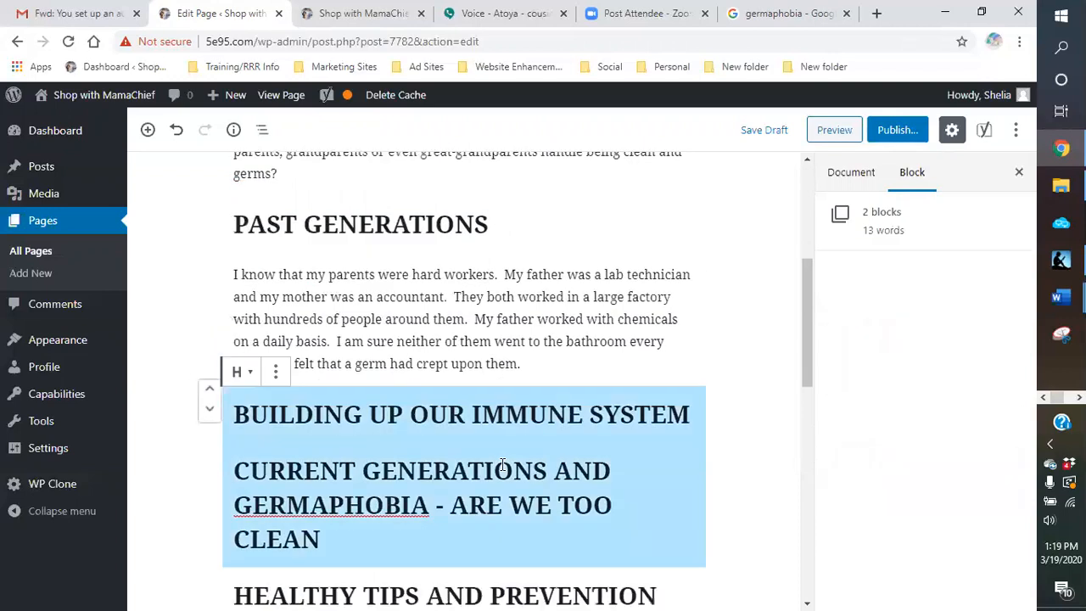
click(579, 342)
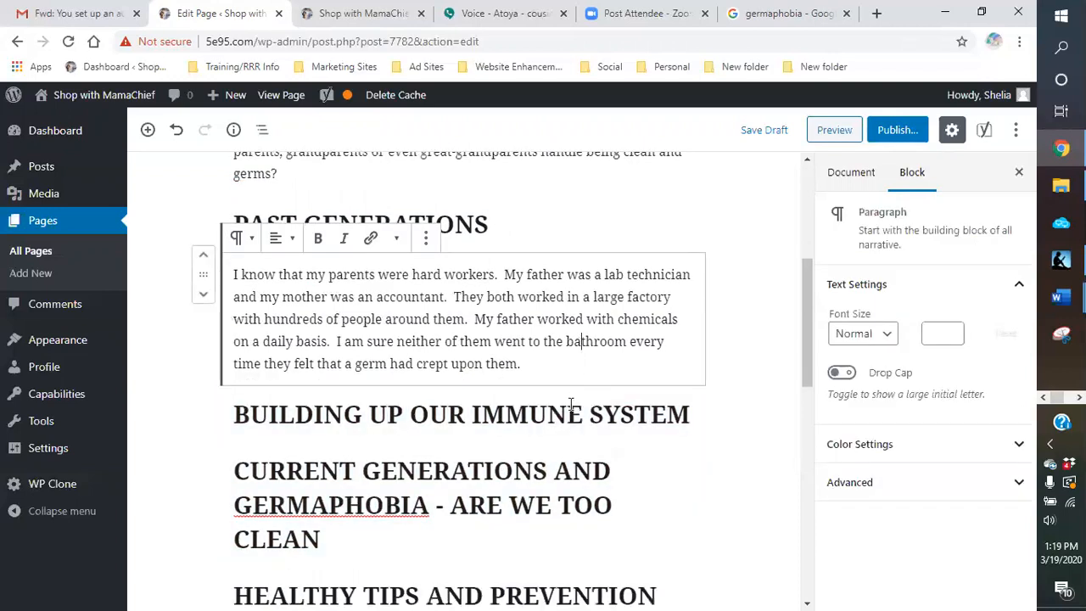
scroll(560, 428, up, 1)
click(563, 434)
text(Nor)
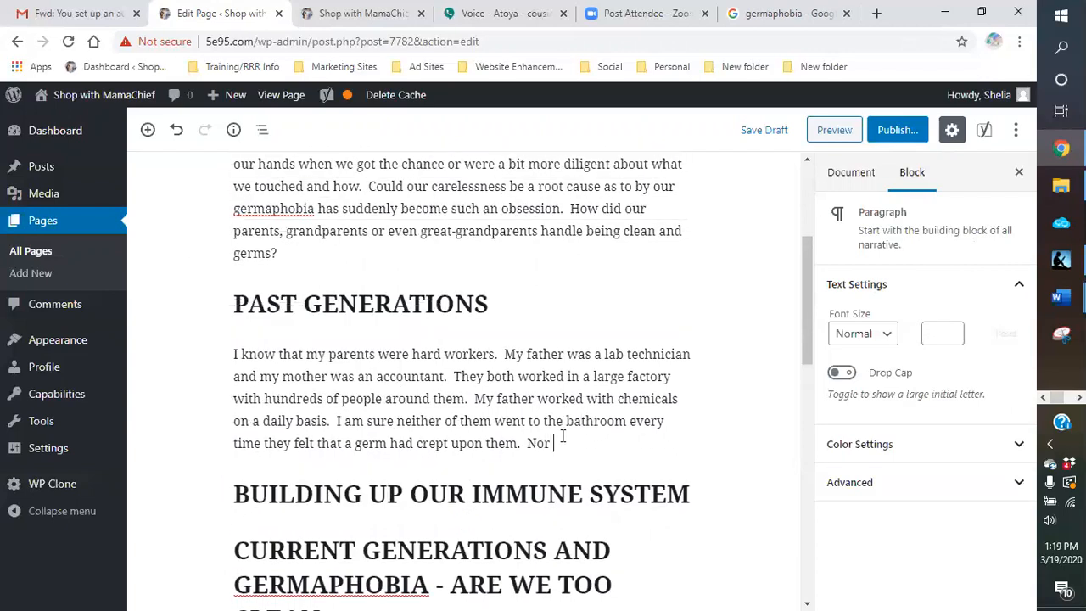
text( did they have a bottle of han)
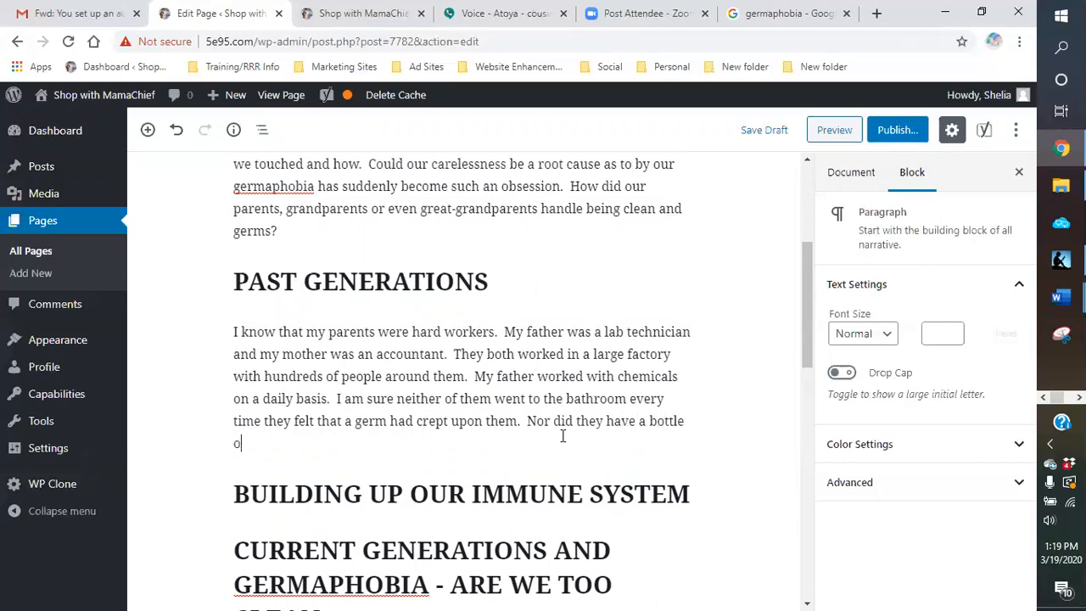
text(d sanitizer)
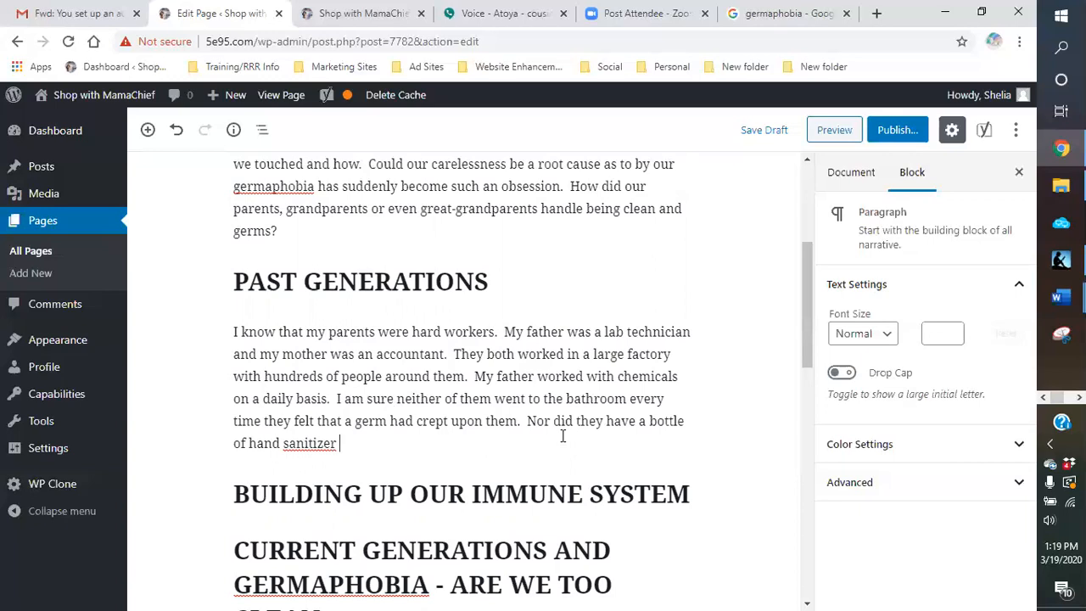
Step: Complete the hand sanitizer sentence with "hanging around their belt loop or in their pockets."
text(hanging around t)
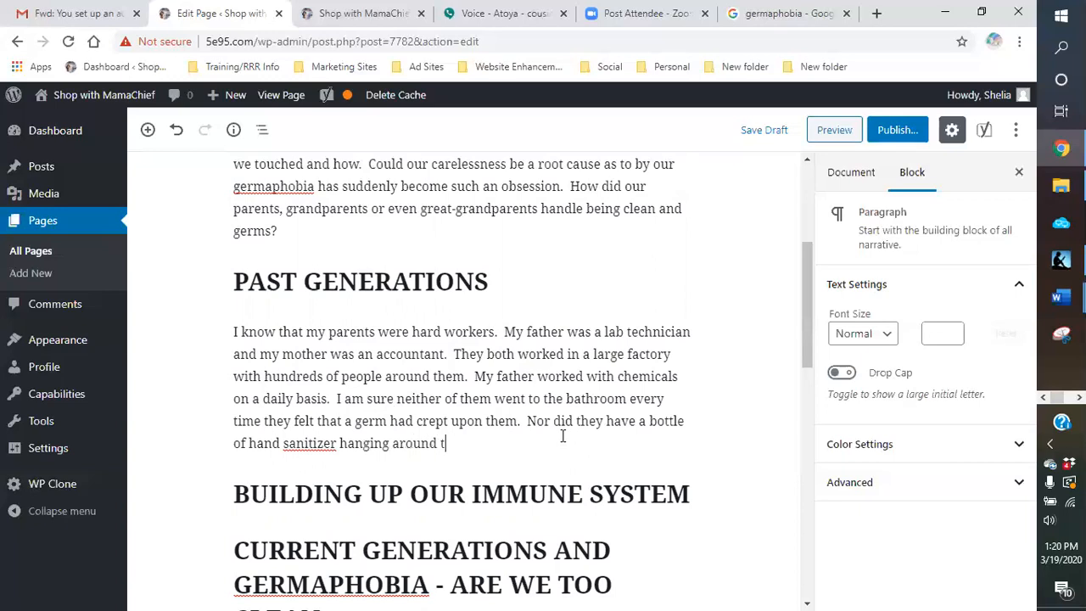
text(heir boo)
key(BackSpace)
text(elt loop or in their bo)
key(BackSpace)
key(BackSpace)
text(pockets.  )
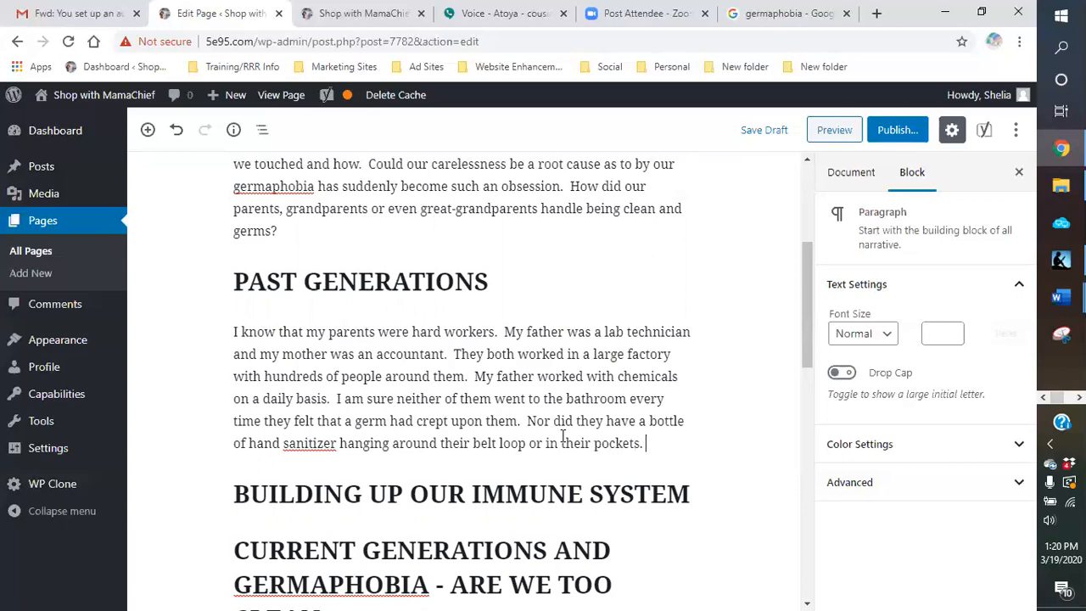
text(They e)
Step: Start the next sentence of the Past Generations paragraph with "They ate healthy, exercised normally,"
key(BackSpace)
text(ate healthy)
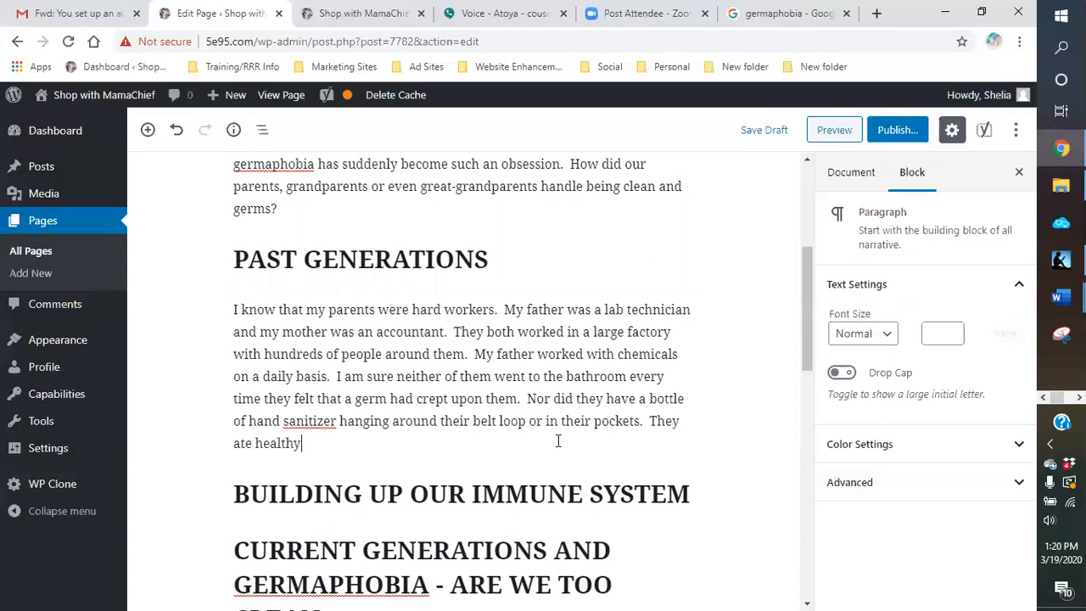
text(, exercised normally, which was)
key(BackSpace)
key(BackSpace)
key(BackSpace)
key(BackSpace)
key(BackSpace)
key(BackSpace)
key(BackSpace)
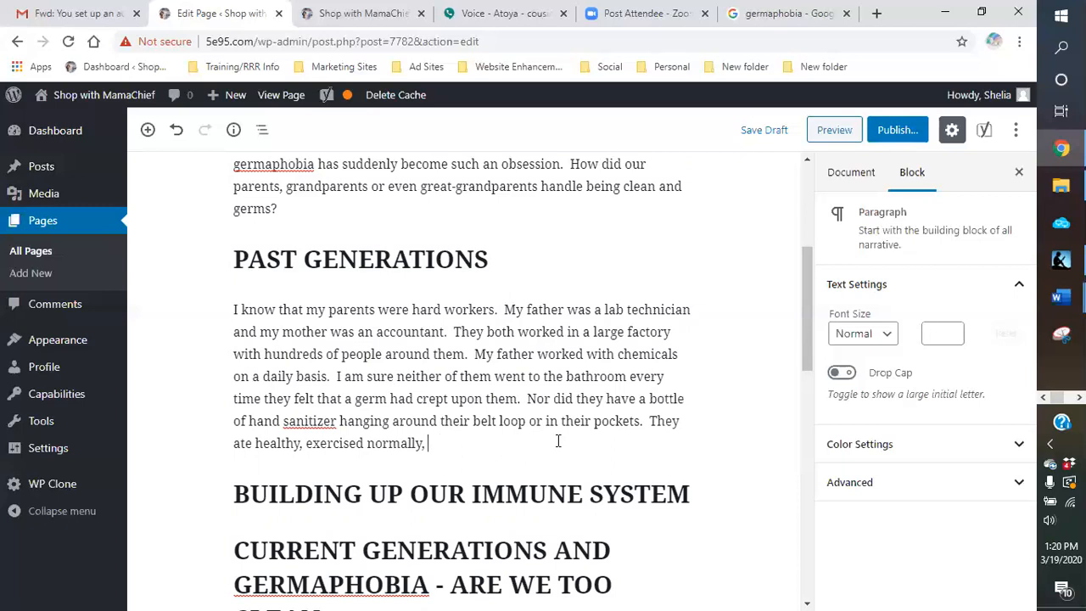
key(BackSpace)
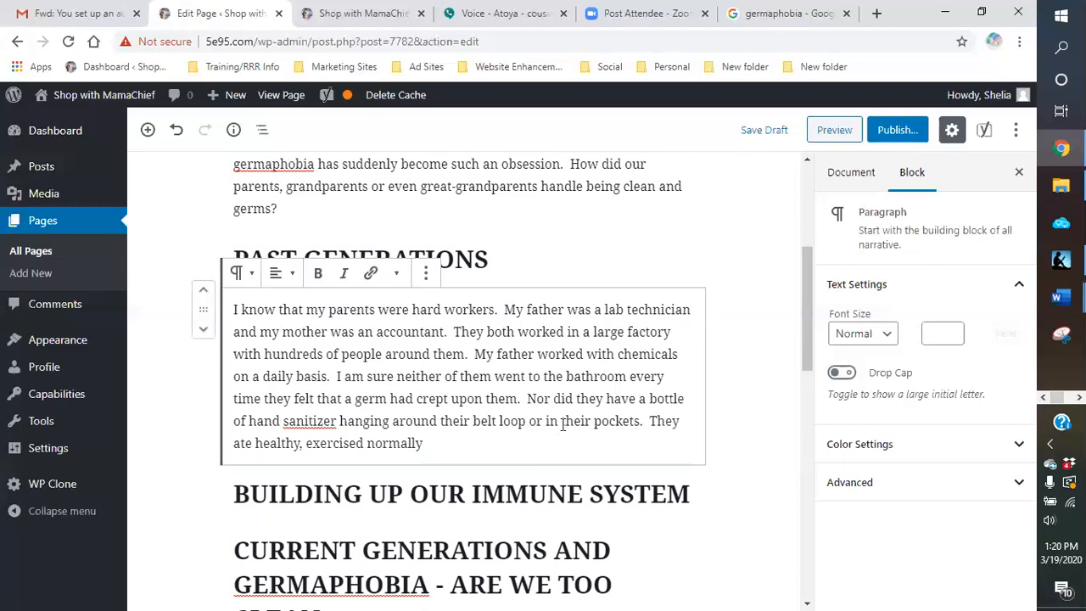
text(, )
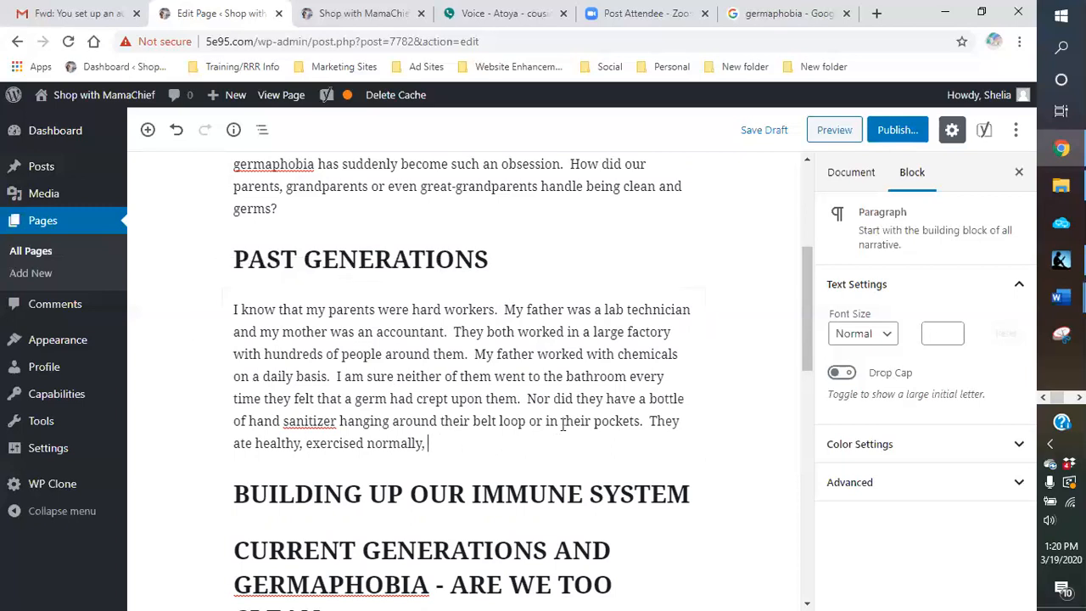
text(and kept themselv)
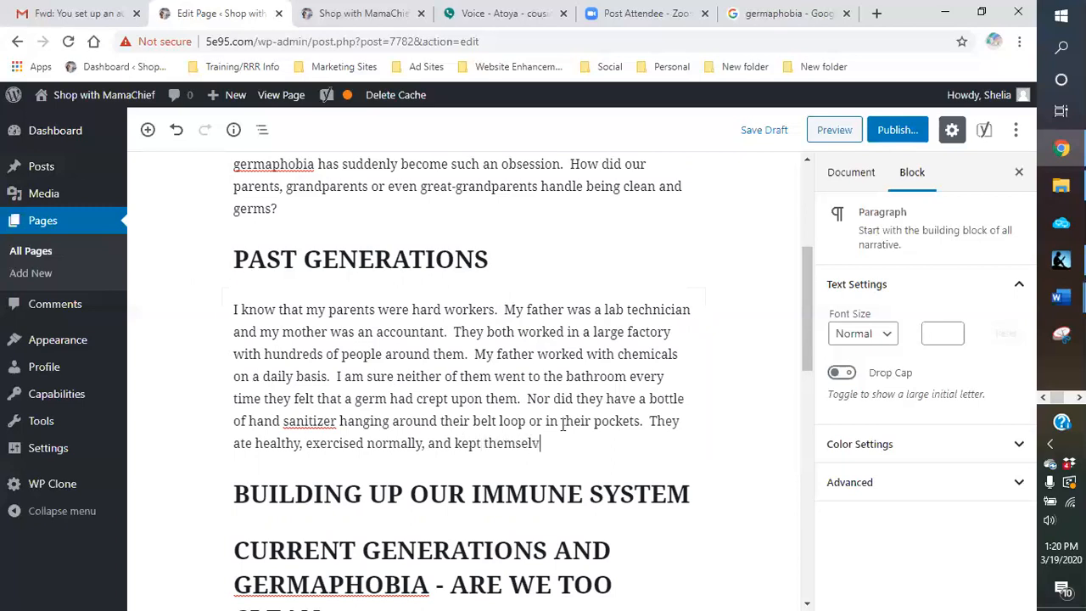
text(es cleaned just)
Step: Finish the sentence about healthy eating and exercise with "and kept themselves cleaned."
key(BackSpace)
key(BackSpace)
key(BackSpace)
Step: Begin a new sentence in the Past Generations paragraph with "I don't remember either of my parents"
text(I don't remember e)
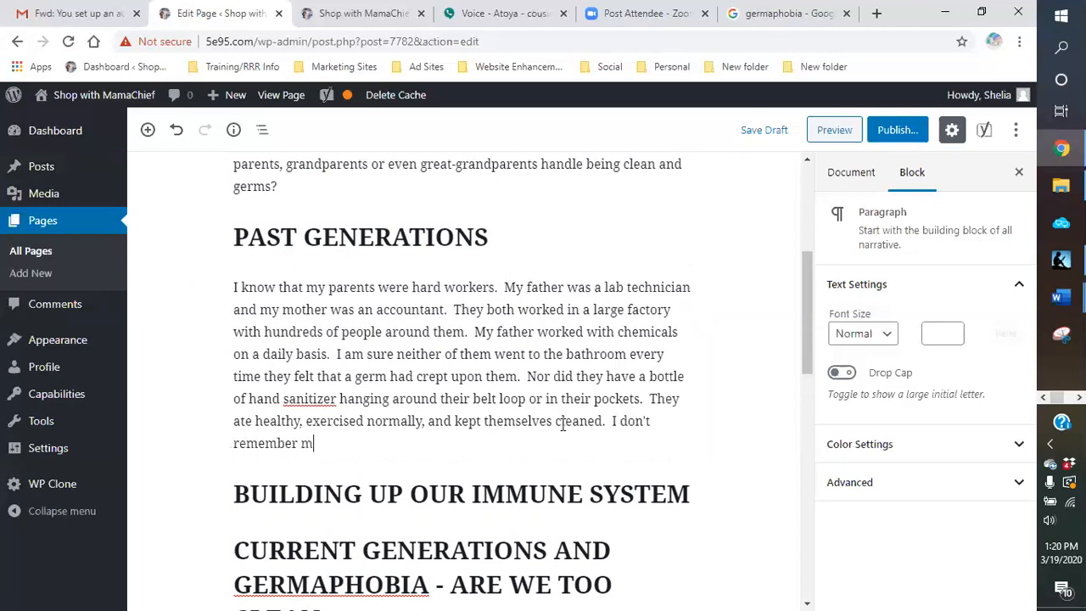
text(ither or)
text( my parent)
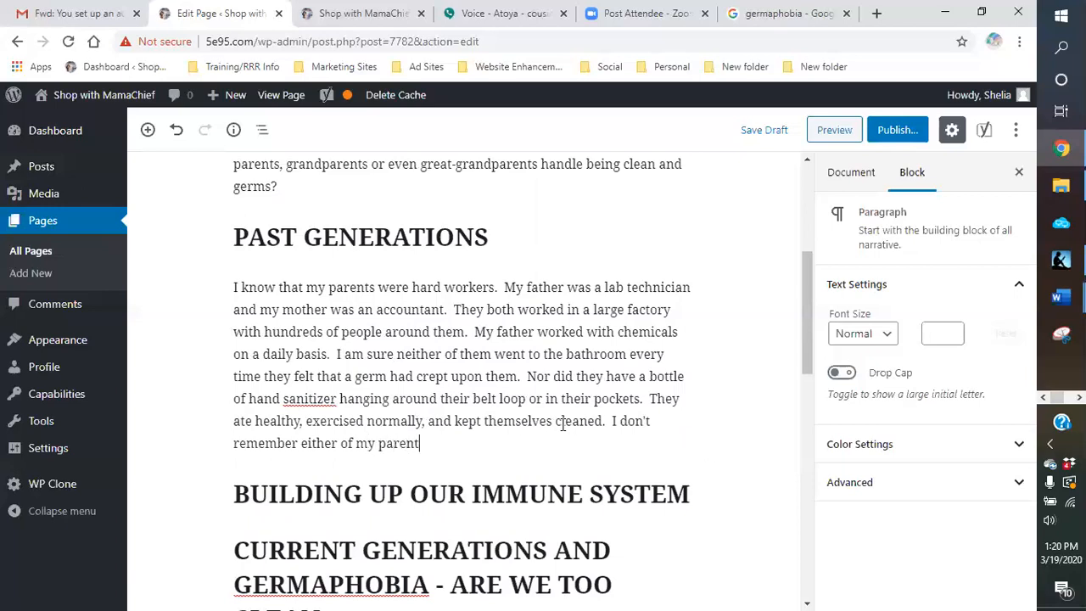
text(s becomeing)
Step: Continue the sentence about the parents with "becoming deathly ill from a cold"
key(BackSpace)
key(BackSpace)
key(BackSpace)
key(BackSpace)
text(ing dealthy)
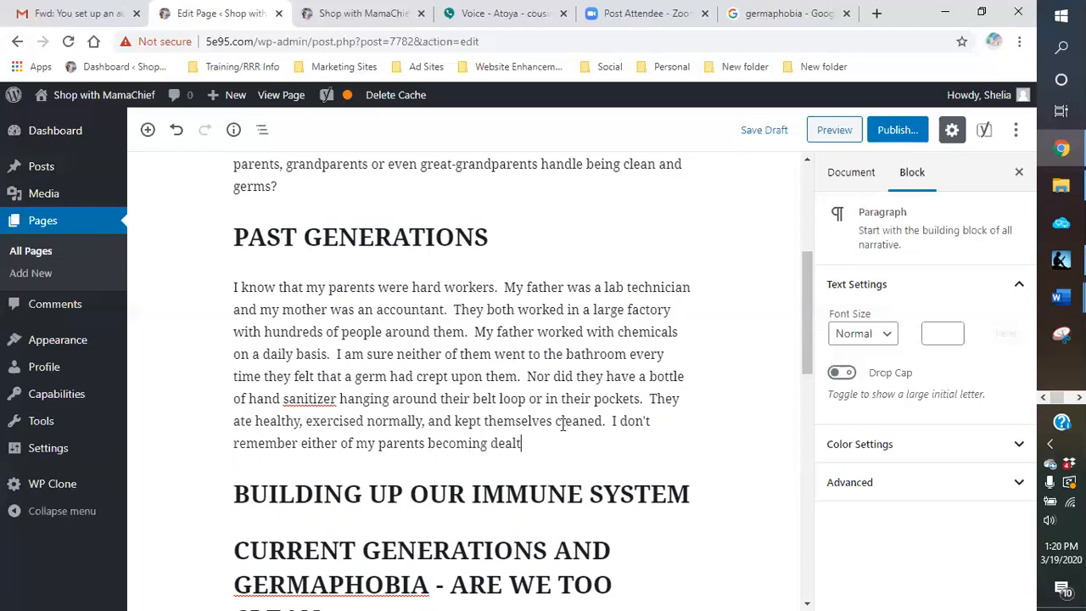
key(BackSpace)
key(BackSpace)
key(BackSpace)
key(BackSpace)
key(BackSpace)
text(thly ill from a cold)
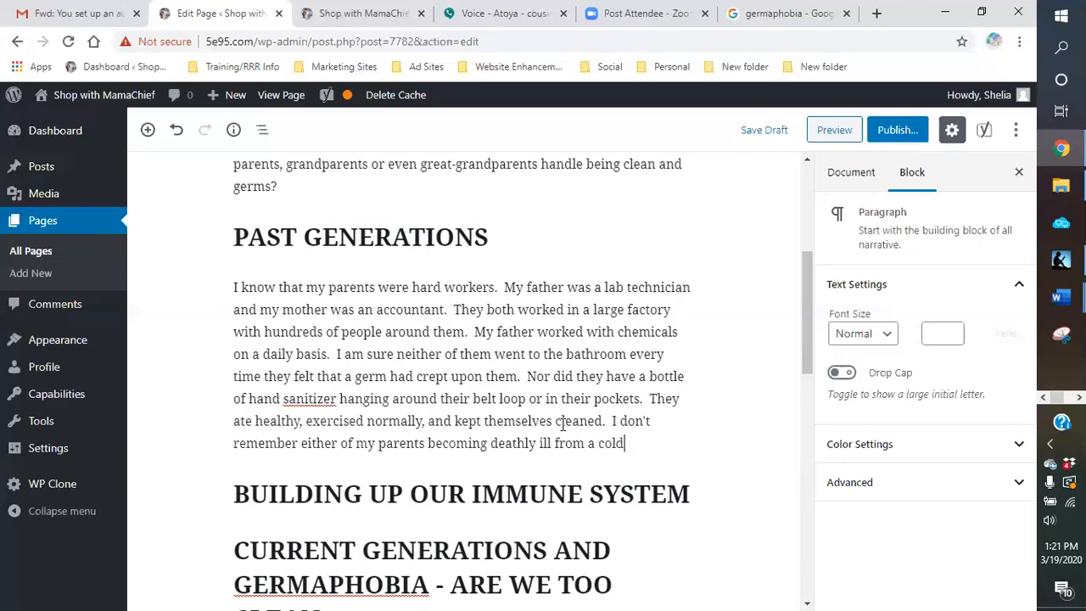
text(,)
Step: Complete the sentence about illness with "or remember any type of outbreak like we have now."
text(r rememver a)
key(BackSpace)
key(BackSpace)
key(BackSpace)
key(BackSpace)
key(BackSpace)
text(ber )
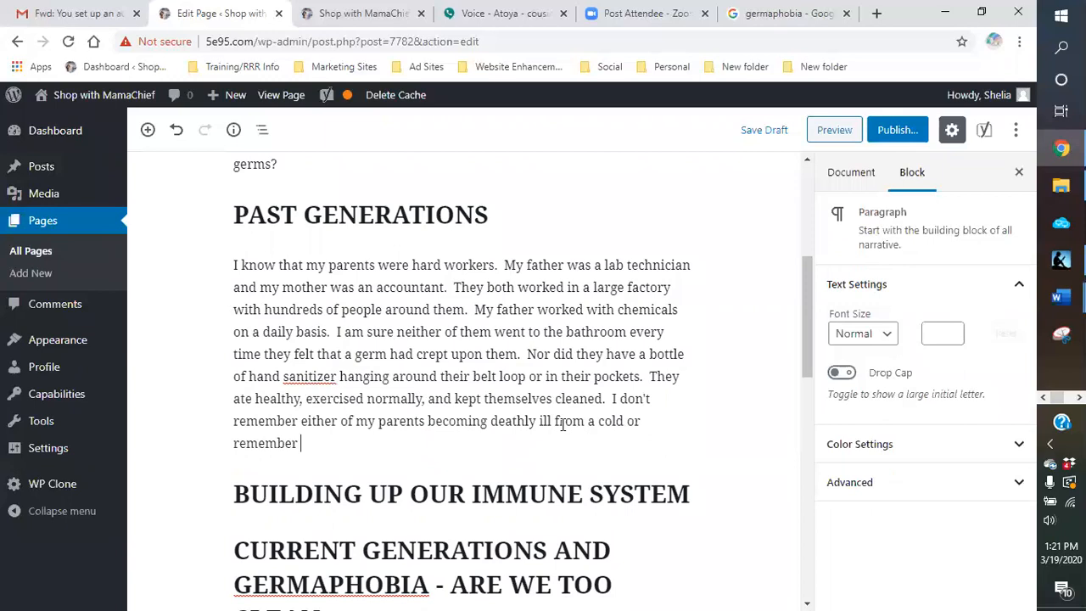
text(any type of o)
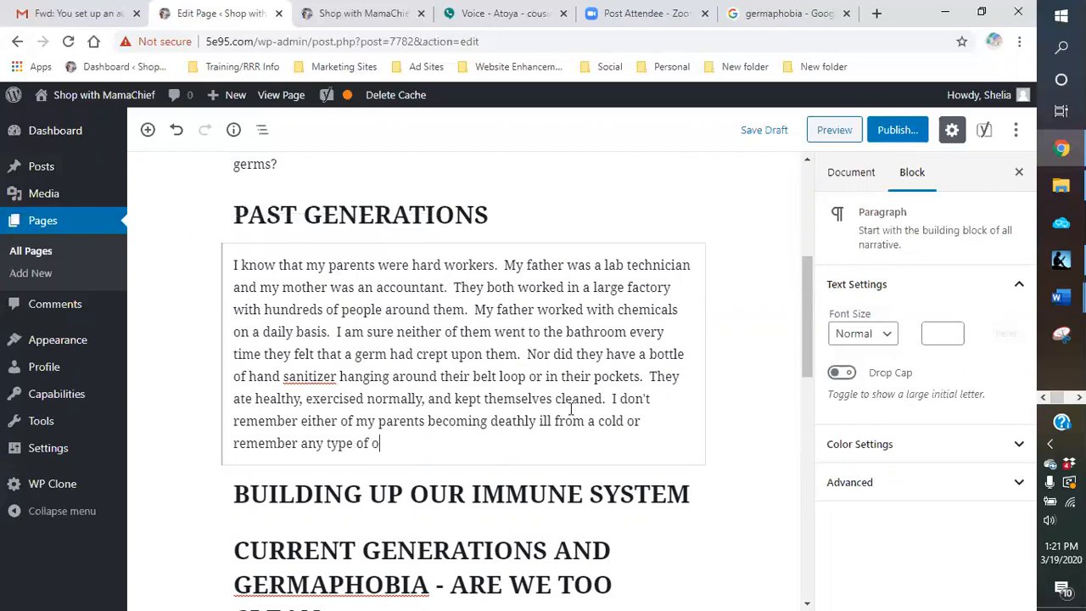
text(utbreak like we)
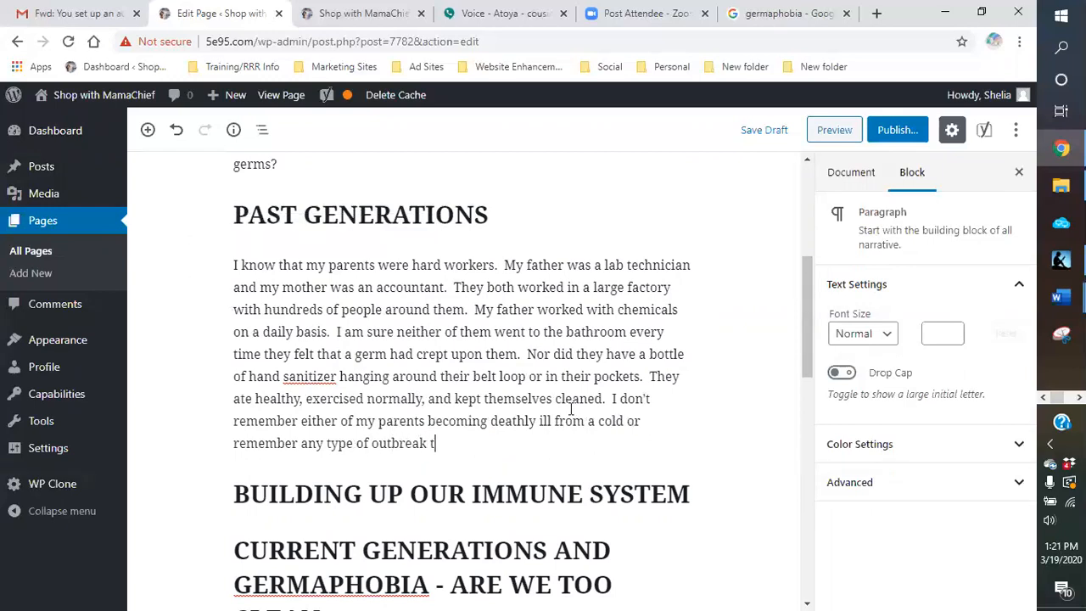
text( have now.  I)
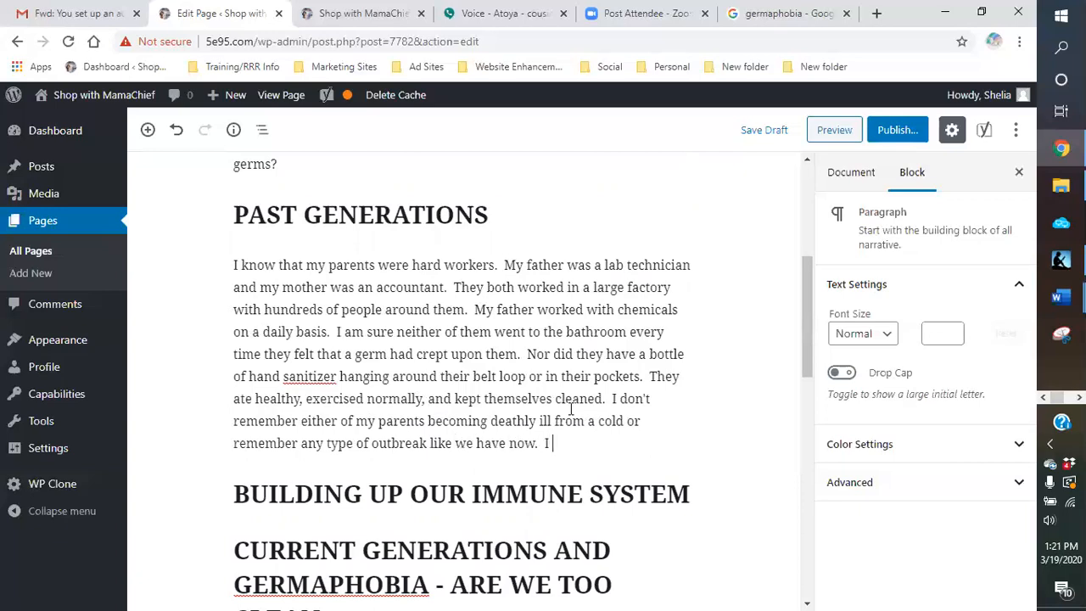
text( remember when the flu was ra)
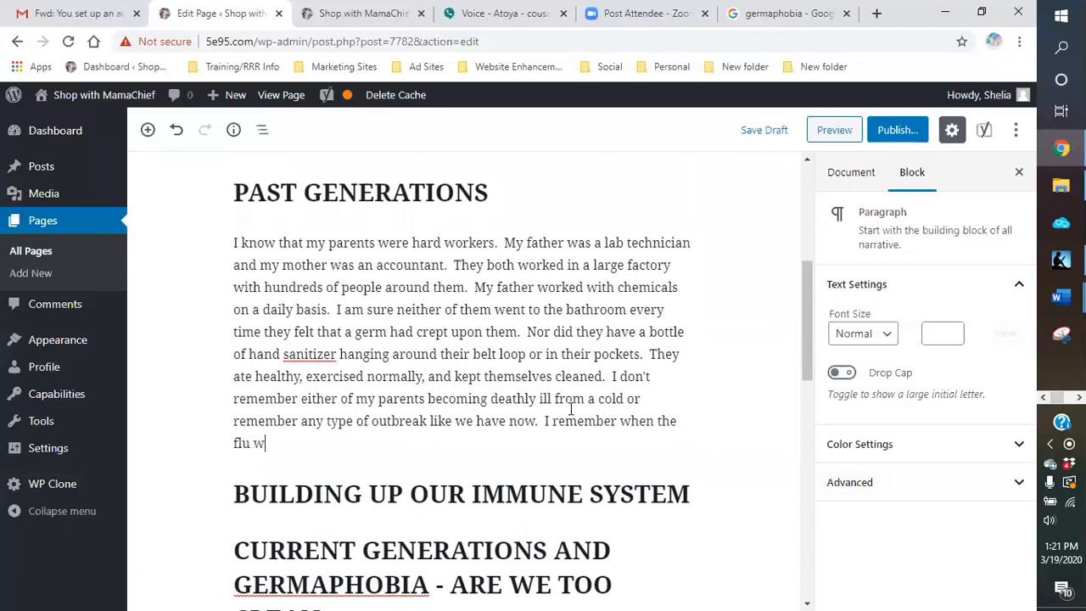
Step: Add "I remember when the flu was going around" to the Past Generations paragraph
key(BackSpace)
text(accounce)
key(BackSpace)
key(BackSpace)
key(BackSpace)
key(BackSpace)
key(BackSpace)
key(BackSpace)
key(BackSpace)
key(BackSpace)
text(going around)
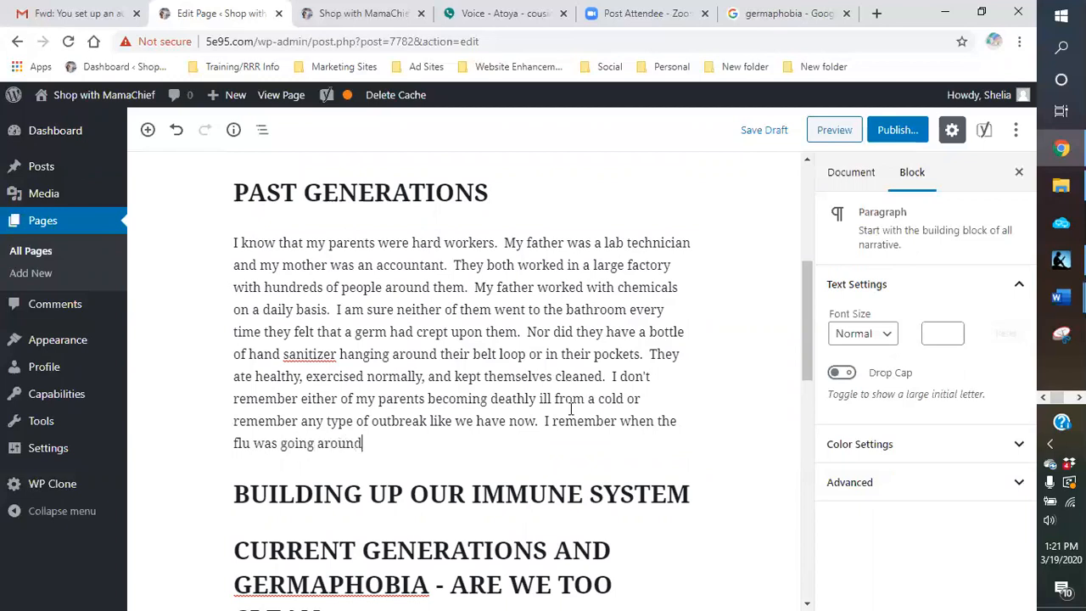
text( but they did not catc)
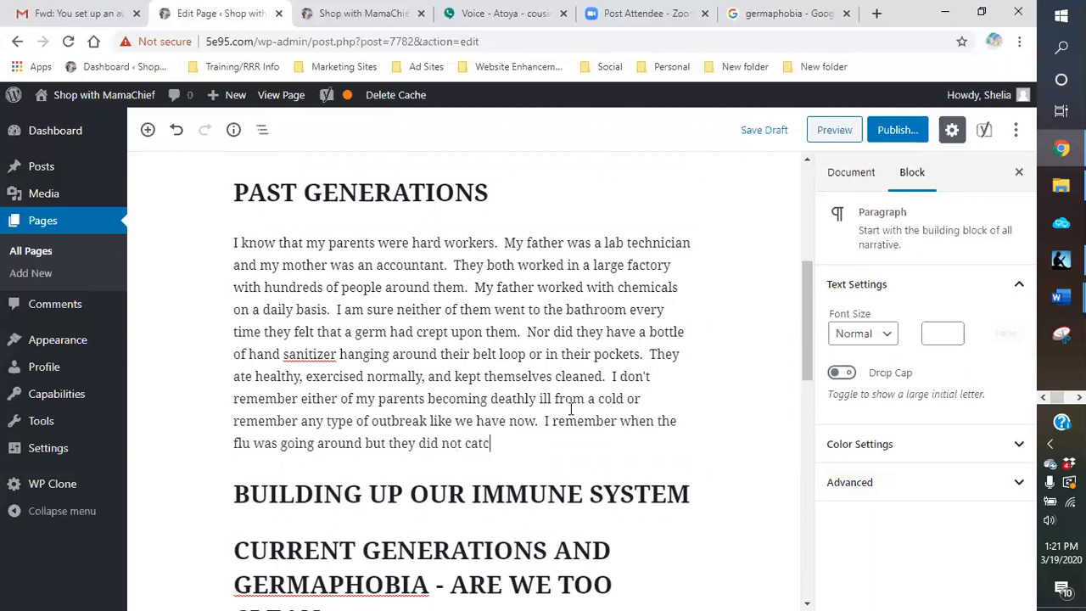
text(h it.  I wonder why?)
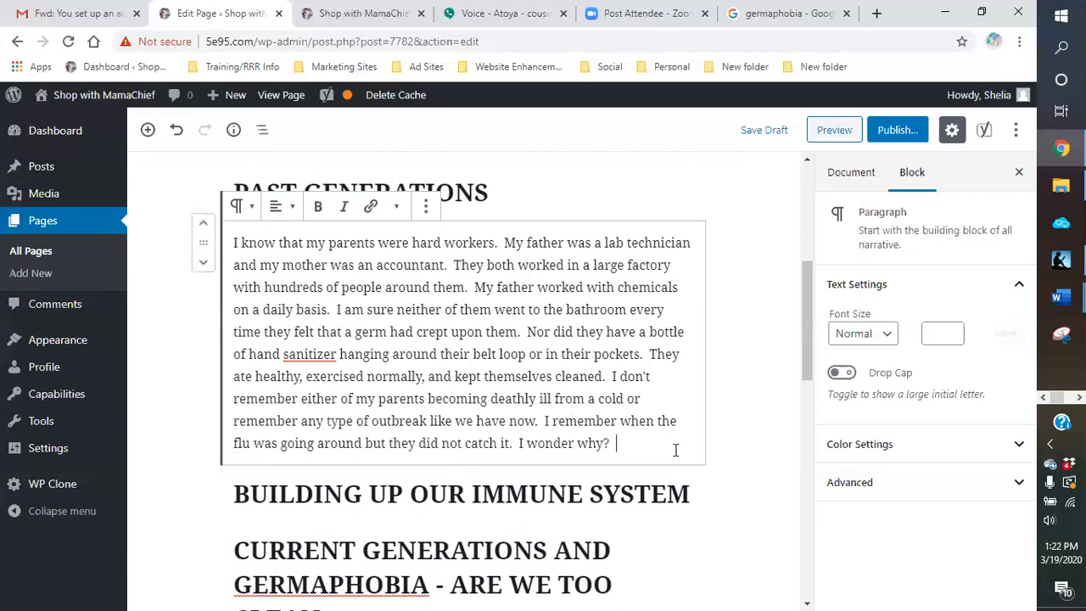
Step: Insert a heading block below the Past Generations paragraph and set its level to Heading 4
key(Return)
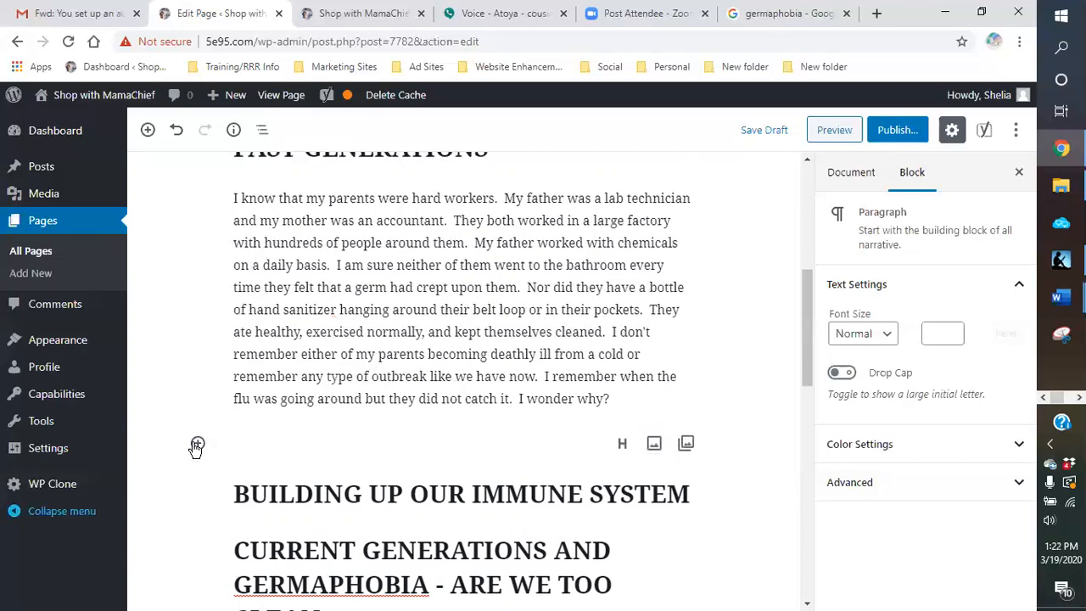
click(622, 443)
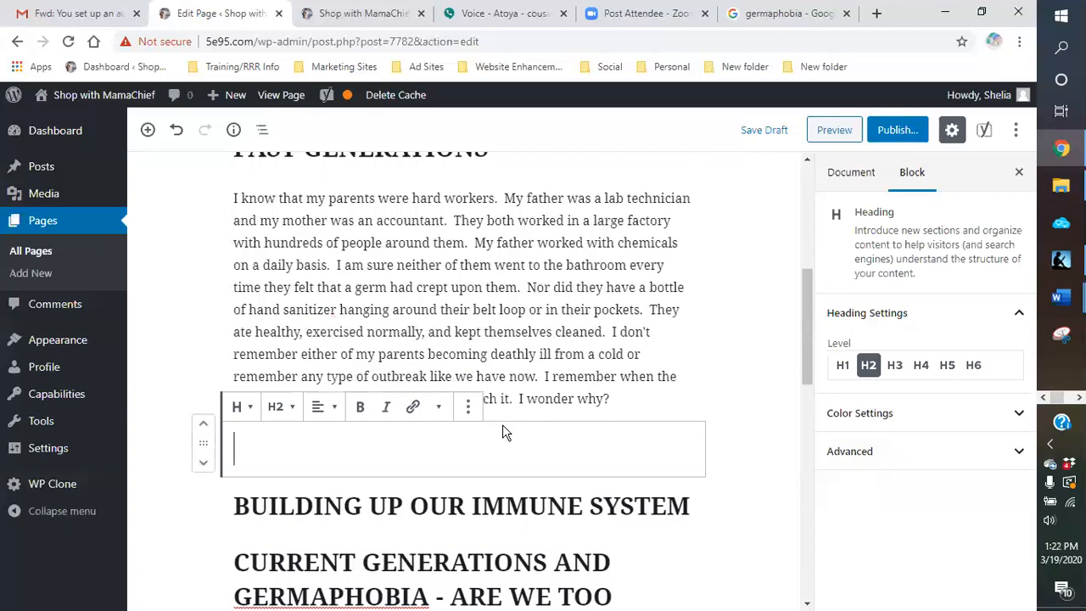
click(284, 407)
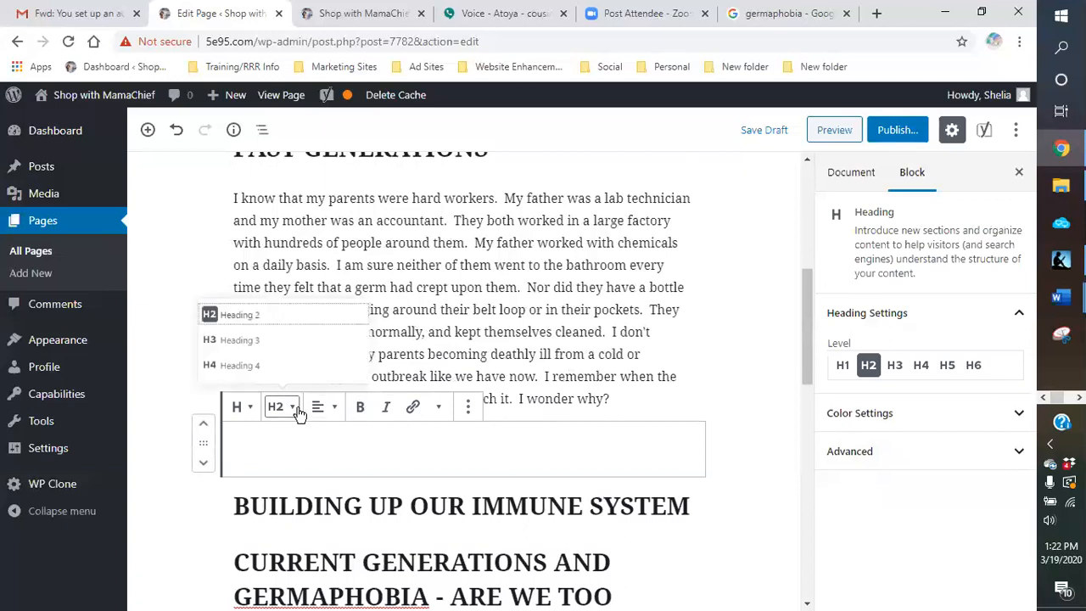
click(237, 371)
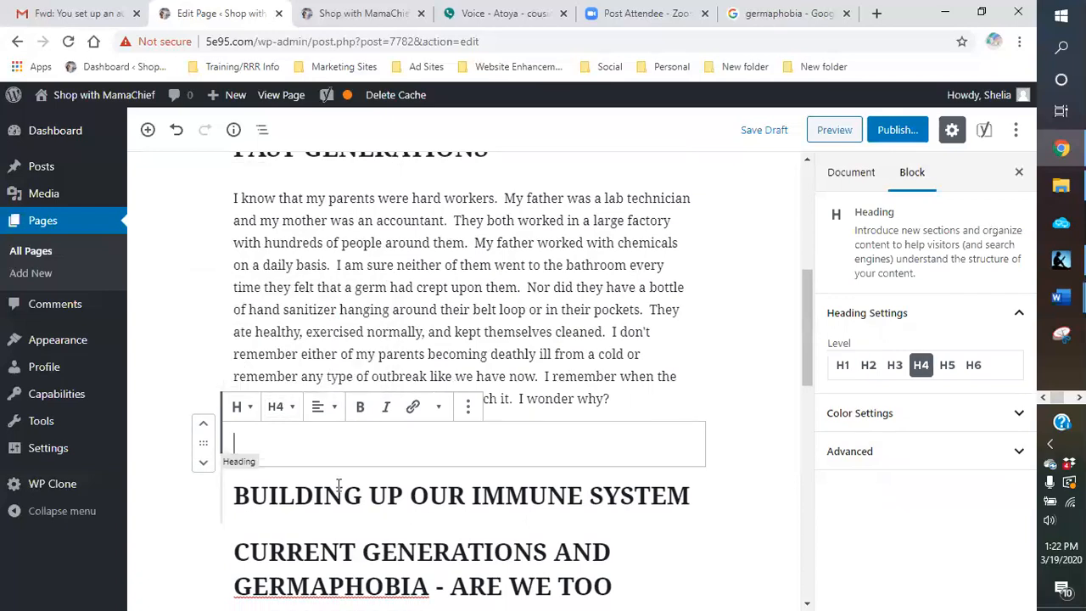
text(Grand parent)
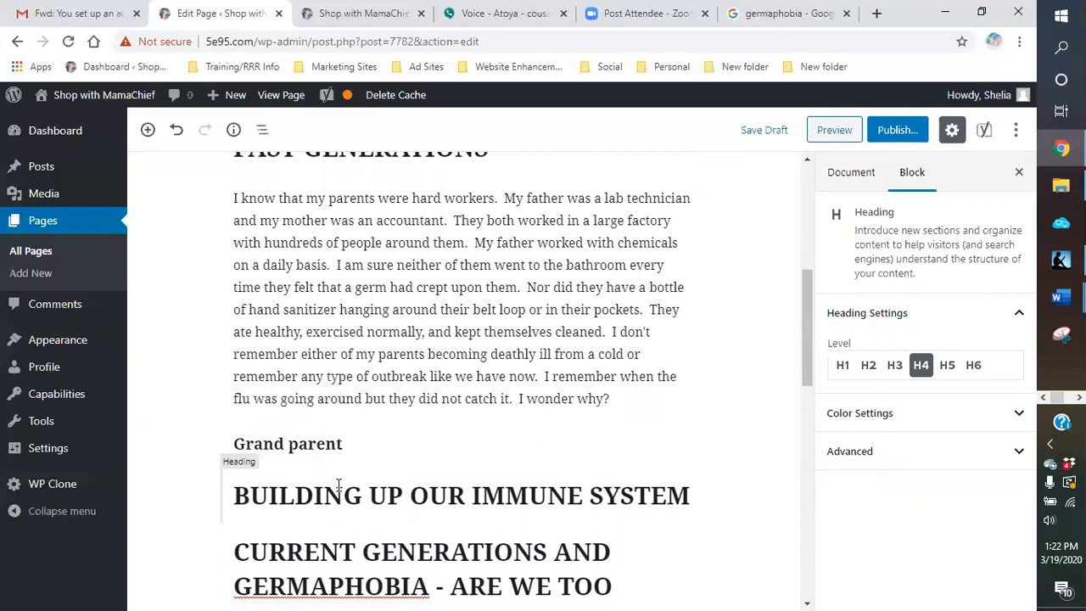
key(BackSpace)
key(BackSpace)
key(BackSpace)
key(BackSpace)
key(BackSpace)
key(BackSpace)
key(BackSpace)
key(BackSpace)
key(BackSpace)
key(BackSpace)
key(BackSpace)
key(BackSpace)
key(BackSpace)
Step: Enter "Older Generations" as the text of the new H4 subheading
text(o)
key(BackSpace)
text(Older)
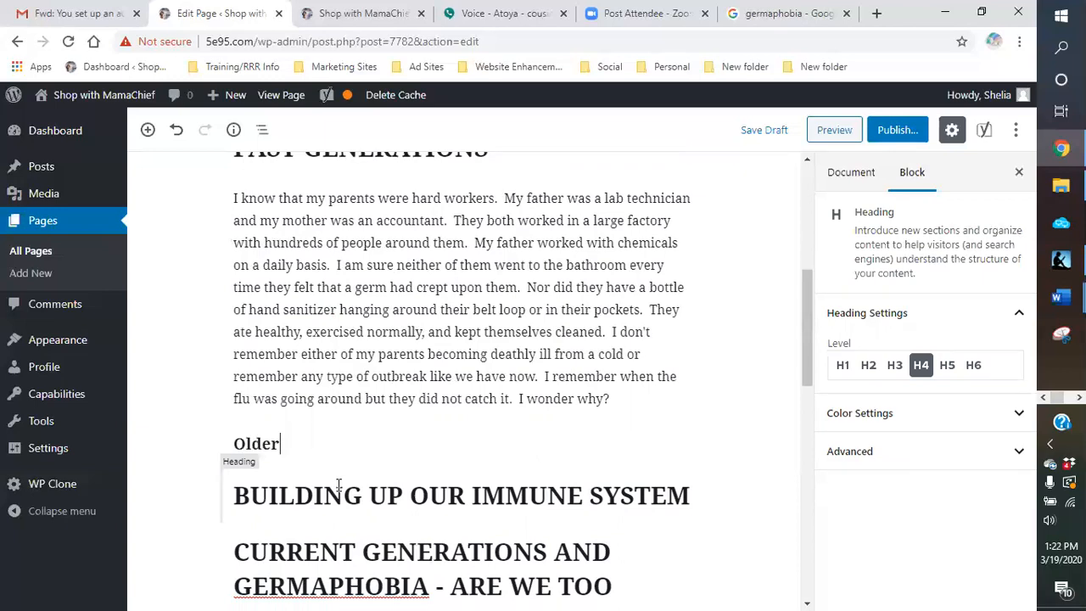
text( generations)
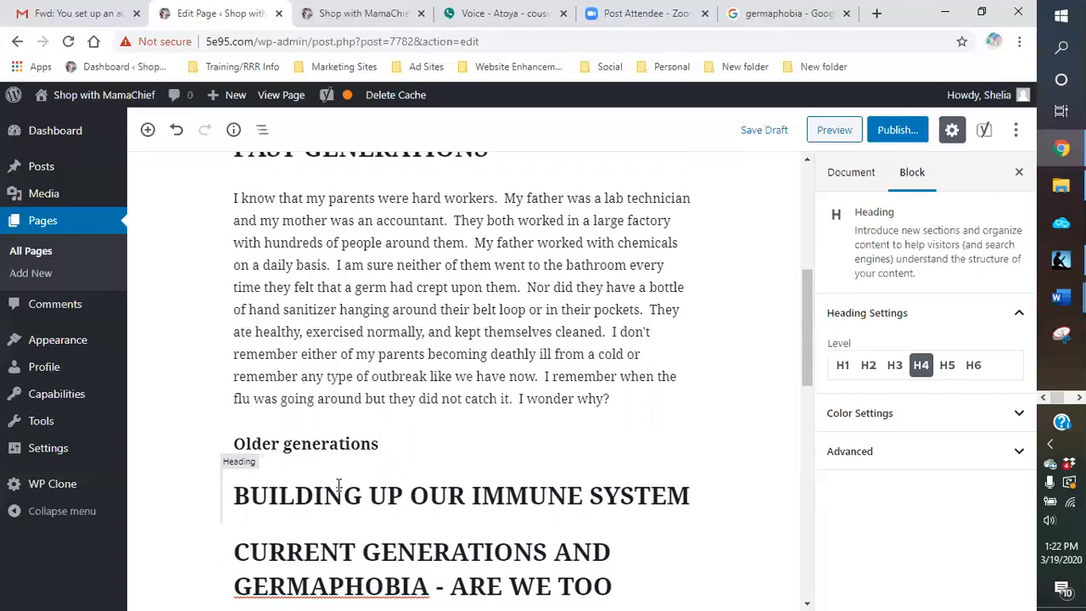
key(BackSpace)
key(BackSpace)
key(BackSpace)
key(BackSpace)
key(BackSpace)
key(BackSpace)
key(BackSpace)
key(BackSpace)
key(BackSpace)
key(BackSpace)
key(BackSpace)
text(Generations)
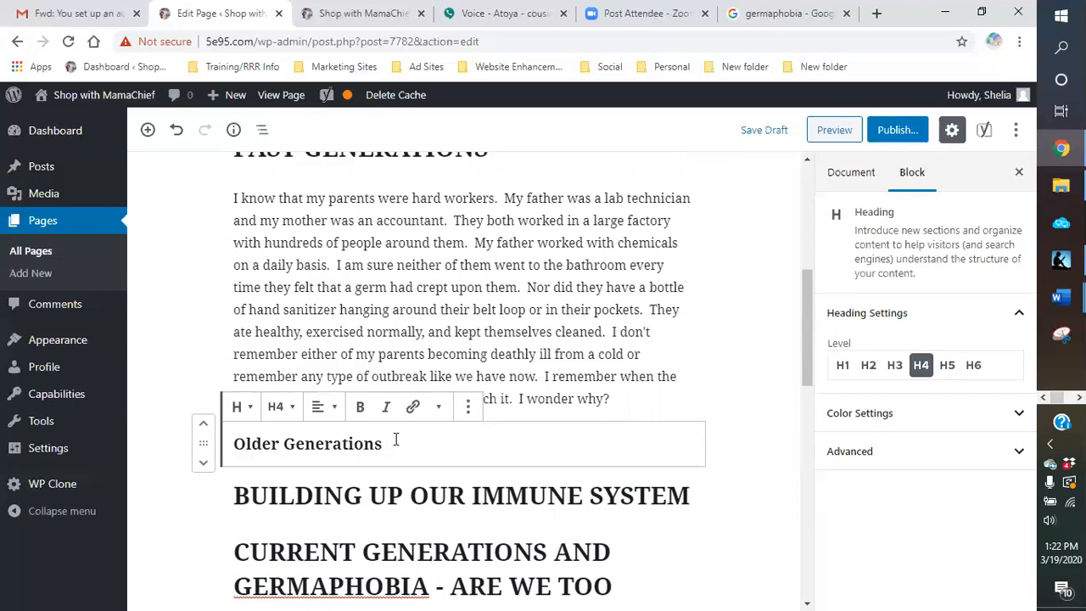
Step: Insert a Classic block directly below the Older Generations subheading
key(Return)
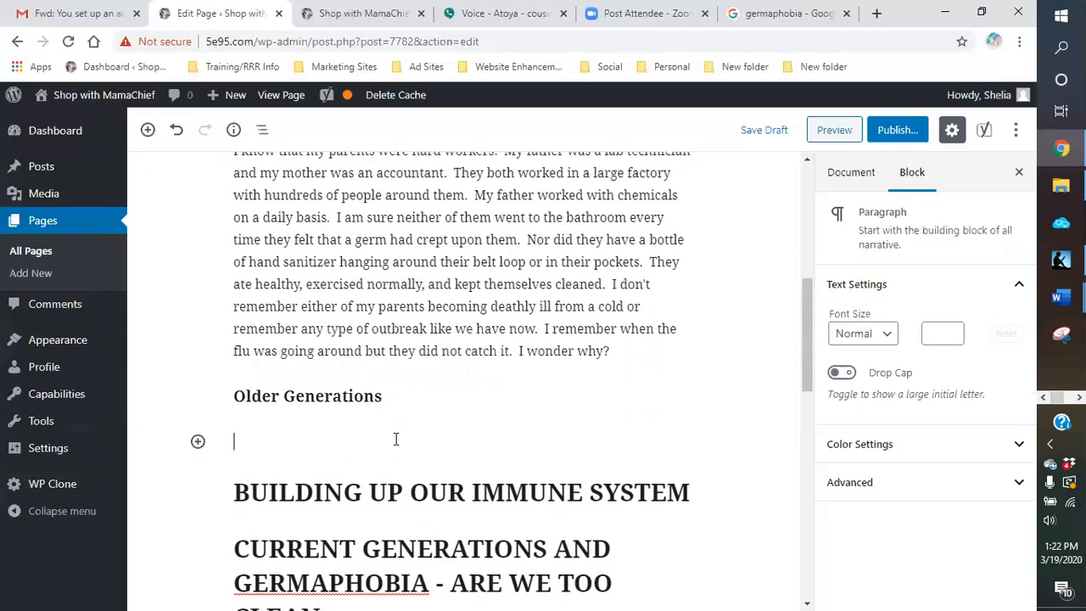
click(198, 442)
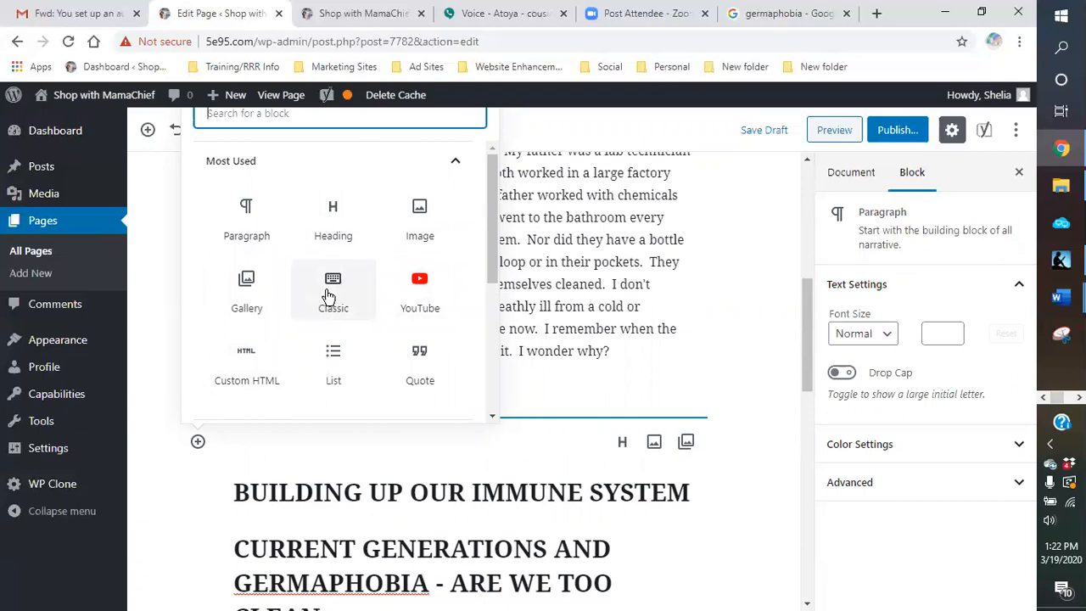
click(329, 295)
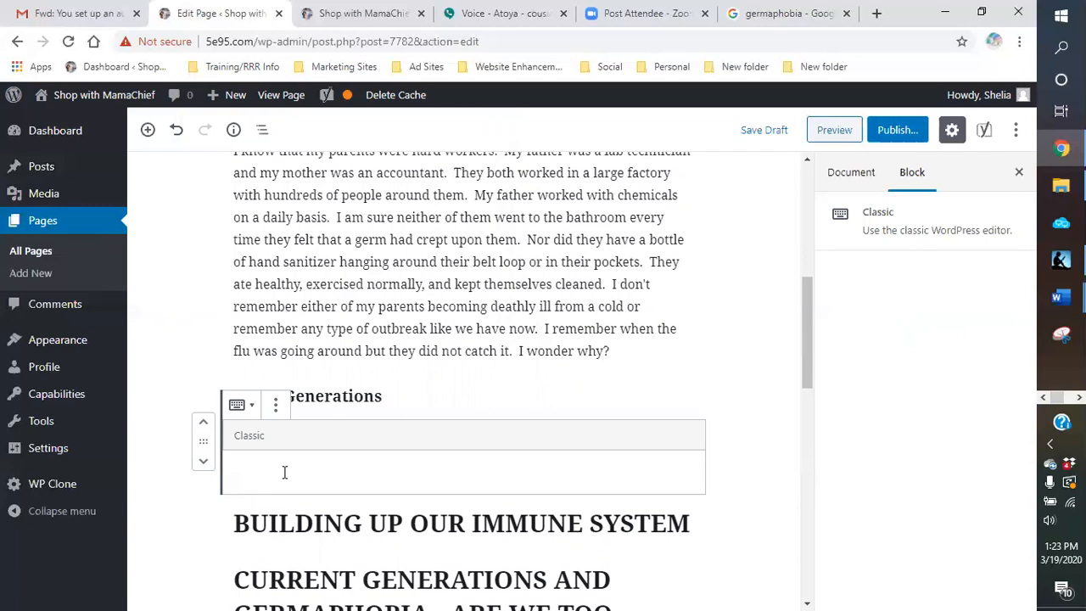
Step: Start the Older Generations paragraph in the Classic block with "My grand parents were farmers. They worked and lived off the land"
scroll(262, 469, down, 4)
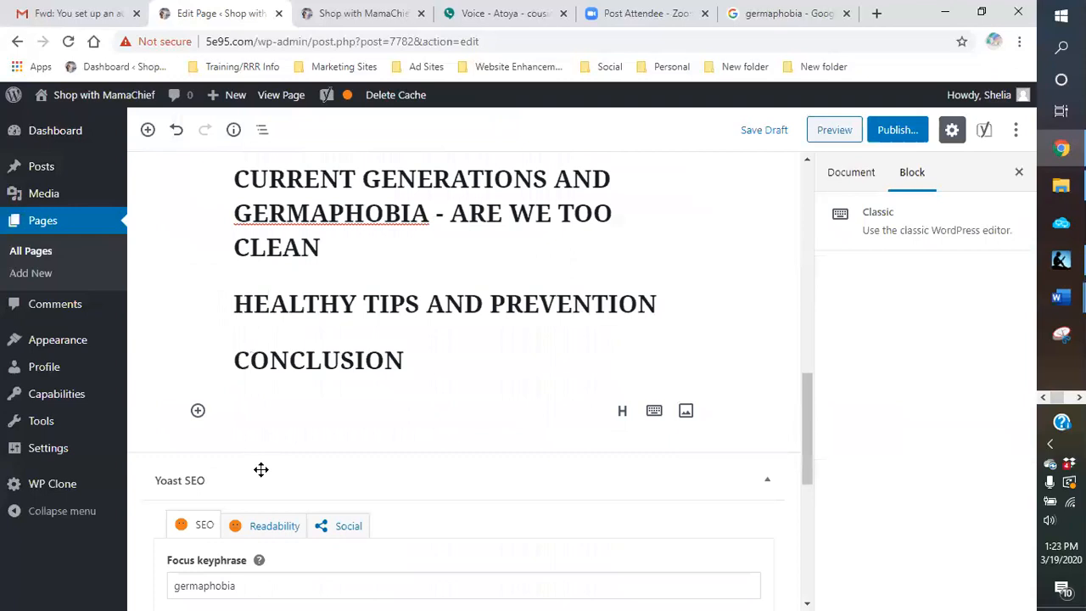
scroll(262, 478, up, 6)
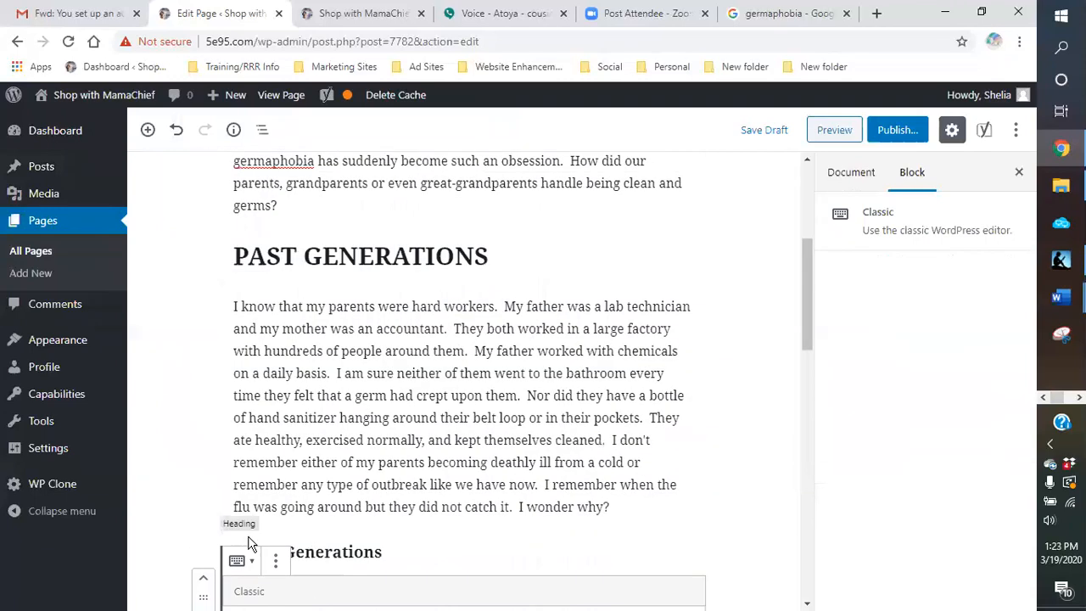
scroll(234, 505, down, 3)
click(286, 385)
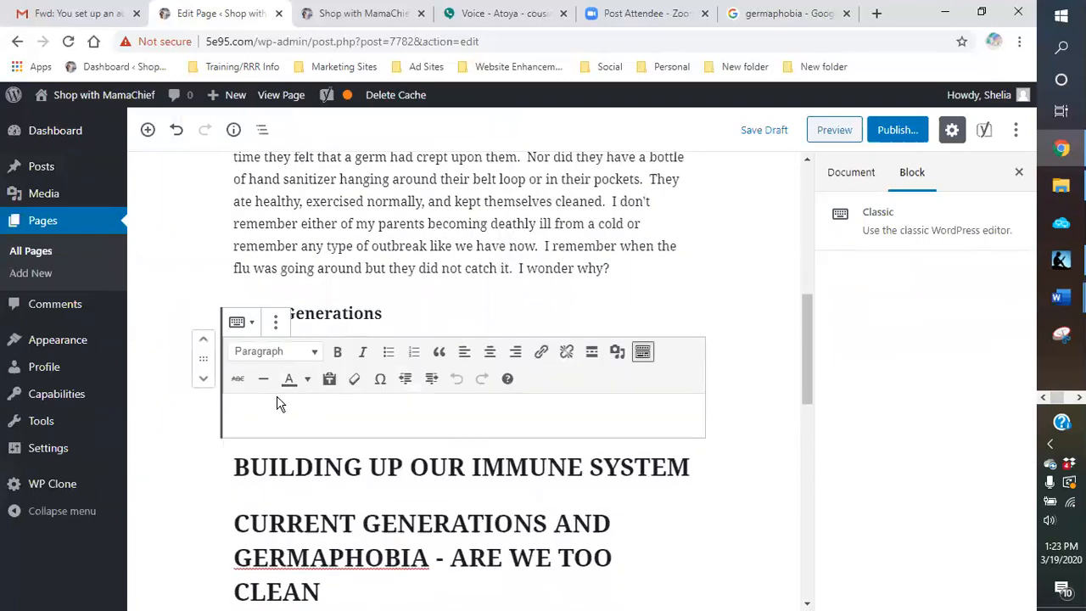
text(My grand)
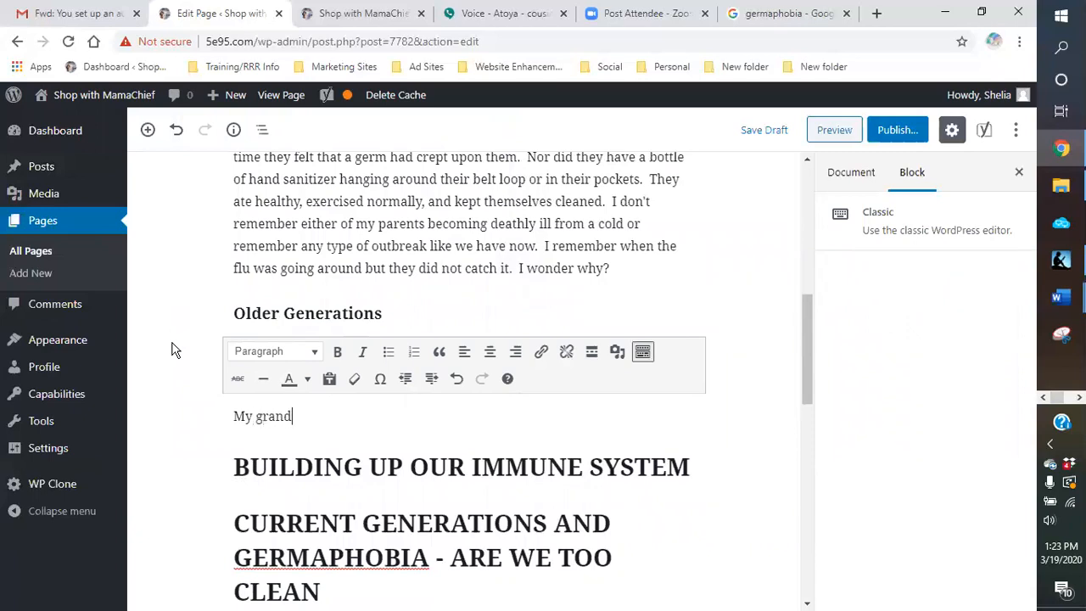
text( parents were farmers)
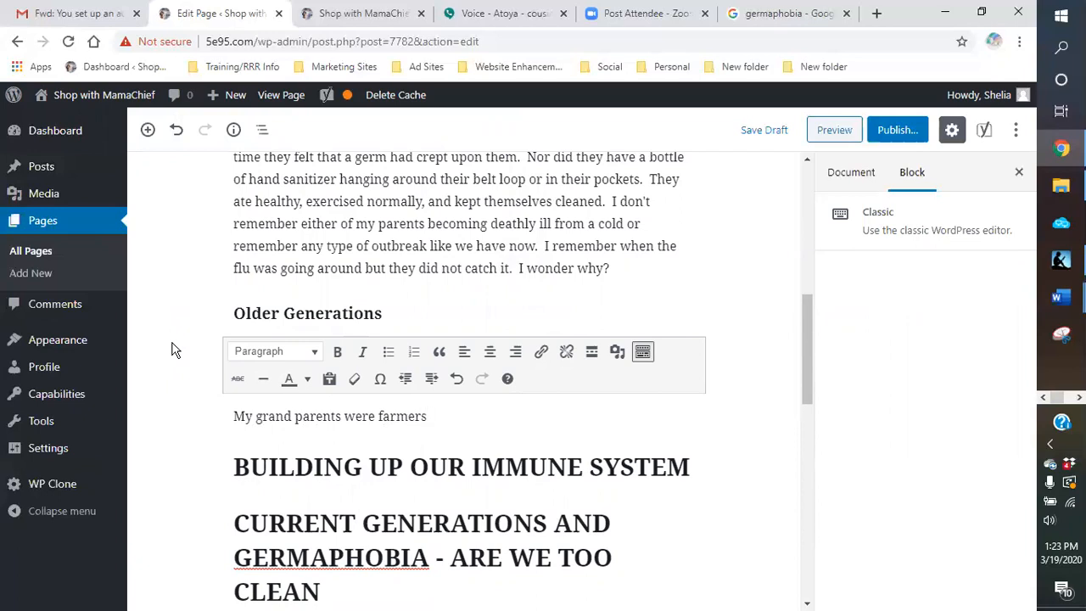
text(.  They worked and live)
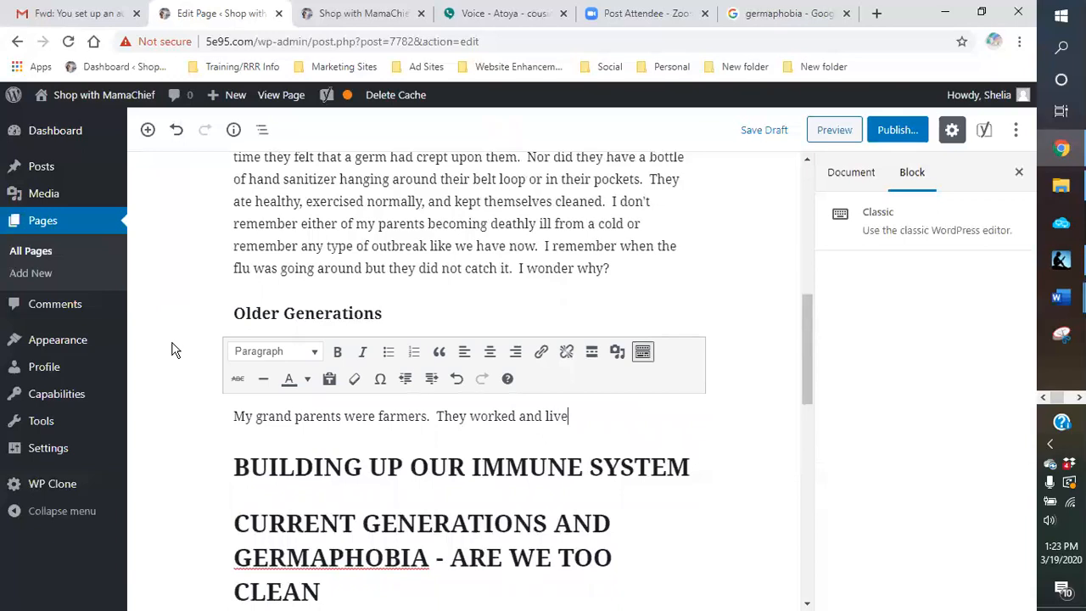
text(d off the land.  I remember my grandmother )
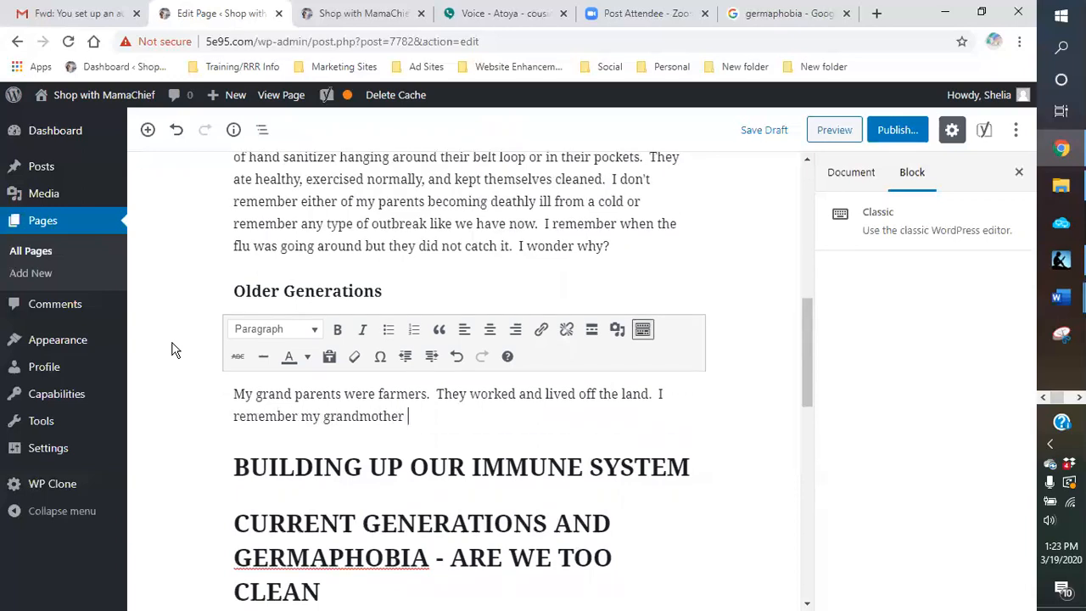
text(killing and cooking)
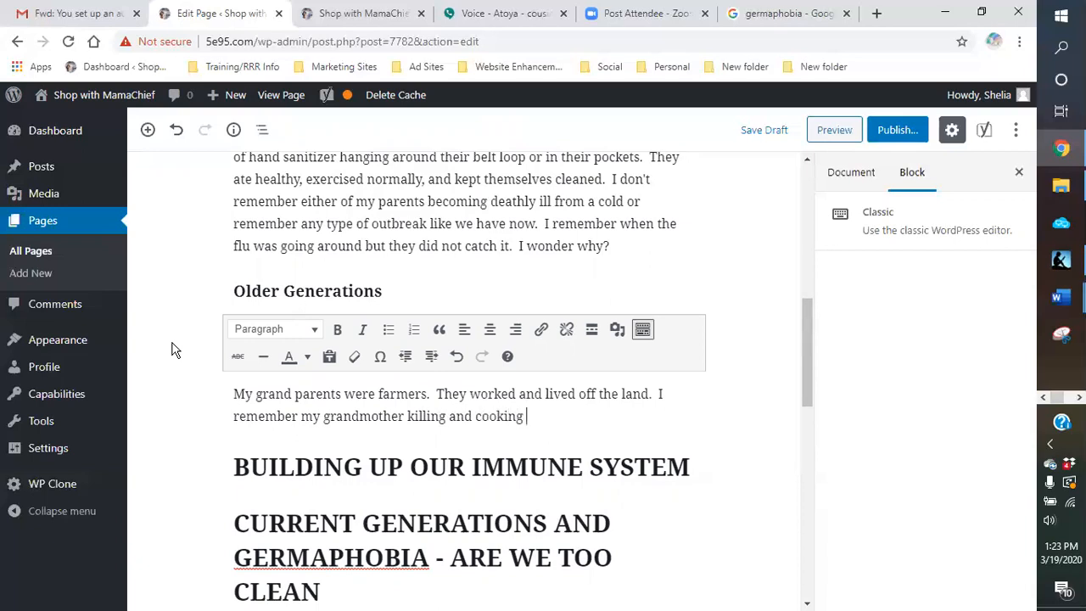
text( amimals)
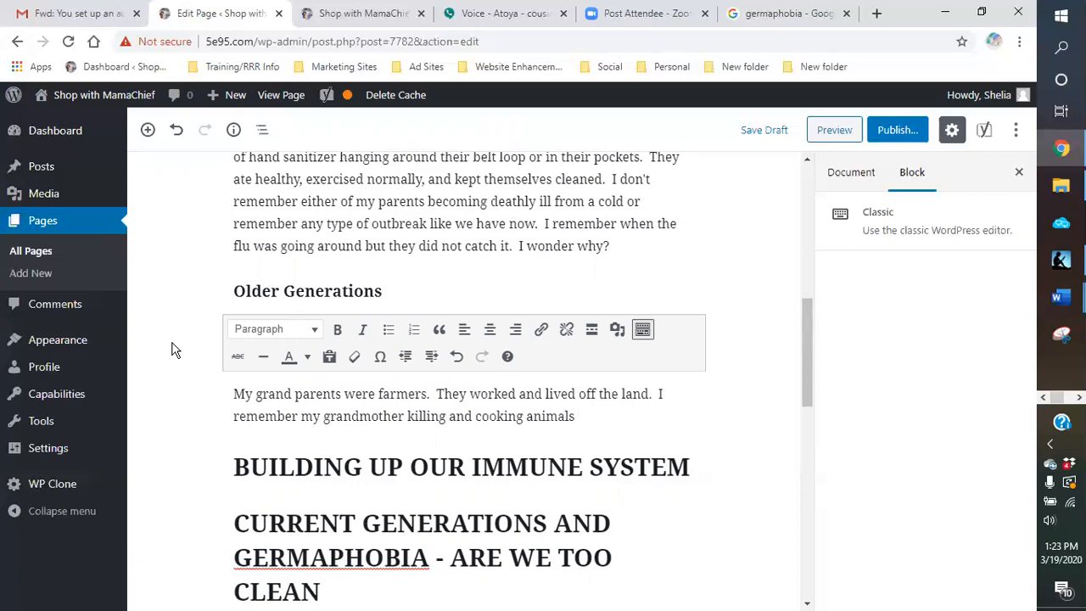
Step: Finish the grandmother sentence in the Older Generations paragraph with "directly from the yard!!!"
text(directly from the yard)
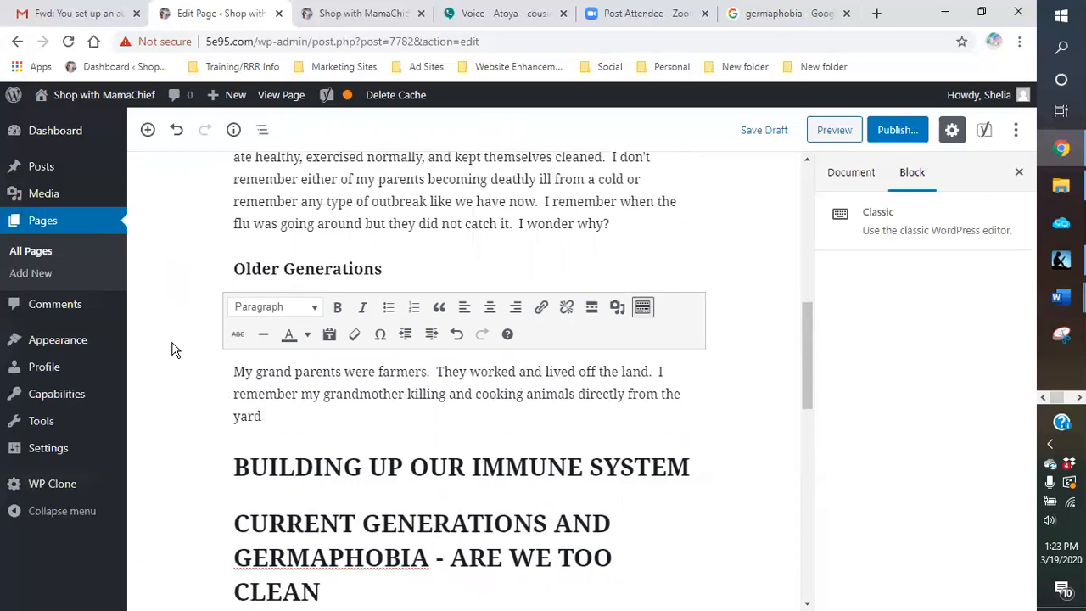
text(.!!!)
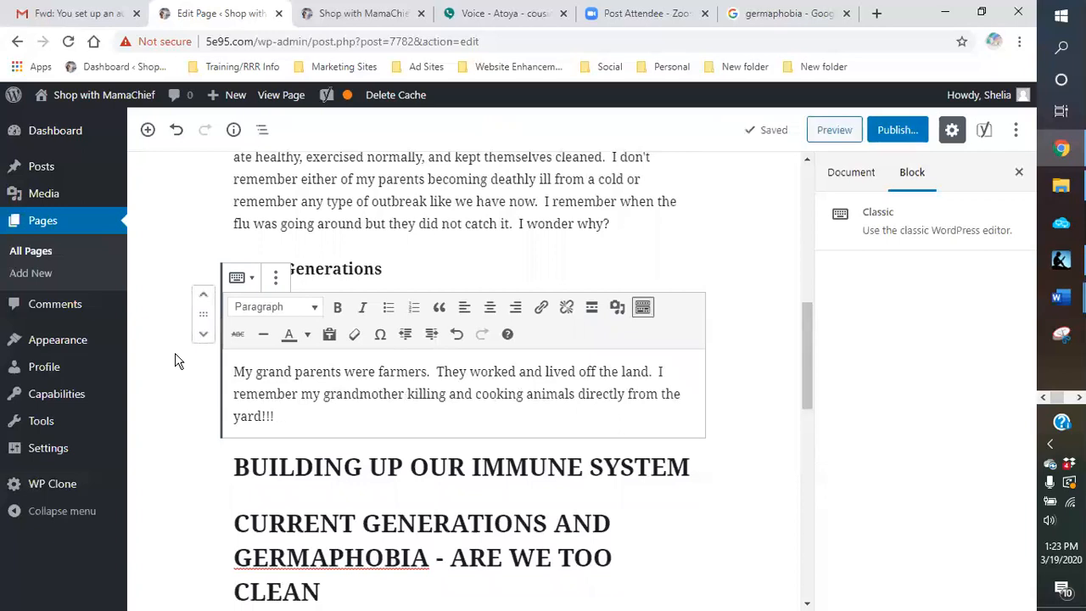
text( I also)
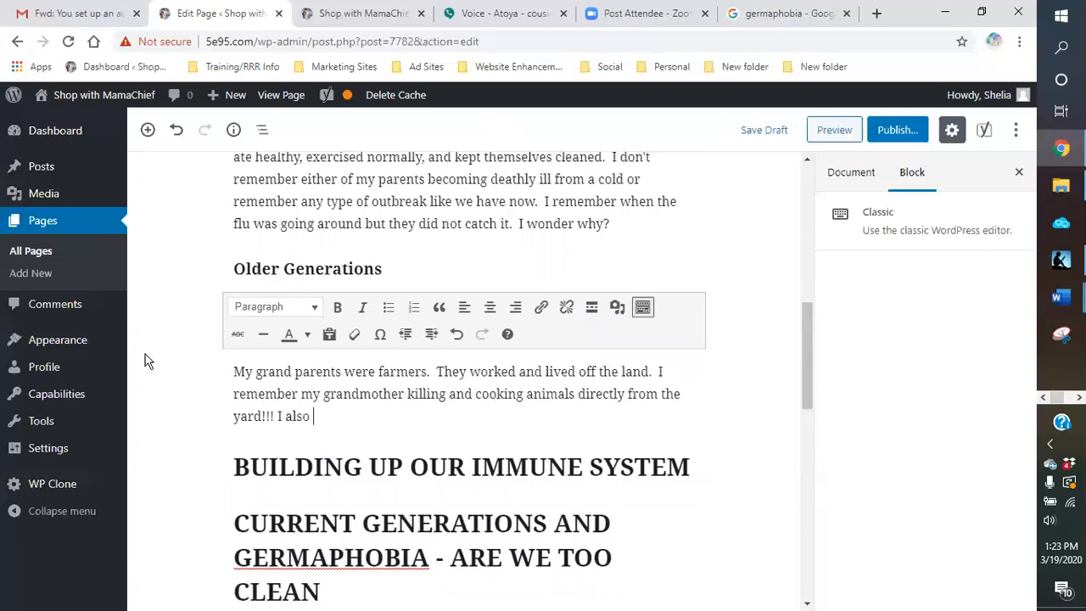
Step: Add the sentence "She used a cast iron frying pan to fry all her meats." and begin the next one with "Guess what"
key(BackSpace)
key(BackSpace)
key(BackSpace)
key(BackSpace)
key(BackSpace)
key(BackSpace)
key(BackSpace)
text(She used a cast iron )
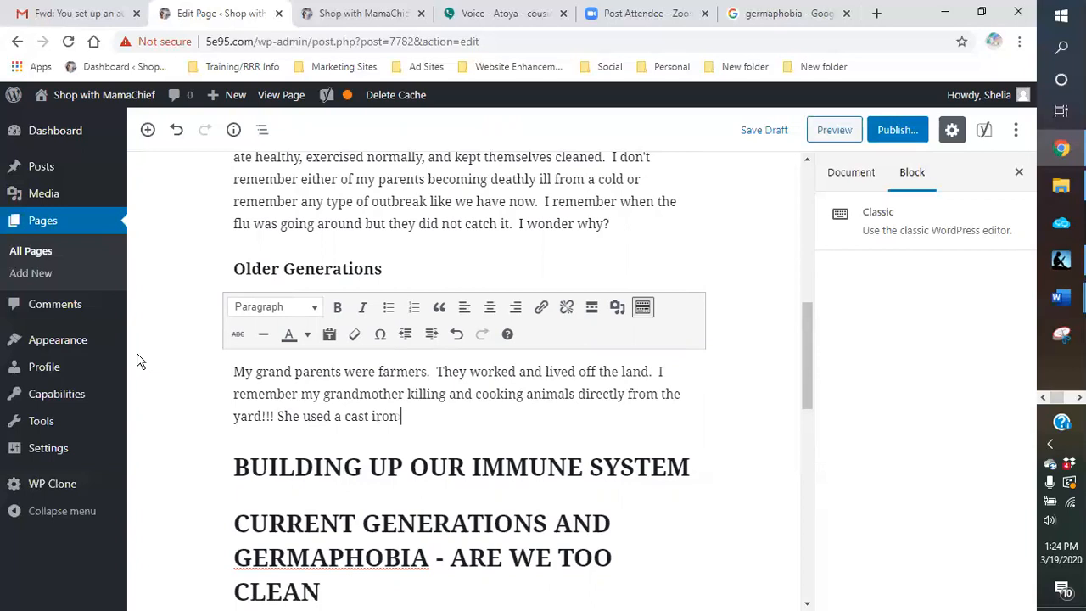
text(frying pan to fry)
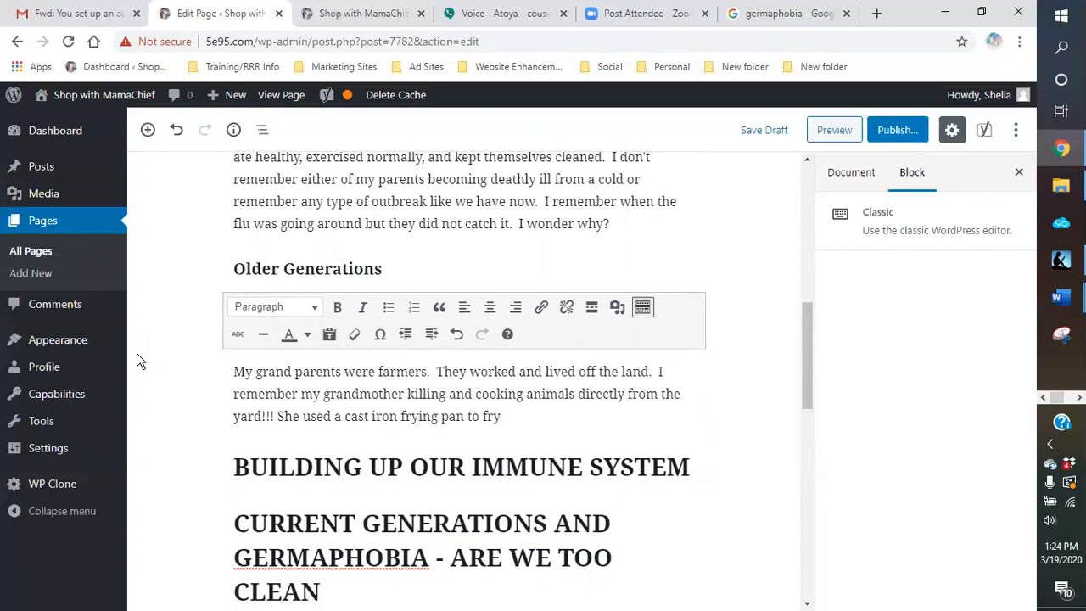
text( all her meats.  Gue)
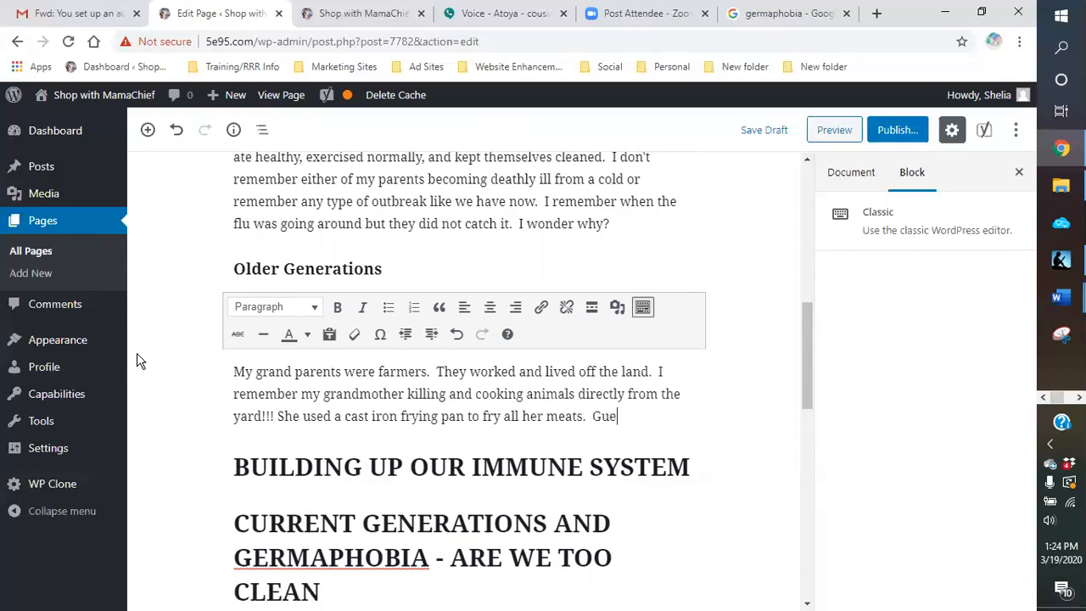
text(ss what happe)
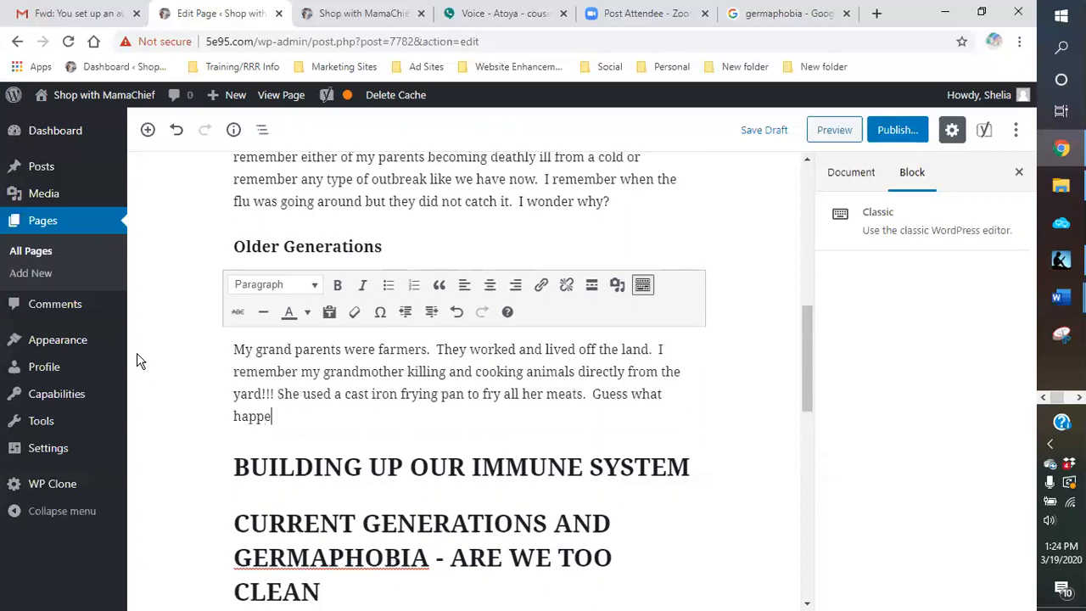
text(ned w)
Step: Complete the question in the Older Generations paragraph with "happened using that pot?!"
key(BackSpace)
text(using that)
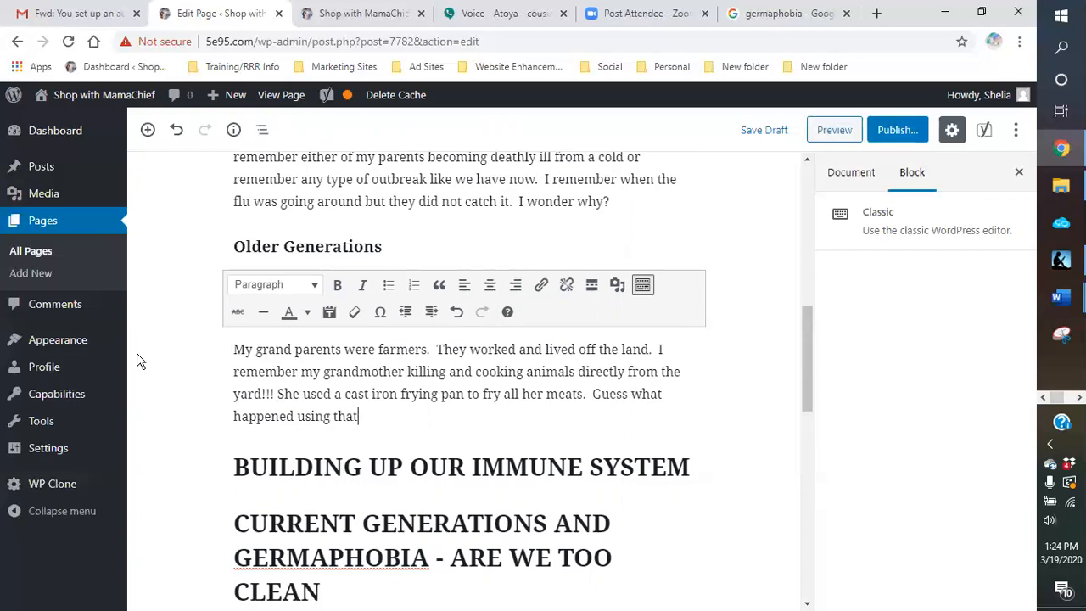
text( pot?!  Small amou)
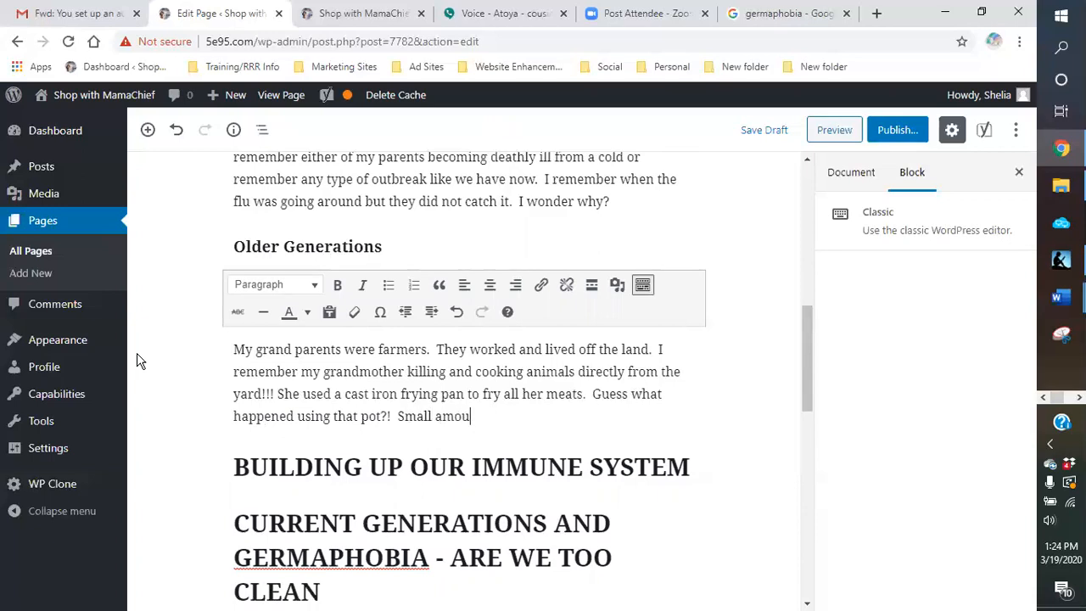
text(nts of iron was)
Step: Add the sentence "Small amounts of iron were deposited into the food that was cooked in that pan."
key(BackSpace)
text(ere de)
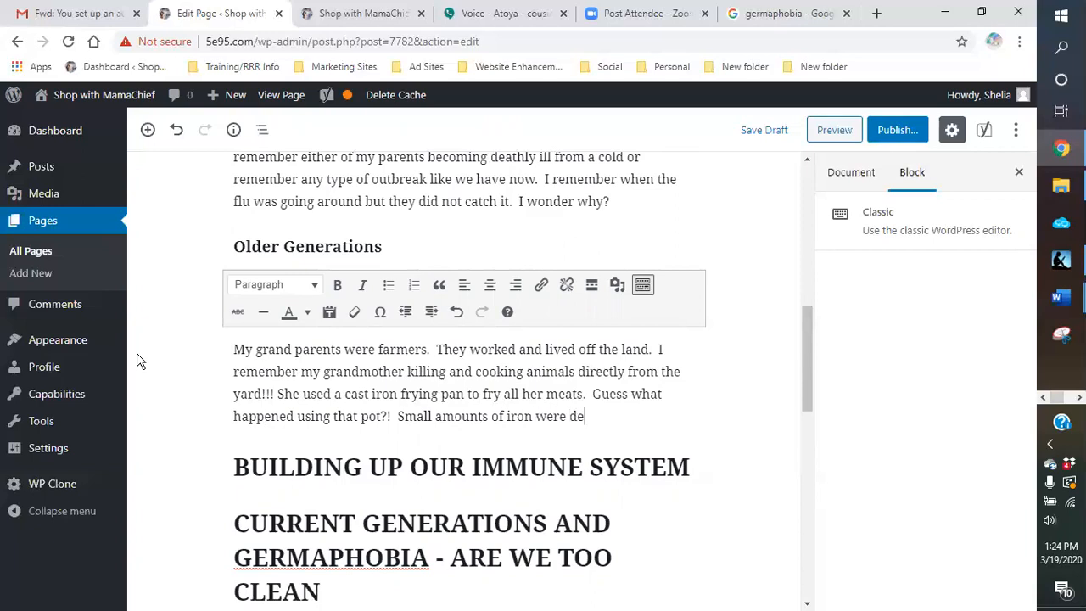
text(posited into the foo)
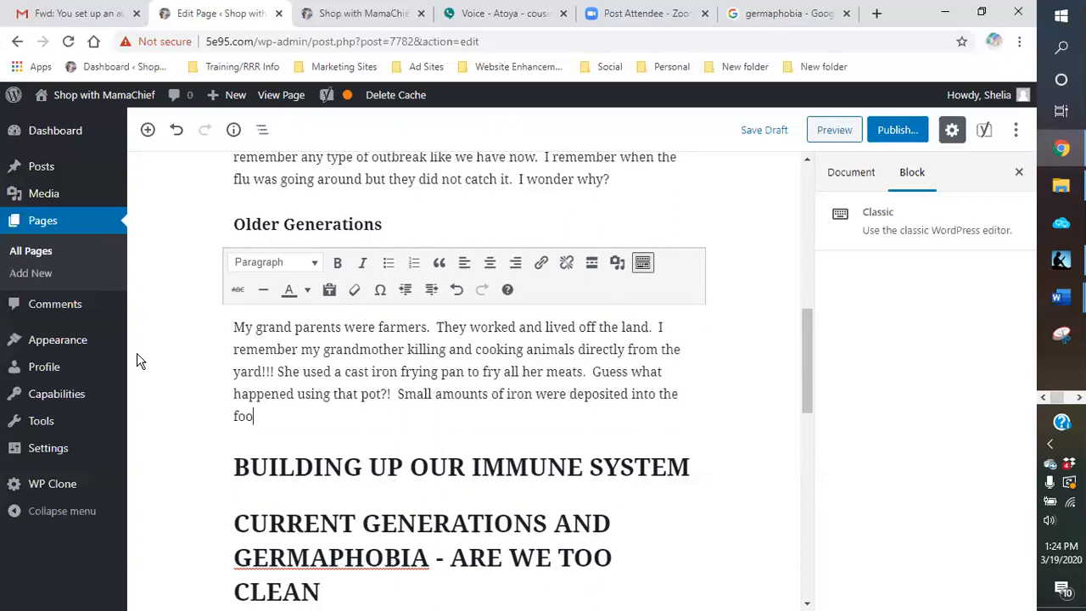
text(d that was cooked)
text( in that p)
text(pan. )
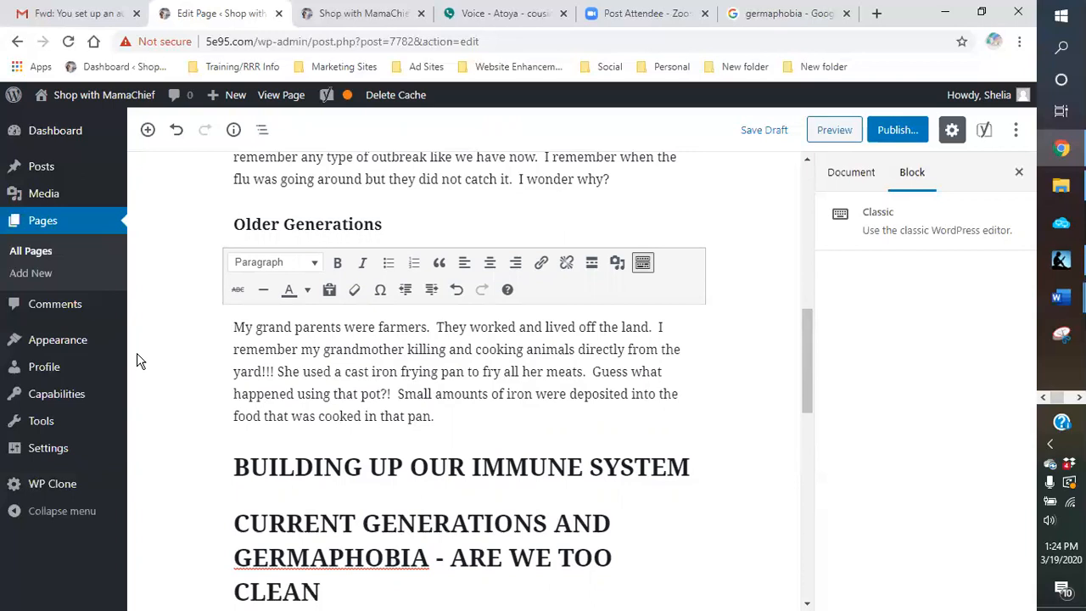
text(There was never an)
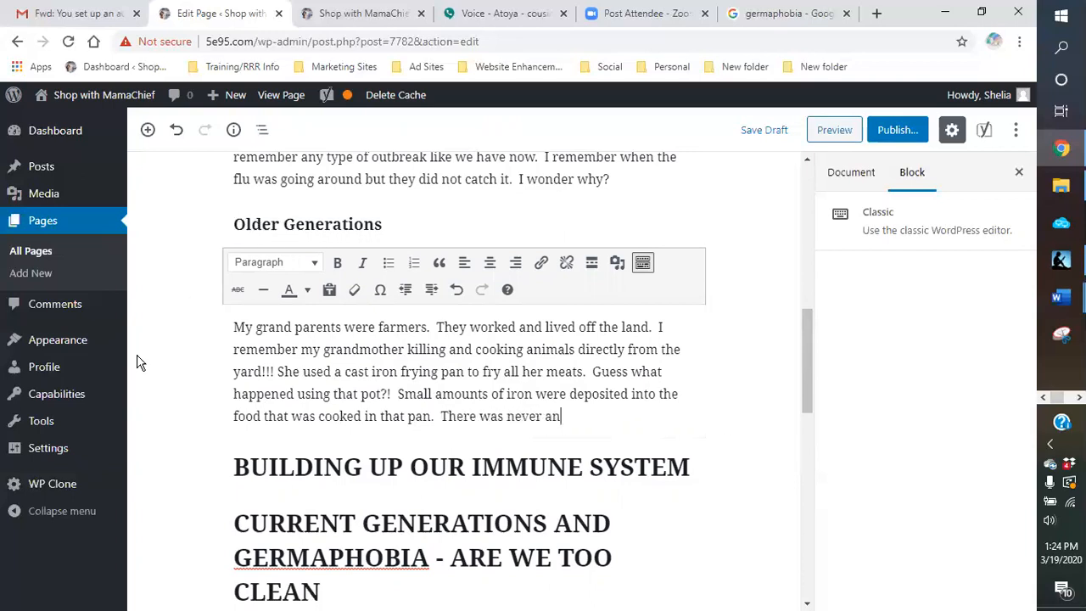
text( issue with our pa)
Step: Begin a new sentence in the same paragraph with "There was never an issue with the older generations"
key(BackSpace)
key(BackSpace)
text(grand)
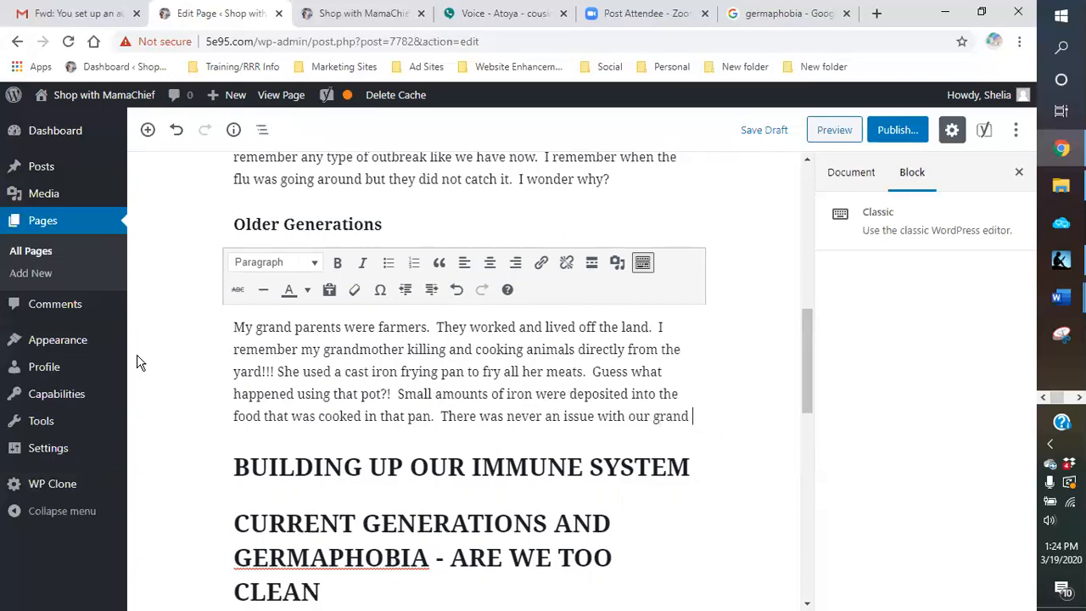
key(ctrl+BackSpace)
key(ctrl+BackSpace)
text(the older generations)
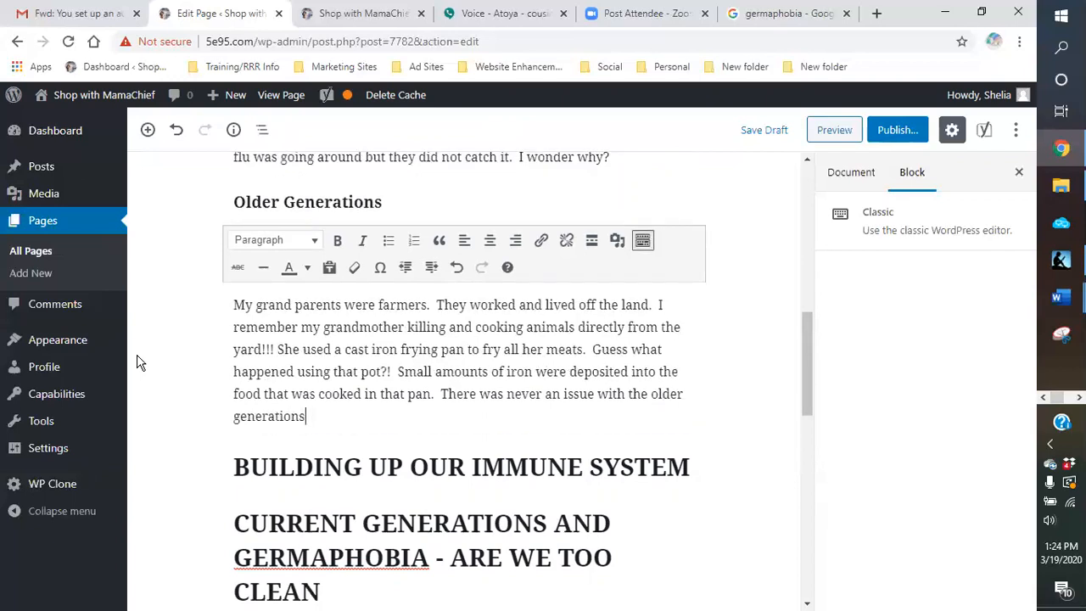
text(, at least in my family)
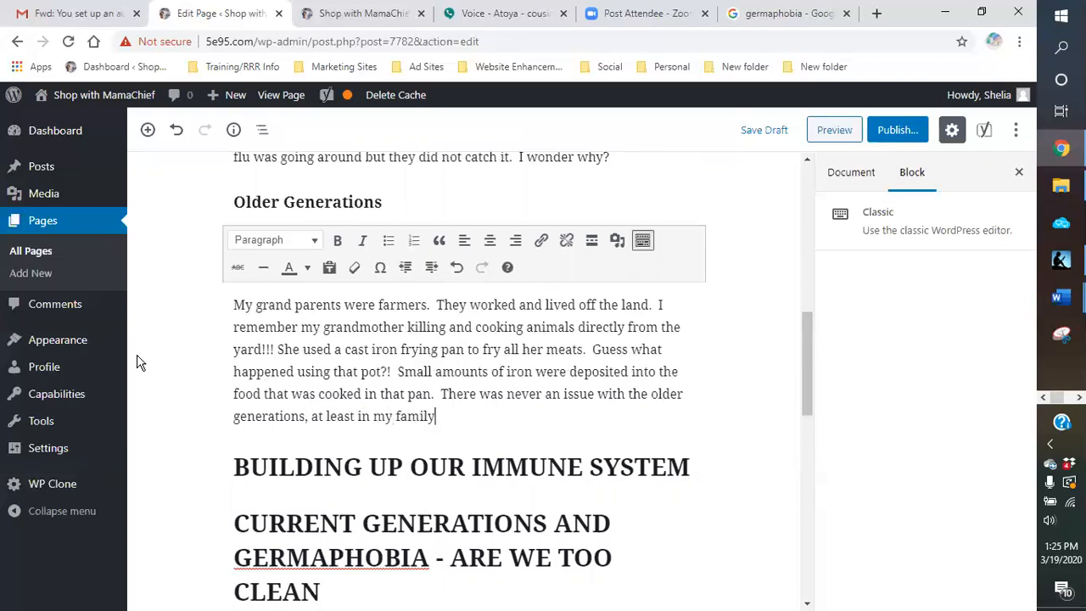
text(, suffere)
Step: Complete the sentence about older generations with ", at least in my family, suffering from iron deficiency."
key(BackSpace)
text(ing from )
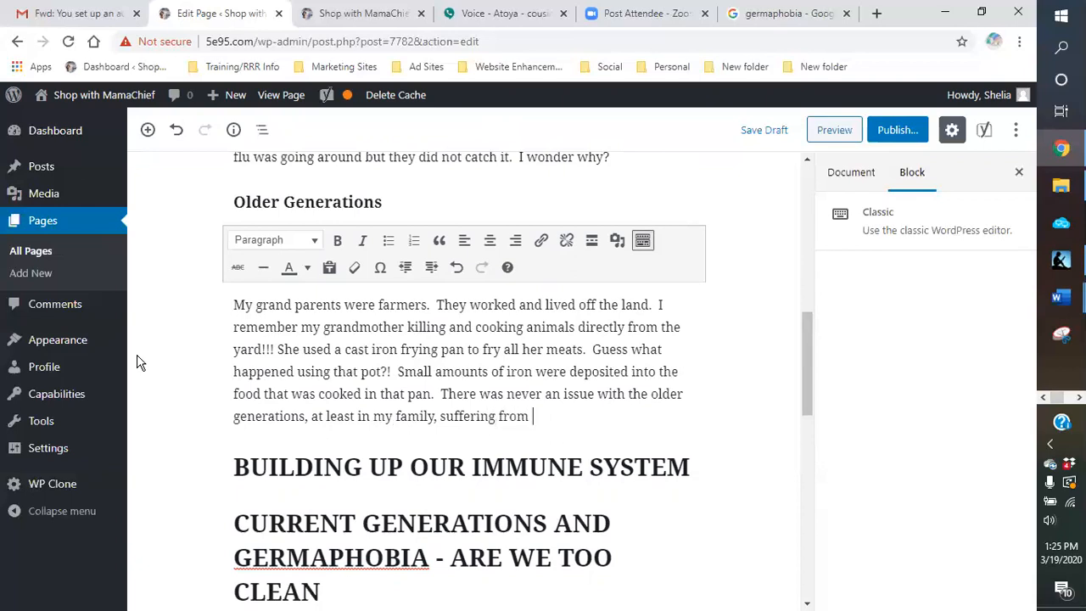
text(iron deficiency. )
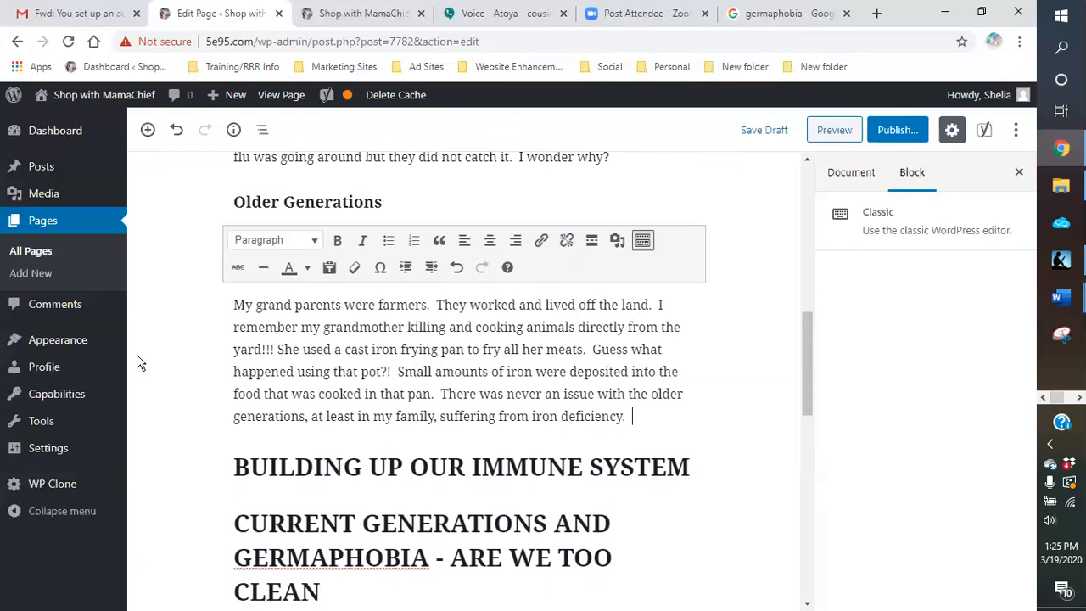
text( They al)
text(ways )
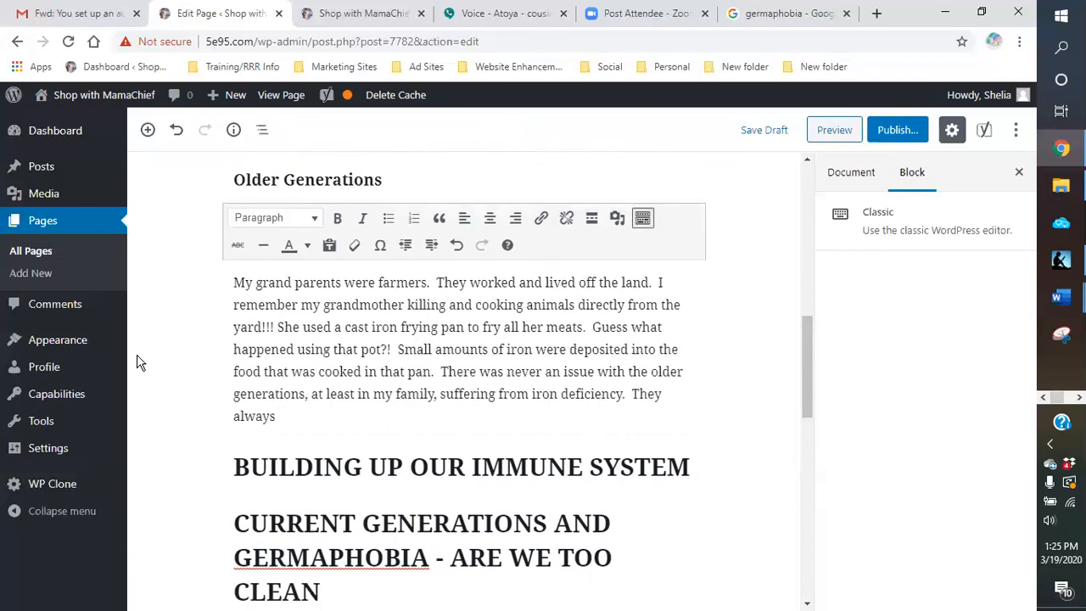
text(got their iron from)
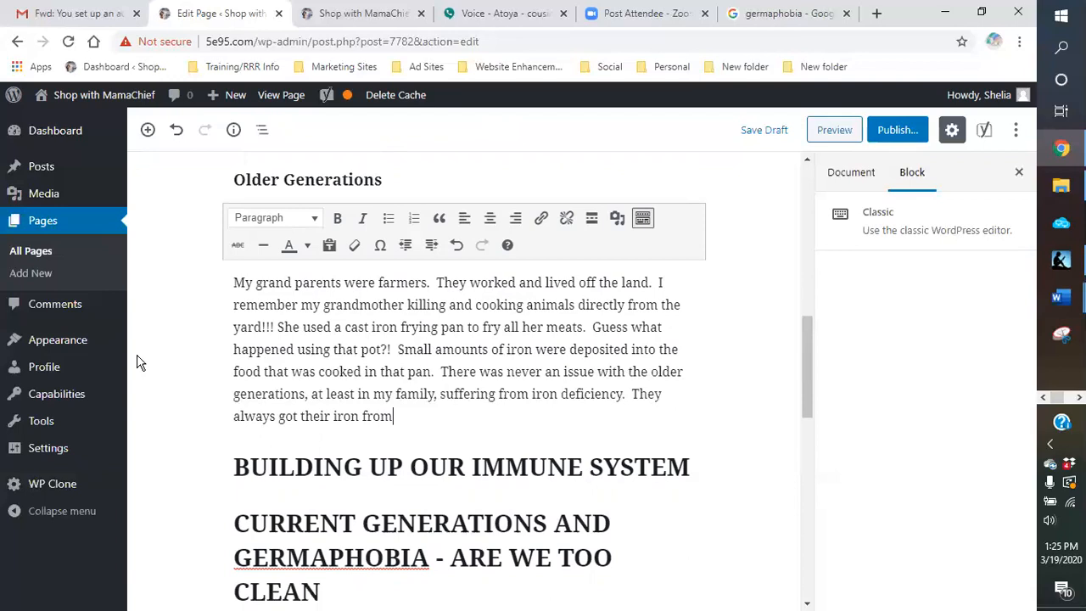
text( their food and litte)
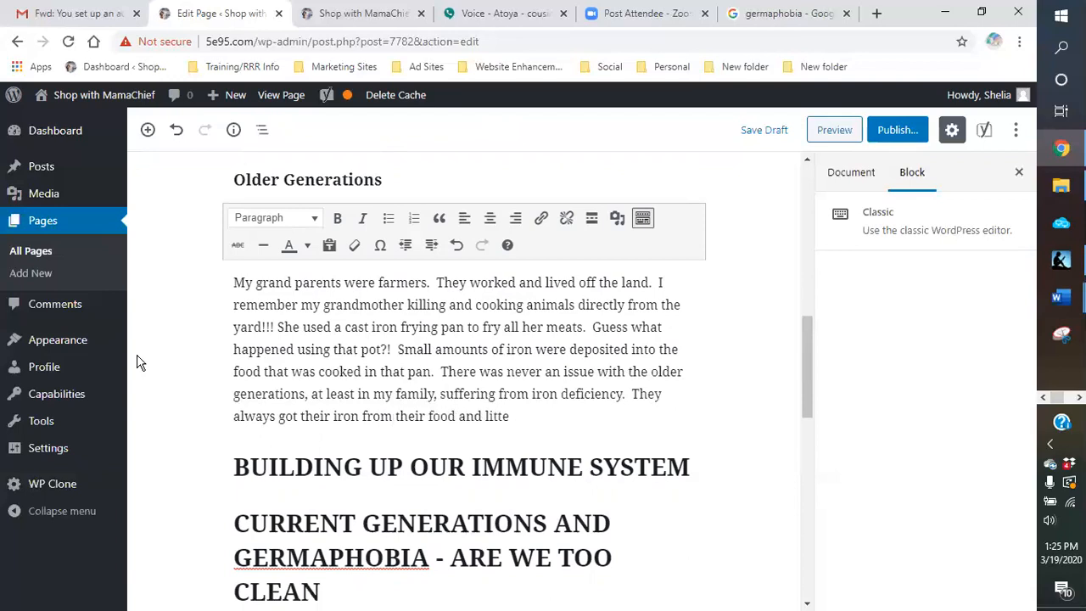
text(reraly from)
Step: Complete the sentence about getting iron from food with "and literally from their cooking utensils."
key(BackSpace)
key(BackSpace)
key(BackSpace)
key(BackSpace)
key(BackSpace)
key(BackSpace)
text(ly from their coo)
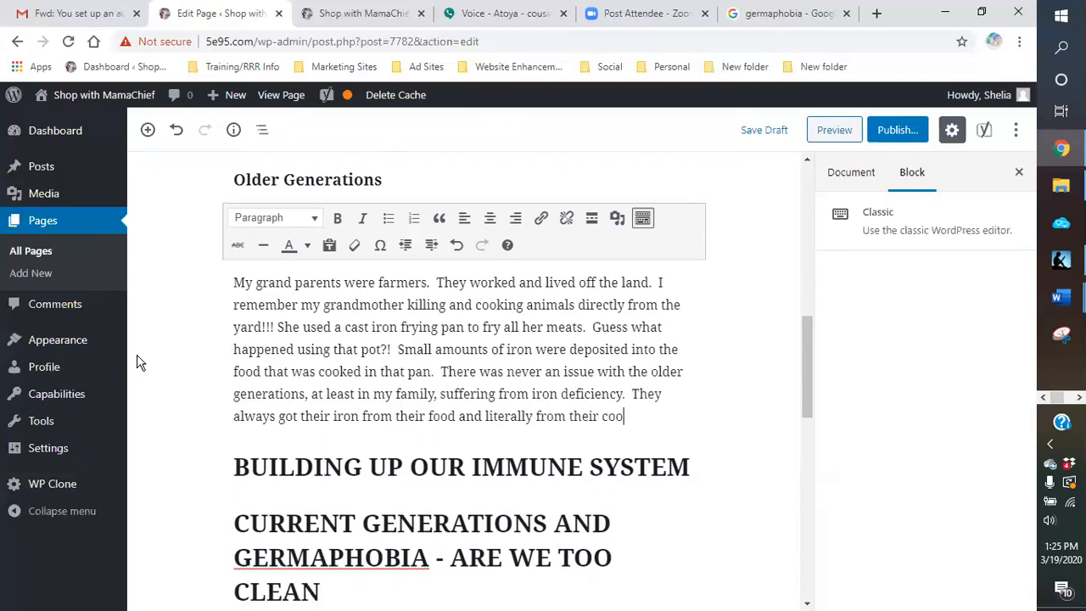
text(king utin)
key(BackSpace)
key(BackSpace)
text(ensils.)
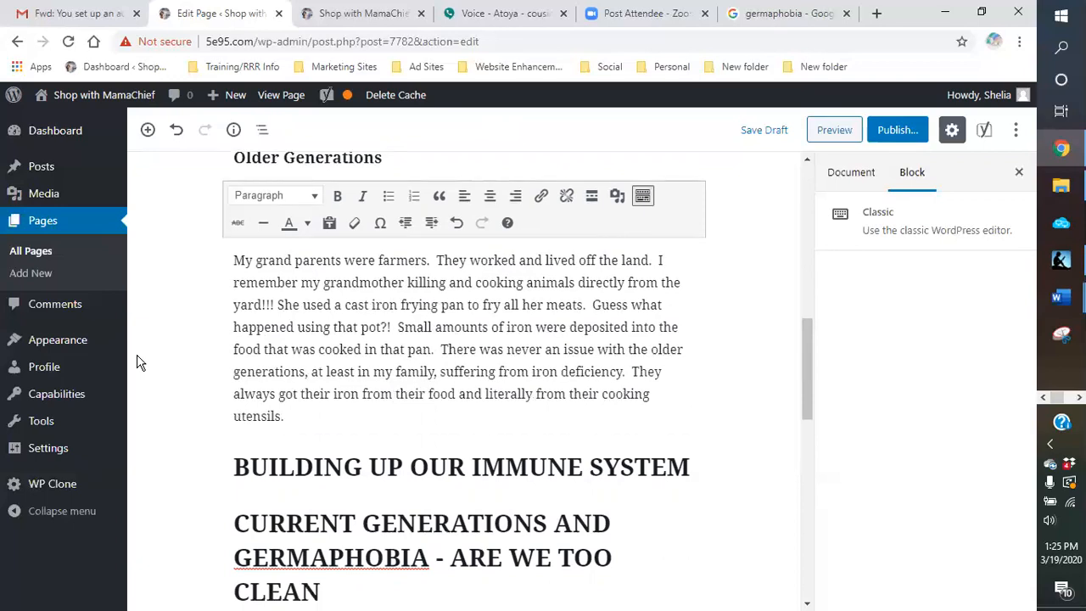
Step: Start a second paragraph under Older Generations with "Living off the land also enabled them to live a healthier lifestyle."
key(Return)
text(Liv)
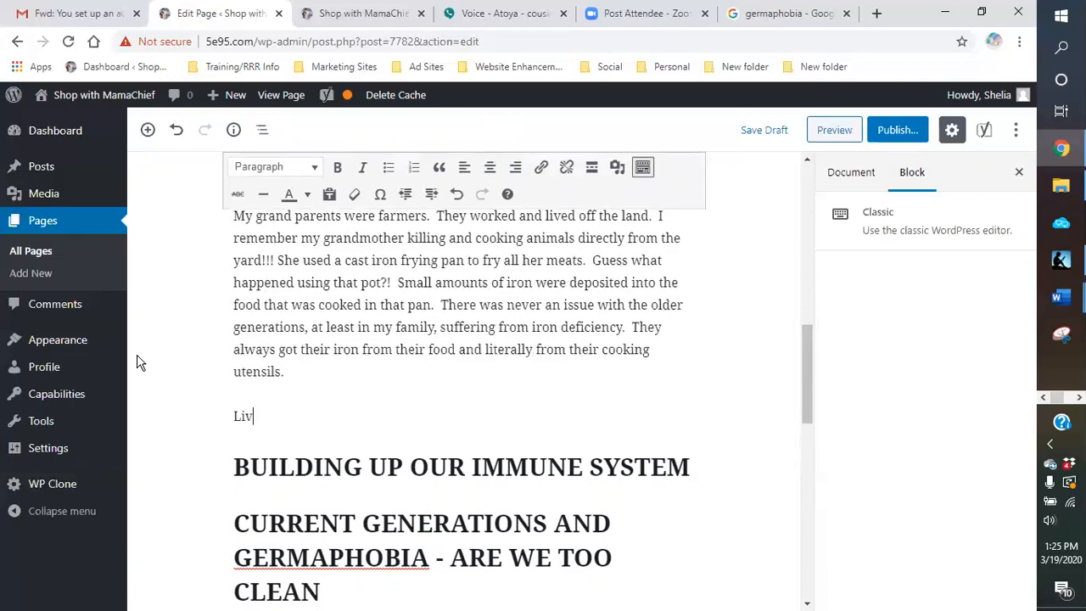
text(ing off the land also enabled them to live a heal)
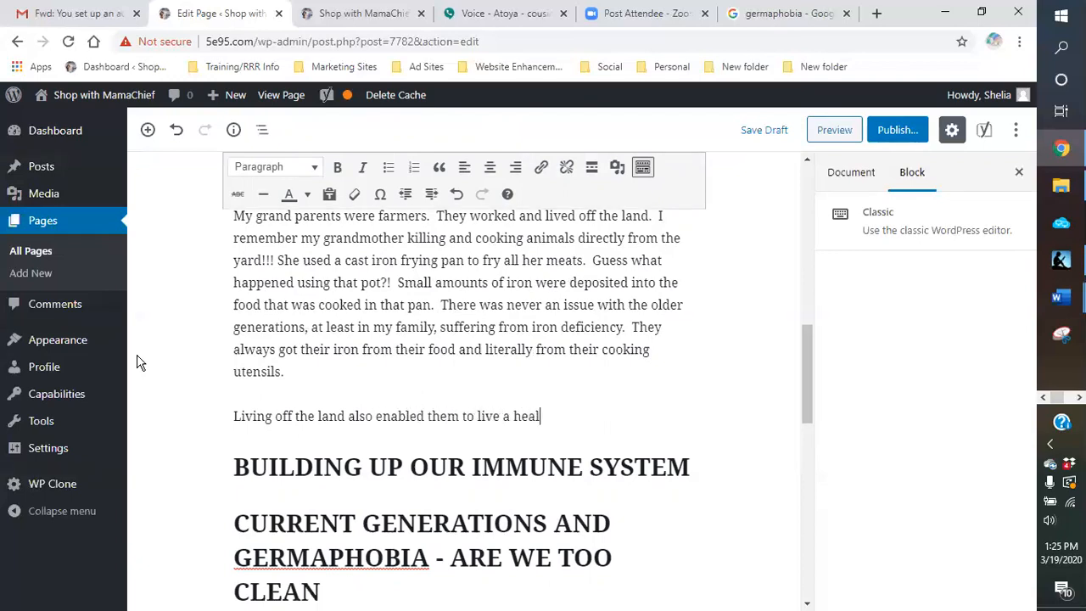
text(thier lifestyle. )
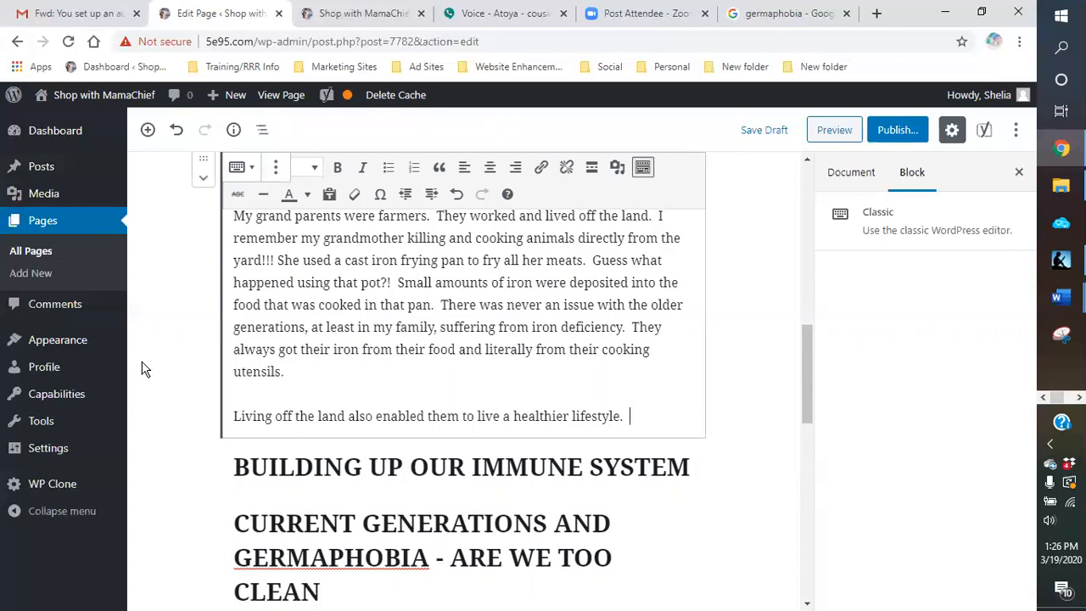
text(Ger)
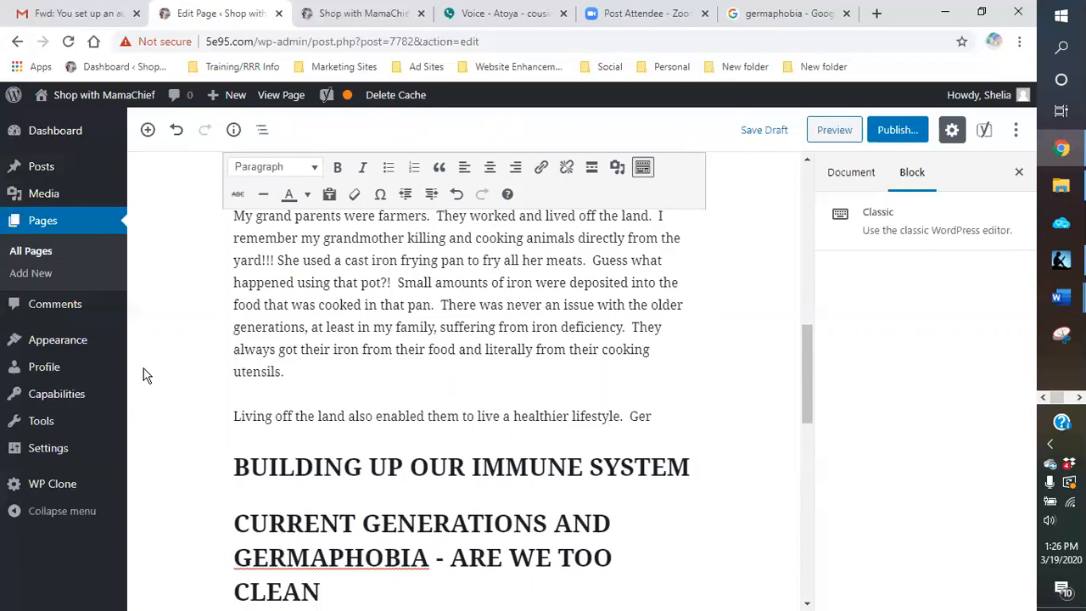
text(aphobia)
Step: Begin the second sentence of the new paragraph with "Germaphobia today would not allow"
key(BackSpace)
key(BackSpace)
key(BackSpace)
Step: Continue the germaphobia sentence with "for eating fresh veggies"
key(BackSpace)
key(BackSpace)
key(BackSpace)
text(mapho)
text(bia)
text( today would )
text(not allow)
text( fdor)
key(BackSpace)
key(BackSpace)
key(BackSpace)
text(or gett)
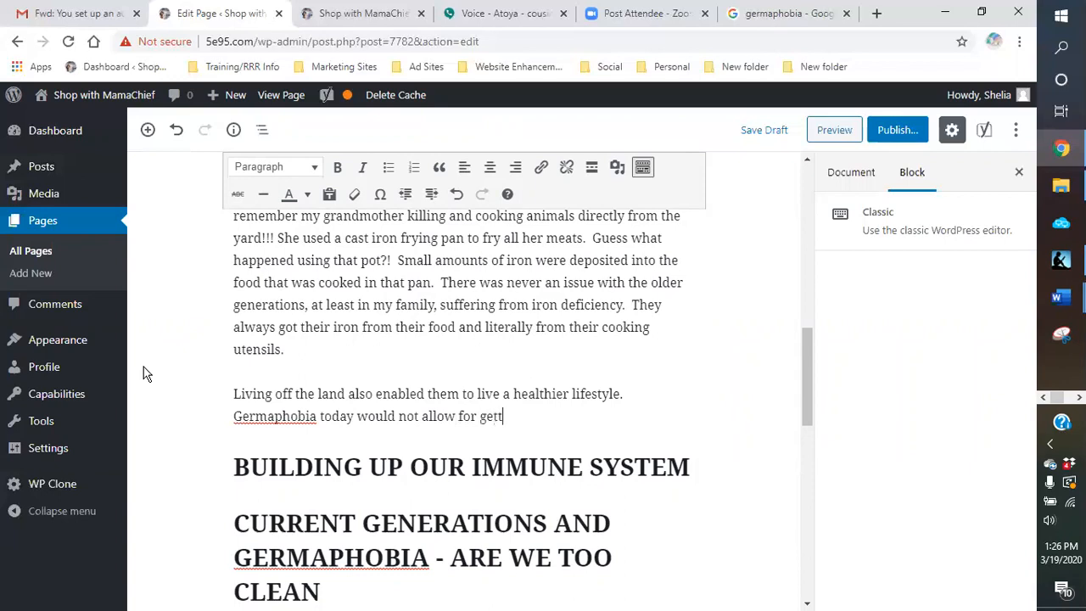
text(ing fresh be)
key(BackSpace)
key(BackSpace)
key(BackSpace)
key(BackSpace)
key(BackSpace)
key(BackSpace)
key(BackSpace)
key(BackSpace)
key(BackSpace)
key(BackSpace)
key(BackSpace)
key(BackSpace)
key(BackSpace)
key(BackSpace)
key(BackSpace)
text(eating fresh veggies )
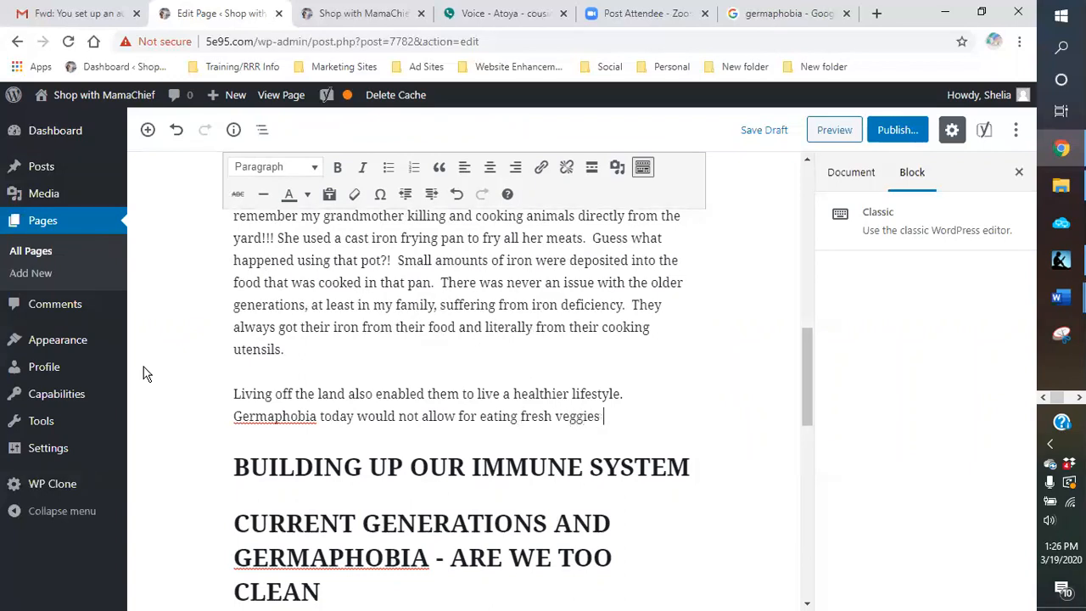
text(straight from t)
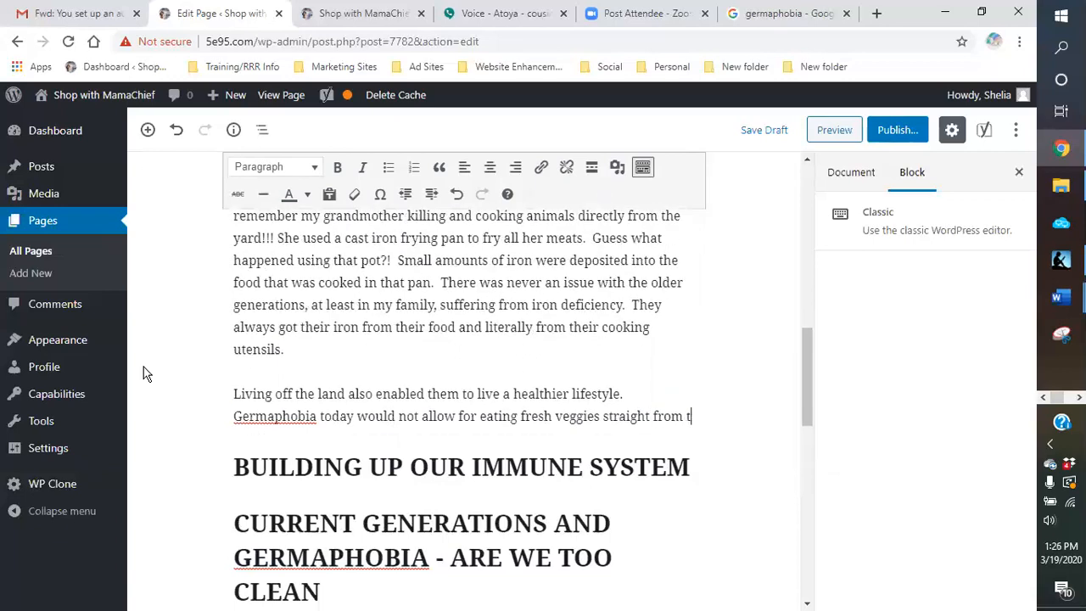
text(he garden)
text(.)
Step: Complete the fresh veggies sentence with "straight from the field."
key(BackSpace)
key(BackSpace)
key(BackSpace)
key(BackSpace)
key(BackSpace)
key(BackSpace)
key(BackSpace)
text(field.)
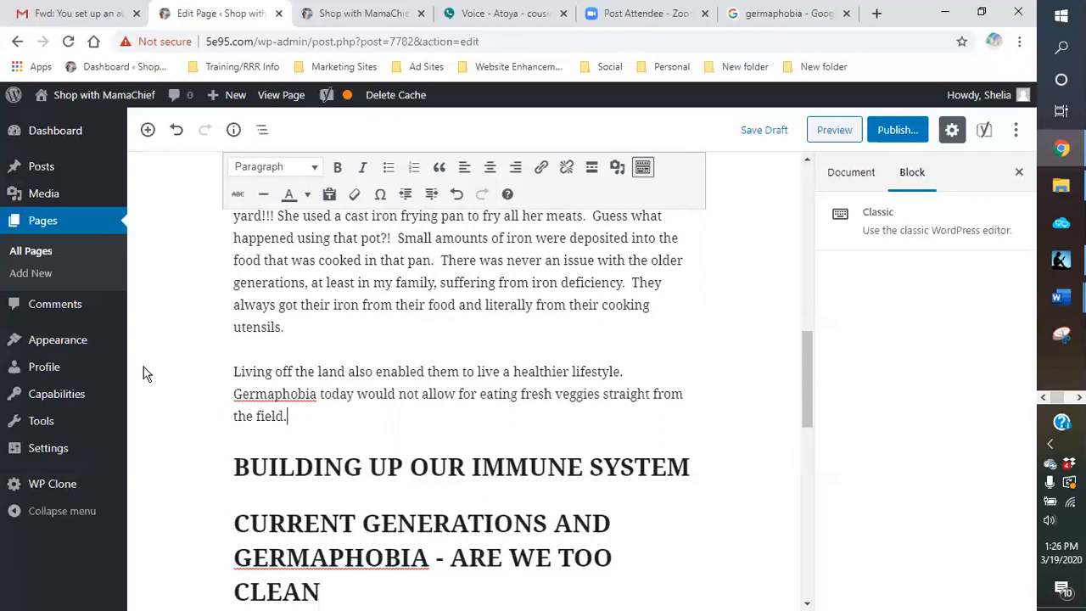
text(  You would nee)
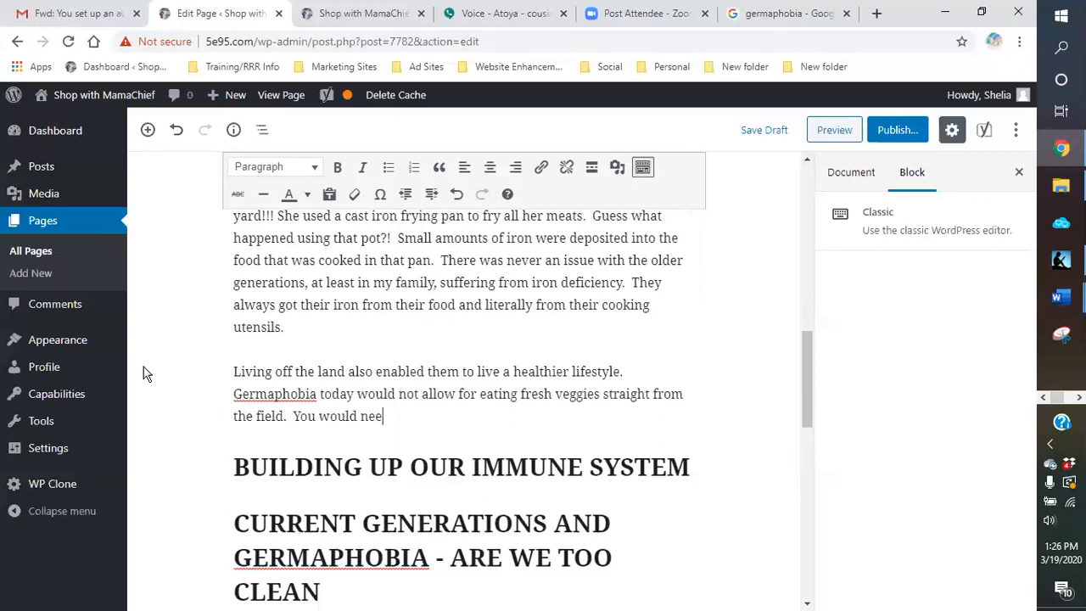
text(d to come)
Step: Begin the next sentence with "You would need to bring them inside and wash them"
key(BackSpace)
key(BackSpace)
key(BackSpace)
key(BackSpace)
key(BackSpace)
text(bring them inside and wash them ther)
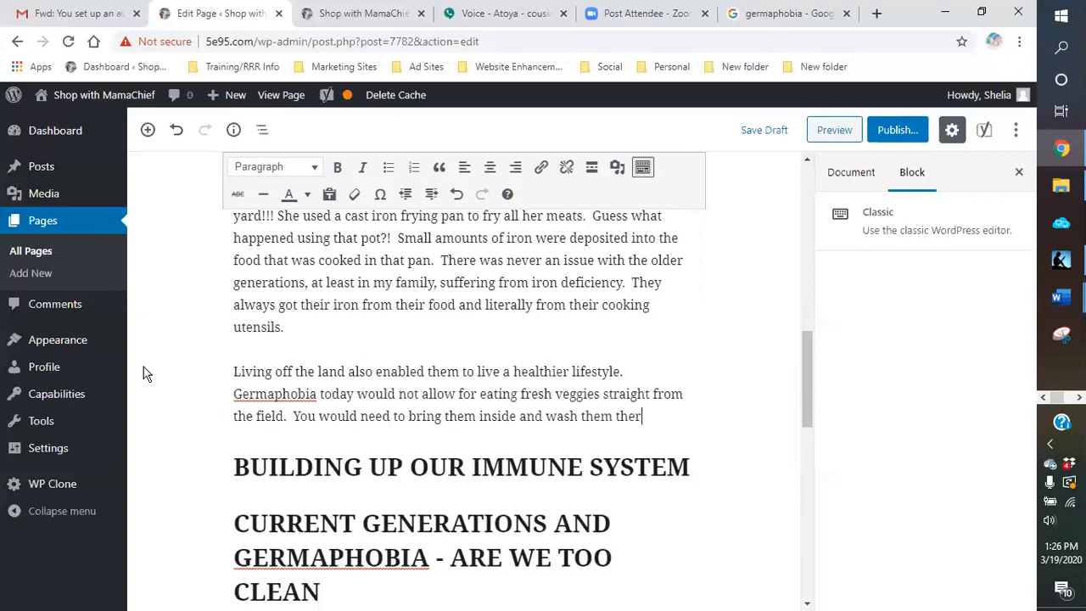
text(oughly)
Step: Add the word "thoroughly" after "wash them", spelled correctly
key(BackSpace)
key(BackSpace)
key(BackSpace)
text(o)
key(BackSpace)
key(BackSpace)
key(BackSpace)
key(BackSpace)
key(BackSpace)
key(BackSpace)
text(oooughly and possi bly)
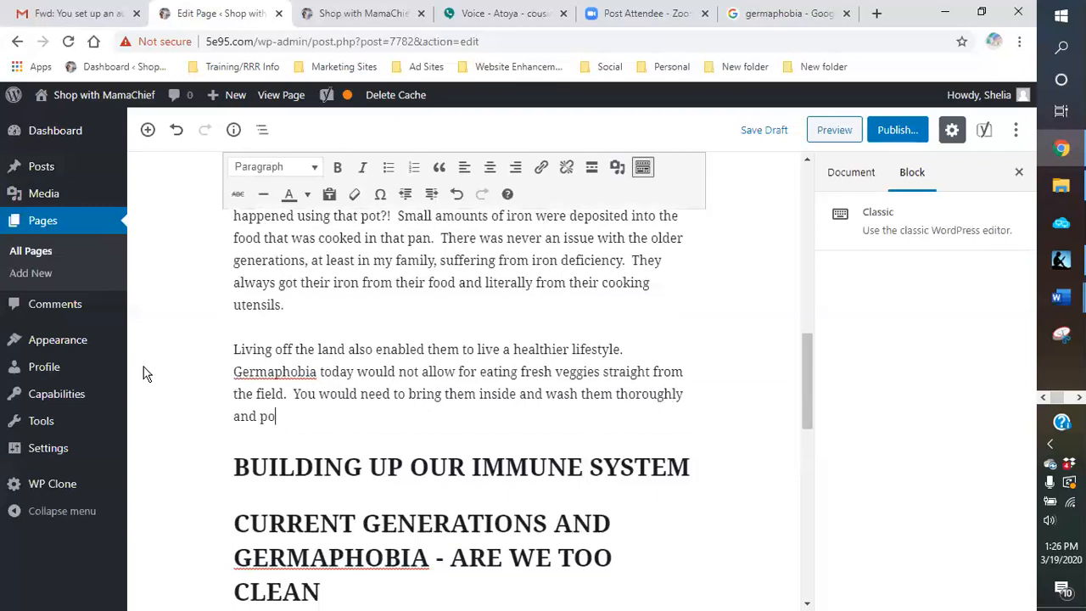
Step: Finish the sentence about washing fresh veggies with "and possibly remove the peelings."
key(BackSpace)
key(BackSpace)
key(BackSpace)
key(BackSpace)
text(bly )
text(remove the)
text( peee)
key(BackSpace)
text(lings. NO )
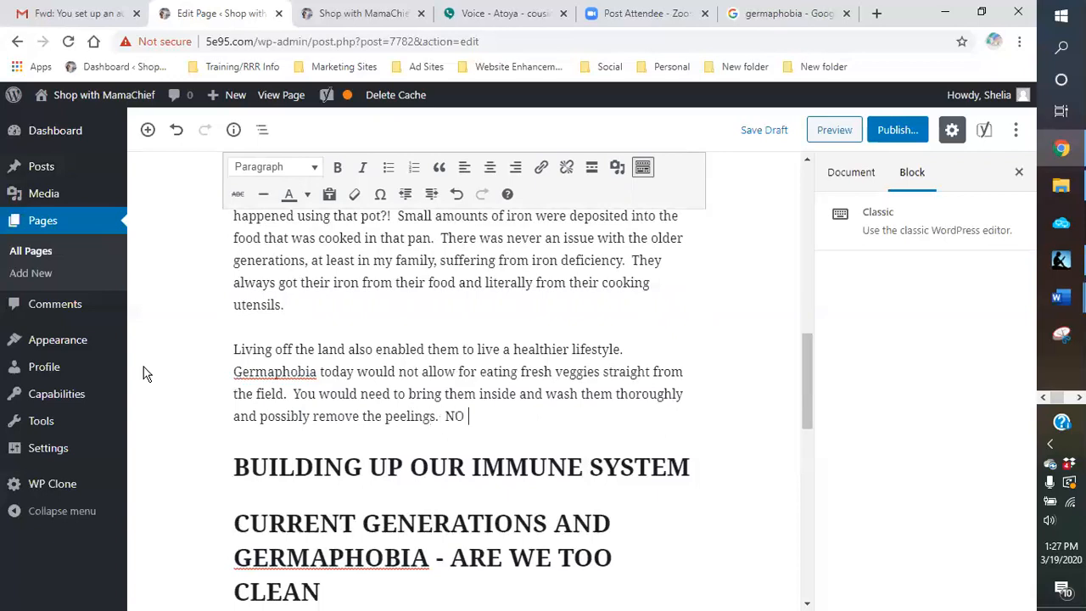
text(dirt )
text(was)
text(ll be )
text(alled)
Step: Add the sentence "NO dirt will be allowed to be consumed." after the peelings sentence
key(BackSpace)
key(BackSpace)
text(owed to be )
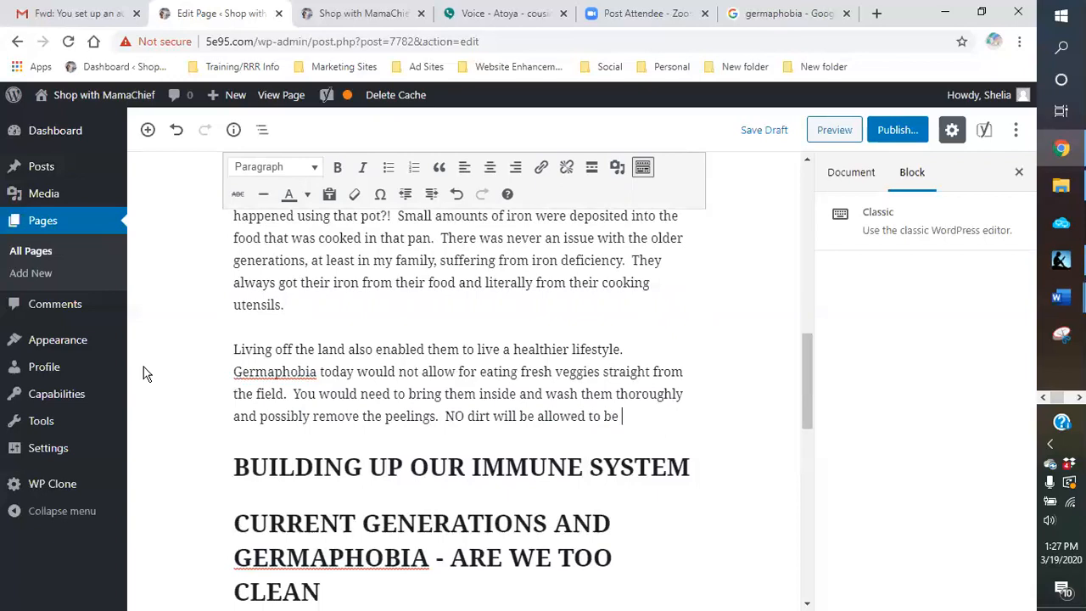
text(consumed.  W)
text(ell,)
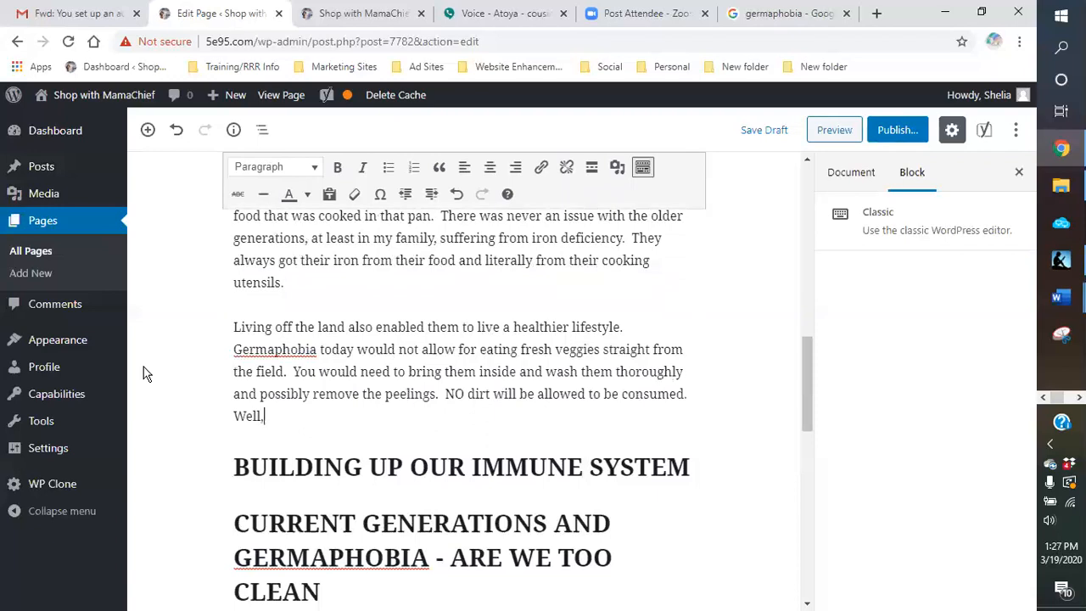
text( I remember eating )
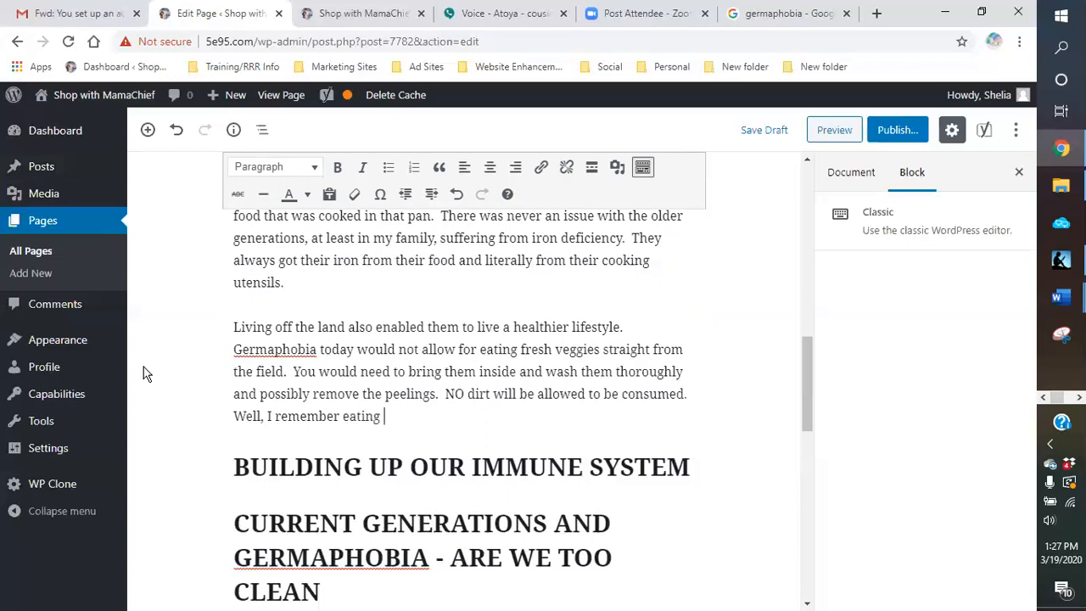
text(cucumbers right off the vine)
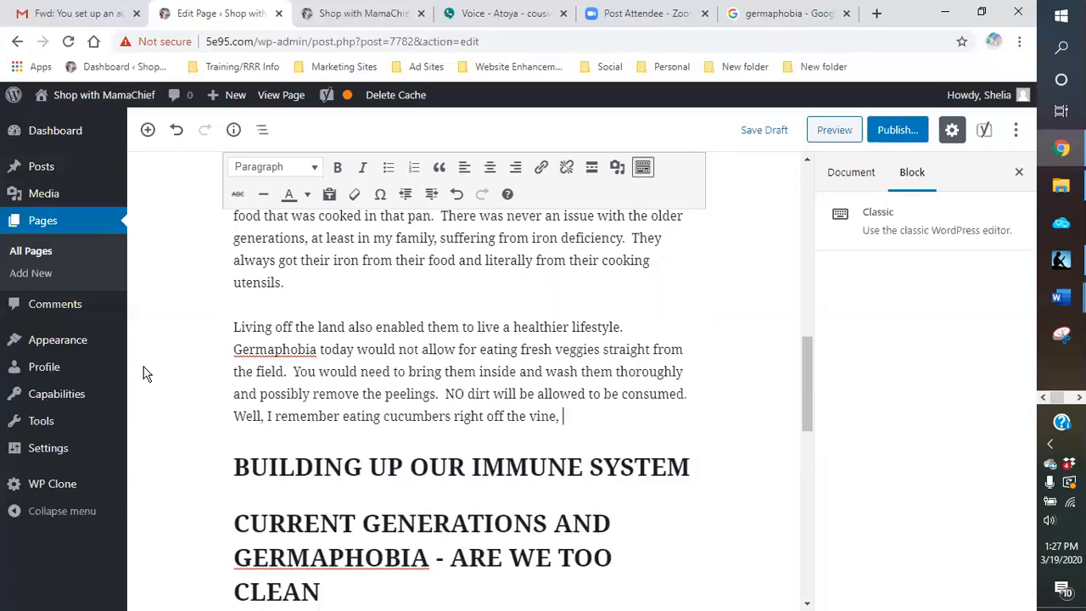
text(.  Just wiped them off on my )
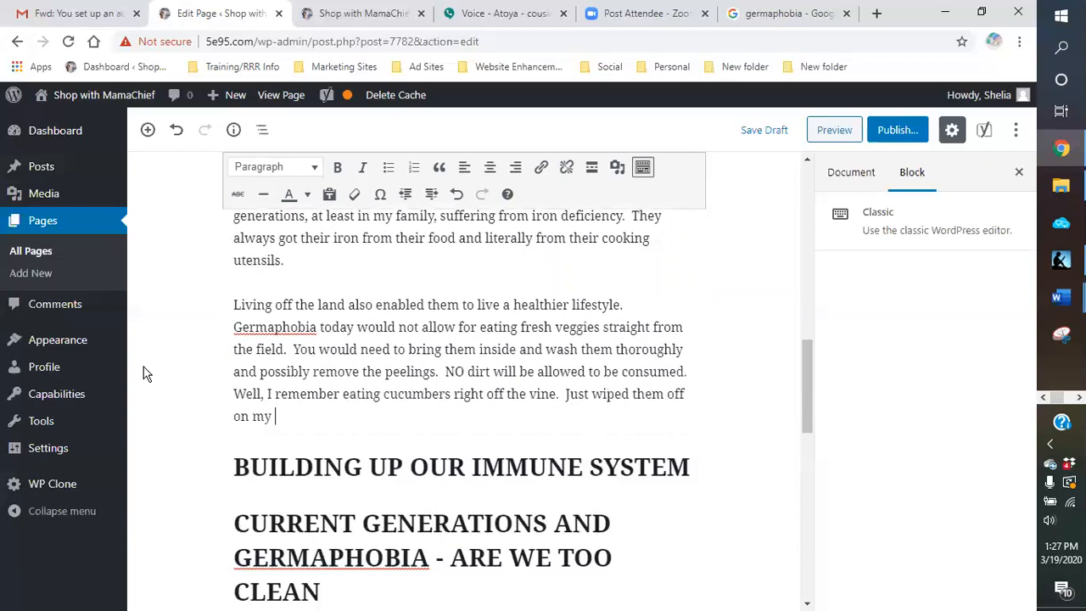
text(pants, remo)
Step: End the cucumber sentence and add "Just wiped them off on my pants, removed the tips with my hands and munched away."
text(ve)
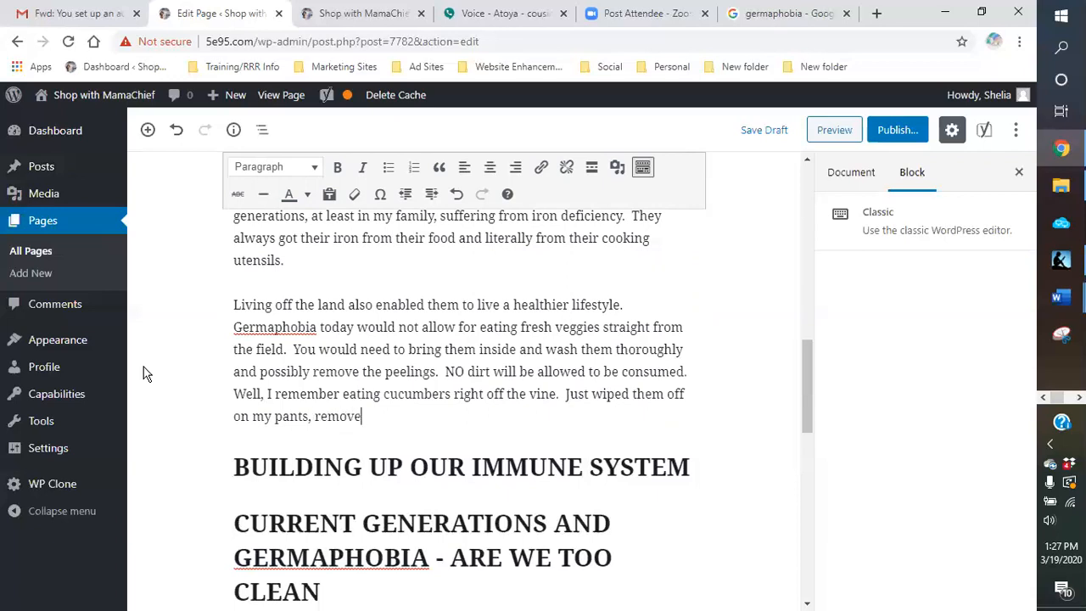
text(d the tips with my hands and )
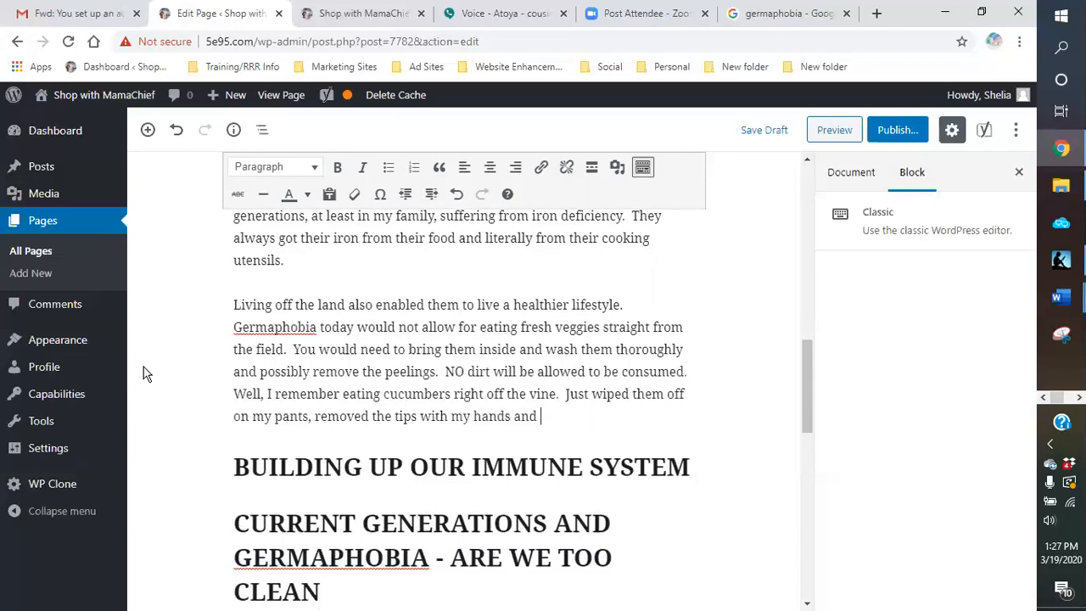
text(munched away.)
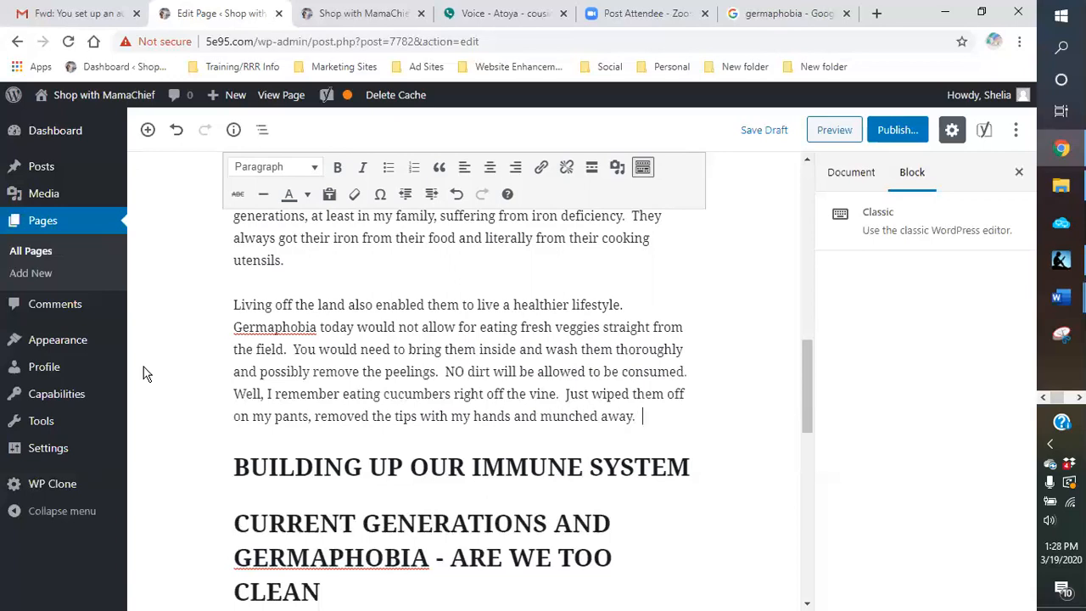
Step: End the paragraph with "Cannot do that today with all the pesticides and chemicals found in the soil."
click(144, 373)
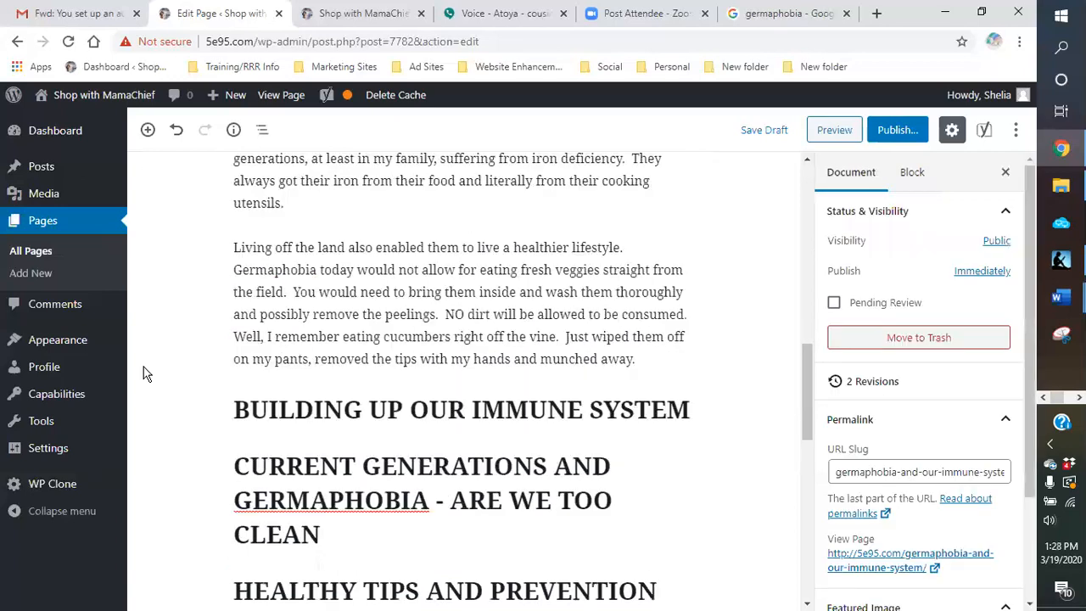
click(669, 358)
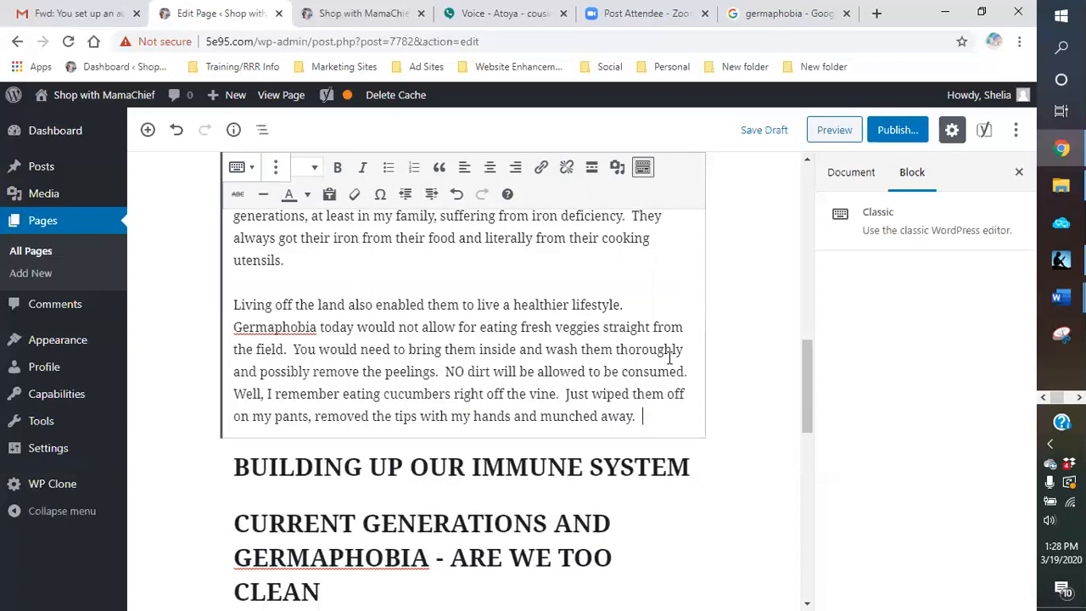
text(Cannot do )
text(that today with)
text( all the pest)
text(icides and che)
text(mc)
key(BackSpace)
text(icals )
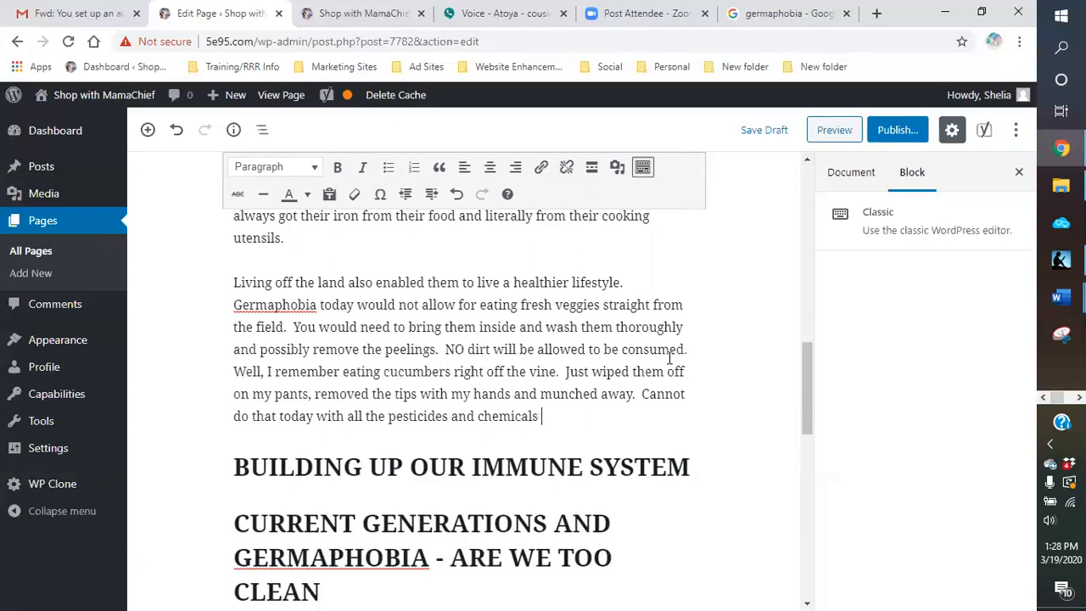
text(found in the soil.)
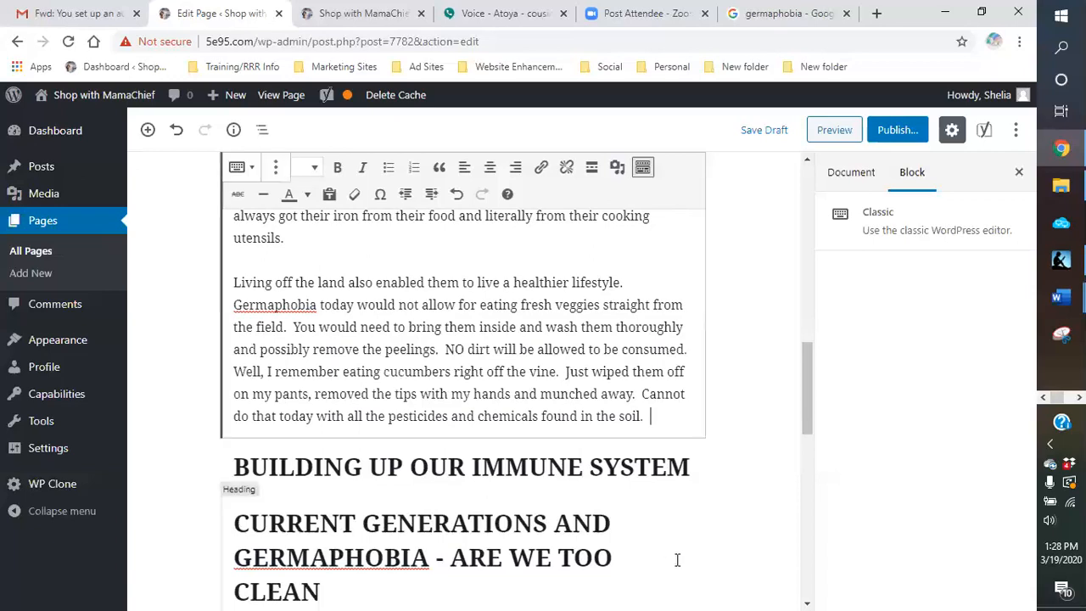
Step: Expand the Yoast SEO analysis for the keyphrase germaphobia and review its listed problems and good results
scroll(492, 365, up, 3)
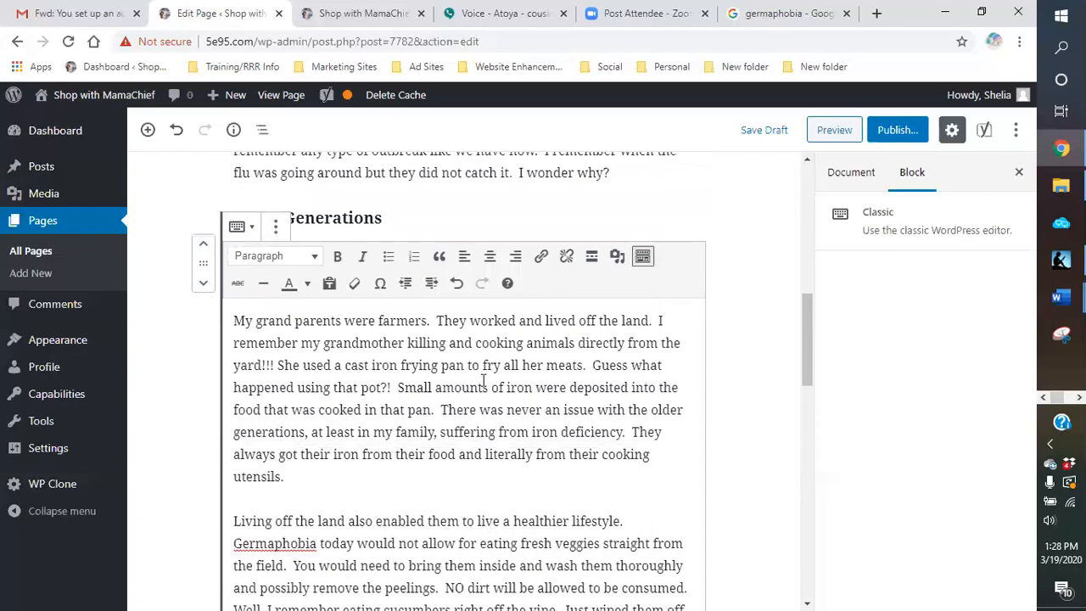
scroll(446, 382, up, 3)
scroll(439, 395, down, 12)
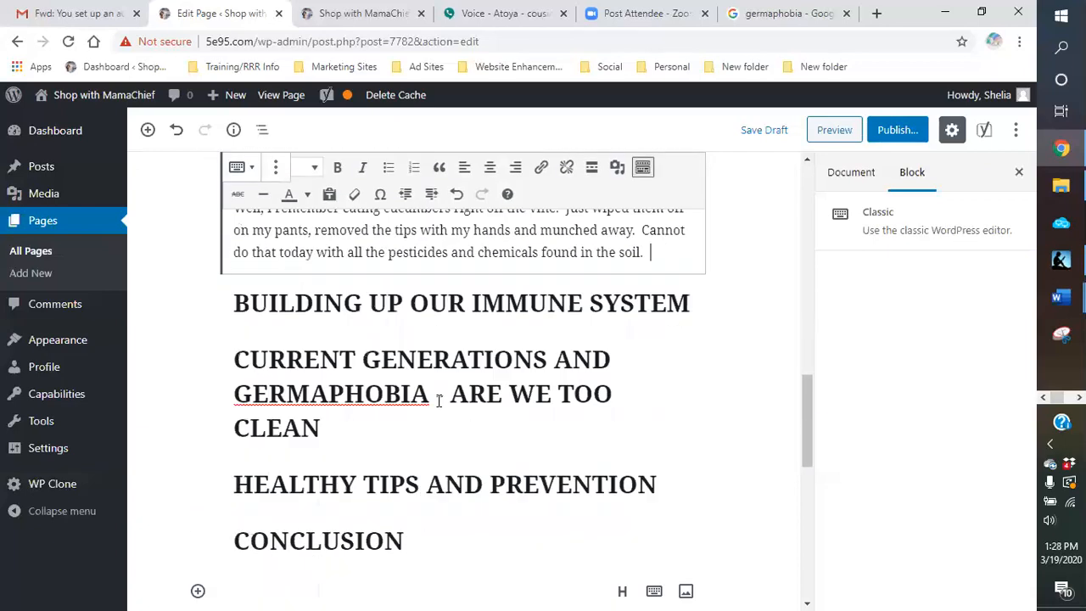
scroll(358, 326, down, 1)
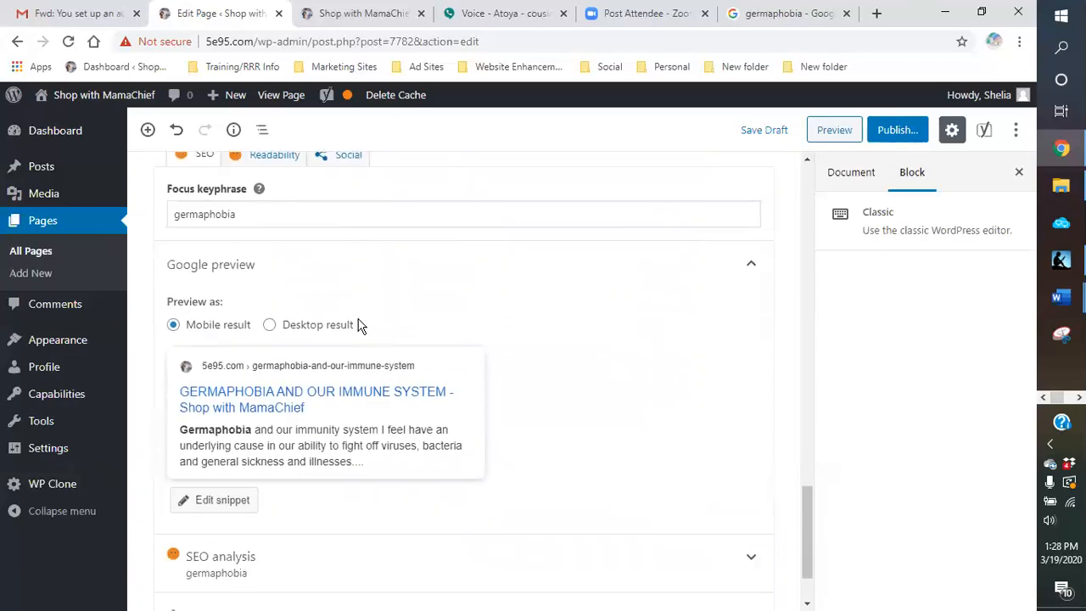
scroll(254, 309, up, 3)
scroll(302, 419, down, 4)
click(342, 473)
scroll(351, 458, down, 3)
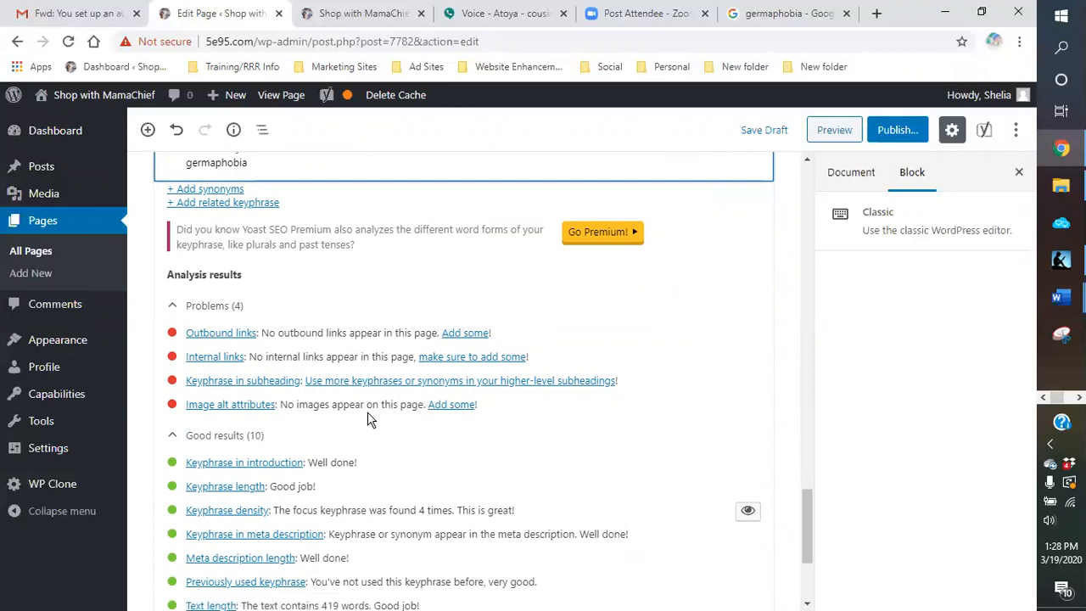
scroll(368, 417, up, 4)
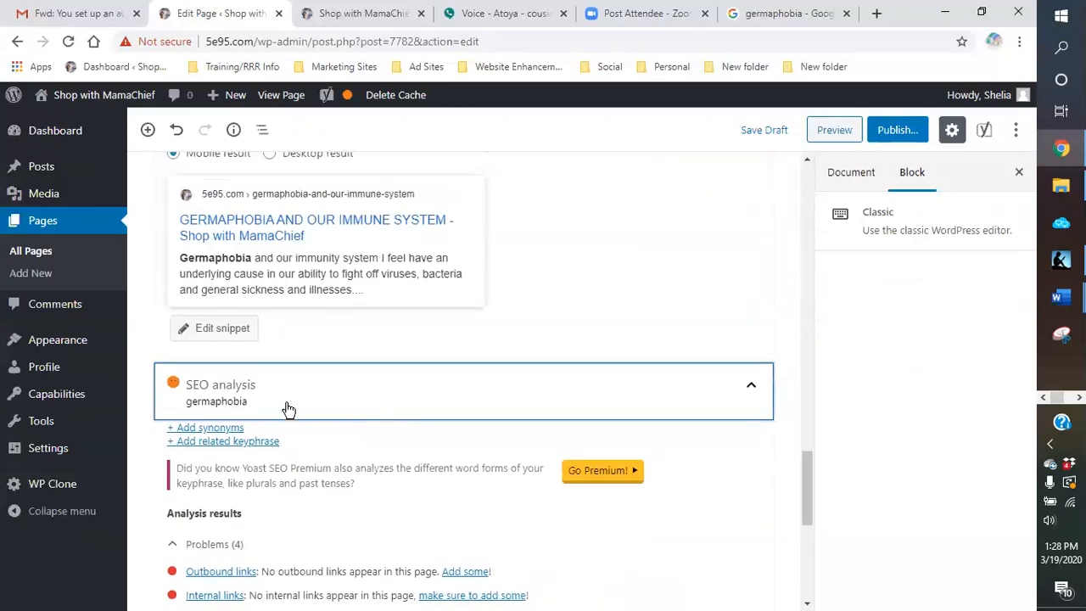
scroll(291, 426, down, 3)
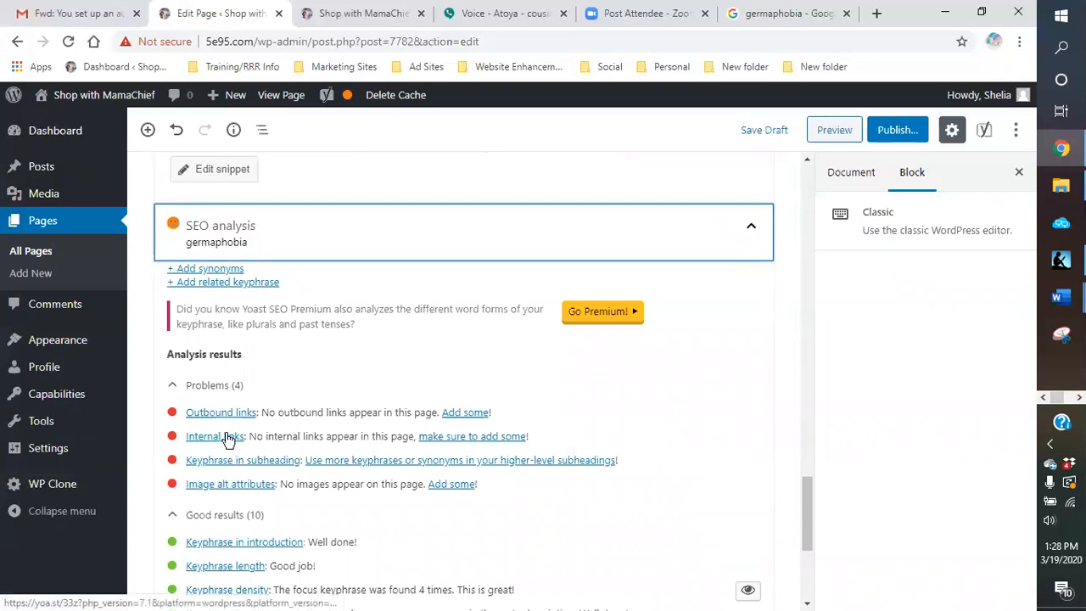
scroll(280, 437, up, 4)
scroll(285, 427, down, 1)
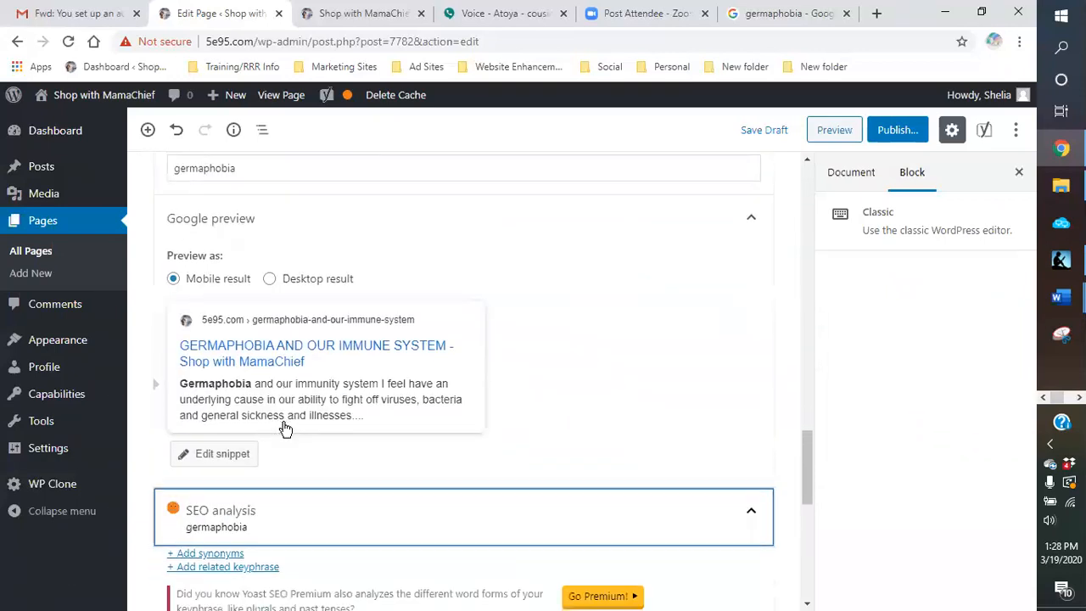
Step: Open the Yoast readability analysis and highlight the consecutive sentences in the text that start with the same word
scroll(273, 386, up, 3)
click(273, 381)
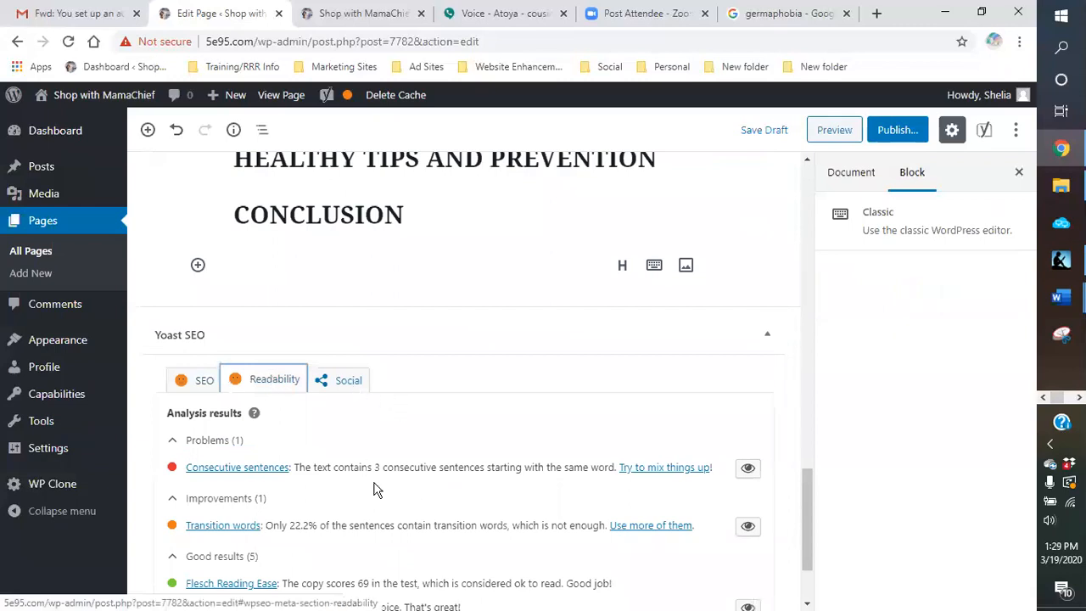
scroll(531, 446, up, 3)
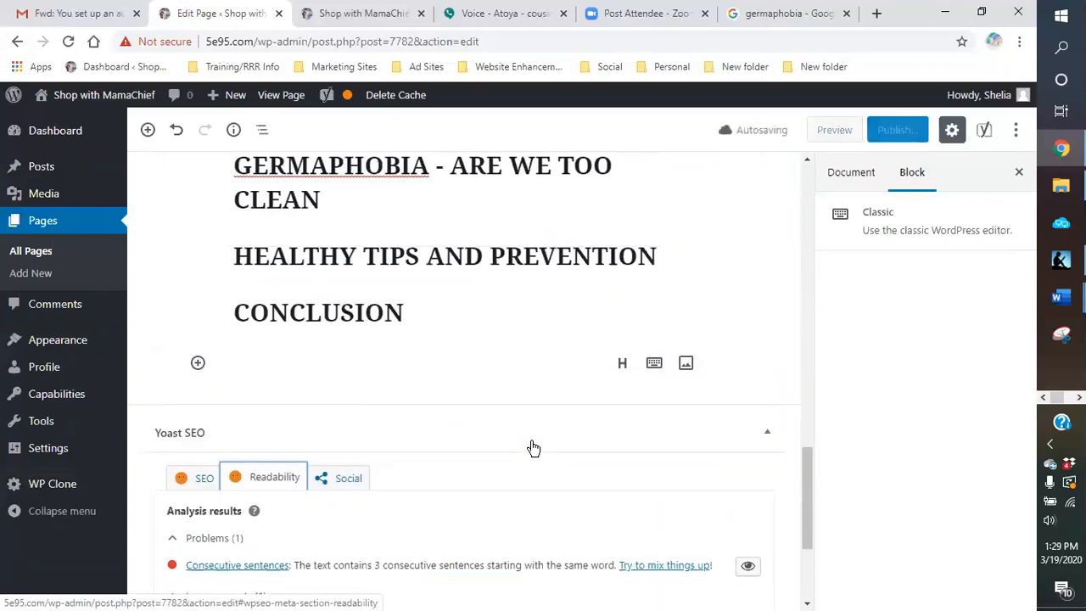
scroll(533, 443, down, 3)
scroll(533, 445, up, 3)
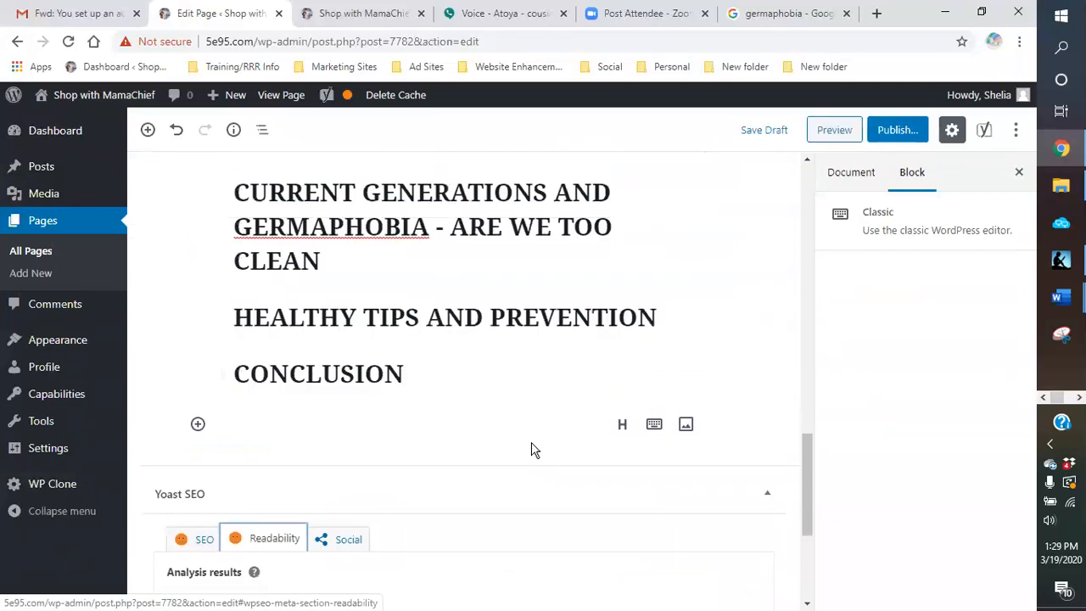
scroll(533, 448, up, 1)
scroll(533, 449, down, 3)
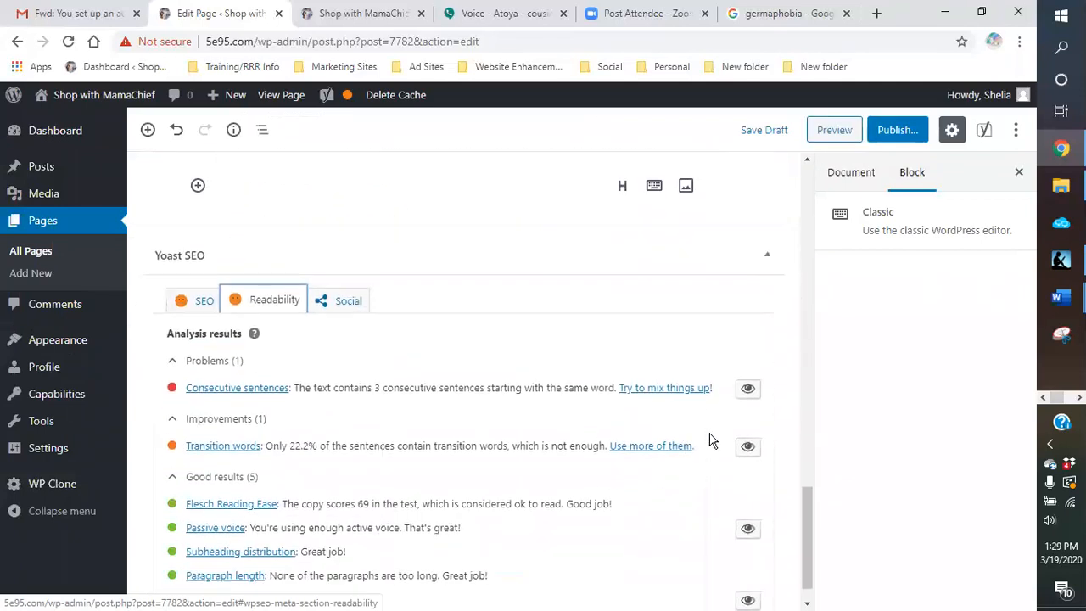
click(747, 388)
scroll(540, 341, up, 5)
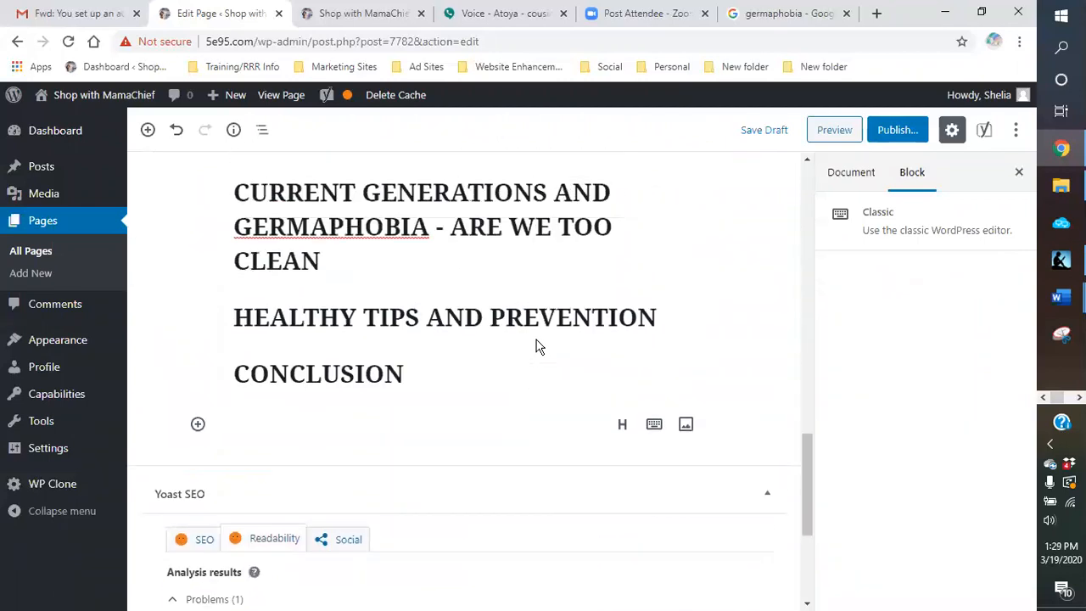
scroll(536, 343, up, 6)
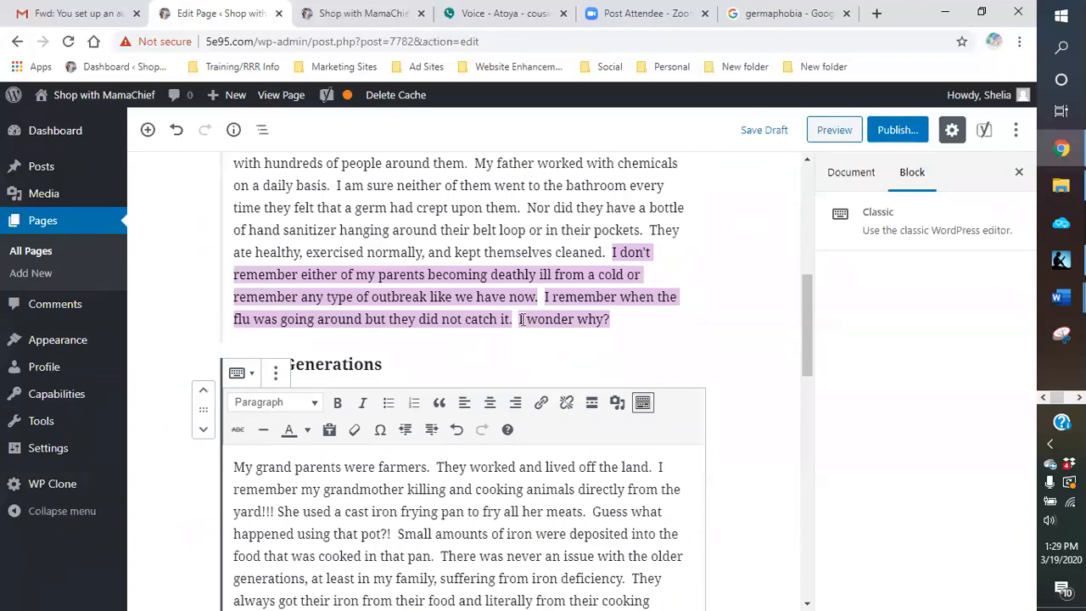
Step: Reword "I wonder why?" at the end of the paragraph above Older Generations to "Makes me wonder why."
click(522, 319)
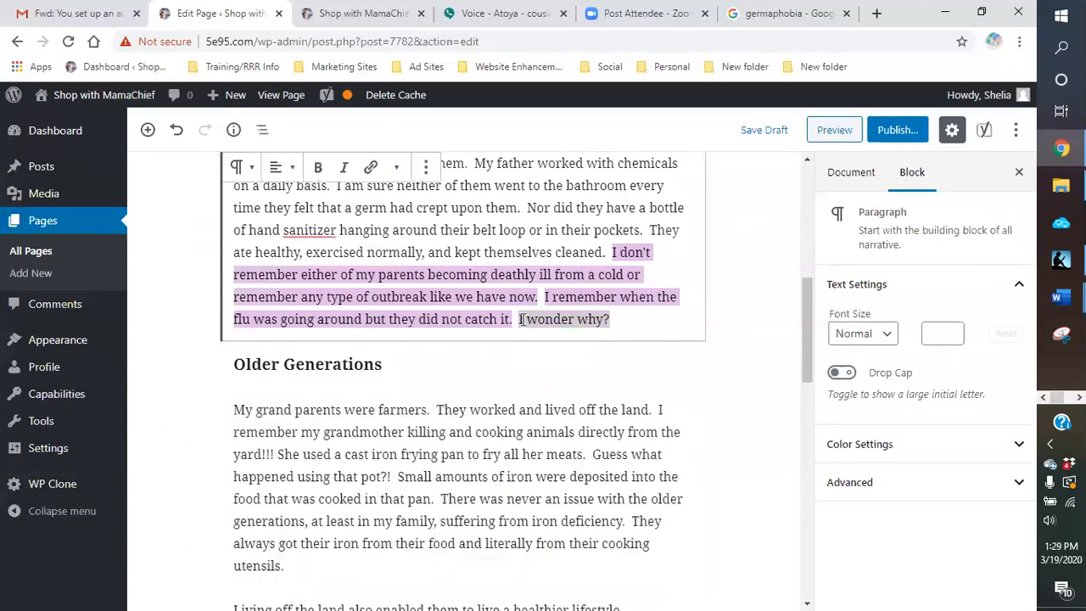
key(Delete)
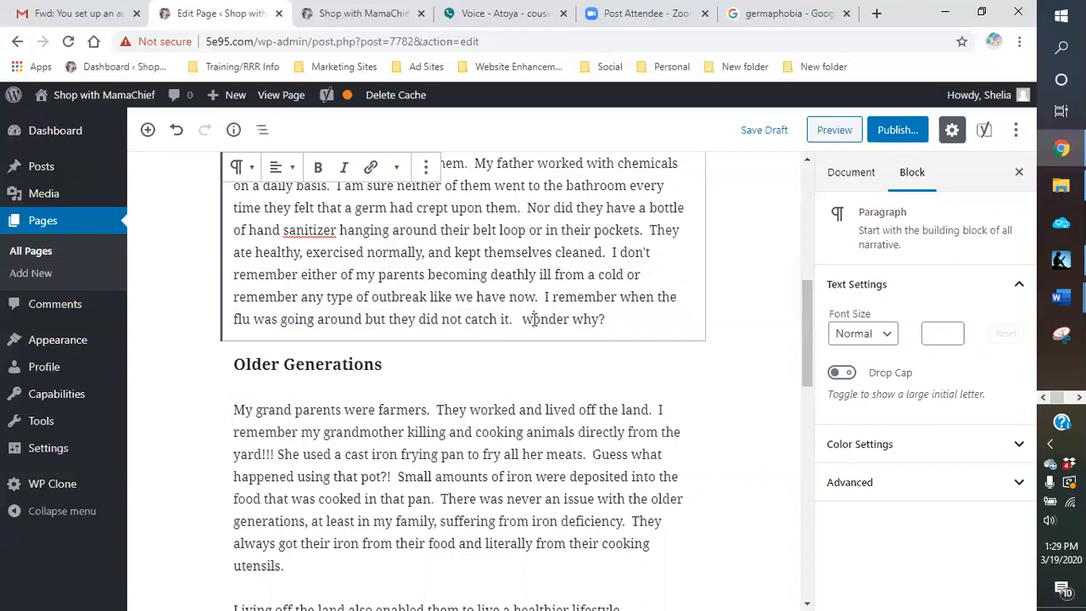
key(Delete)
text(Makes m)
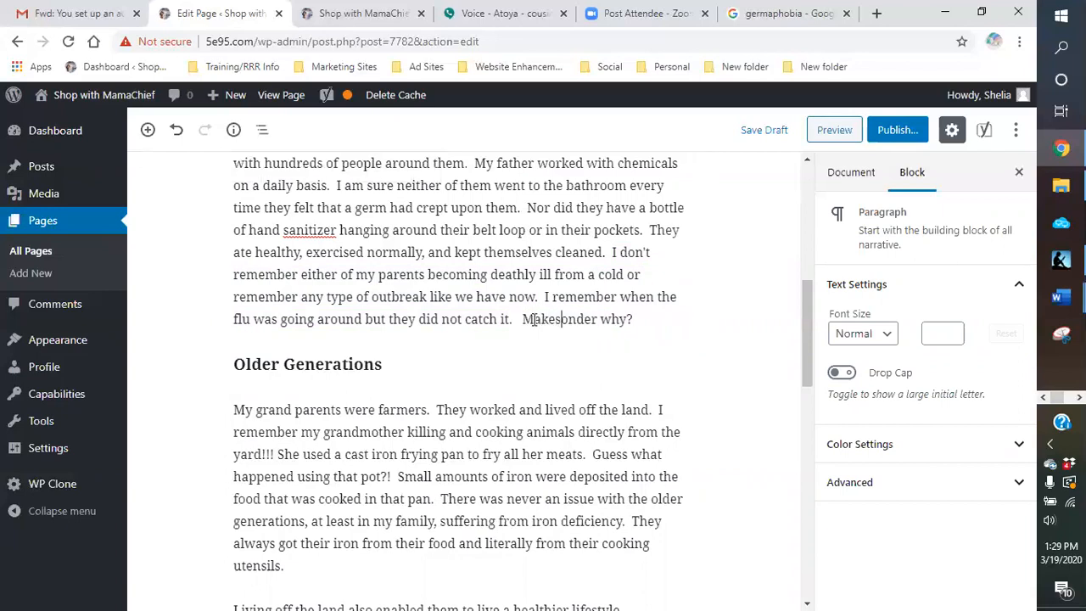
text(e w)
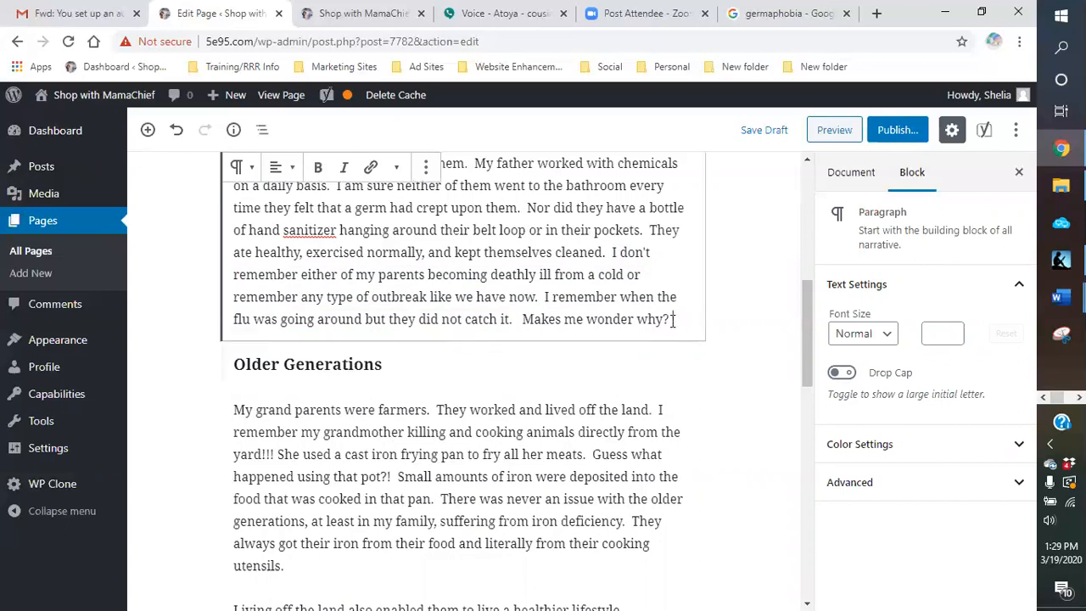
key(BackSpace)
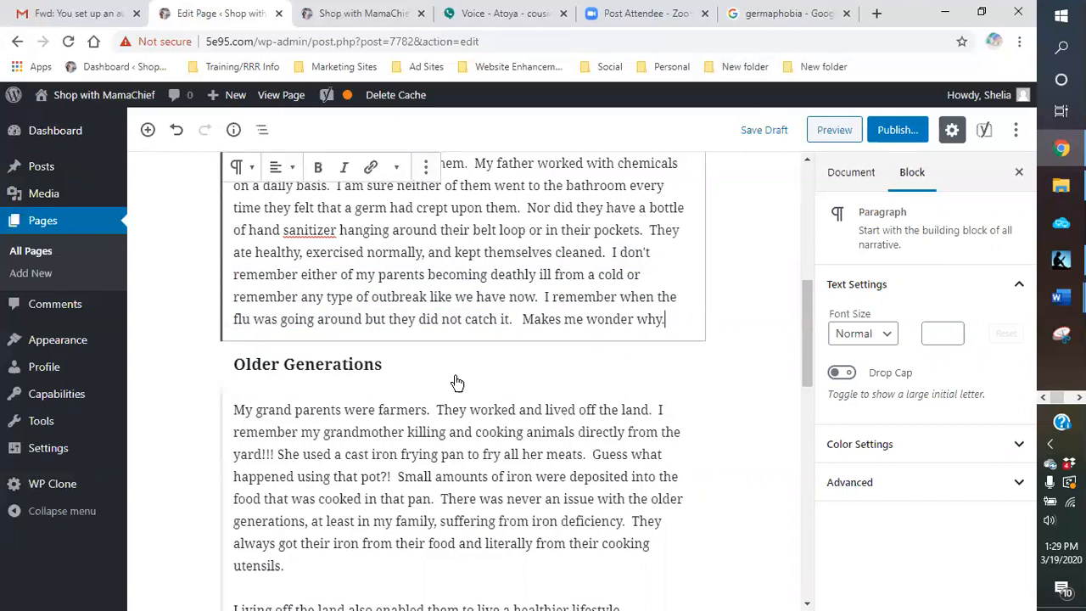
Step: Save the page draft and recheck the Yoast readability analysis results
scroll(459, 357, up, 1)
scroll(460, 356, up, 1)
scroll(678, 199, down, 2)
click(755, 132)
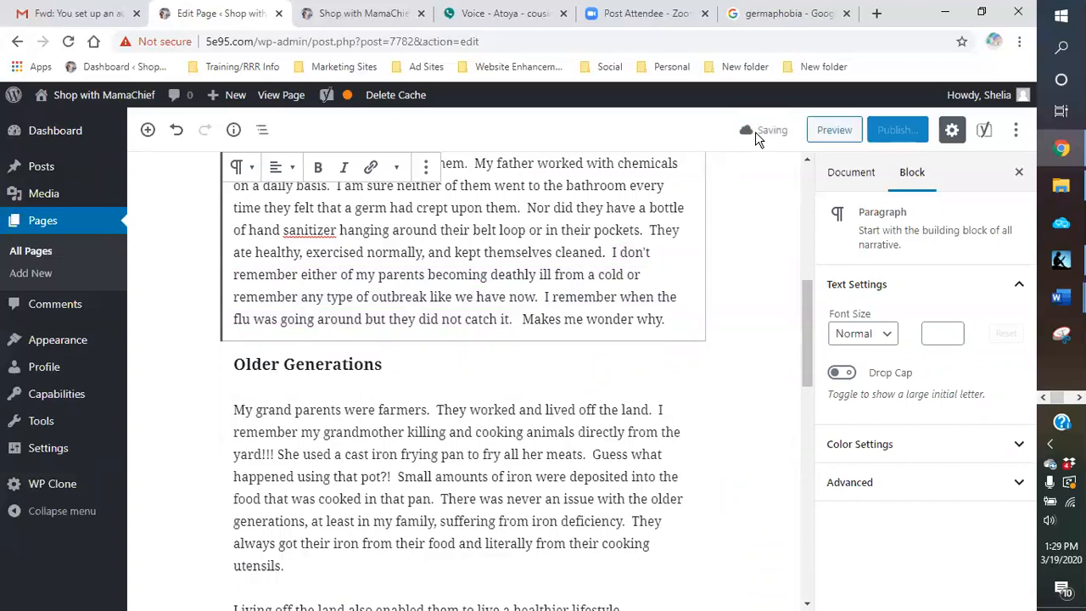
scroll(793, 339, down, 5)
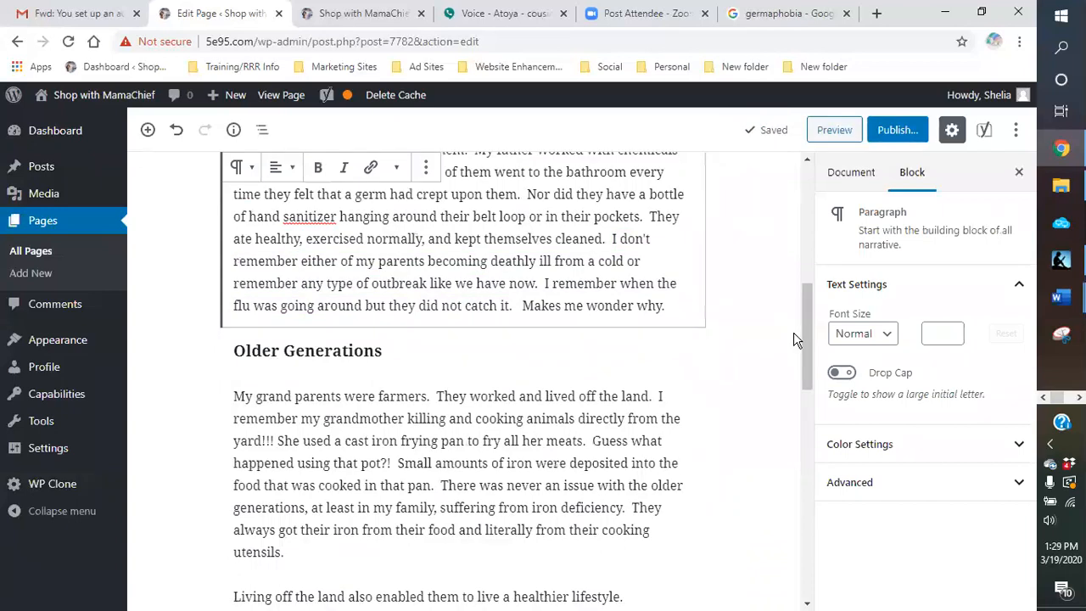
scroll(745, 353, down, 6)
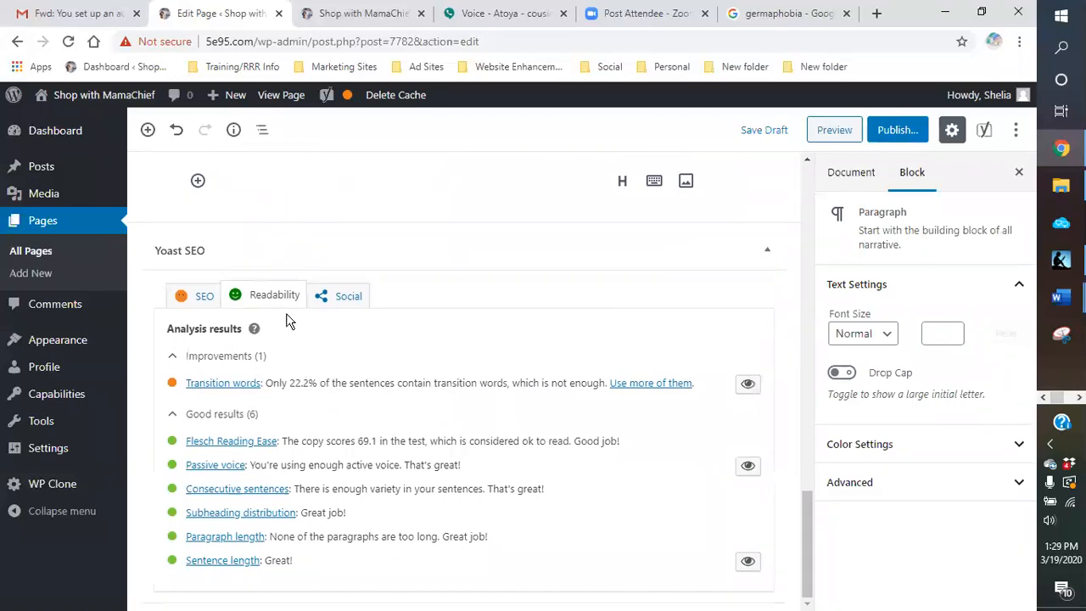
Step: Check the problems in the Yoast SEO analysis and extend the Conclusion heading to "CONCLUSION ON GERMAPHOBIA"
click(201, 304)
scroll(510, 413, down, 1)
scroll(511, 413, down, 6)
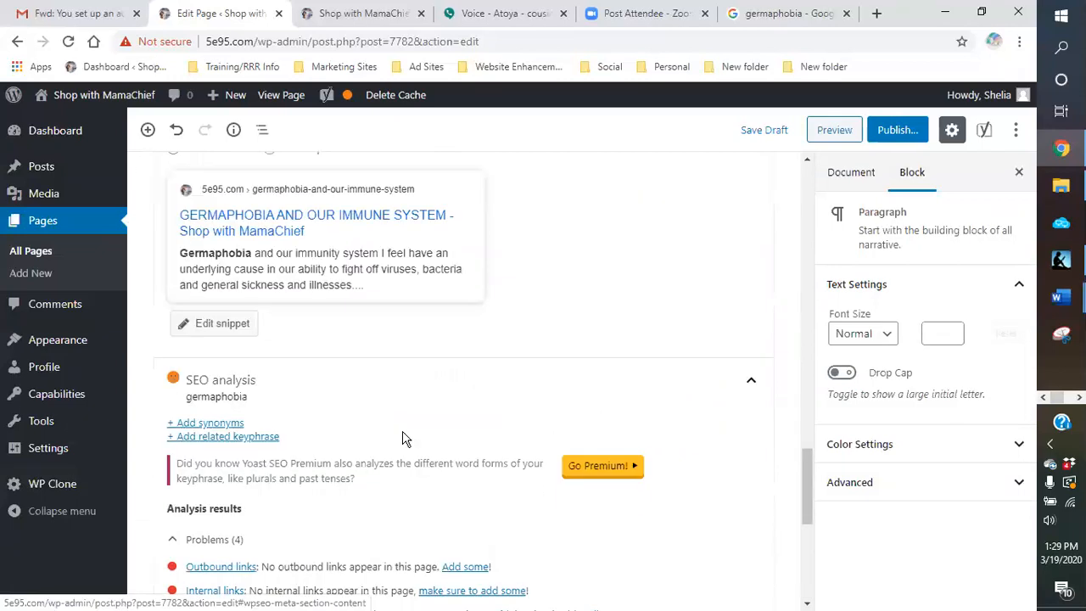
scroll(446, 368, up, 10)
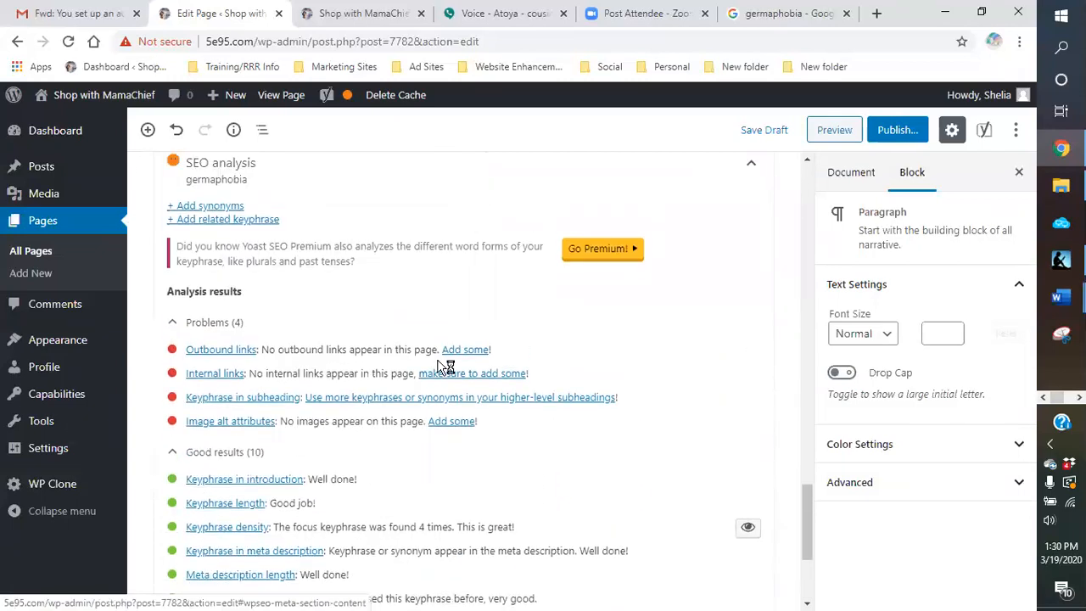
scroll(483, 353, up, 1)
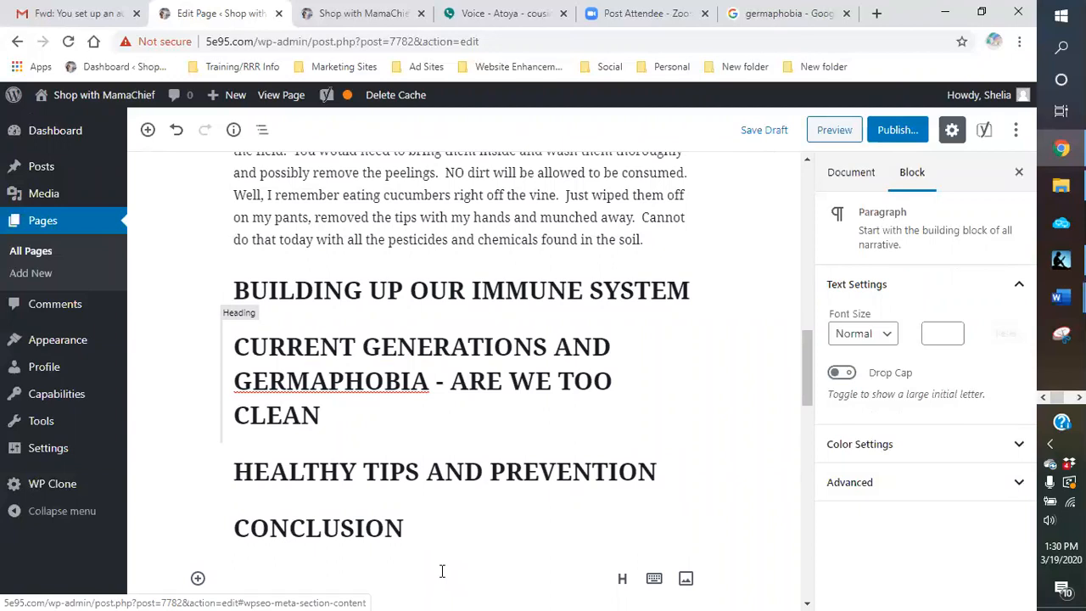
click(432, 525)
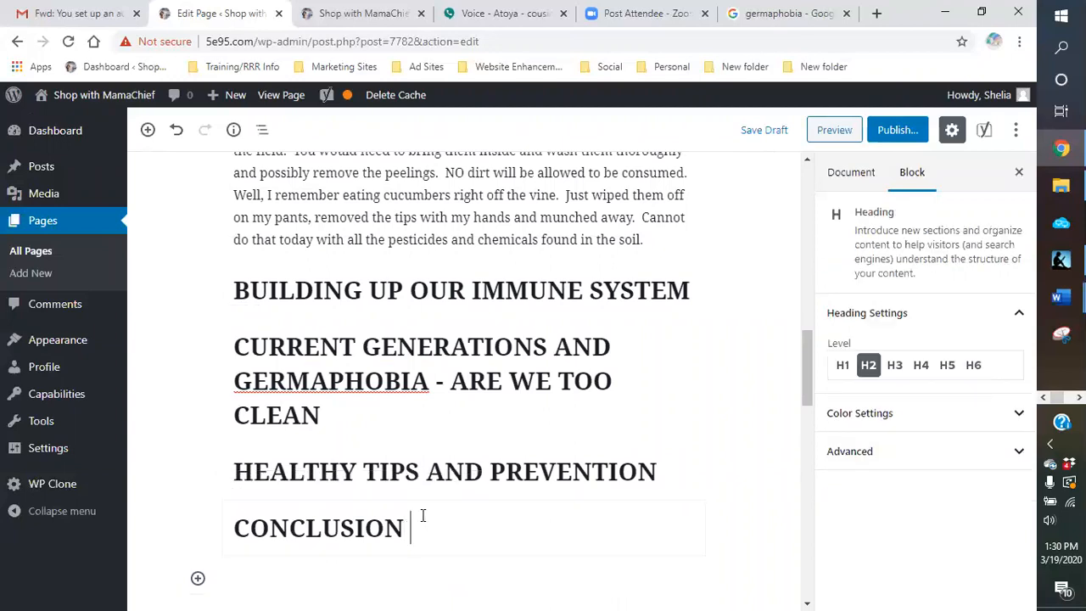
text(ON GERMAPHOBIA)
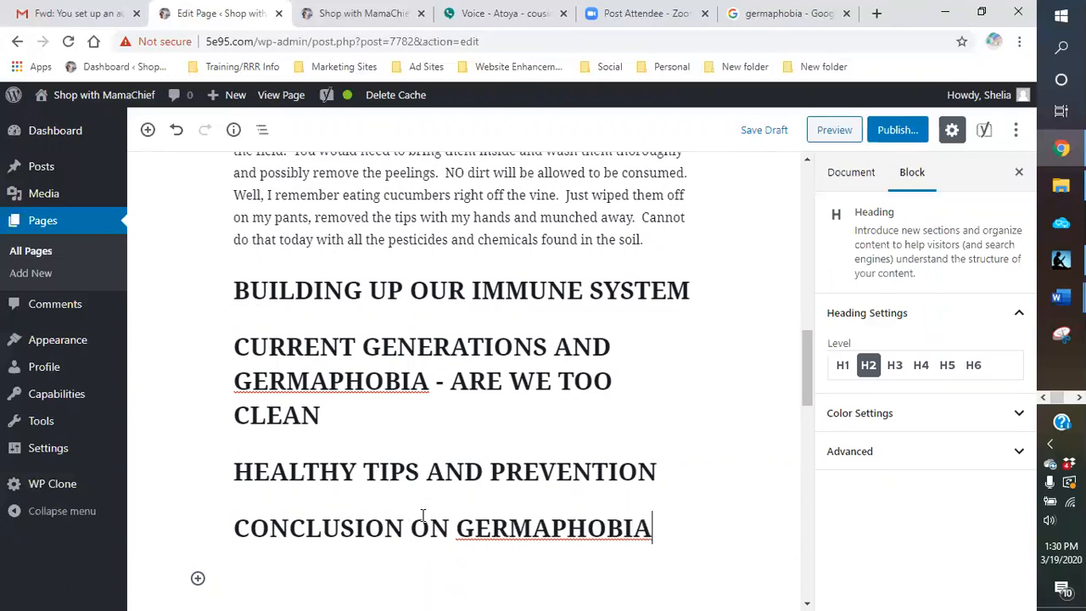
Step: Check the Yoast SEO and readability ratings and save the page draft
scroll(415, 386, down, 4)
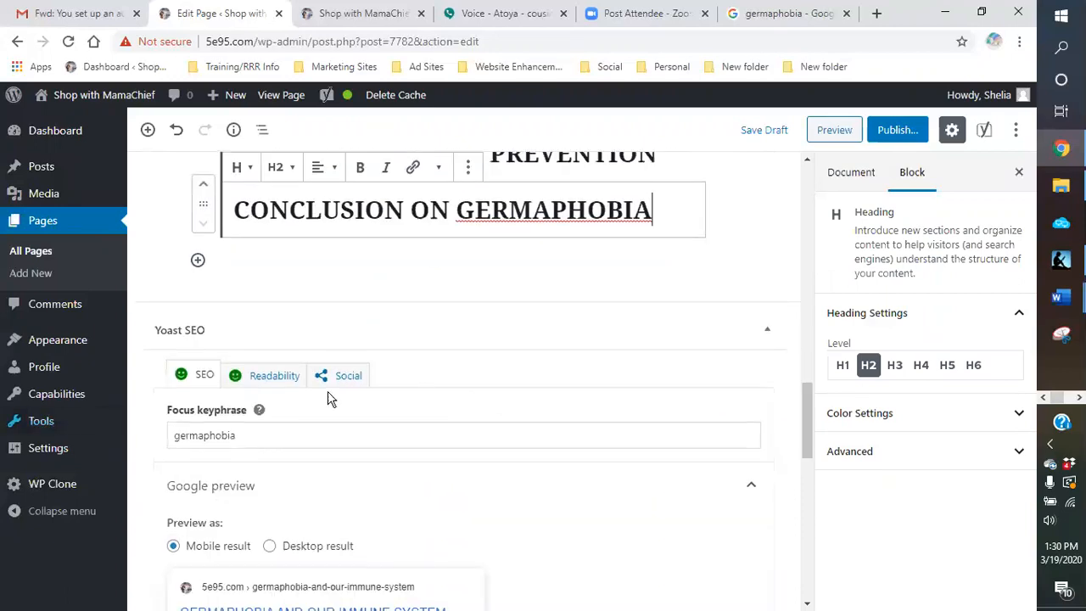
scroll(721, 298, up, 5)
click(764, 131)
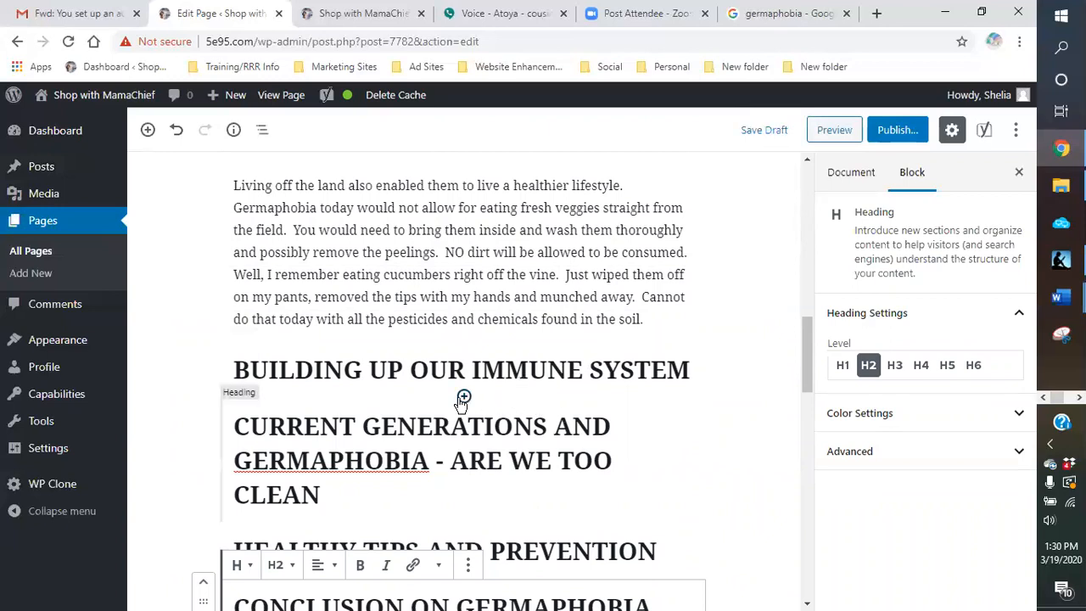
Step: Insert a Classic block between the headings "BUILDING UP OUR IMMUNE SYSTEM" and "CURRENT GENERATIONS AND GERMAPHOBIA - ARE WE TOO CLEAN"
click(463, 396)
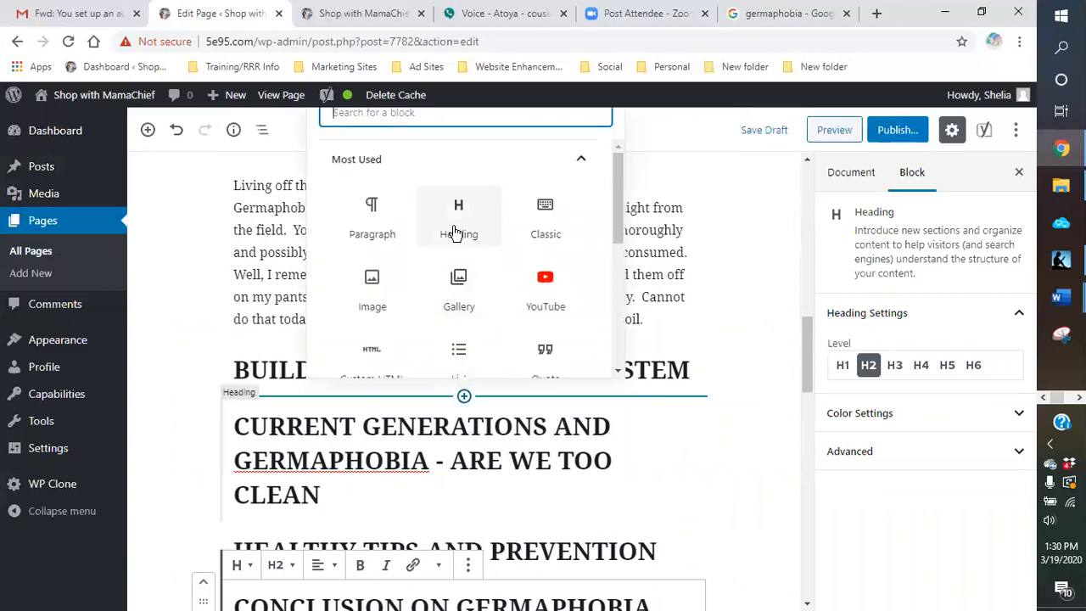
click(551, 217)
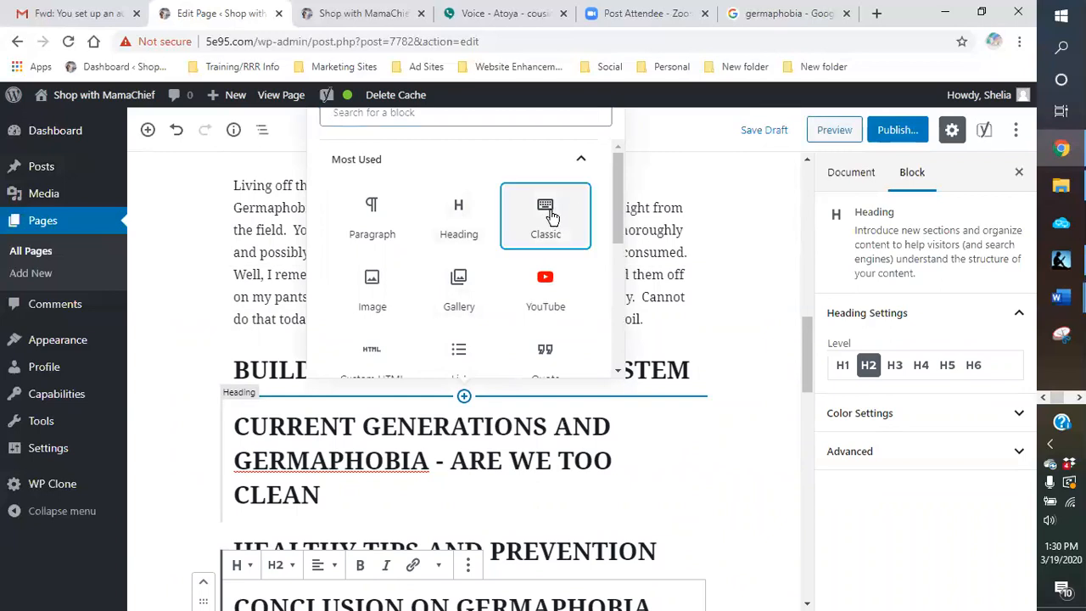
click(551, 217)
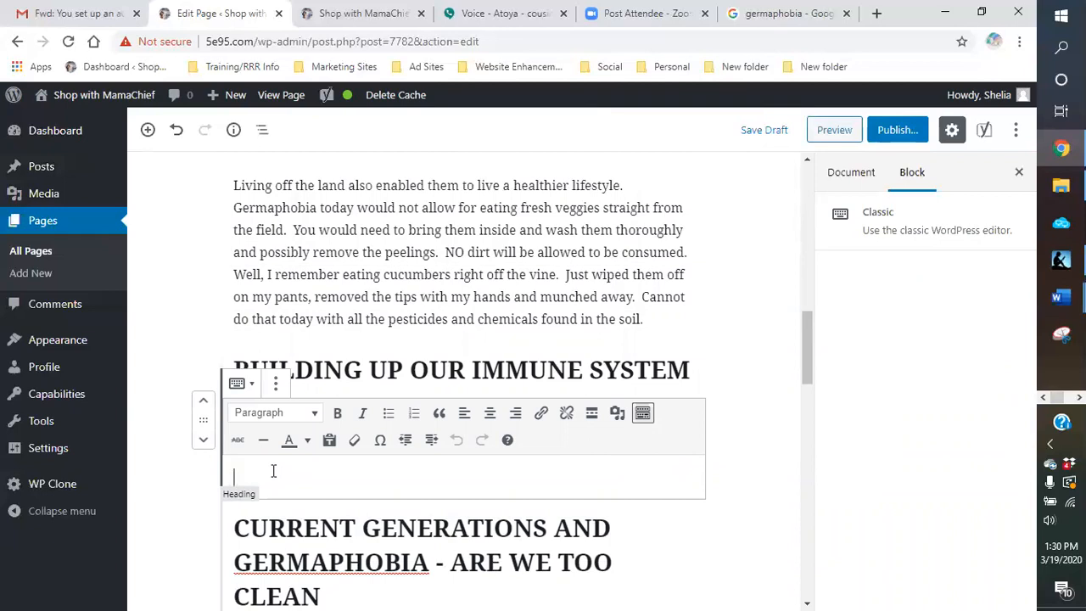
Step: Begin the new block with the sentence "Our bodies need some germs to help build up our immune system."
text(ouir)
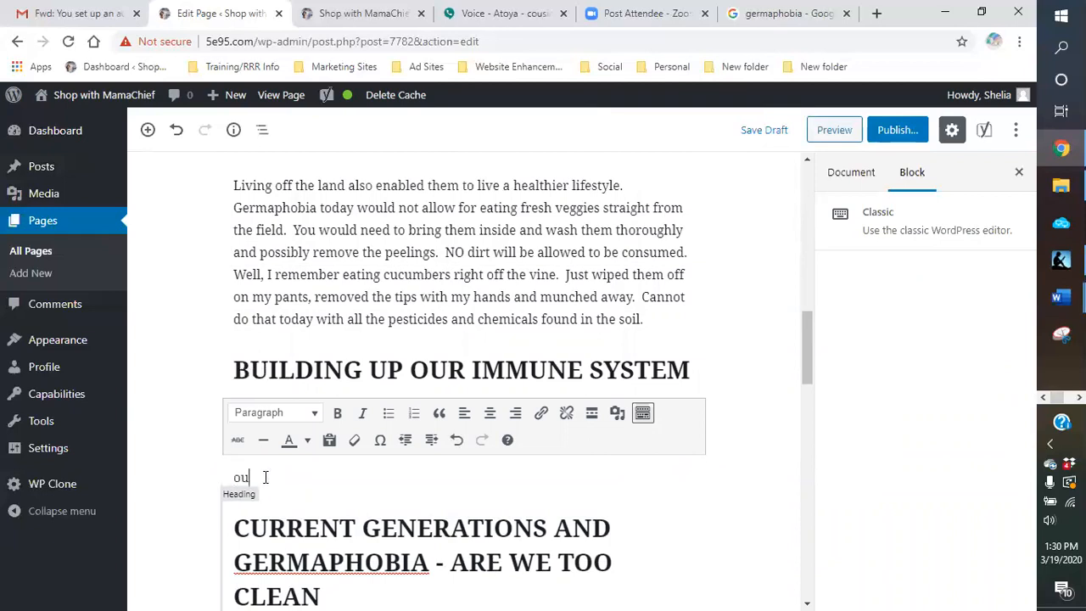
key(BackSpace)
key(BackSpace)
key(BackSpace)
key(BackSpace)
text(OUr)
key(BackSpace)
key(BackSpace)
text(ur bodies nee)
text(d)
text( those)
key(BackSpace)
key(BackSpace)
key(BackSpace)
key(BackSpace)
text(some germs to help build u)
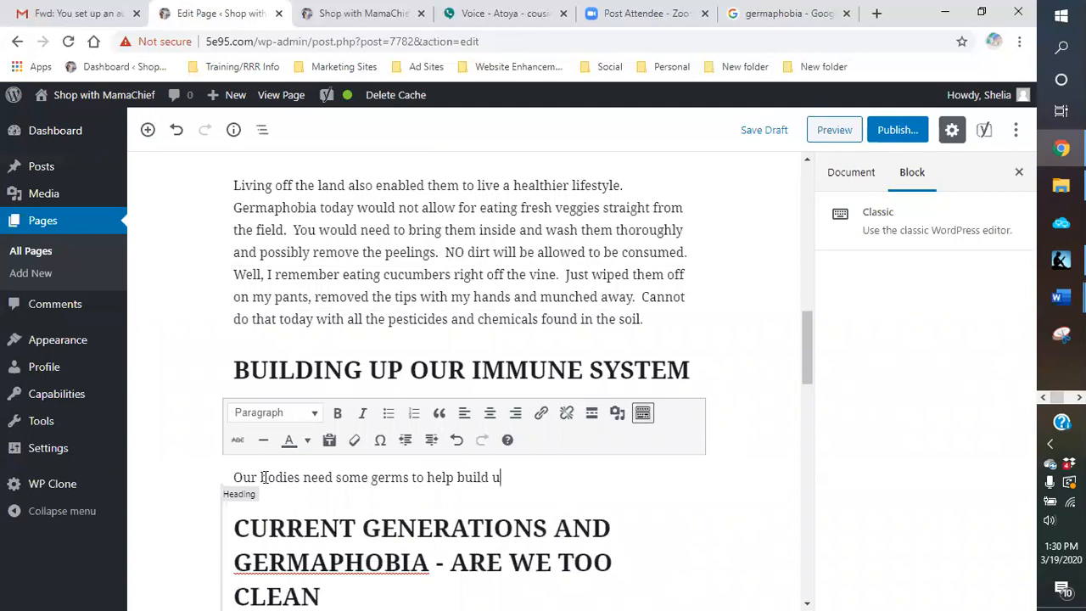
text(p our immune syst)
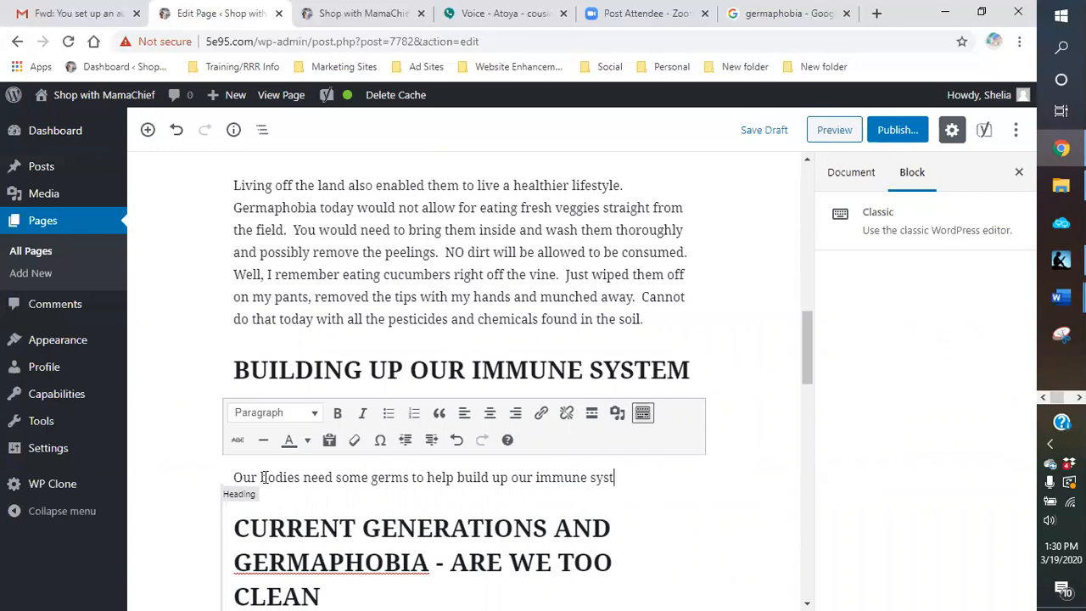
text(ems.  with)
Step: Continue the paragraph with "Without being exposed to these types of germs, we would not be able to fight them off."
key(BackSpace)
key(BackSpace)
key(BackSpace)
key(BackSpace)
text(Without)
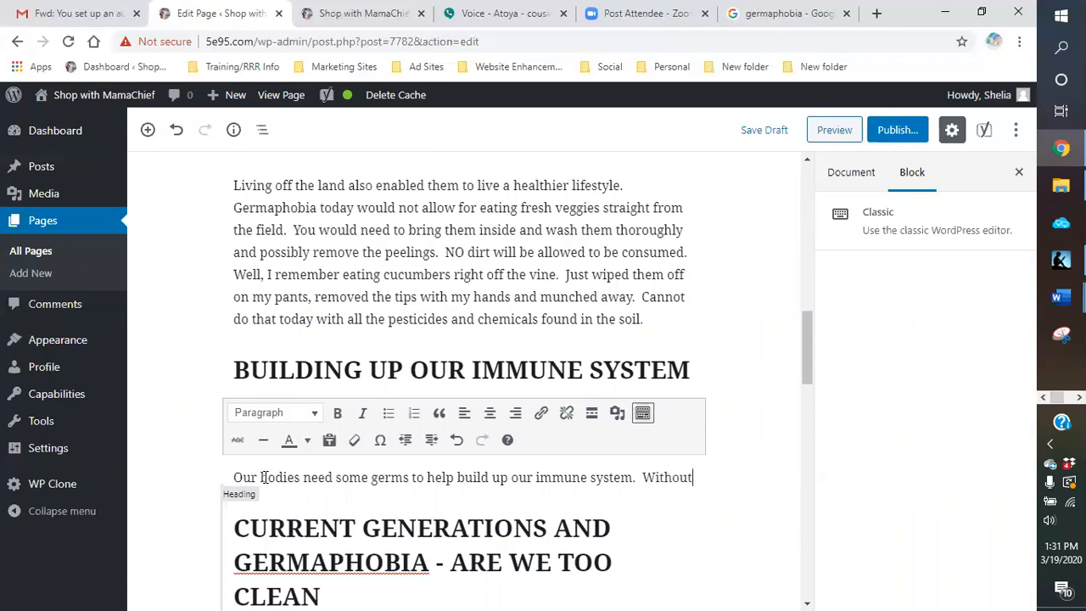
text( being exposed )
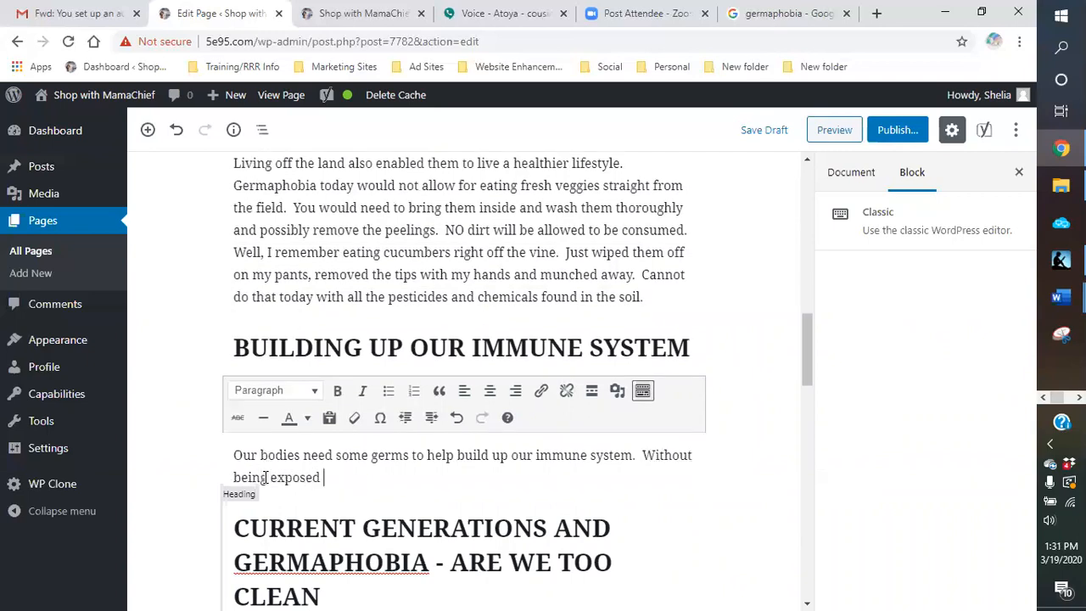
text(to these)
text(s o)
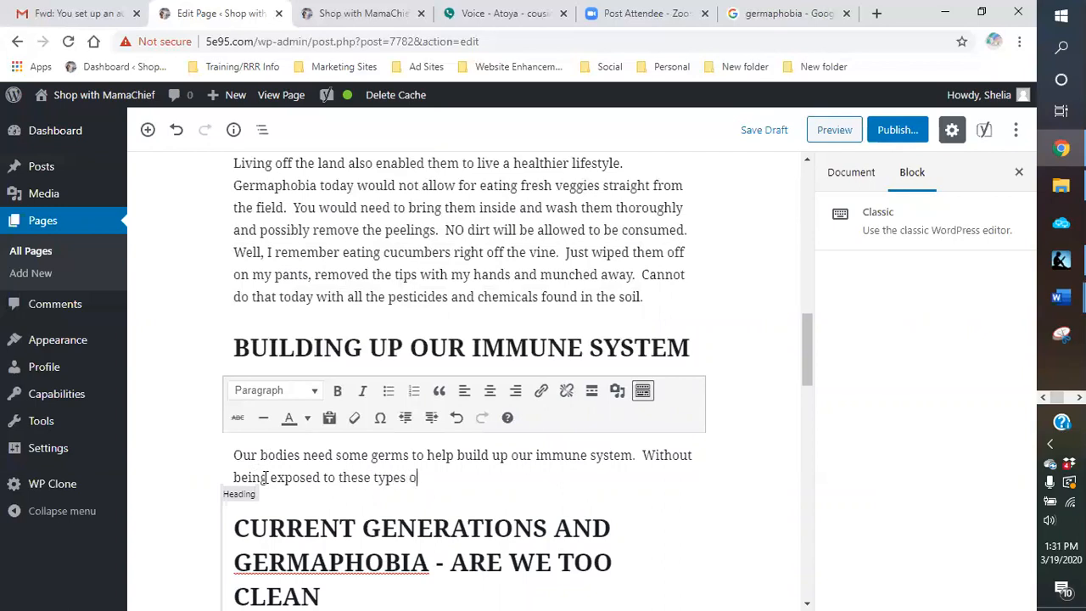
text(f germes, we would not)
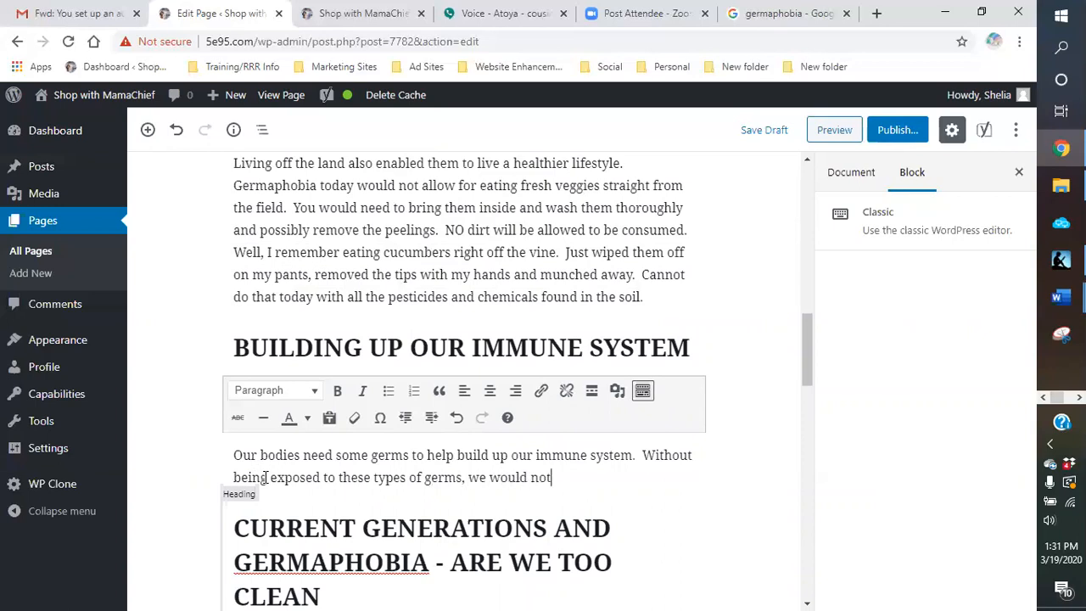
text( be able to fig)
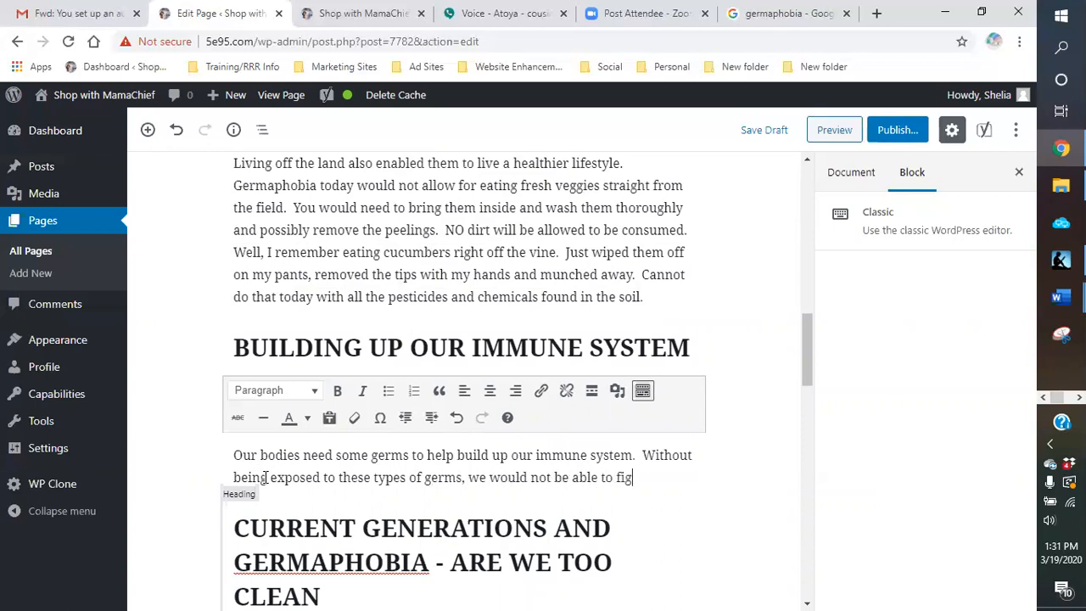
text(ht them off.  Have you eve)
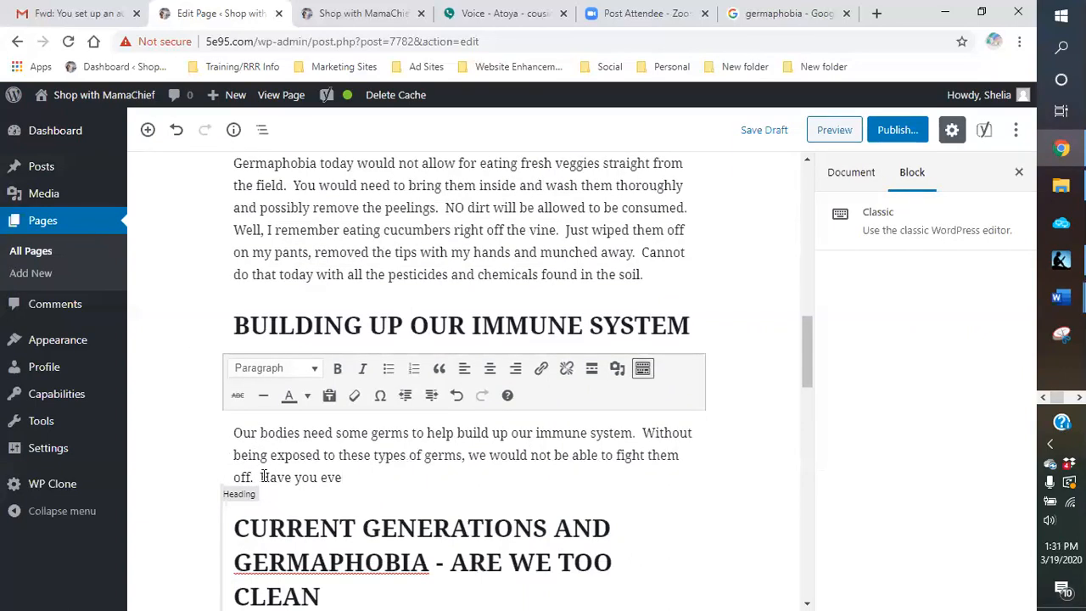
text(r had the chicken pox)
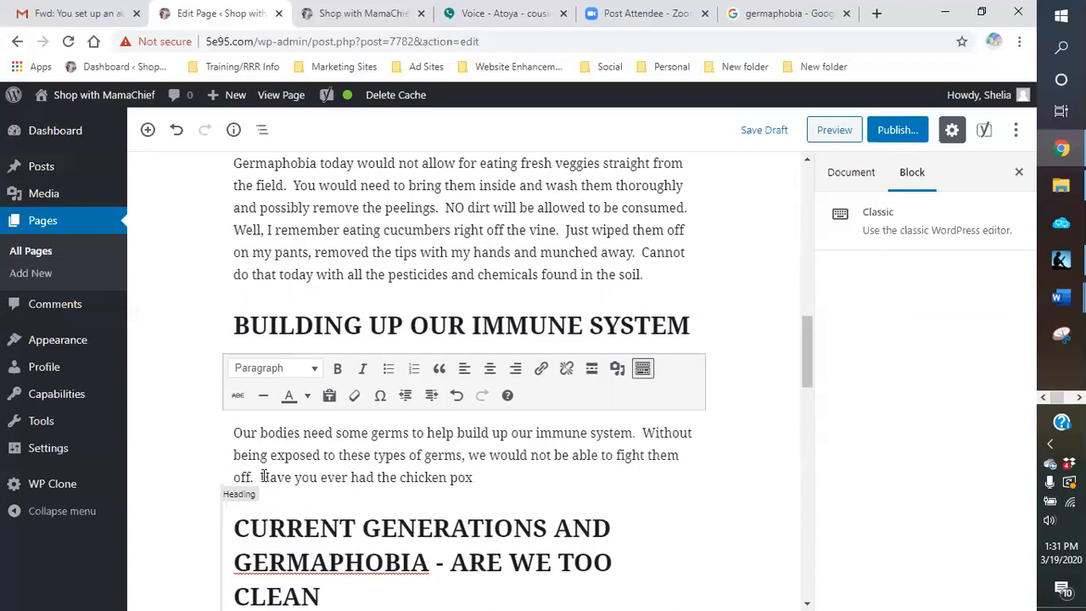
text(.DO you)
Step: Continue with "Do you remember what your parents did when they found out a friend had them? I do."
key(BackSpace)
key(BackSpace)
key(BackSpace)
key(BackSpace)
key(BackSpace)
text(o you remember  what)
key(BackSpace)
key(BackSpace)
key(BackSpace)
text(what y)
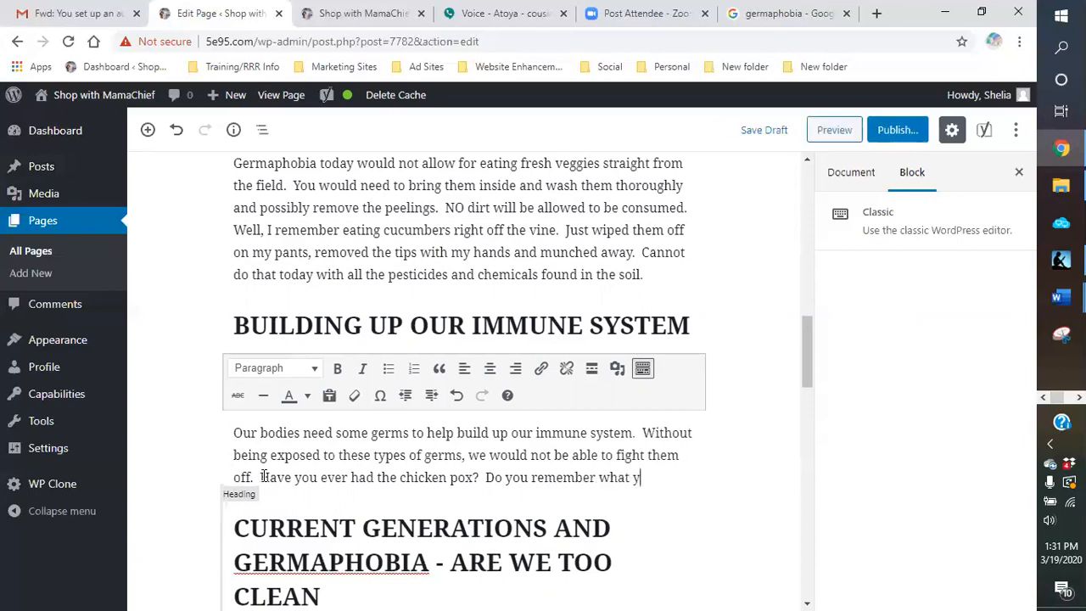
text(our parents did weh)
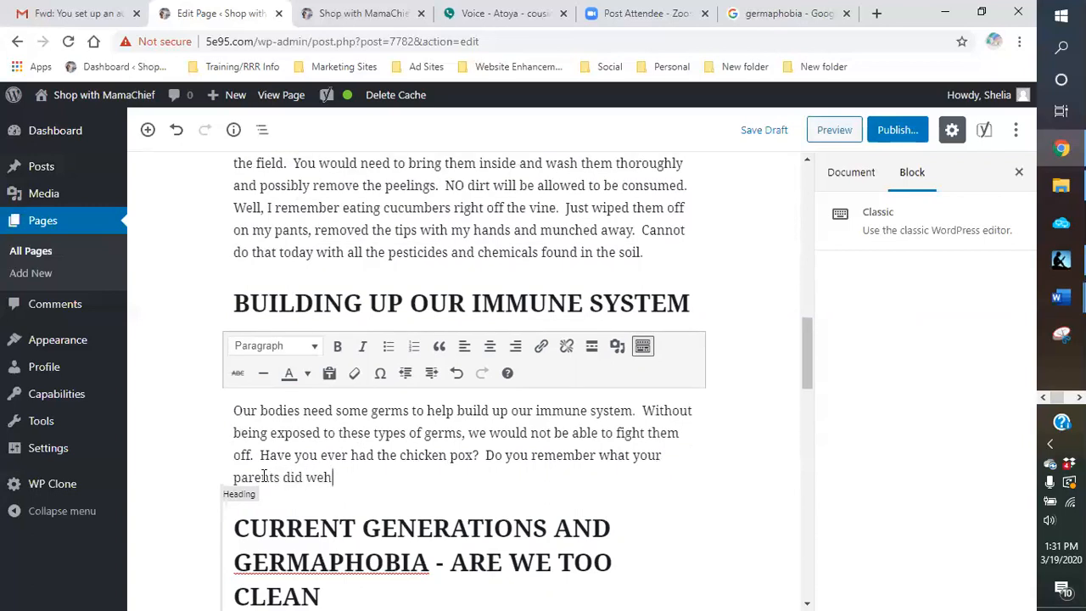
key(BackSpace)
text(hen they found out )
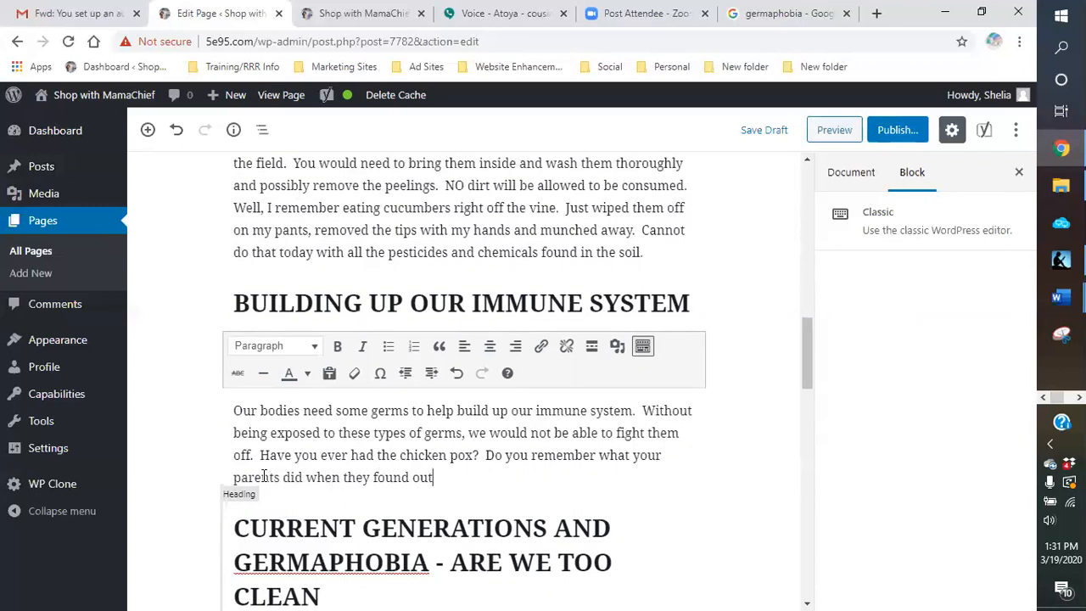
text(a friend had the)
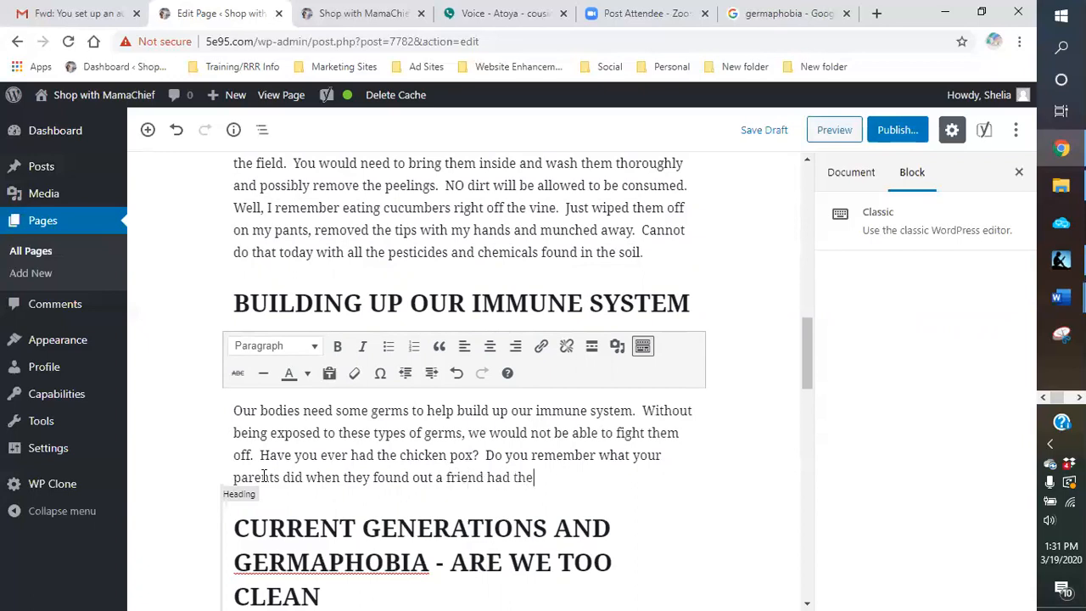
text(m?  I do.  You wer)
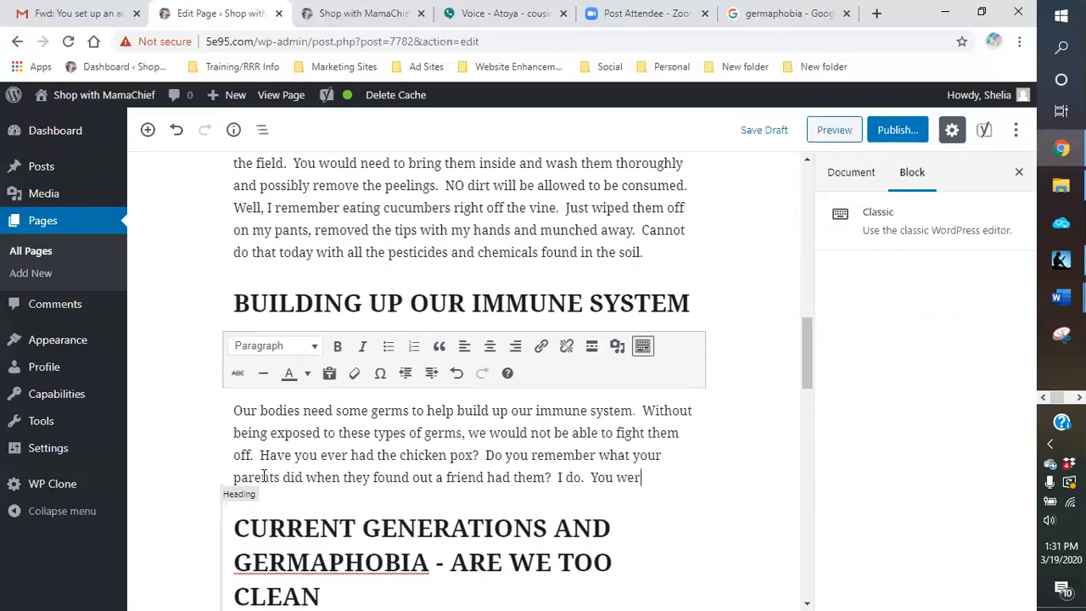
text(e exposed to that friend in the hopes that)
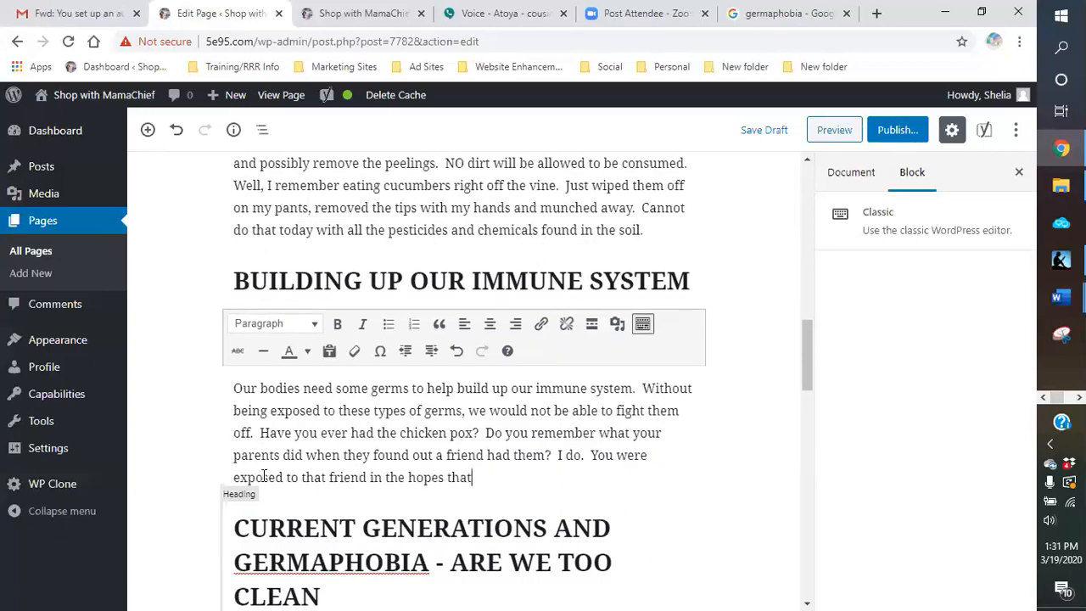
text( you would get the chi)
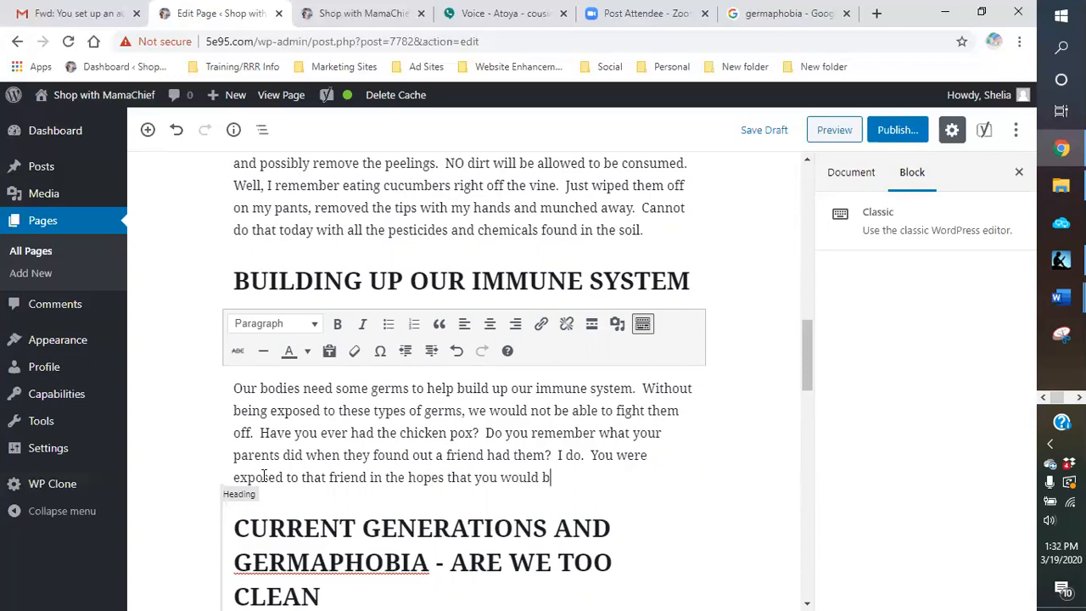
text(cken [)
Step: Add the sentence "You were exposed to that friend in the hopes that you would get the chicken pox at a young age."
key(BackSpace)
text(p)
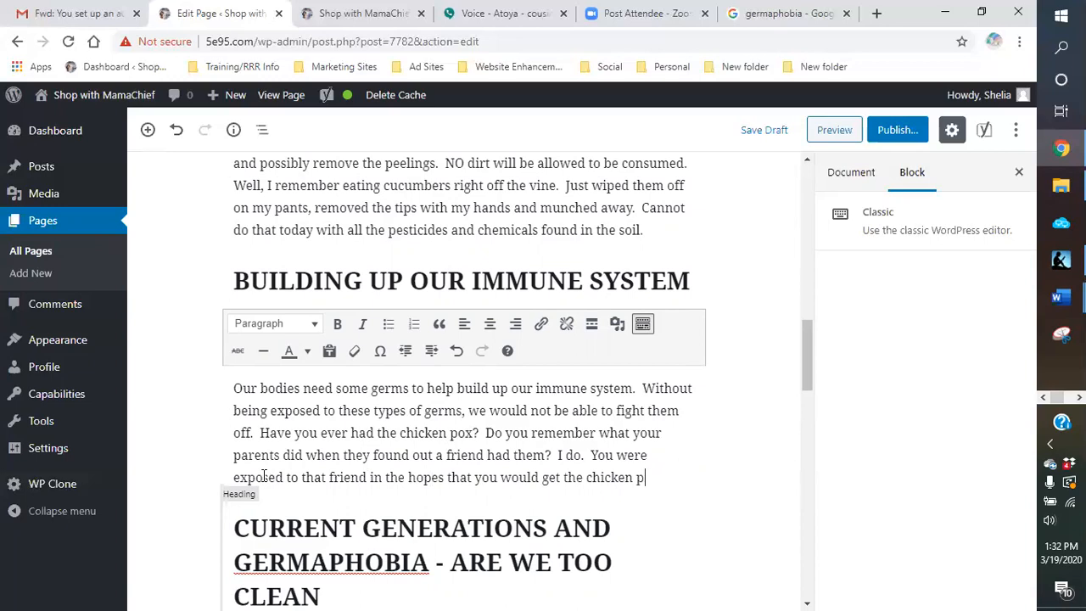
text(ox at a you)
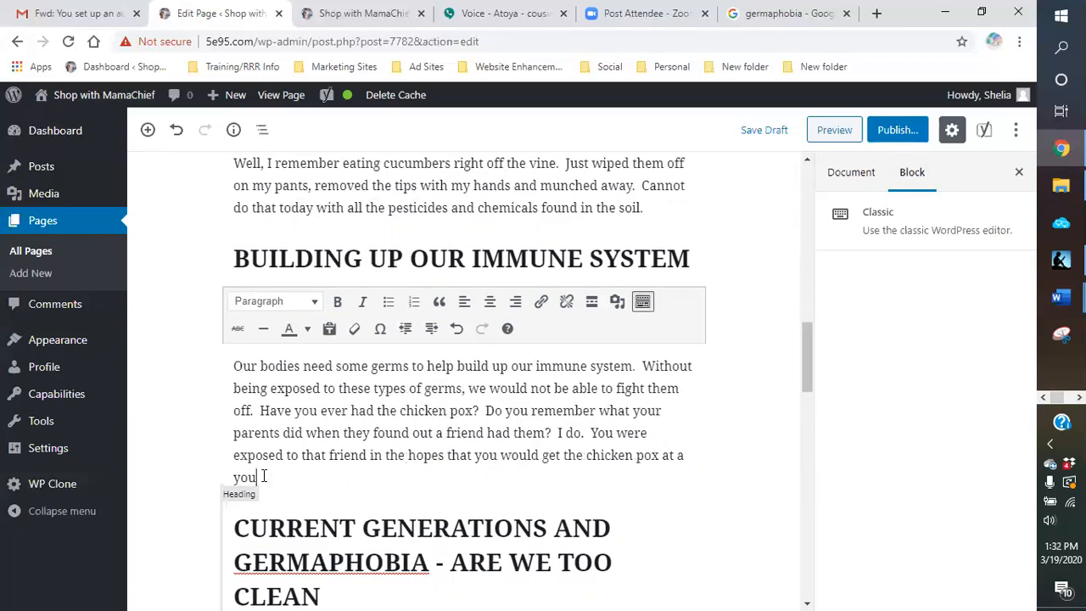
text(ng age.  Most of the time you got them.  P)
Step: Add the sentence "Most of the time you got them." to the immune system paragraph
key(BackSpace)
Step: Add the sentence "But your body built up an immunity to that particular virus so that you would not get it again any time soon."
text(But)
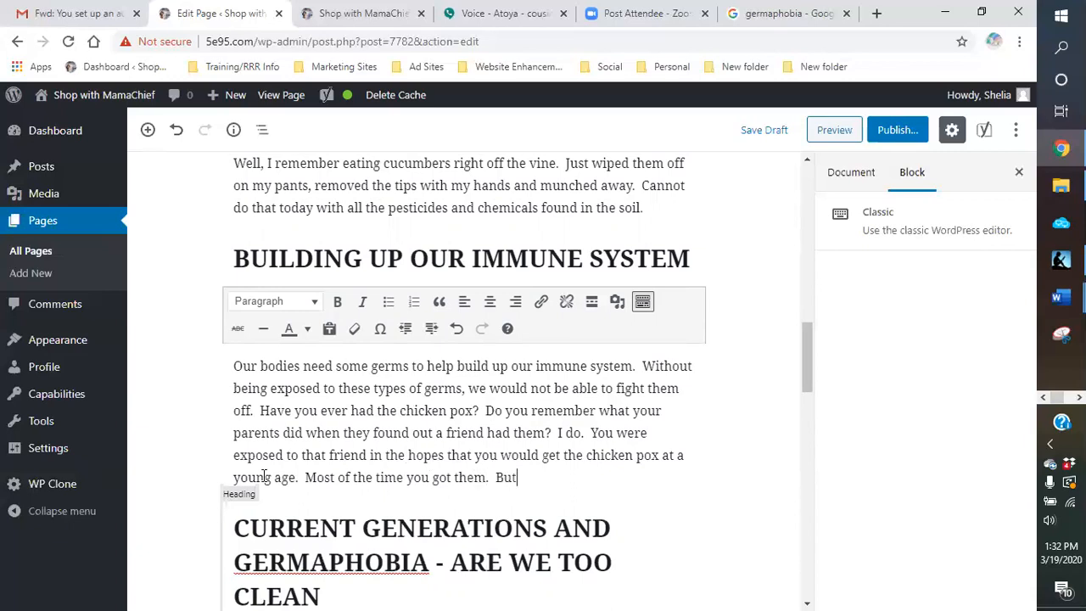
text( your body built up)
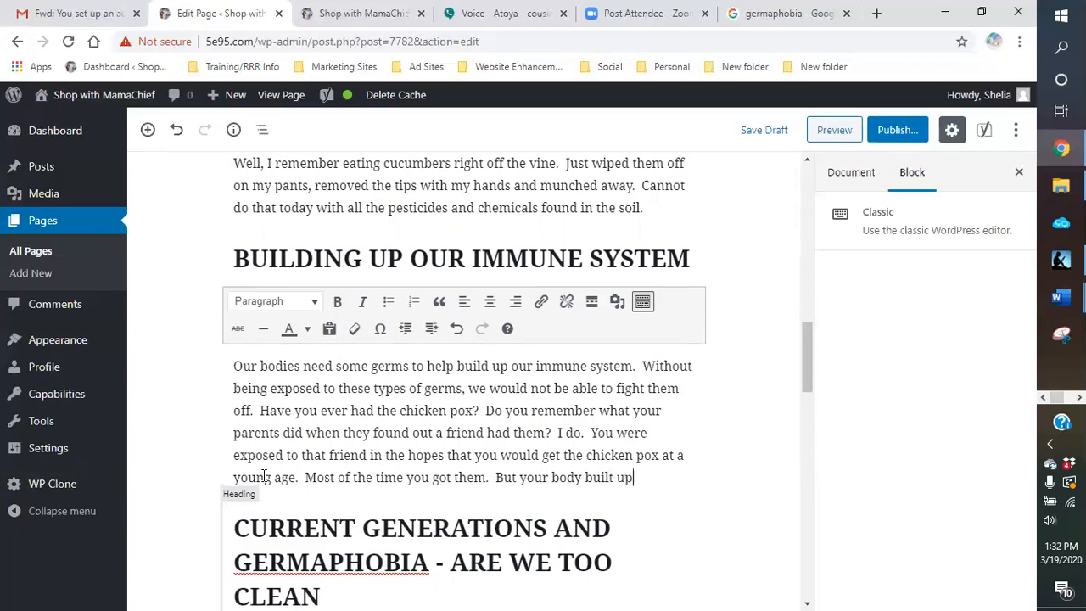
text( an immunity to that partic)
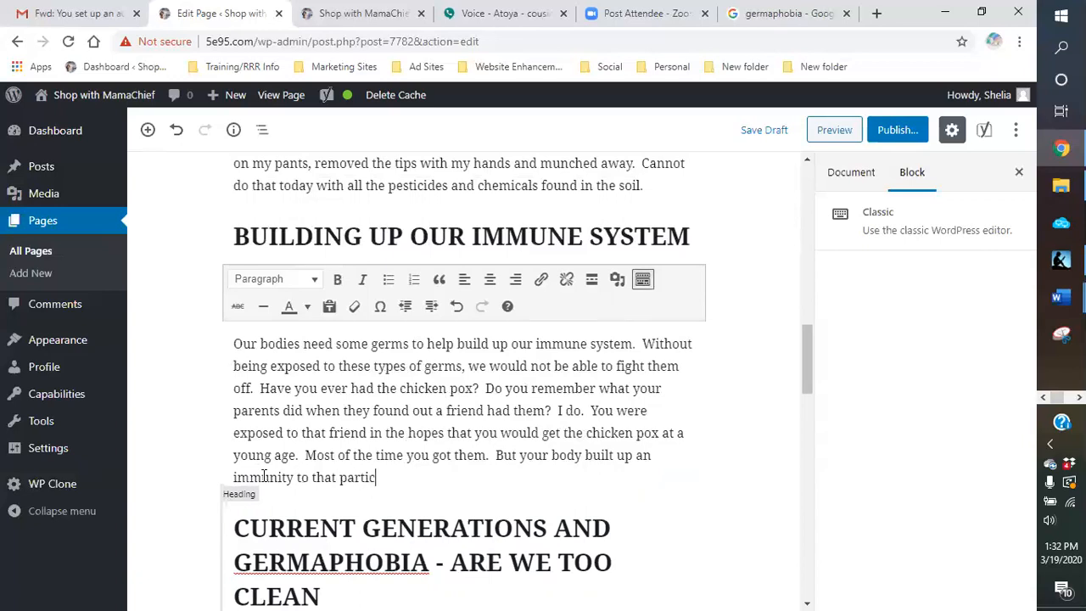
text(ular virus so that you wo)
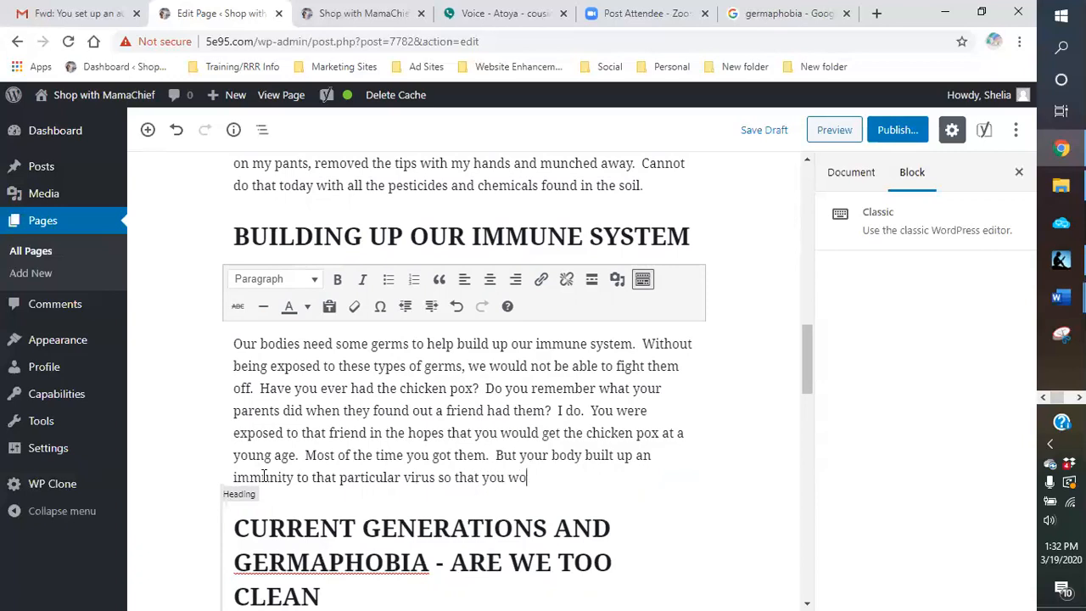
text(uld not get it abo)
key(BackSpace)
key(BackSpace)
text(gain)
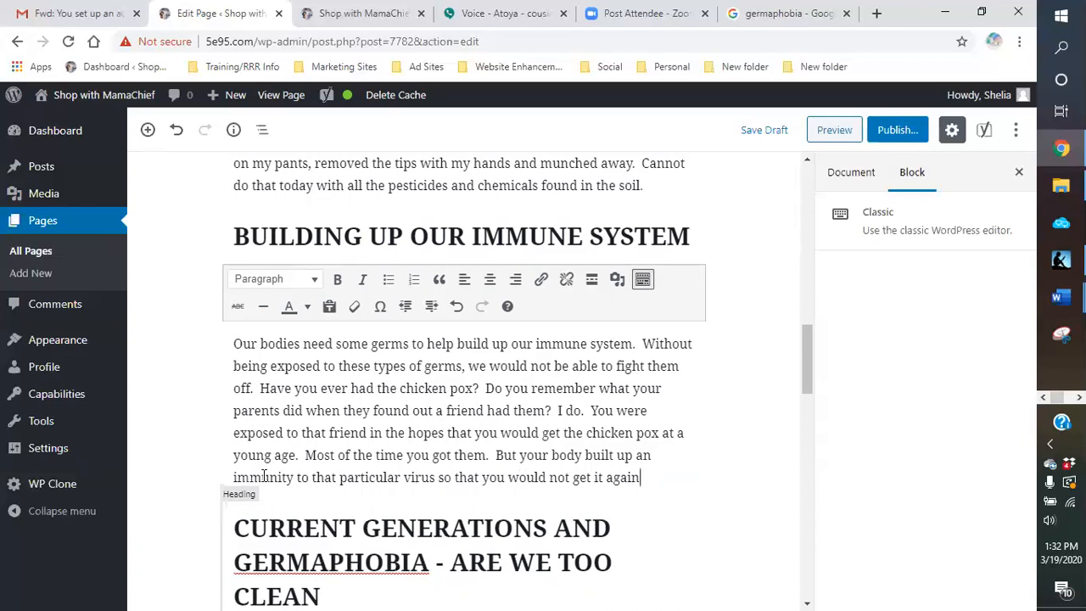
text( any time.)
text(  Soon.  )
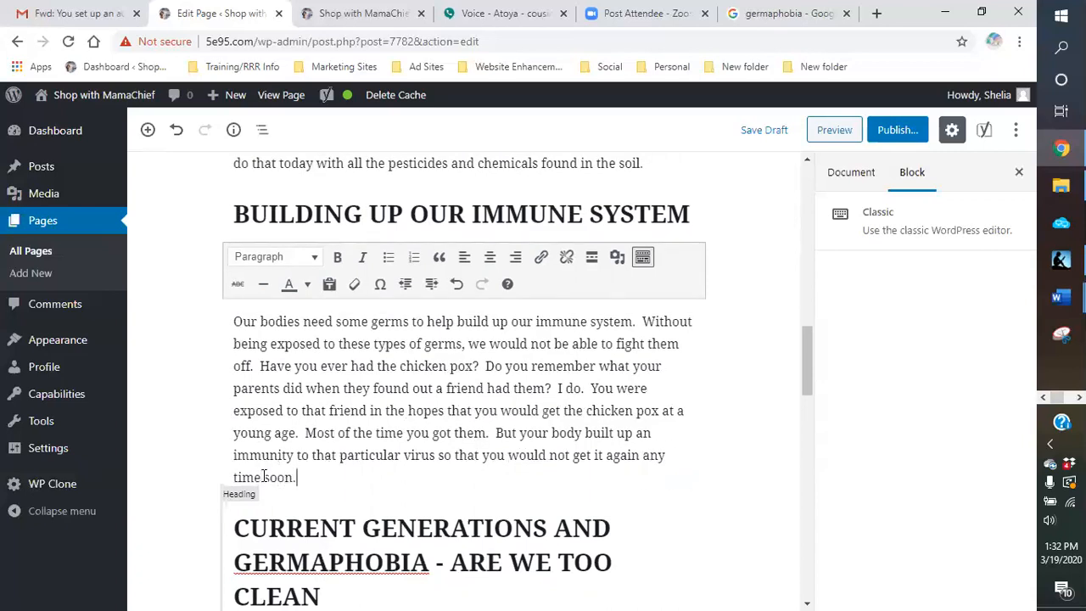
text(However, some form w)
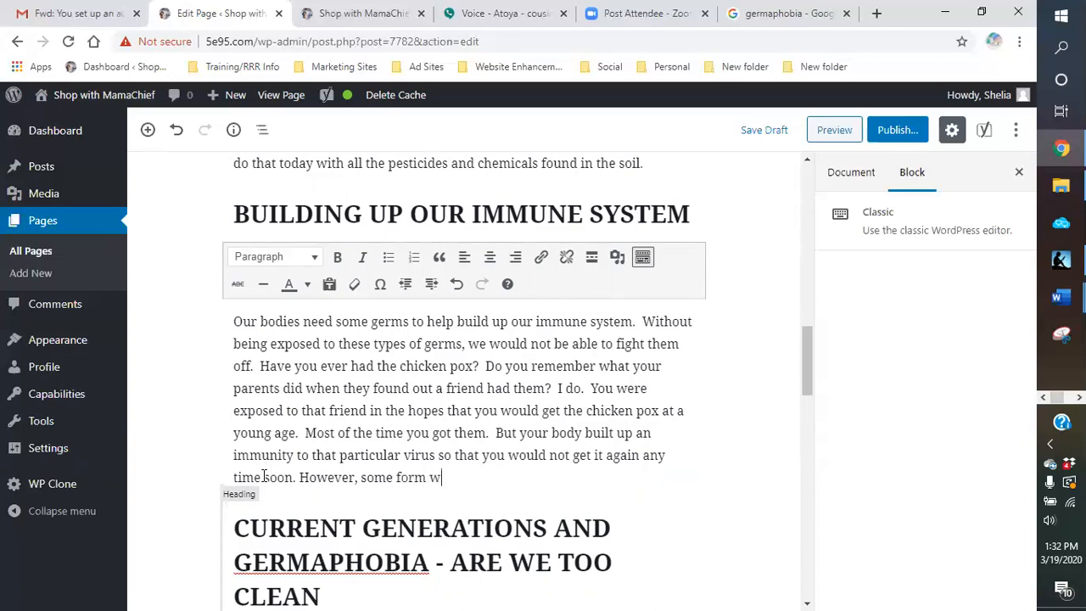
Step: Add "However, some form will always stay in your system and your body will constantly be building antibodies to fight it."
text(ill always stay in your s)
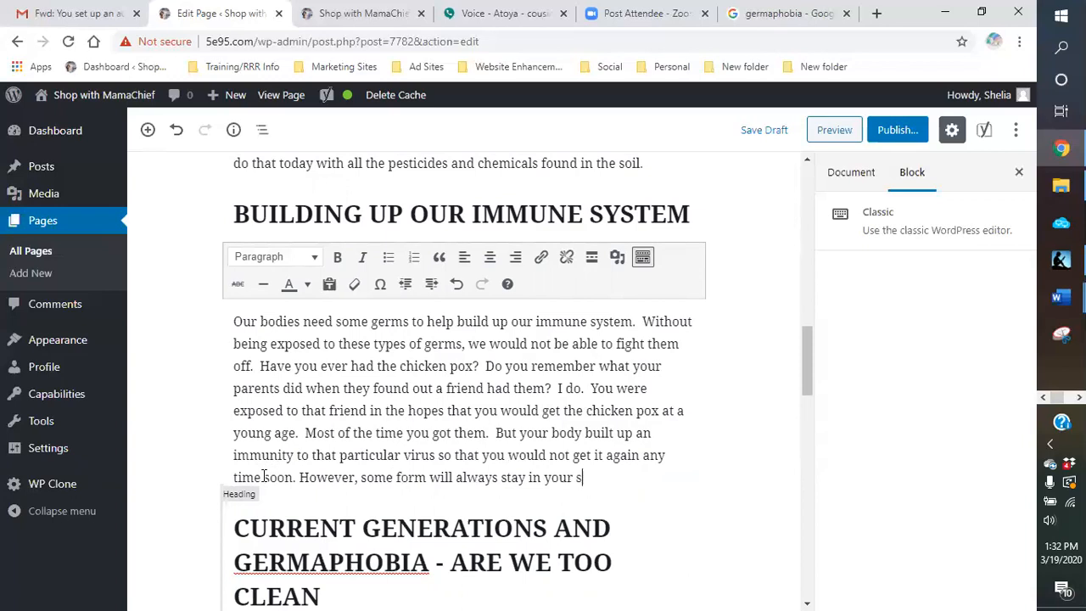
text(ystem and yo)
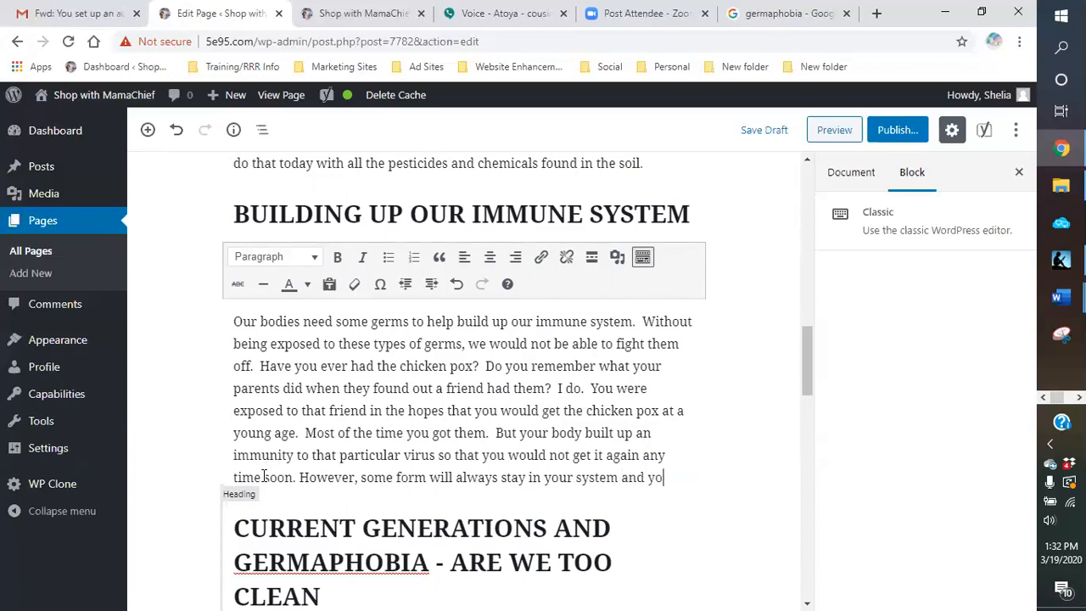
text(ur body will )
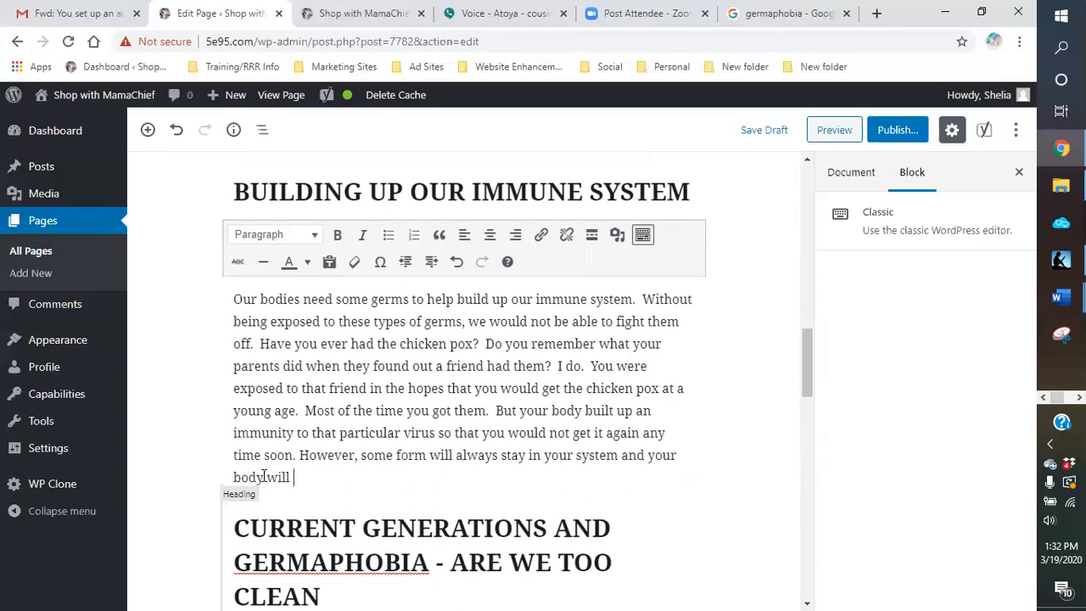
text(constantly be)
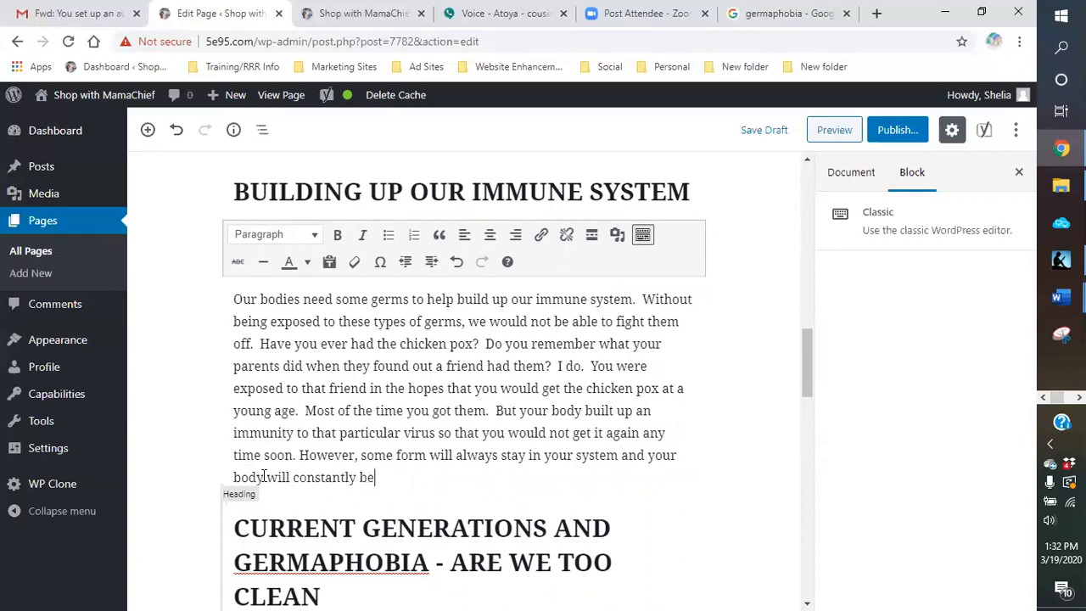
text( building antibo)
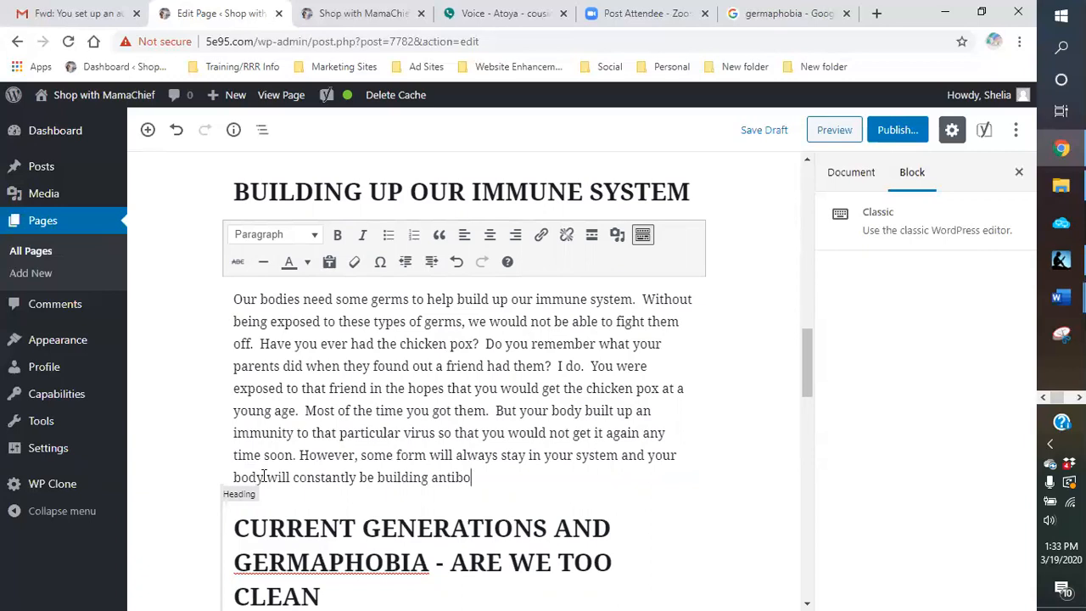
text(dies to fight it.)
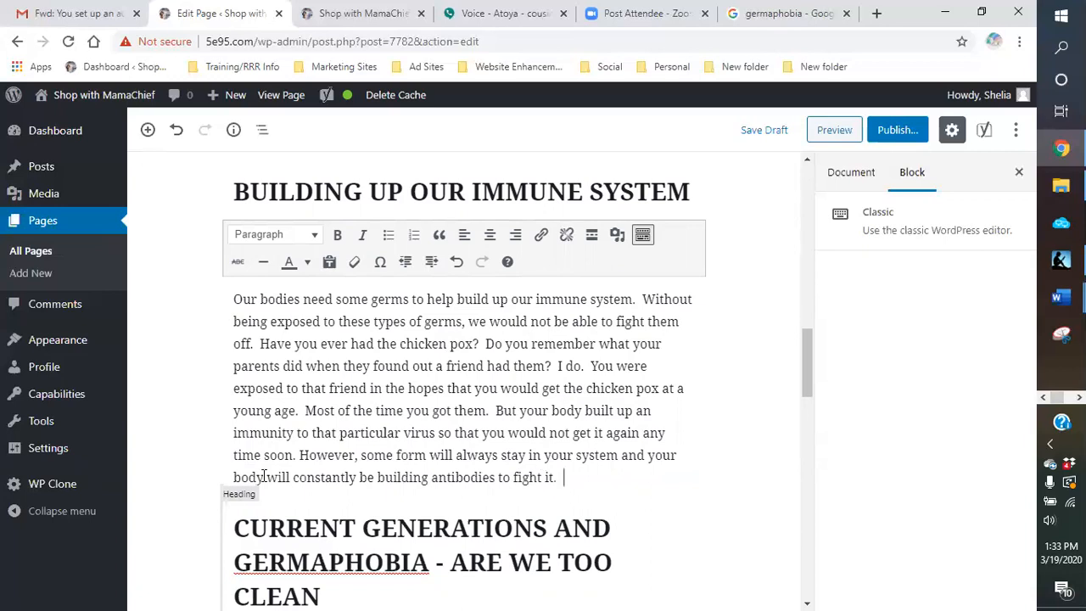
Step: Start a new paragraph with "This is the case with any type of virus or bacteria you are exposed to."
key(Return)
text(GThis)
key(BackSpace)
key(BackSpace)
text(This is c)
key(BackSpace)
text(the case with any type of )
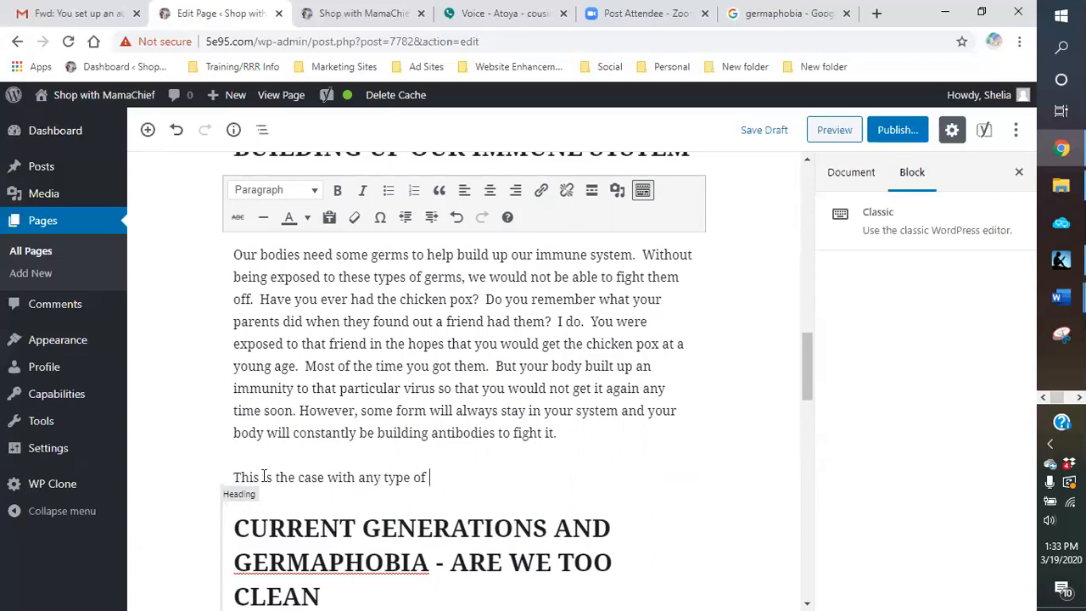
text(visrus,)
key(BackSpace)
text(or ge)
key(BackSpace)
key(BackSpace)
text(bacteria you are we)
key(BackSpace)
key(BackSpace)
text(exp)
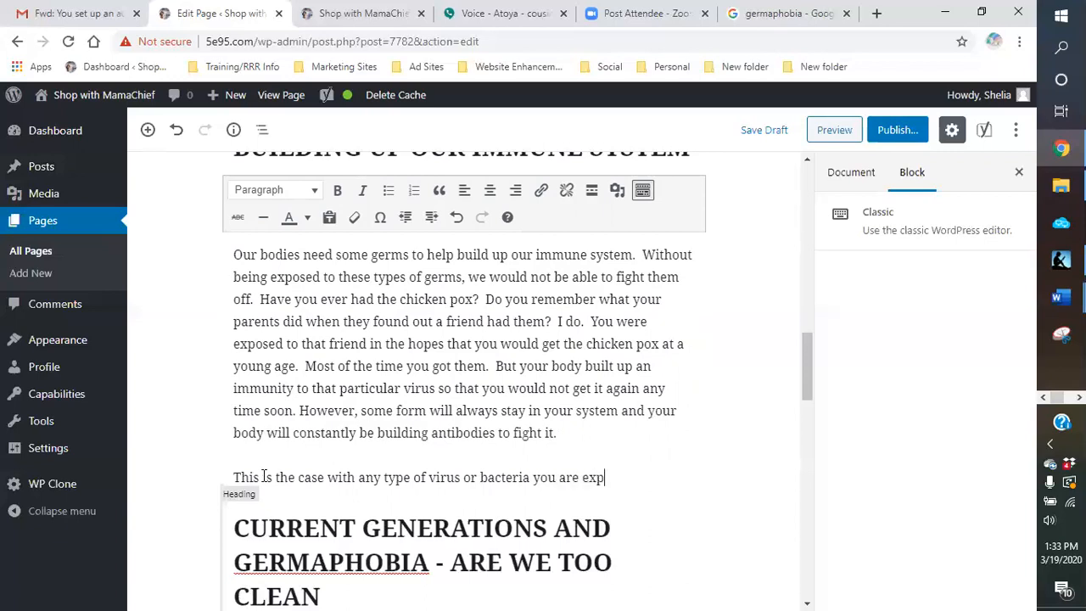
text(osed to.  Our bodies are made to be able to combat)
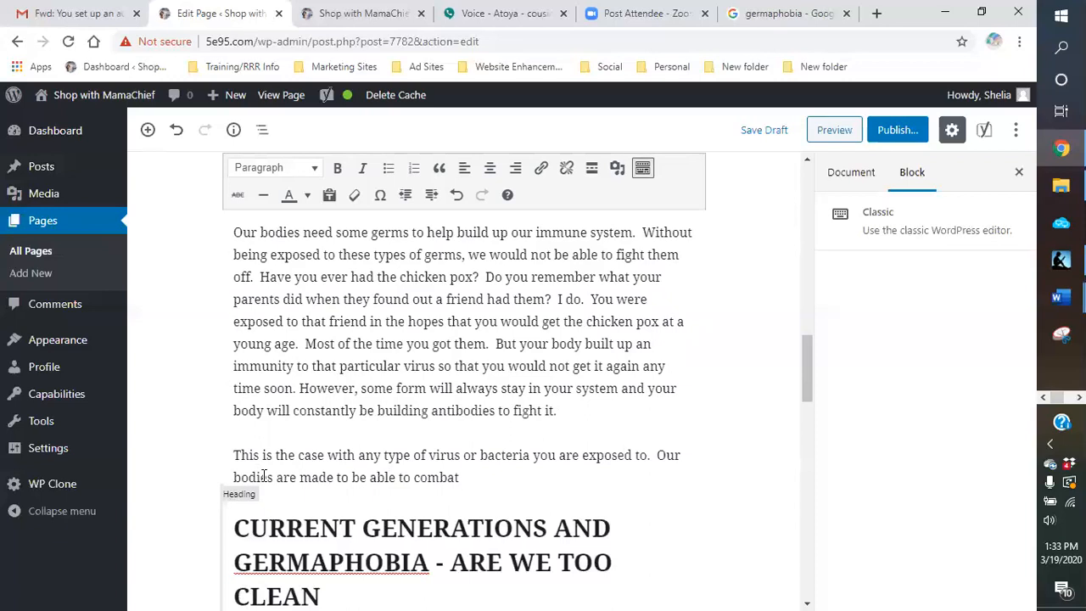
Step: Add the sentence "Our bodies are made to be able to combat sickness, germs, viruses and bacteria" to the new paragraph
text(sickness, germe, viruses and bact)
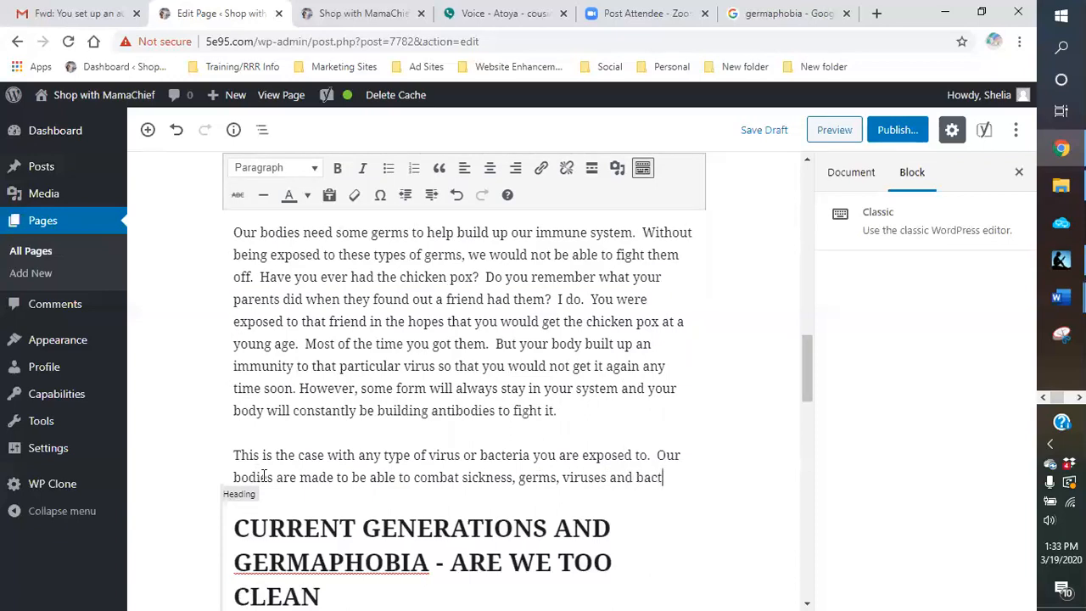
text(eria.  Howeve)
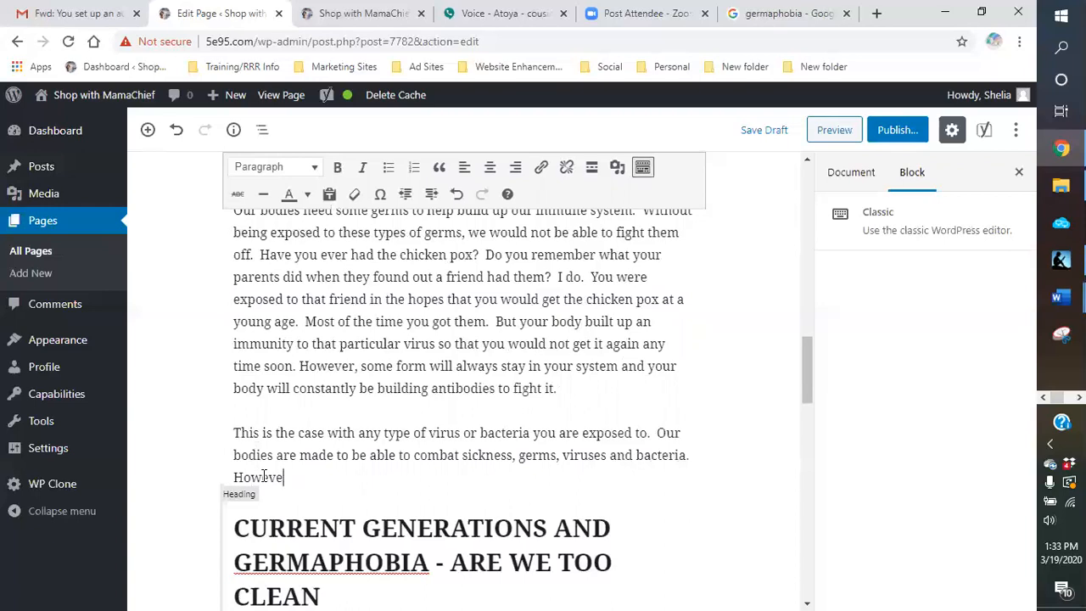
text(r, if we do not a)
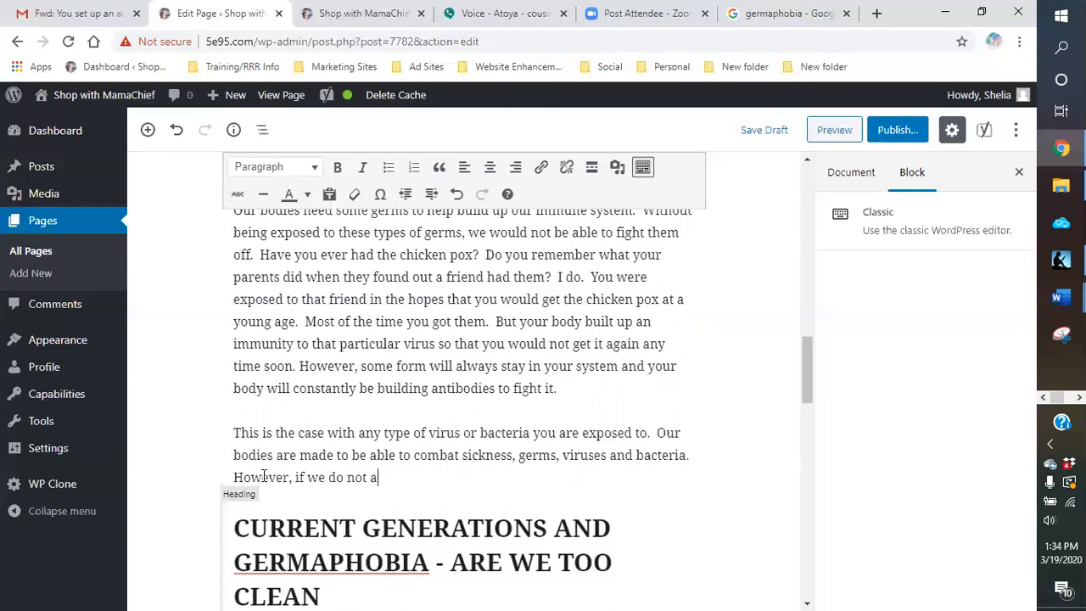
Step: Add "However, if we do not allow our bodies to be exposed to these things, how will it develop these antibodies?"
text(llow our bodies to be ae)
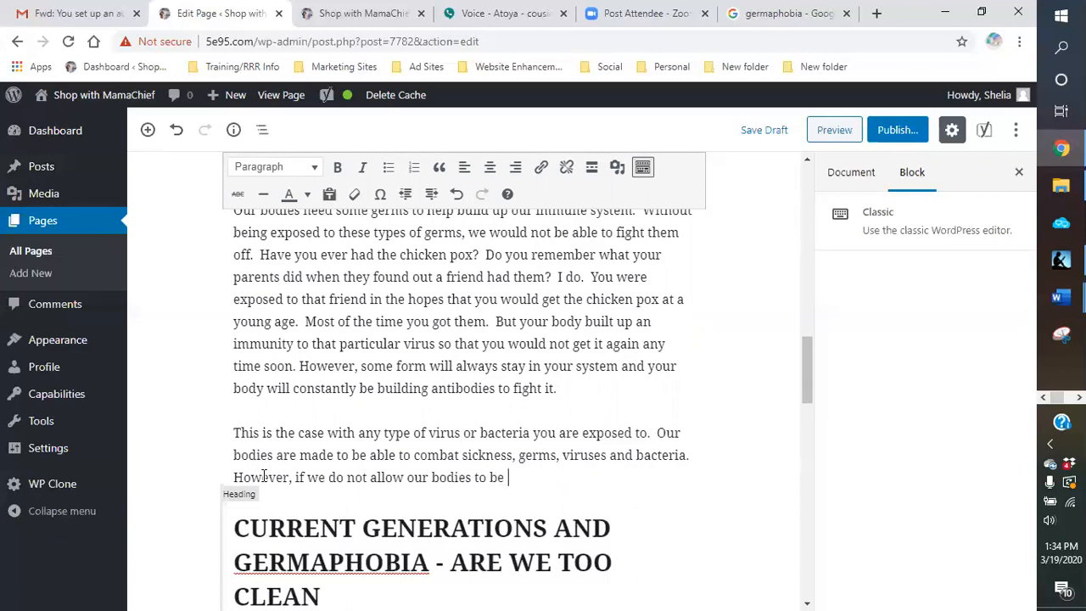
key(BackSpace)
key(BackSpace)
text(exposed to these )
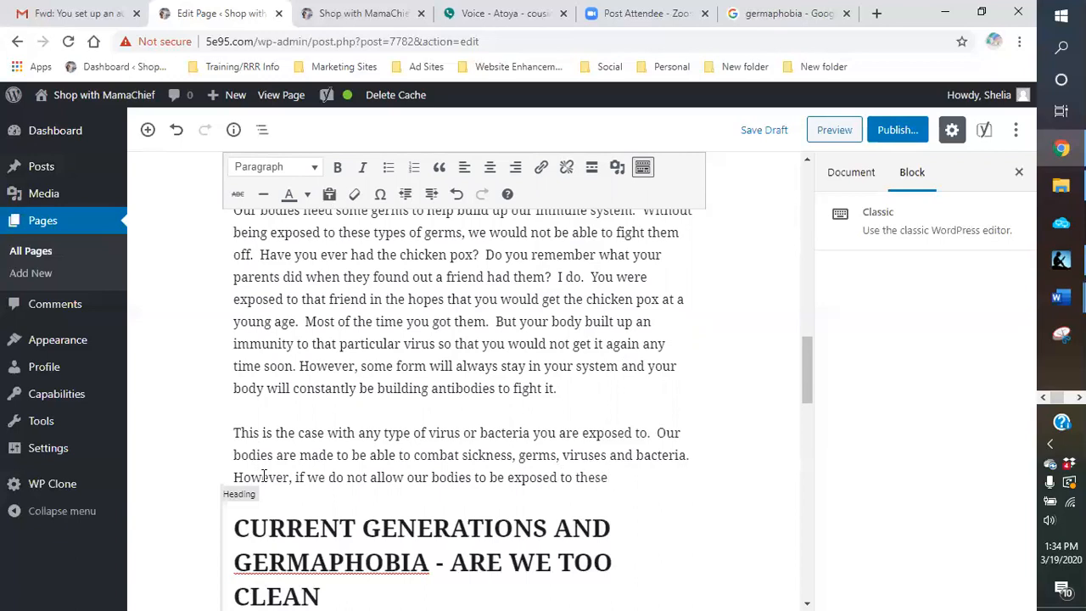
text(things, how will I deve)
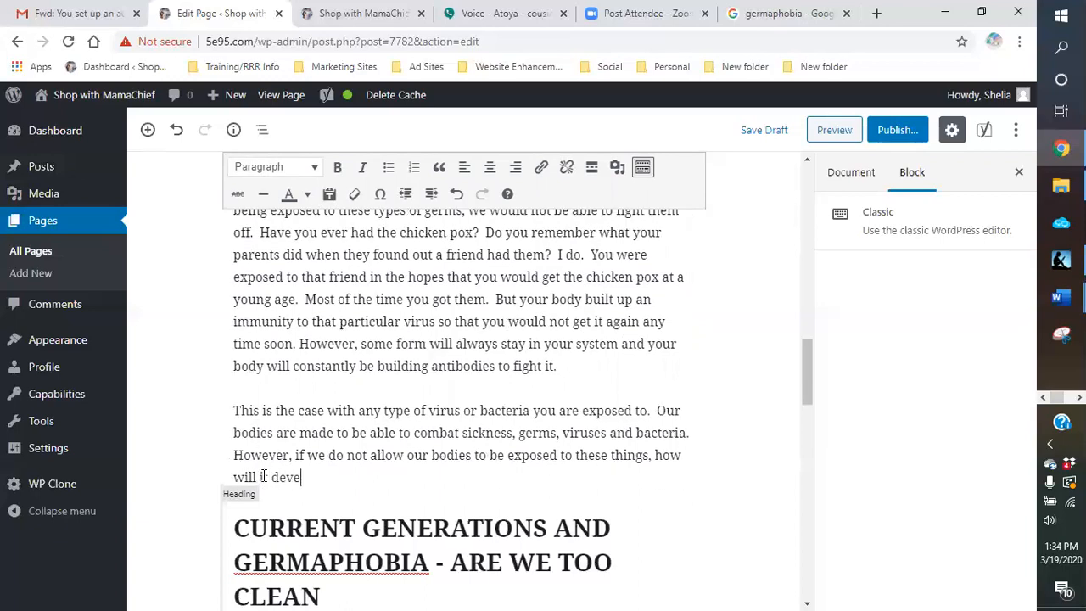
text(lop these antiboie)
key(BackSpace)
key(BackSpace)
text(dies a)
key(BackSpace)
key(BackSpace)
text(?  How will be )
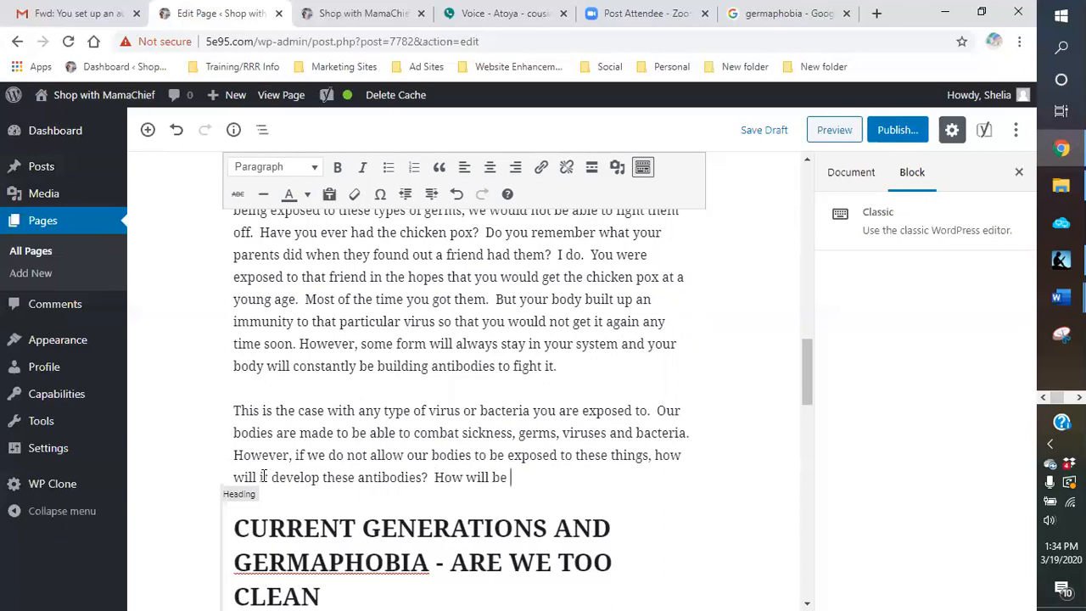
text(be ab)
Step: Add the question "How will we be able to fight it off" after the antibodies question
key(BackSpace)
key(BackSpace)
key(BackSpace)
key(BackSpace)
key(BackSpace)
key(BackSpace)
key(BackSpace)
key(BackSpace)
text(we be able to fight )
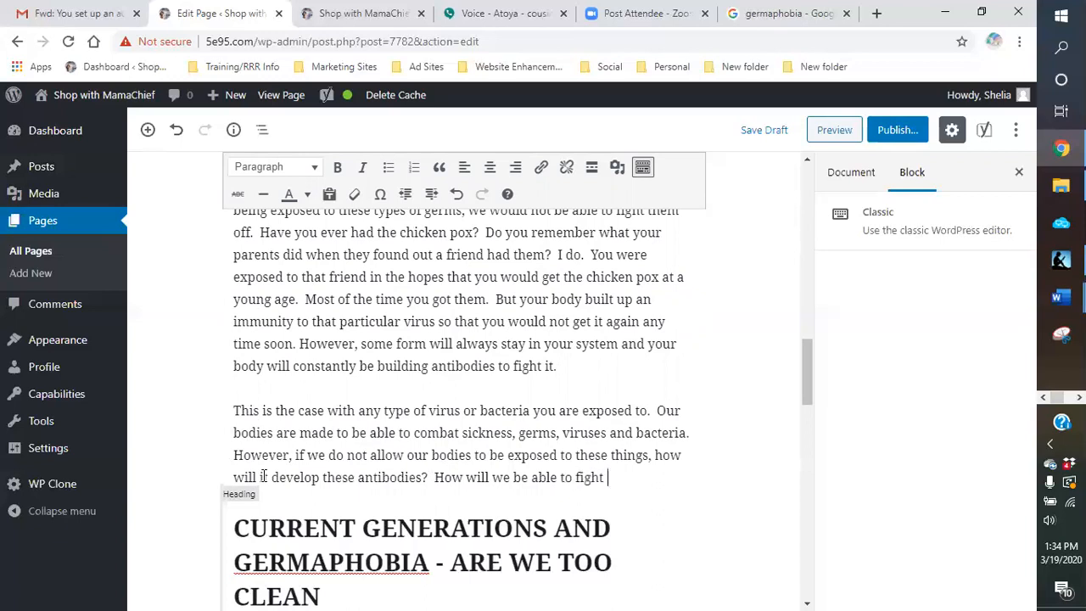
text(it off)
text( if our )
text(d)
text(od)
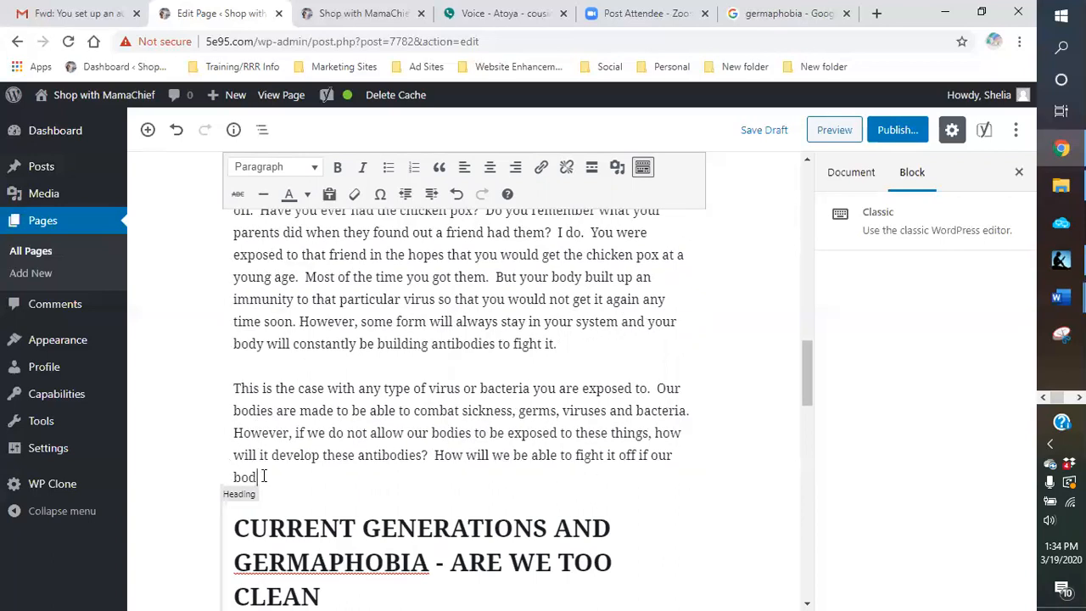
text(ies)
key(BackSpace)
key(BackSpace)
key(BackSpace)
key(BackSpace)
key(BackSpace)
key(BackSpace)
key(BackSpace)
key(BackSpace)
key(BackSpace)
key(BackSpace)
key(BackSpace)
key(BackSpace)
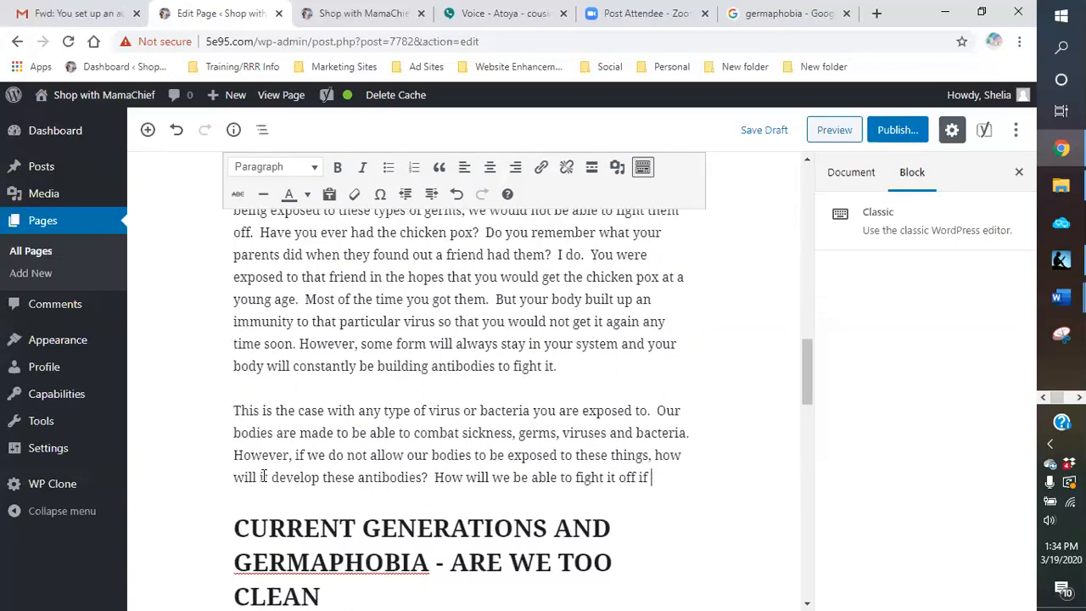
key(BackSpace)
key(BackSpace)
Step: End the question with a question mark and add "Being exposed will allow our bodies to see, feel and sense this new threat"
text(?)
text(  Being )
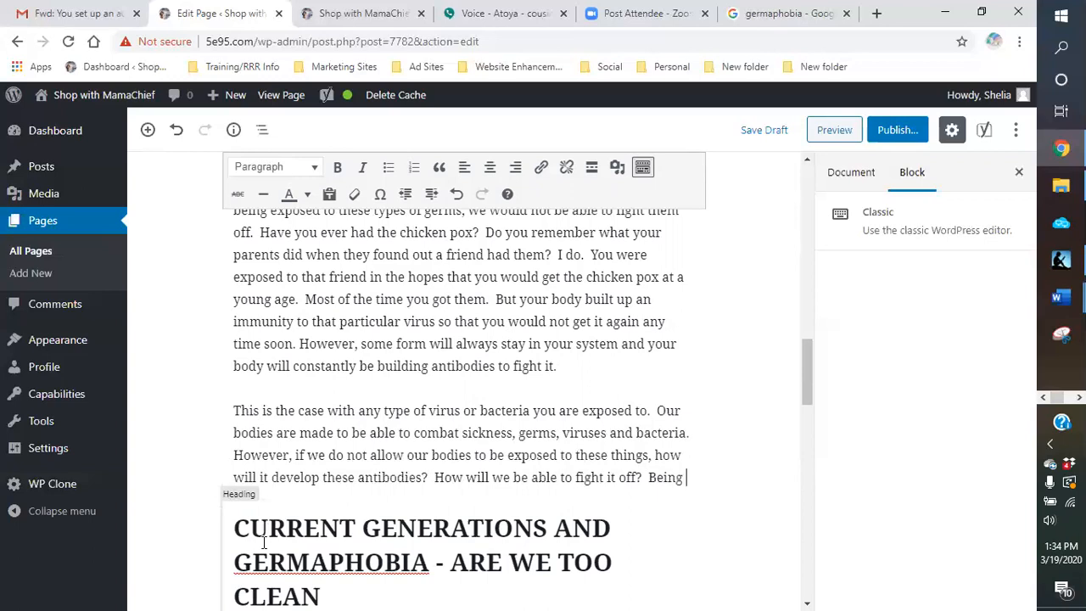
text(exposed will )
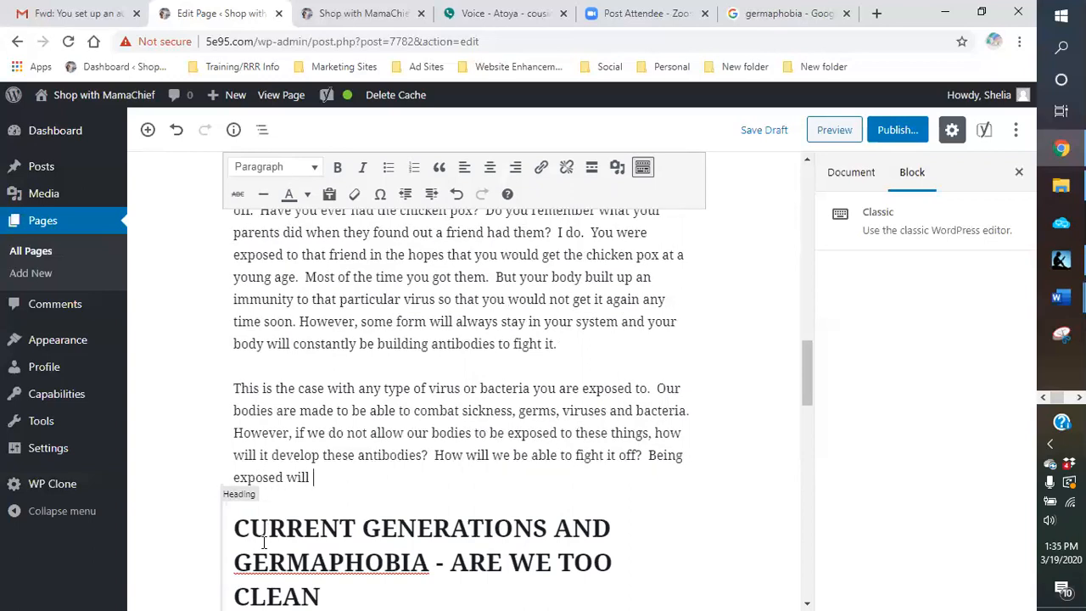
text(allow our bodies to s)
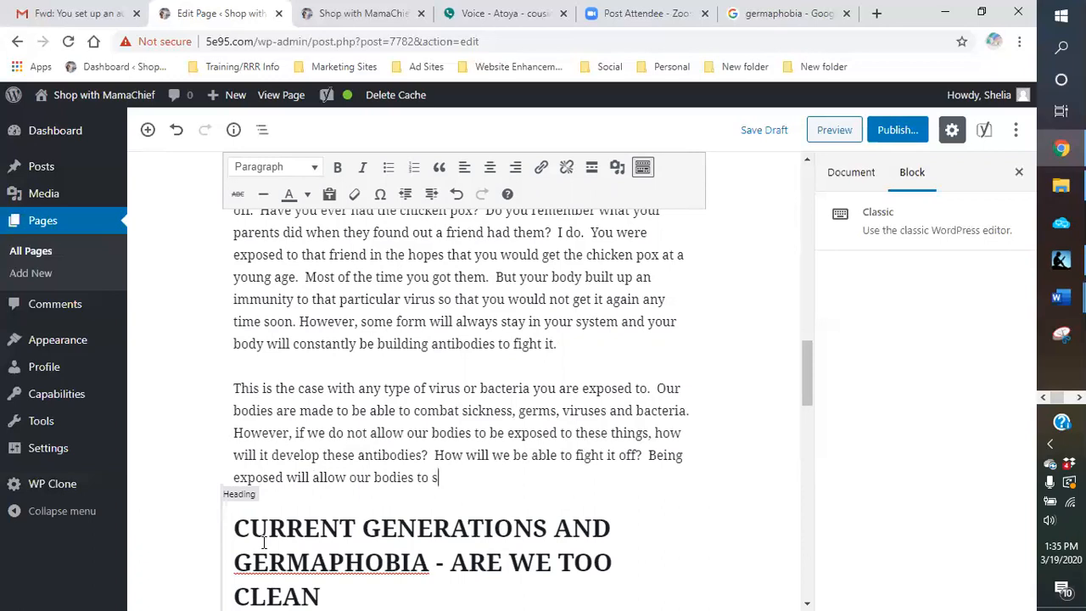
text(ee, feel and se)
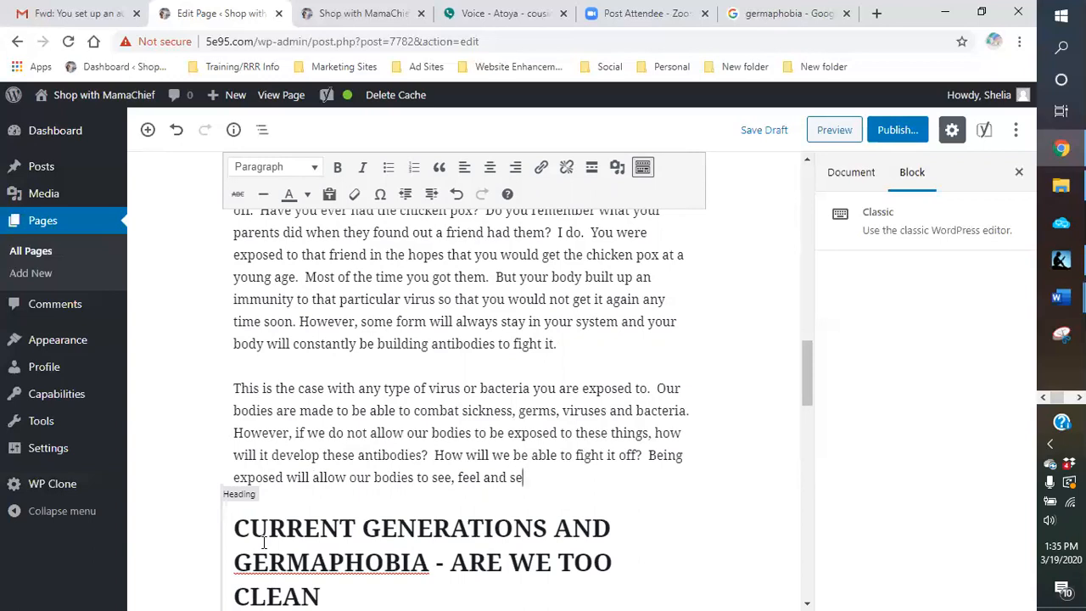
text(nse this new threat. Th)
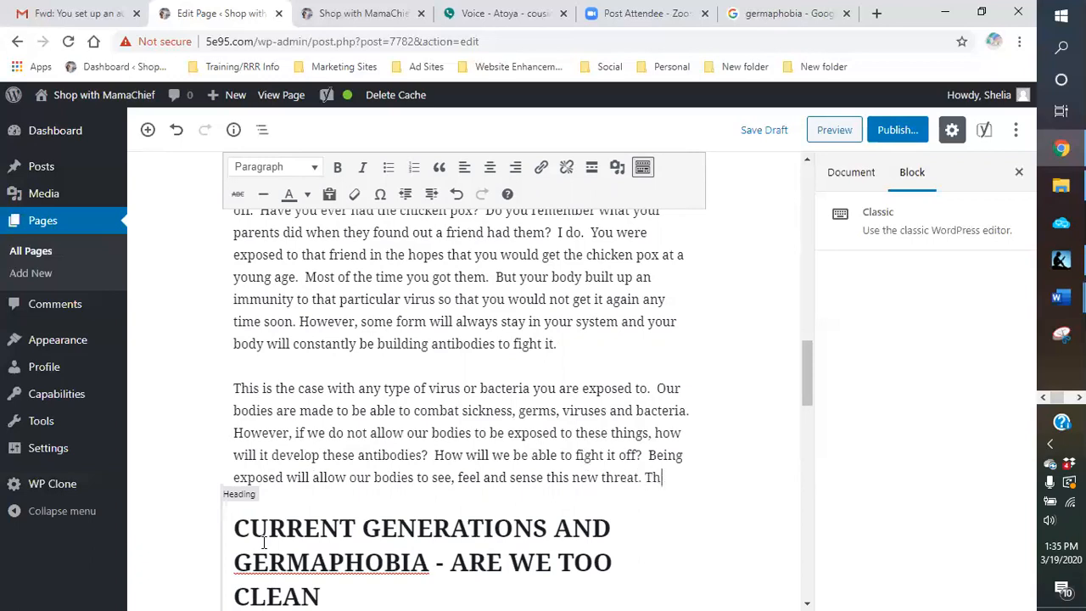
Step: Close that sentence and add "Thereby, it will combat it by developing antibodies in our system."
text(ereby, it will )
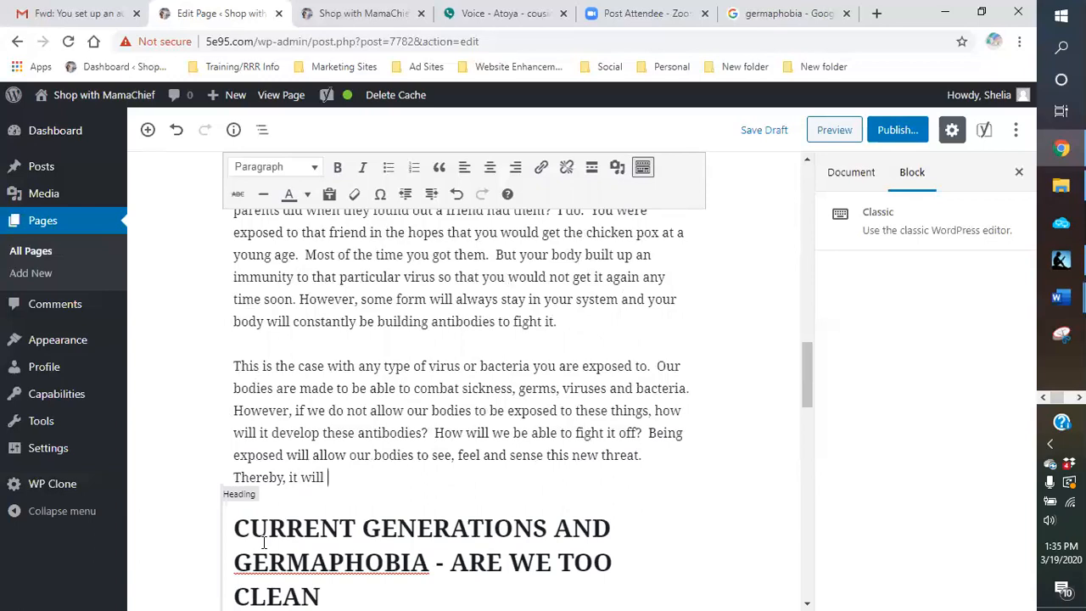
text(comts)
key(BackSpace)
text(bat it by developing antibodies in our system.)
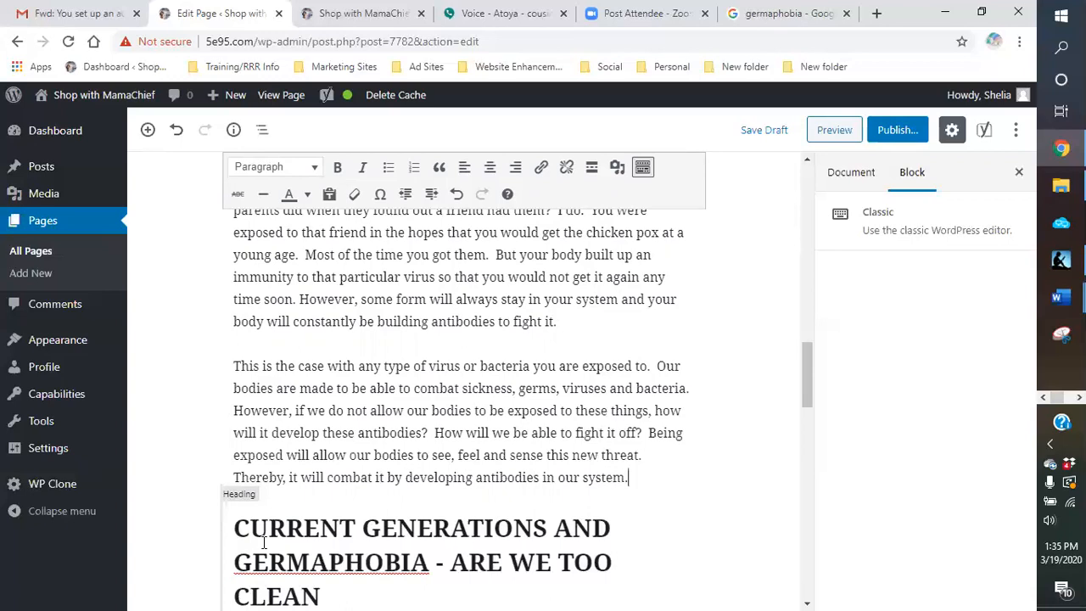
text(  If we are )
text(in )
text(g)
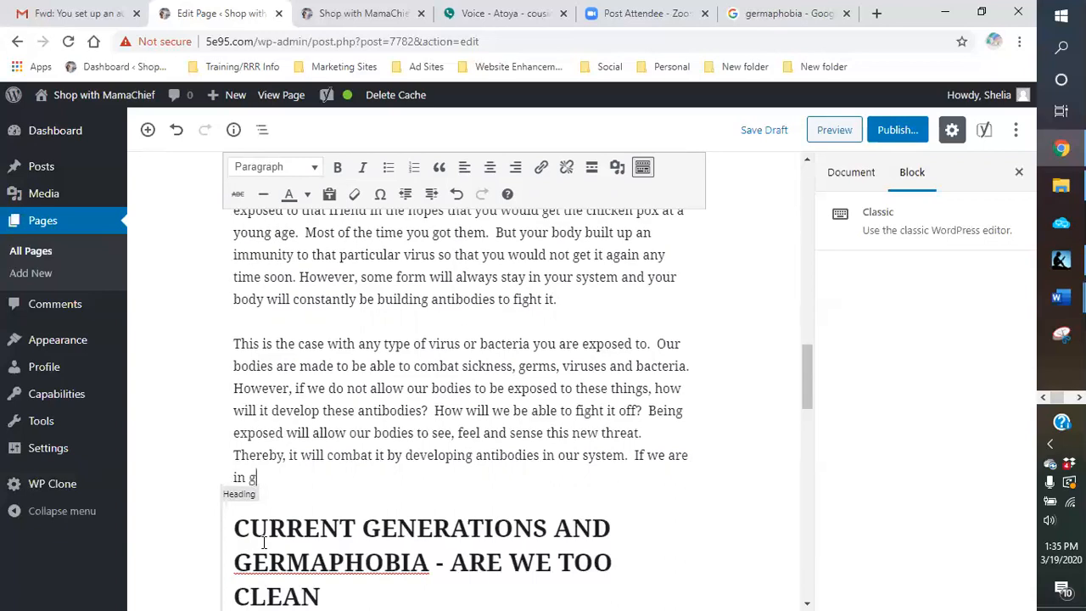
text(ood healthy)
Step: Begin the following sentence with "If we are in good health prior to the show of symptoms, our"
key(BackSpace)
key(BackSpace)
text(p)
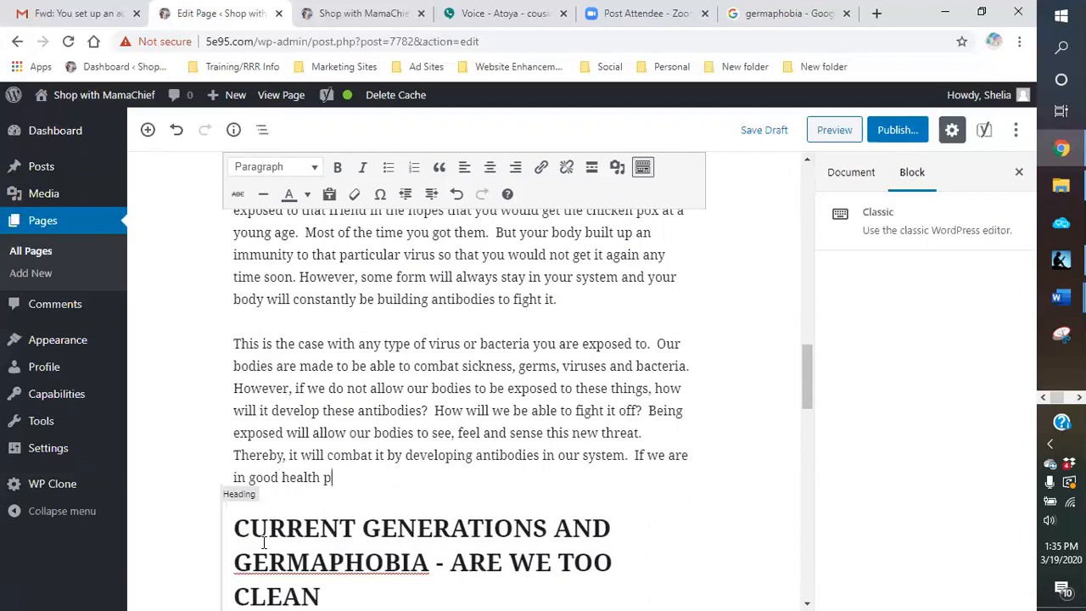
text(rior to the show so)
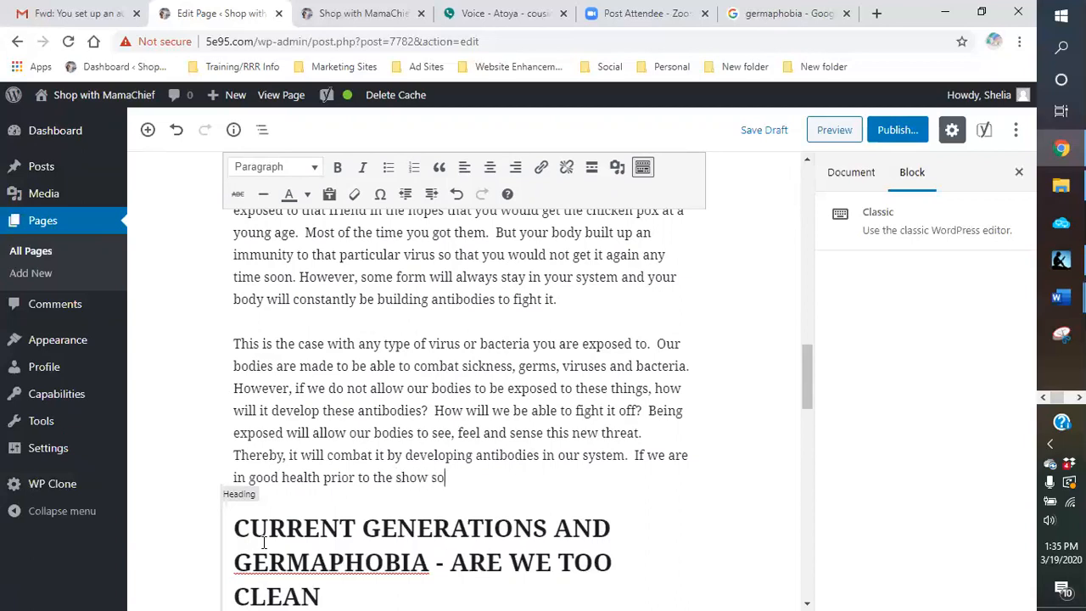
key(BackSpace)
key(BackSpace)
text(of sysmp)
key(BackSpace)
key(BackSpace)
text(mptos)
key(BackSpace)
key(BackSpace)
key(BackSpace)
key(BackSpace)
key(BackSpace)
text(p)
key(BackSpace)
key(BackSpace)
text(mptoms, our bodie)
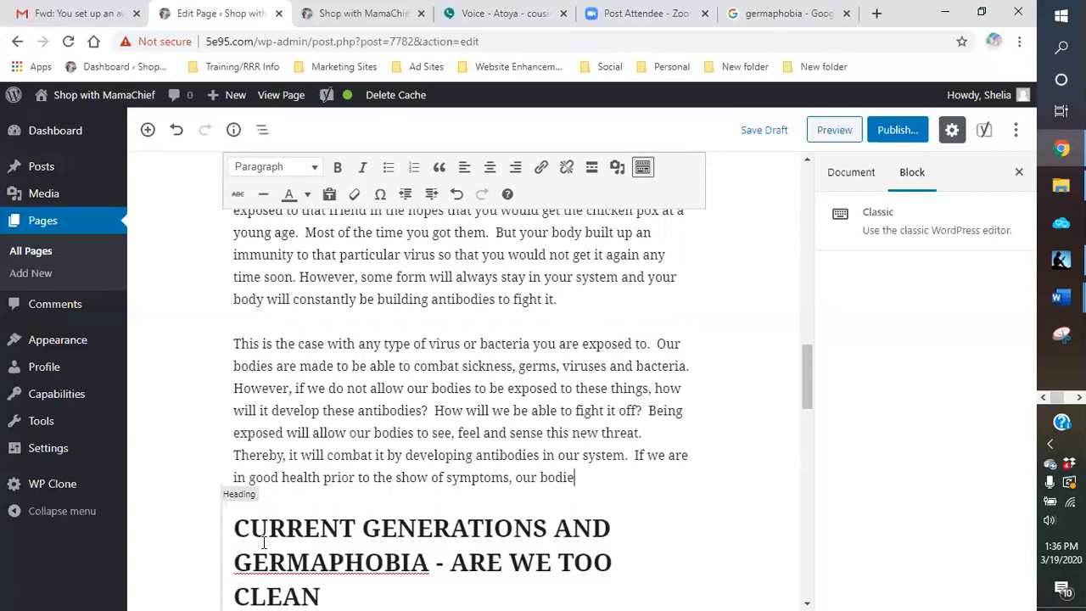
text(s have a better chance of )
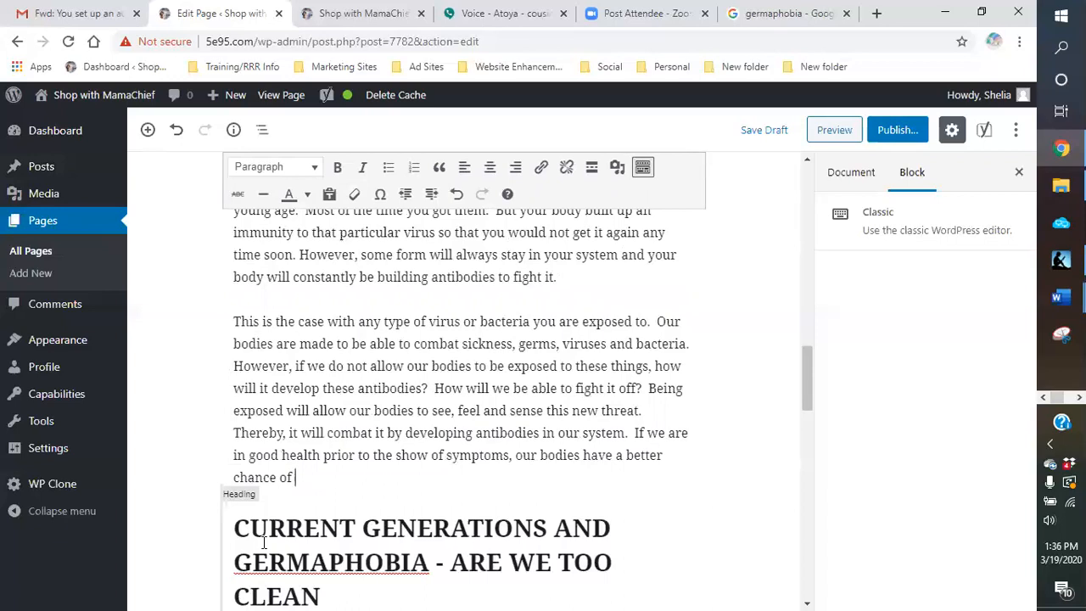
text(fighting )
text(s)
Step: Complete the good health sentence with "bodies have a better chance of fighting whatever germ, bacteria or virus."
key(BackSpace)
text(it o)
key(BackSpace)
key(BackSpace)
key(BackSpace)
key(BackSpace)
text(whatever )
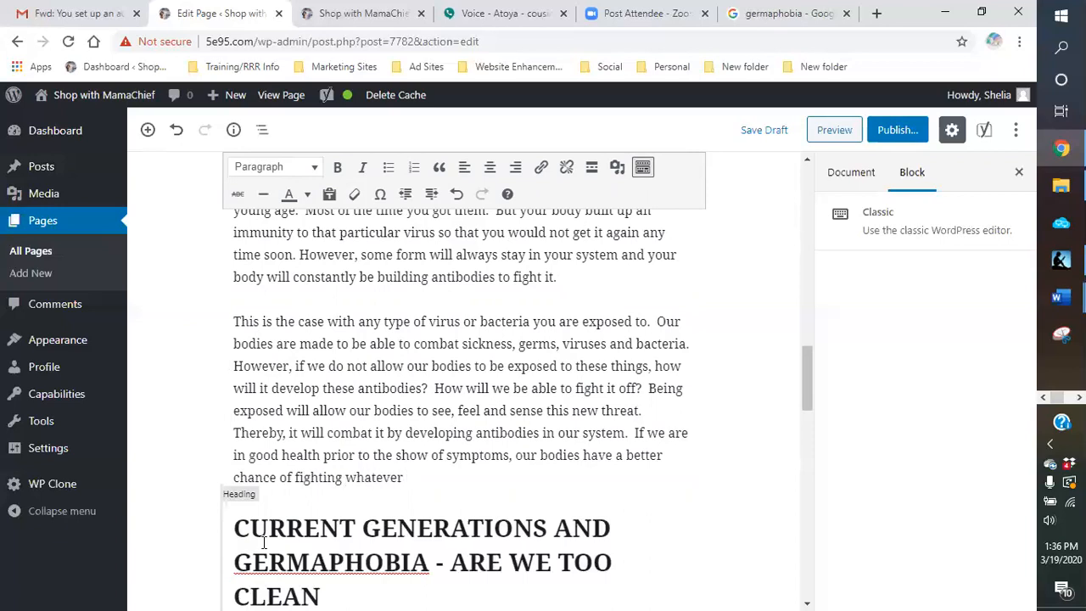
text(germ, bacteria or virus)
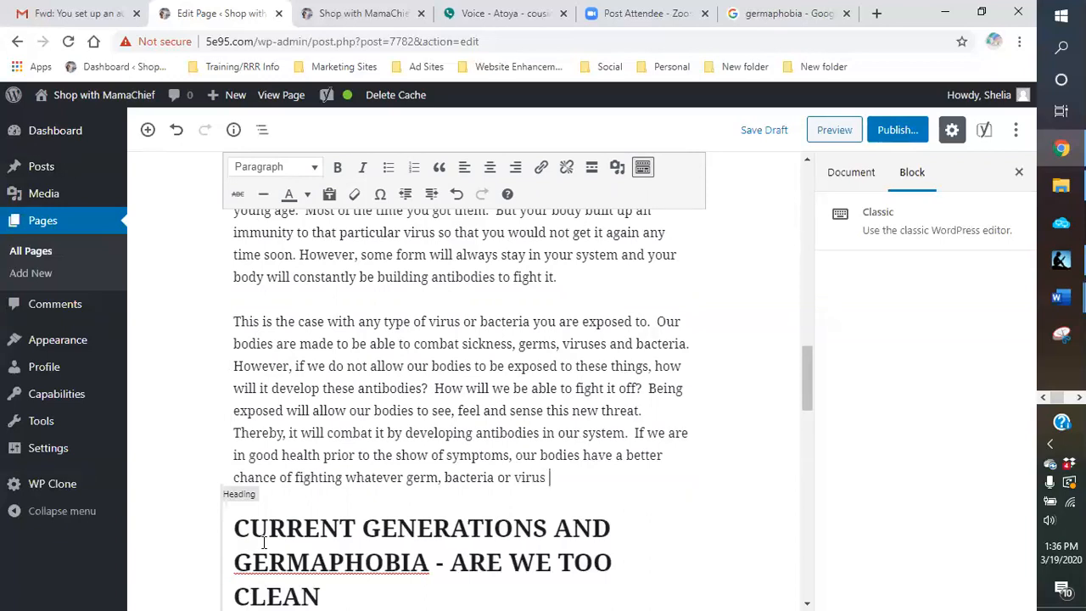
key(BackSpace)
text(.  So eat healthy,)
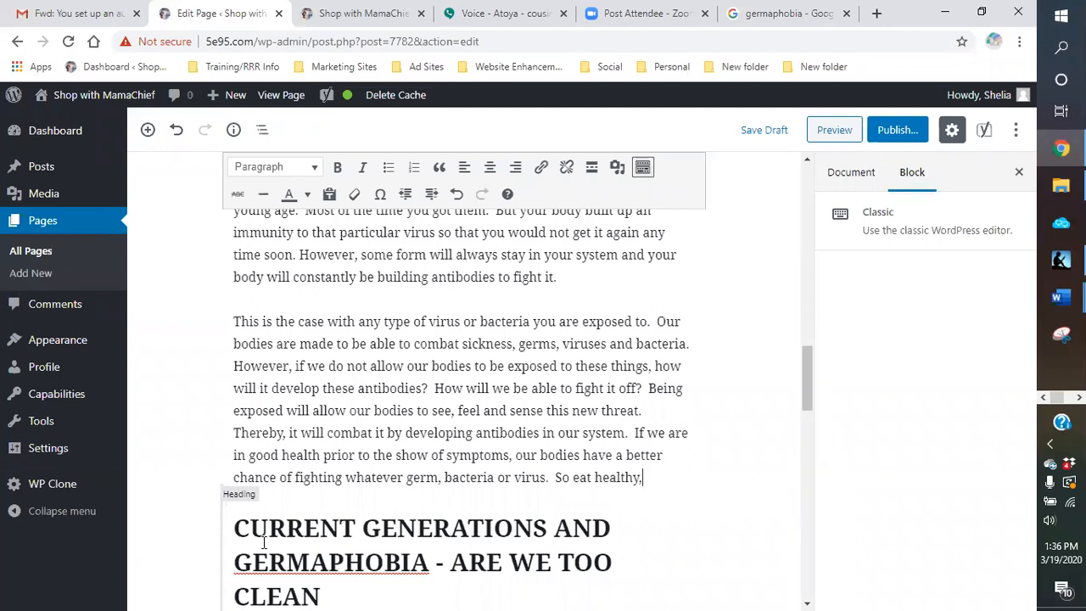
text( exercise)
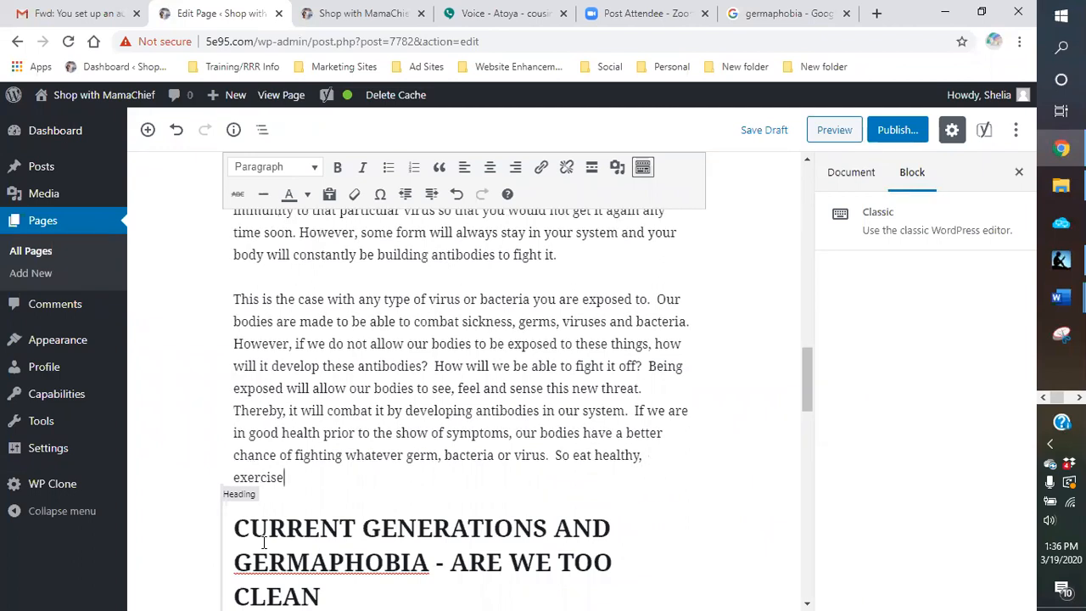
text(, drink plenty o)
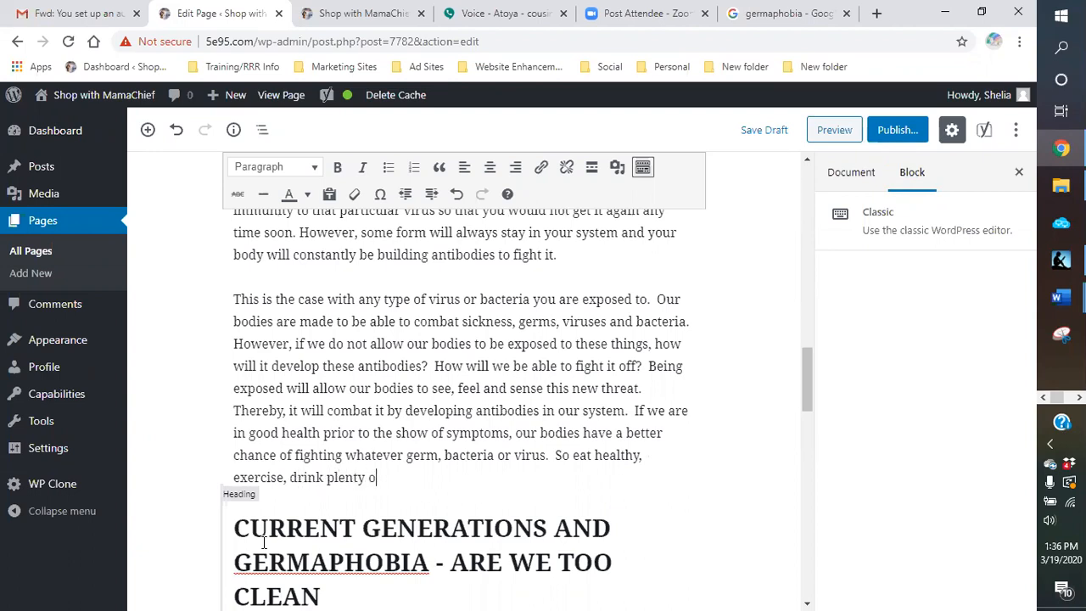
text(f water and)
Step: Continue the immune system paragraph with "So eat healthy, exercise, drink plenty of water."
key(BackSpace)
key(BackSpace)
key(BackSpace)
key(BackSpace)
key(BackSpace)
text(.)
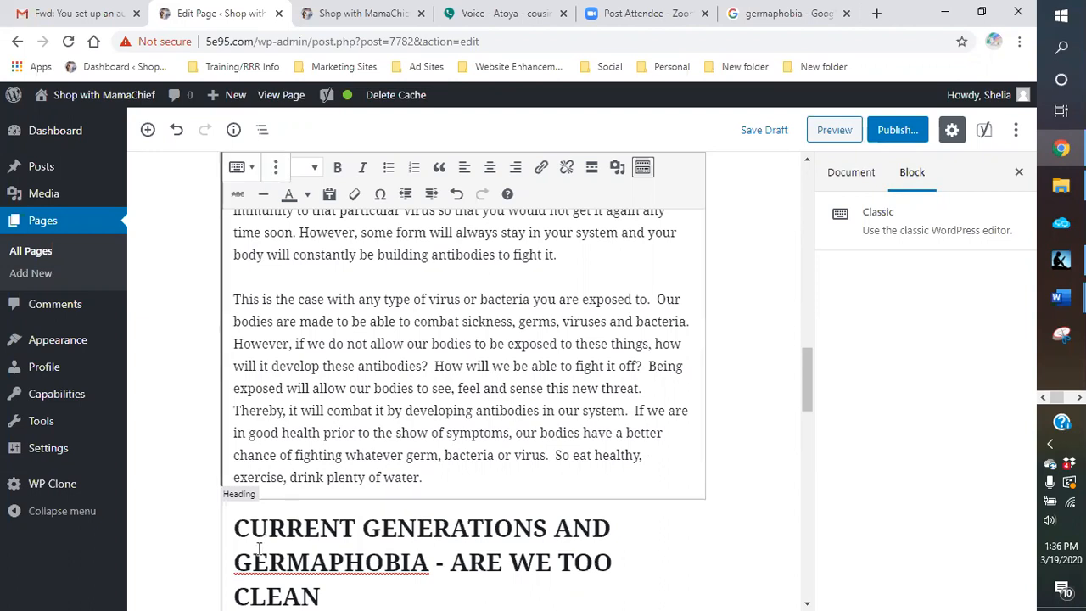
Step: Add the sentence "But most of all, keep your body clean." to the end of the paragraph
text(A)
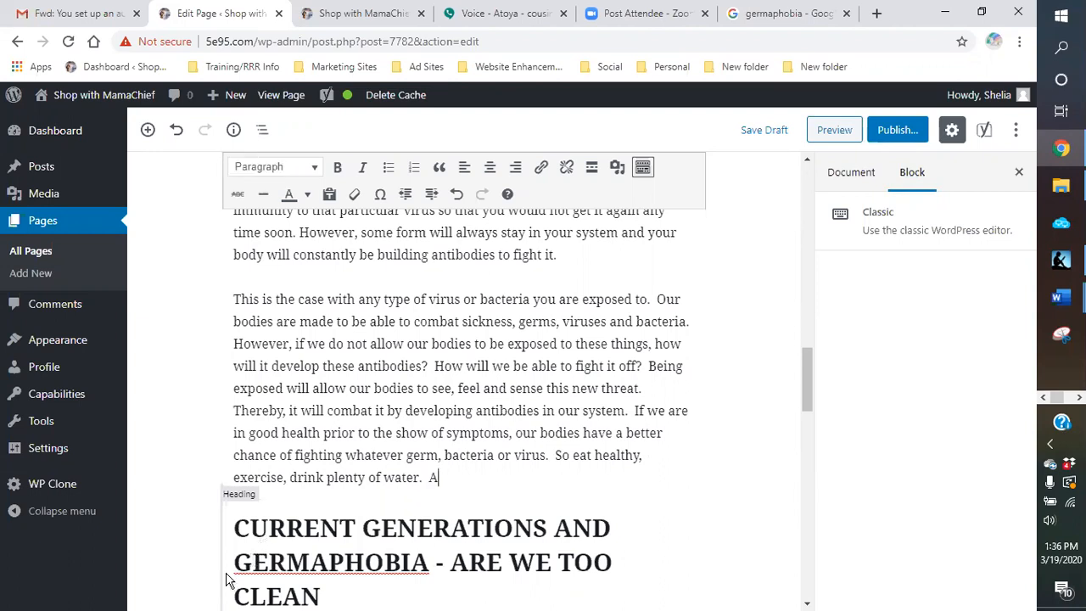
key(BackSpace)
text(But most of all, )
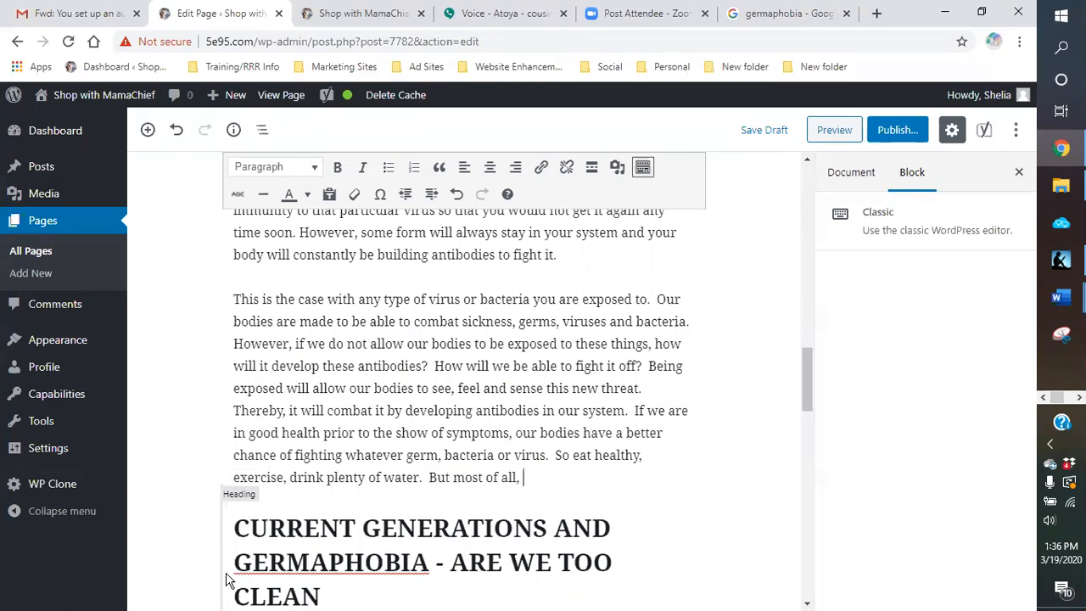
text(keep your bo)
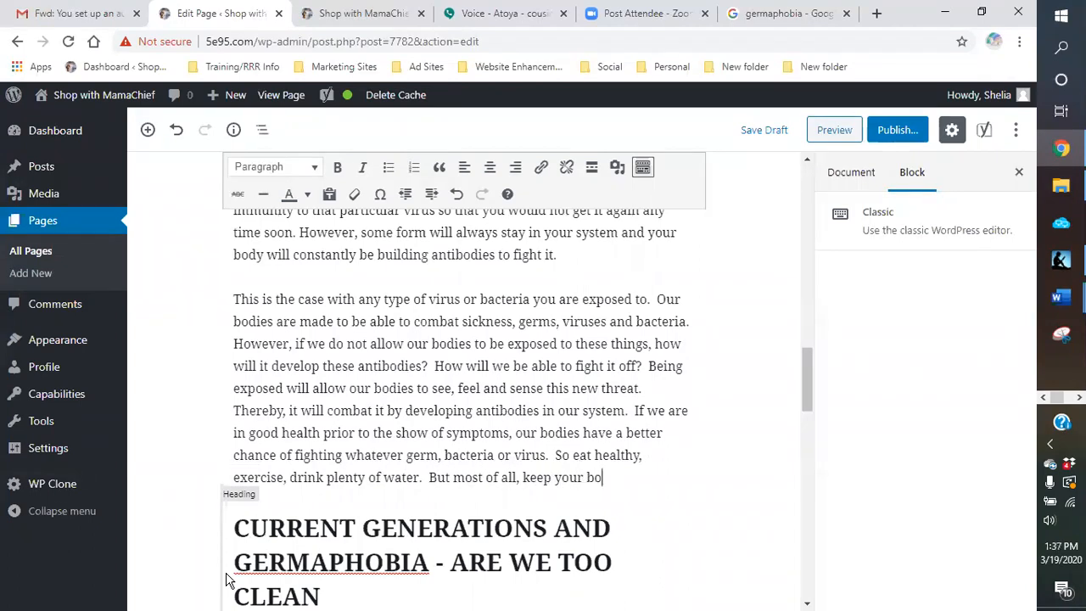
text(dy clean.)
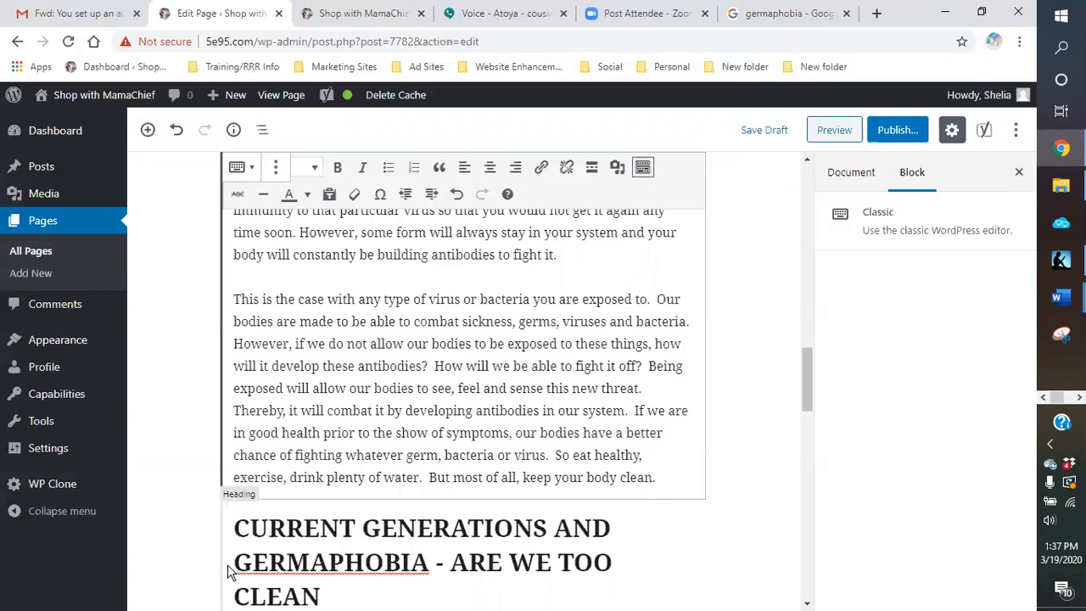
Step: Begin the following sentence with "Which is not germ free"
text(Whin)
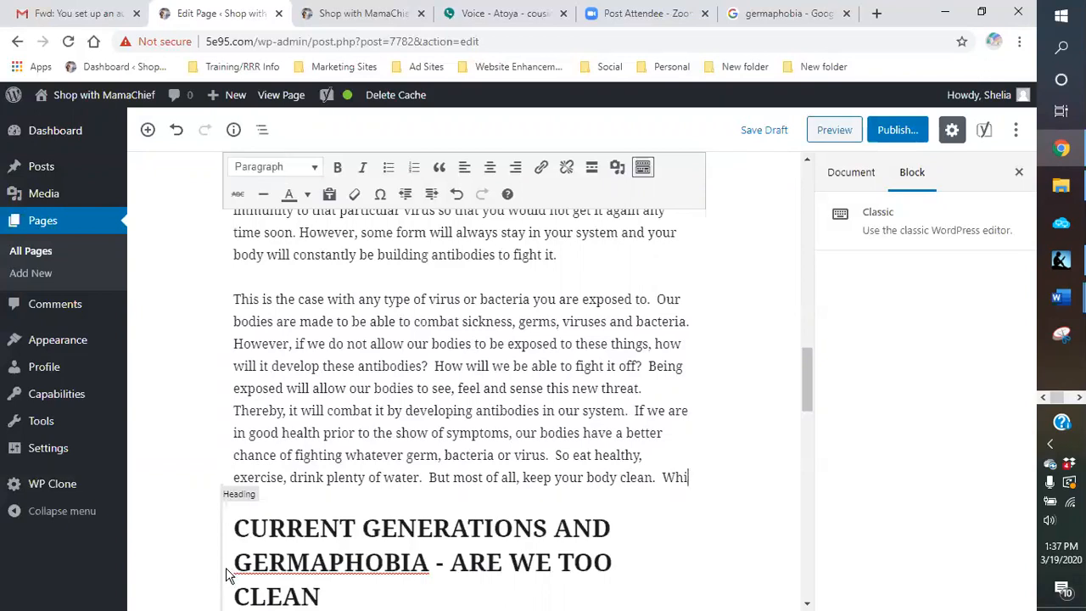
key(BackSpace)
key(BackSpace)
key(BackSpace)
key(BackSpace)
text(Who)
key(BackSpace)
text(ich is not germ fre)
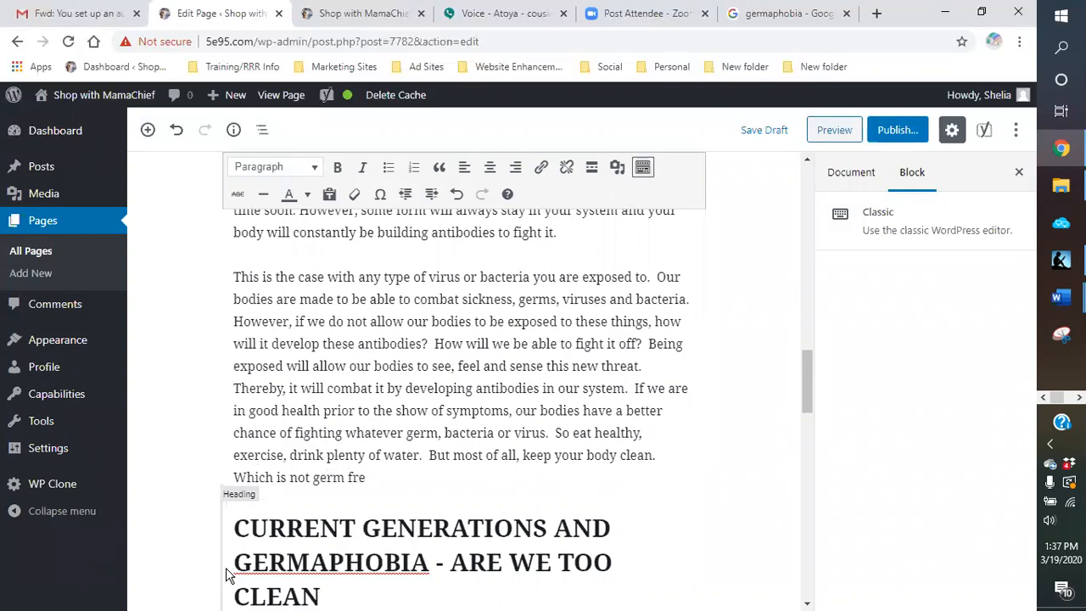
text(e, but)
Step: Complete the germ free sentence with ", but hygienically clean."
text(hygenically)
key(BackSpace)
key(BackSpace)
key(BackSpace)
key(BackSpace)
key(BackSpace)
key(BackSpace)
key(BackSpace)
text(ienically)
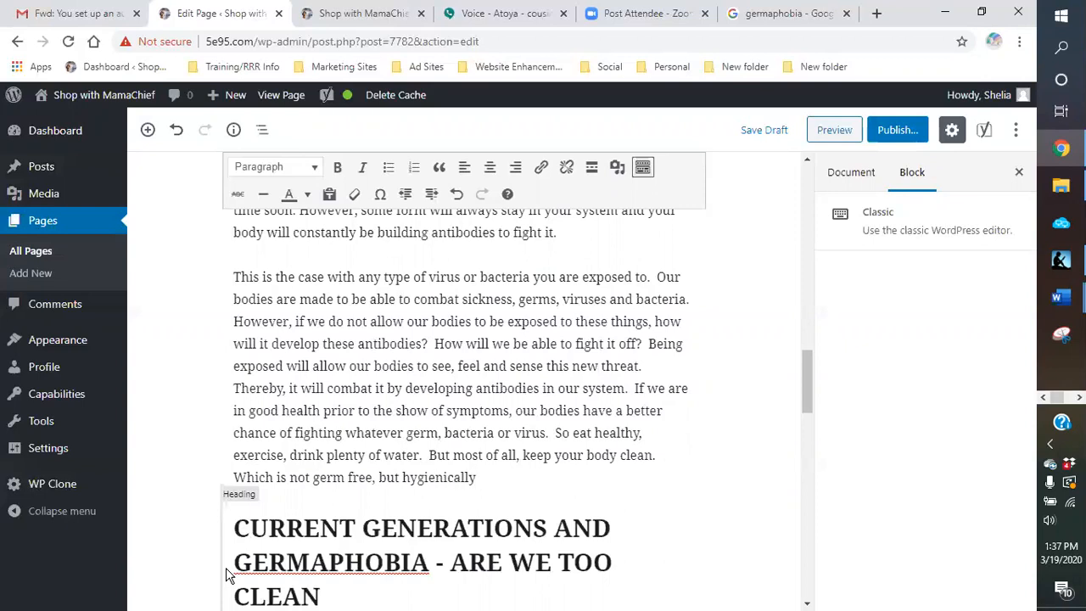
text( clean.  Soap and water goes a long way.)
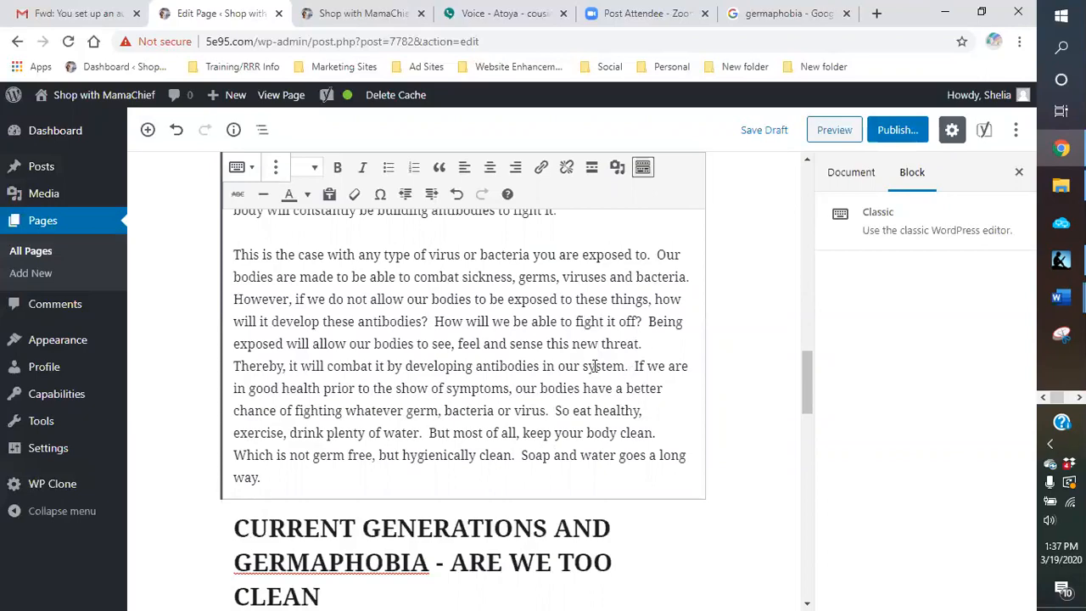
Step: Reread the text of the "Building Up Our Immune System" section and the end of the section before it
scroll(654, 354, up, 3)
scroll(661, 359, up, 3)
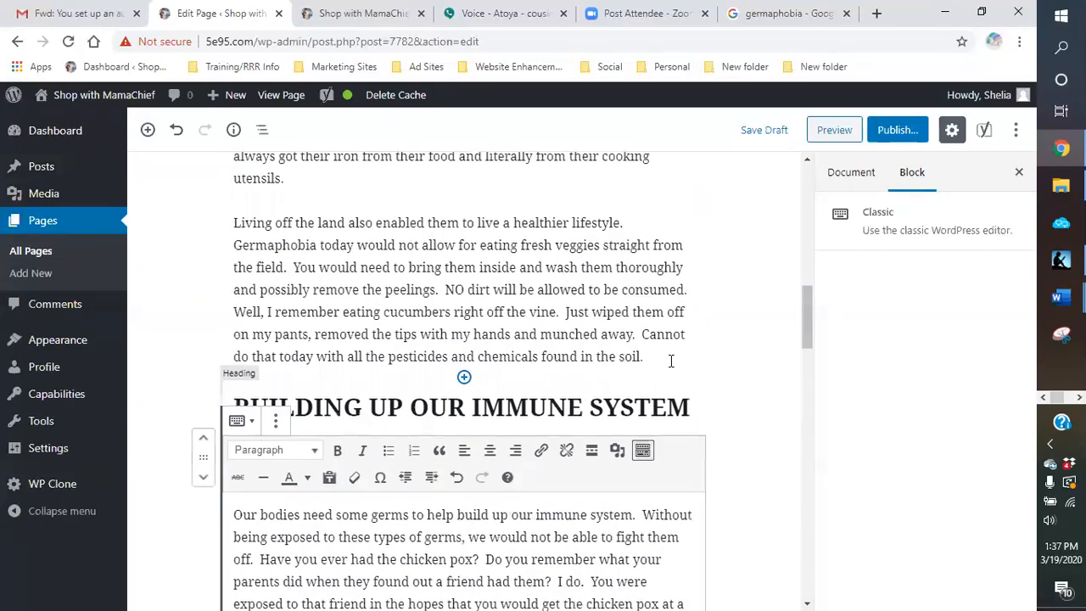
scroll(737, 382, down, 5)
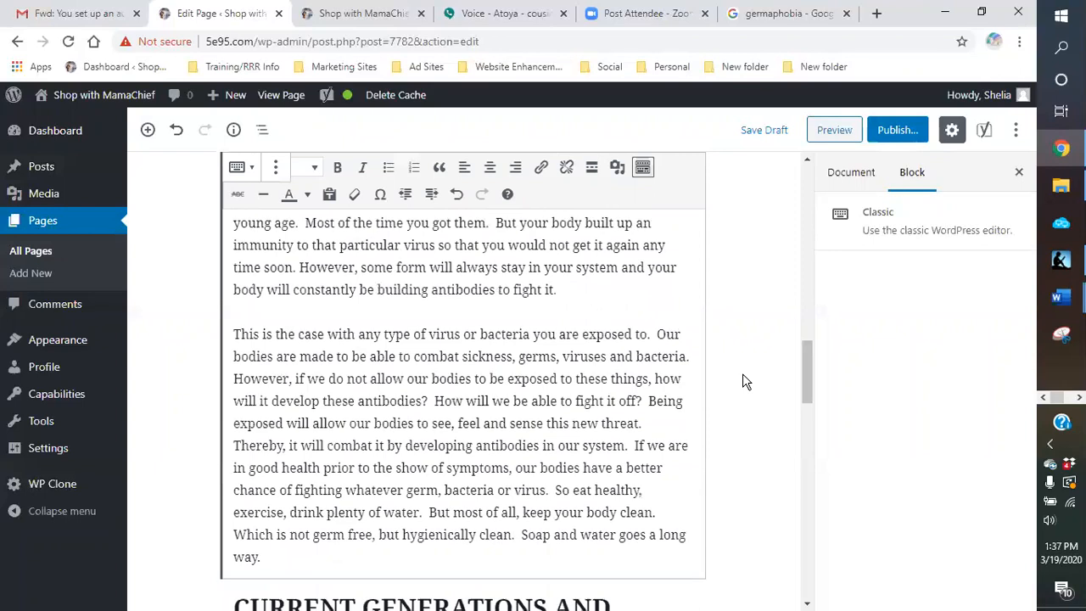
scroll(647, 395, down, 2)
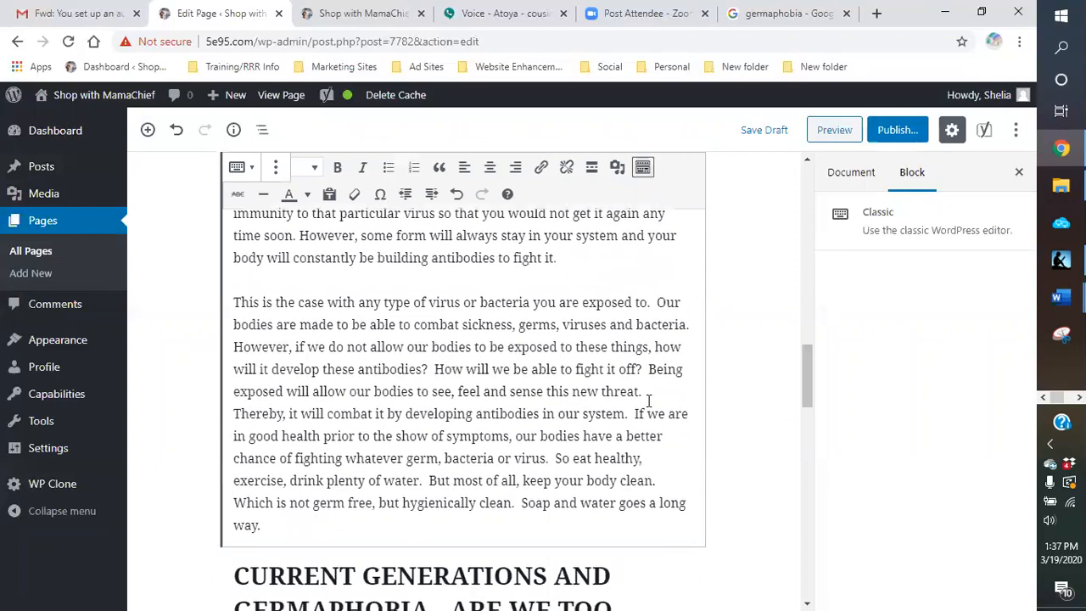
scroll(592, 383, up, 2)
scroll(592, 382, up, 1)
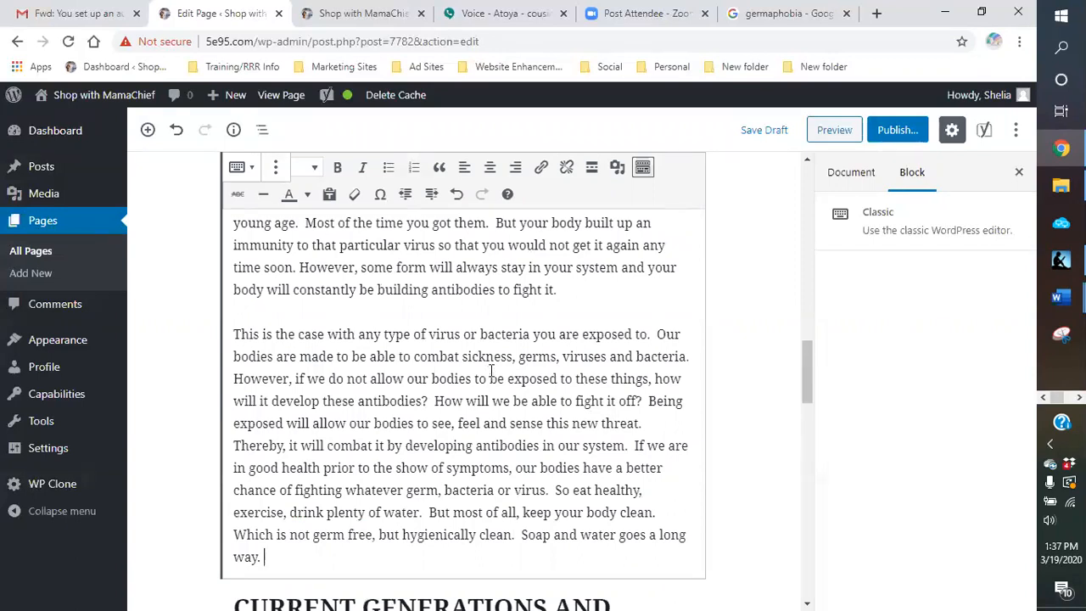
scroll(491, 373, down, 3)
scroll(449, 333, up, 2)
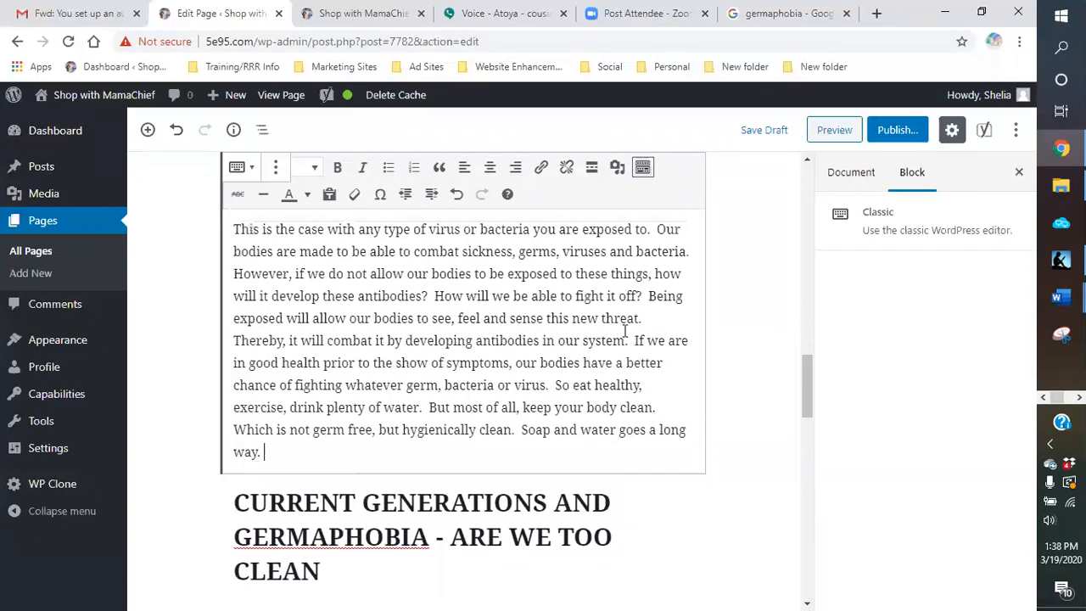
Step: Check the page's Yoast SEO and readability analyses and save the draft
scroll(466, 353, down, 6)
scroll(336, 370, down, 1)
scroll(337, 369, down, 5)
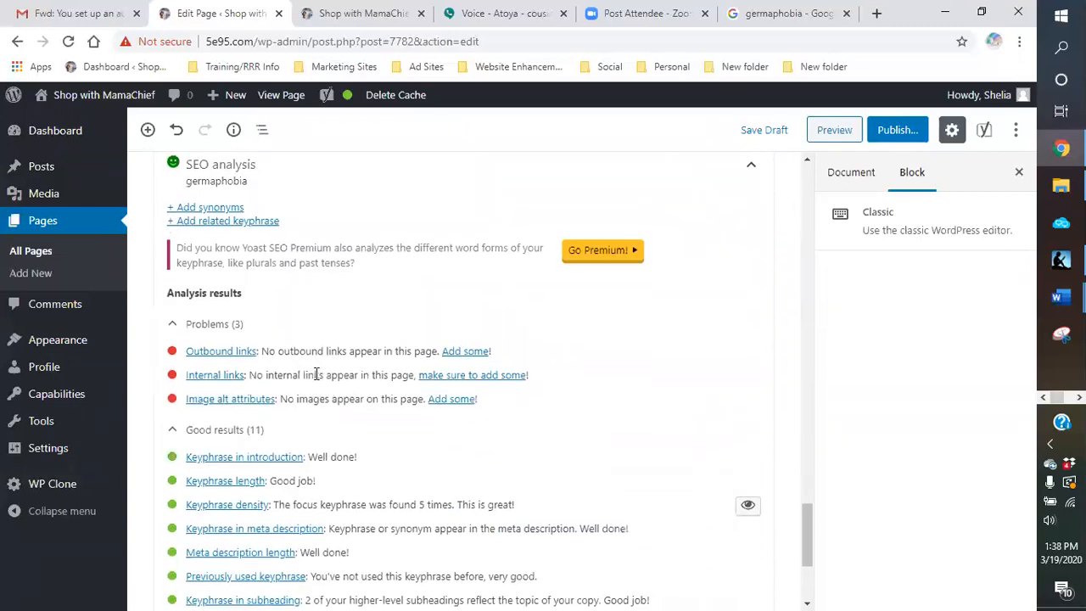
scroll(271, 432, up, 4)
scroll(250, 458, down, 3)
scroll(248, 413, up, 5)
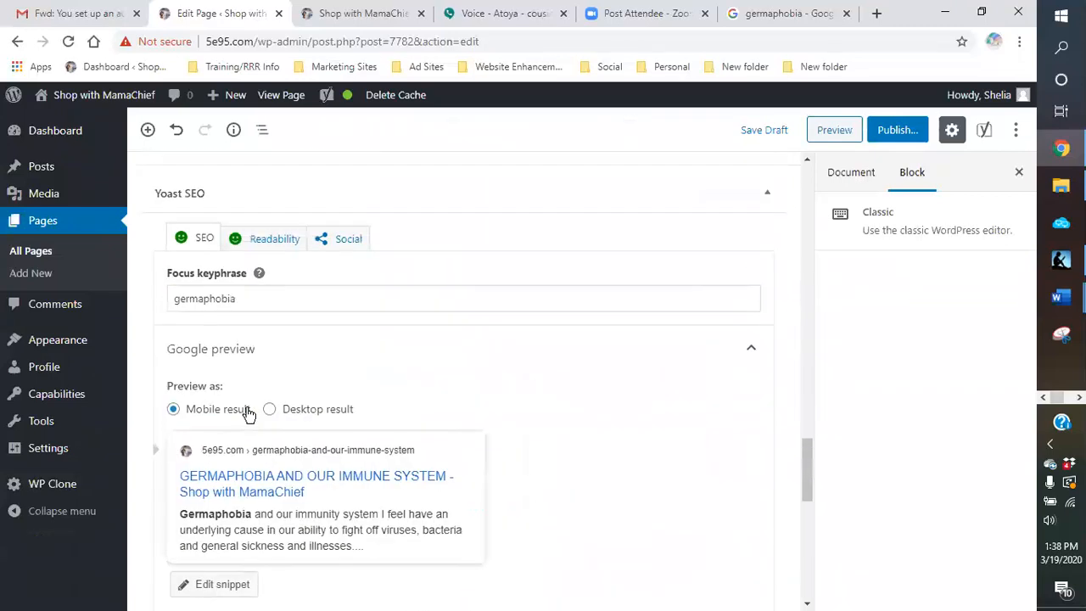
click(260, 242)
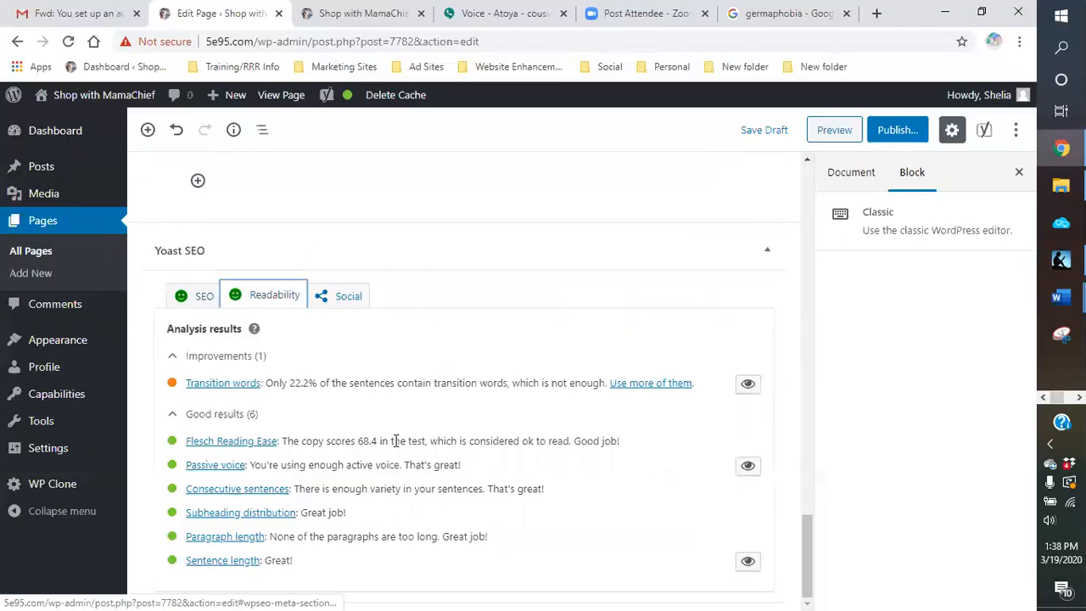
click(768, 130)
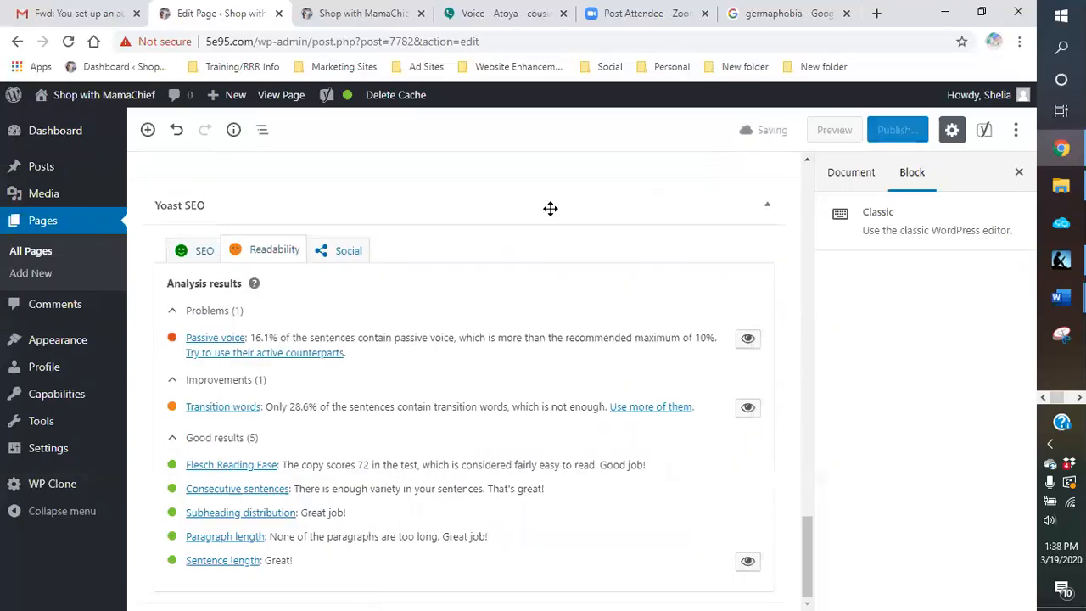
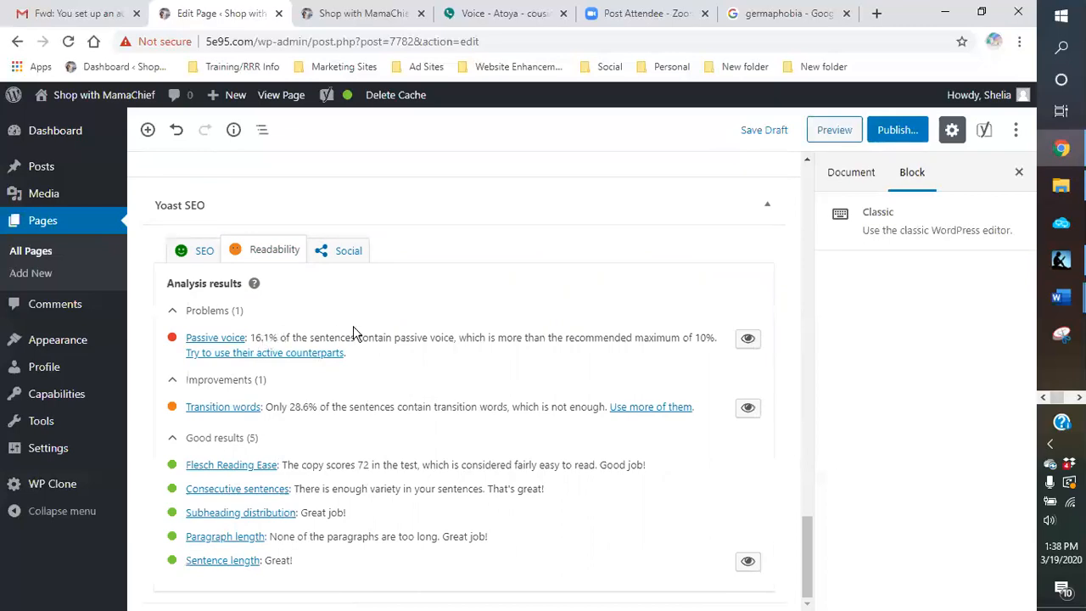
Step: Insert an empty paragraph below the "Current Generations and Germaphobia - Are We Too Clean" heading
scroll(355, 332, up, 10)
scroll(473, 322, up, 2)
scroll(473, 322, down, 6)
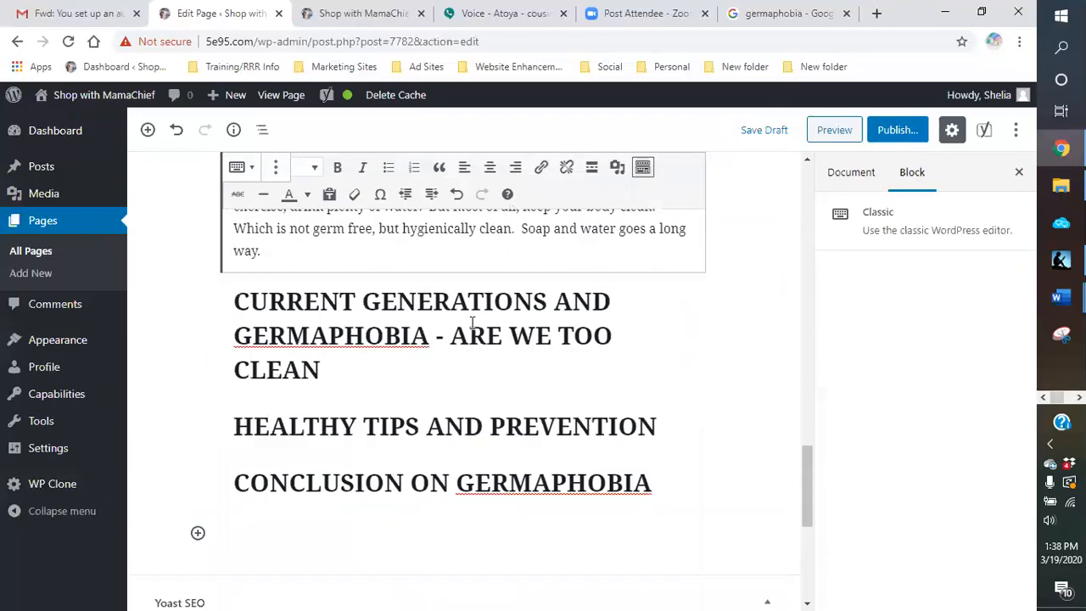
click(342, 368)
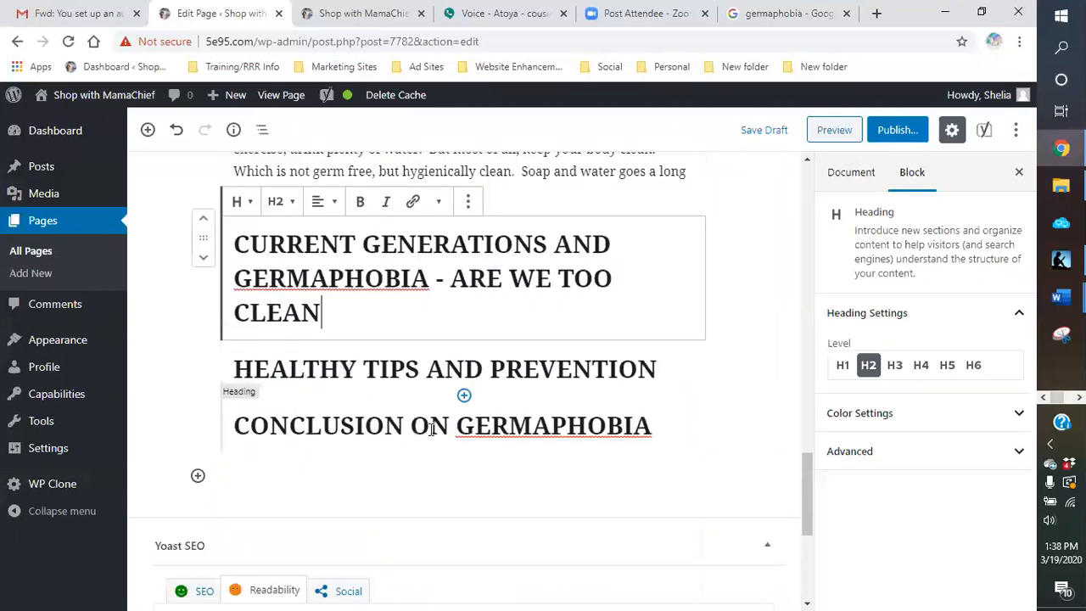
click(464, 341)
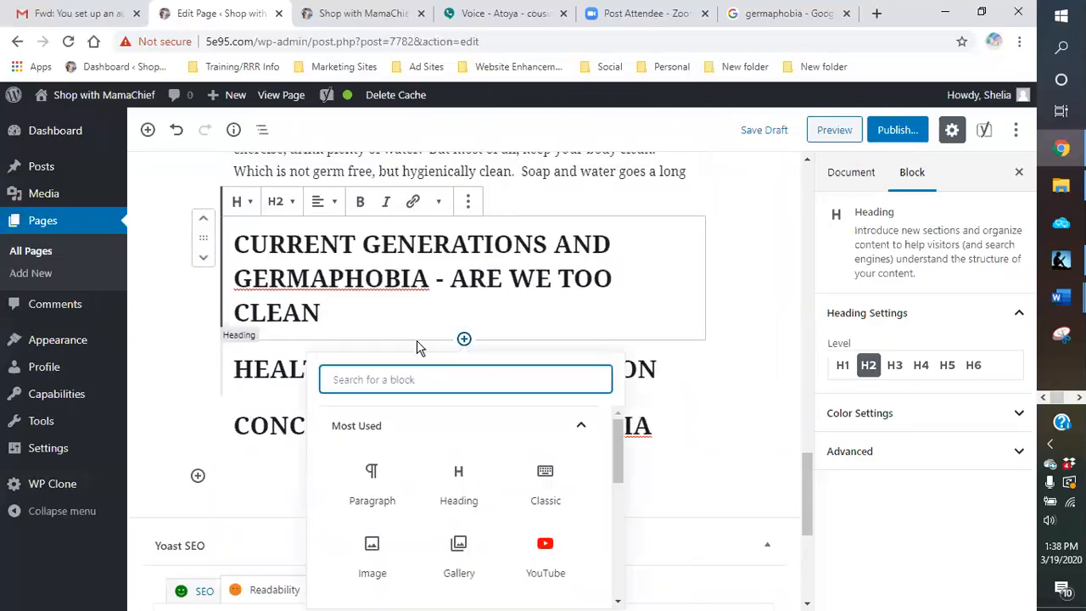
click(379, 481)
click(279, 351)
click(276, 357)
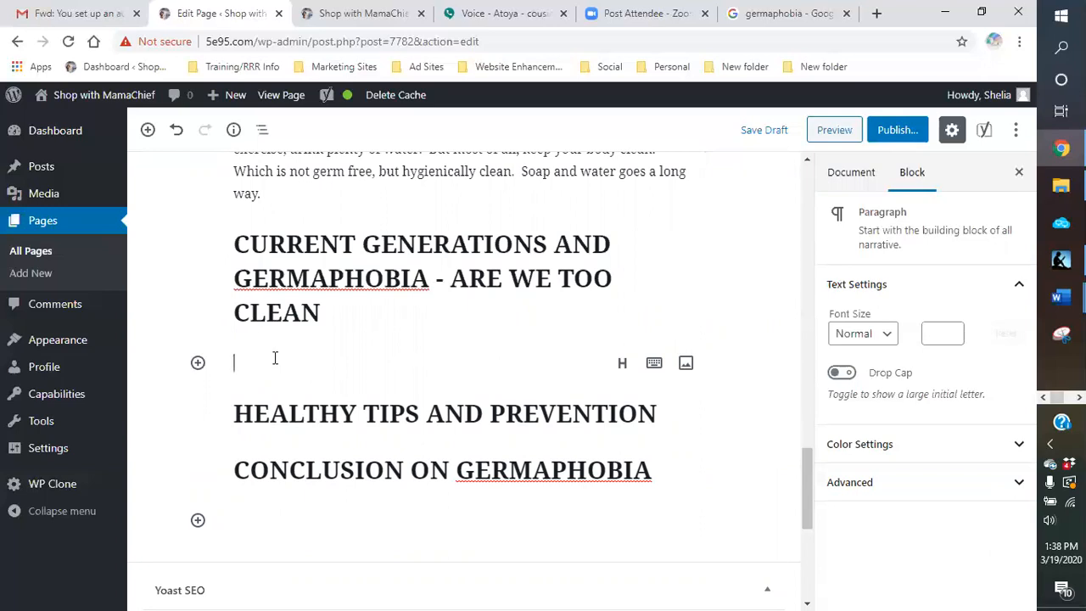
Step: Write the opening sentence "Our current generation equates hygiene with germ free." in the new paragraph
text(Our current)
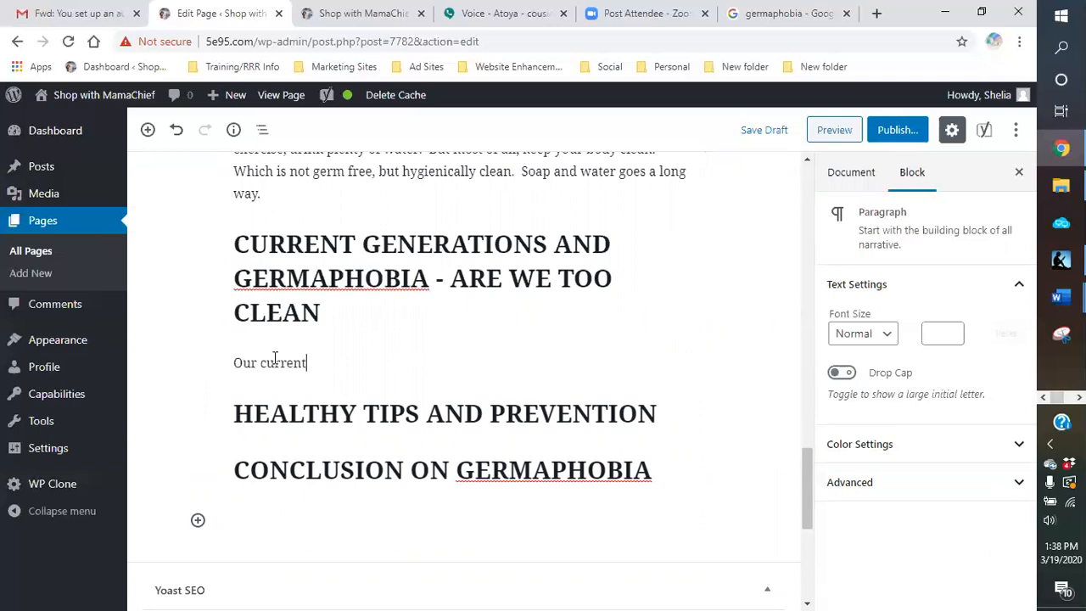
text( generation equat)
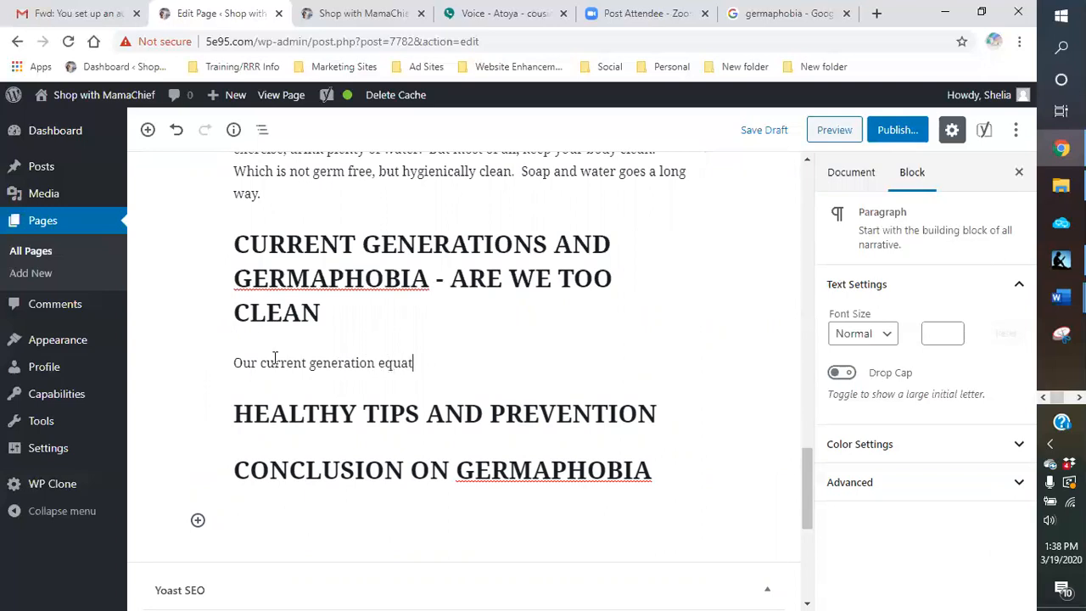
text(es hygiene with germ)
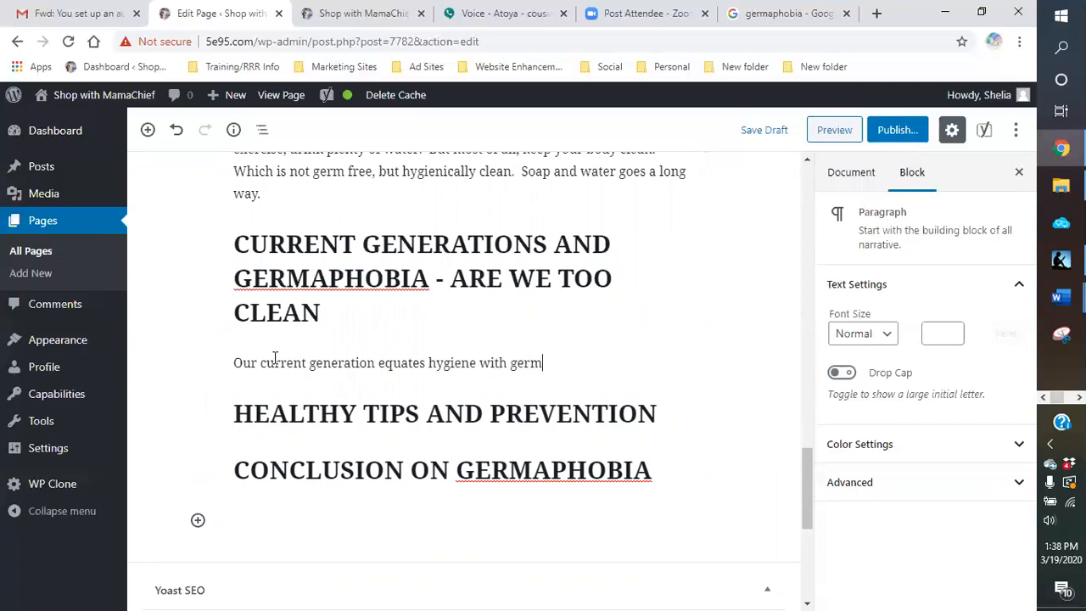
text(-)
text(free.)
text(  I think this is w)
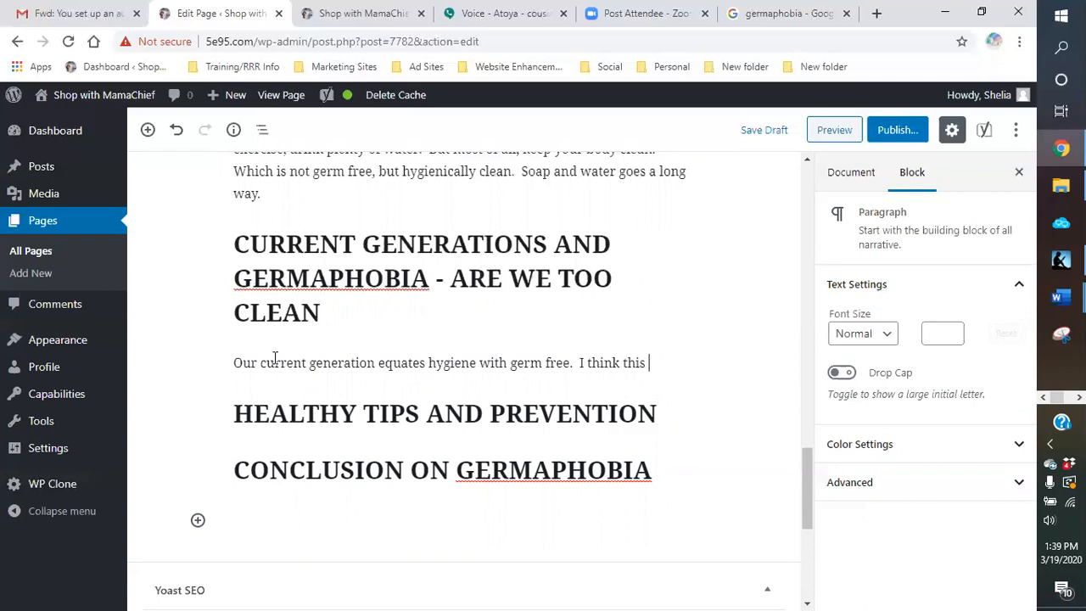
text(here our)
Step: Add the sentence "I think this is where our issues have come into play."
key(BackSpace)
key(BackSpace)
key(BackSpace)
text(our)
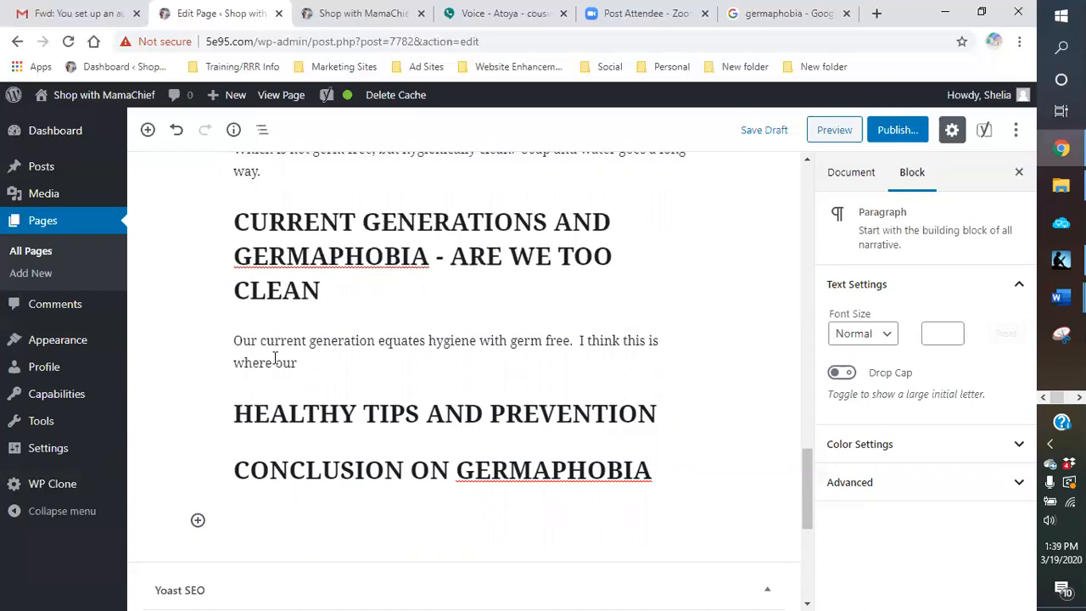
text( issues have come into )
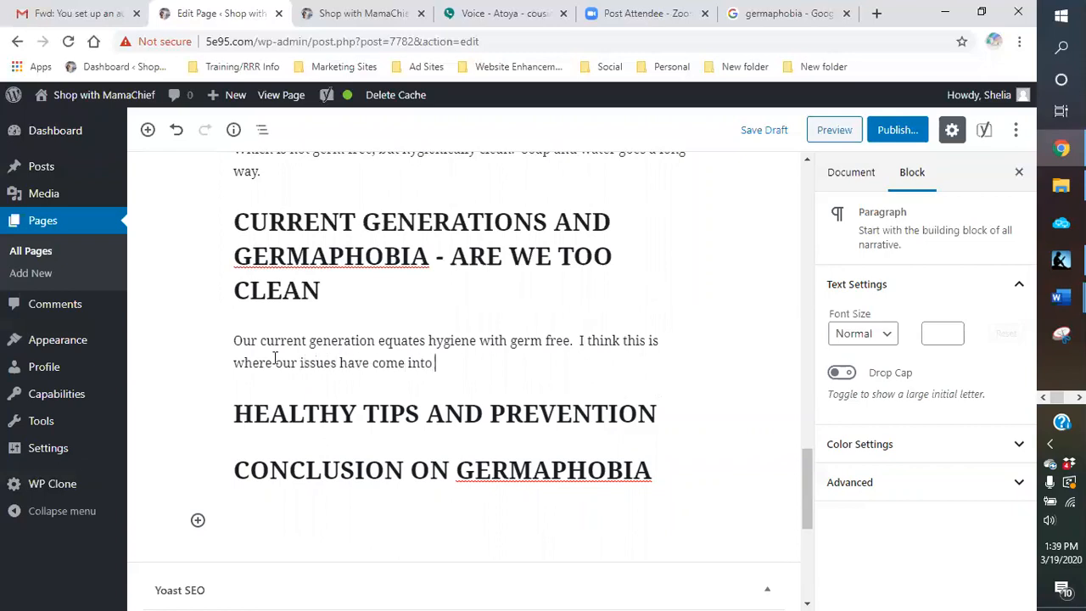
text(play.  By bein)
text(g)
Step: Replace the started wording after "play." with "With germaphobia so prevalent, we"
key(BackSpace)
key(BackSpace)
key(BackSpace)
key(BackSpace)
key(BackSpace)
key(BackSpace)
key(BackSpace)
text(With germaphobia )
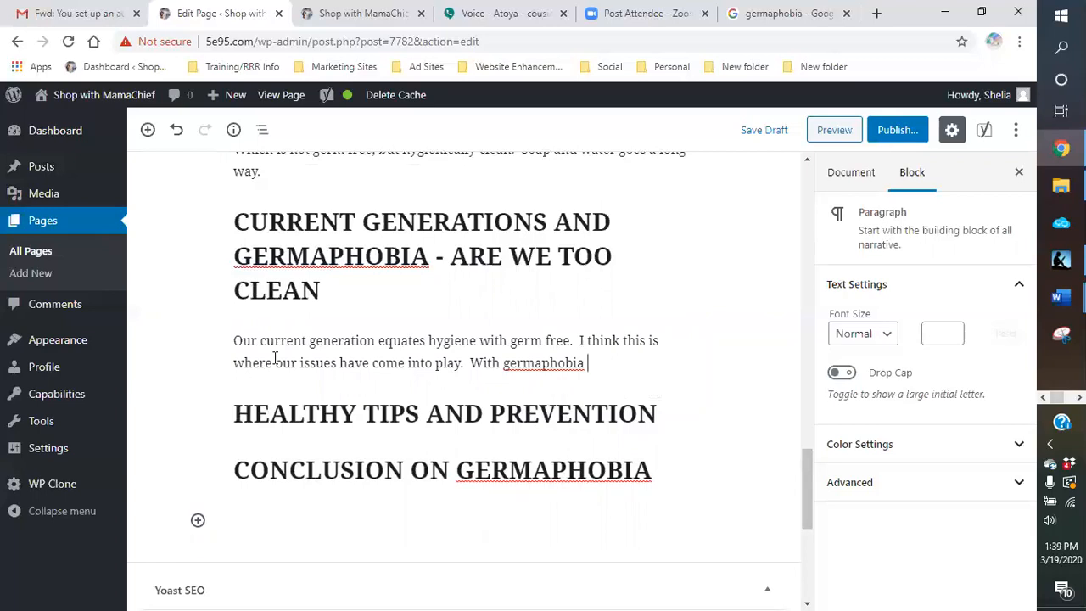
text(so pre)
text(valent,)
text(we)
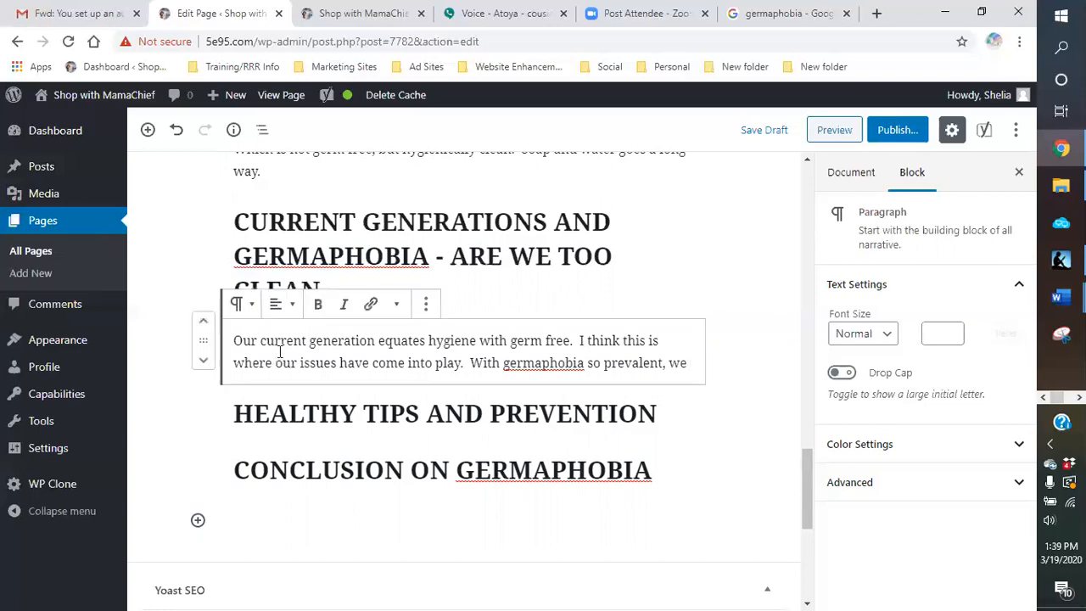
text( saniti)
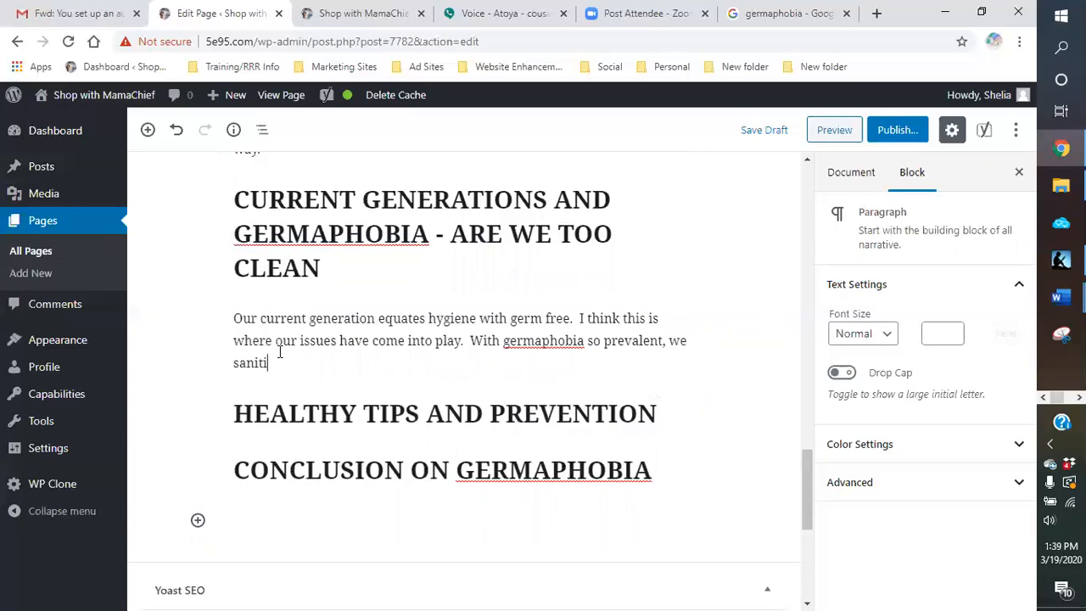
text(ze and wash our )
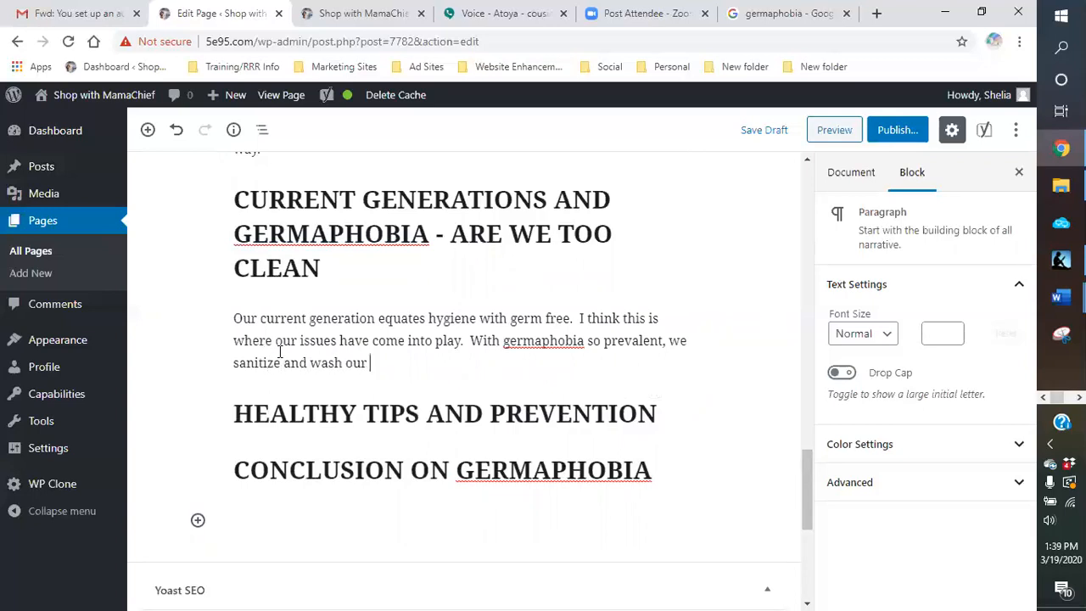
text(hands and bodies mor)
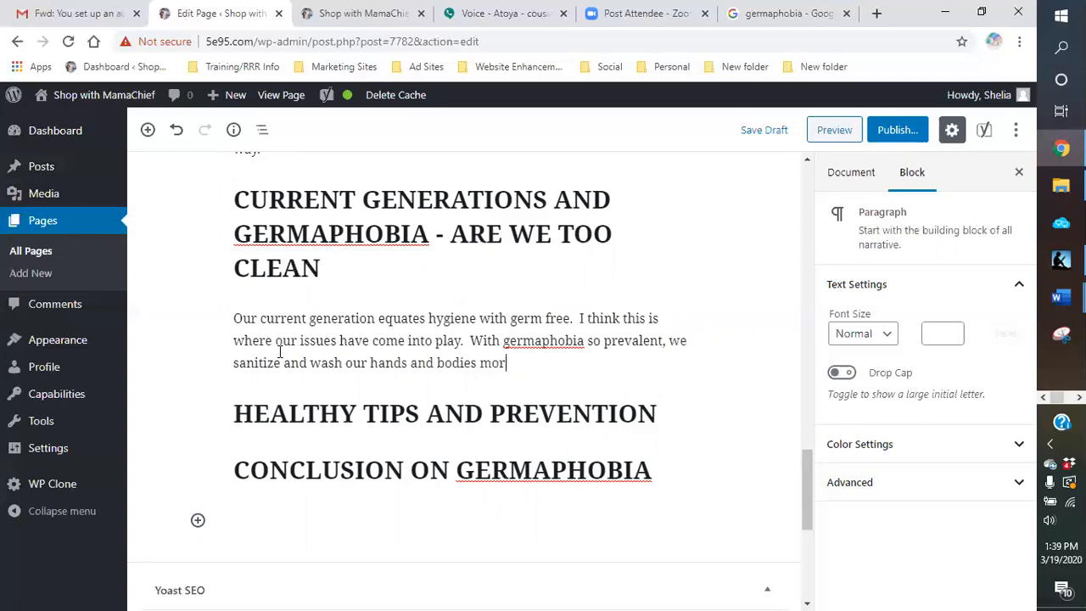
text(e often to avoid ge)
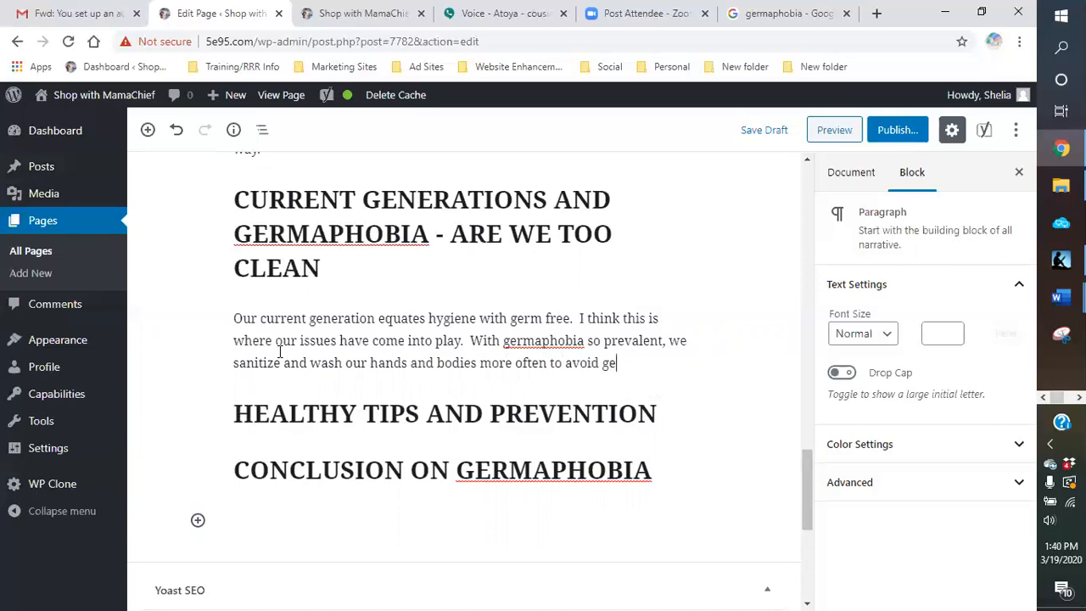
Step: Continue the germaphobia sentence with "sanitize and wash our hands and bodies more often to avoid germs"
text(rms.  As a result, our bodies not)
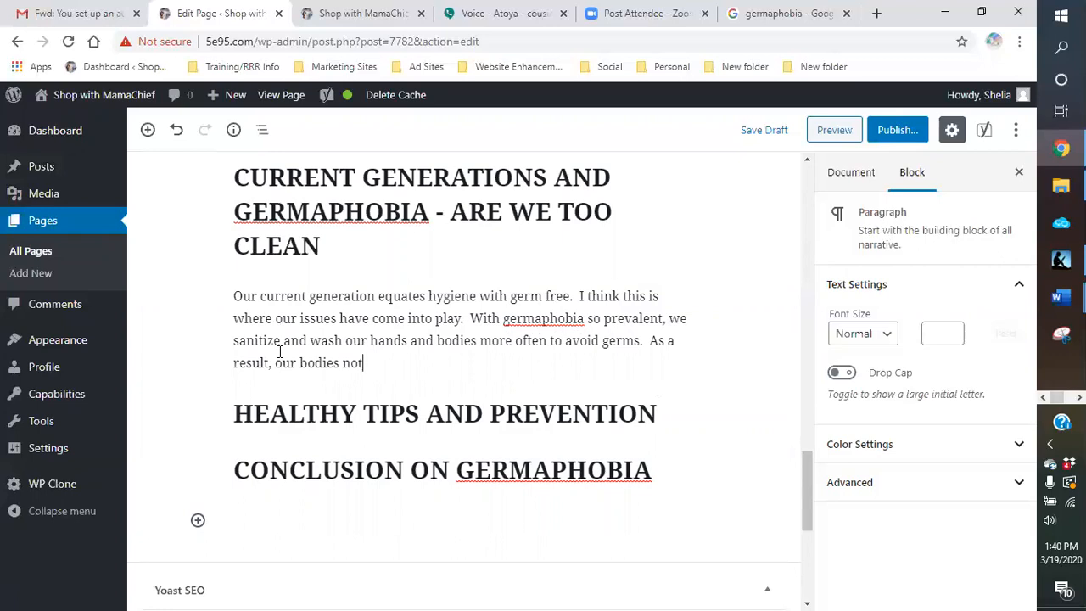
Step: End the sentence and begin another with "As a result, our bodies never get a chance to develop the"
key(BackSpace)
text(ever get a chance to develo)
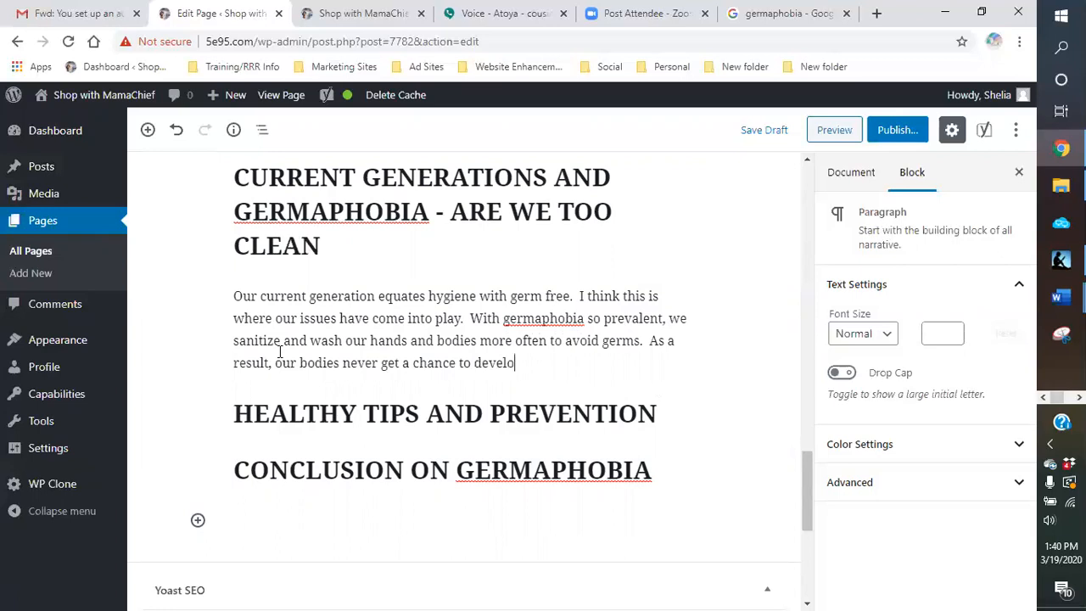
text(p the antibod)
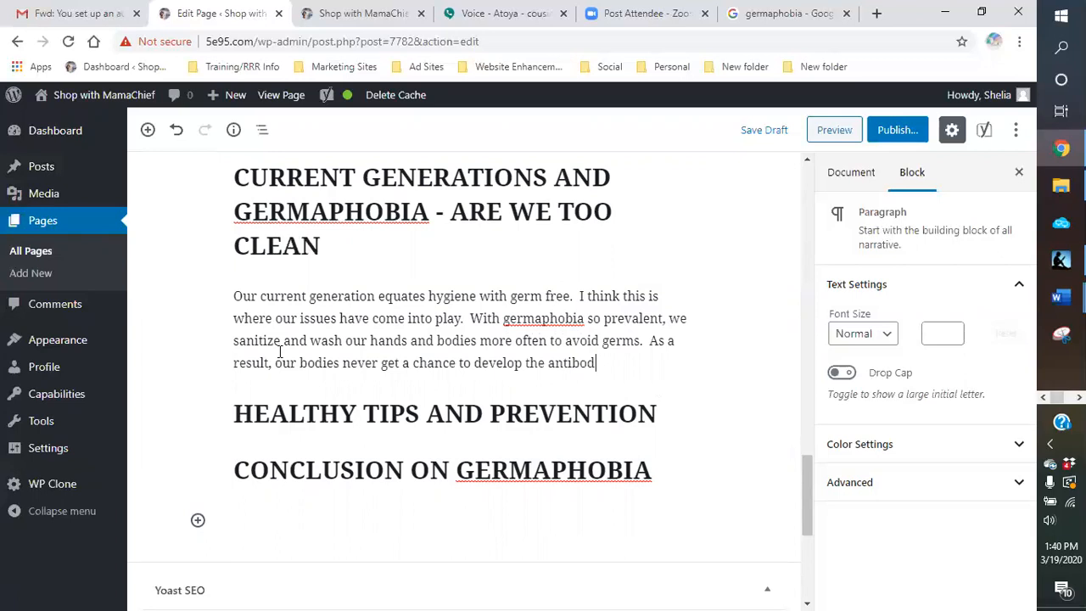
Step: Complete the sentence about our bodies with "antibodies needed to fight off any new threats to it."
text(ies needed to fight off an)
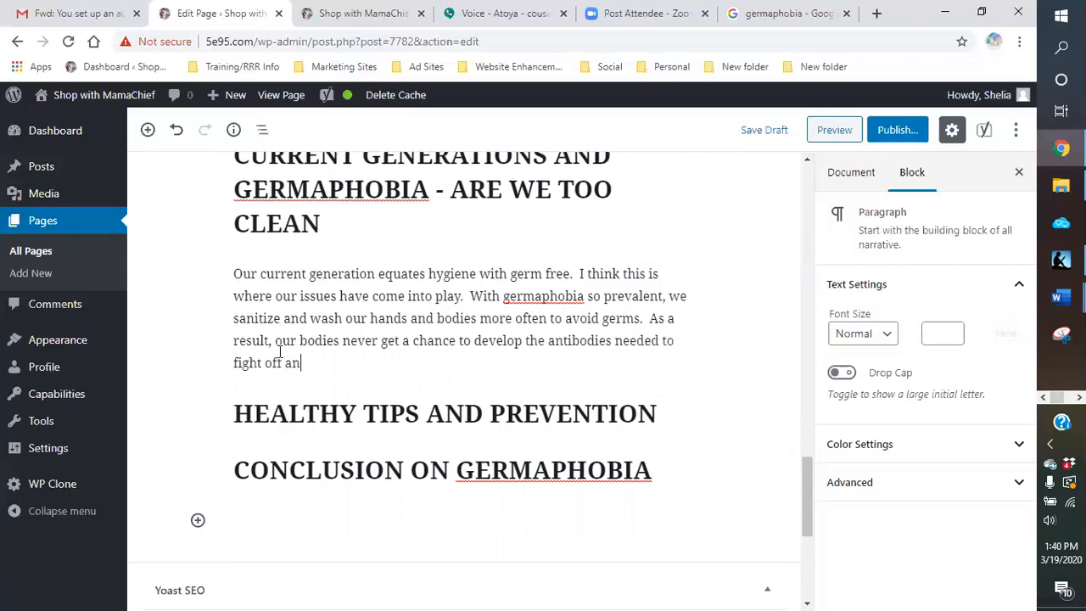
text(y new threat to)
key(BackSpace)
key(BackSpace)
key(BackSpace)
key(BackSpace)
text(s to it.)
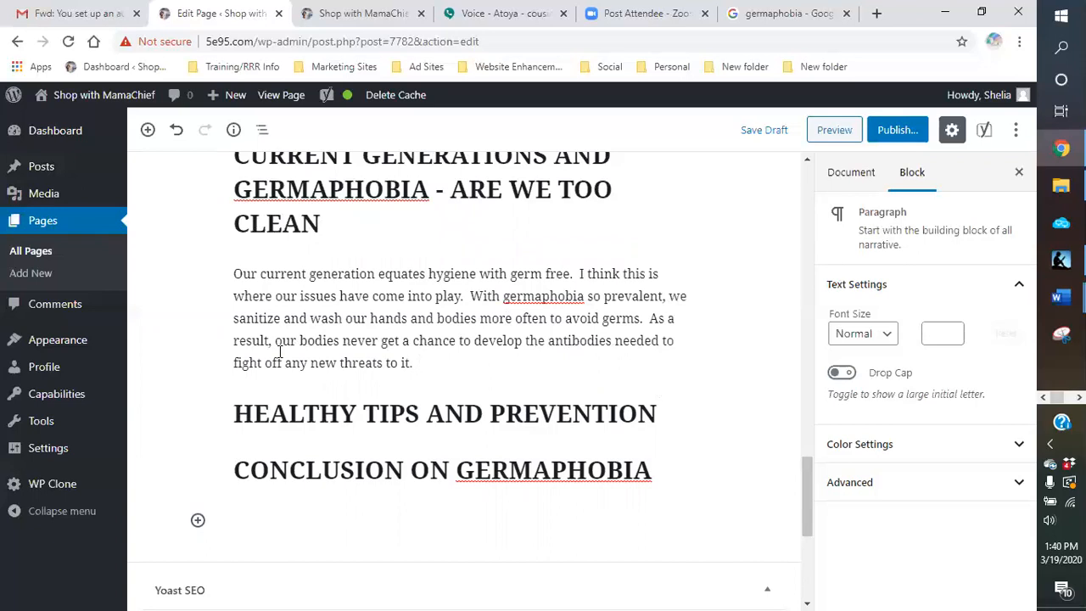
text(  We also have be)
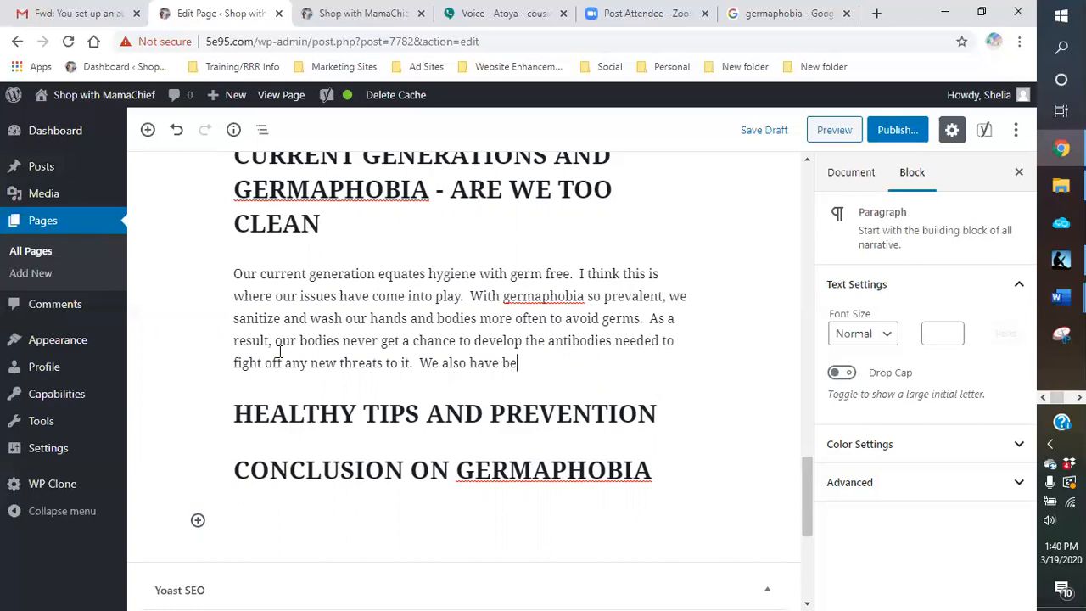
text(come a mig)
Step: Add the sentence "We also have become a microwave society." with nothing written after it
key(BackSpace)
text(crowave society. We want)
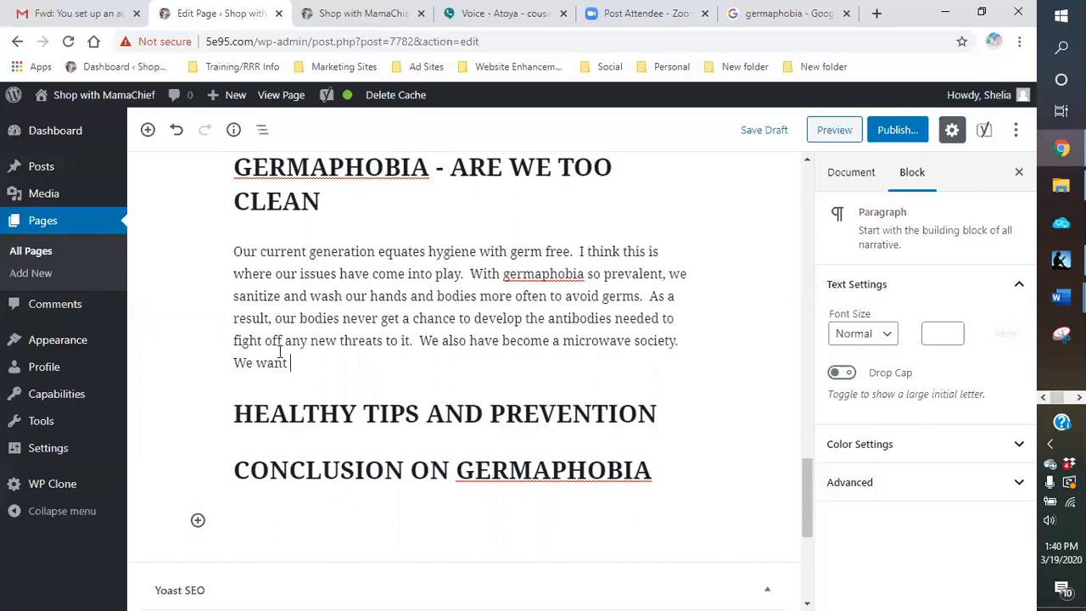
key(BackSpace)
key(BackSpace)
key(BackSpace)
key(BackSpace)
key(BackSpace)
key(BackSpace)
key(BackSpace)
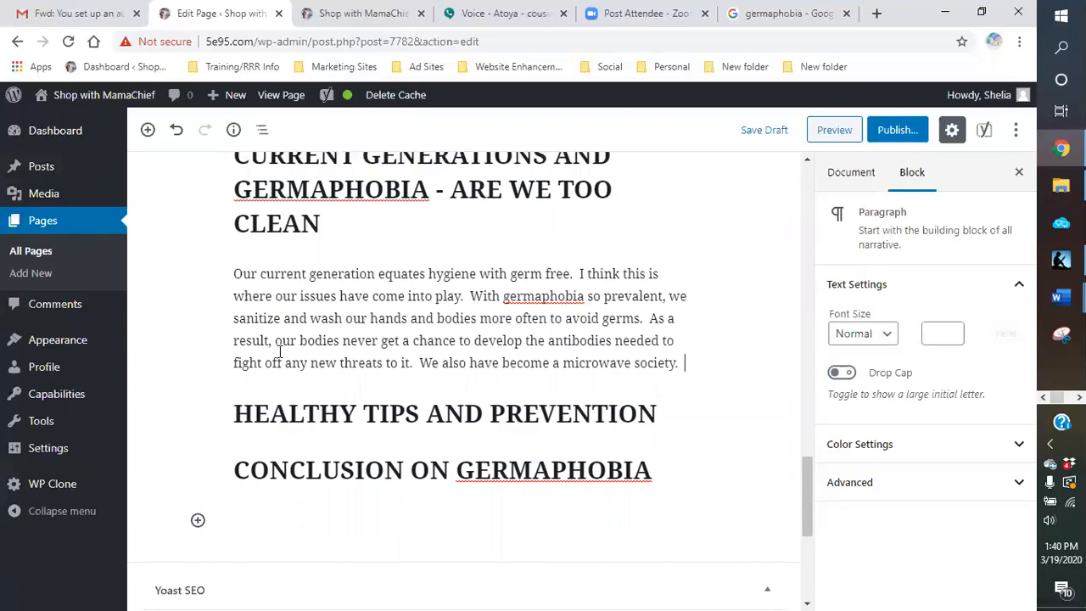
Step: Begin the sentence after "microwave society." with "The need to have everything", correcting the spelling of "everything"
text(the m)
key(BackSpace)
key(BackSpace)
key(BackSpace)
key(BackSpace)
key(BackSpace)
text(The)
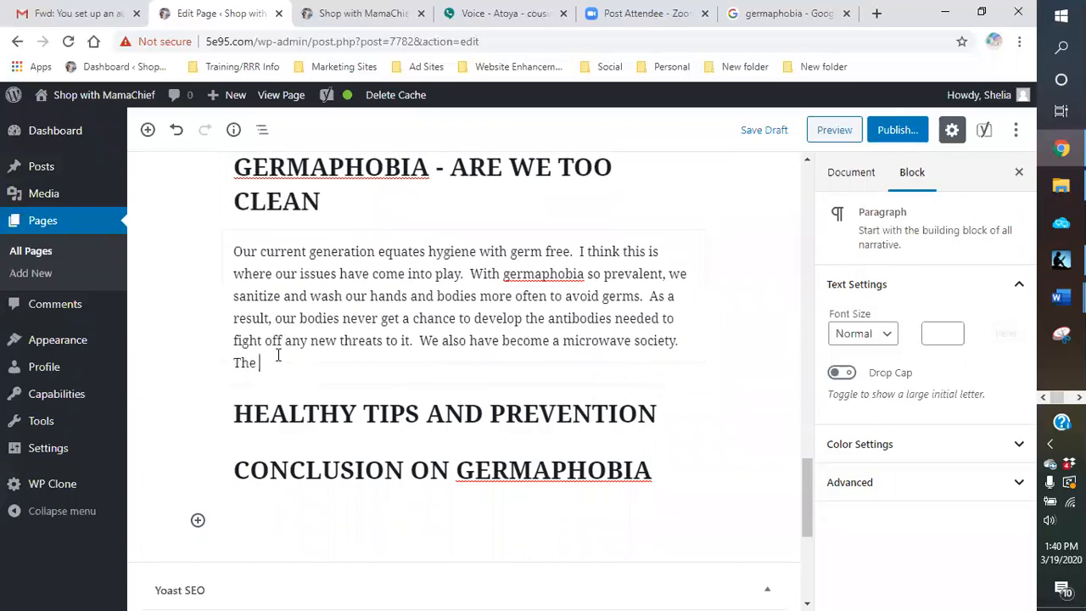
text( need to have an)
key(BackSpace)
key(BackSpace)
text(everything)
key(BackSpace)
key(BackSpace)
key(BackSpace)
key(BackSpace)
key(BackSpace)
key(BackSpace)
key(BackSpace)
text(rthing)
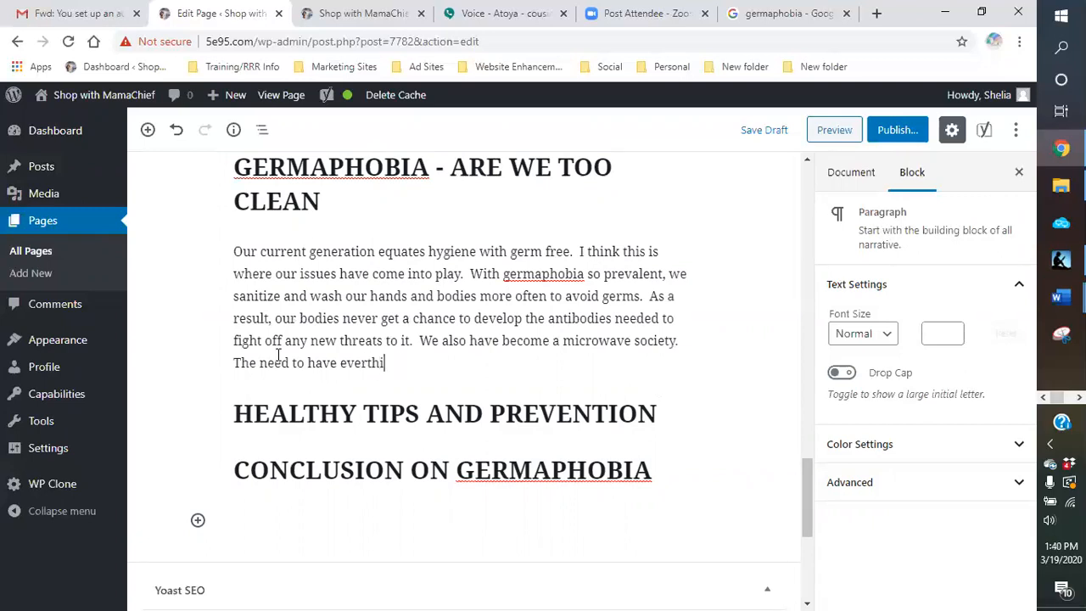
key(BackSpace)
key(BackSpace)
key(BackSpace)
key(BackSpace)
key(BackSpace)
key(BackSpace)
text(ything )
text(now)
text( had)
Step: Continue the sentence with "now has made us a bit lazy,"
text(made us)
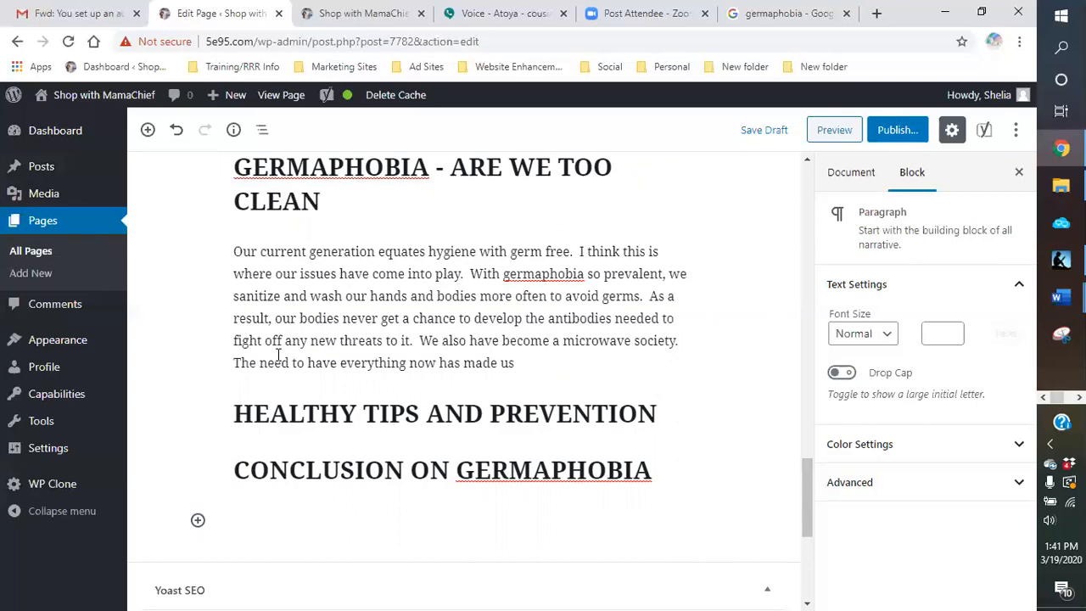
text( a bit lazy, wentitle)
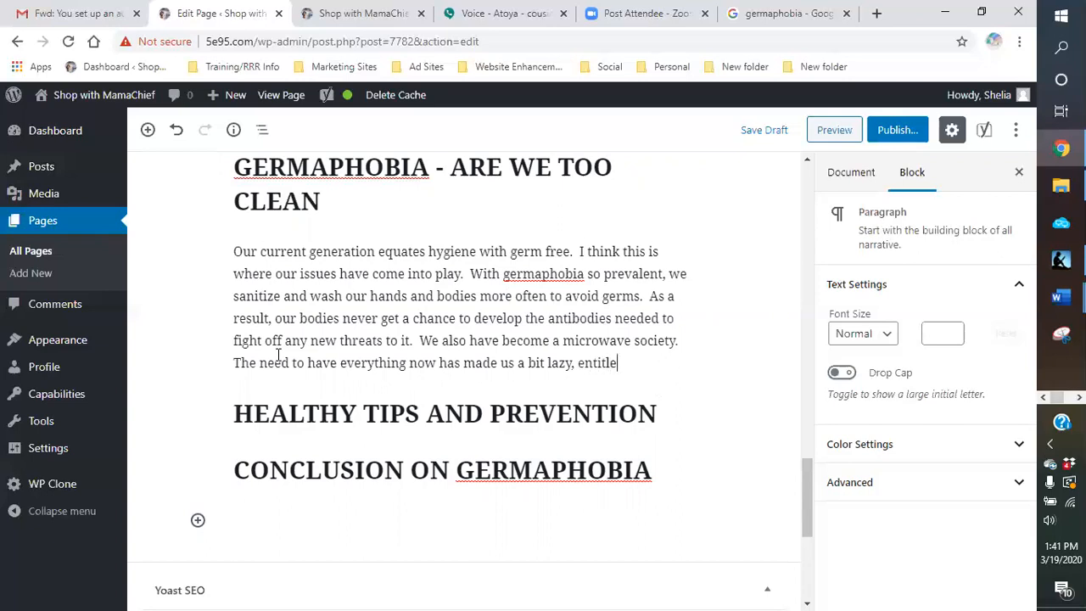
Step: Complete the sentence with "entitled and not in the best of health."
text(d and not in the best of)
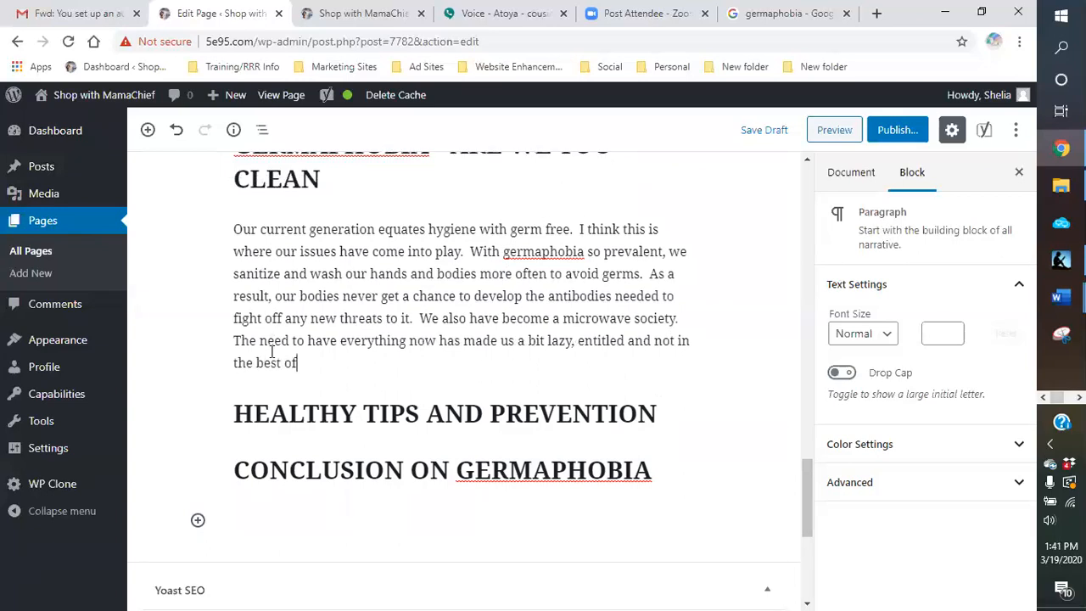
text( healtyh. G)
key(BackSpace)
Step: Add the sentence "Fast food and eating on the run has replaced sitting down at home with family"
text(Fast foo)
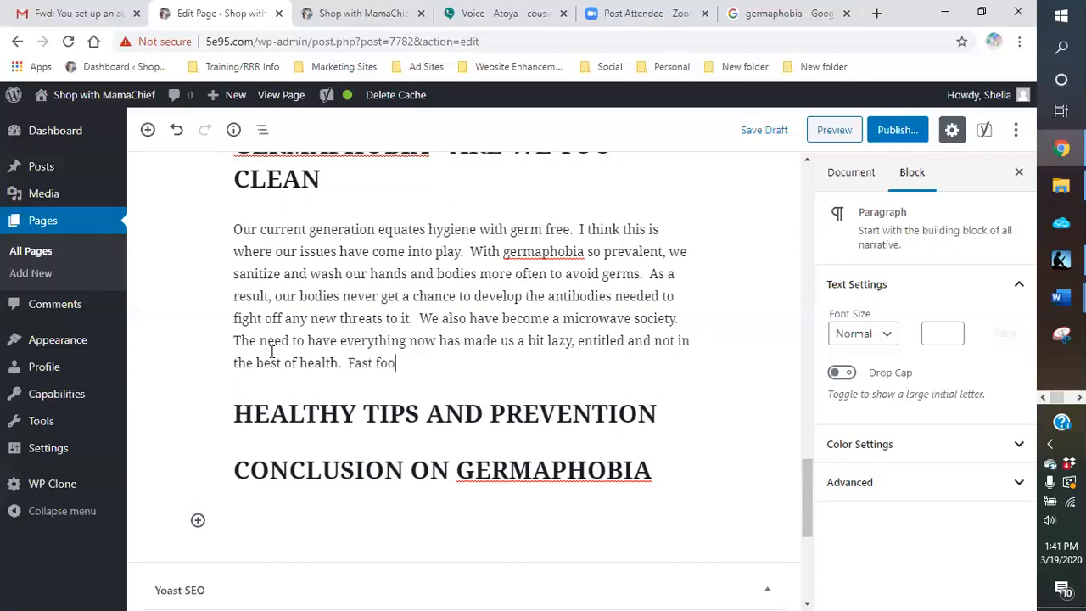
text(d and eating )
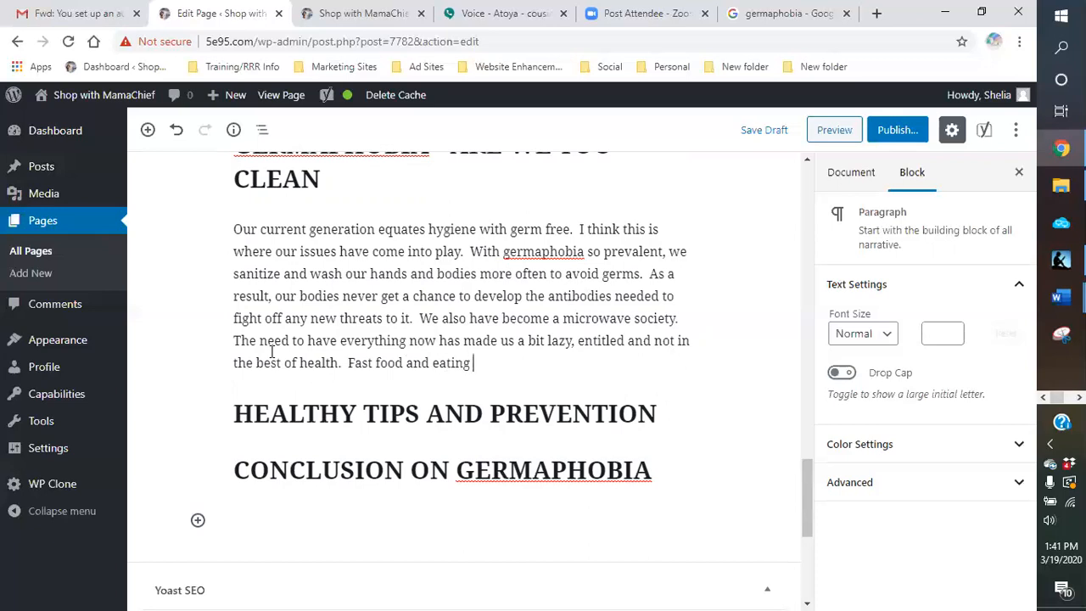
text(on the run has resp)
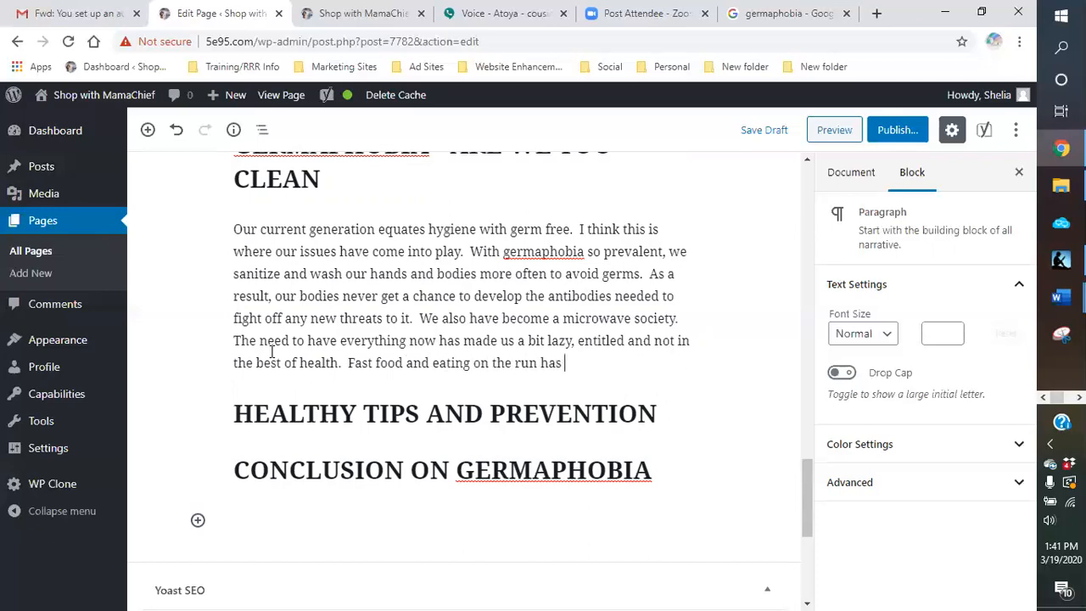
key(BackSpace)
key(BackSpace)
text(pls)
key(BackSpace)
text(aced sittin)
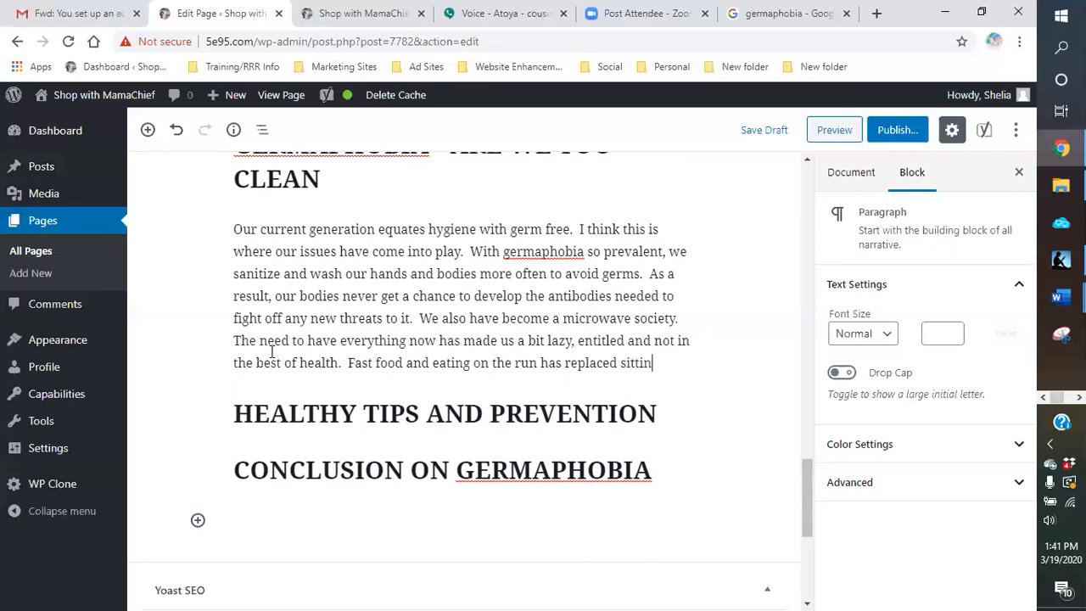
text(g down at home with)
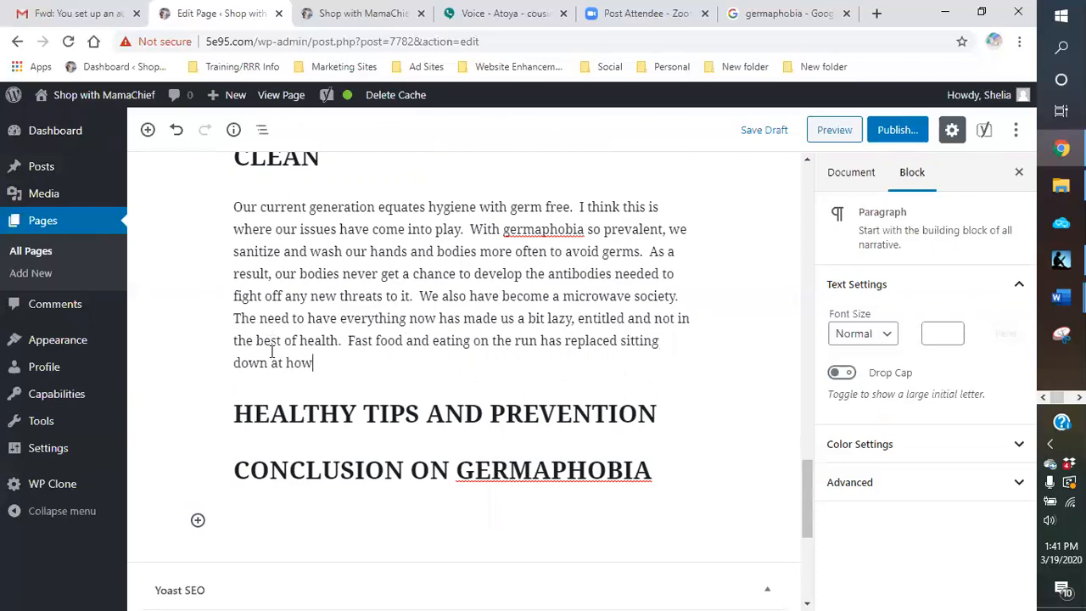
text( family.  PRo)
Step: End the sentence about sitting down at home with family and begin a new one with "Processed foods have replaced farm"
key(BackSpace)
key(BackSpace)
text(rocessed foods)
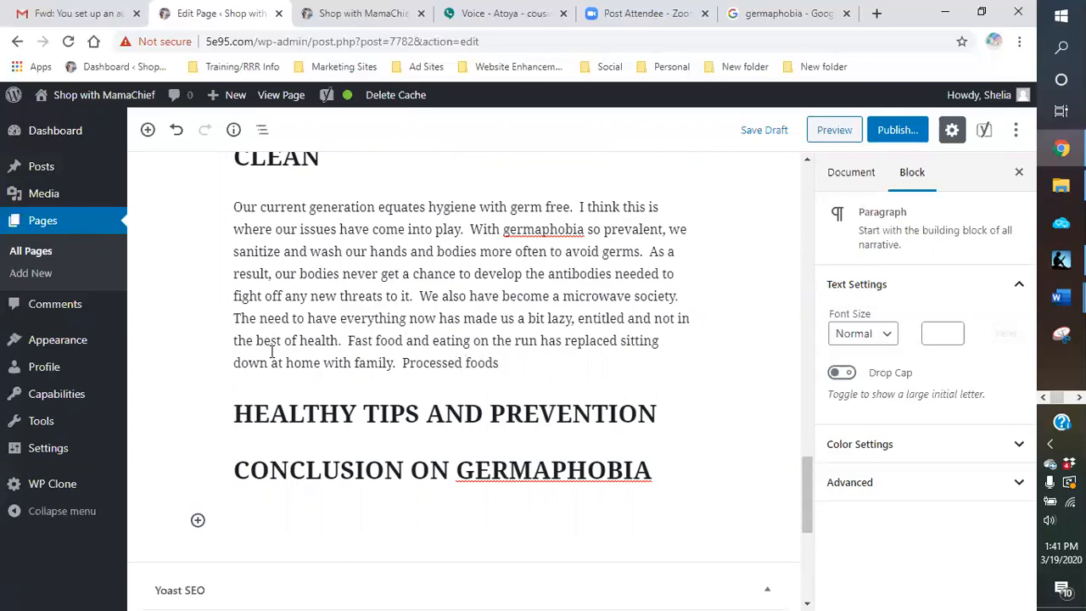
text( have replaced farm )
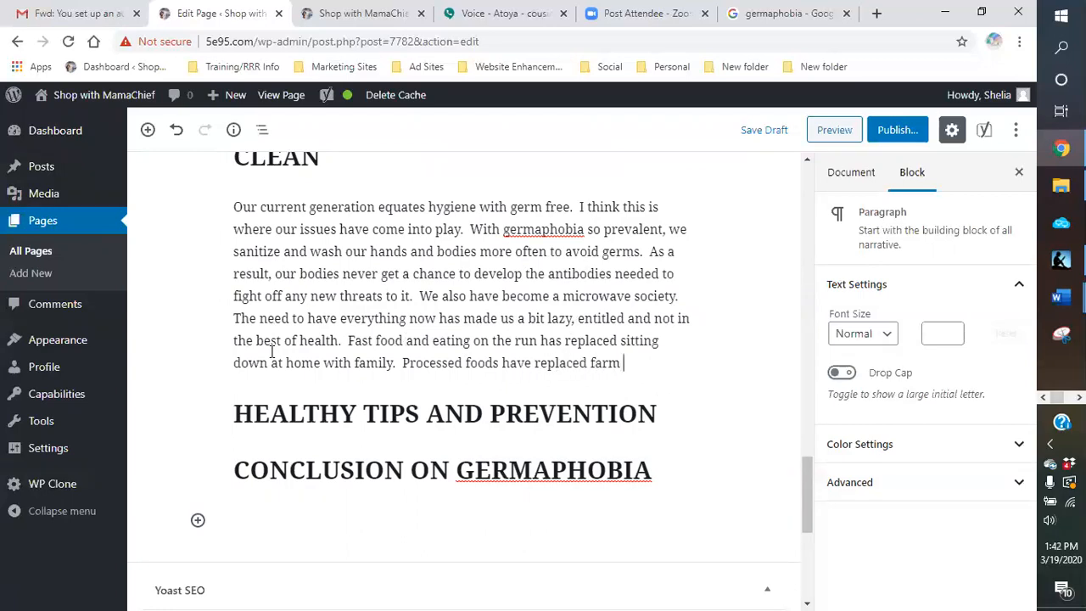
text( fresh )
text(ho)
text( home-)
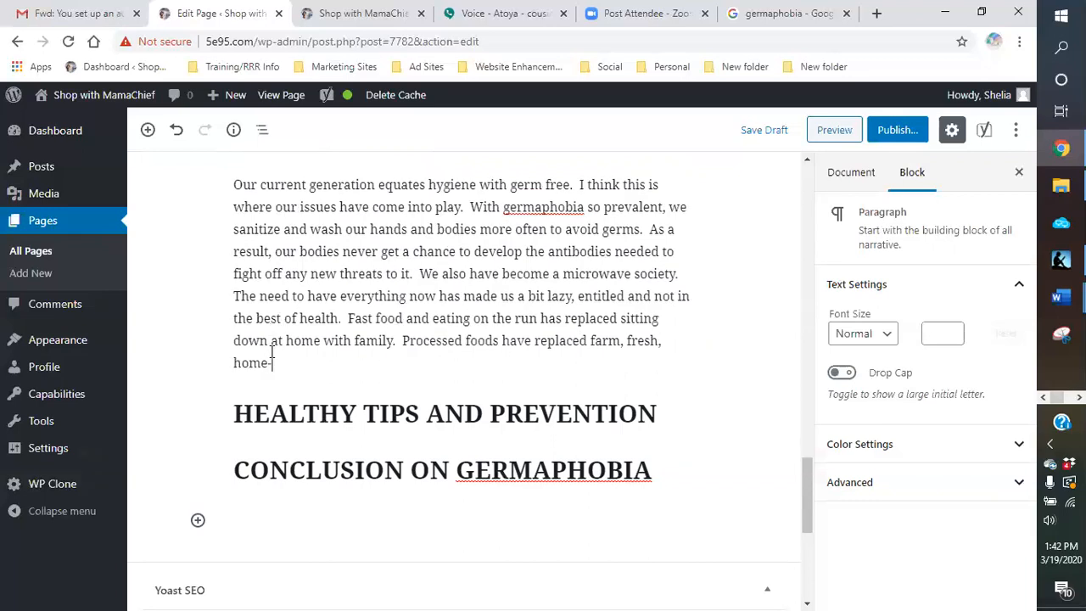
text(grown fruits and ve)
text(gg)
text(et)
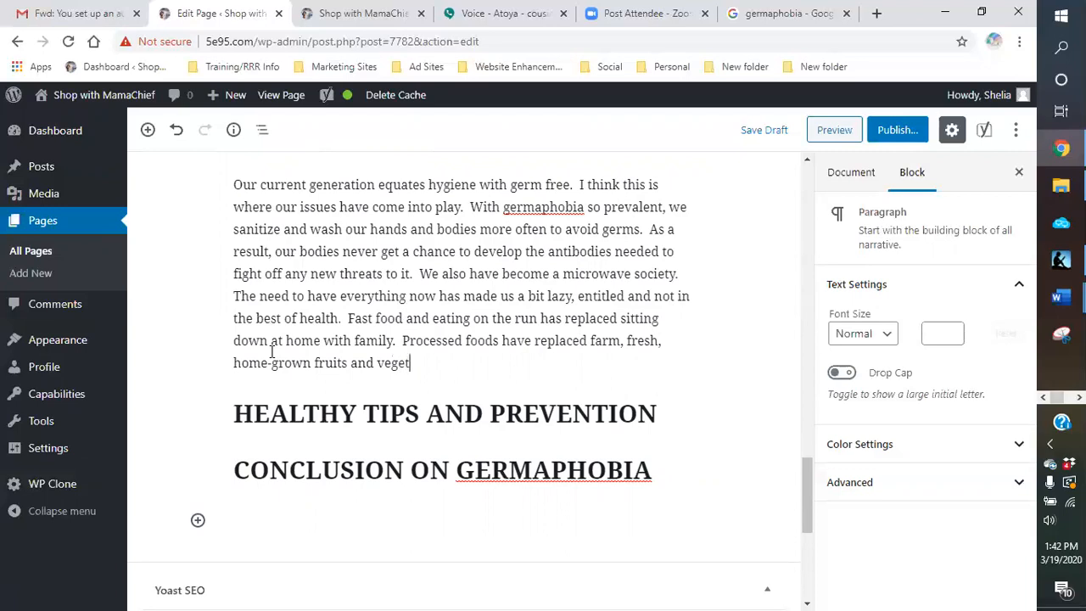
text(ables.  How may of)
Step: Add the question "How many of you buy that fruit and veggie wash to clean your food before you eat them?"
key(BackSpace)
key(BackSpace)
key(BackSpace)
text(ny of y)
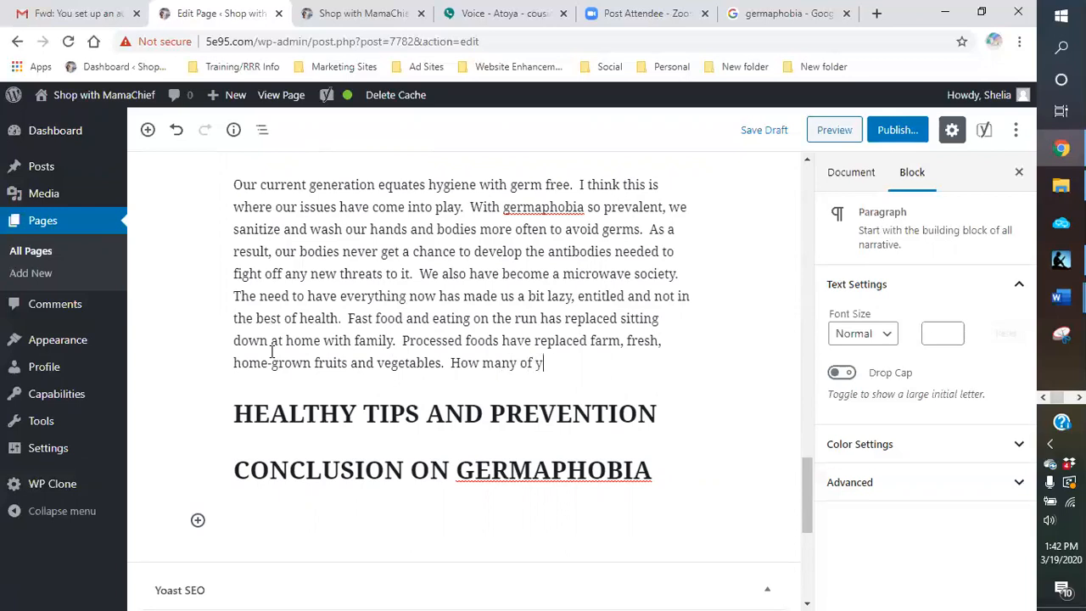
text(ou buy that fruit and veg)
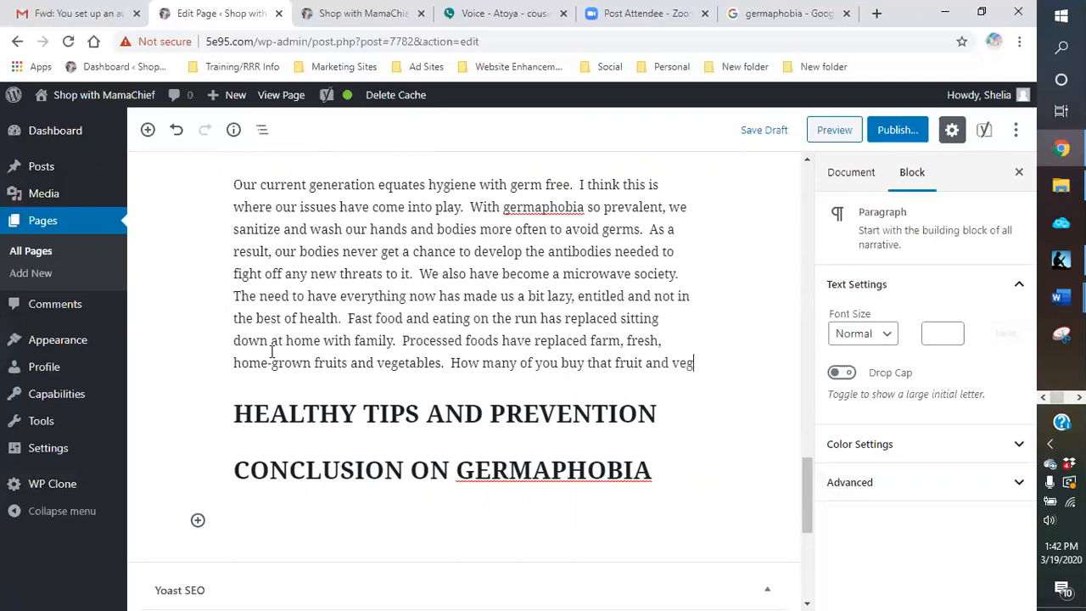
text(gie wash)
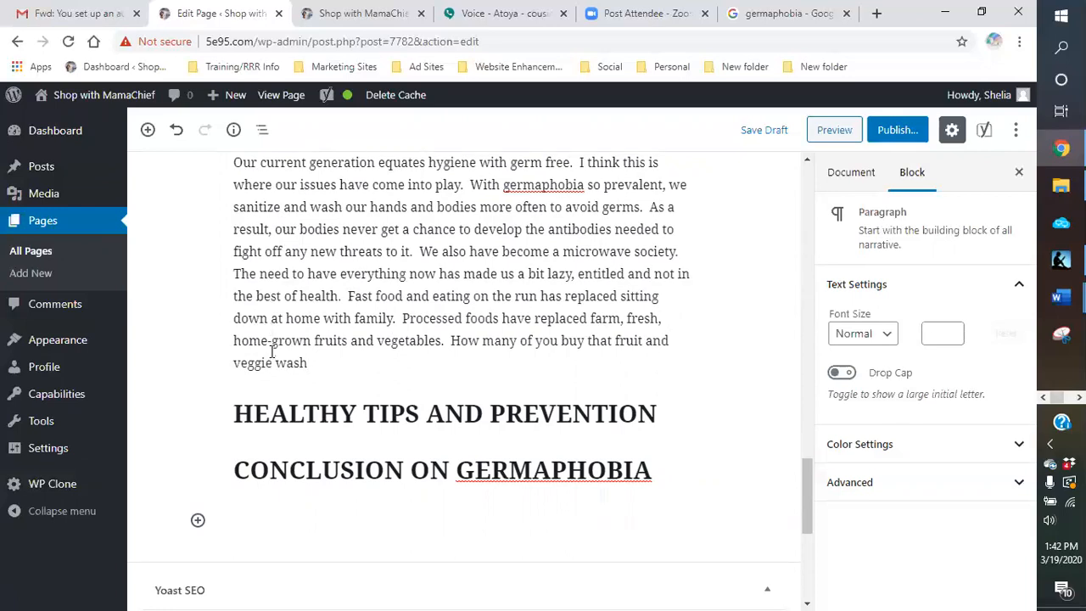
text( to clean your food)
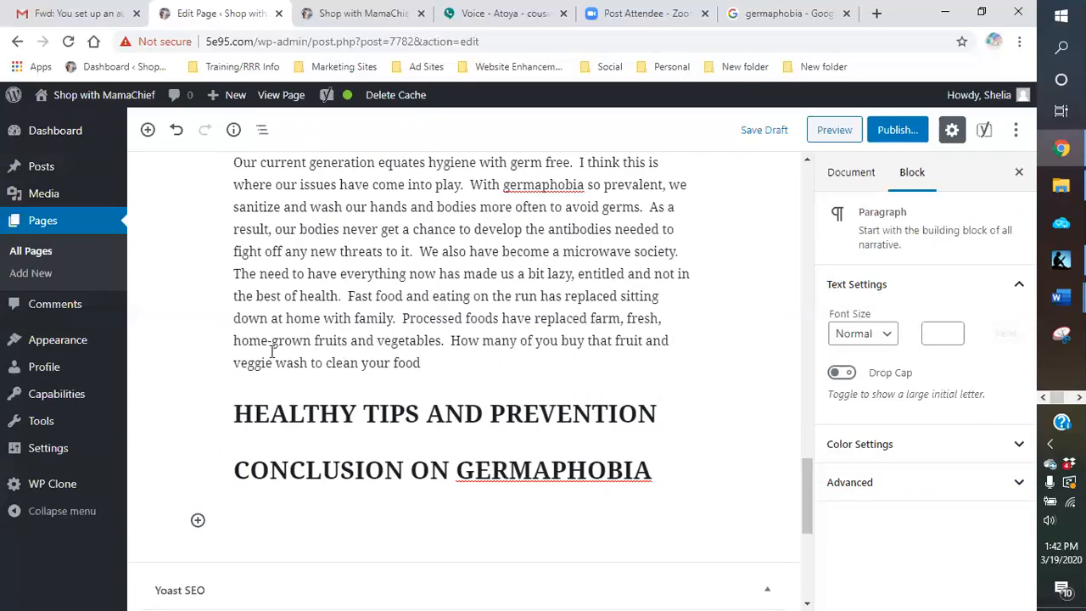
text( before you eat them?)
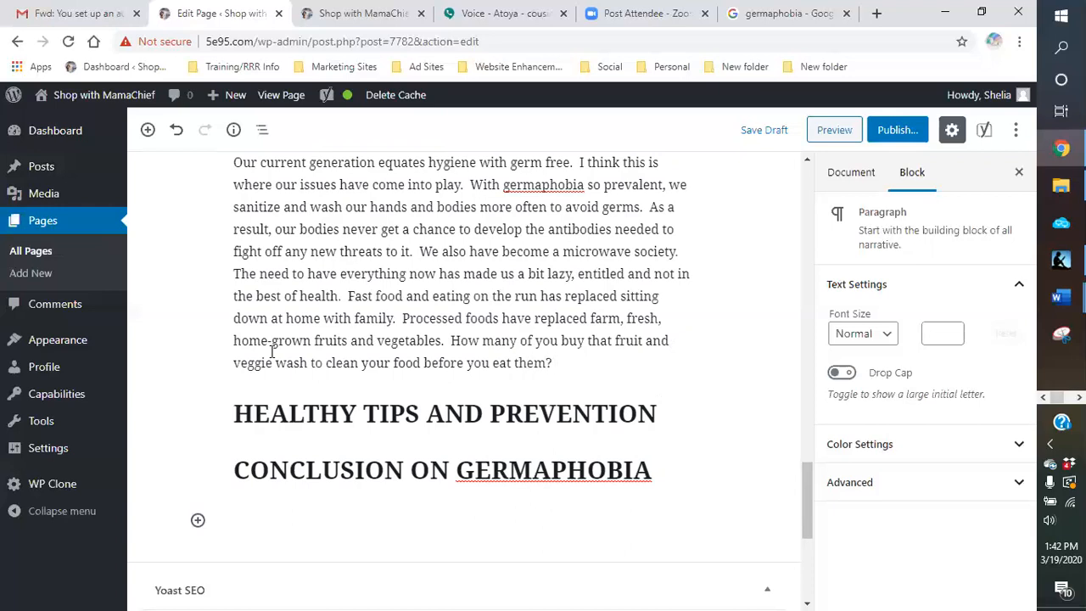
text( Do you peael your)
Step: Add the sentence "Do you peel all your fruits and veggies." after the veggie wash question
key(BackSpace)
text(all your ve)
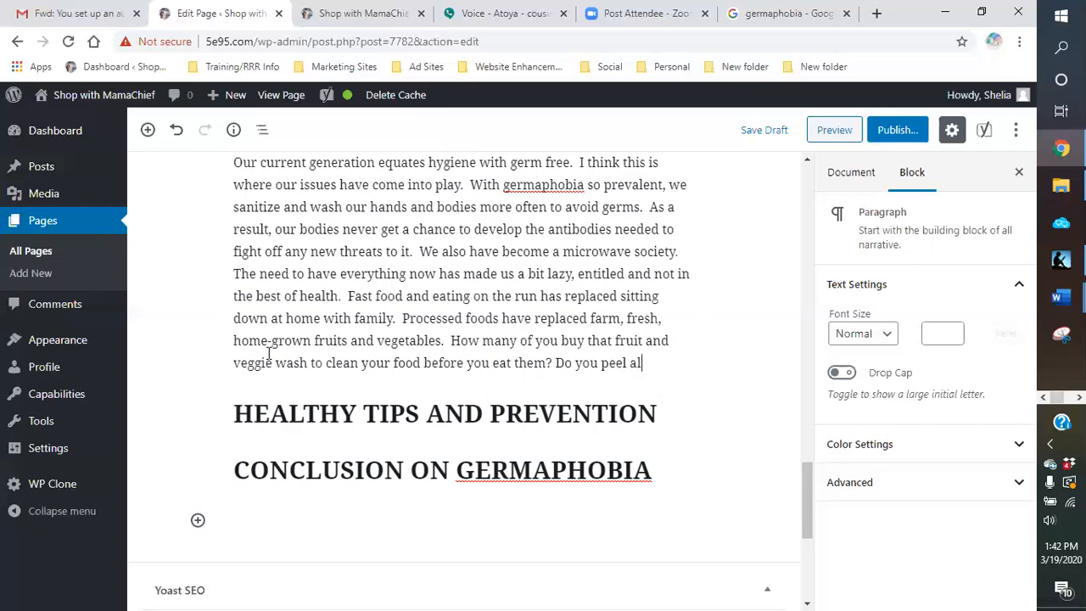
key(BackSpace)
key(BackSpace)
text(fruits)
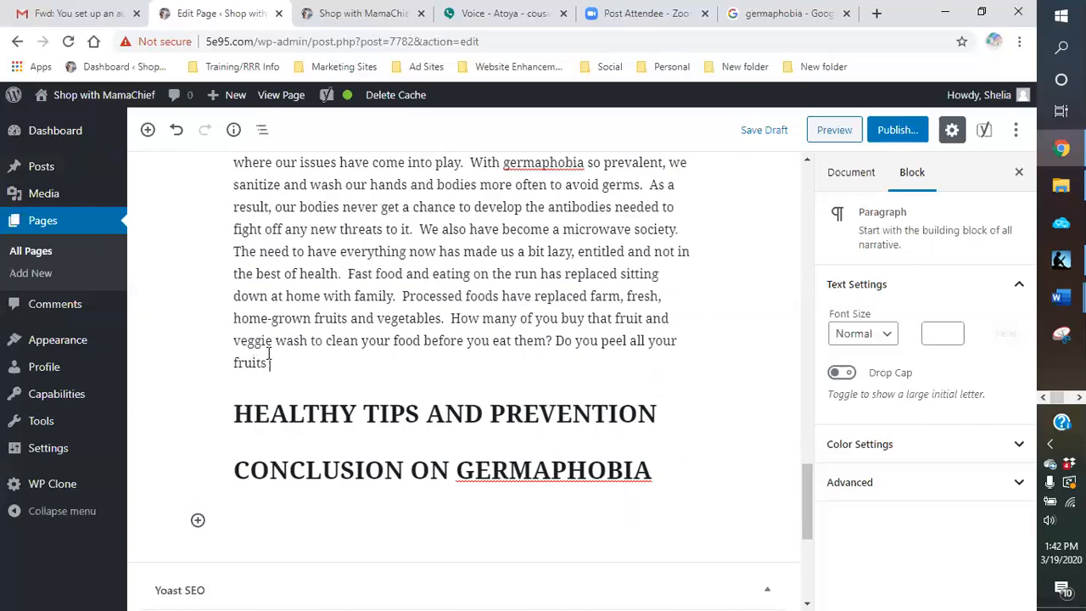
text( and veggies.)
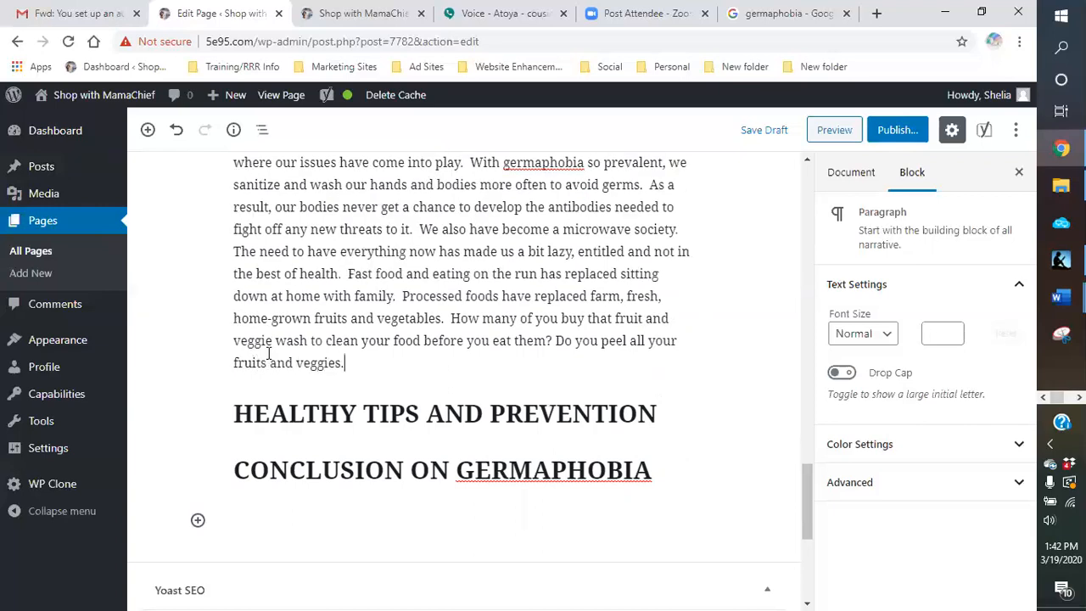
text(  IF you)
Step: End the peeling sentence with a question mark and begin the next one with "If you do, you are losing valuable"
key(BackSpace)
key(BackSpace)
key(BackSpace)
key(BackSpace)
text(you do, you are losing valu)
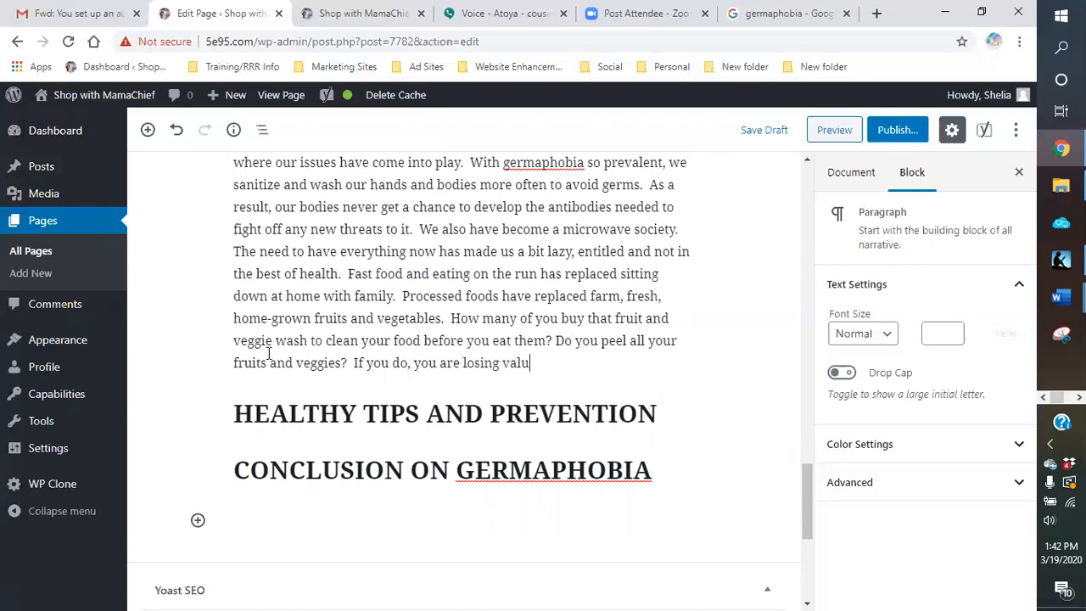
text(able antioxidants, nutri)
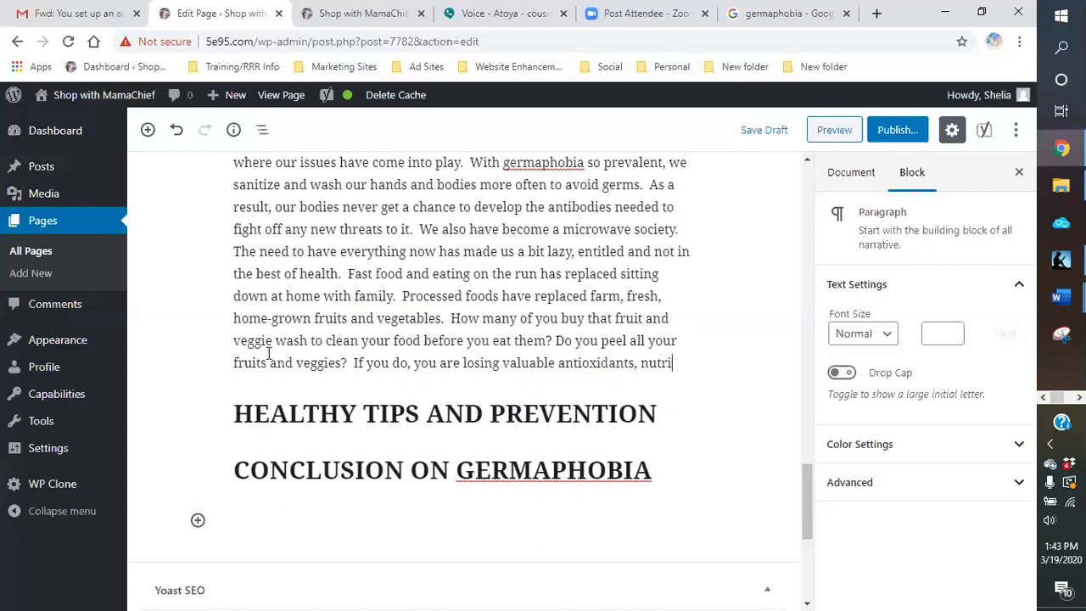
Step: Continue the sentence after "valuable" with "antioxidants," and the word for nutrients
text(ents and)
key(BackSpace)
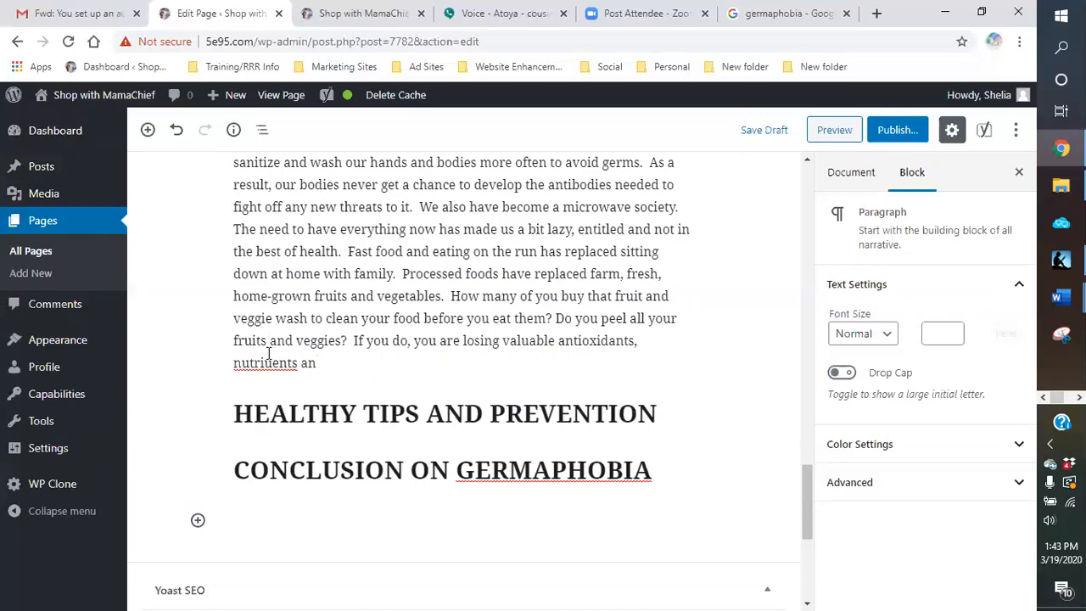
Step: Continue the sentence about lost nutrients with "as well as vital,"
text(awl)
key(BackSpace)
key(BackSpace)
key(BackSpace)
text(w)
text(ell as vital )
text( gye)
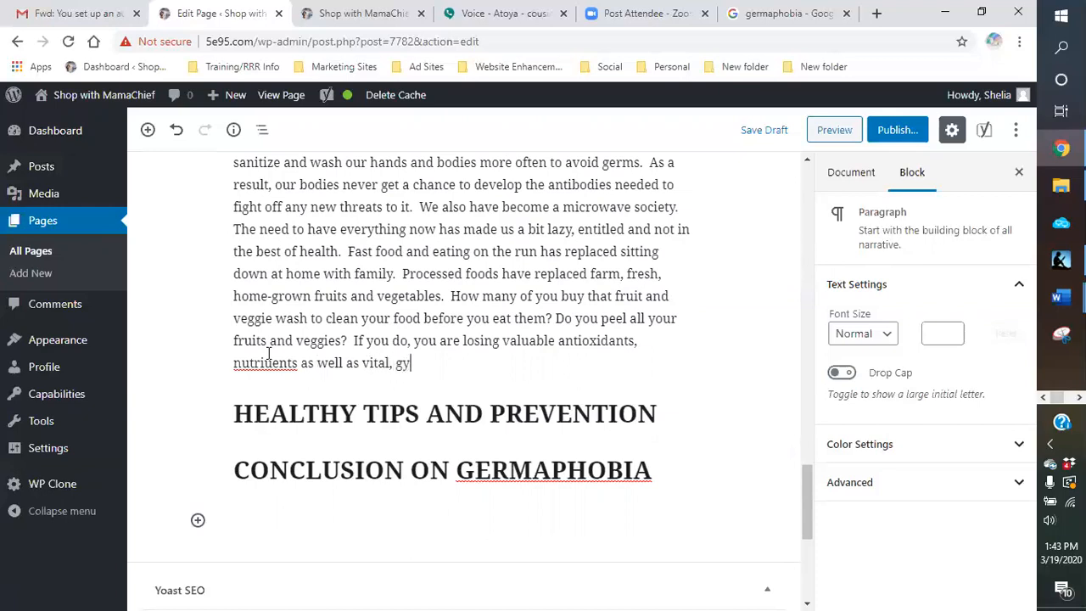
key(BackSpace)
key(BackSpace)
key(BackSpace)
Step: Complete the sentence with "yes, germs that your body needs." and correct the misspelled word to "nutrients"
text(yes, germs that your w)
key(BackSpace)
text(body needs.)
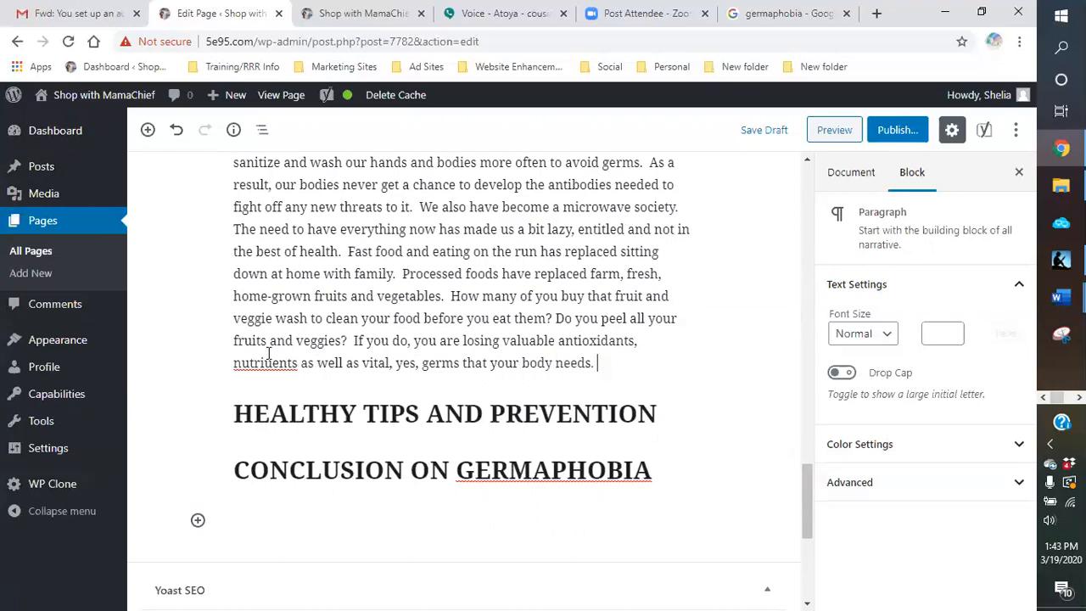
right_click(266, 363)
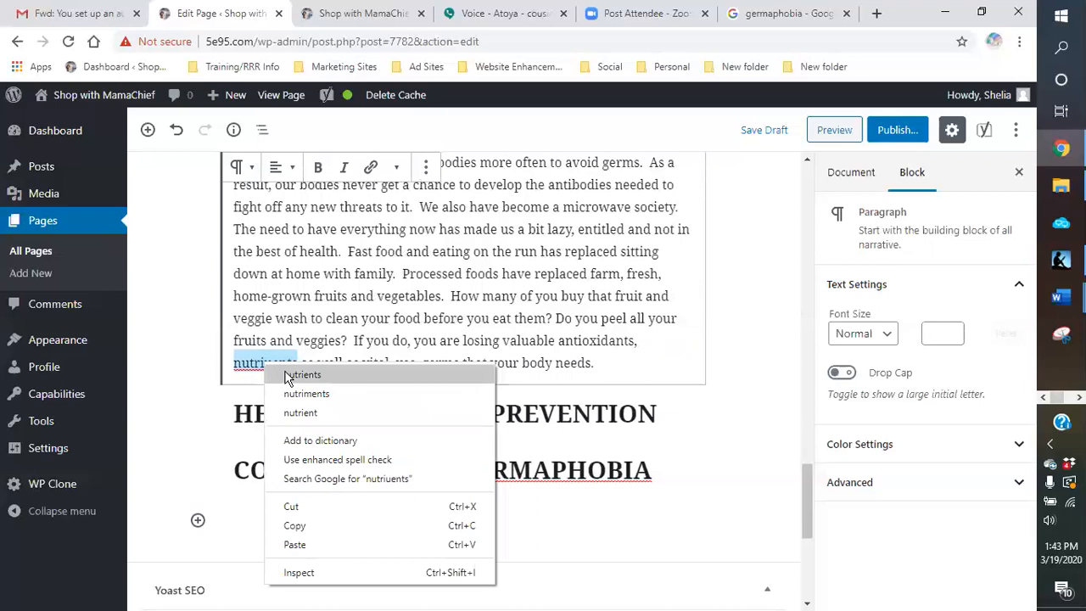
click(301, 374)
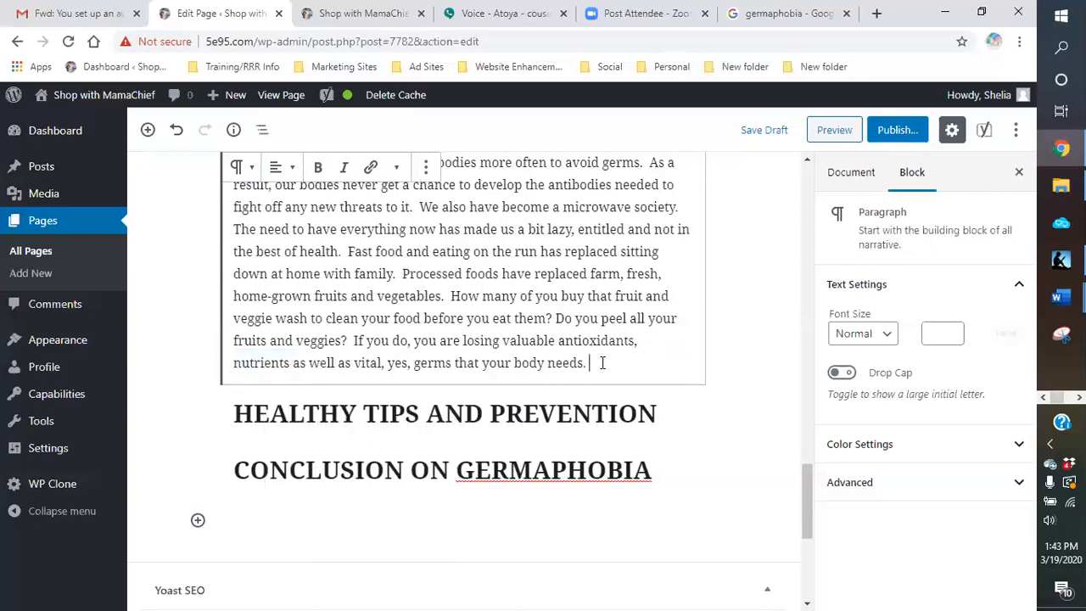
Step: Add the sentence "So think twice before removing the outer layer of your fruits and veggies." at the paragraph's end
scroll(599, 358, up, 4)
scroll(600, 357, down, 3)
scroll(581, 316, down, 1)
scroll(575, 320, up, 3)
scroll(575, 320, down, 4)
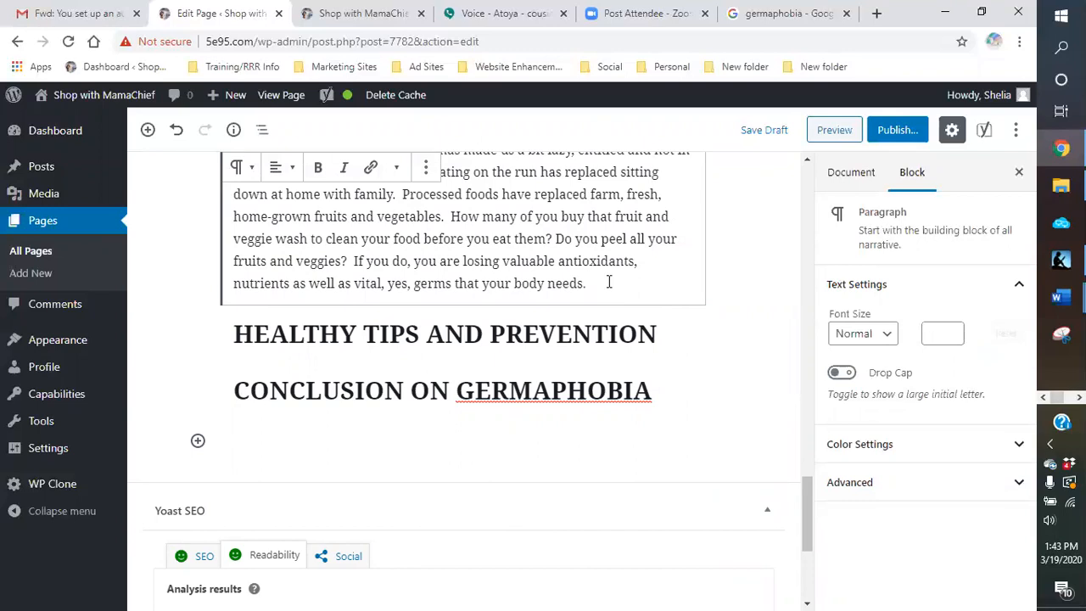
text(So think)
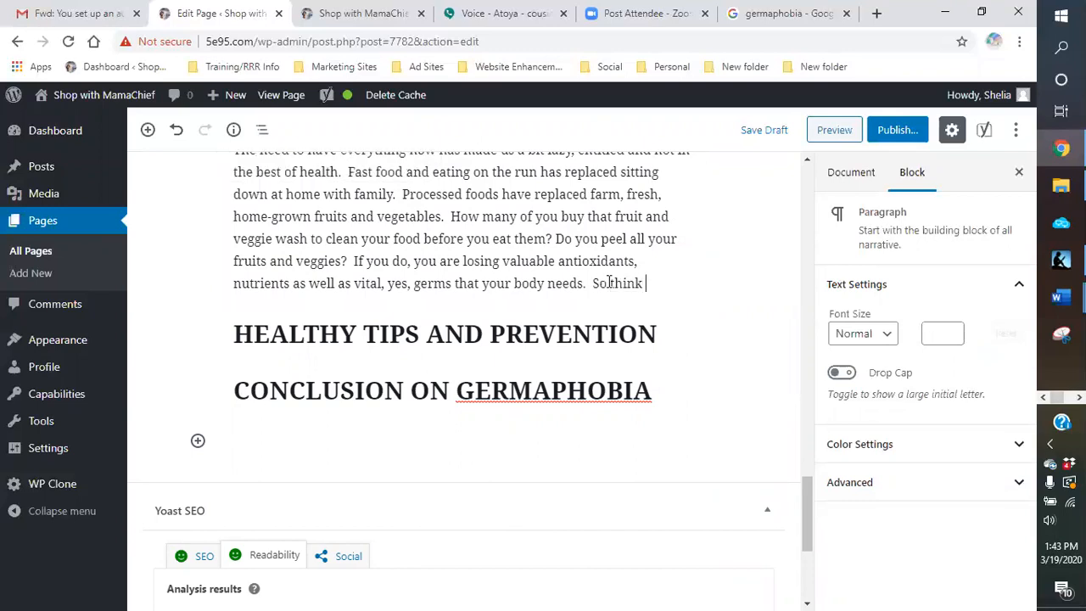
text( twice before)
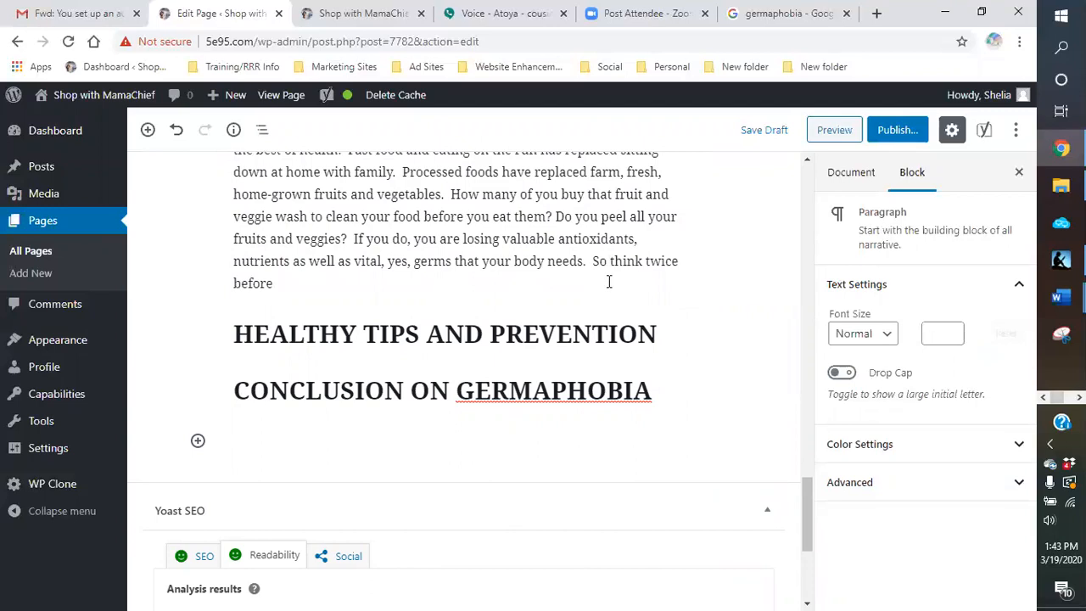
text( removing the out)
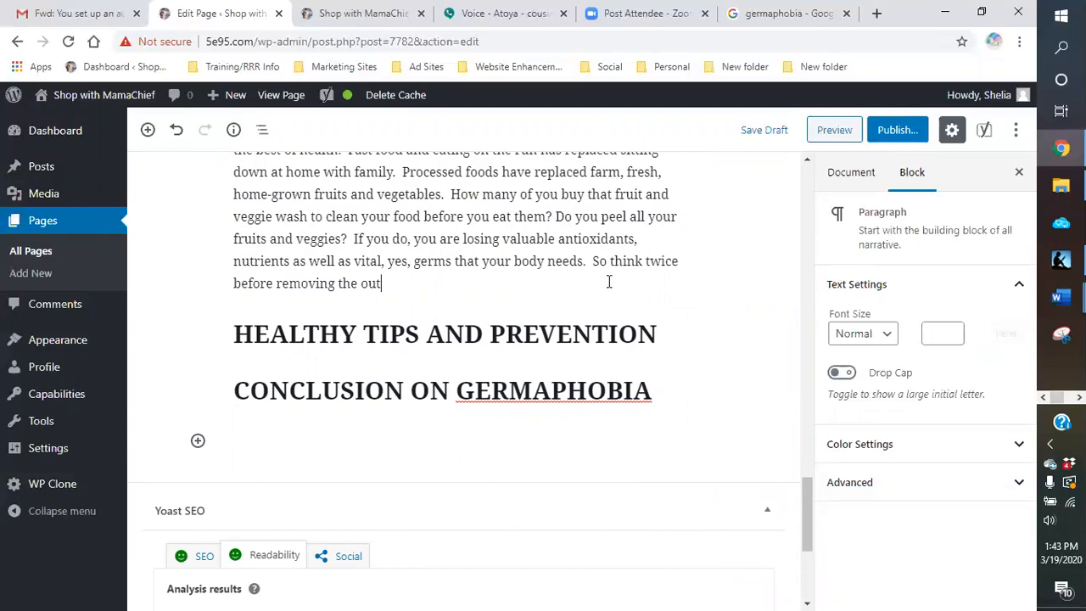
text(er layer of your fruits and veggies.  Also)
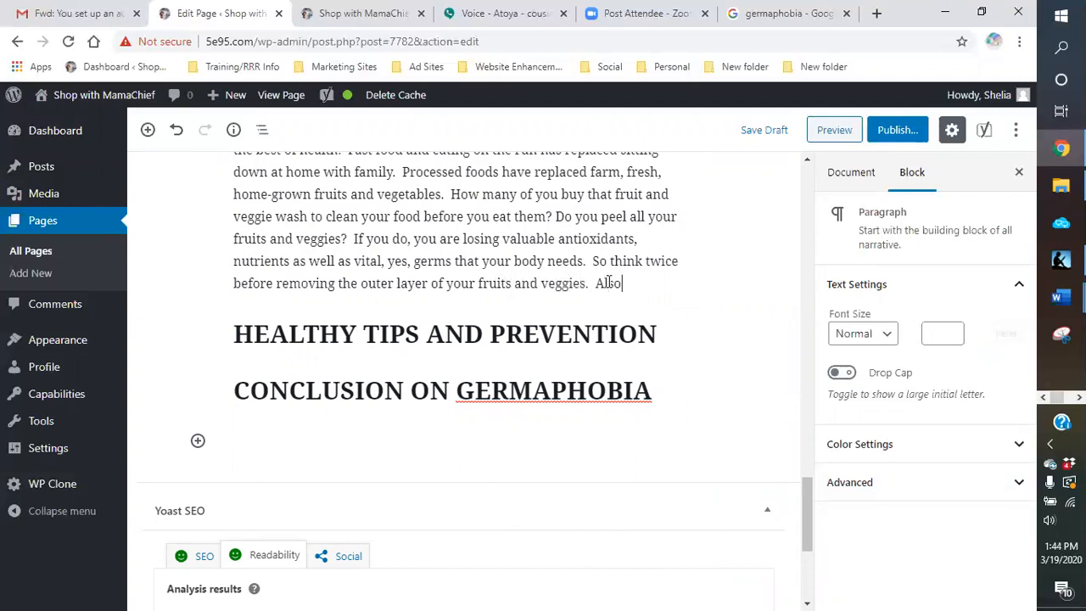
text(, maybe visit a farmers market and get you some fr)
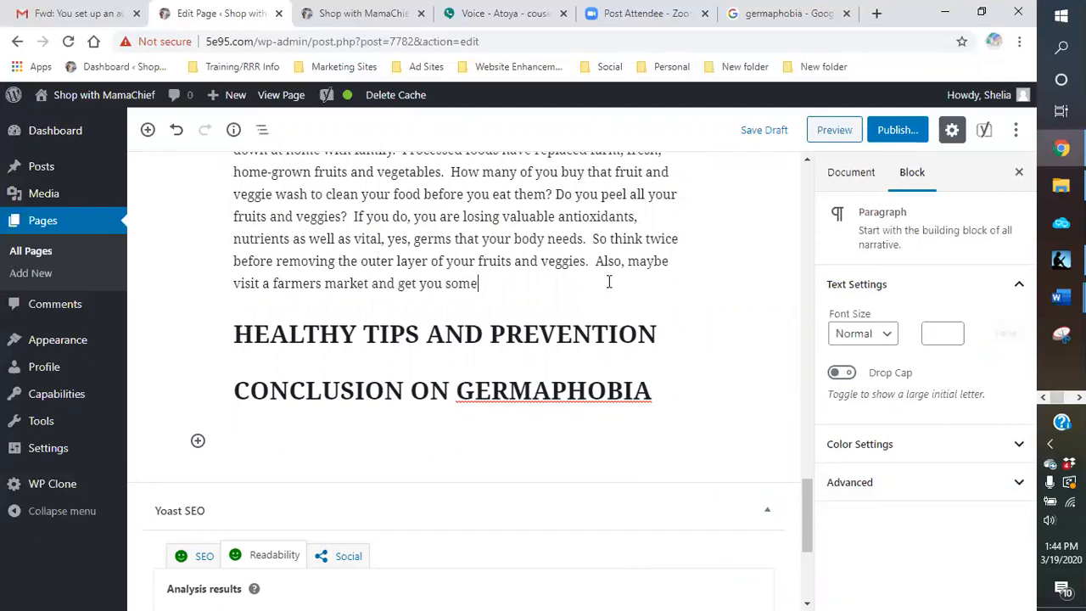
Step: Add the sentence "Also, maybe visit a farmers market and get you some fresh veggies and fruits"
key(BackSpace)
key(BackSpace)
text(fresh veggies and fruits)
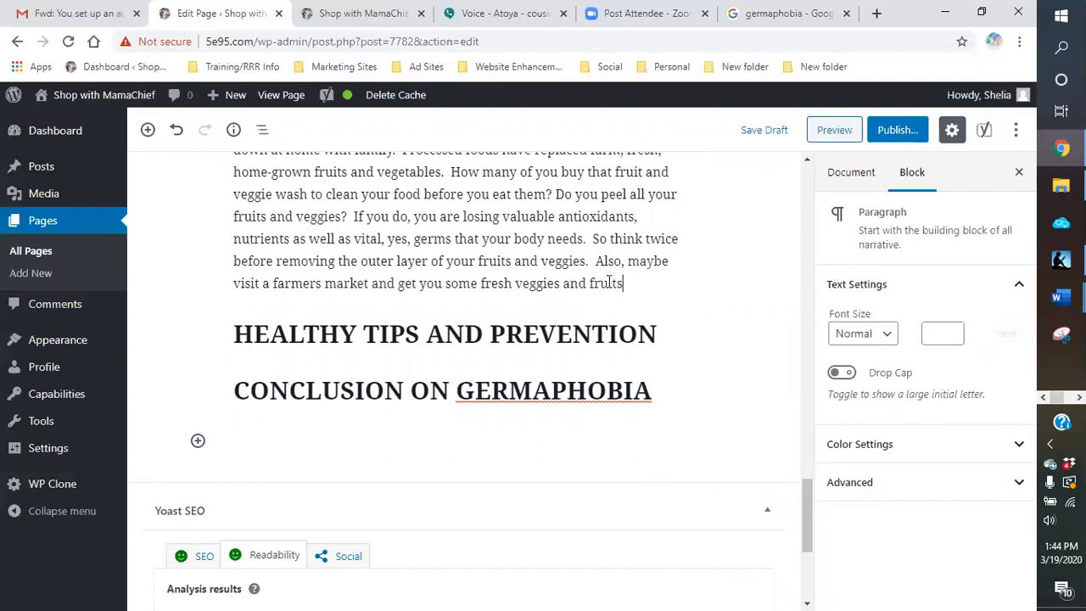
text(.  You will b)
text(e suprise)
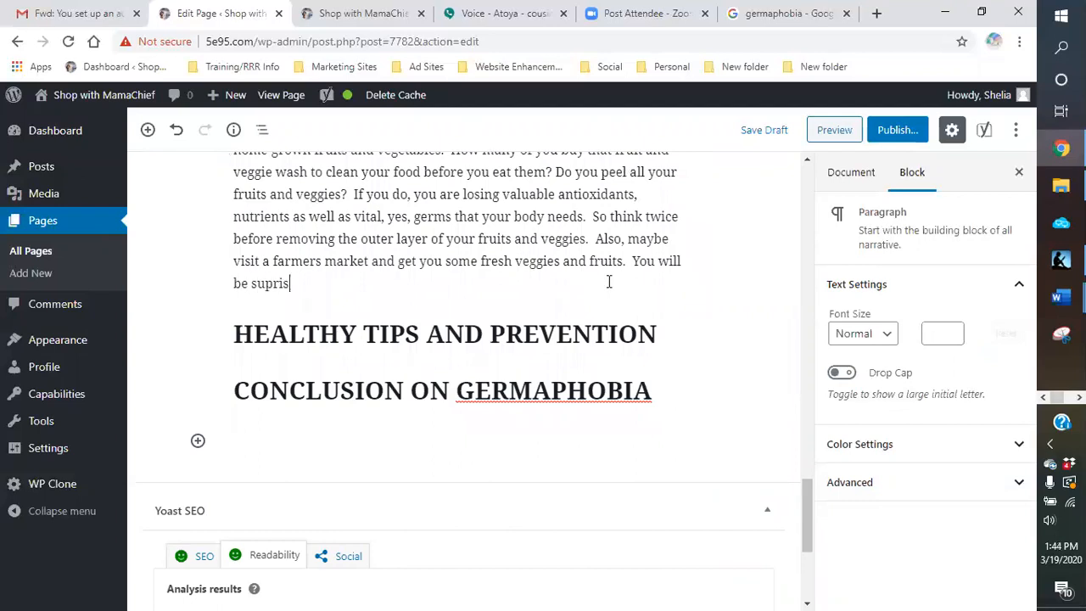
Step: End the farmers market sentence and begin another with "You will be surprised by the taste and difference in"
key(BackSpace)
key(BackSpace)
text(rprised)
text( by the tast)
text(e)
text(dif)
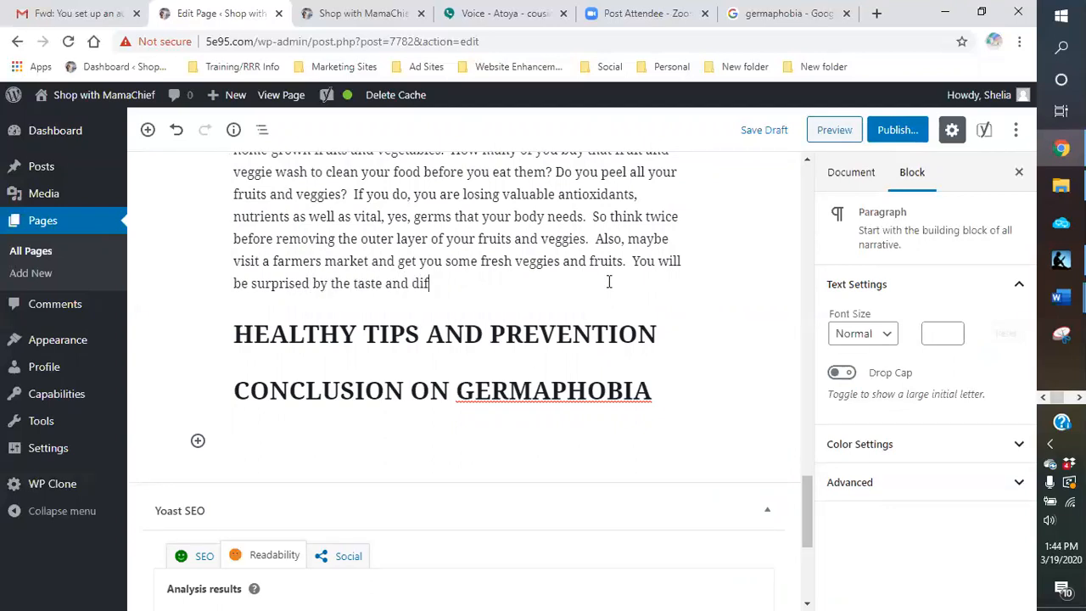
text(ference in)
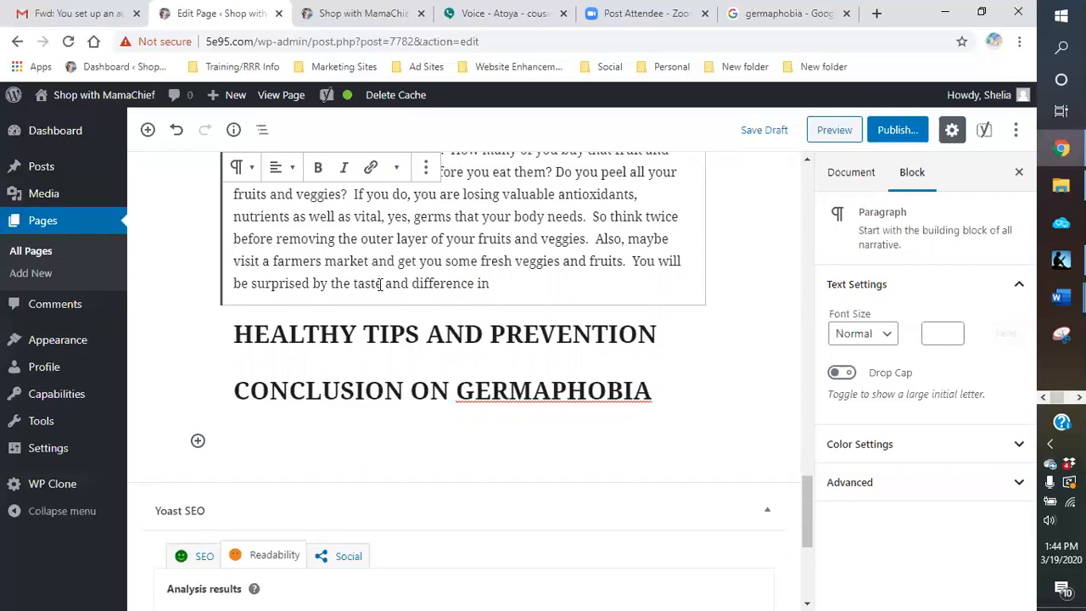
Step: Remove "taste and" before "difference" in the paragraph's last sentence
click(407, 286)
key(BackSpace)
key(BackSpace)
key(BackSpace)
key(BackSpace)
key(BackSpace)
key(BackSpace)
key(BackSpace)
key(BackSpace)
key(BackSpace)
key(BackSpace)
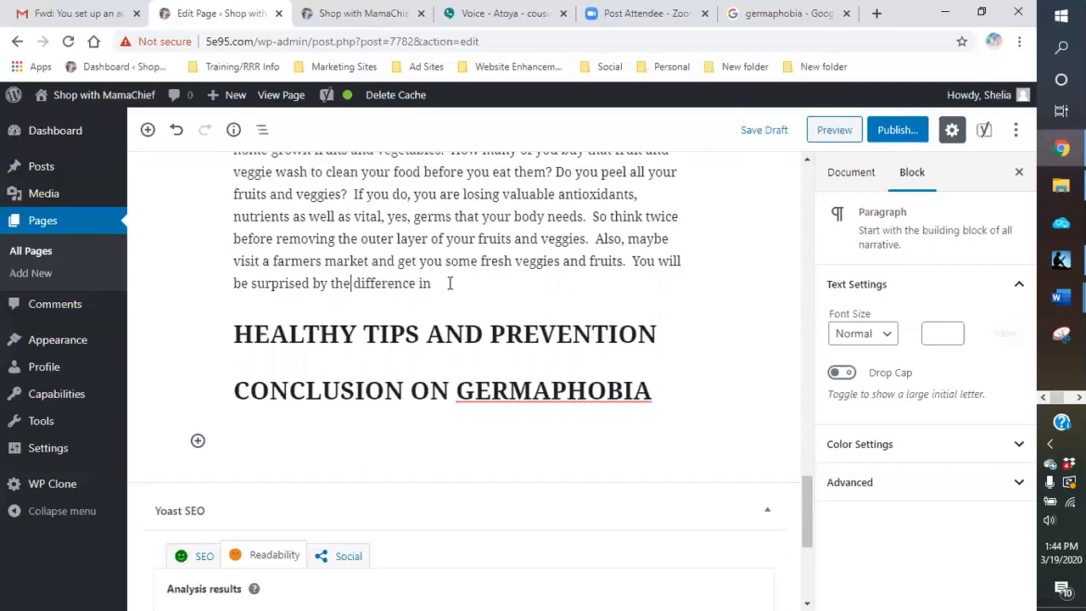
Step: Complete the paragraph's last sentence with "taste and appearance." after "difference in"
click(449, 284)
text(taste and ap)
text(prea)
key(BackSpace)
key(BackSpace)
key(BackSpace)
text(a)
key(BackSpace)
key(BackSpace)
text(pearance.)
Step: Look over the finished paragraph on current generations and save the page draft
scroll(648, 281, up, 1)
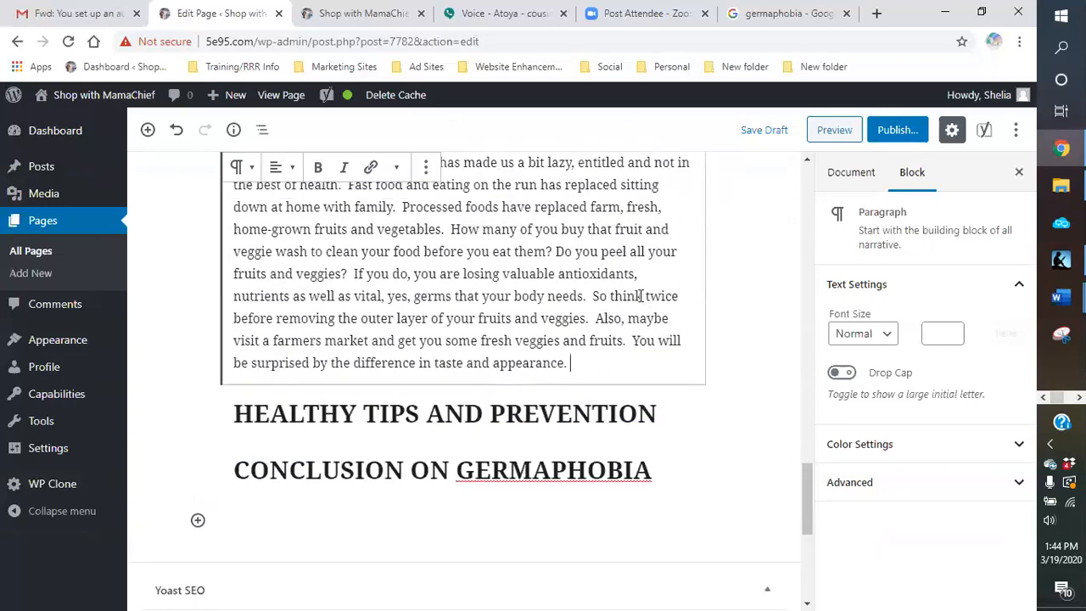
scroll(628, 305, up, 5)
scroll(627, 309, down, 4)
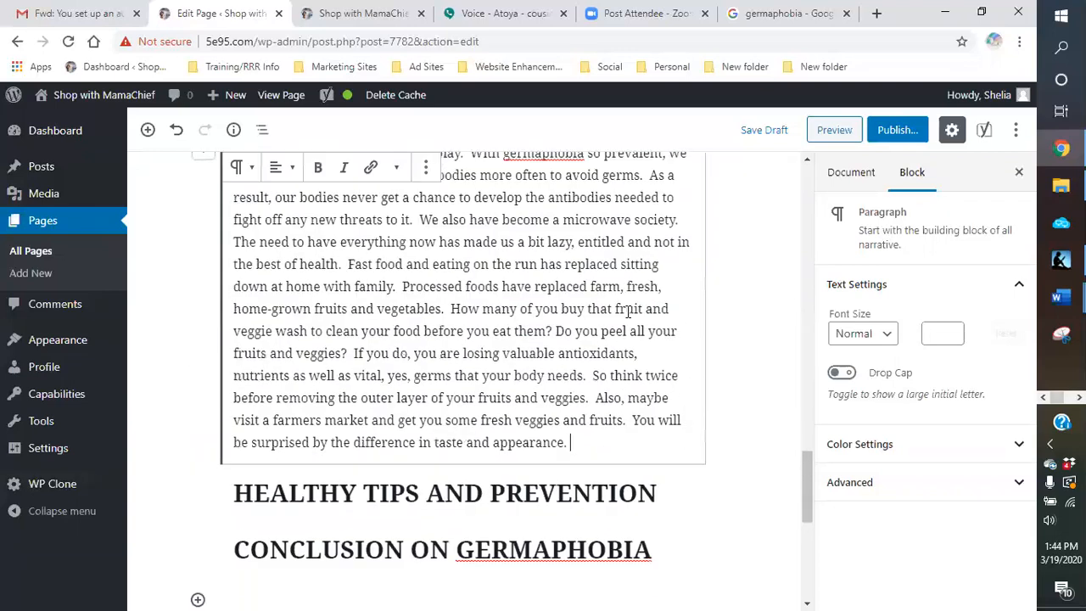
click(762, 132)
Step: Split the long current generations paragraph into two, starting the second at "We also have become a microwave society."
scroll(744, 278, down, 5)
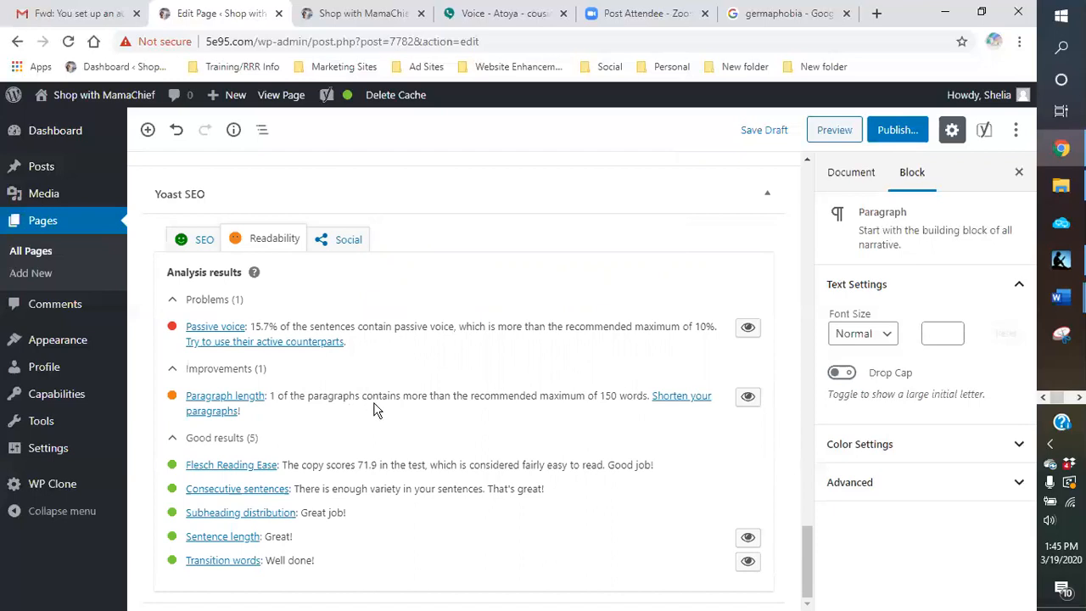
scroll(391, 398, up, 7)
scroll(543, 356, up, 9)
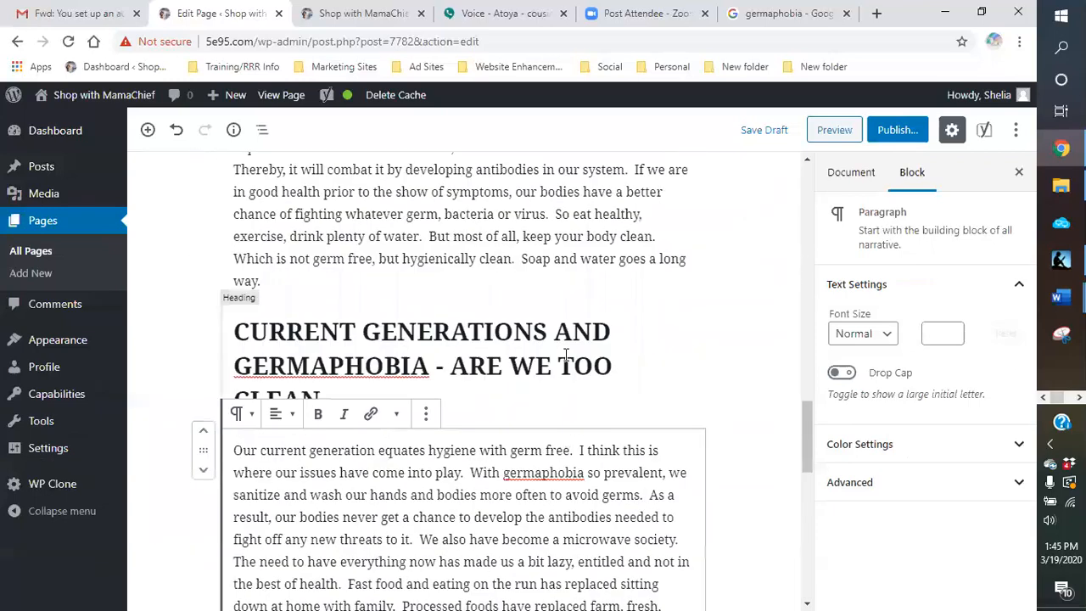
scroll(524, 361, down, 4)
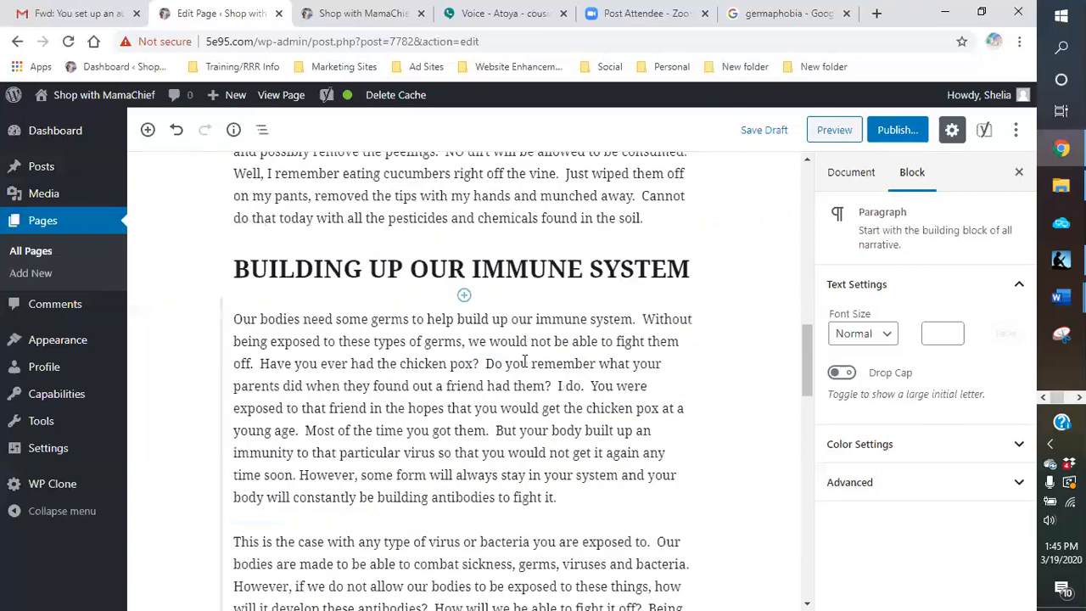
scroll(524, 361, down, 6)
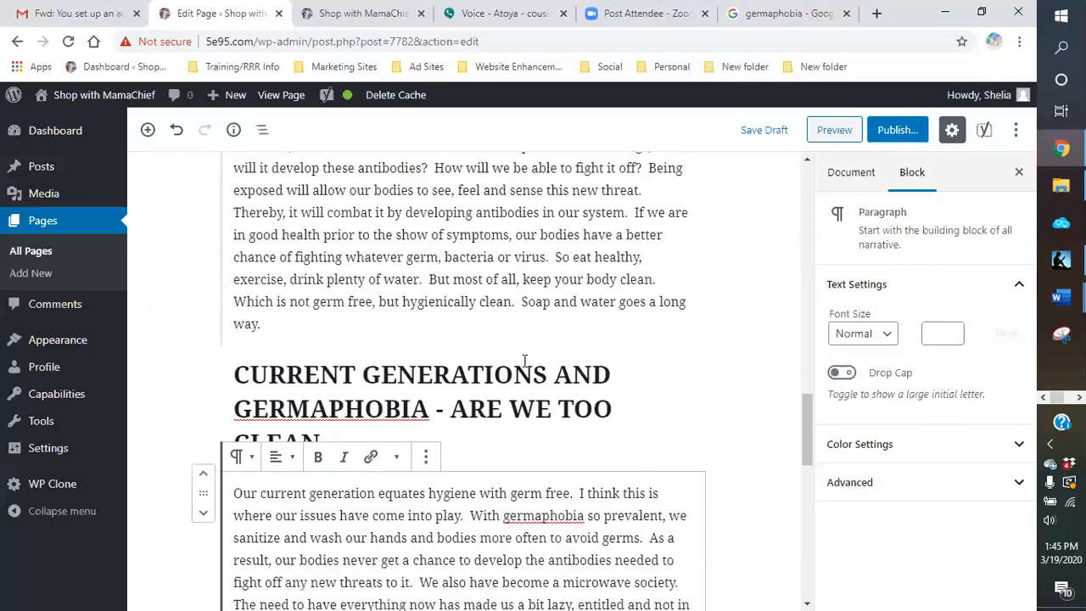
scroll(524, 360, up, 2)
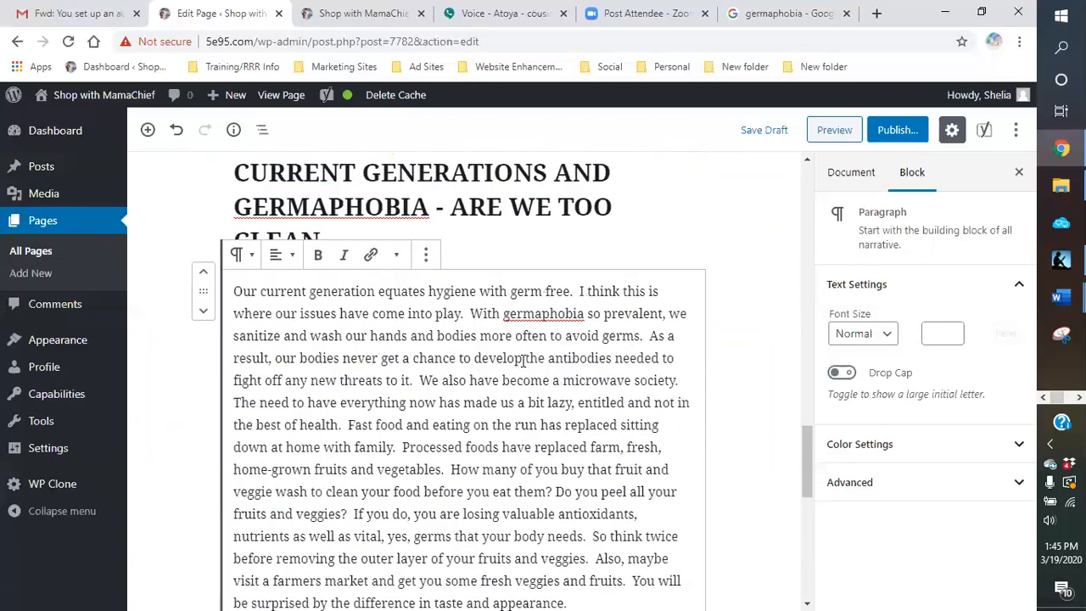
scroll(524, 360, up, 7)
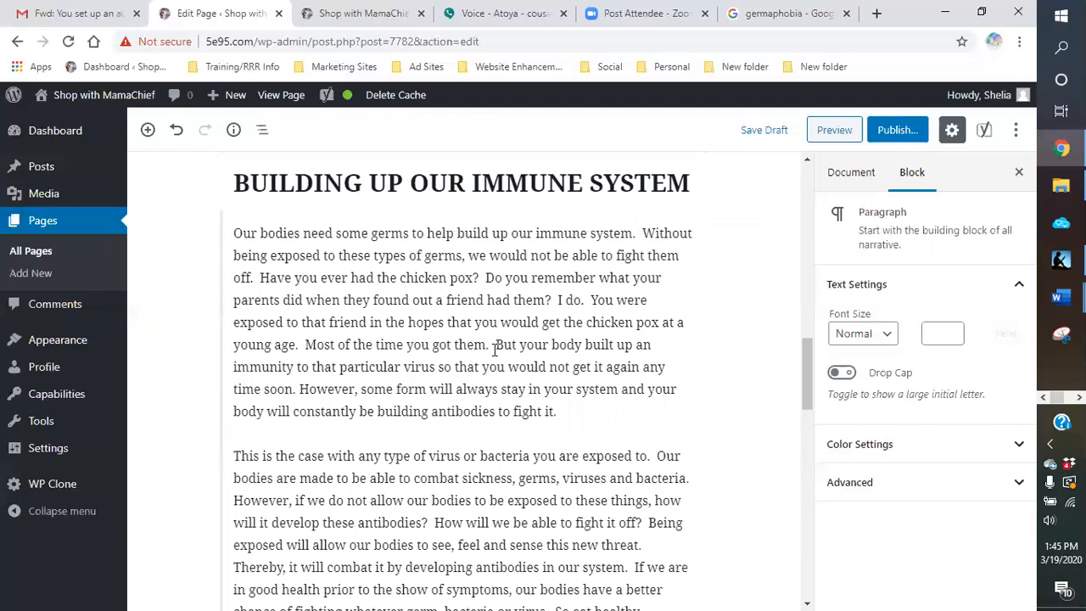
scroll(496, 349, down, 8)
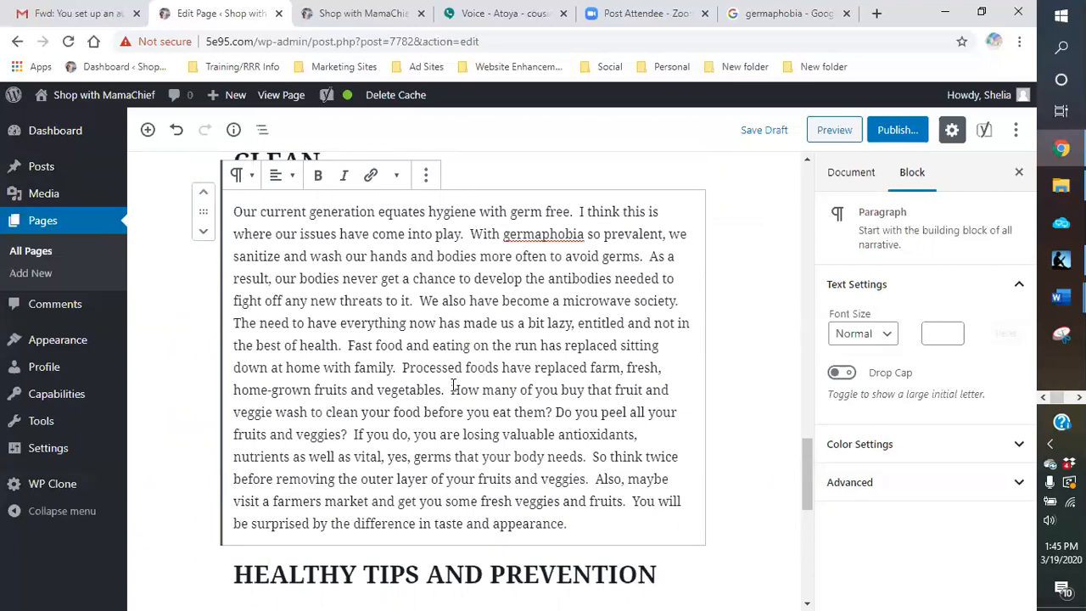
click(418, 300)
key(Return)
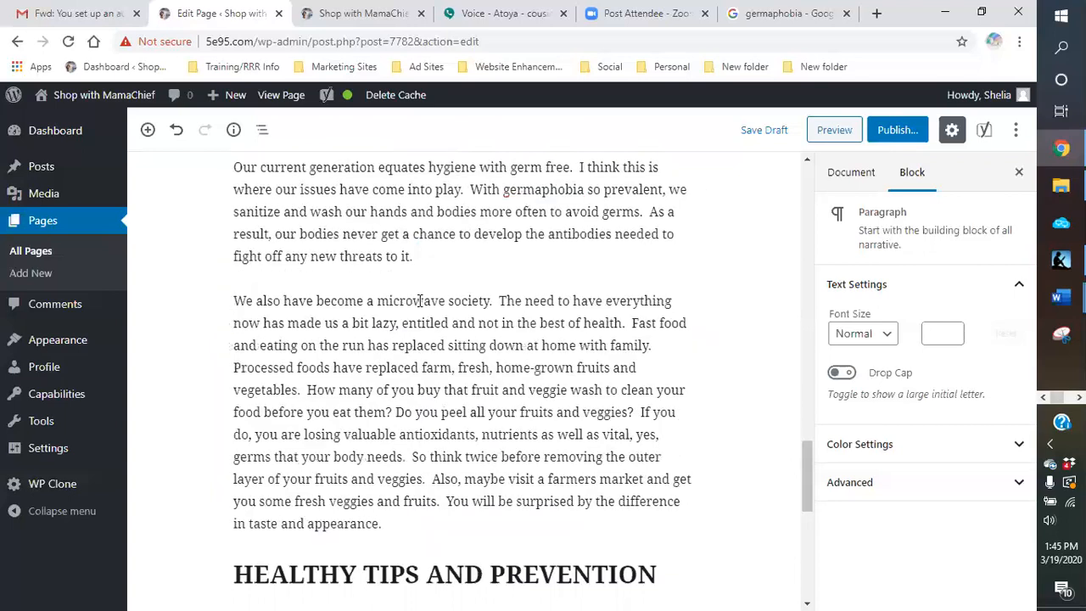
Step: Recheck the Yoast readability analysis after the paragraph split and save the page draft
scroll(717, 263, up, 2)
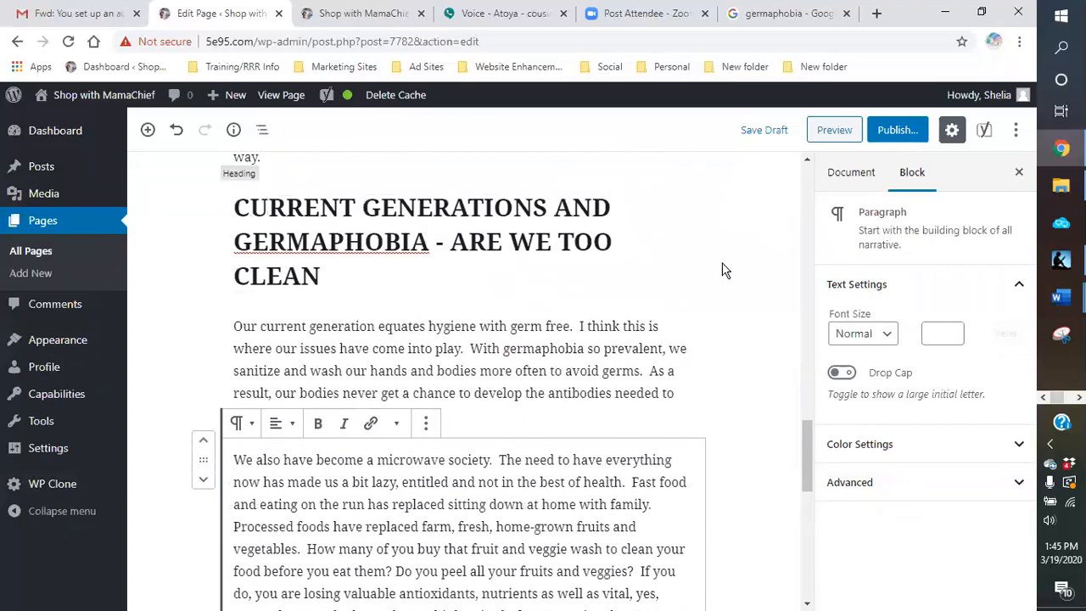
scroll(721, 269, down, 10)
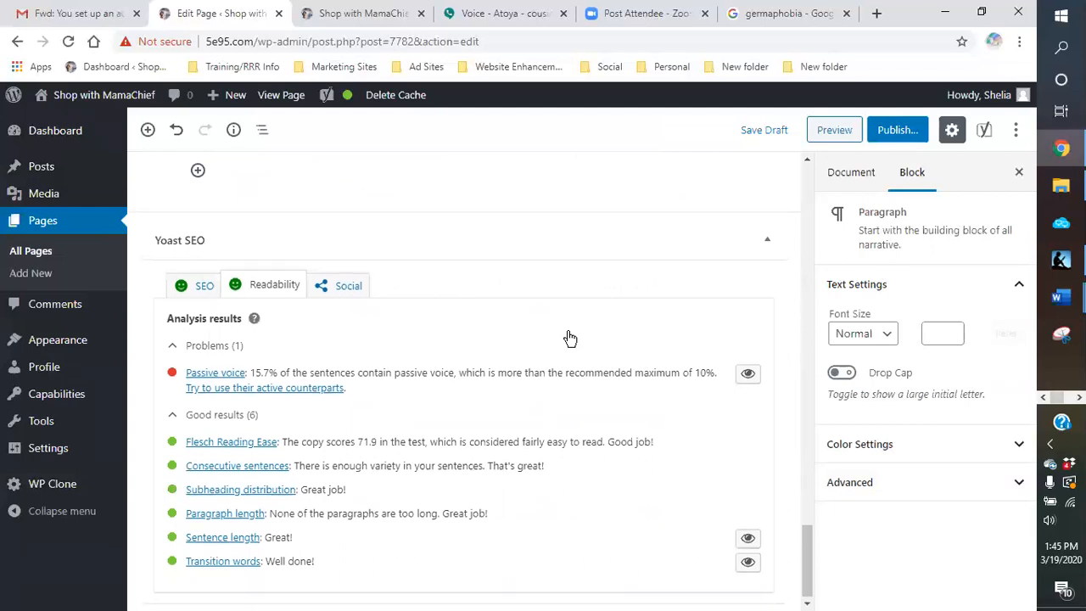
scroll(570, 338, up, 8)
click(763, 130)
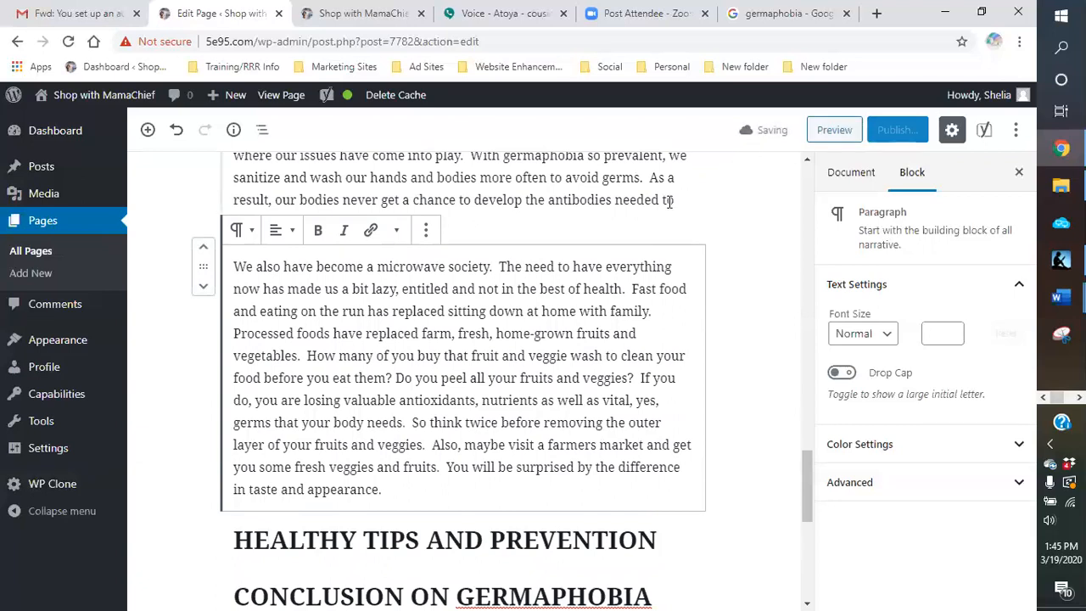
scroll(627, 215, up, 2)
scroll(483, 303, down, 1)
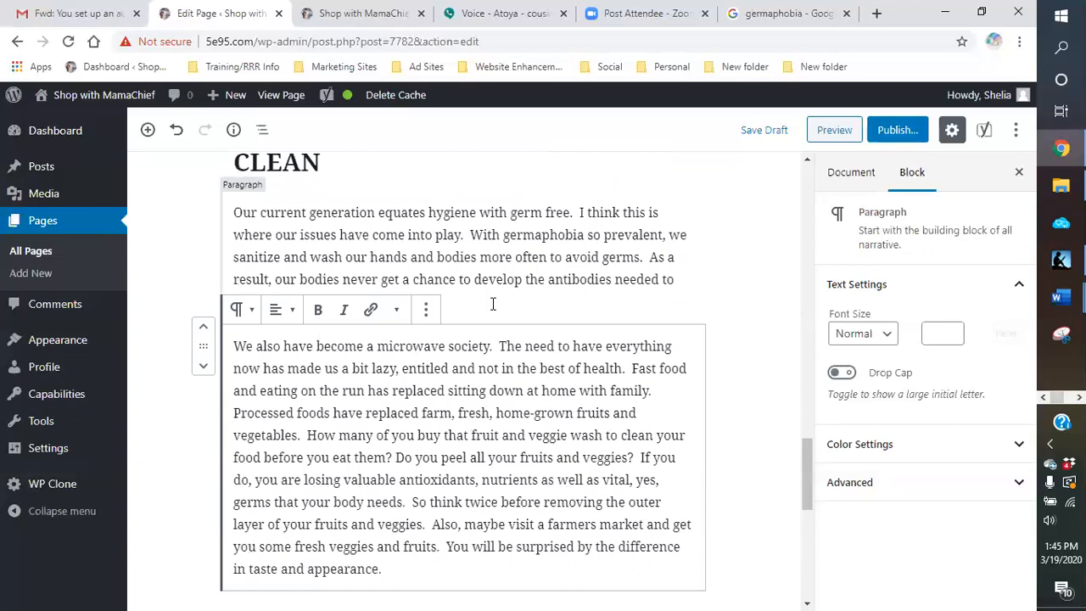
click(492, 304)
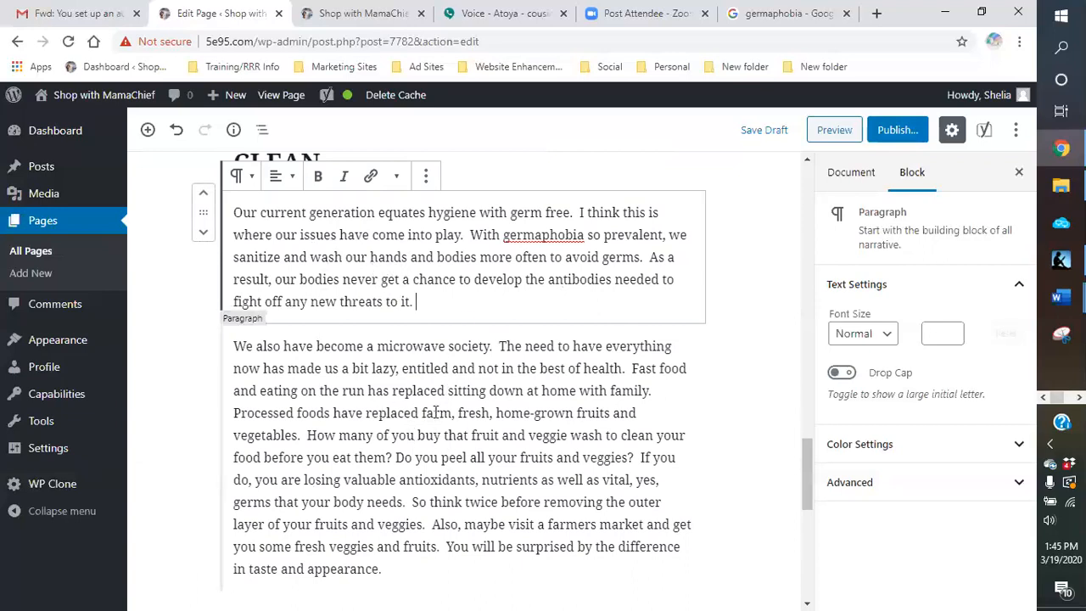
Step: Add a paragraph under HEALTHY TIPS AND PREVENTION reading "Yes, cleanliness is needed and much appreciated. However,"
scroll(435, 413, down, 5)
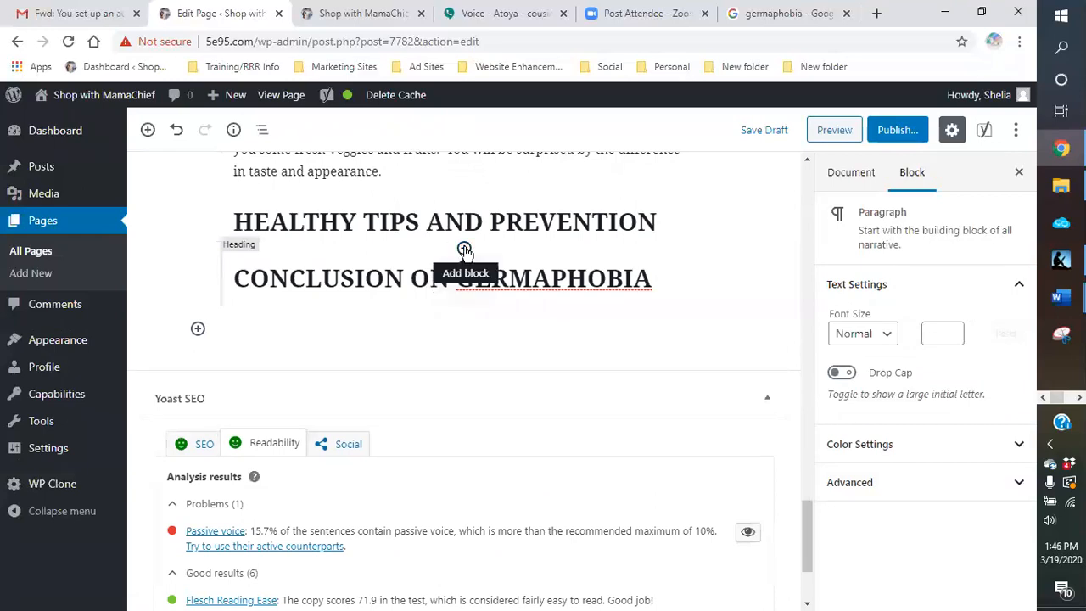
click(464, 249)
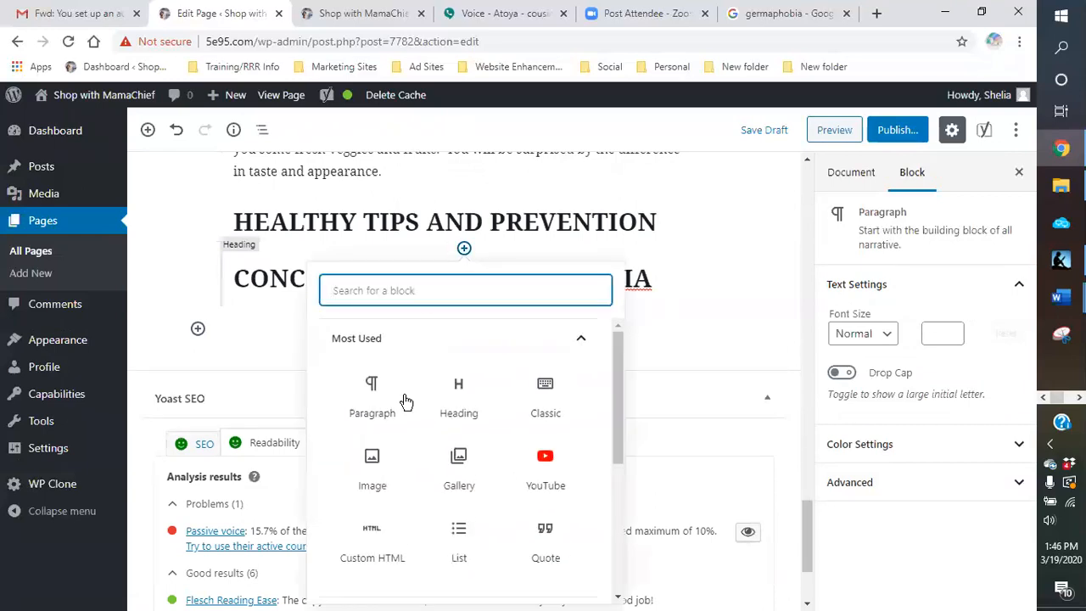
click(371, 399)
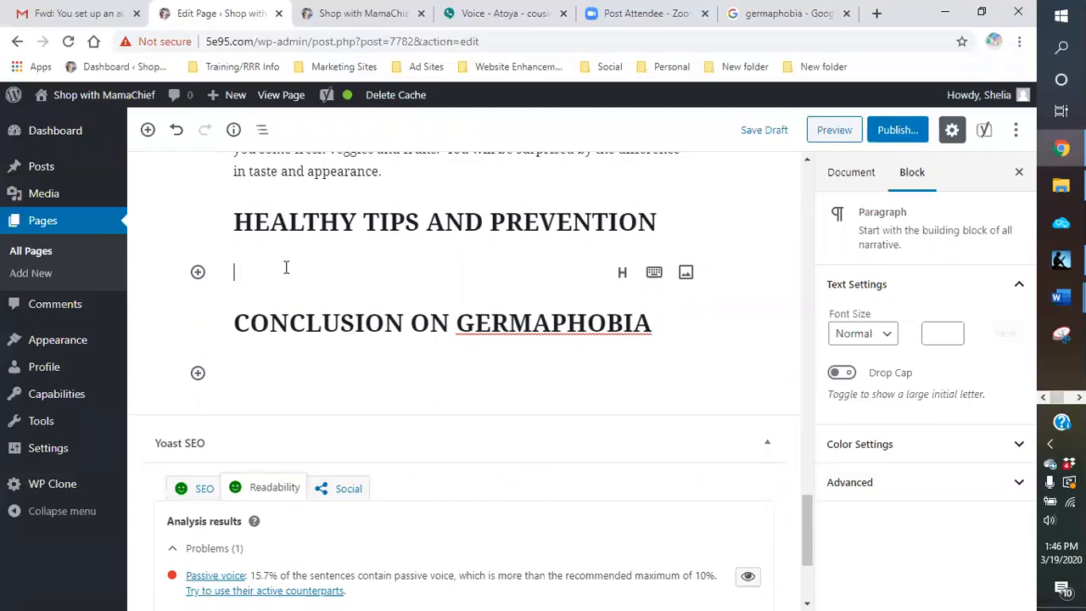
text(Yes, )
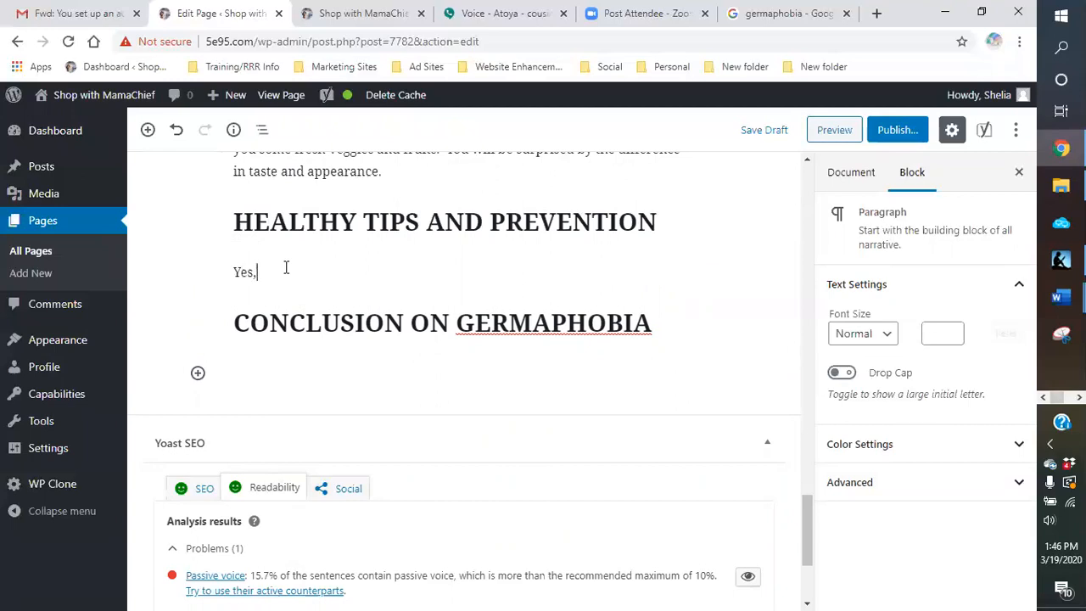
text(clear)
text(liness is needed)
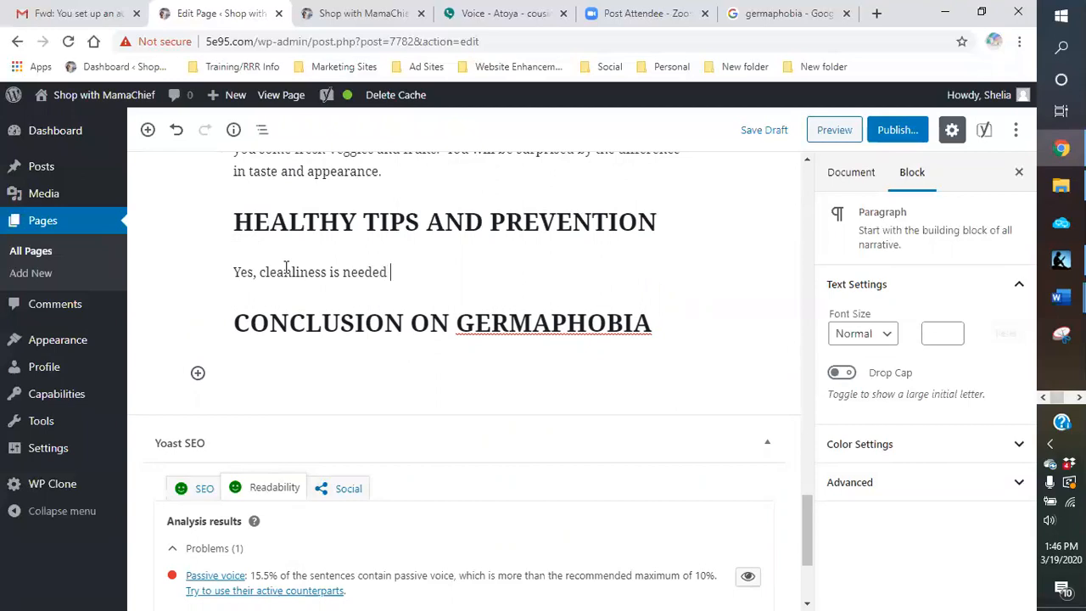
text( and much ap)
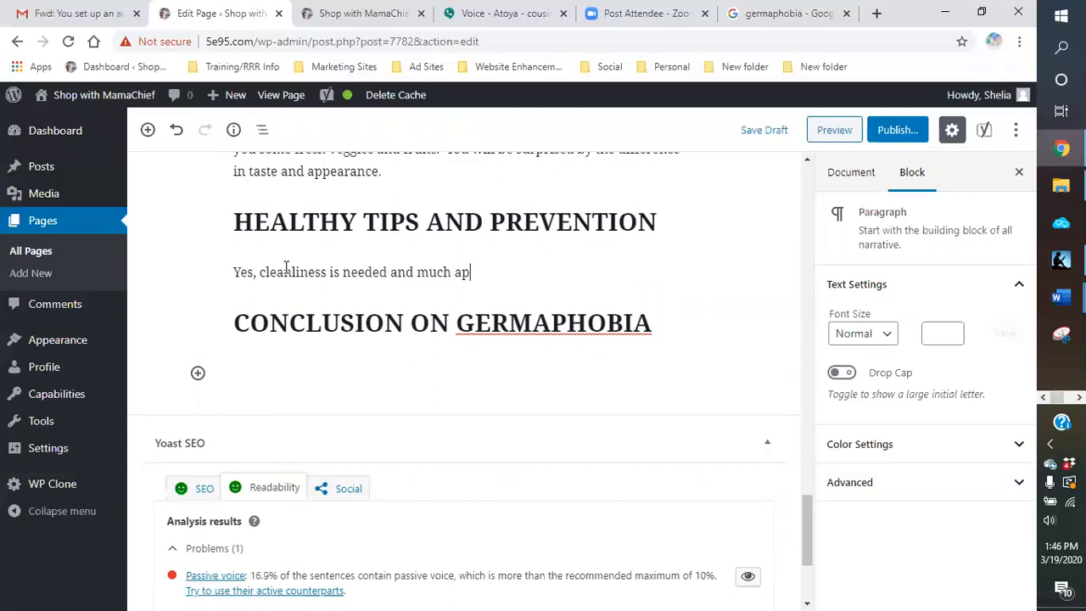
text(preciated.  However, )
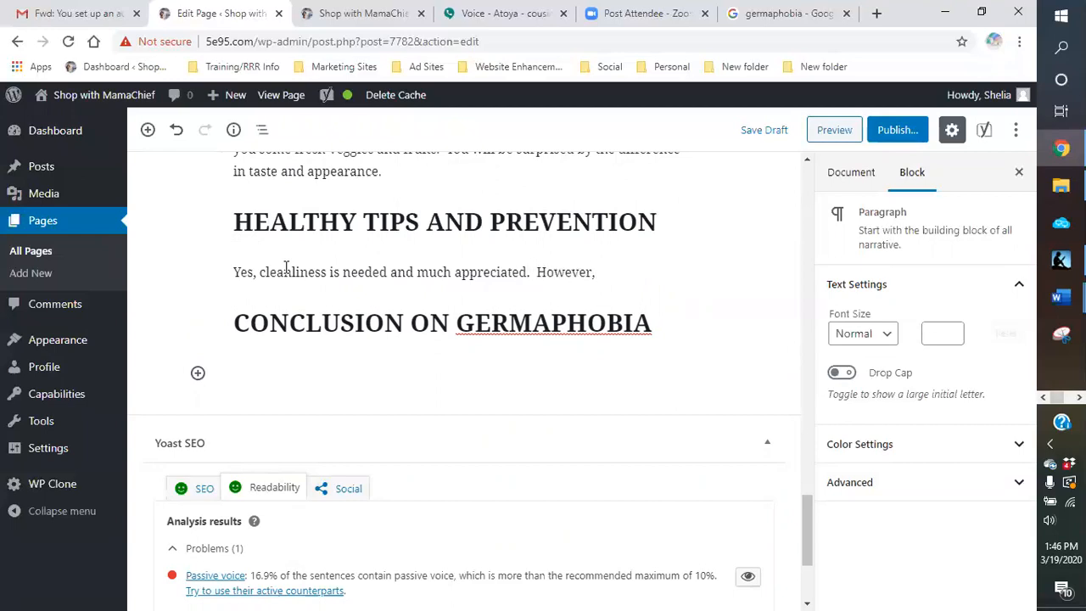
text(we don't need to go vo)
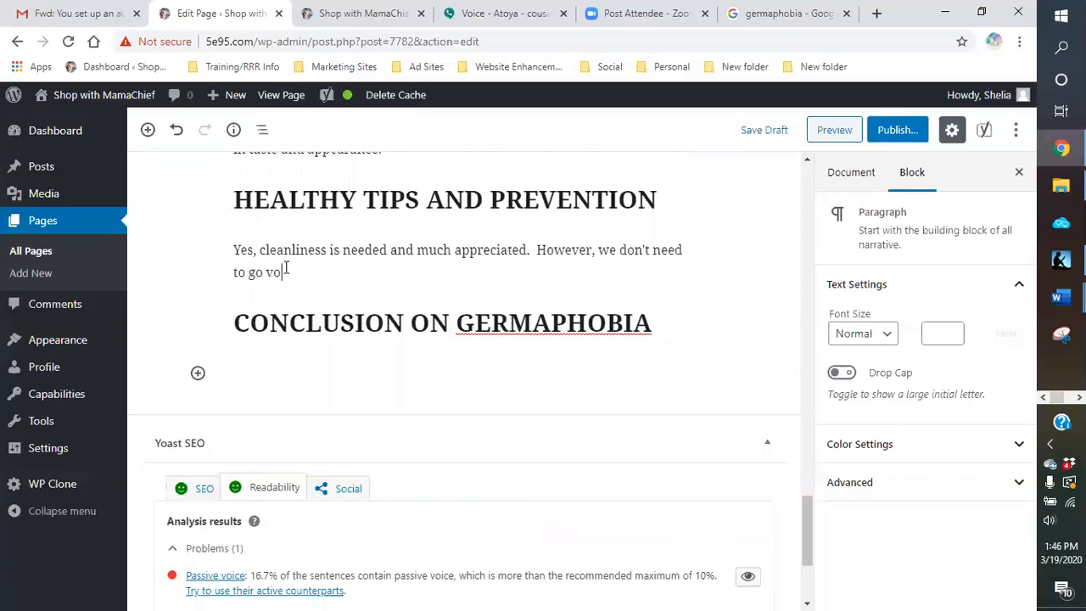
Step: Complete the "However," sentence with "we don't need to go overboard."
key(BackSpace)
text(voe)
key(BackSpace)
key(BackSpace)
key(BackSpace)
text(o e)
key(BackSpace)
key(BackSpace)
text(verboard)
key(BackSpace)
text(rd.)
Step: Change the ending of the second sentence to "overboard!!!" for emphasis
click(285, 268)
key(BackSpace)
key(BackSpace)
text(ver, we)
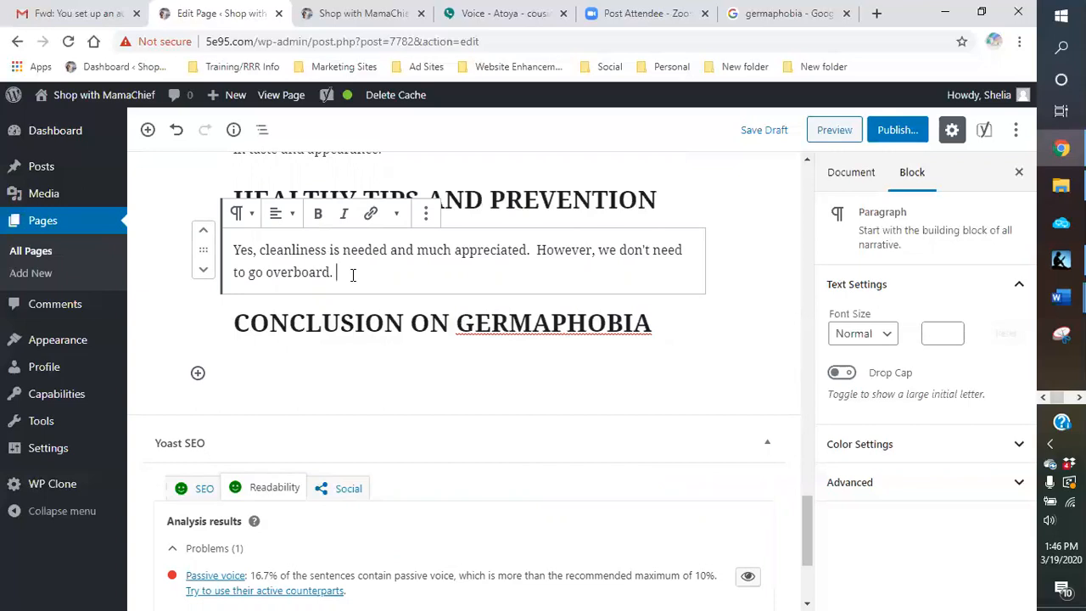
text(overboard!!! )
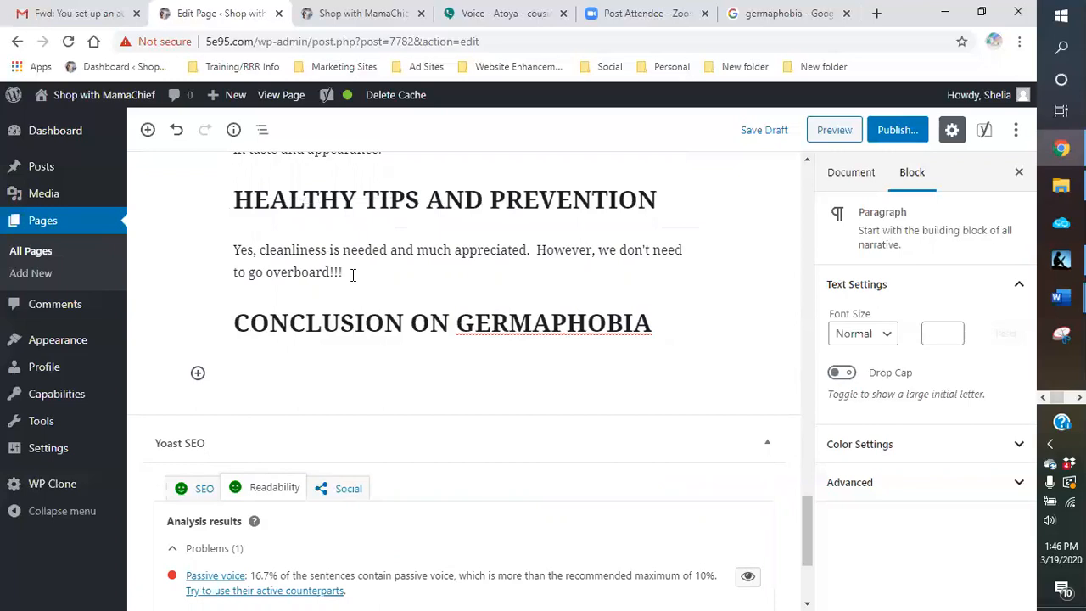
text(The constant use of )
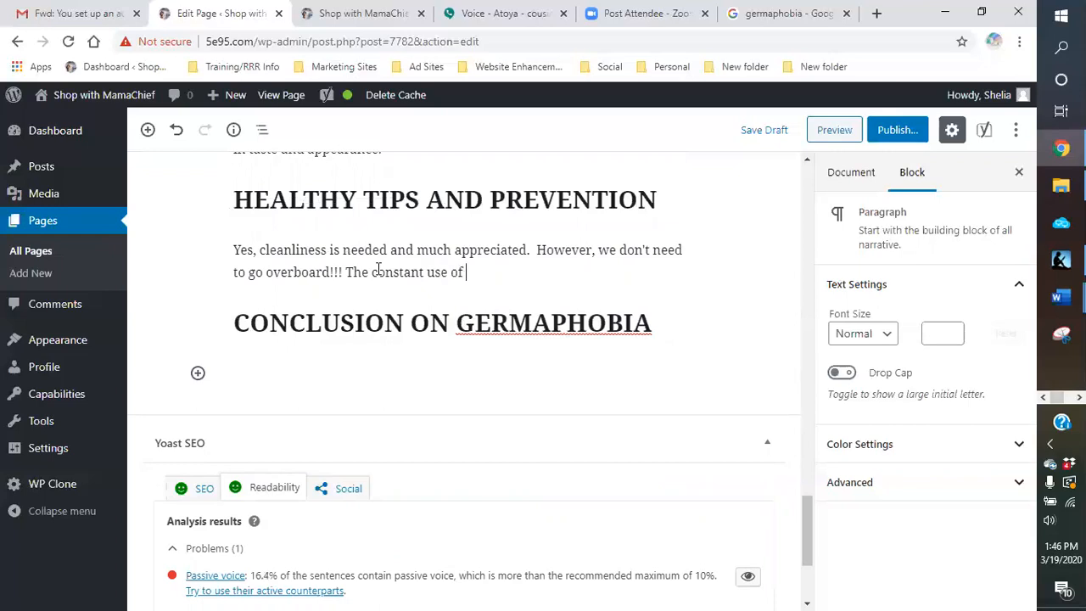
text(hand sant)
Step: Add the sentence "The constant use of hand sanitizer is a bit much." to the healthy tips paragraph
key(BackSpace)
text(itizer)
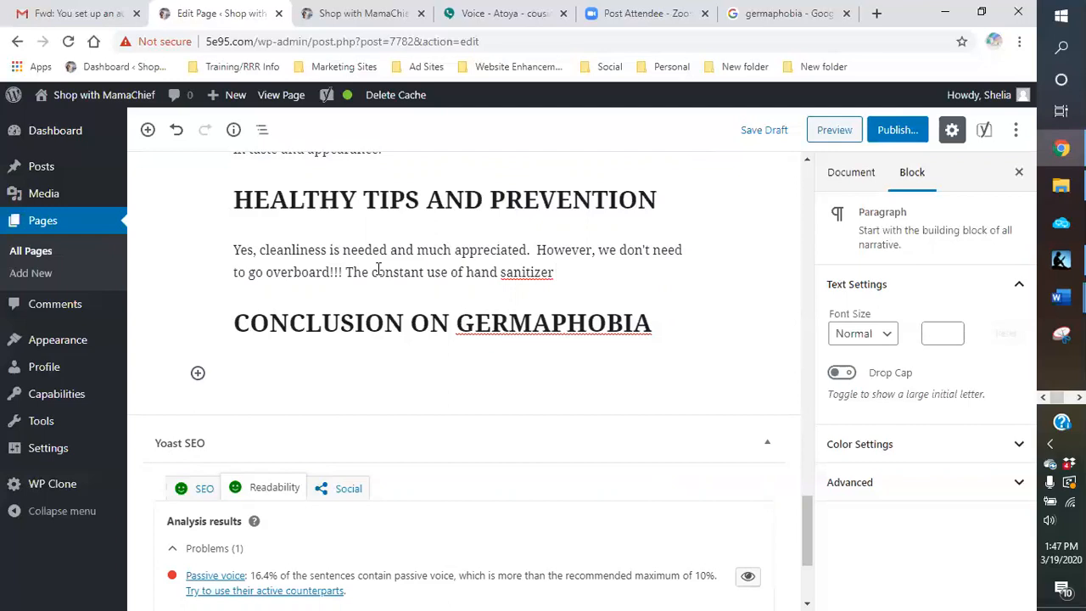
text(is a bit much.)
shift+click(378, 269)
text(It)
key(BackSpace)
key(BackSpace)
key(BackSpace)
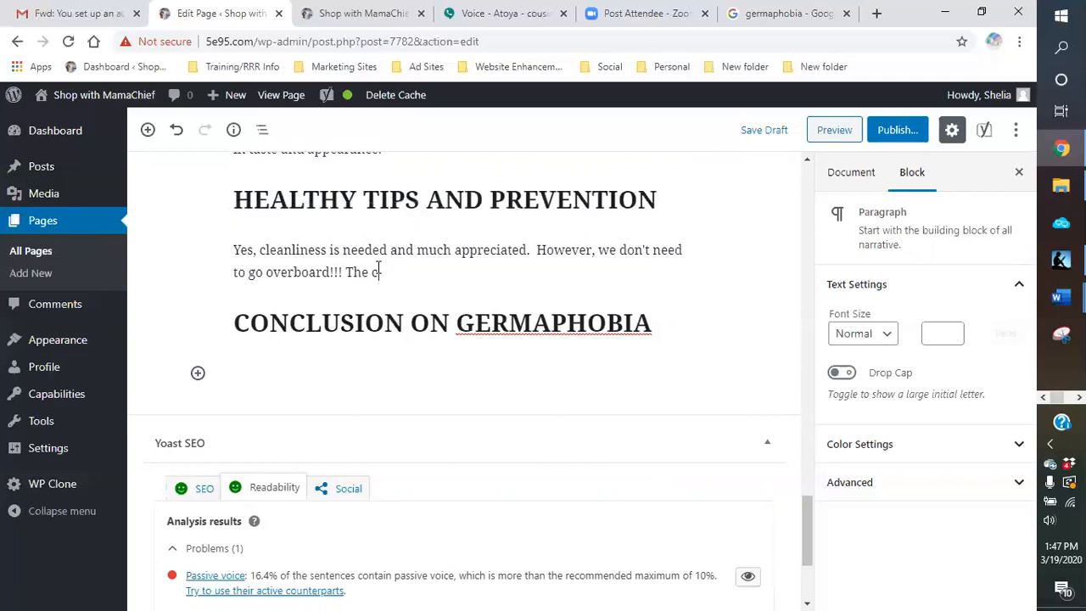
click(177, 129)
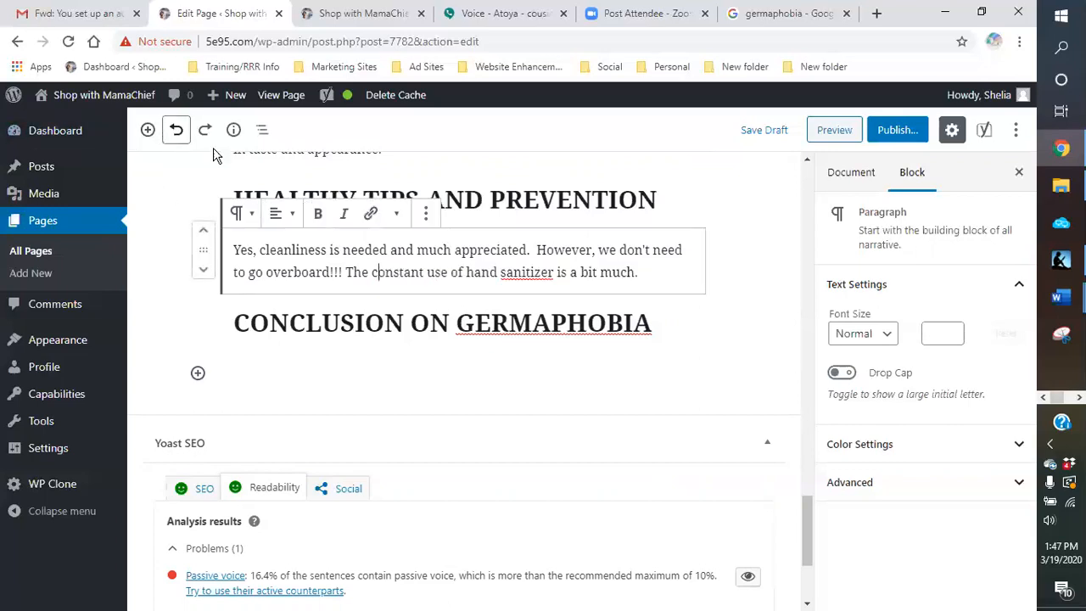
Step: Add the sentence "It can also be offensive to the person your are with." at the end of the healthy tips paragraph
click(664, 273)
text(It can als)
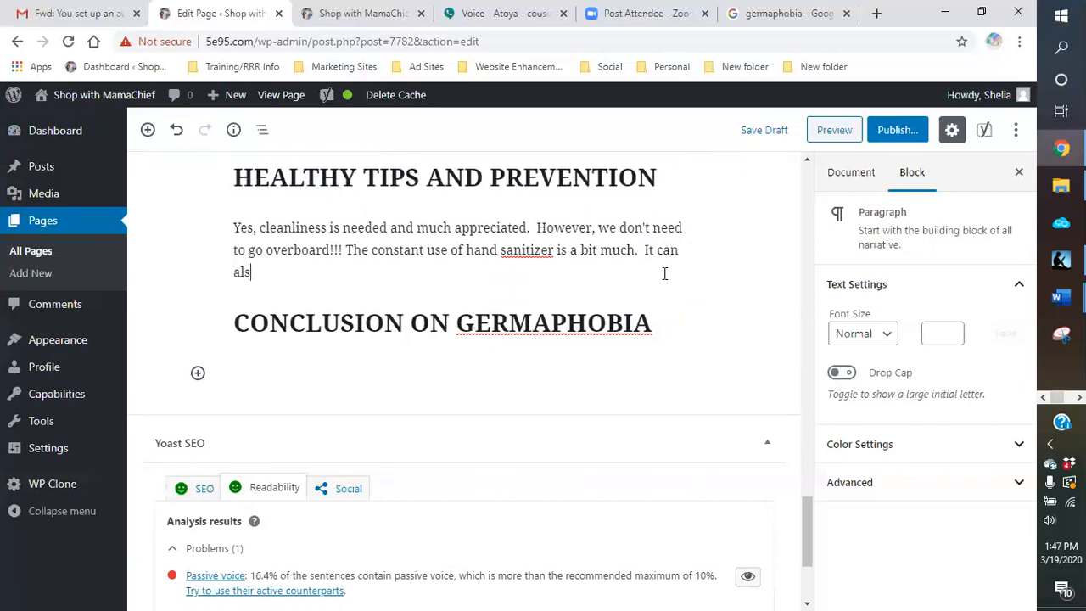
text(o be offensive t)
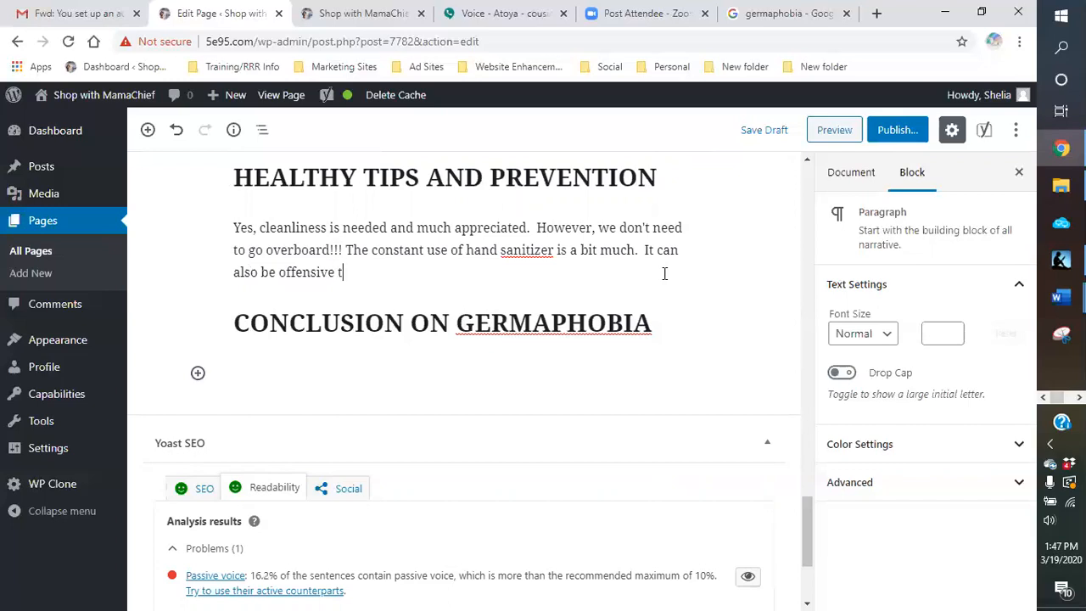
text(o the person your are c)
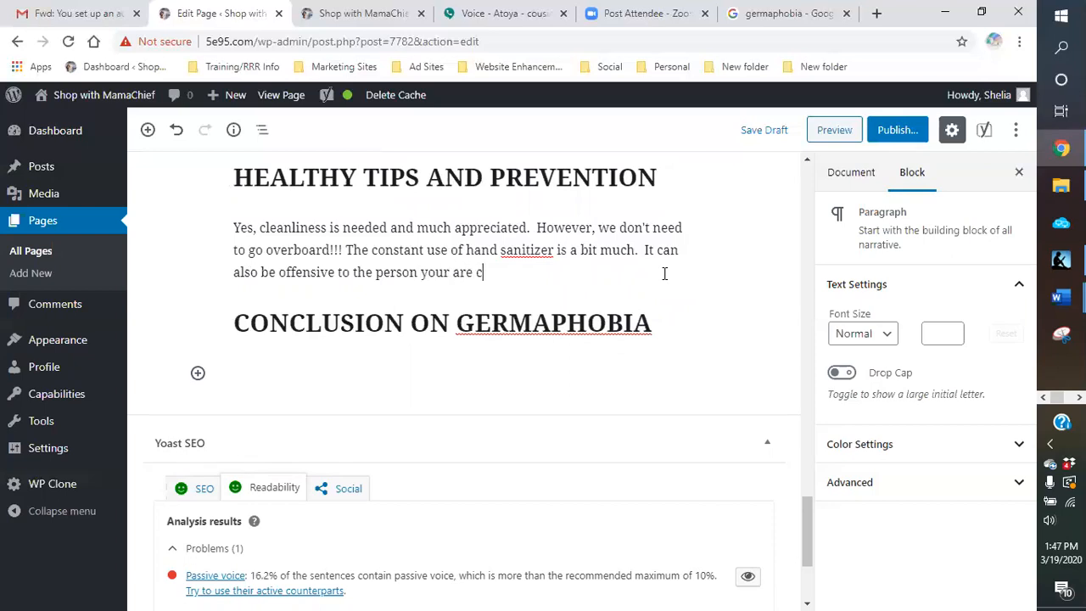
key(BackSpace)
text(with.  They may think that you)
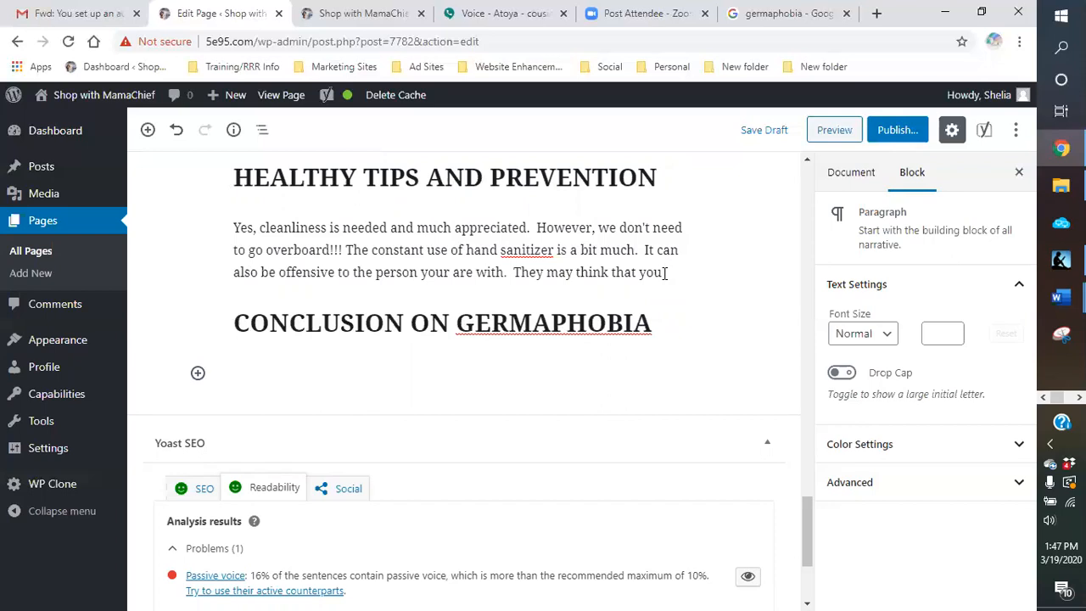
Step: Begin another sentence in the healthy tips paragraph with "They may think that you are"
text(are being)
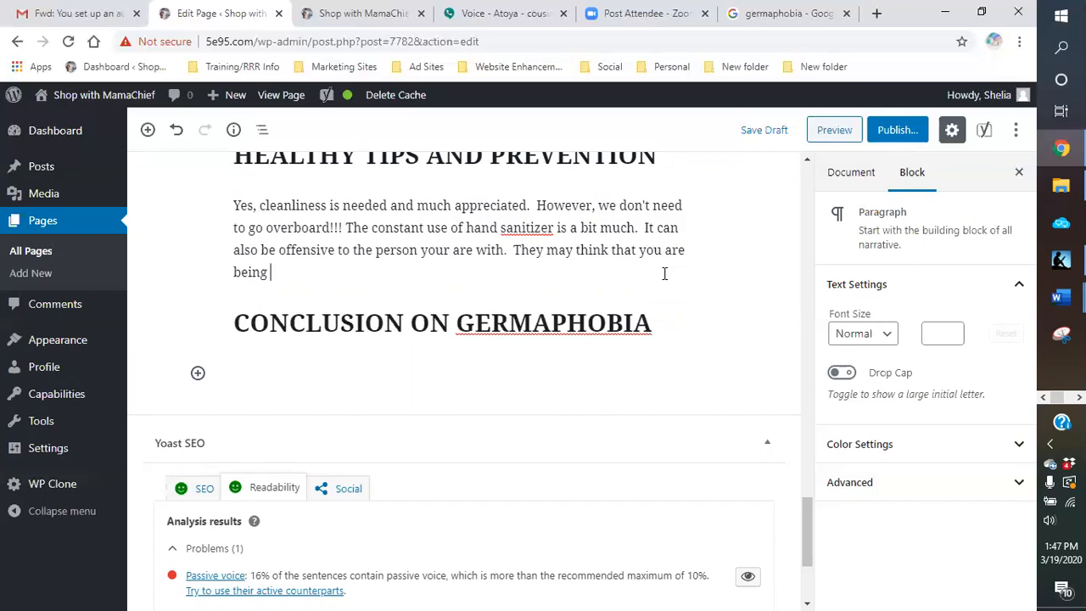
key(BackSpace)
key(BackSpace)
key(BackSpace)
key(BackSpace)
key(BackSpace)
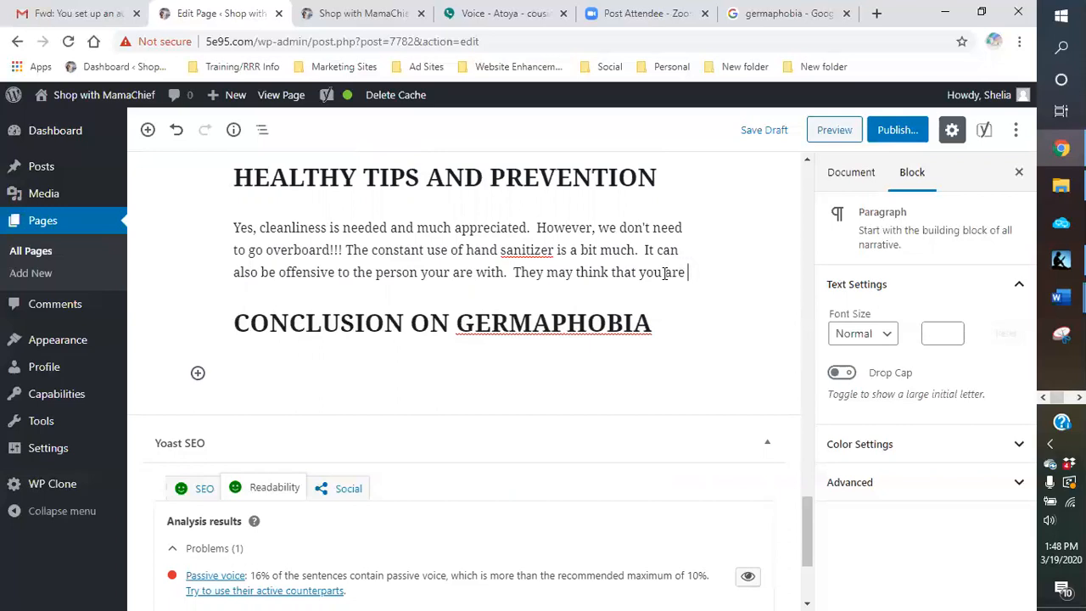
Step: Complete the sentence in the healthy tips paragraph with "feeling a little germaphobic around them or towards them."
text(feeling a little germaphobic a)
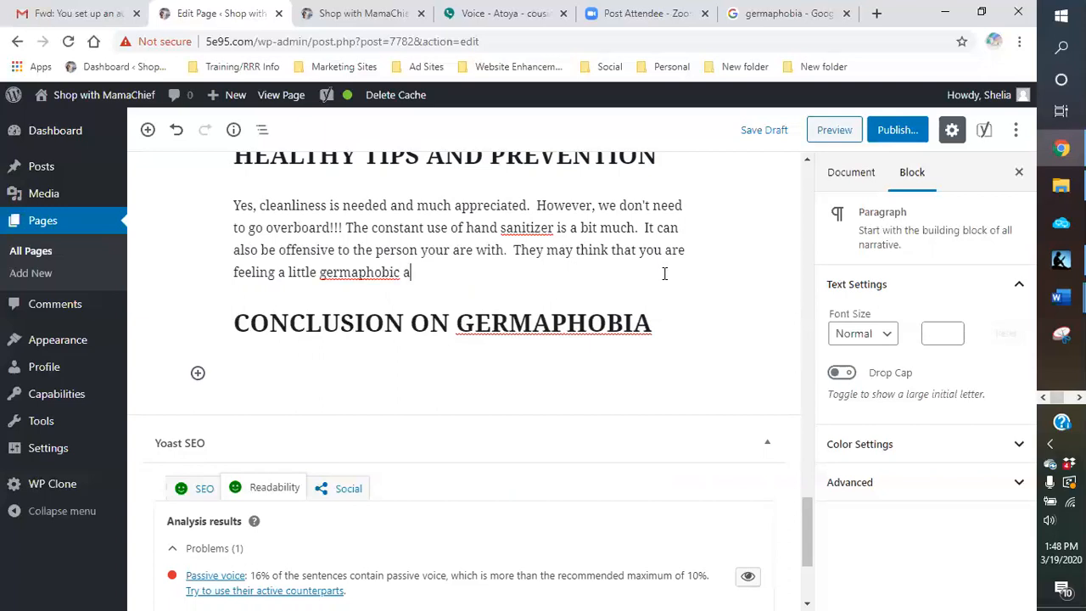
text(round them. )
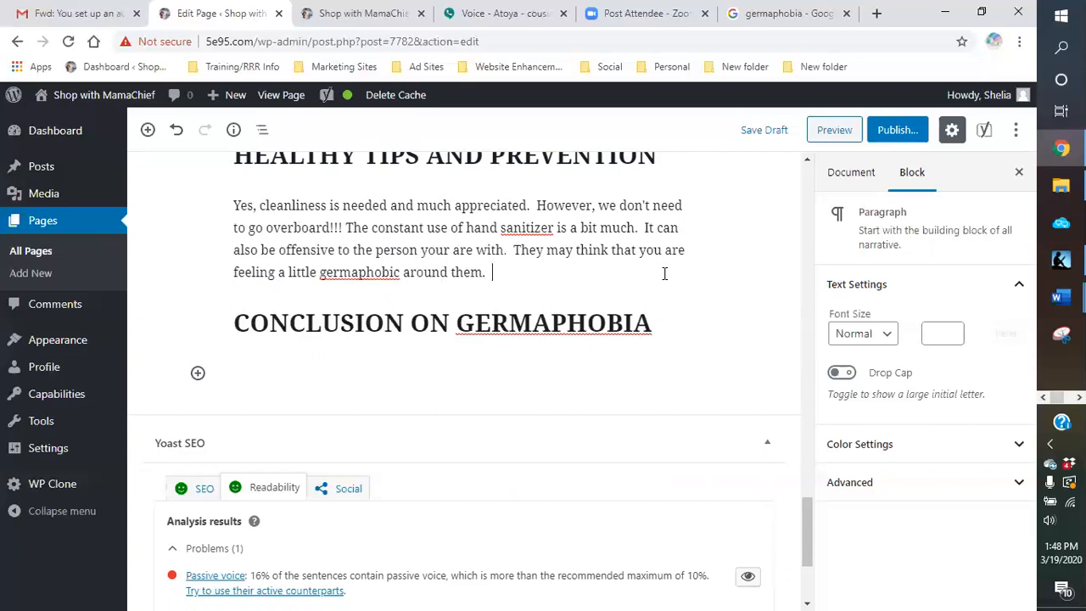
key(BackSpace)
key(BackSpace)
text( or towards them. )
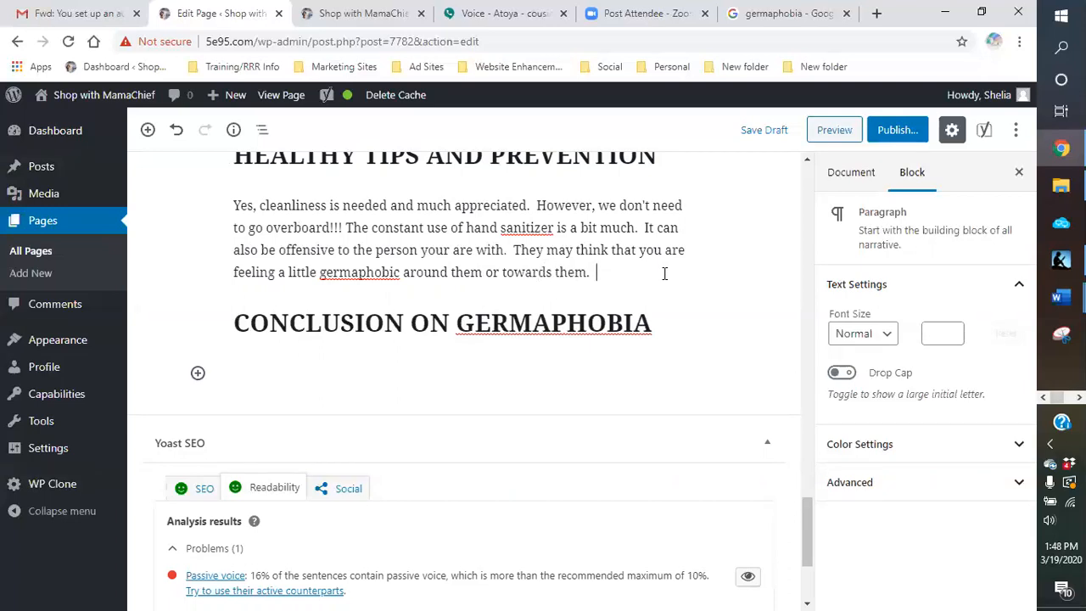
text(Just remember, our )
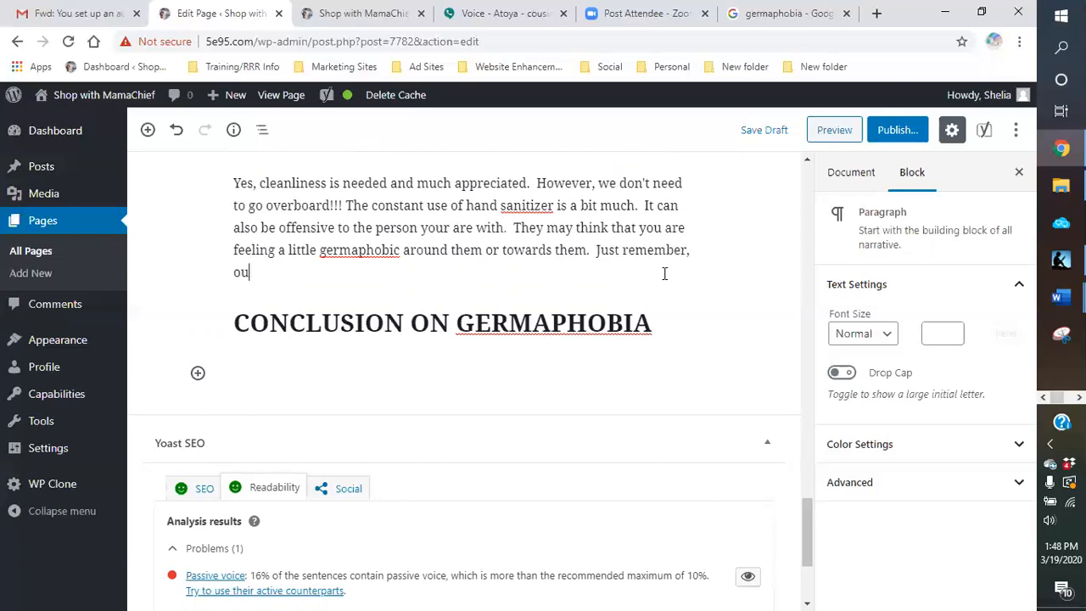
text(bodi)
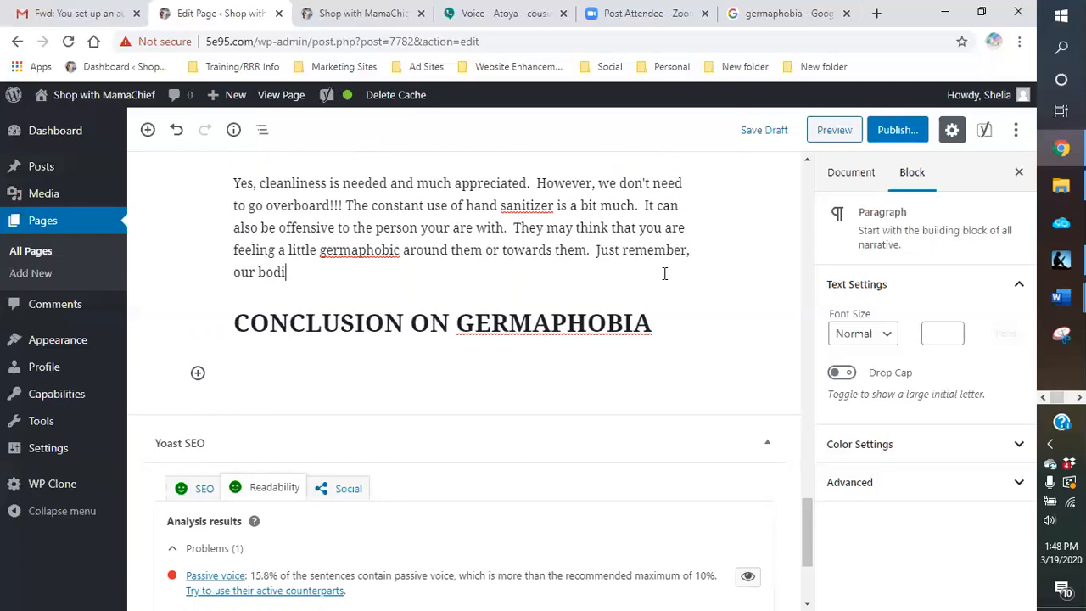
text(es are a machine.)
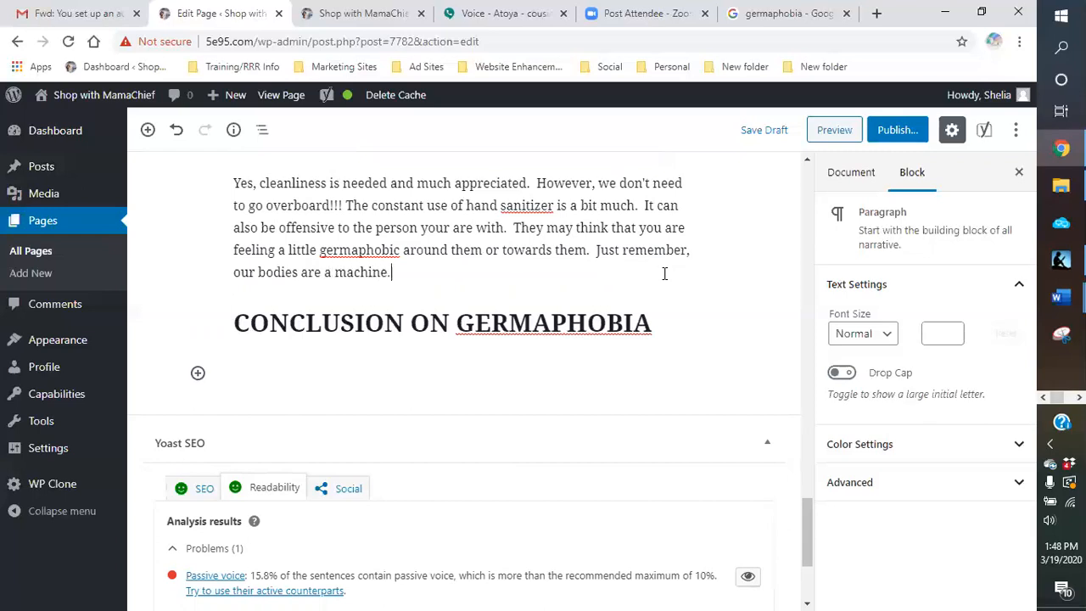
text(  It functions to make )
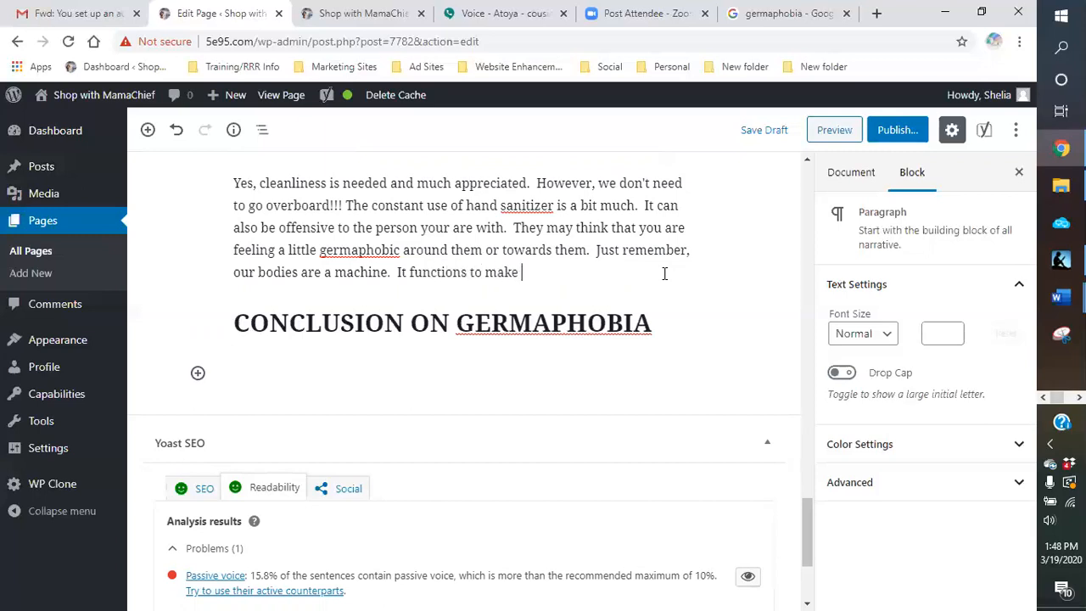
text(us a better and healthe)
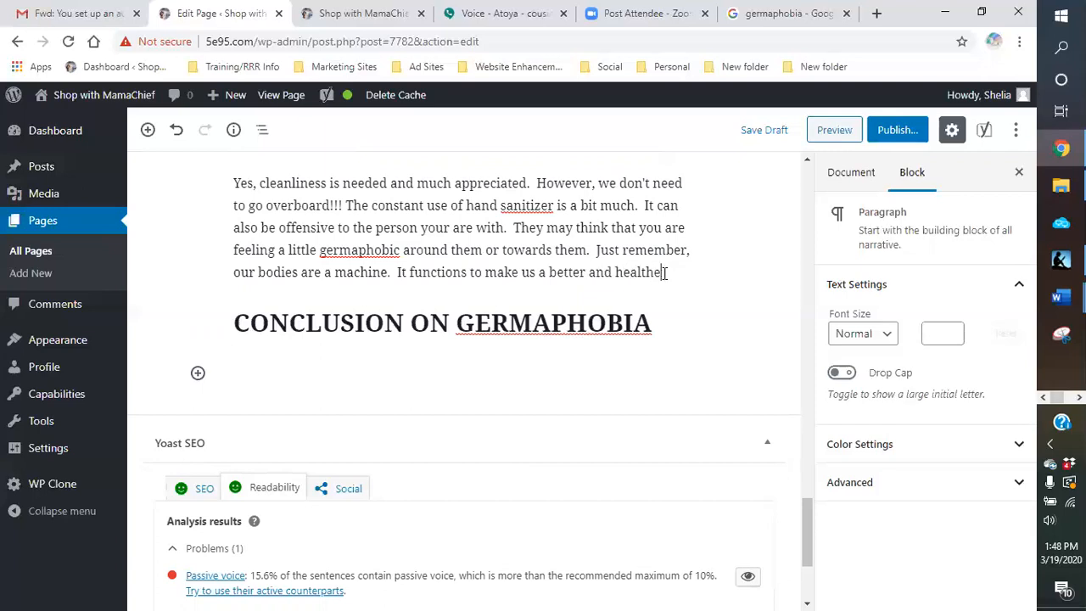
Step: Add the sentence "It functions to make us a better and healthier individual." to the healthy tips paragraph
key(BackSpace)
text(ier individ)
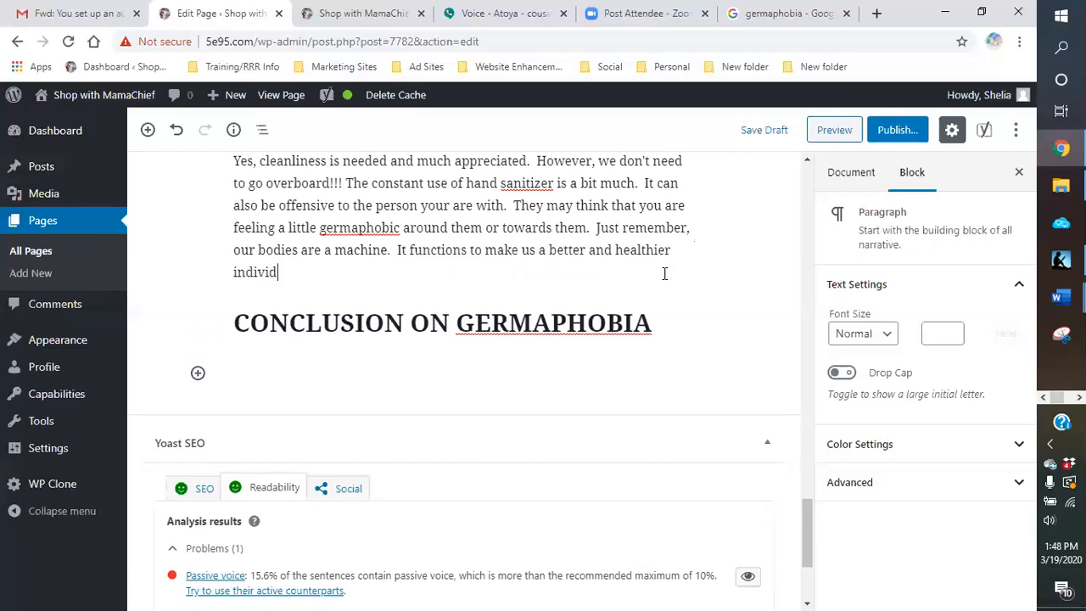
text(ual.  )
text(If we keep )
text(it from doin)
text(g its job)
text( of devel)
text(oping )
text(basically )
text(battle)
text( plans and s)
text(oldier)
text(s to fight )
text(off illne)
text(ss,)
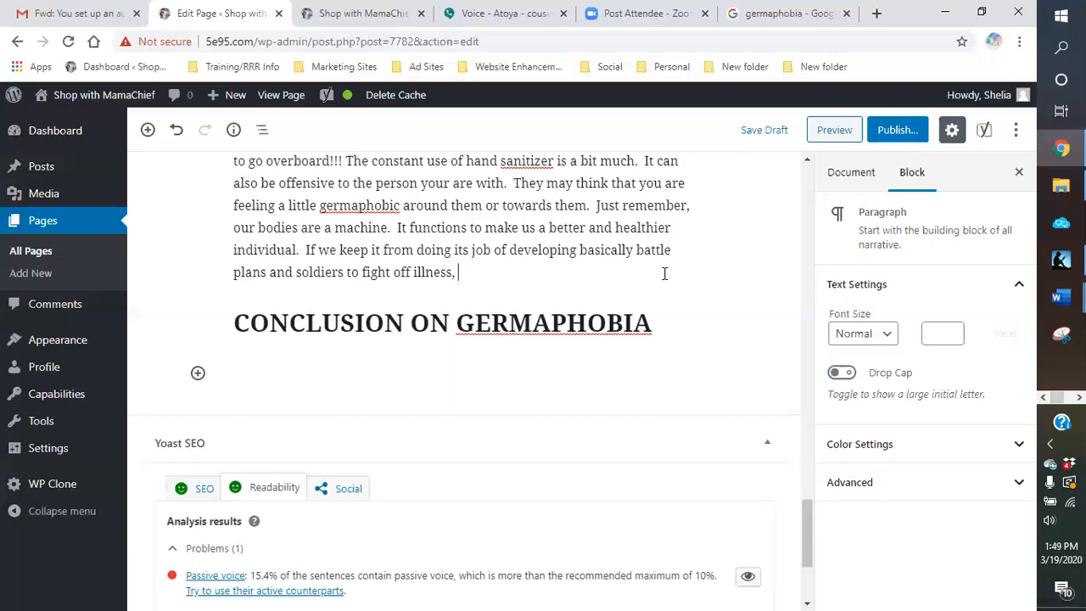
Step: Finish the sentence about fighting off illness with the question "how do we expect to always be healthy?"
text(how do we expe)
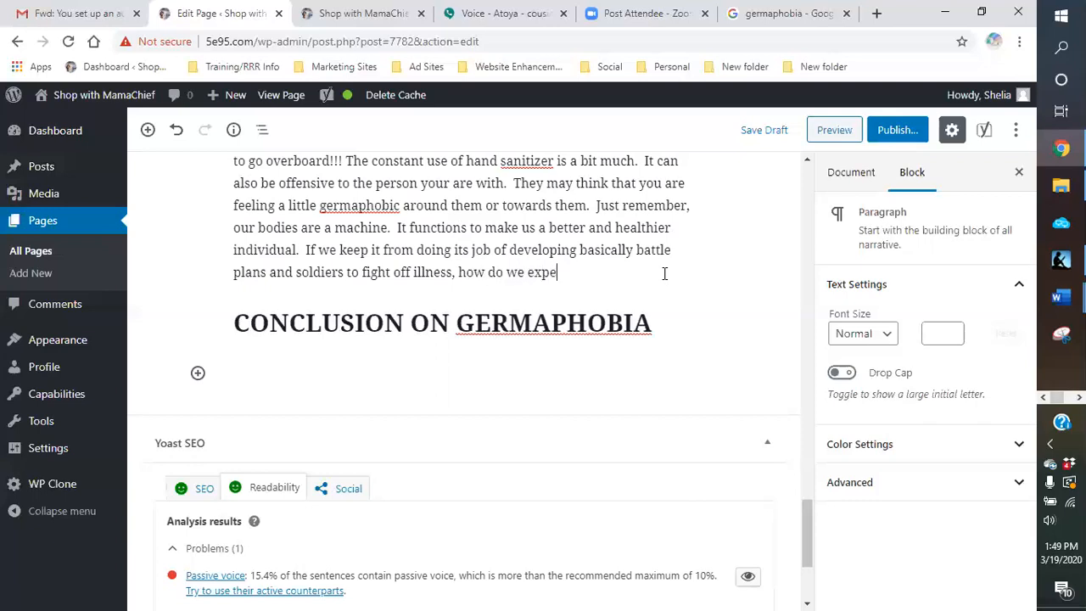
text(ct to always be healthy.)
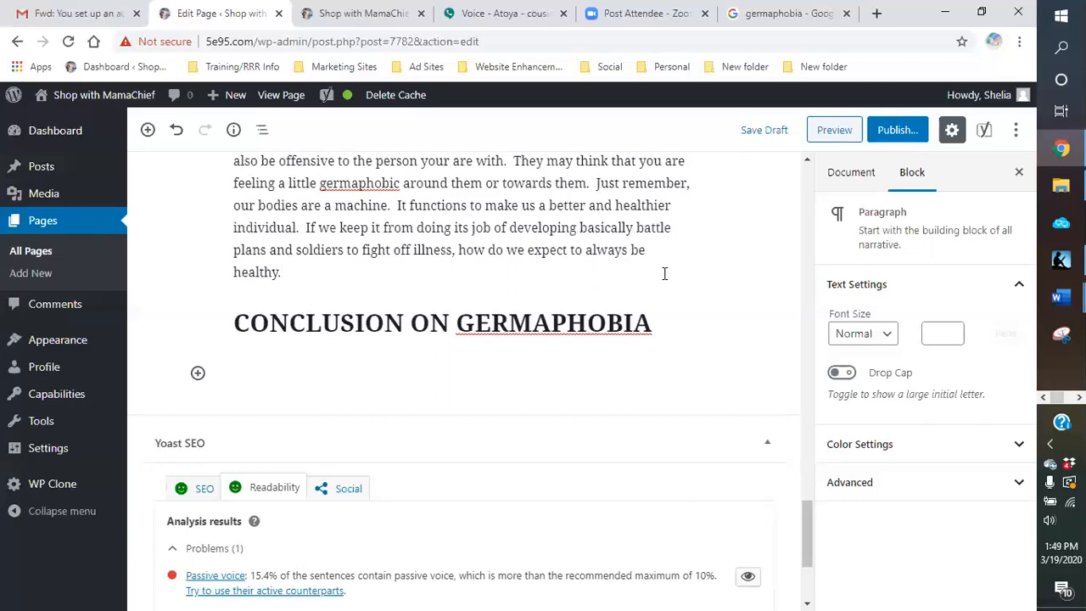
key(BackSpace)
text(?)
Step: Start a new paragraph under the healthy tips section with "This new scare that is sweeping the world,"
key(Return)
text(This nee)
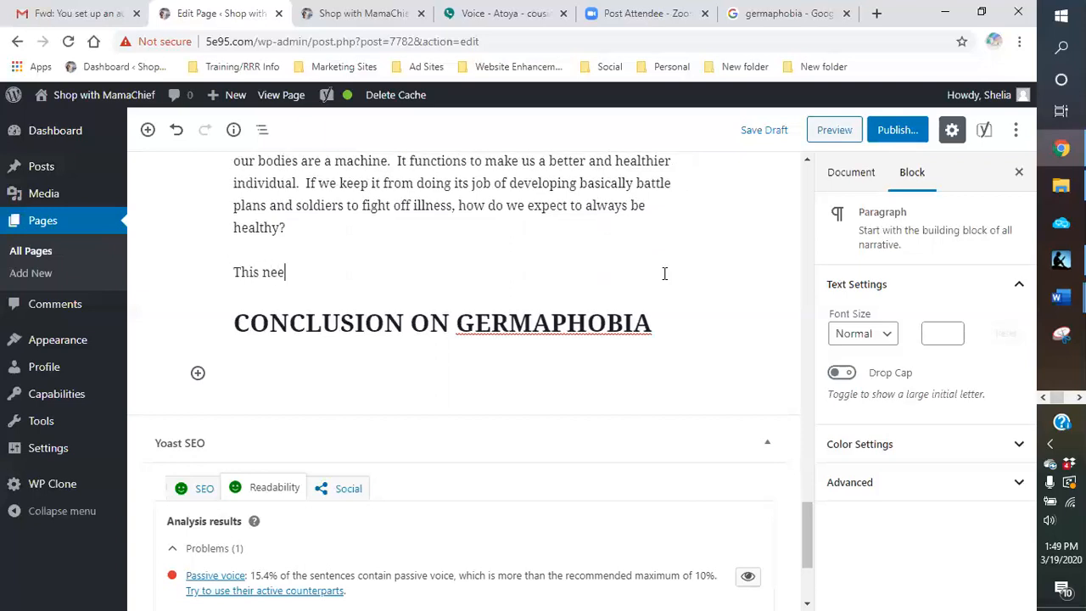
key(BackSpace)
text(w scare that is s)
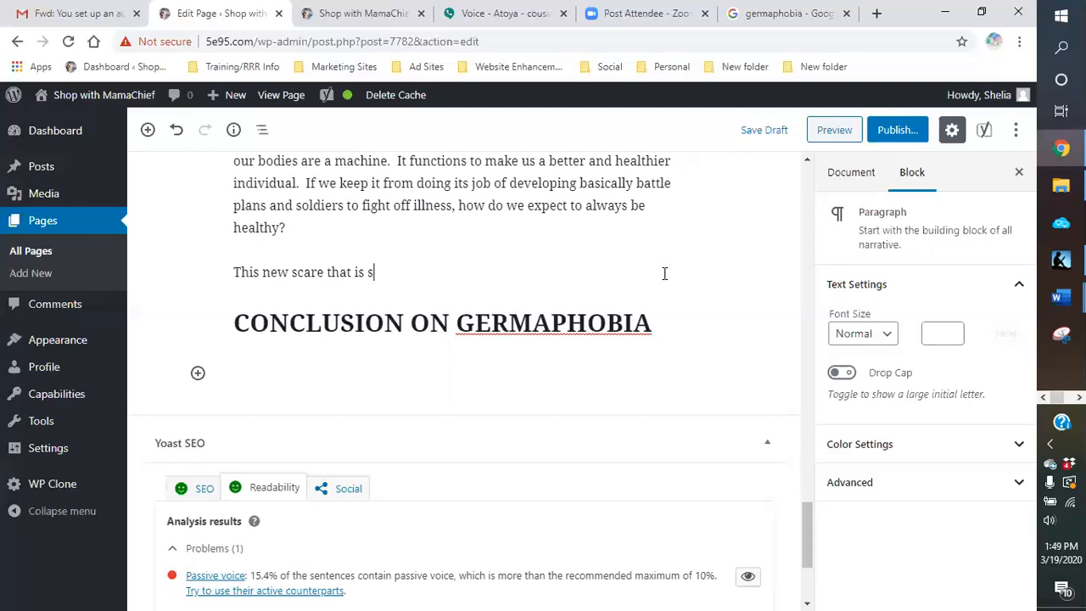
text(weeping the work)
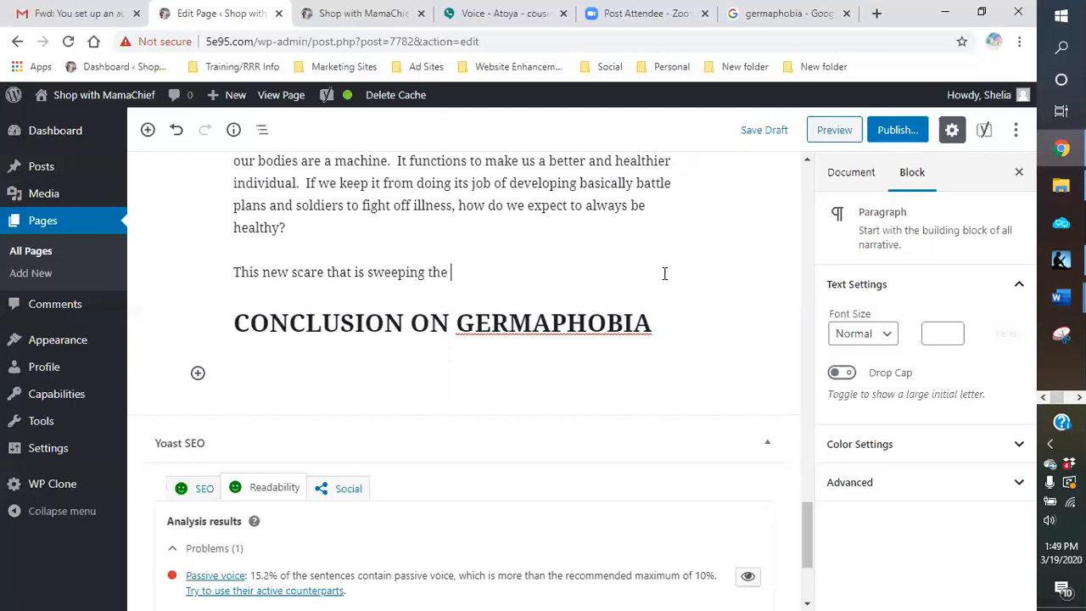
key(BackSpace)
text(d, )
text(th)
key(BackSpace)
key(BackSpace)
key(BackSpace)
key(BackSpace)
key(BackSpace)
text(ld, COVID)
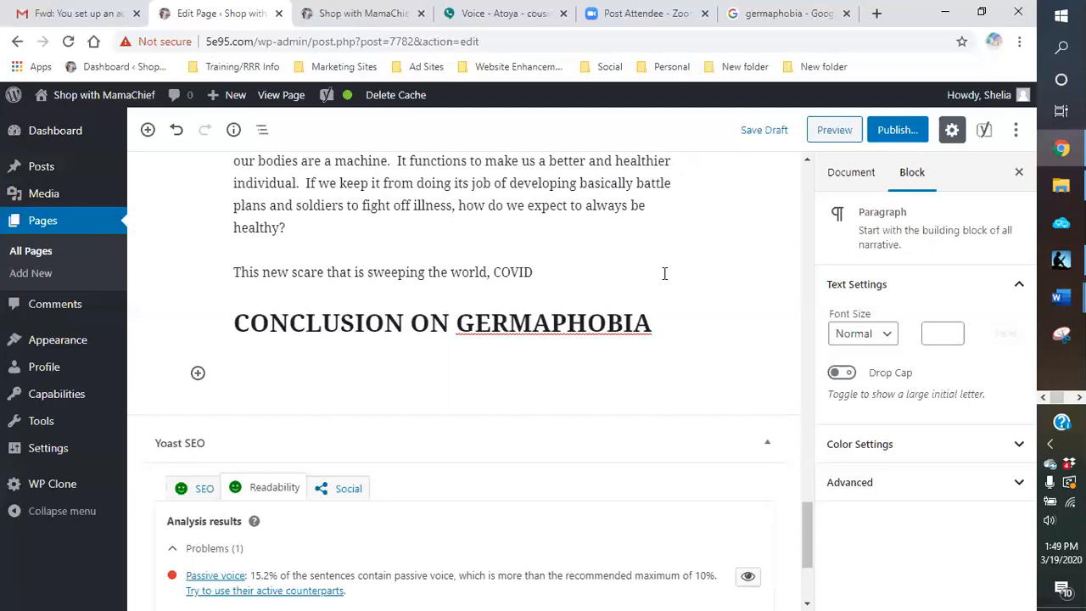
text(_-9)
Step: Continue the new paragraph's opening sentence with "COVID-19 or the coronavirus," and correct the spelling of "coronavirus"
key(BackSpace)
text(19 or the coroniavirus)
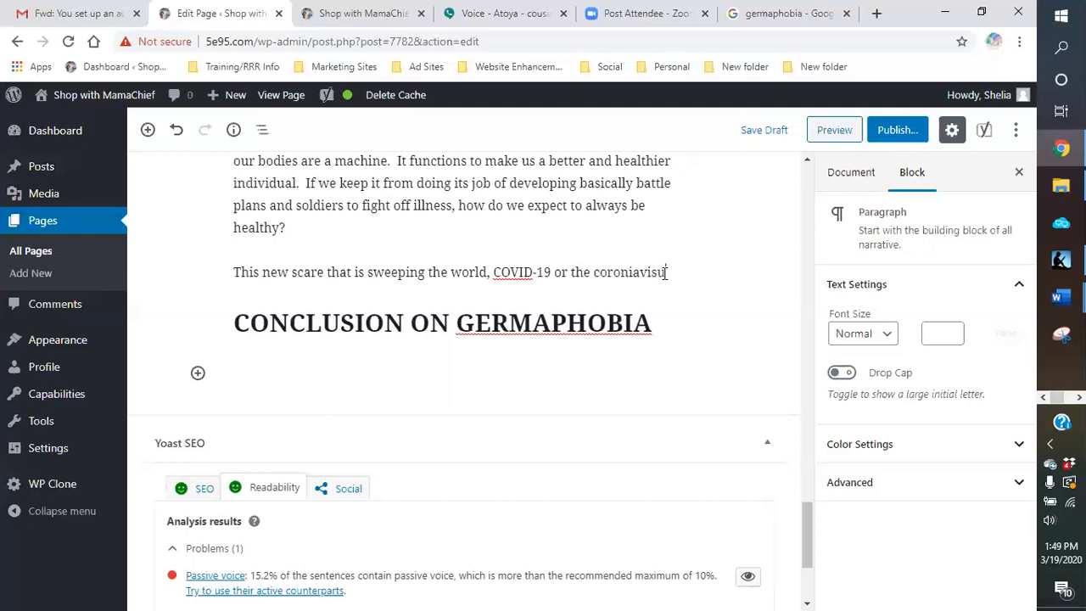
text(,)
click(633, 271)
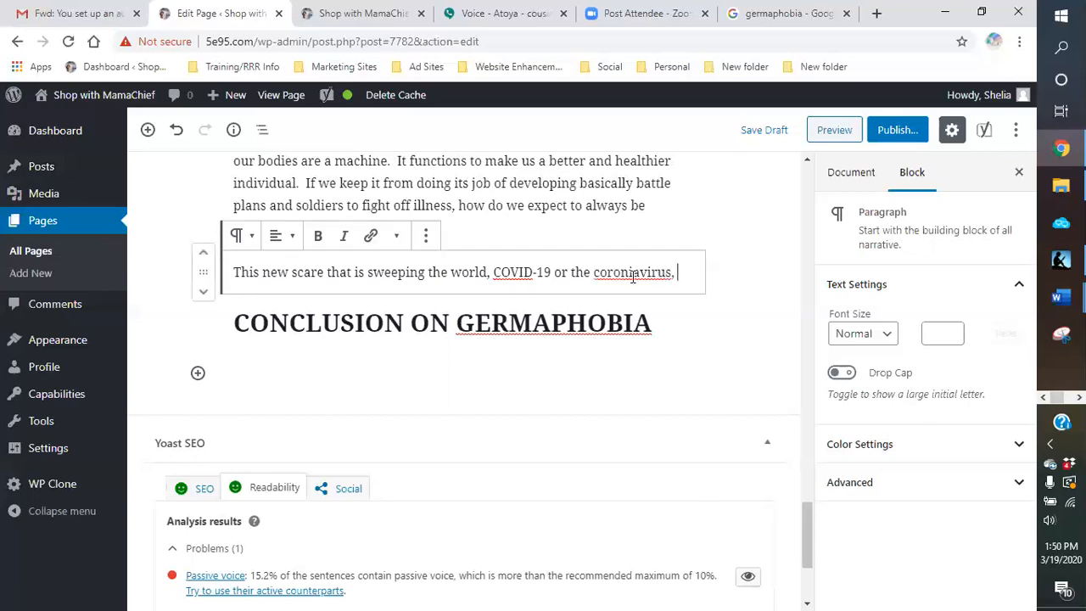
key(BackSpace)
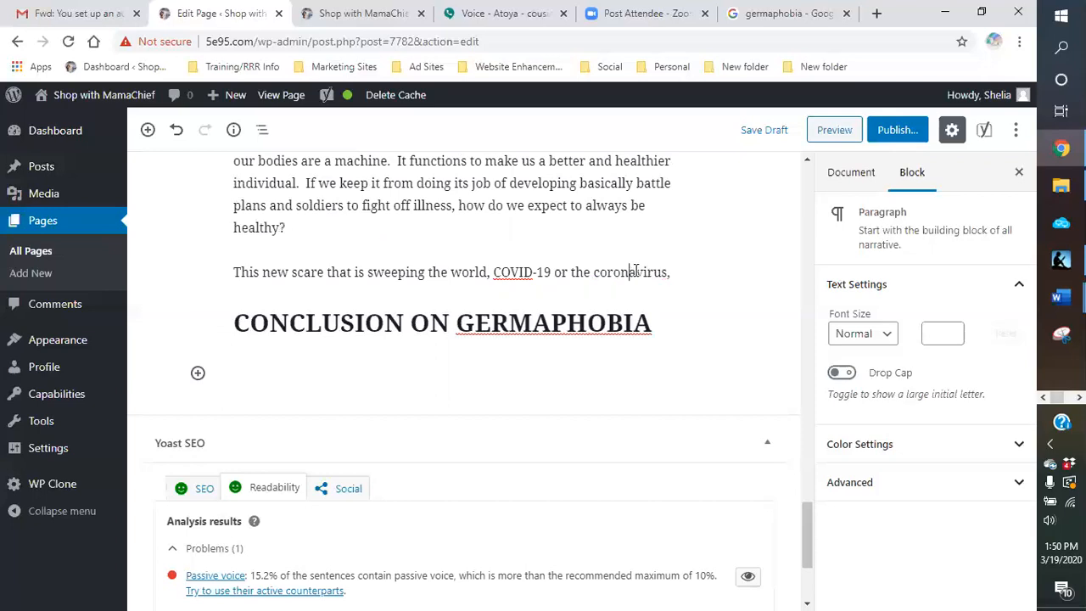
Step: Complete the sentence about the coronavirus with "has been around for decades without such severe consequences."
click(687, 273)
text(h)
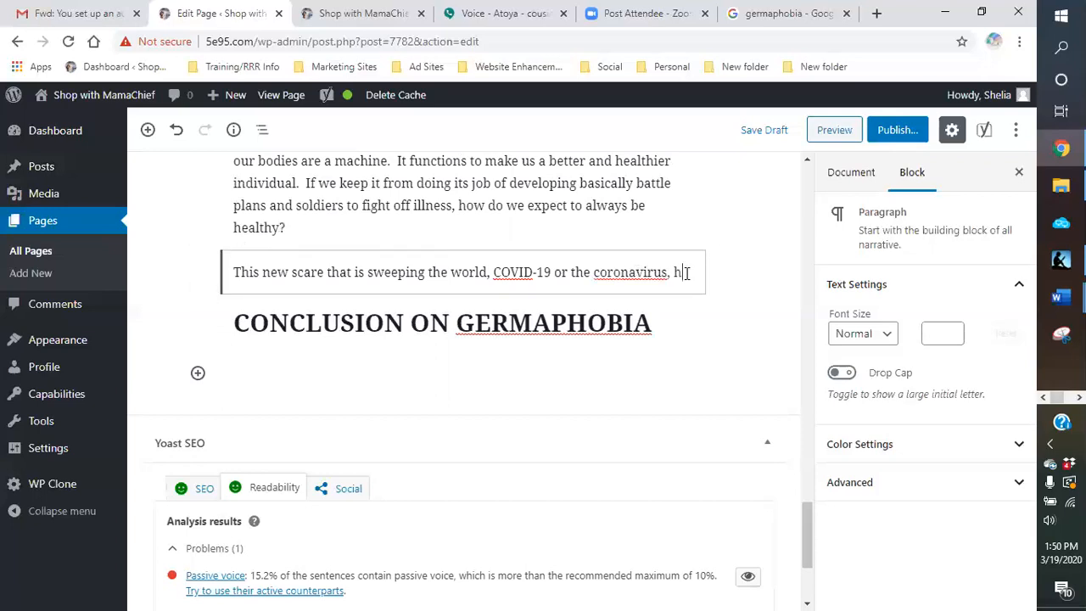
text(as been a round for )
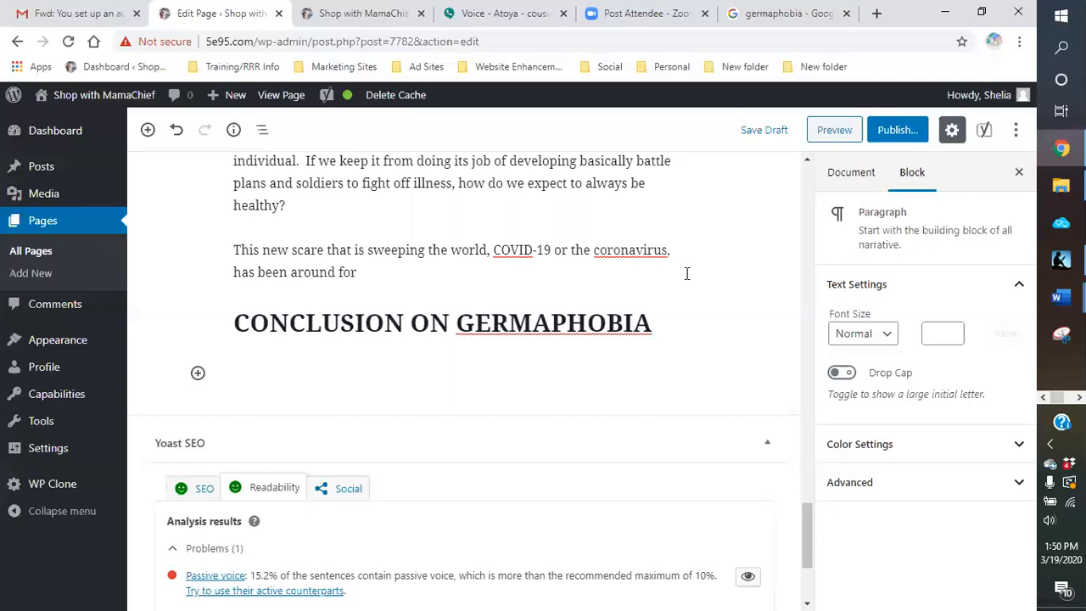
text(decades.)
key(BackSpace)
key(BackSpace)
text(without suc)
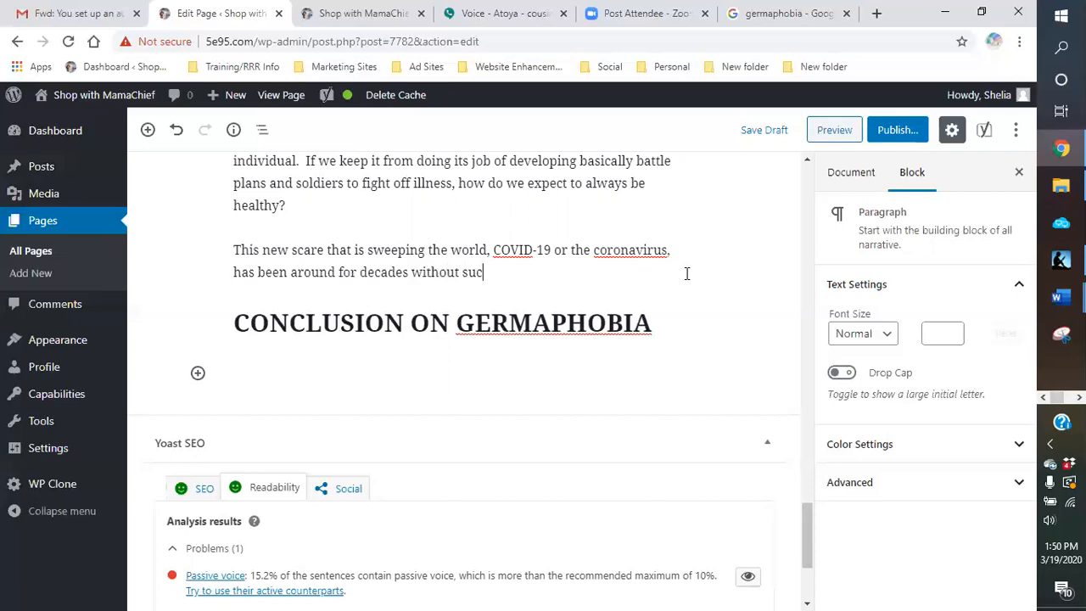
text(h severe cons)
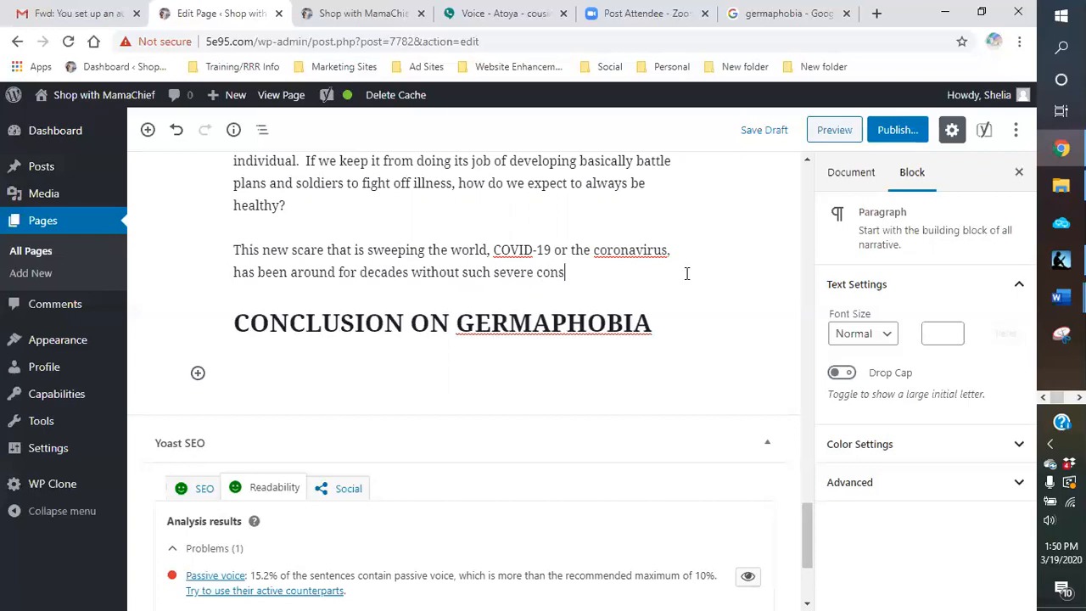
text(equences.  But now)
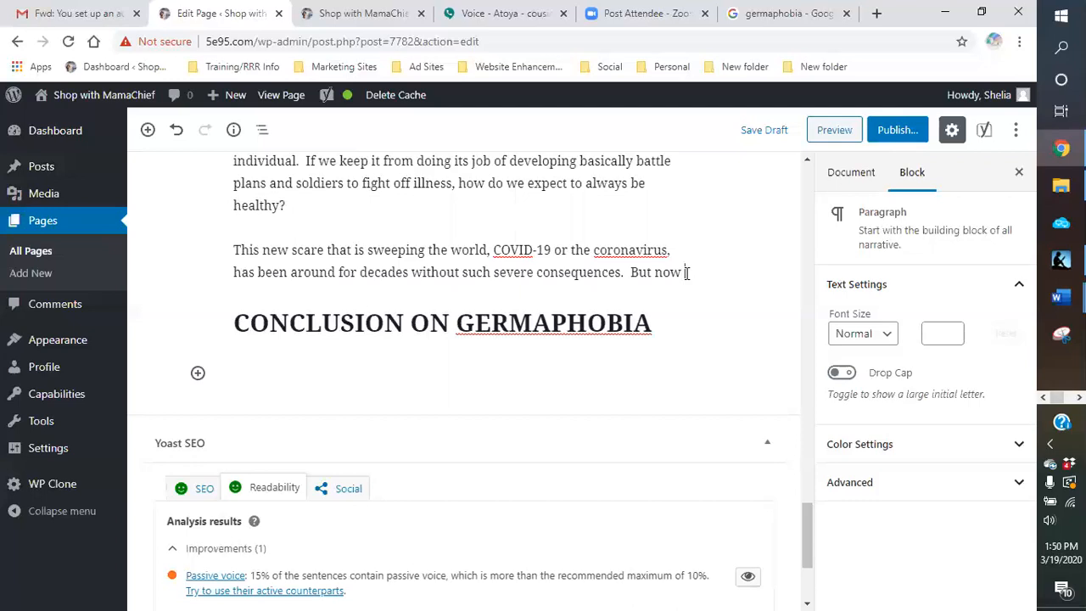
text( in the last )
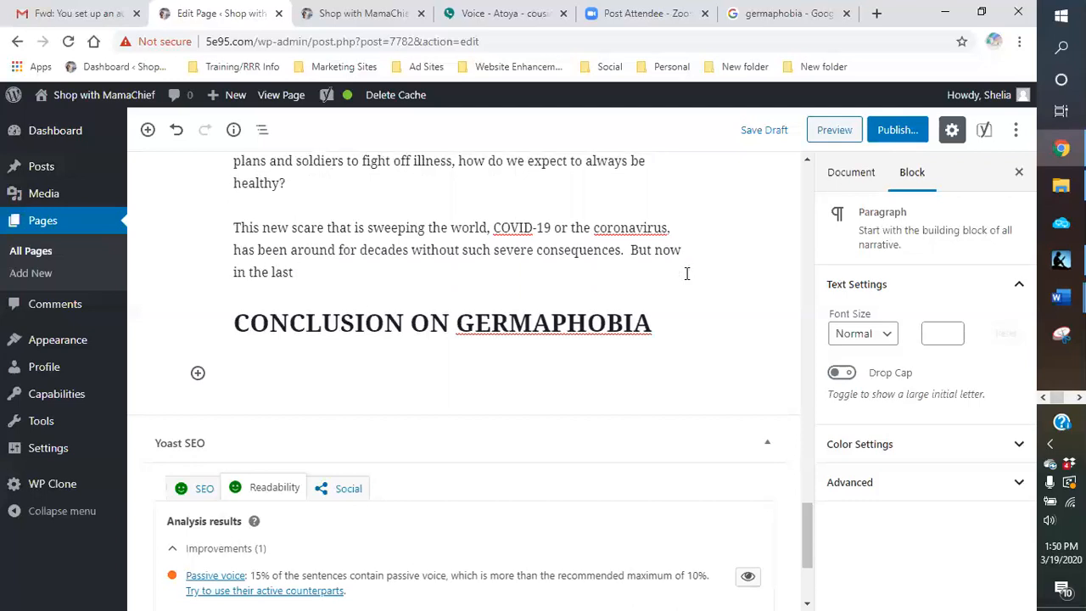
text(few months, it h)
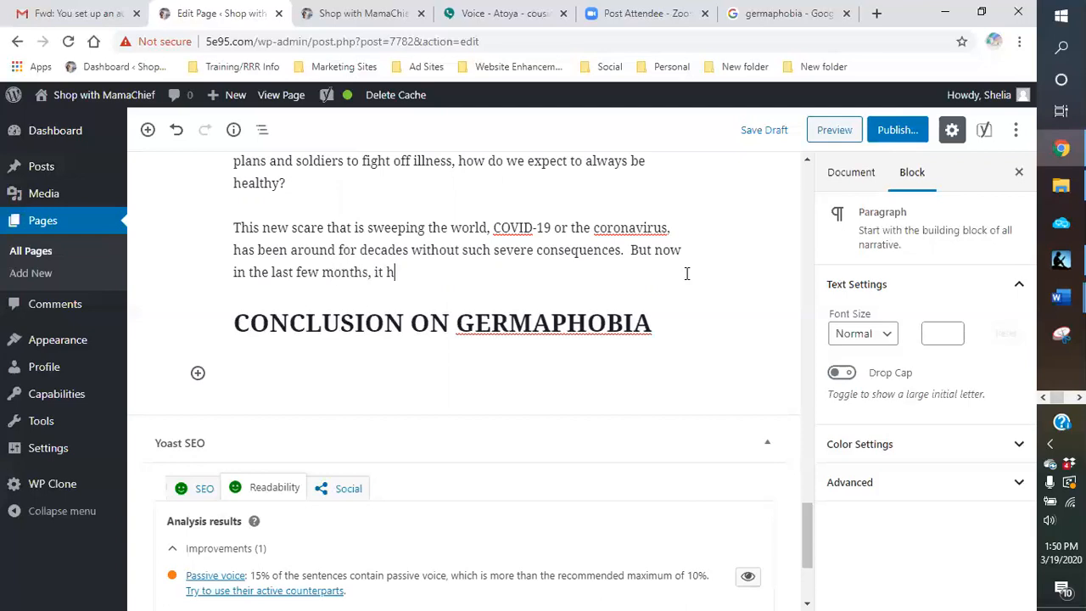
Step: Add the sentence "But now in the last few months, it has caused deaths across the globe." to the coronavirus paragraph
text(as caused death and)
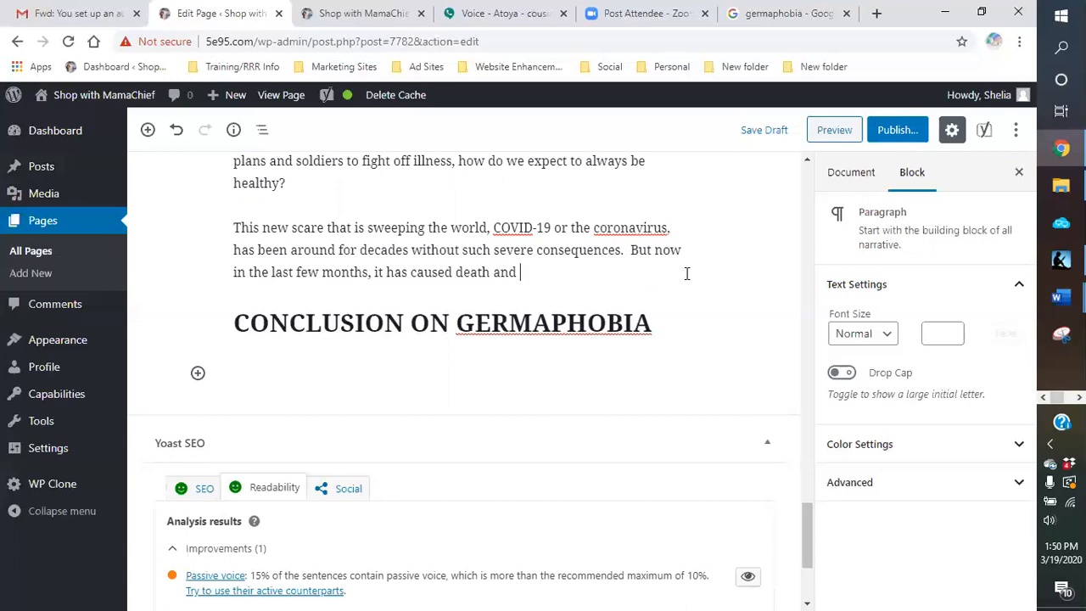
key(BackSpace)
key(BackSpace)
key(BackSpace)
key(BackSpace)
key(BackSpace)
text(s across the globe)
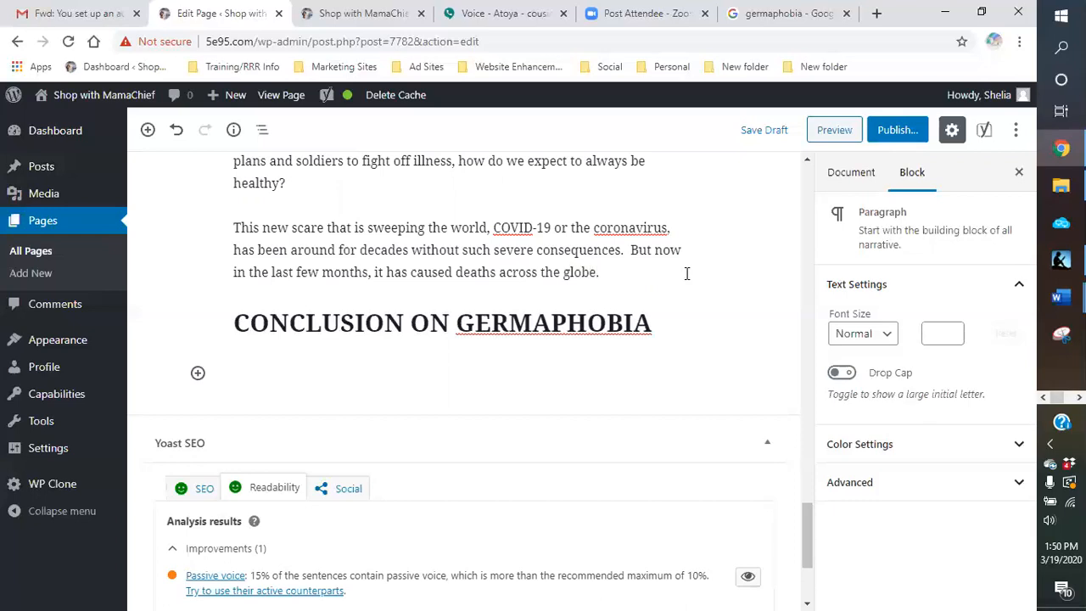
Step: Add the sentence "The outbreaks and potential contamination of others has basically shut down the world." to the coronavirus paragraph
text(.  The outbrewa)
key(BackSpace)
key(BackSpace)
text(aks and)
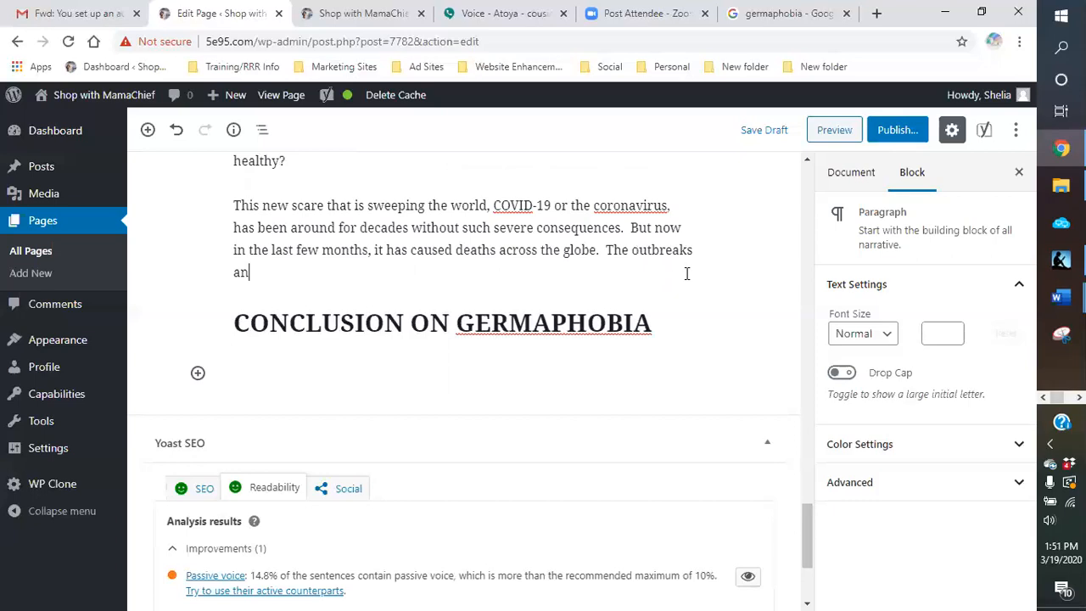
text( potential contamination of others)
text(ha)
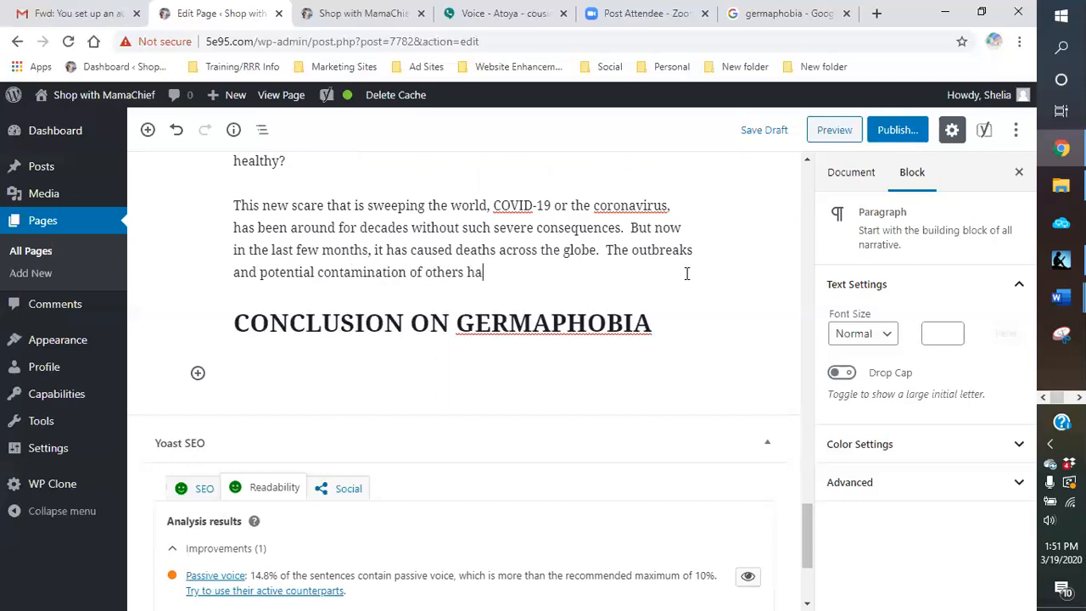
text(s basically shut down )
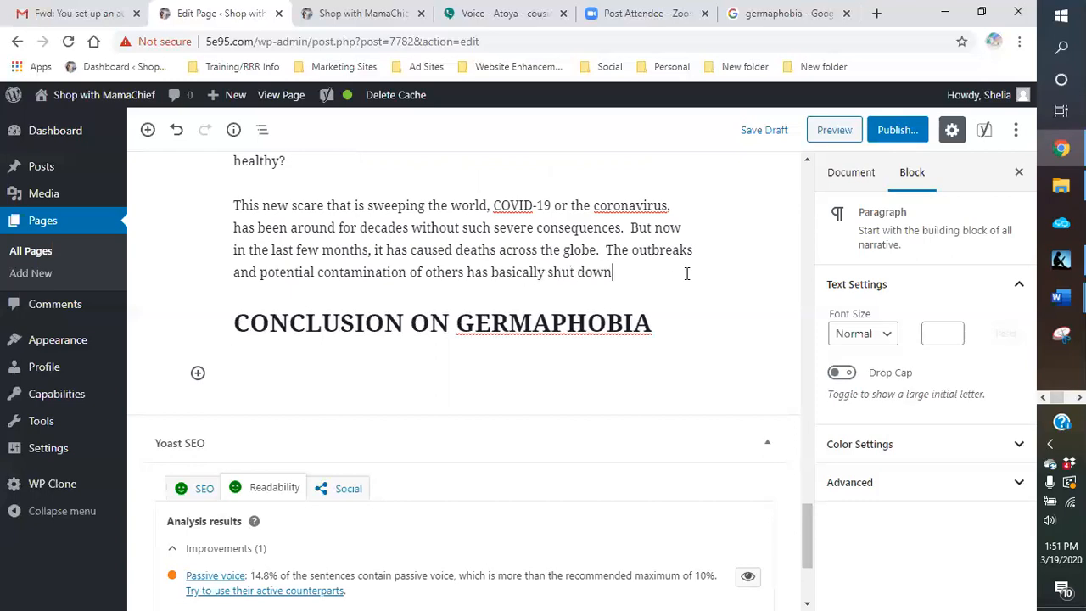
text(the world.  Be)
Step: Continue the coronavirus paragraph with "people are being quarantined, told to stay home and"
key(BackSpace)
key(BackSpace)
text(peo)
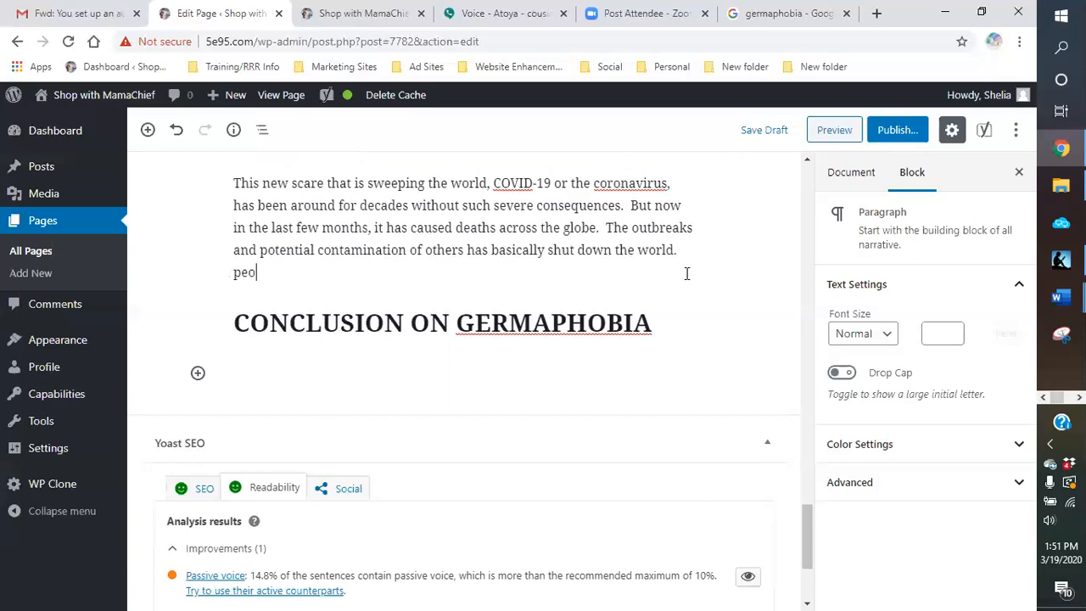
text(ple are being )
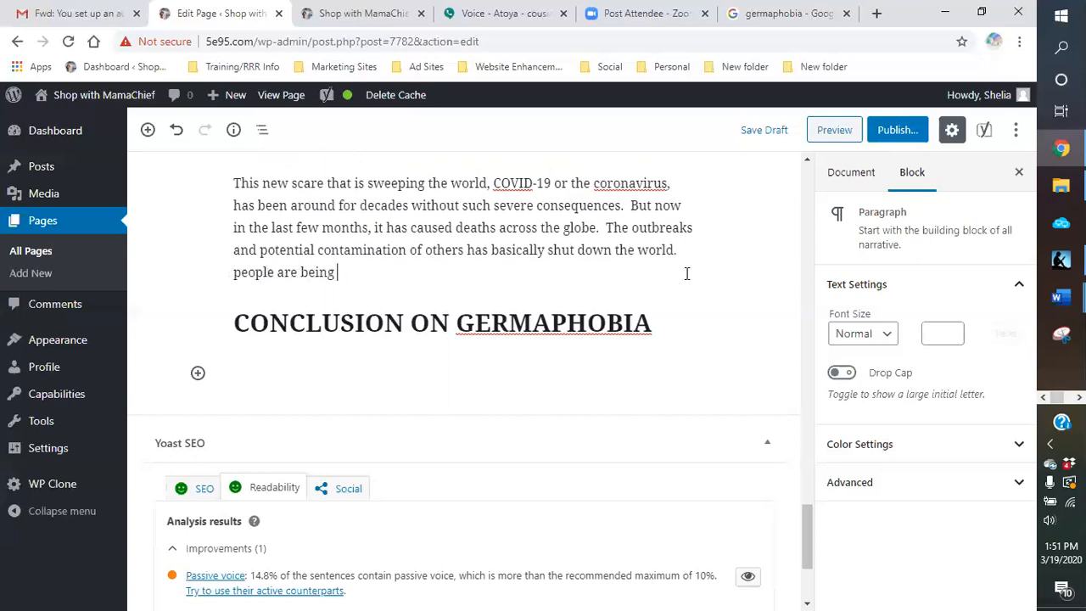
text(quarantined)
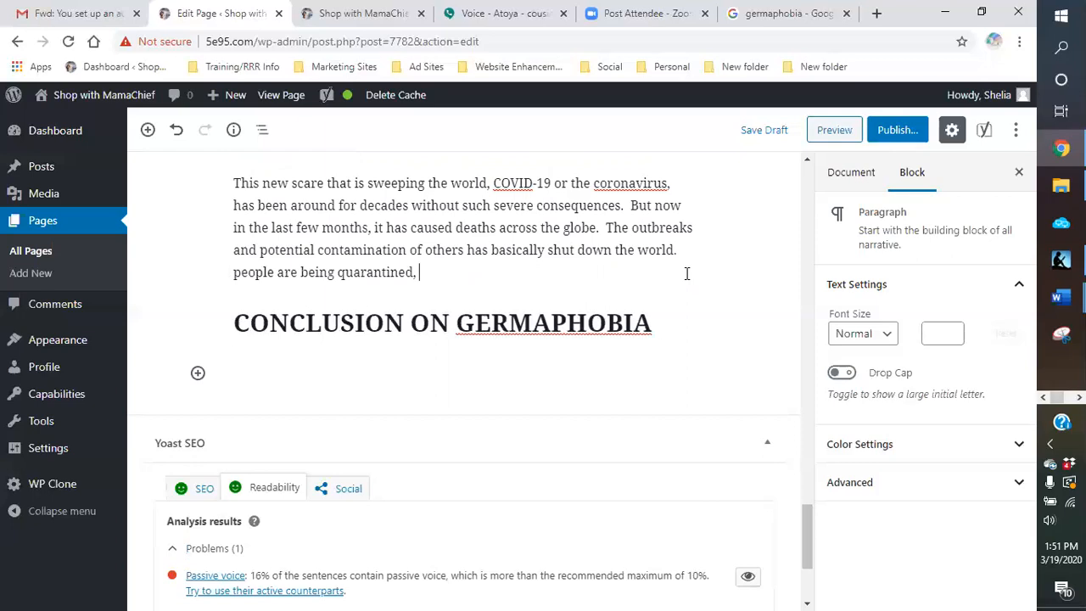
text(, told to stay home and )
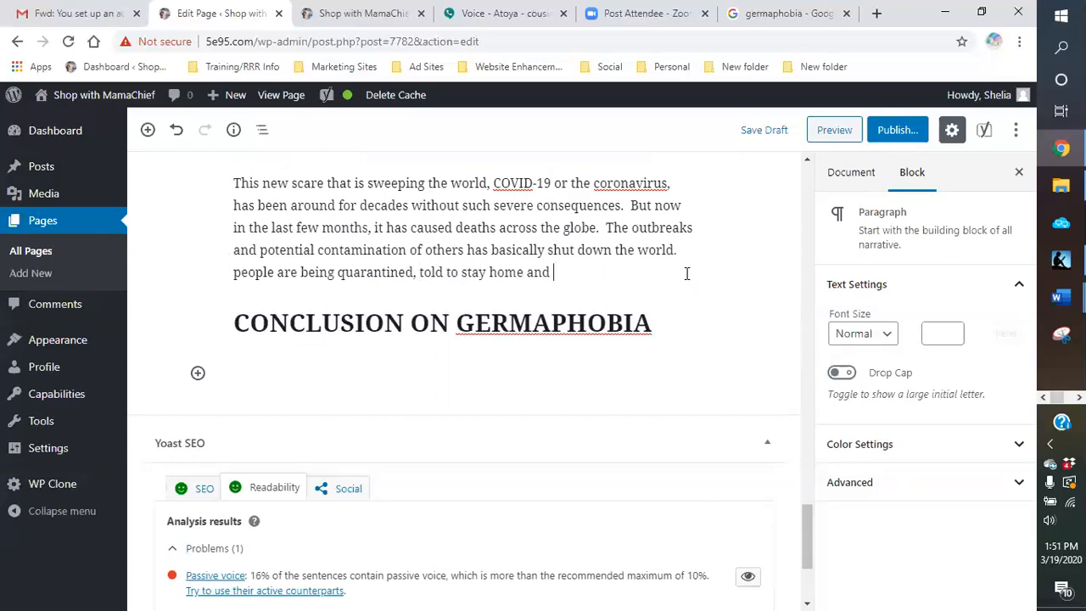
text(businesses are)
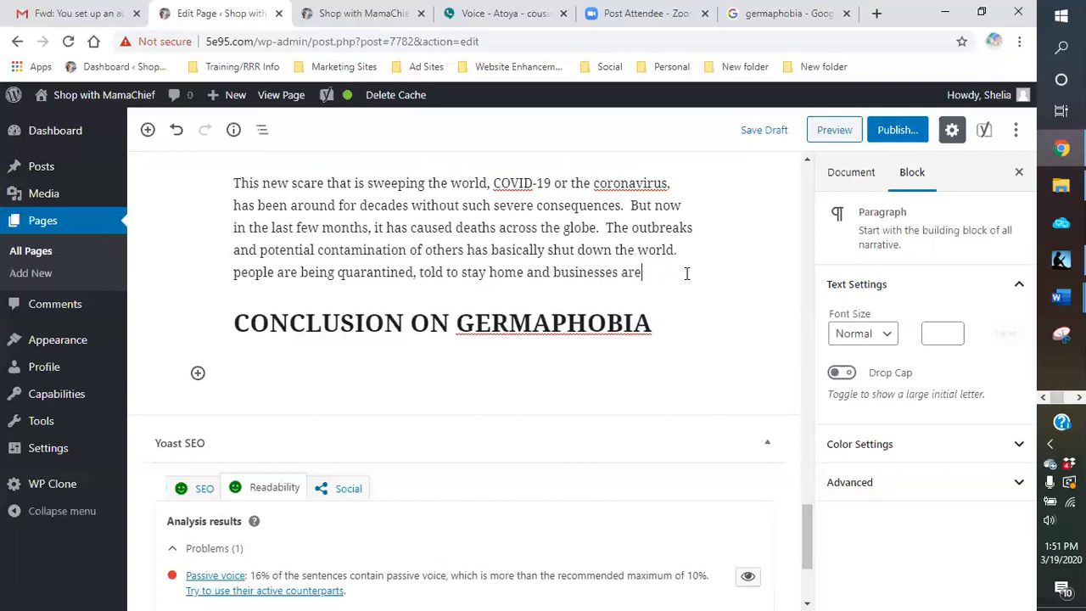
text( shuttin)
Step: Complete the quarantine sentence with "businesses and schools are closing."
key(BackSpace)
key(BackSpace)
key(BackSpace)
key(BackSpace)
key(BackSpace)
key(BackSpace)
key(BackSpace)
key(BackSpace)
key(BackSpace)
key(BackSpace)
text(and shcoo)
key(BackSpace)
key(BackSpace)
key(BackSpace)
key(BackSpace)
text(chools are close)
key(BackSpace)
text(ing. )
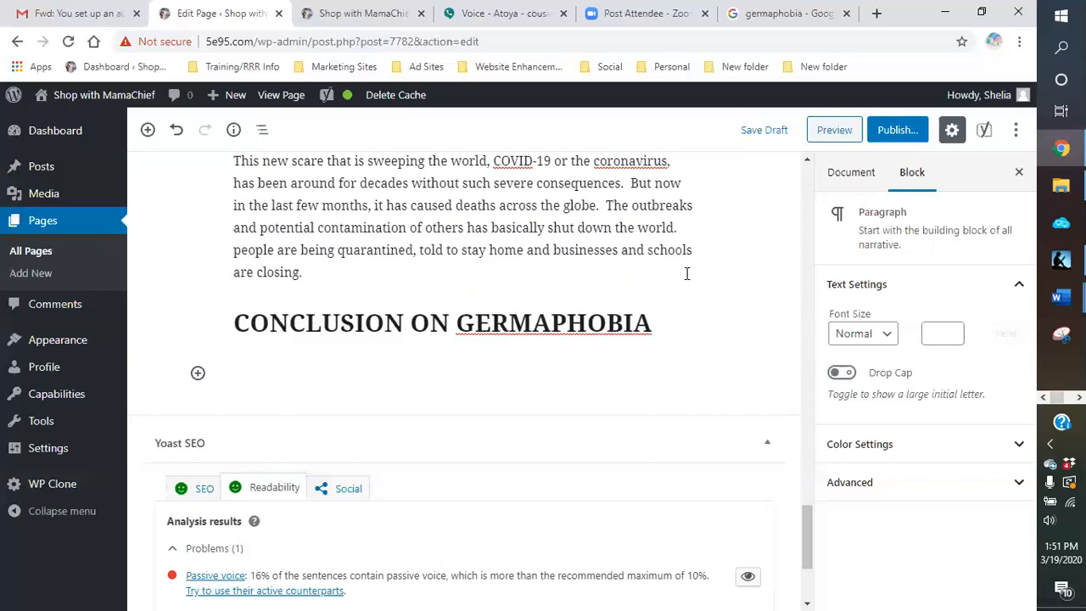
text(My question)
text( to you is wh)
text(at happen)
text(ed in the last)
text( few dec)
text(ades that ha)
text(s cause)
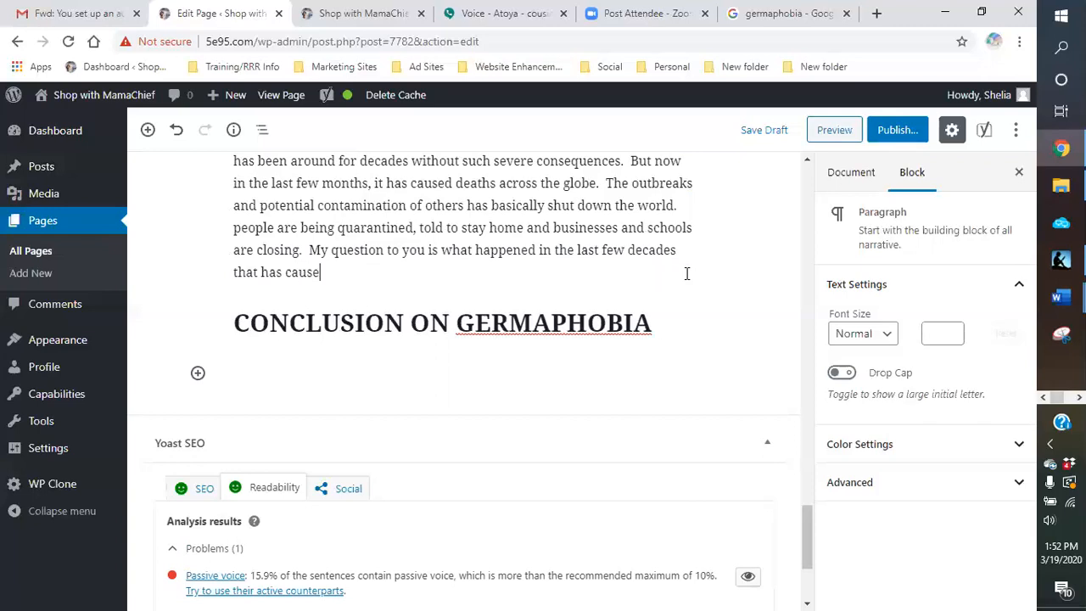
text(d the)
text(is)
text( phen)
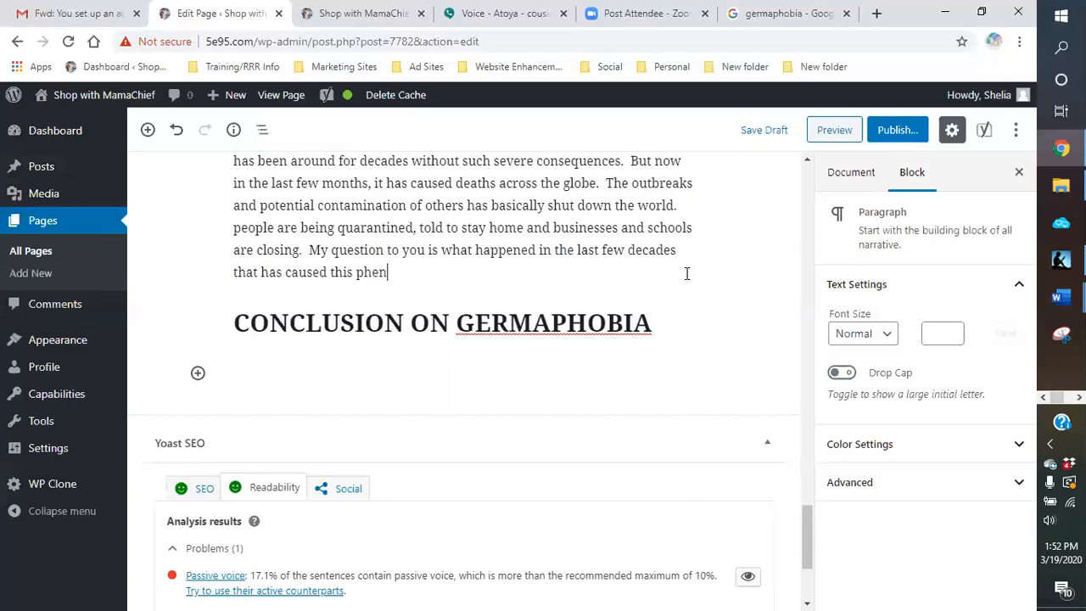
text(omenia)
Step: Finish the question about the last few decades with "this phenomena to occur", correcting the spelling of "phenomena"
right_click(424, 279)
click(443, 287)
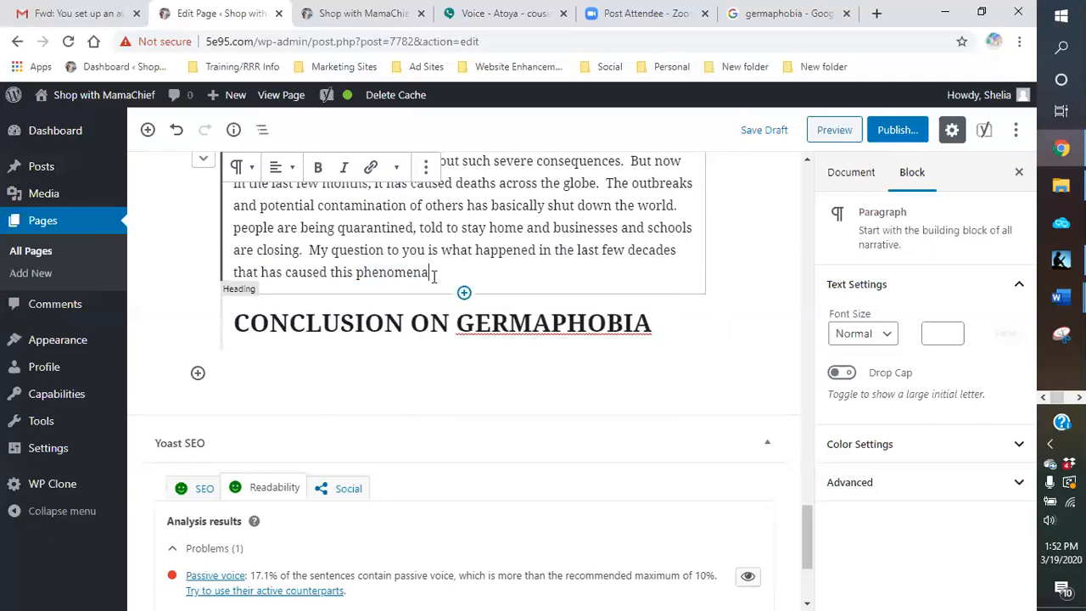
text(to cor)
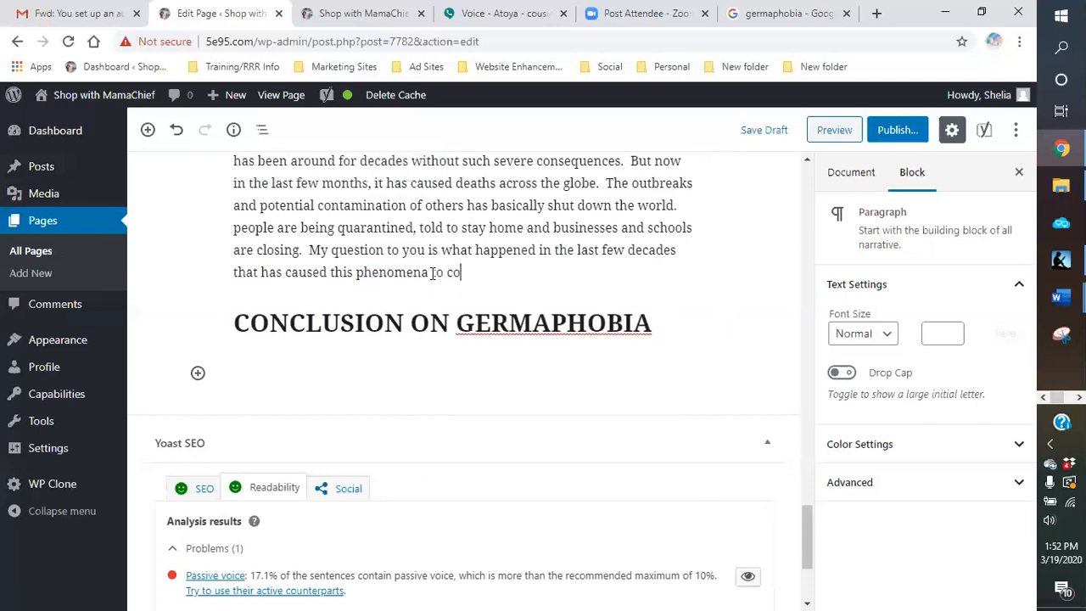
key(BackSpace)
key(BackSpace)
key(BackSpace)
text(occur)
Step: Add the question "Has germaphobia swept across the world so bad that we can no longer combat these viruses?" to the coronavirus paragraph
text(.  Has germaphob)
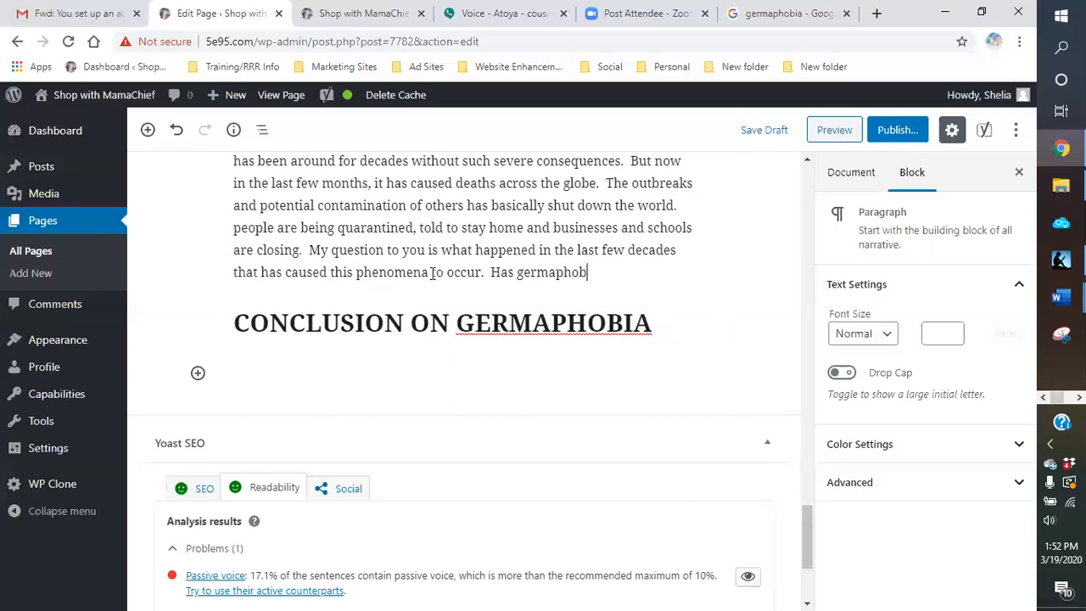
text(ia swept acrs)
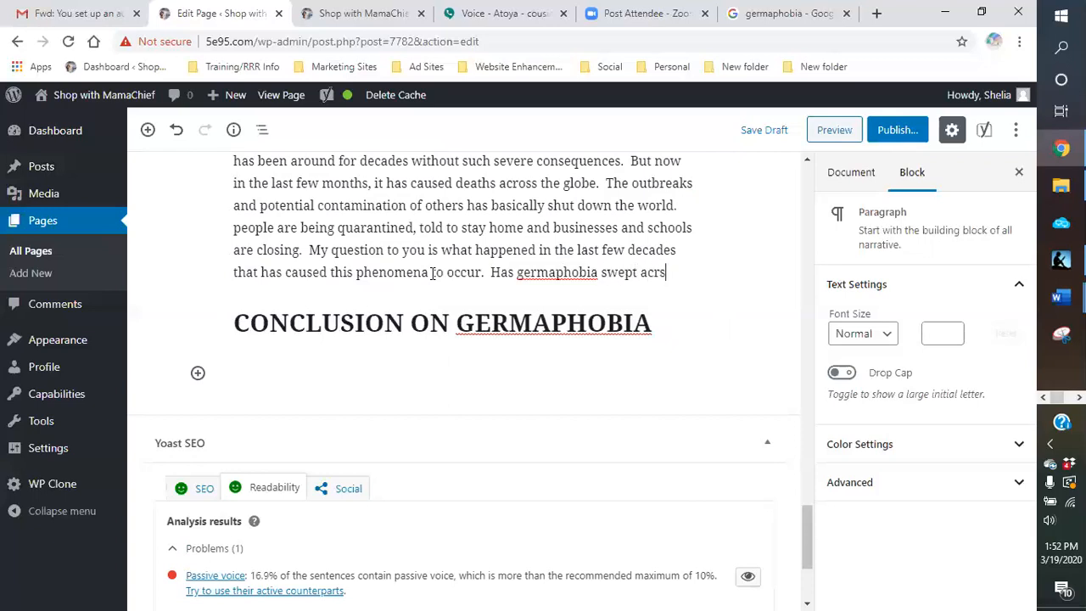
key(BackSpace)
text(oss the )
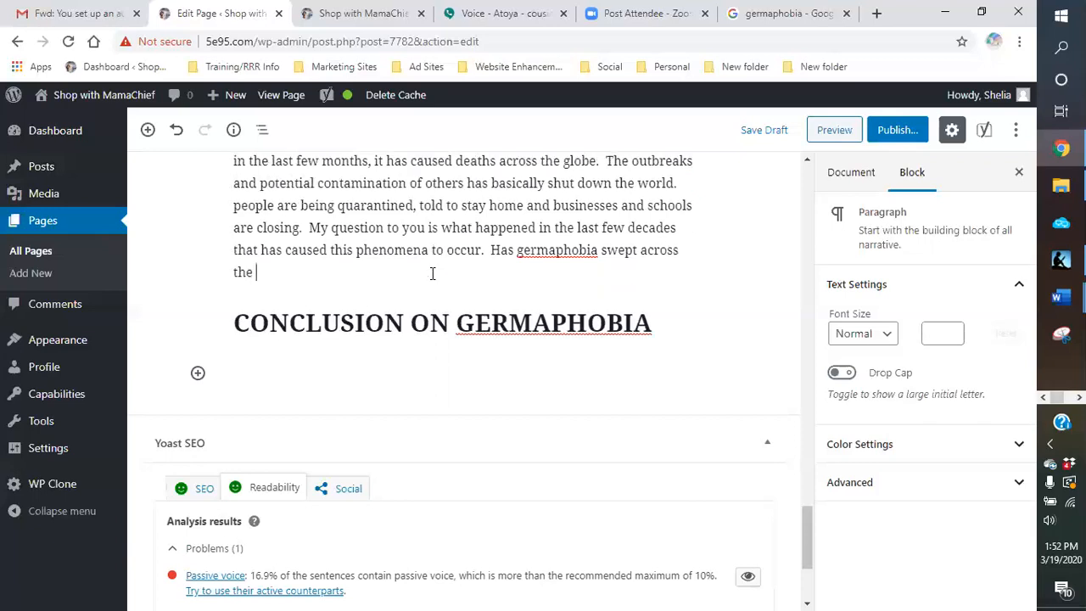
text(world so badd)
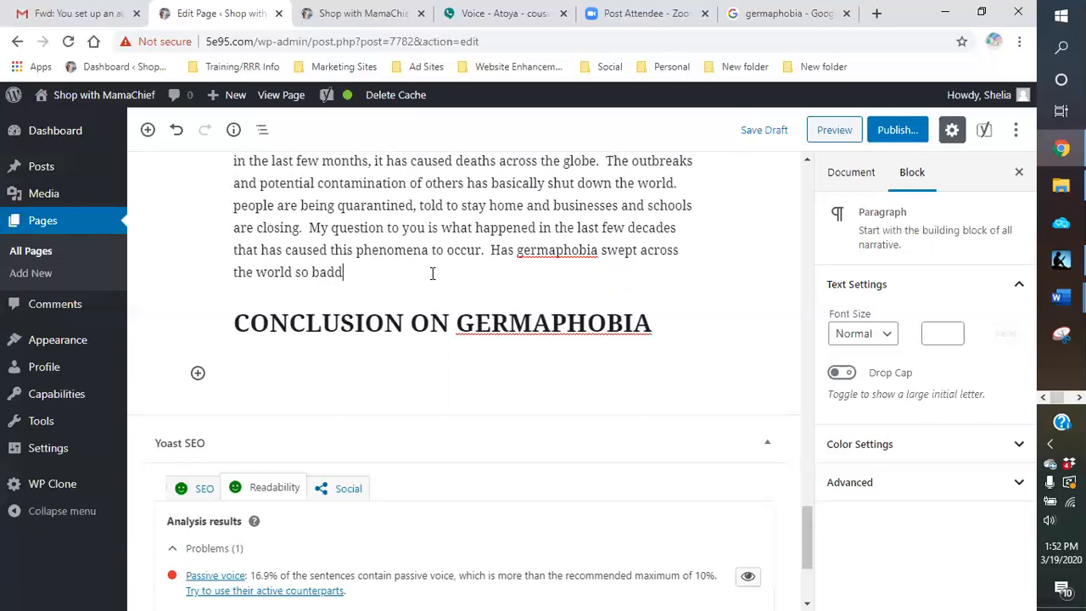
key(BackSpace)
text(that we can no longer combat)
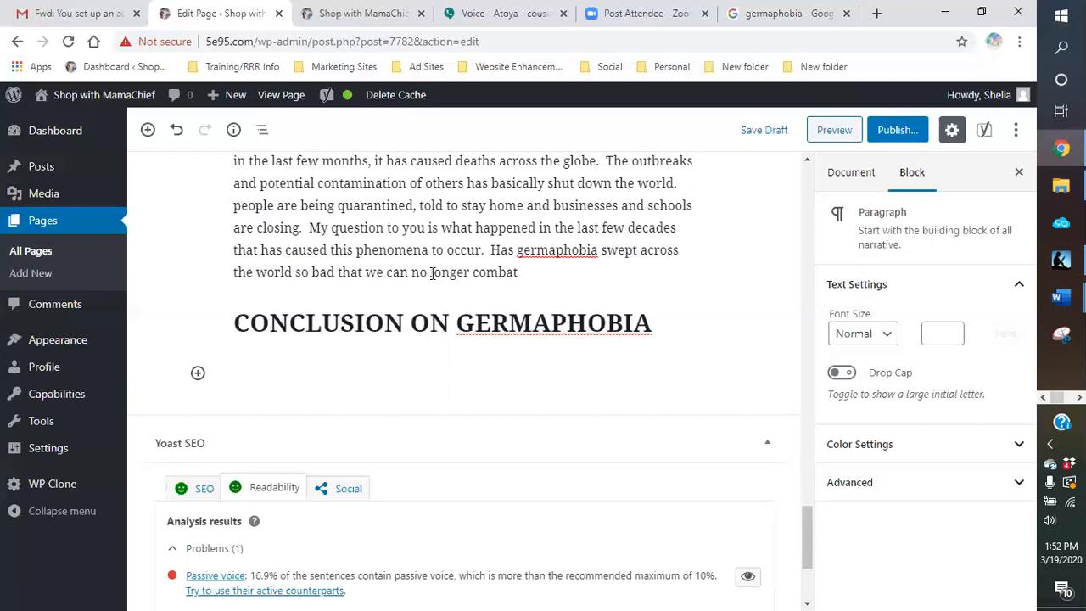
text(these viruses.)
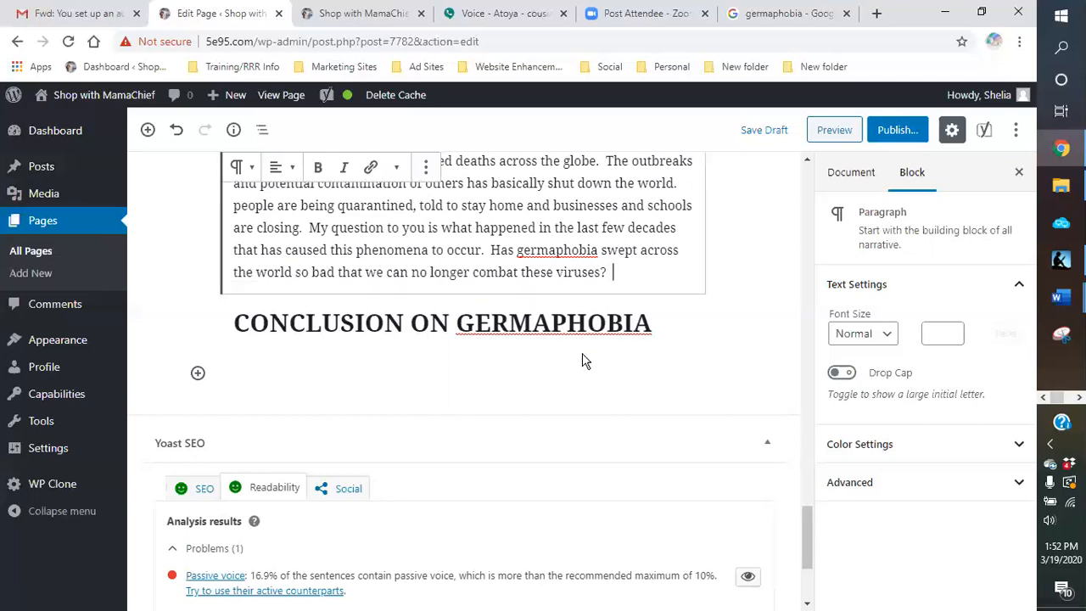
Step: Start a new paragraph below the coronavirus paragraph with "Soap and hot water is the best way to clean yourself"
scroll(583, 361, up, 2)
scroll(583, 361, up, 3)
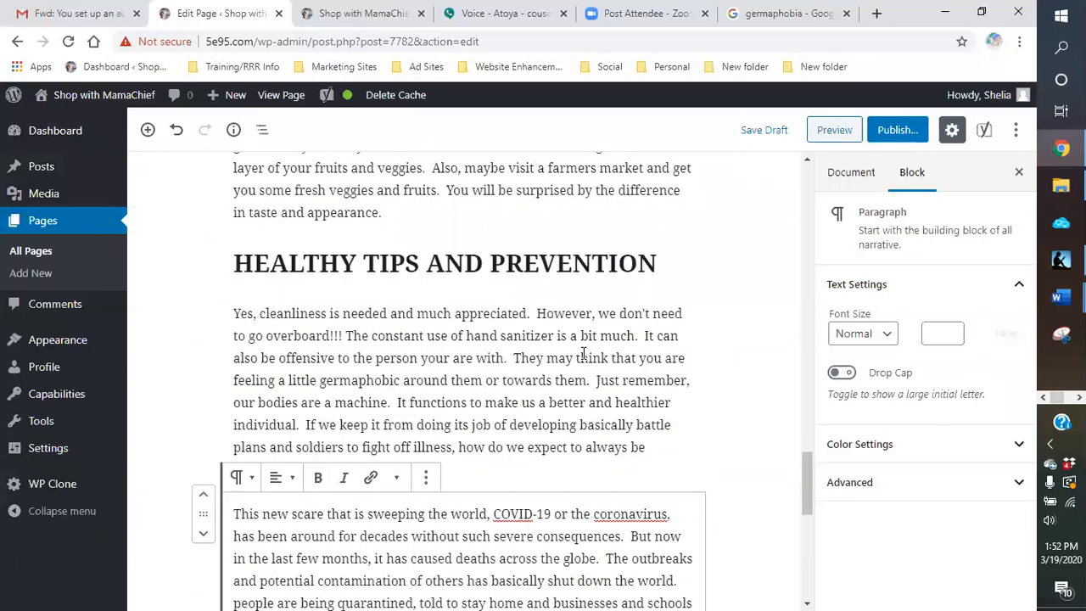
scroll(582, 356, down, 3)
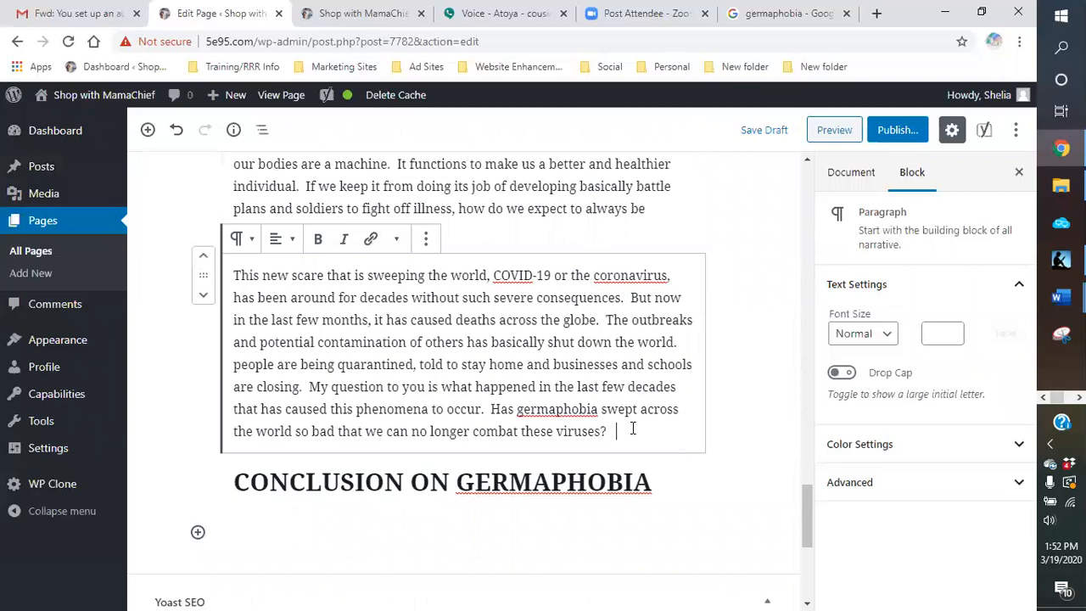
key(Return)
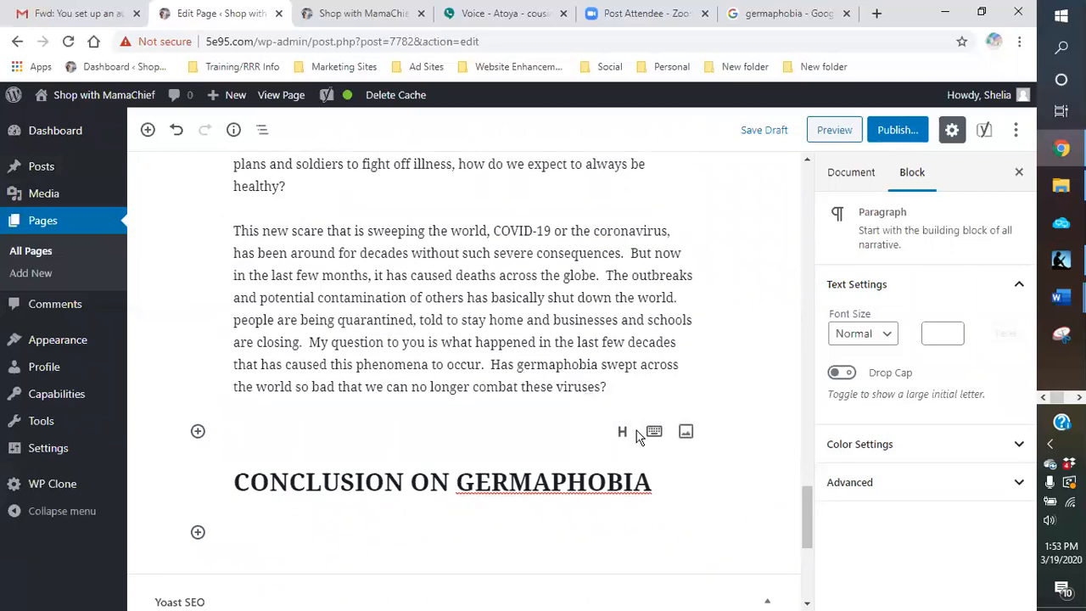
text(Soap and ho)
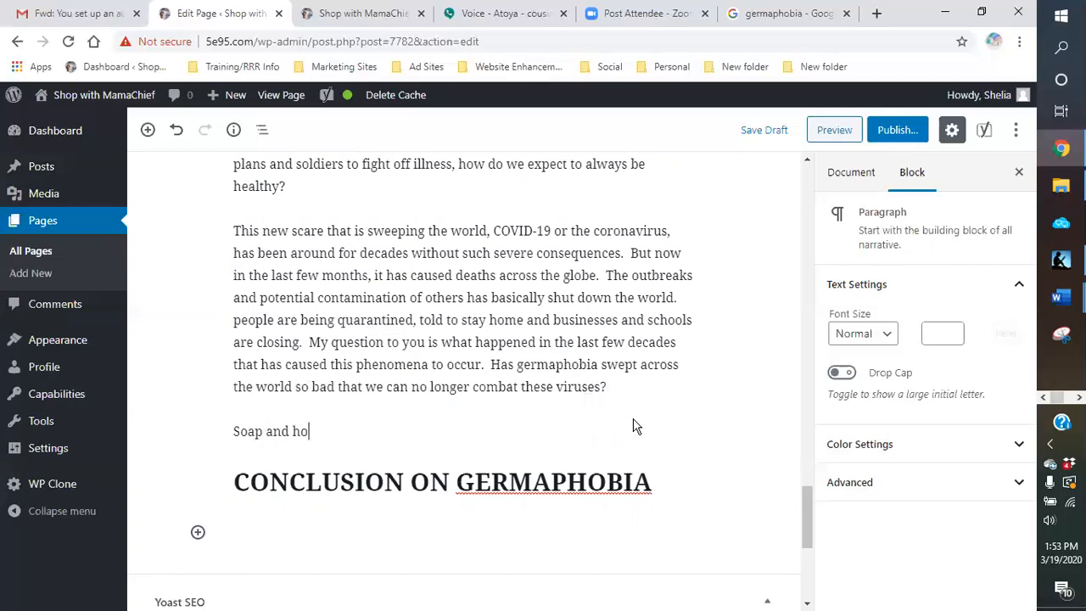
text(t water is the best way to )
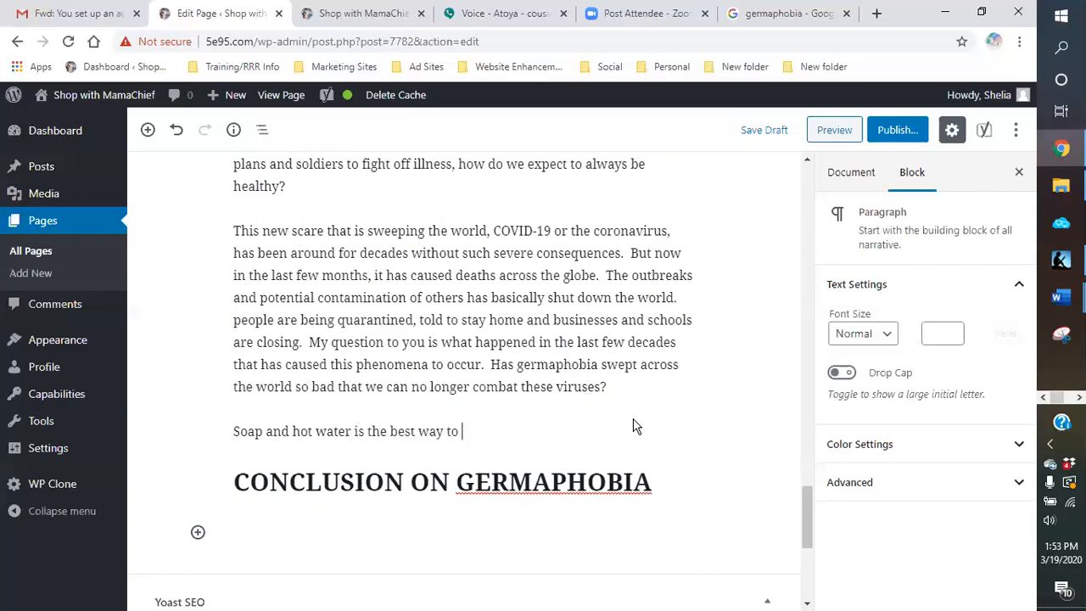
text(clean yourself )
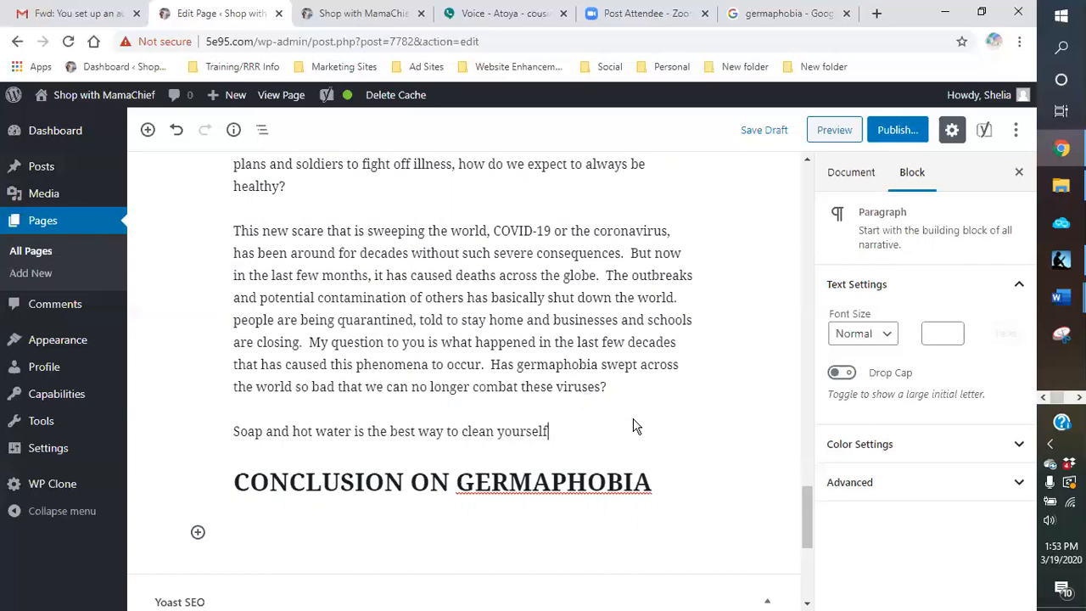
text(.  Washing your hand occasional)
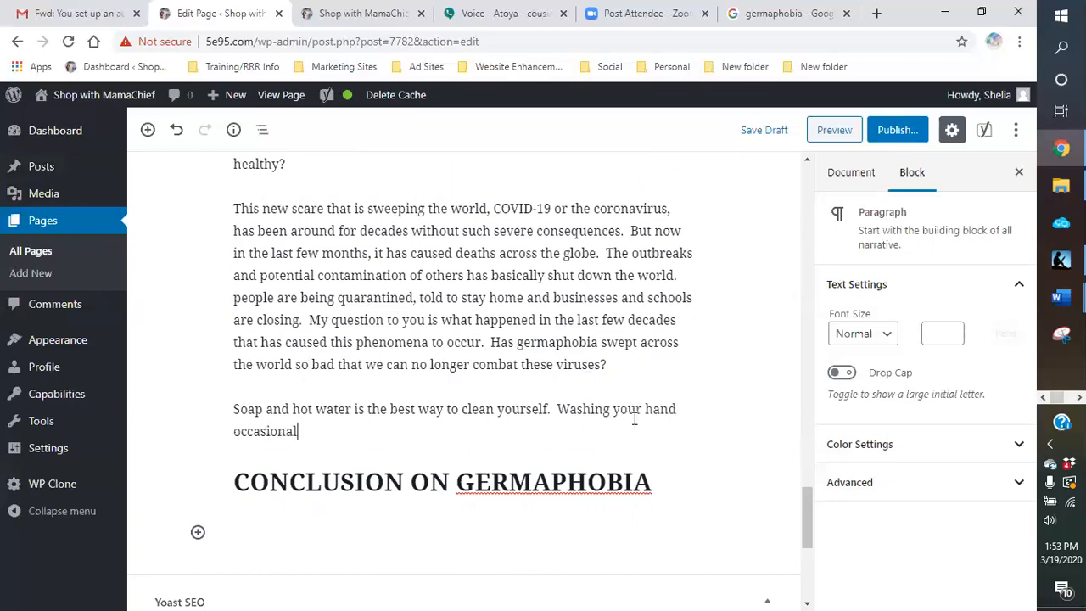
text(ly or whene)
Step: Add "Washing your hand occasionally or when needed." to the soap and hot water paragraph
key(BackSpace)
key(BackSpace)
text(n needed.)
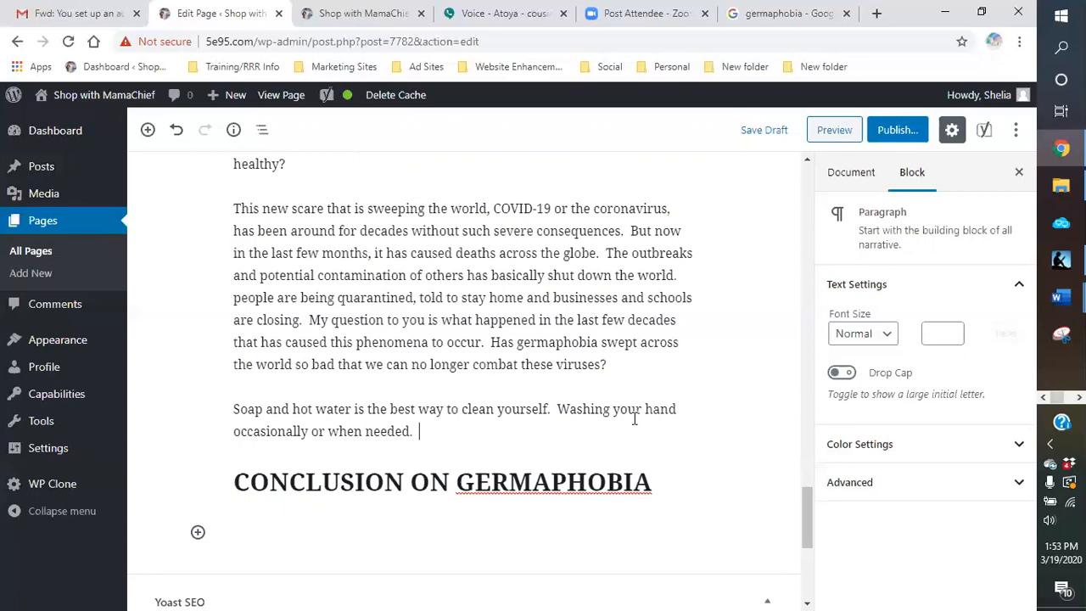
Step: Add "Eat good, healthy foods and on a regular basis" to the soap and hot water paragraph
text(Eat good, healthy foods and on a regular basis)
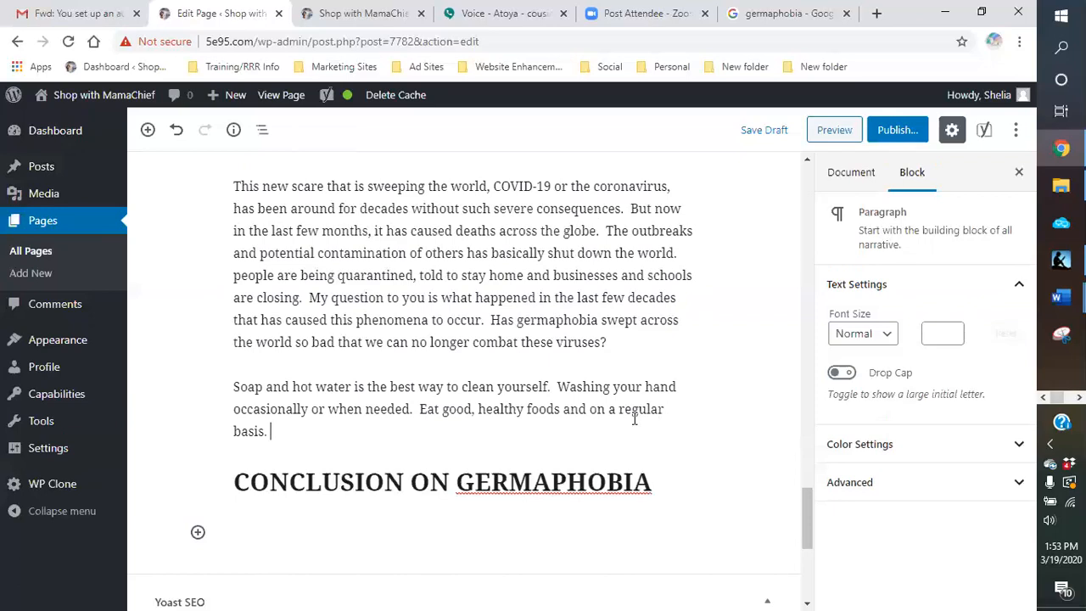
text(.  Being skinny now a)
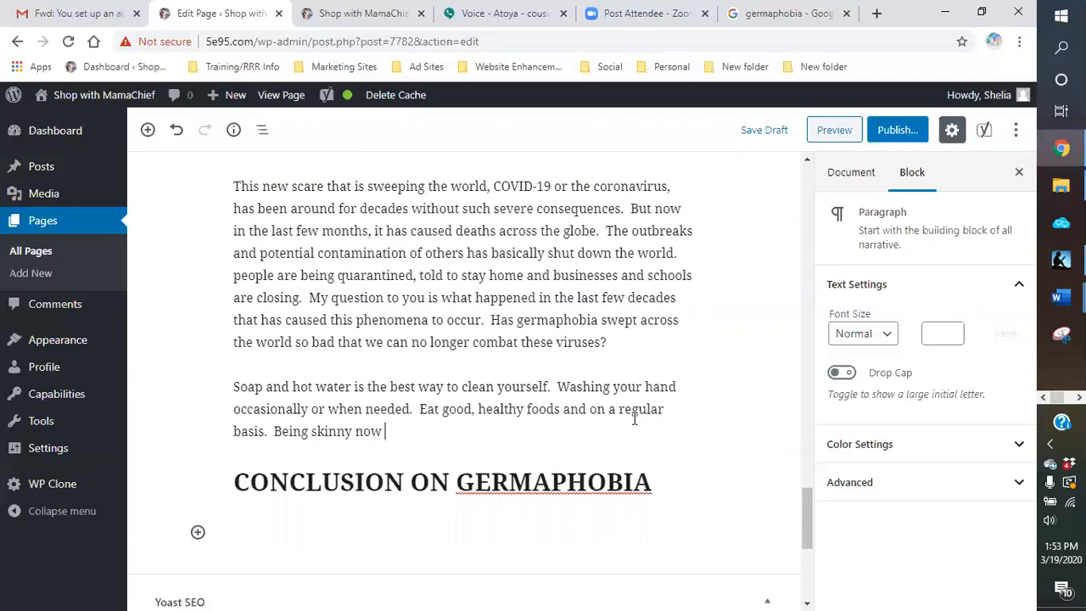
Step: Add the sentence "Being skinny this day and time may not be the best course of action" to the soap and hot water paragraph
key(BackSpace)
key(BackSpace)
key(BackSpace)
text(this day and time is n)
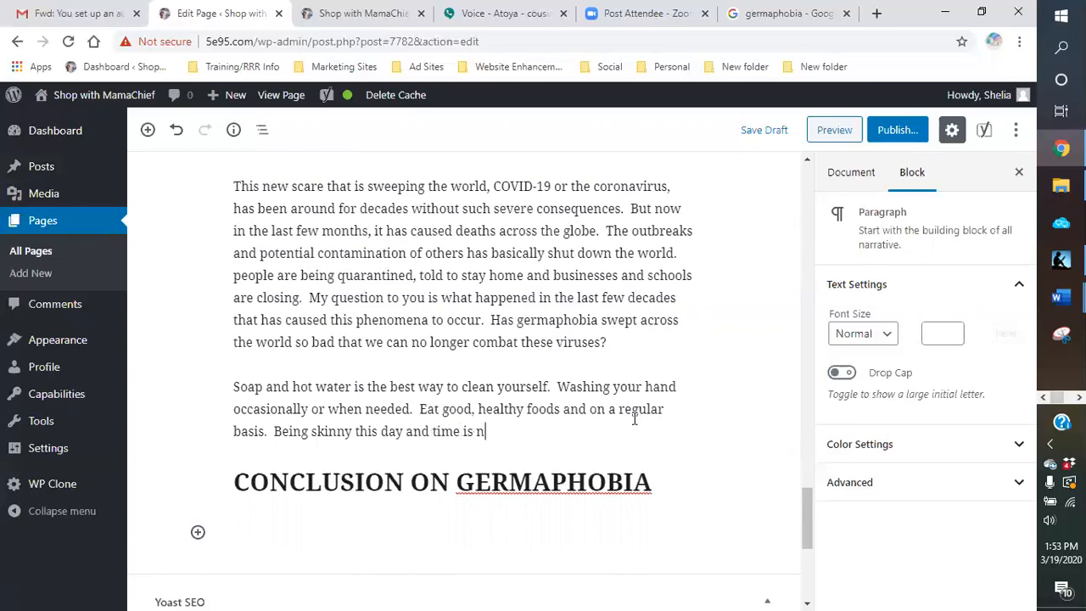
key(BackSpace)
key(BackSpace)
key(BackSpace)
key(BackSpace)
text(may not be the best course )
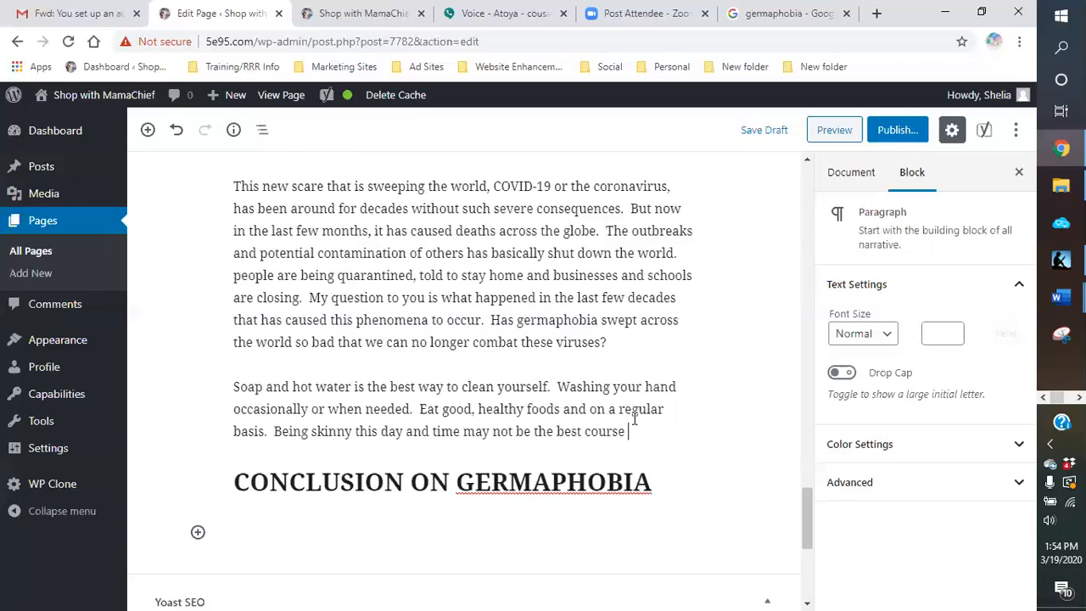
text(of action)
Step: Add the sentence "Get a good night's sleep and rest when you are tired." to the soap and hot water paragraph
text(.  Get )
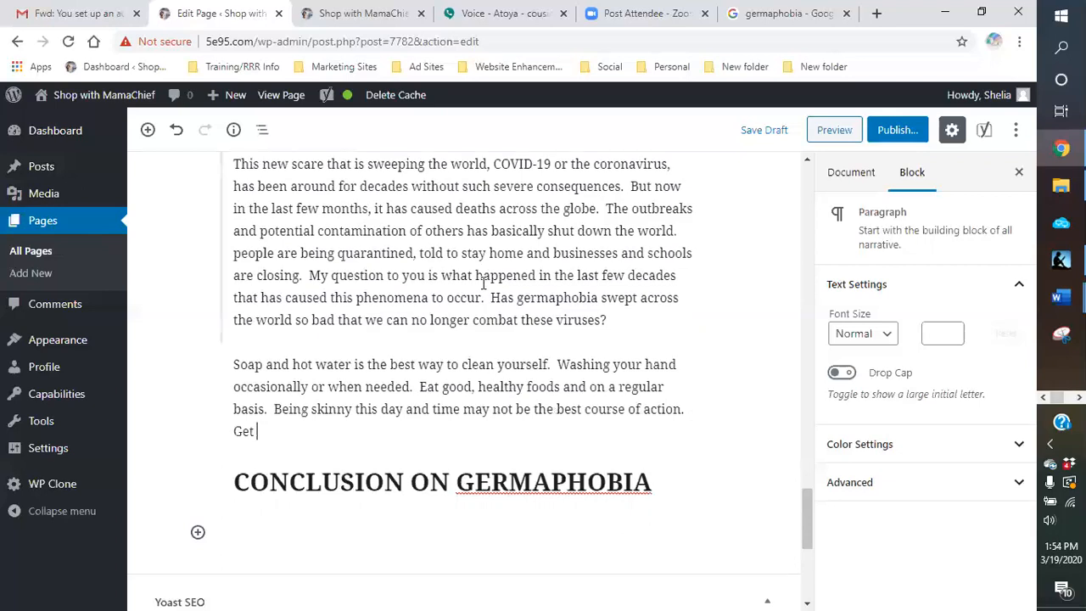
text(a good night's sleep)
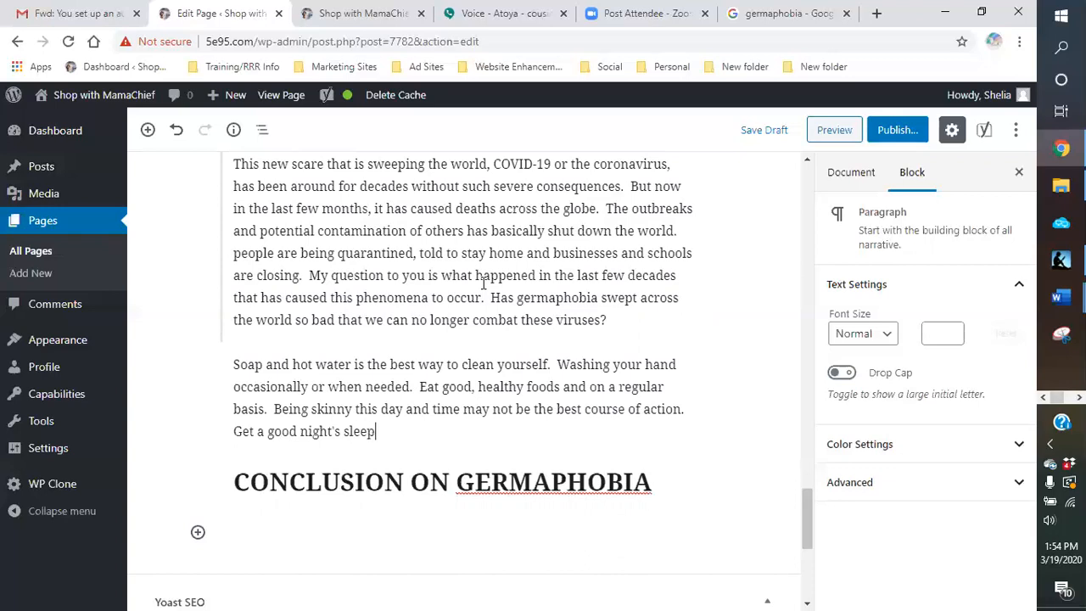
text( and rest when you are tired.)
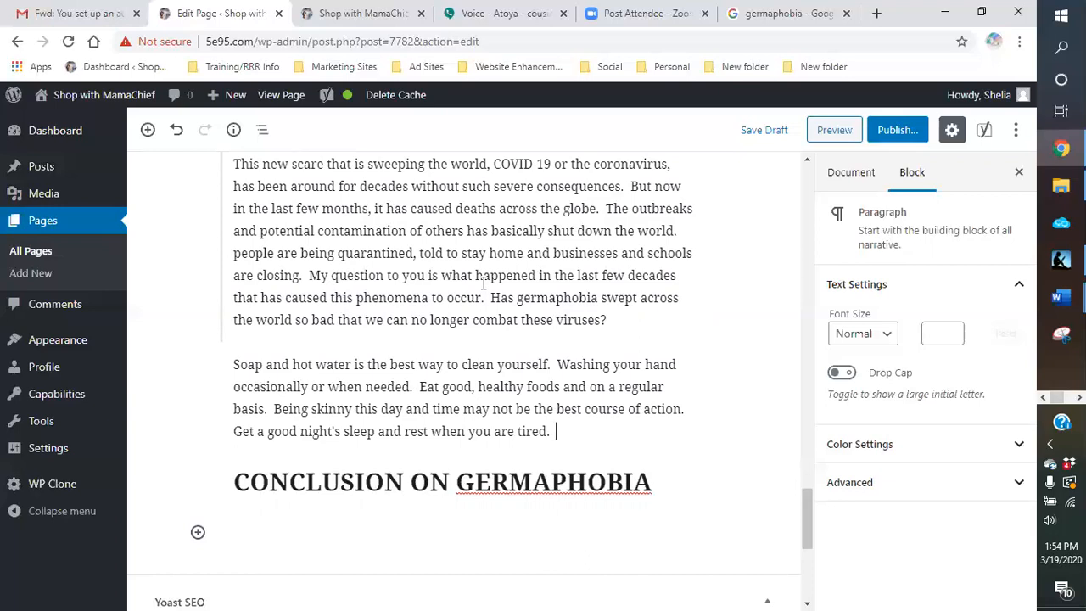
shift+click(483, 285)
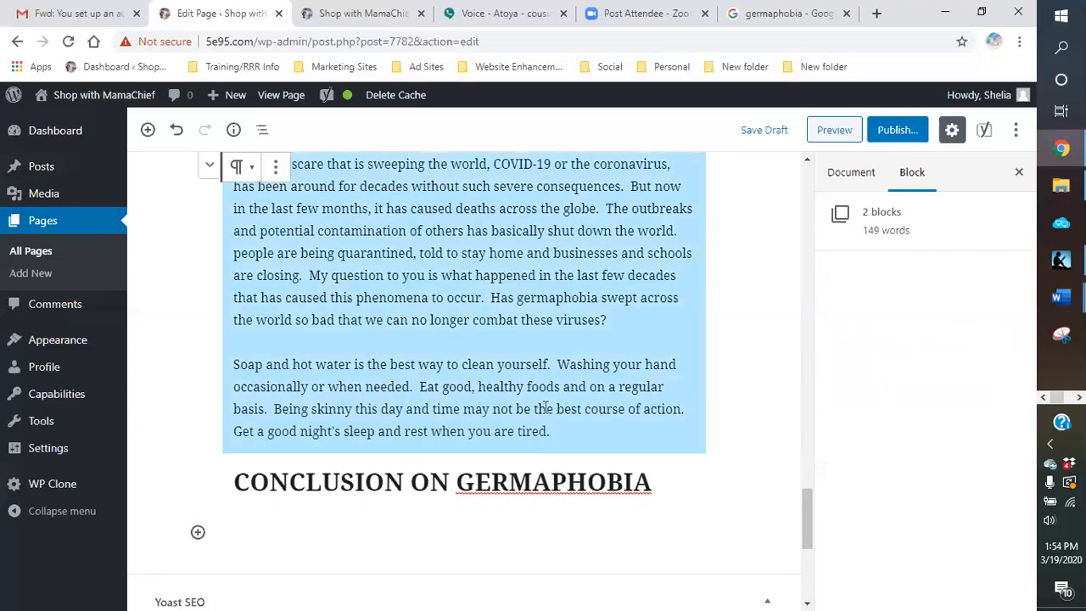
click(616, 433)
scroll(604, 404, up, 1)
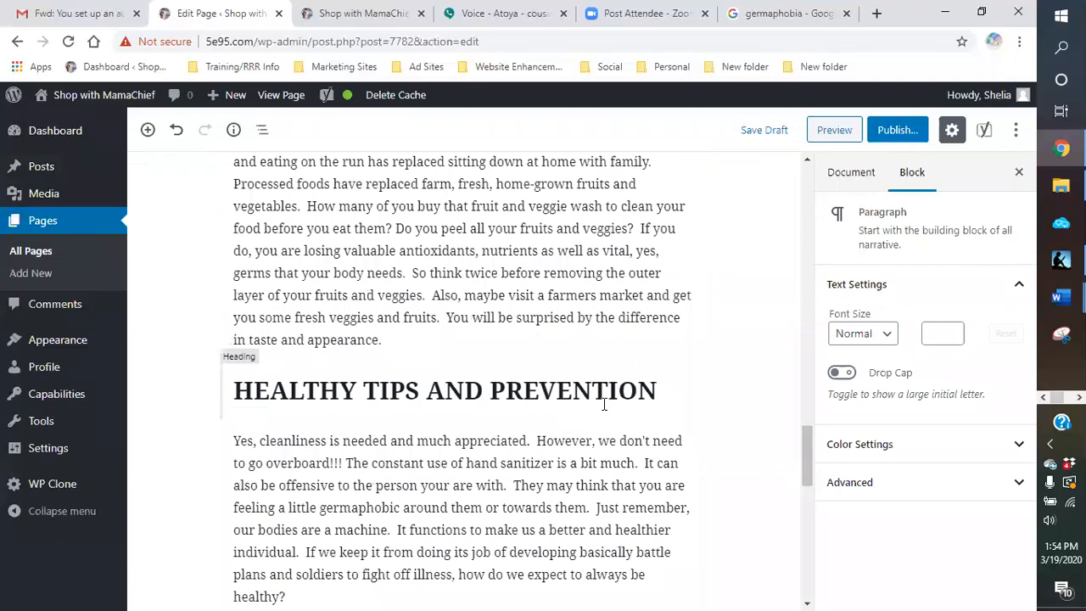
scroll(602, 401, down, 6)
click(601, 400)
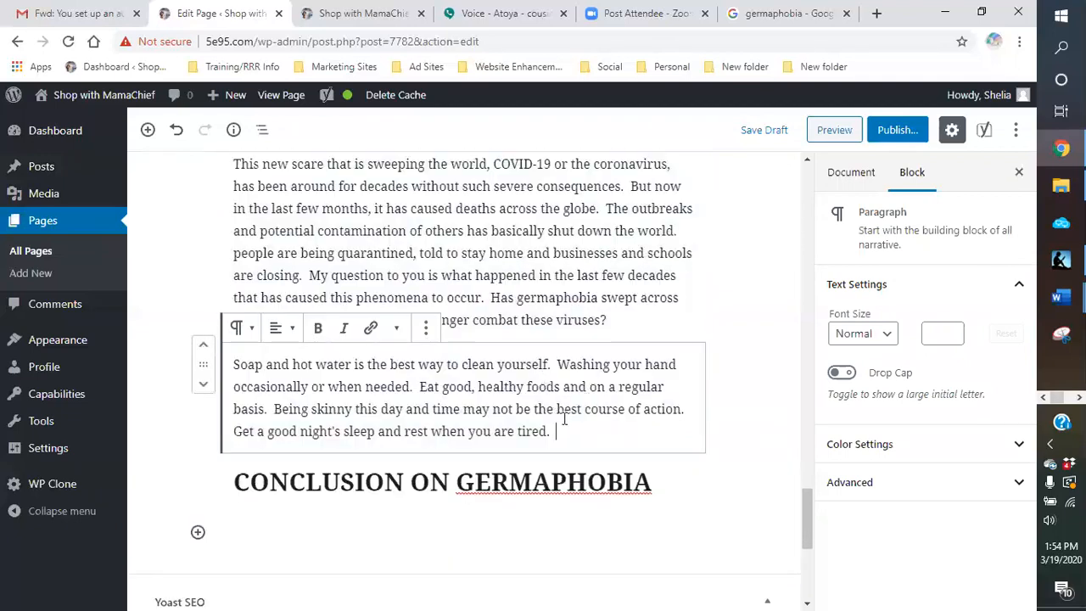
Step: Add "But most of all, just wash yourself daily" to the end of the soap and hot water paragraph
text(But most of all,)
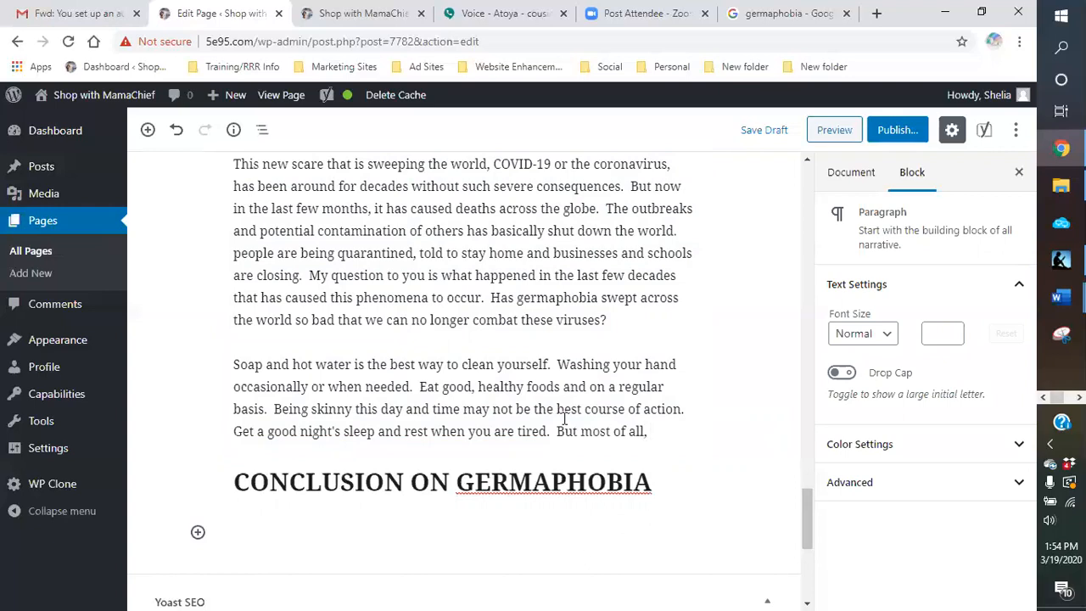
text( just wash)
text( yourself )
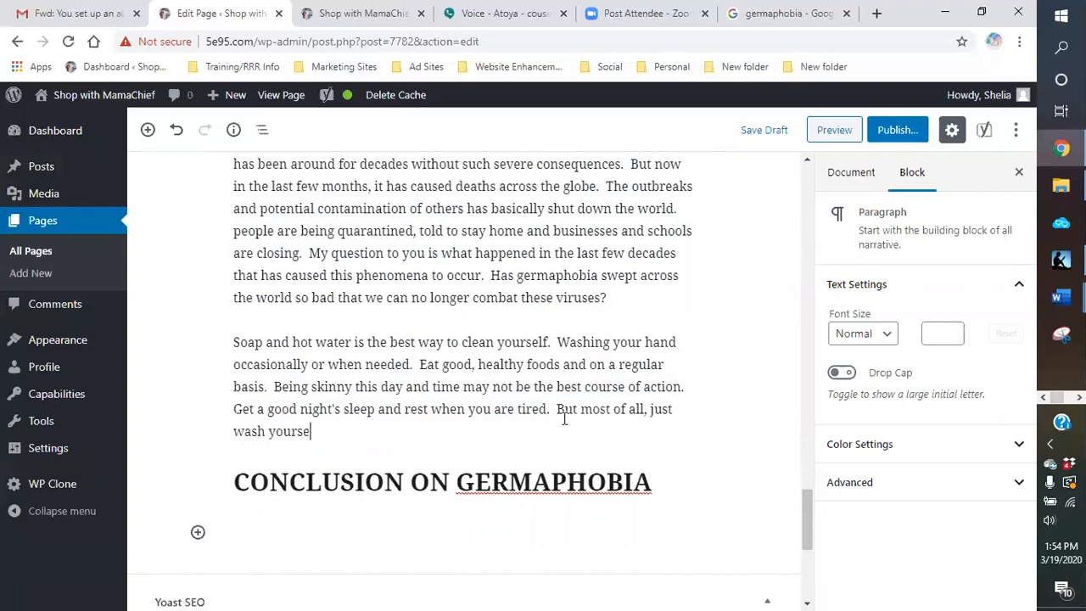
text(daily.)
Step: Check the Yoast readability results for the page and save the draft
scroll(700, 372, up, 5)
scroll(698, 373, down, 6)
scroll(695, 374, down, 3)
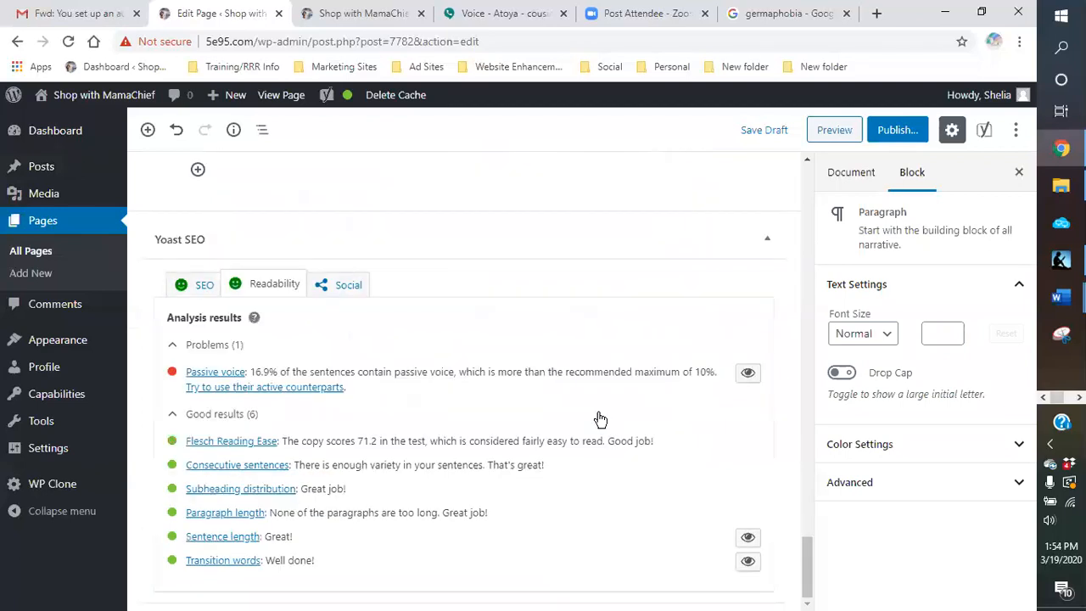
click(746, 132)
Step: Review the Yoast SEO analysis for the keyphrase germaphobia, including its problems, good results and text length
click(201, 286)
scroll(509, 390, down, 5)
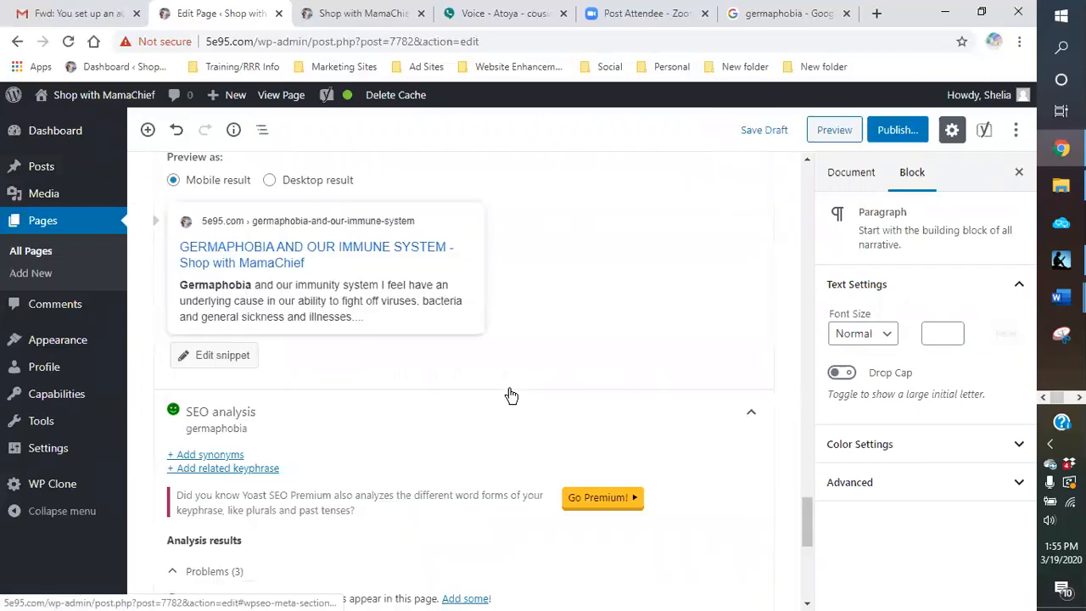
scroll(510, 394, down, 3)
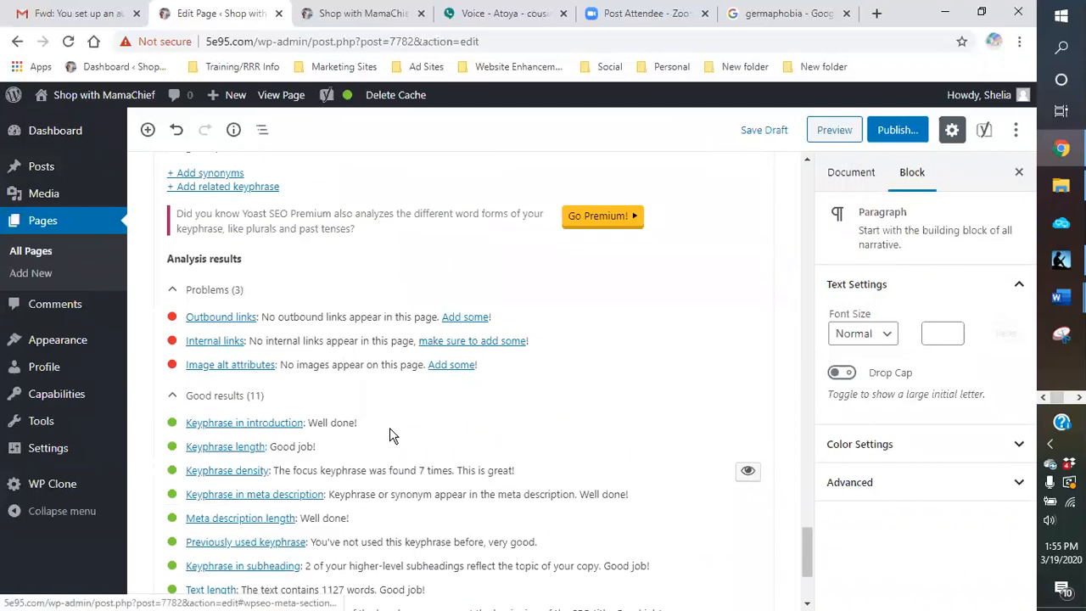
scroll(392, 428, down, 1)
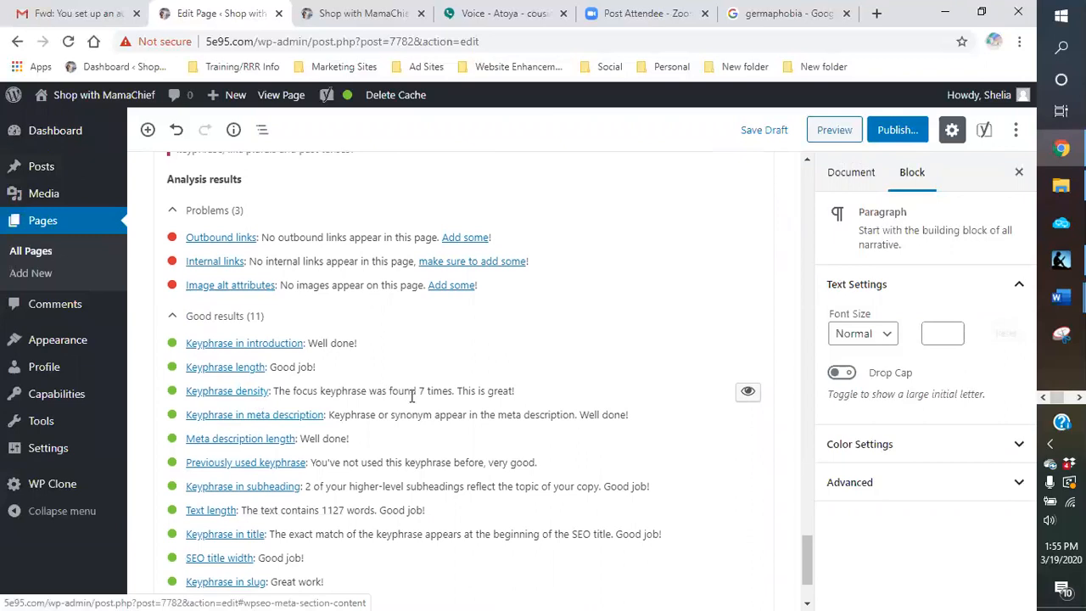
scroll(409, 391, down, 2)
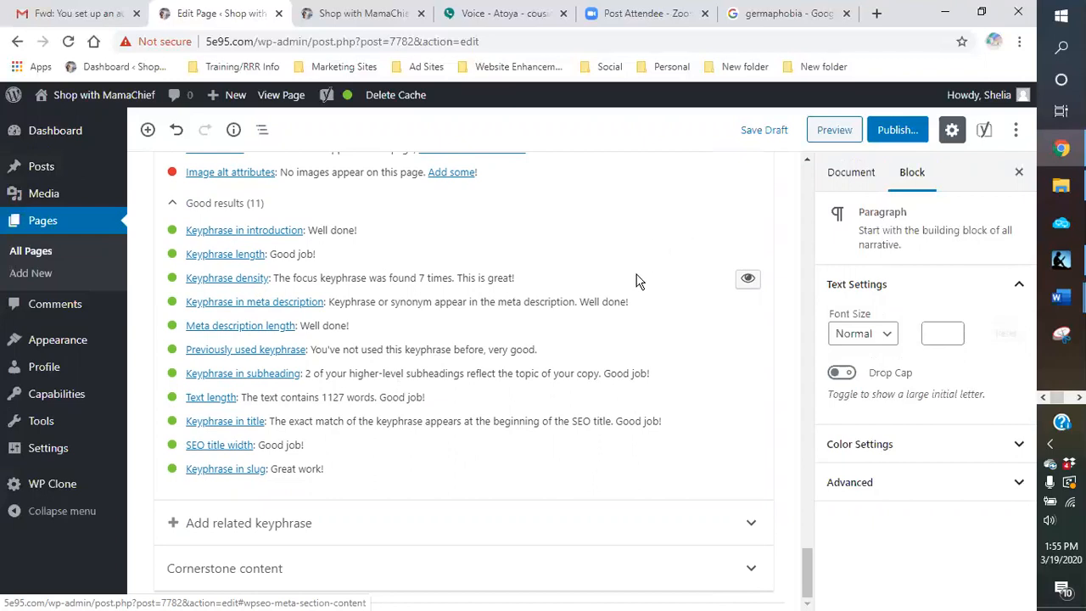
Step: Examine the Yoast readability analysis for the page, including its passive voice problem and good results
scroll(638, 281, up, 7)
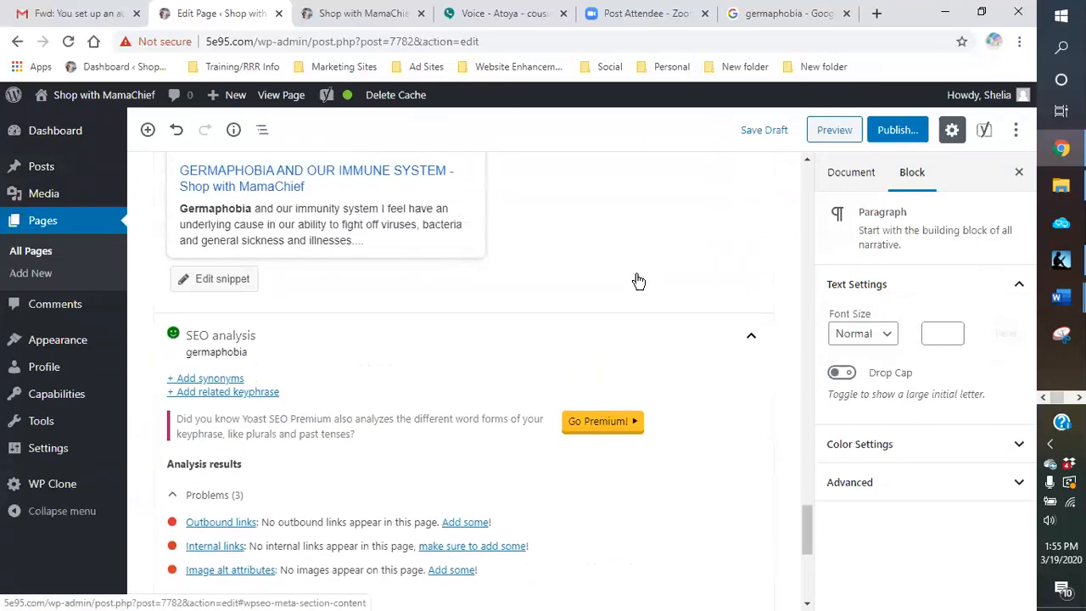
scroll(638, 280, up, 5)
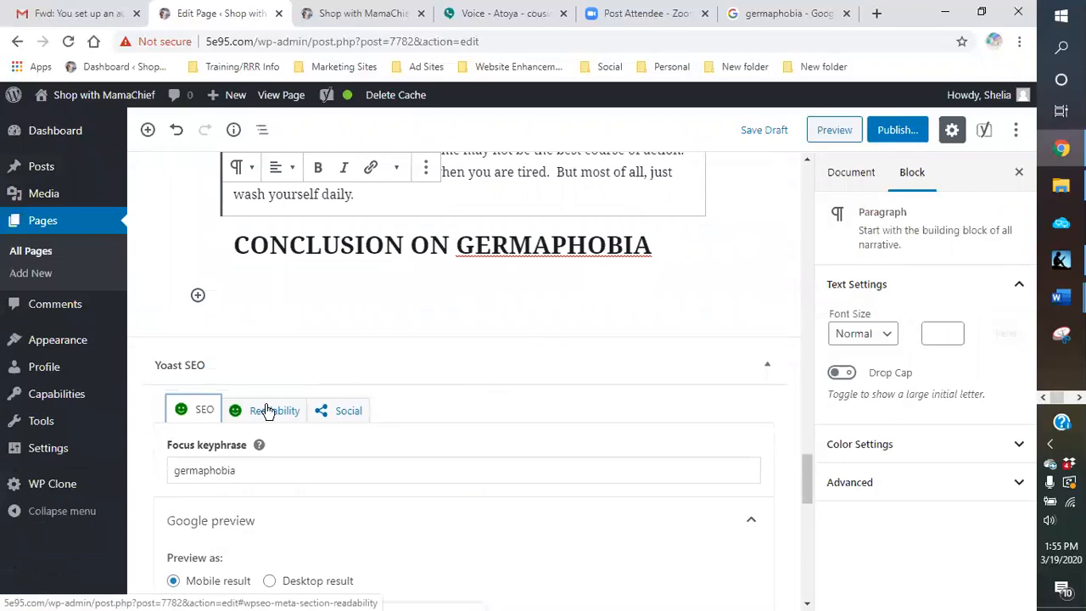
click(266, 410)
scroll(441, 359, down, 2)
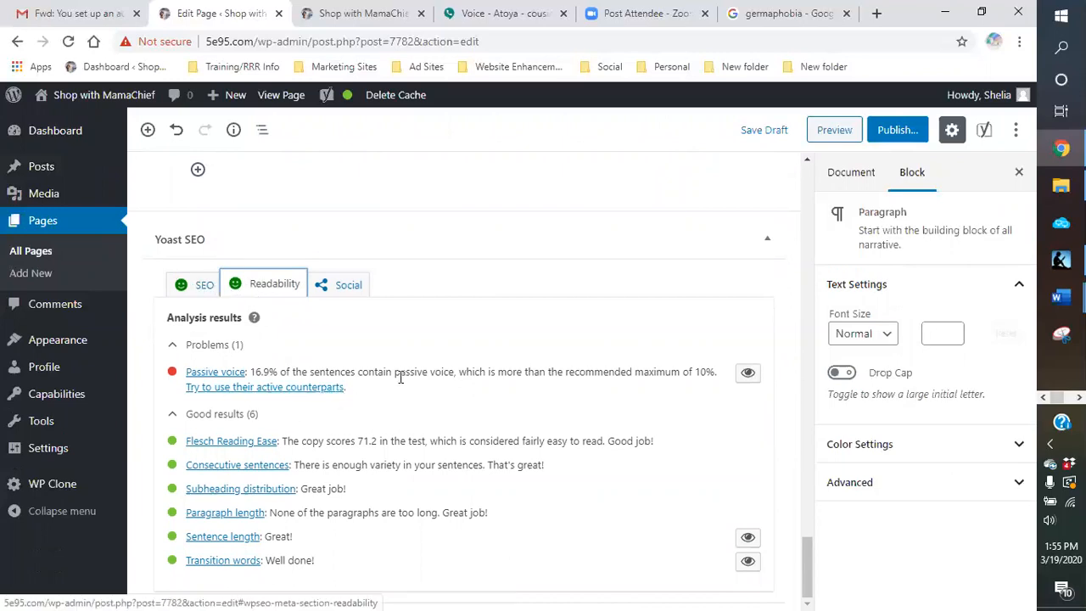
Step: Start a paragraph under the CONCLUSION ON GERMAPHOBIA heading with "So in my conclusion on germaphobia is to use common sense."
scroll(461, 359, up, 3)
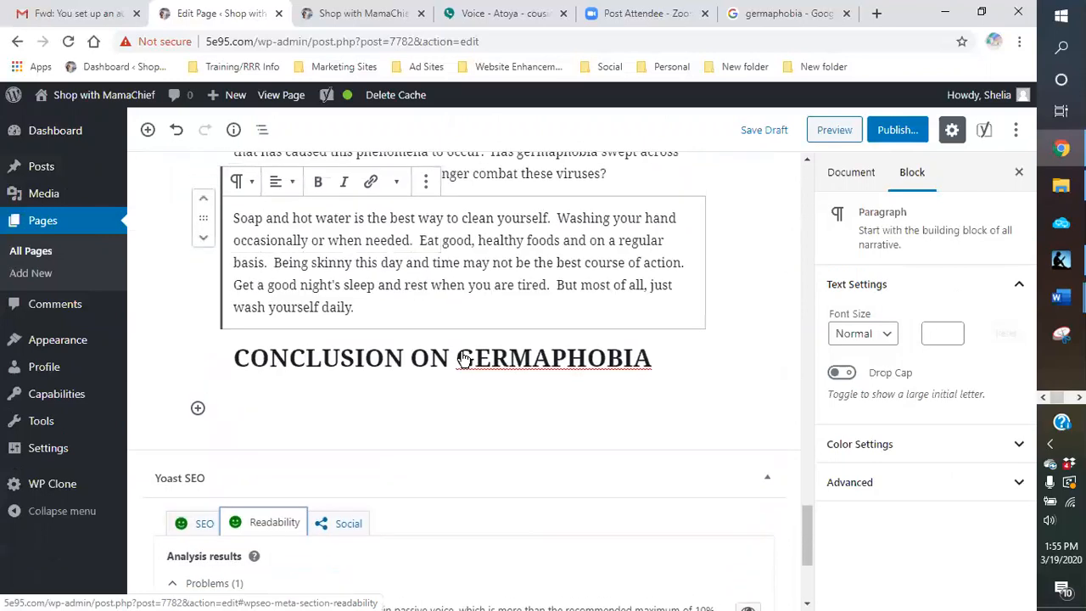
click(275, 398)
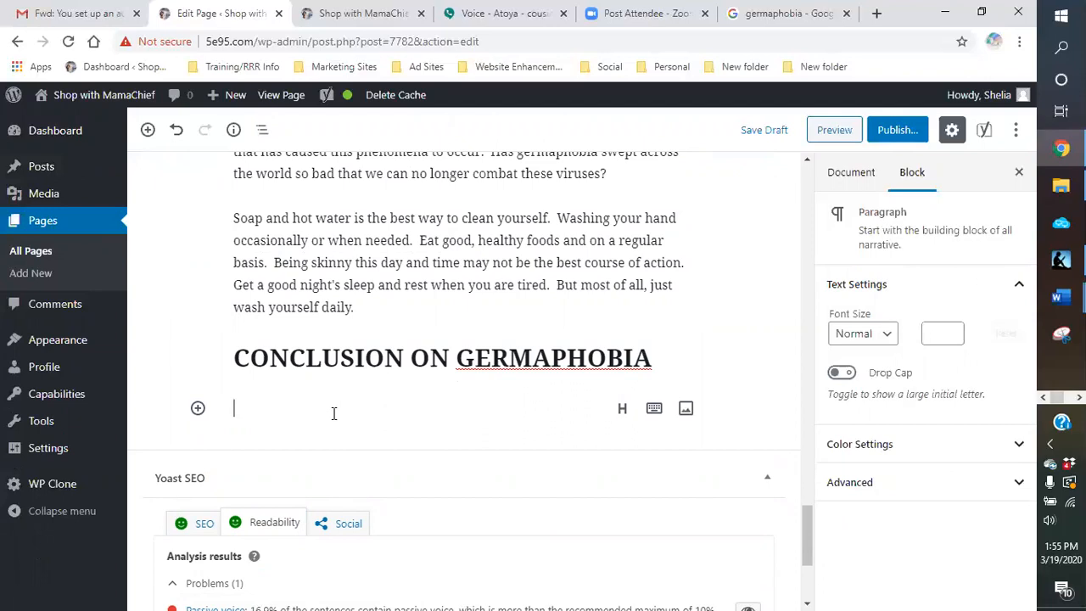
text(So in)
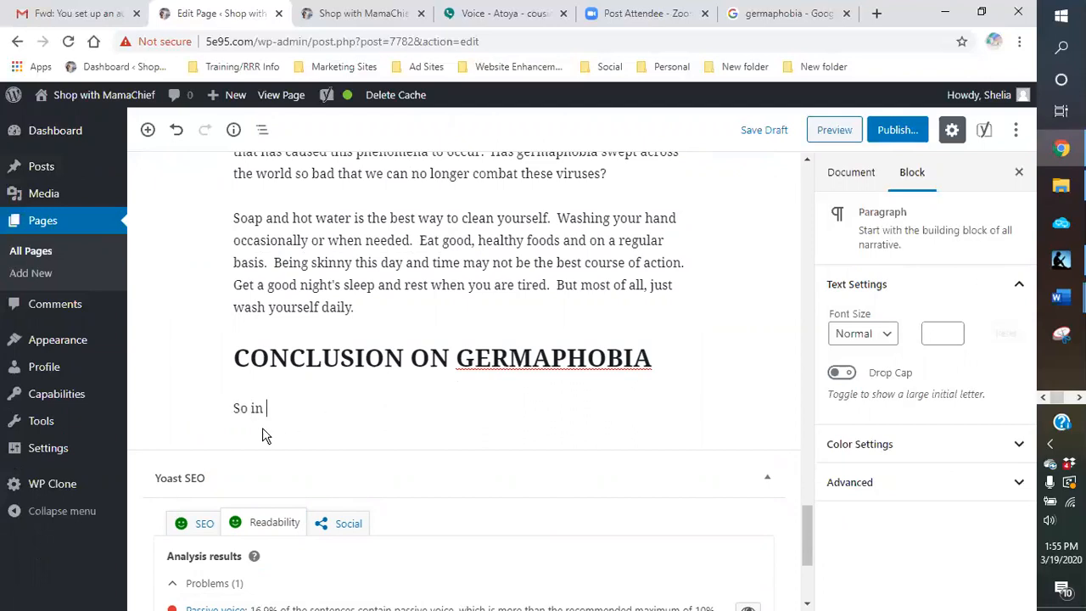
text( my conclusionn)
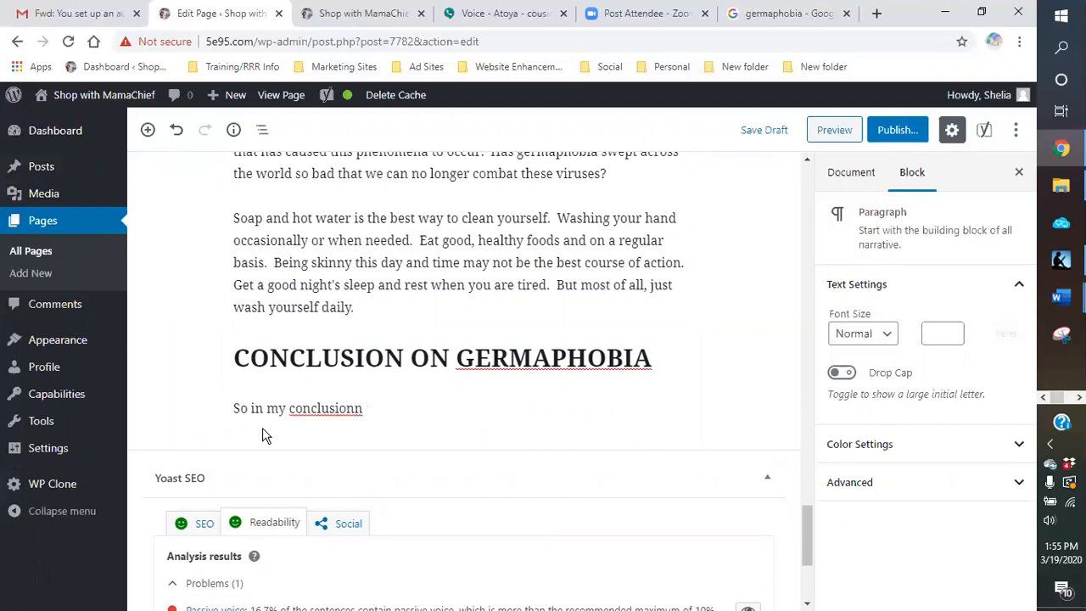
key(BackSpace)
key(BackSpace)
text(on germaphoc)
key(BackSpace)
text(bia is to use common sens)
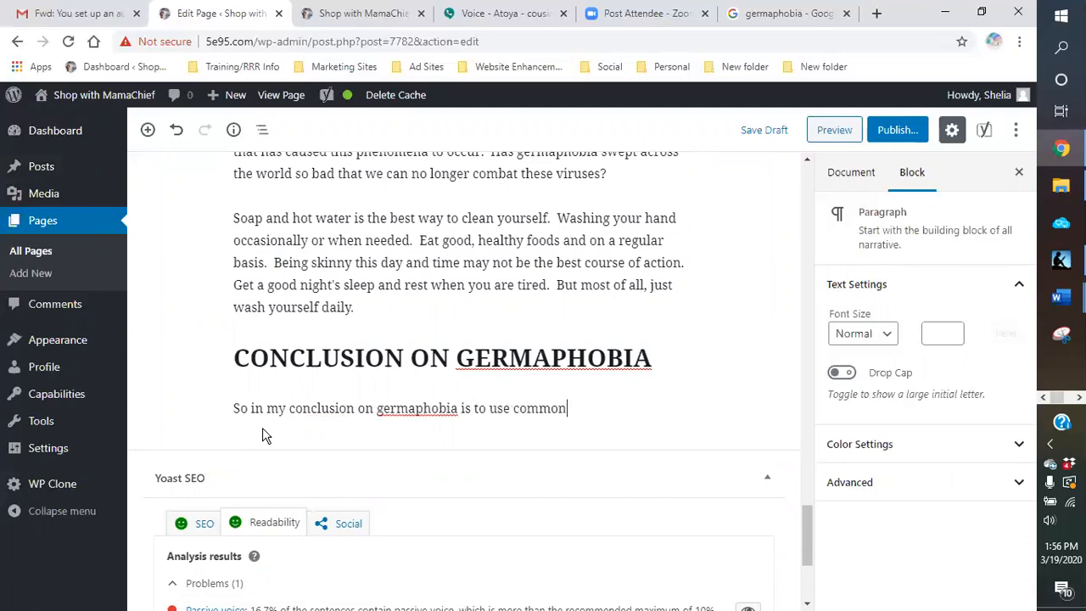
text(e.  These v)
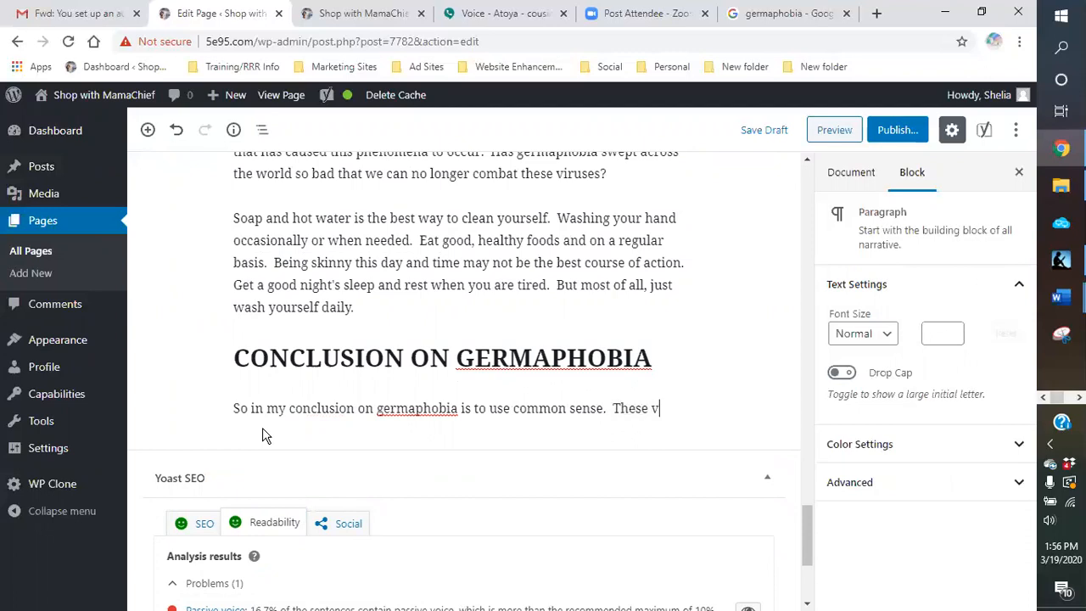
text(iruses)
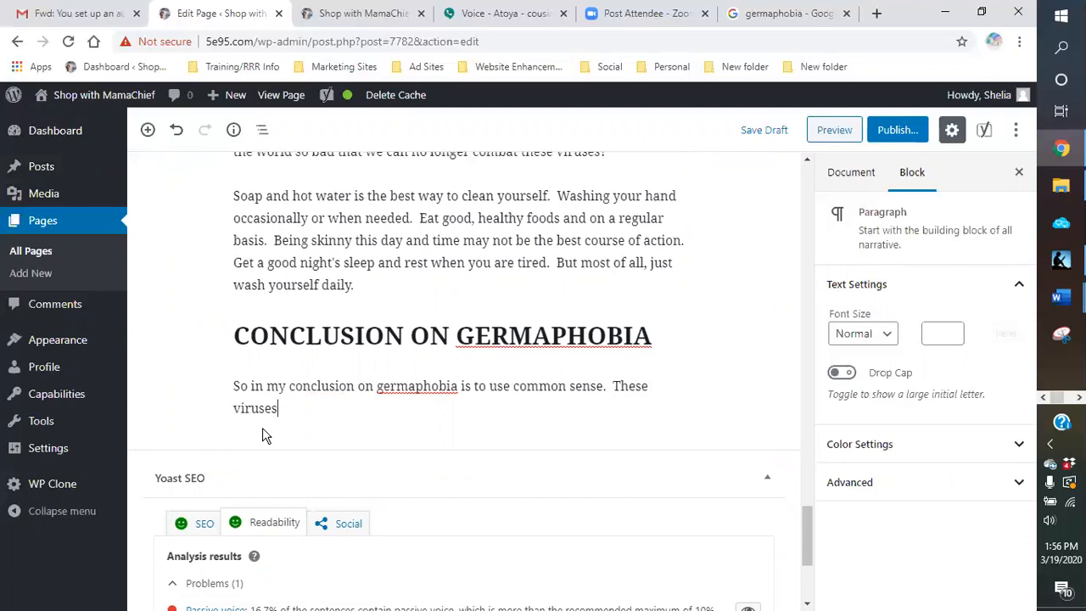
text( and bacteria have been aro)
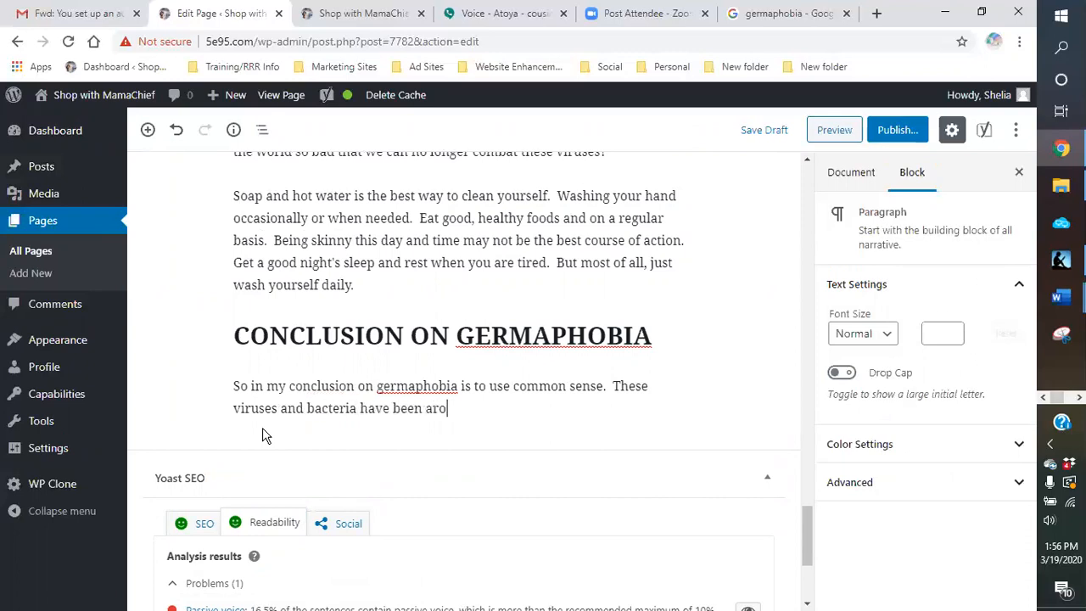
text(und since the ben)
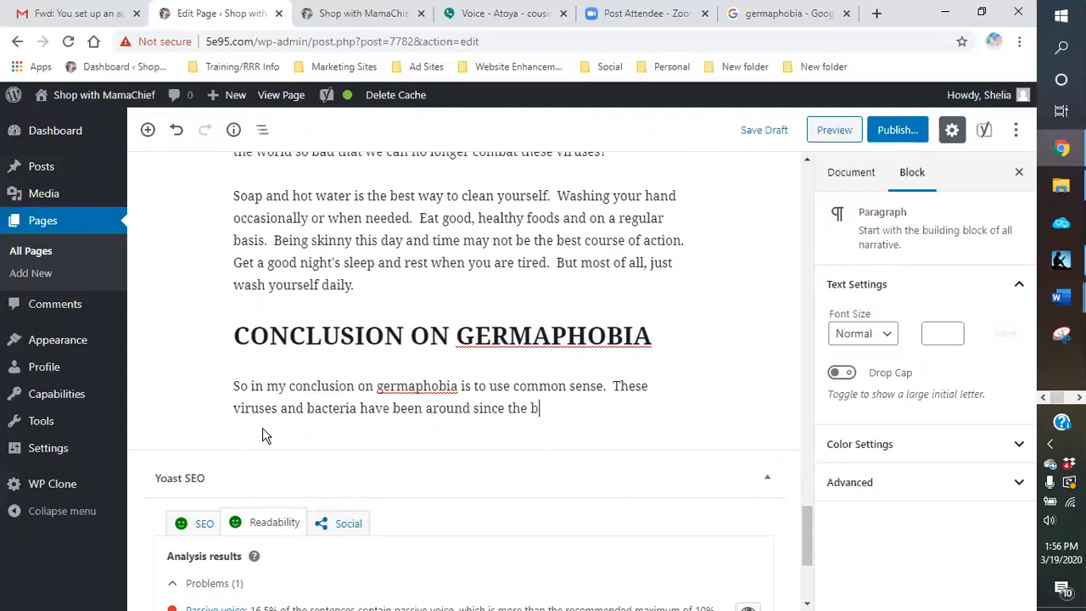
Step: Add "These viruses and bacteria have been around since the beginning of time" to the conclusion paragraph
key(BackSpace)
text(gnnn)
key(BackSpace)
key(BackSpace)
key(BackSpace)
text(inning of time.  Some has)
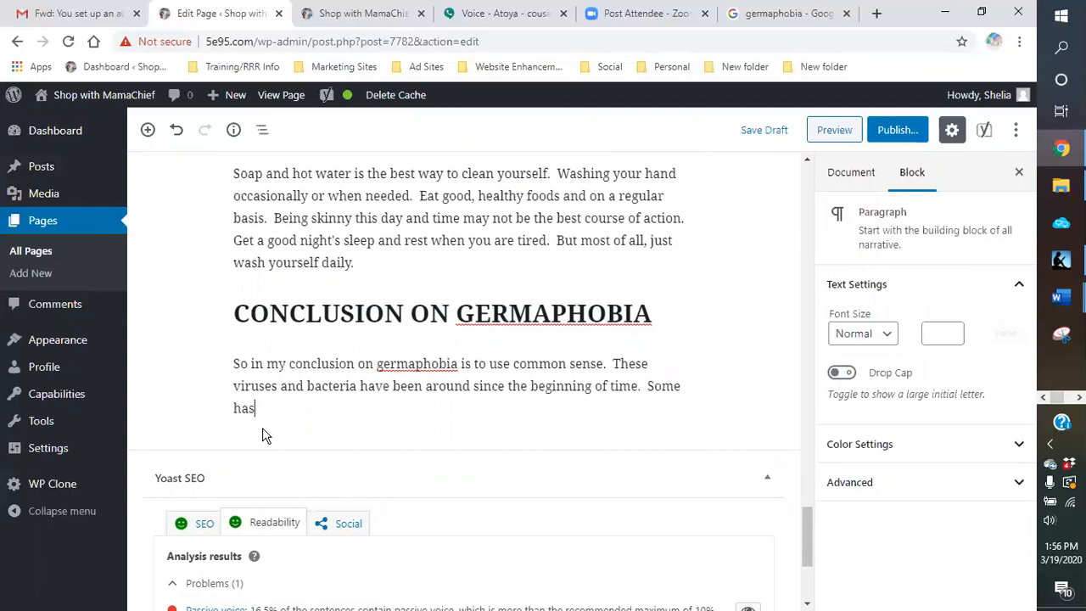
text(ve developed over the years. )
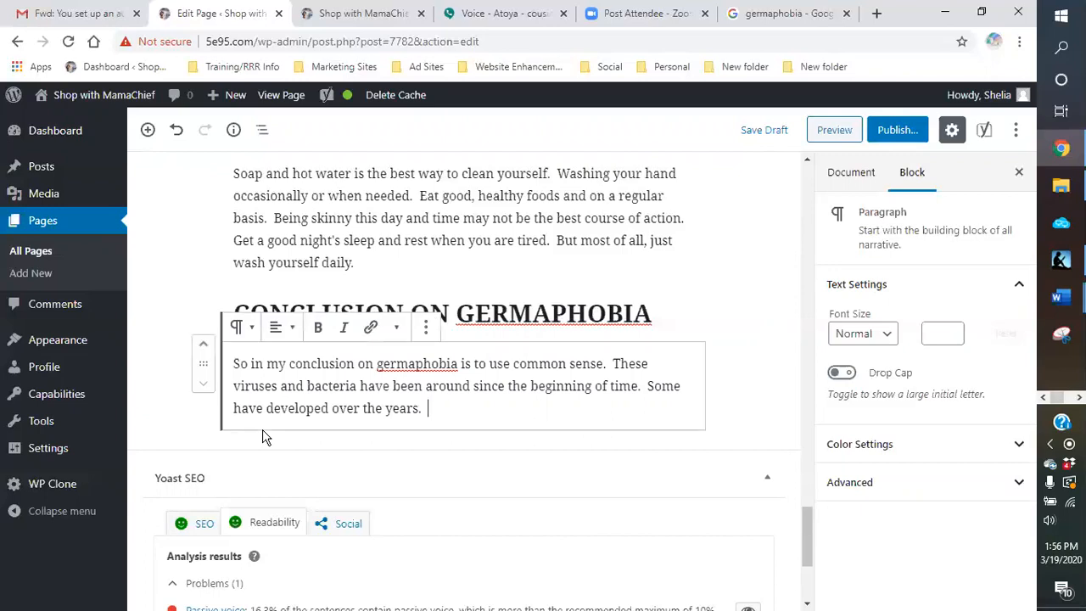
text( However, it )
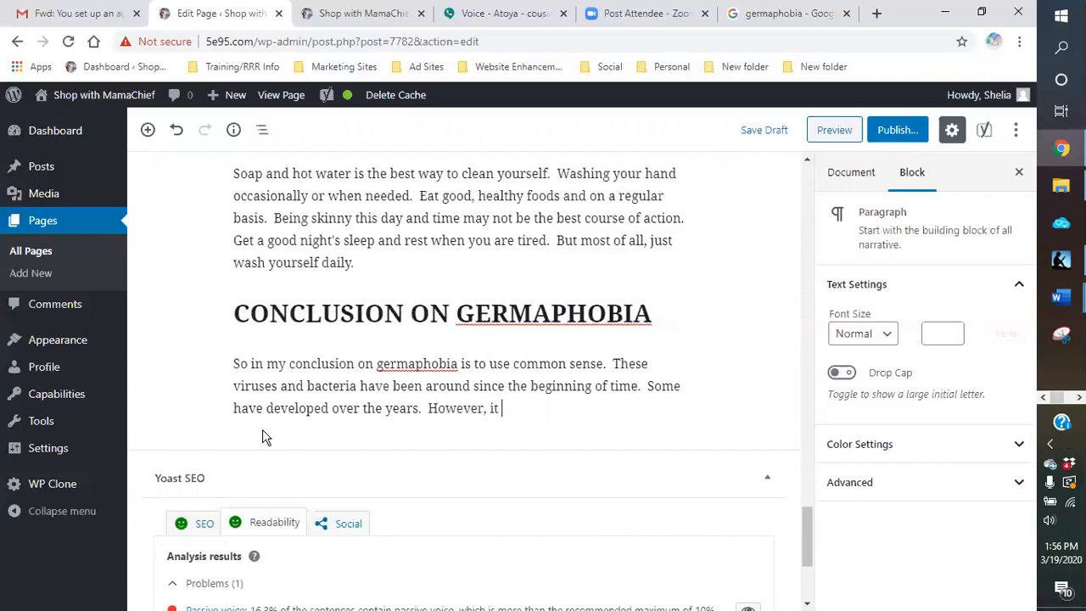
text(just seems tha)
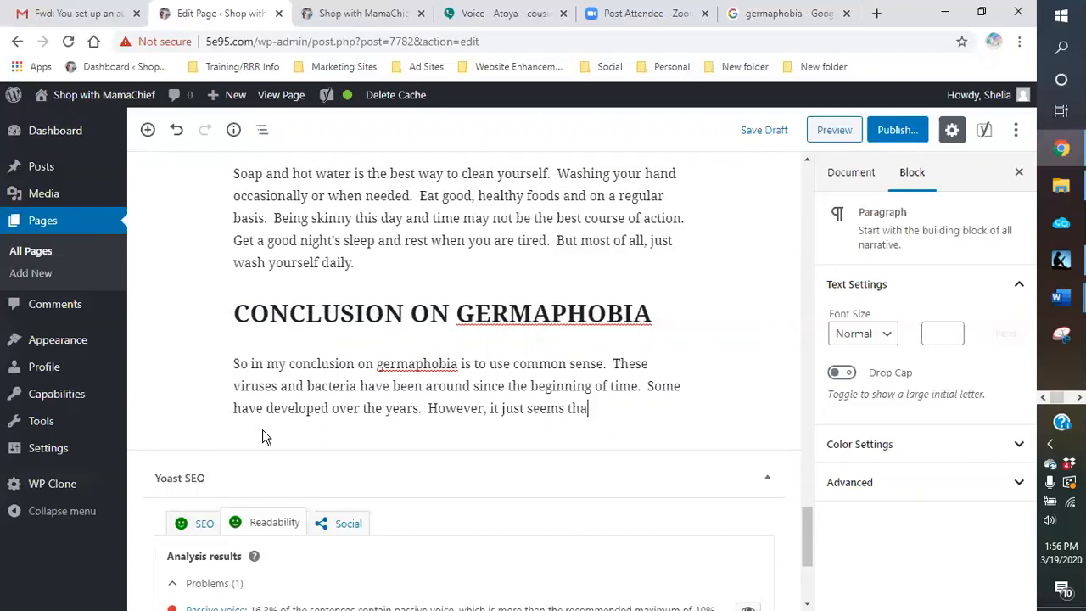
text(t in the l ast)
Step: Continue the conclusion paragraph with "However, it just seems that in the last few decades, these"
key(BackSpace)
key(BackSpace)
key(BackSpace)
key(BackSpace)
text(ast fr)
text(w decase)
key(BackSpace)
key(BackSpace)
key(BackSpace)
key(BackSpace)
text(da)
key(BackSpace)
key(BackSpace)
text(cades, these)
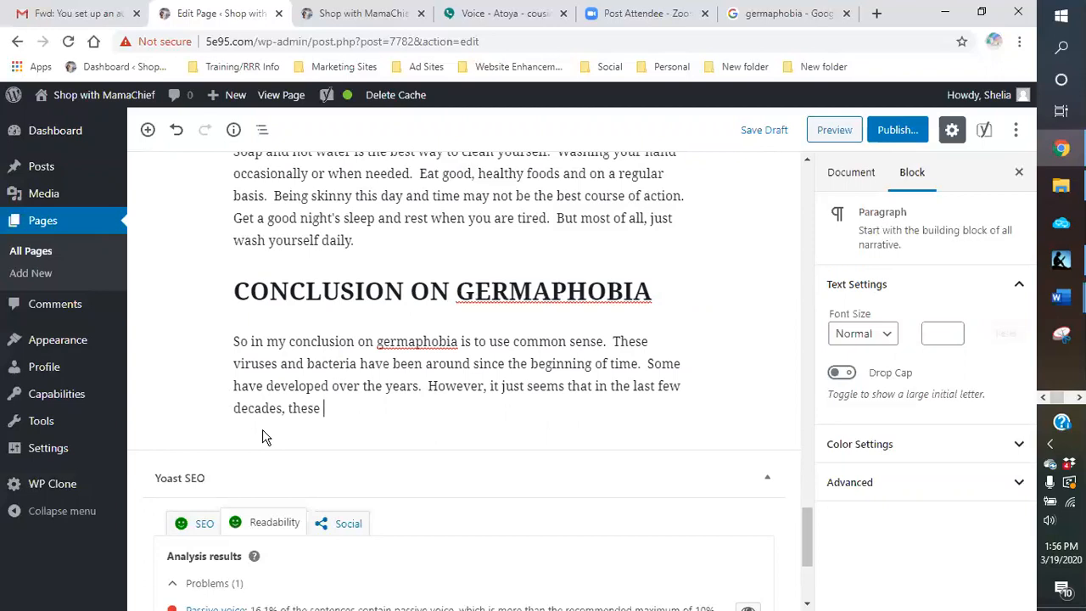
Step: Complete the sentence about the last few decades with "viruses seem to pose more of a threat than in past generations."
click(262, 437)
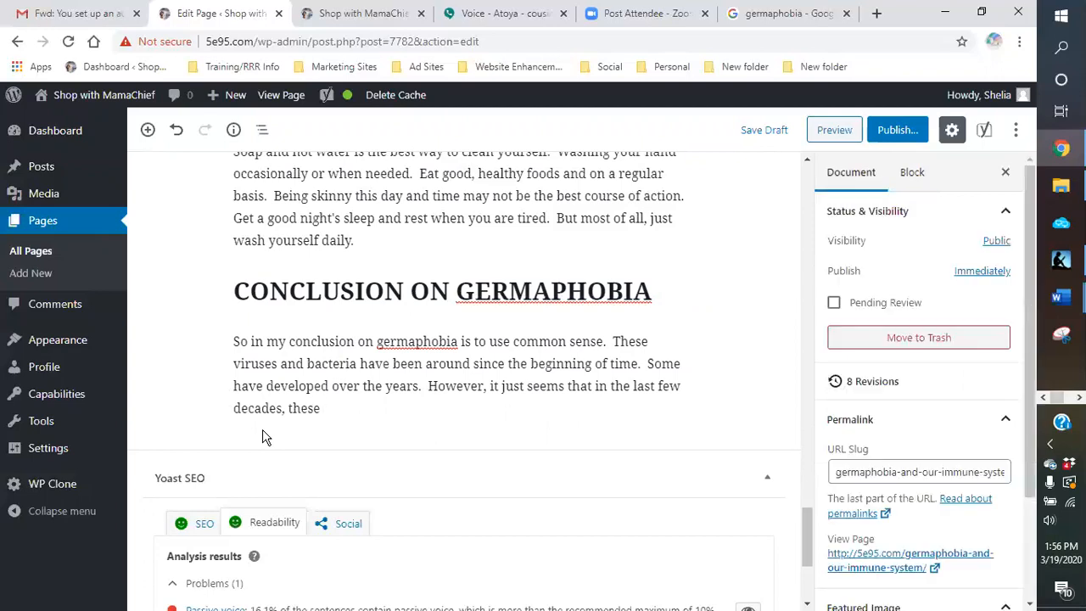
click(338, 408)
text(virus)
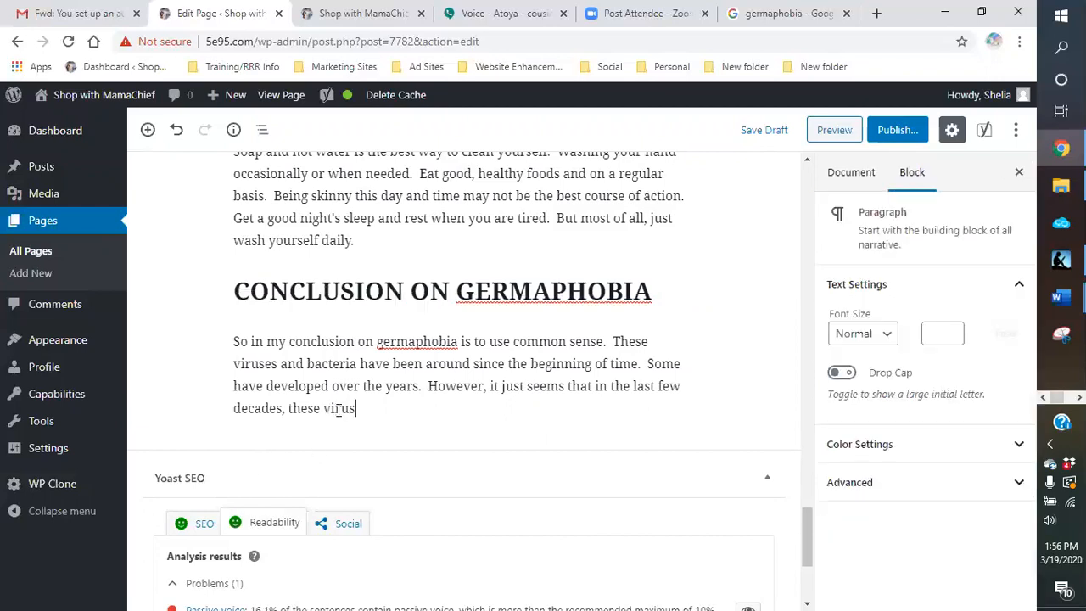
text(es ha)
key(BackSpace)
key(BackSpace)
text(seem to pose)
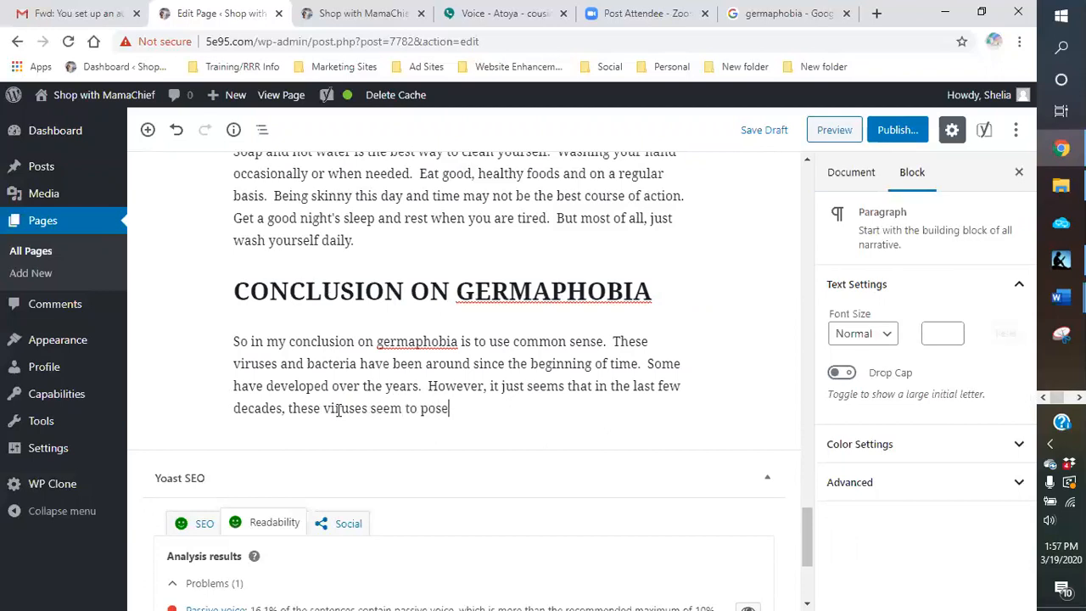
text( more of a threat th)
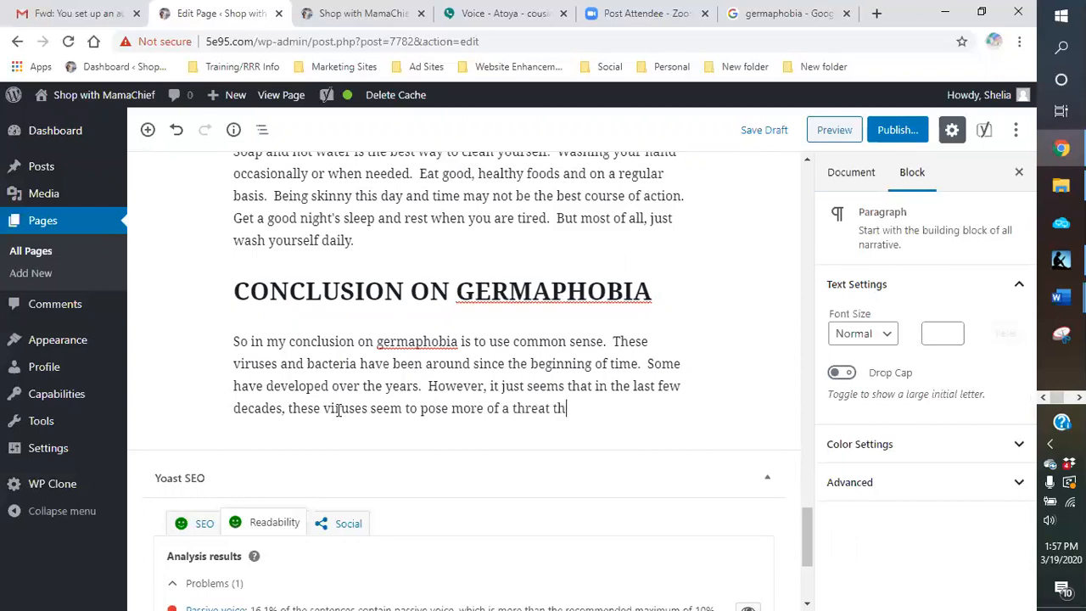
text(an in past gener)
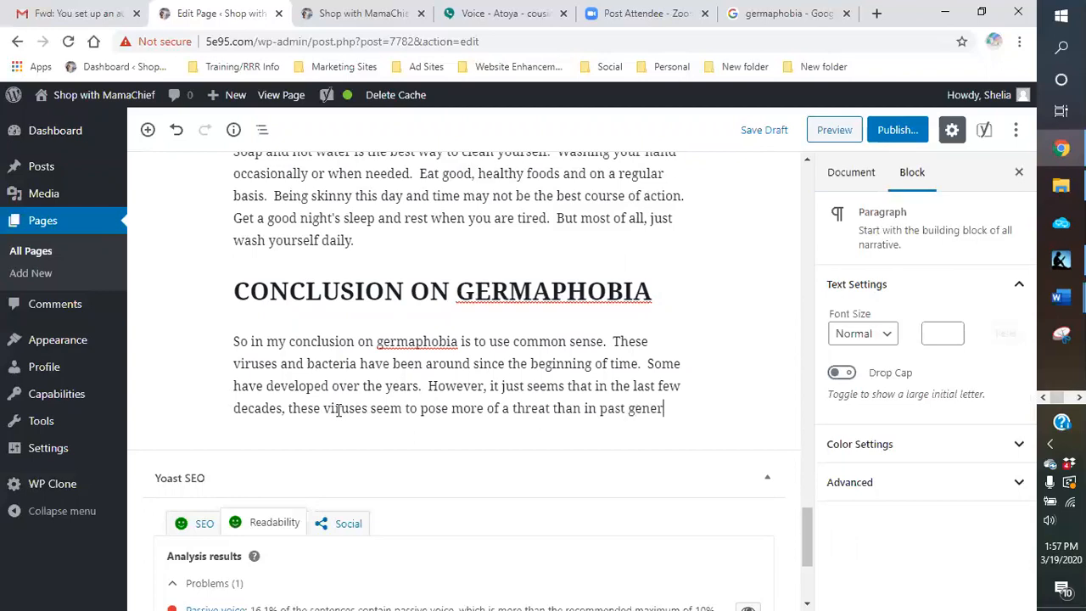
text(ations)
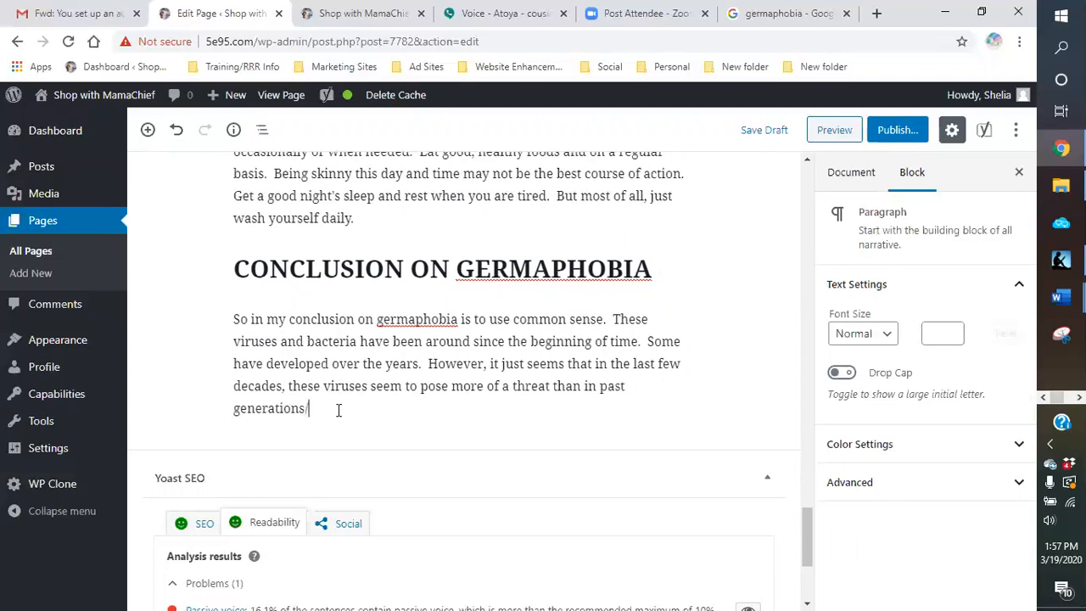
text(. We need to look at our)
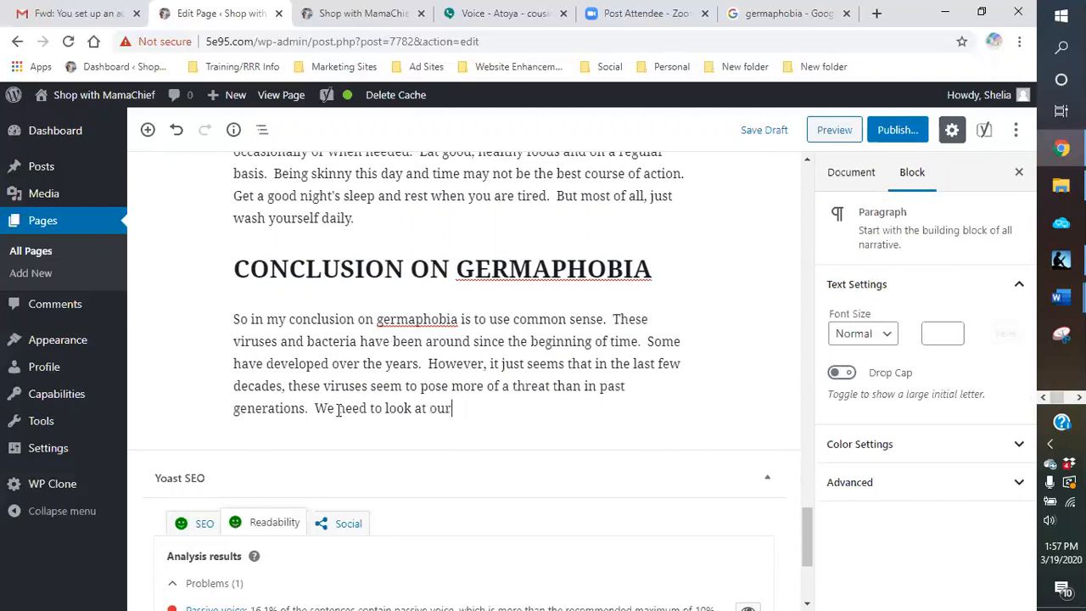
text( cutture )
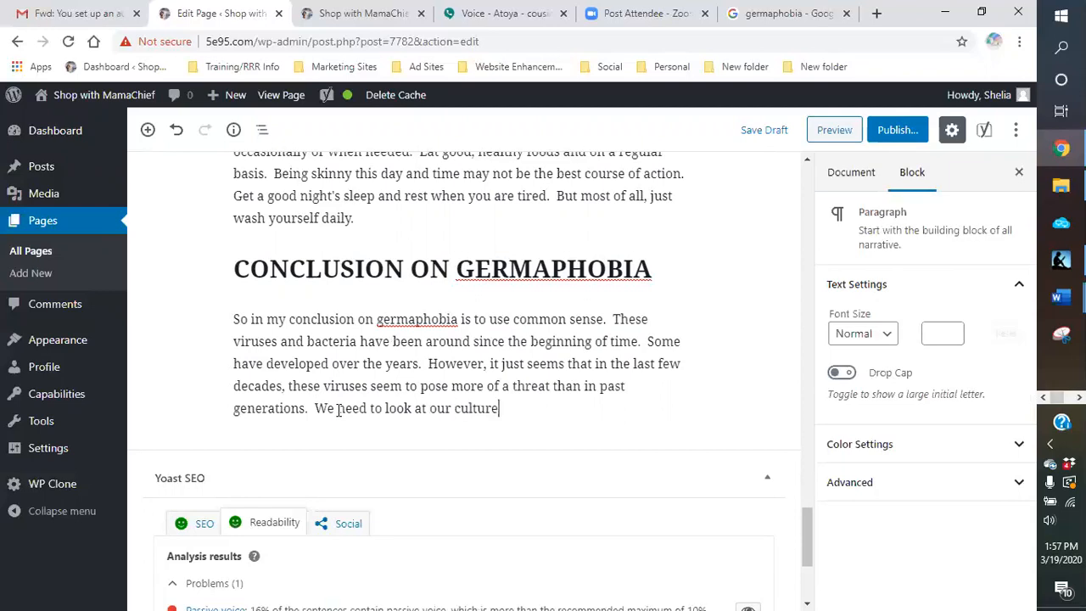
text(and make sure that we are not making things worse )
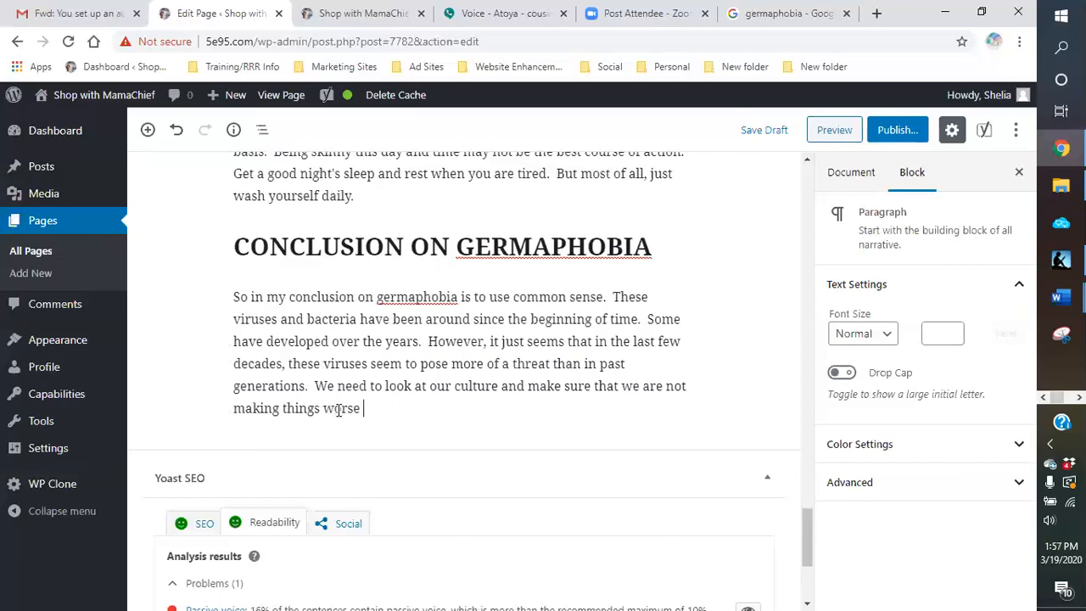
text(by being "too clean)
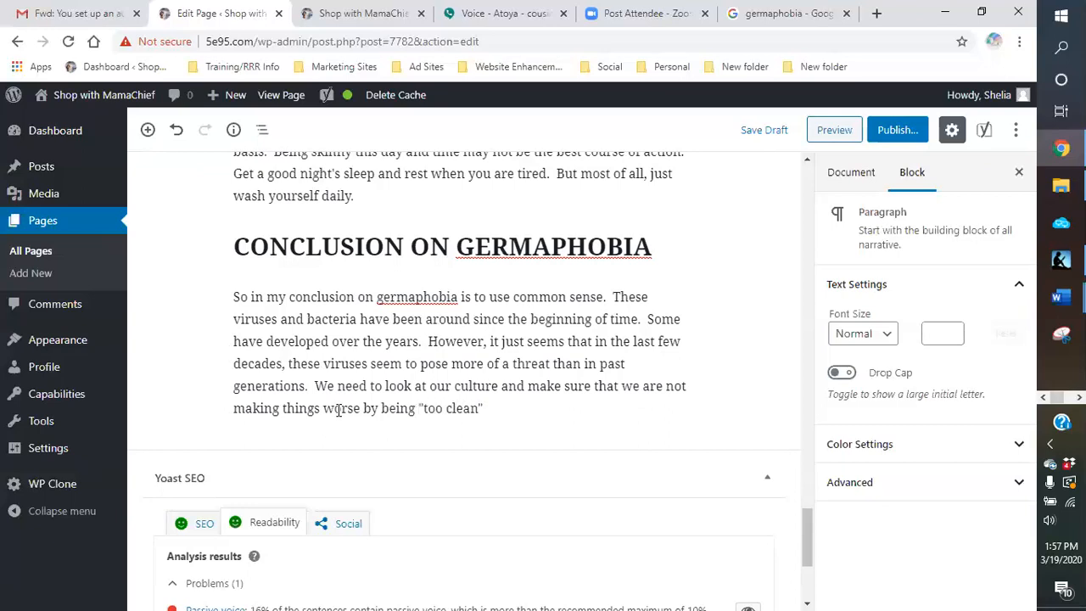
text(".  Our bodies nee)
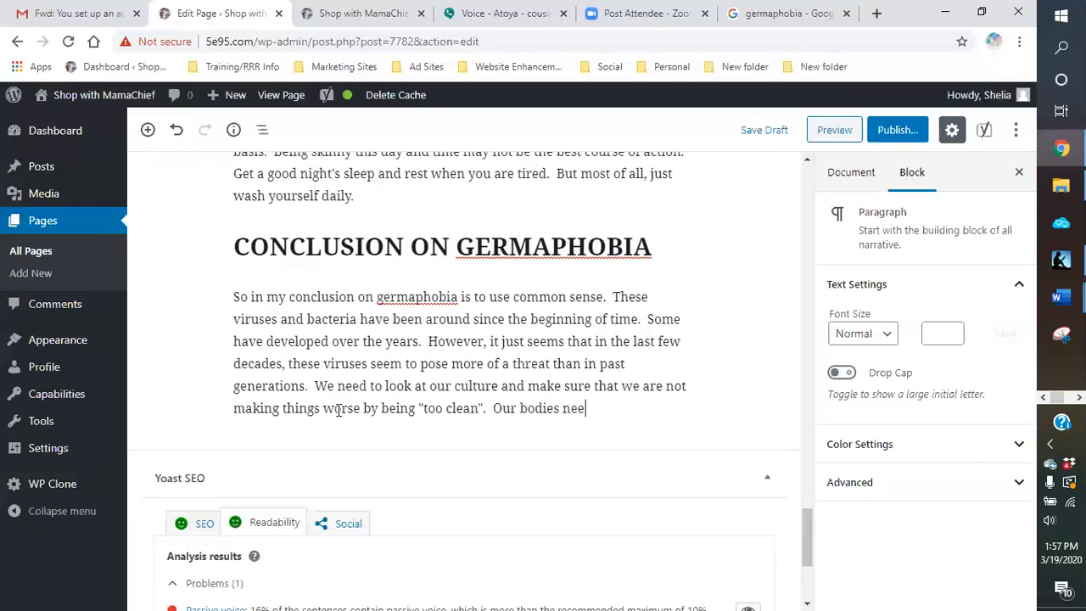
text(d these germs)
text( to )
text(maintia)
Step: Add the sentence "Our bodies need these germs to maintain a good immunity system." to the conclusion paragraph
text(ain )
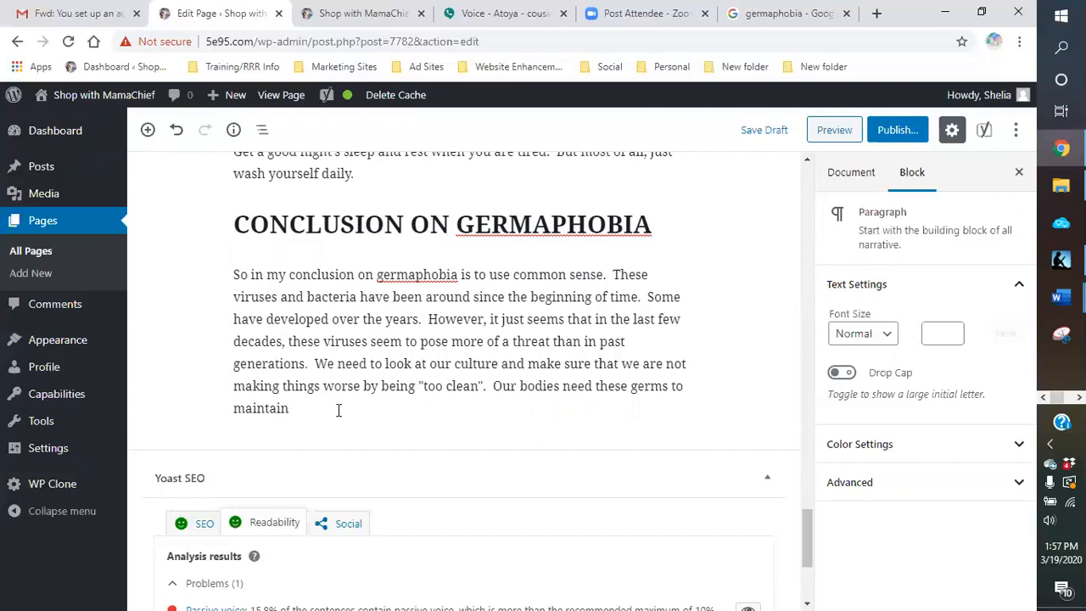
text(a good immunity system.  )
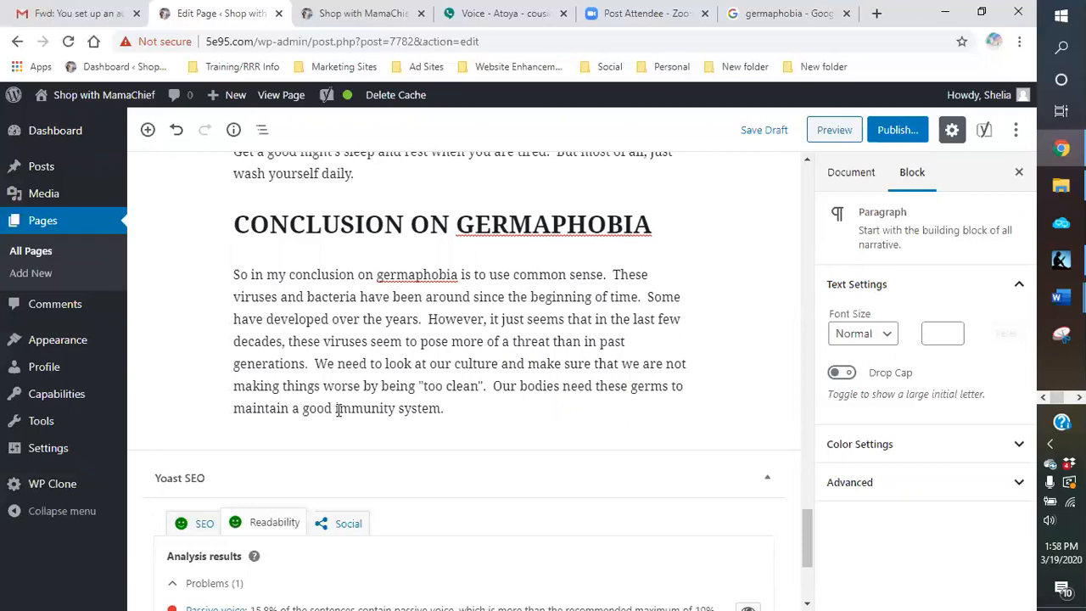
text(Without it, we b)
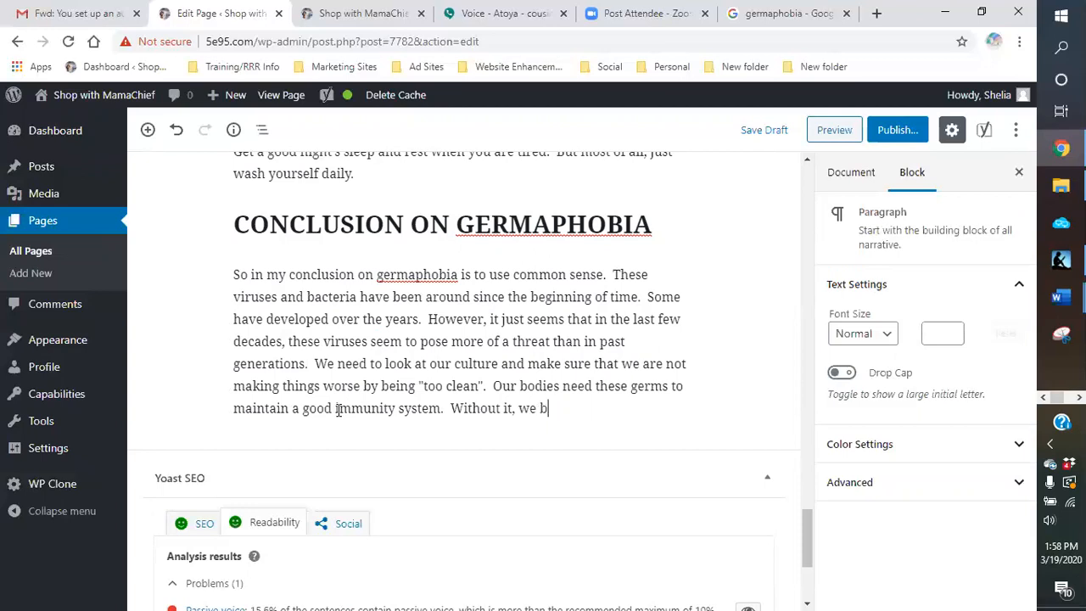
text(ecome suseptible)
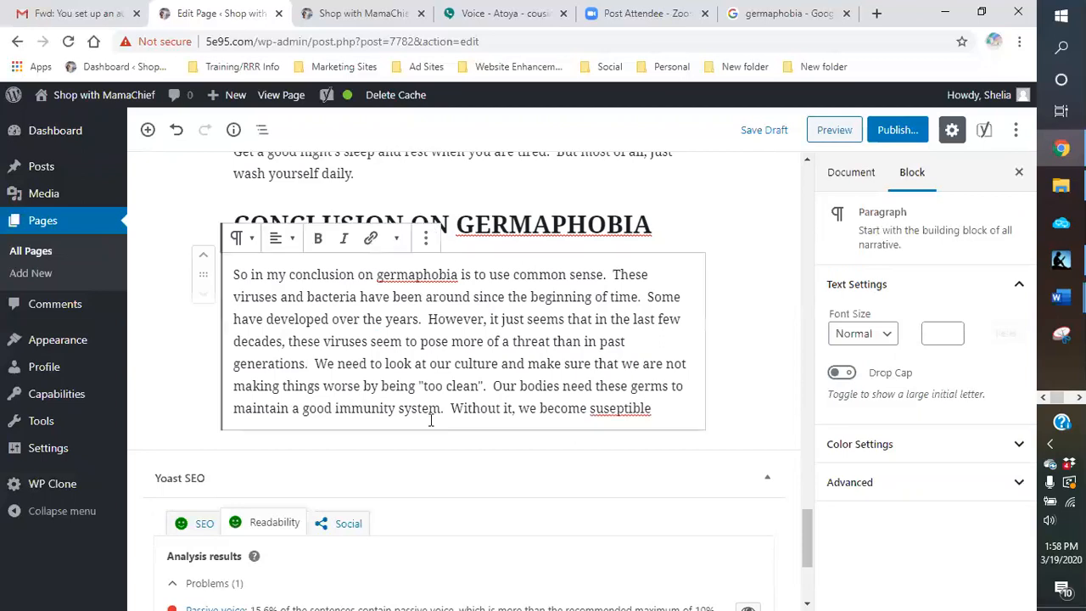
Step: Continue the conclusion paragraph with "Without it, we become susceptible", using the spelling suggestion for the last word
right_click(634, 408)
key(Down)
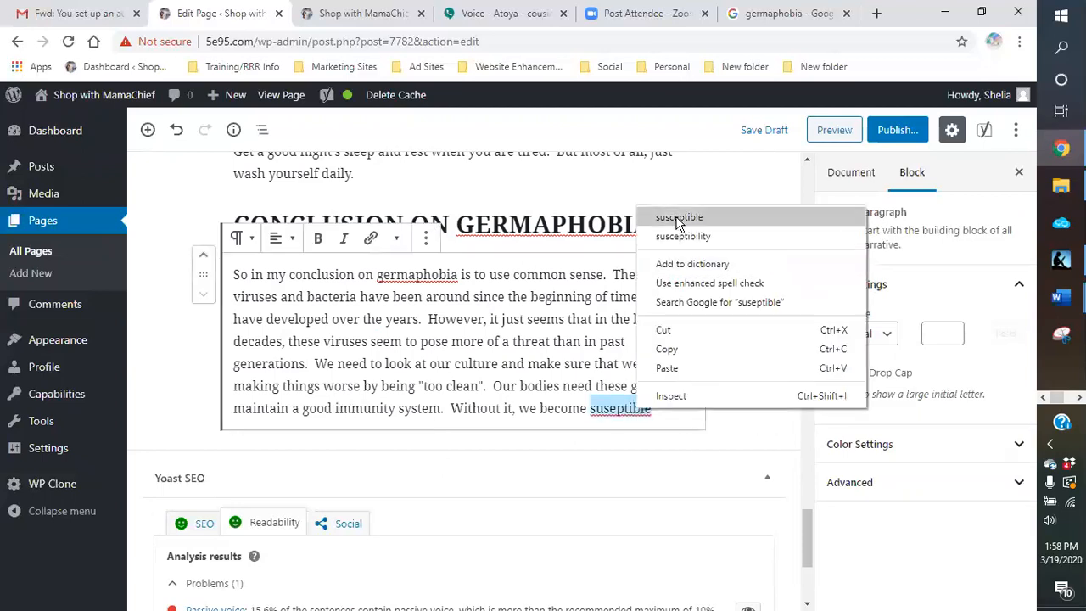
key(Return)
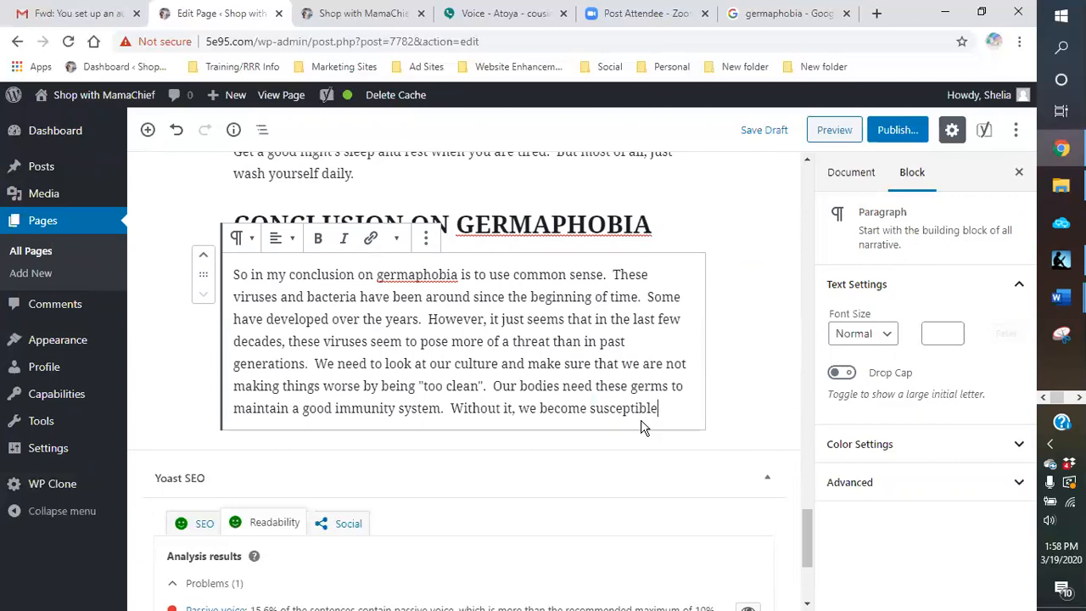
Step: Complete the sentence with "to old viruses and bacteria."
text(to)
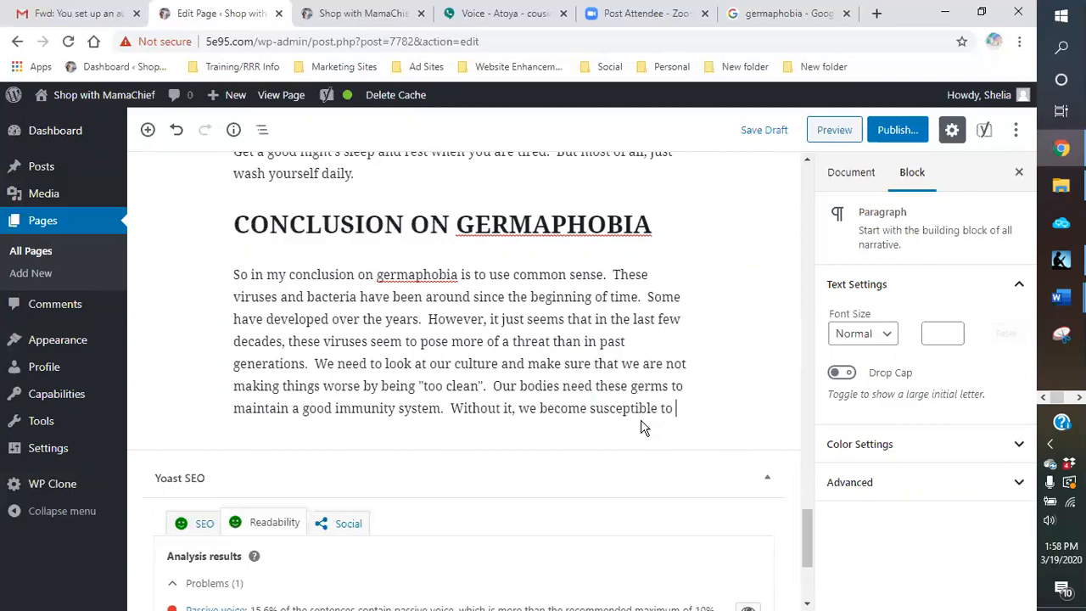
text( old vi)
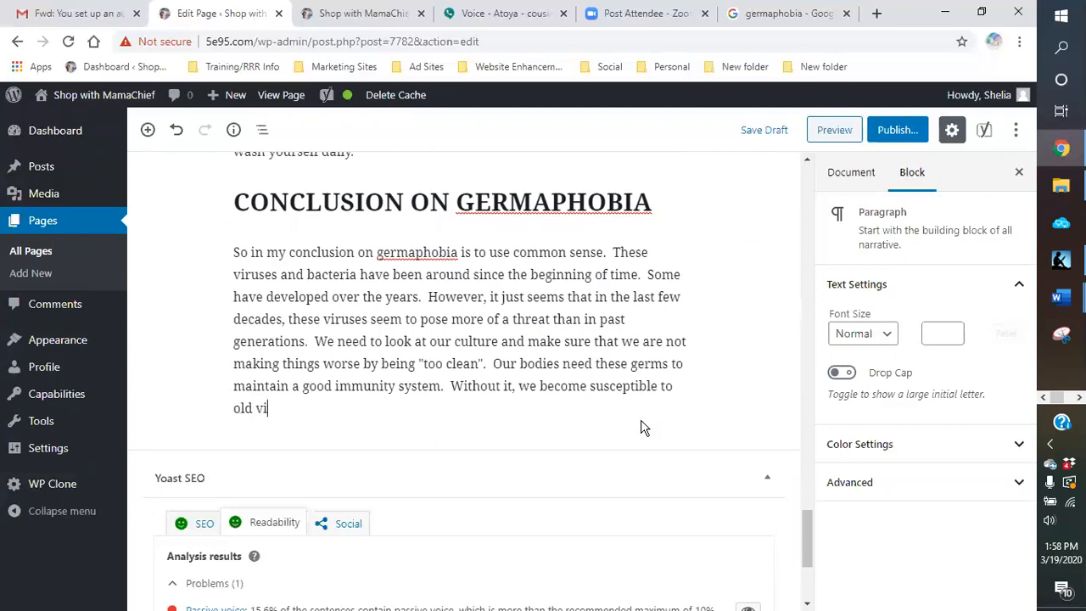
text(ruses and bacteria.)
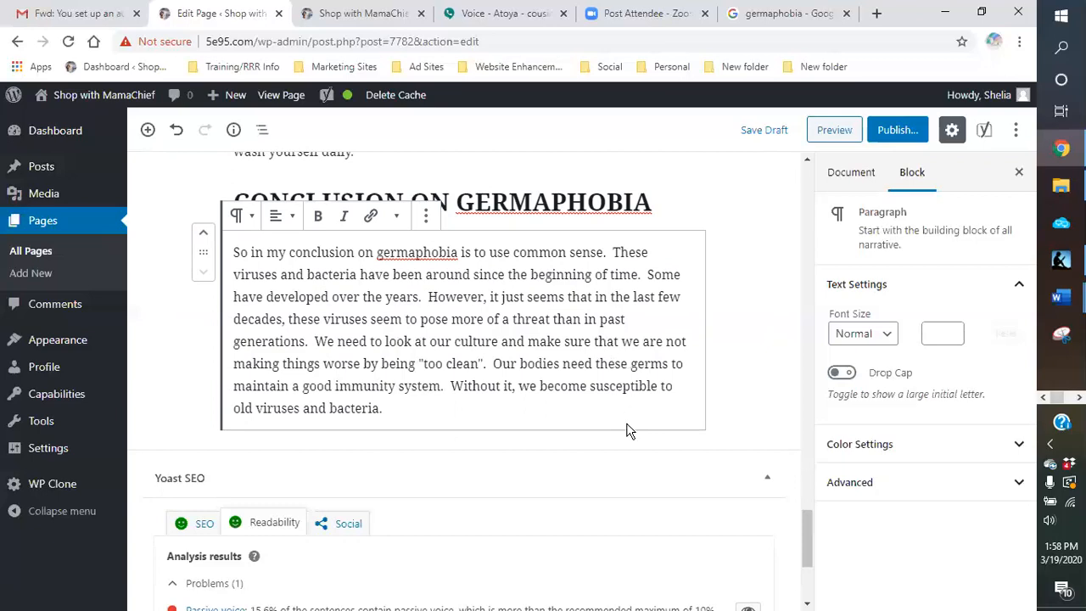
Step: Start the next conclusion sentence with "So, I challenge you today to look at yourself and"
text(So, )
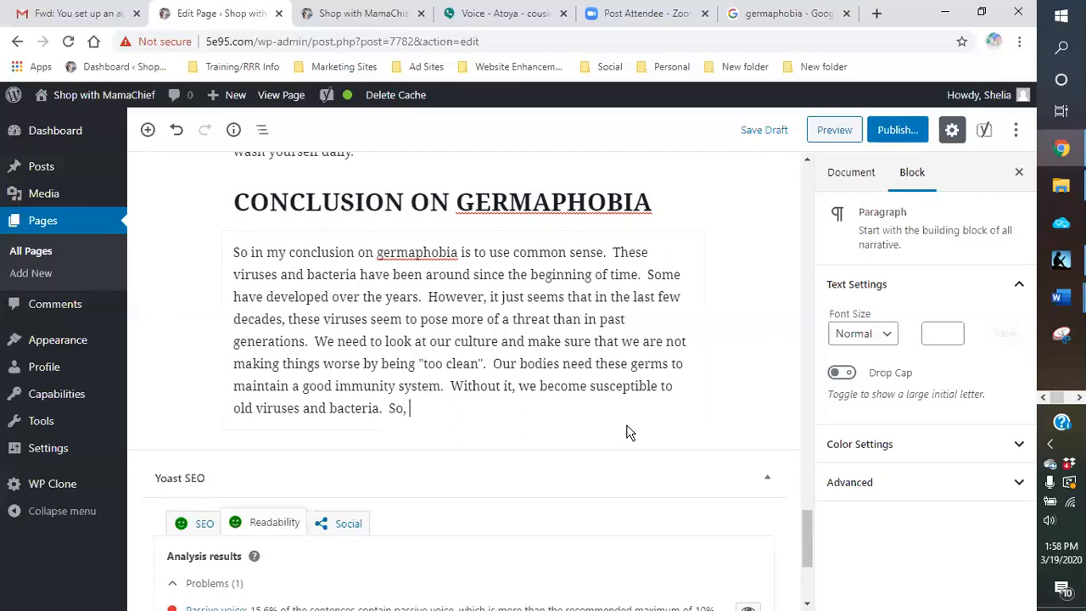
text(I challen)
key(BackSpace)
text(llenge you today to look at yourself and se)
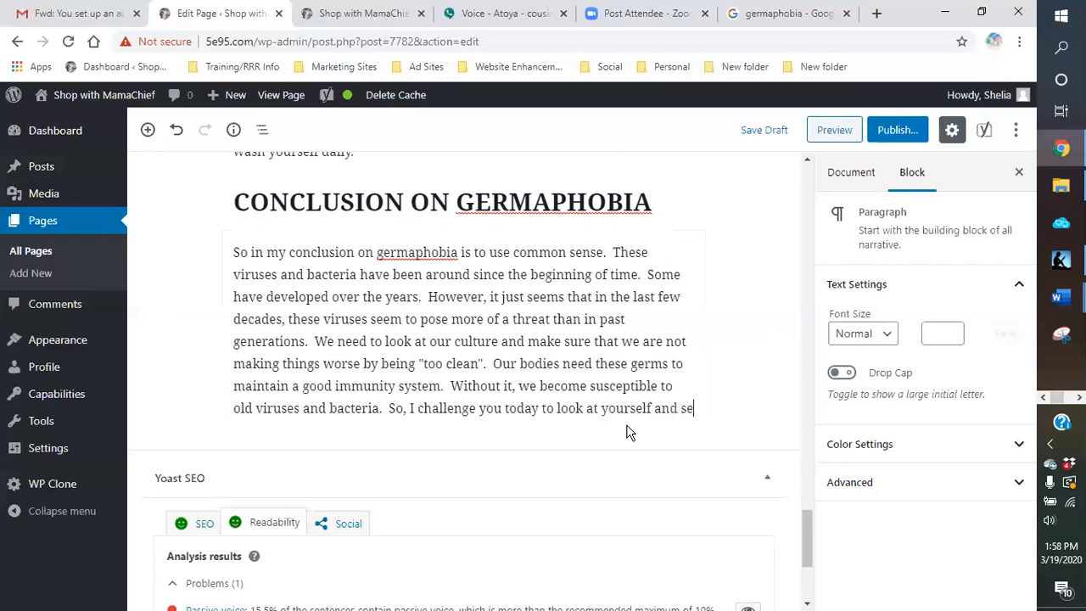
text(e)
text( if you)
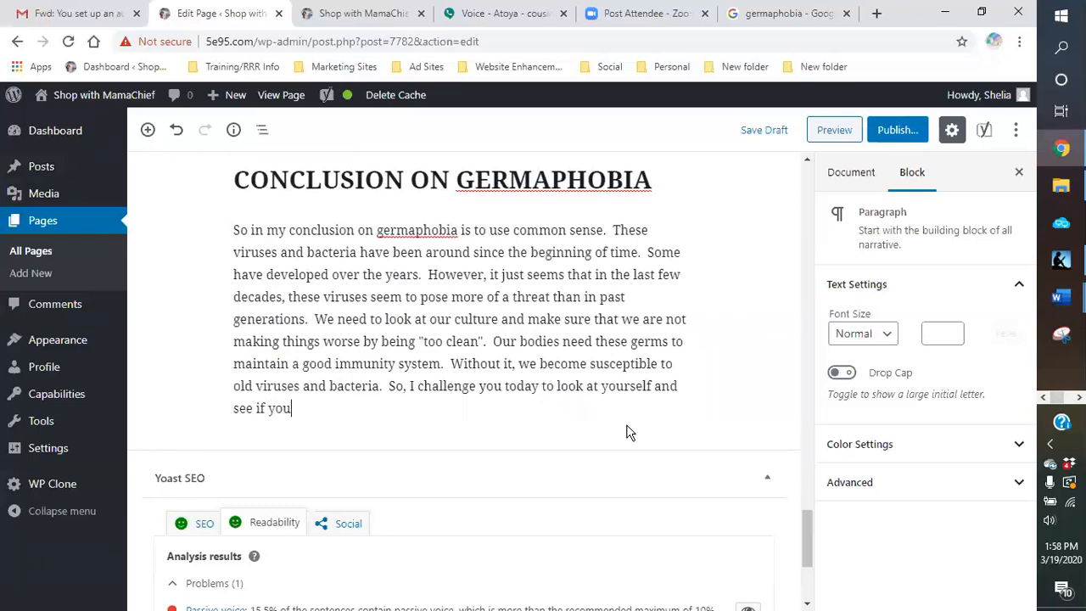
text( are doiong an)
Step: Continue the challenge sentence with "see if you are doing anything to help or hinder your own"
key(BackSpace)
key(BackSpace)
key(BackSpace)
key(BackSpace)
key(BackSpace)
key(BackSpace)
text(ng anything to help )
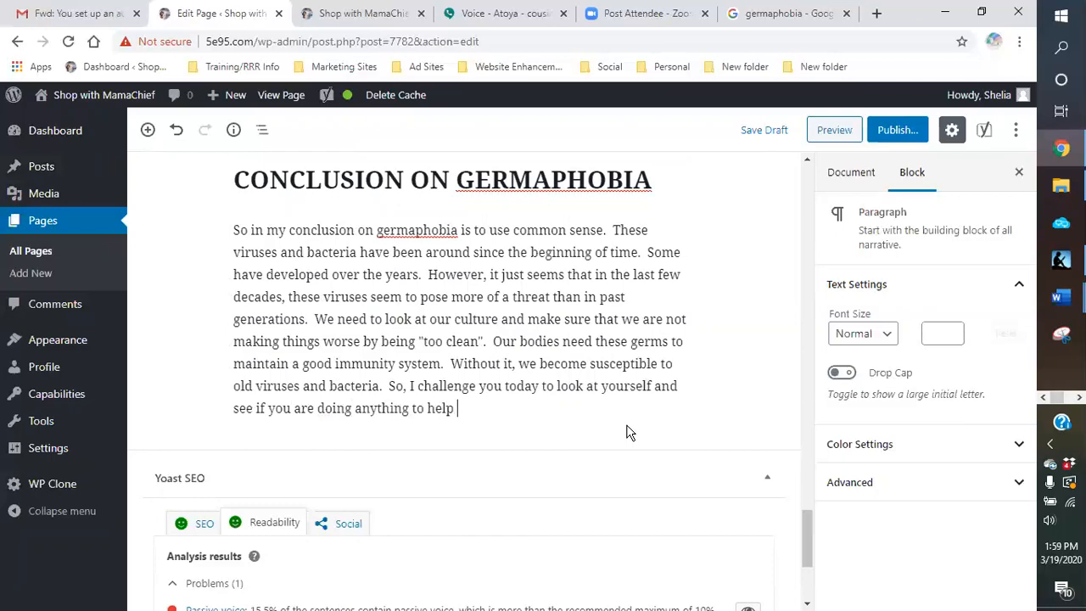
text(or hinder your)
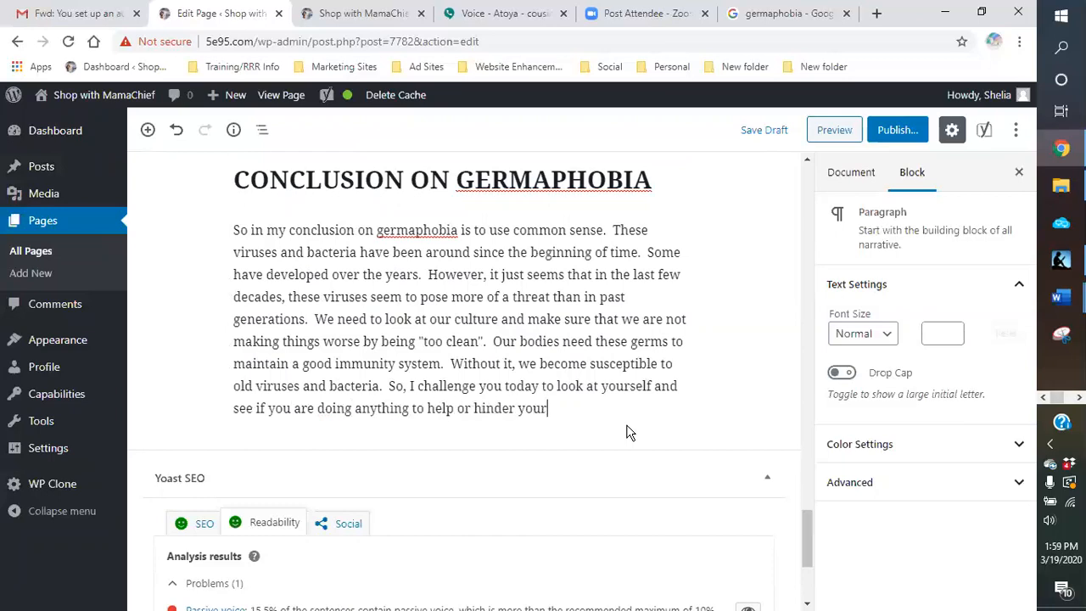
text( own body's imm)
text(une figh)
text(ting )
text(capil)
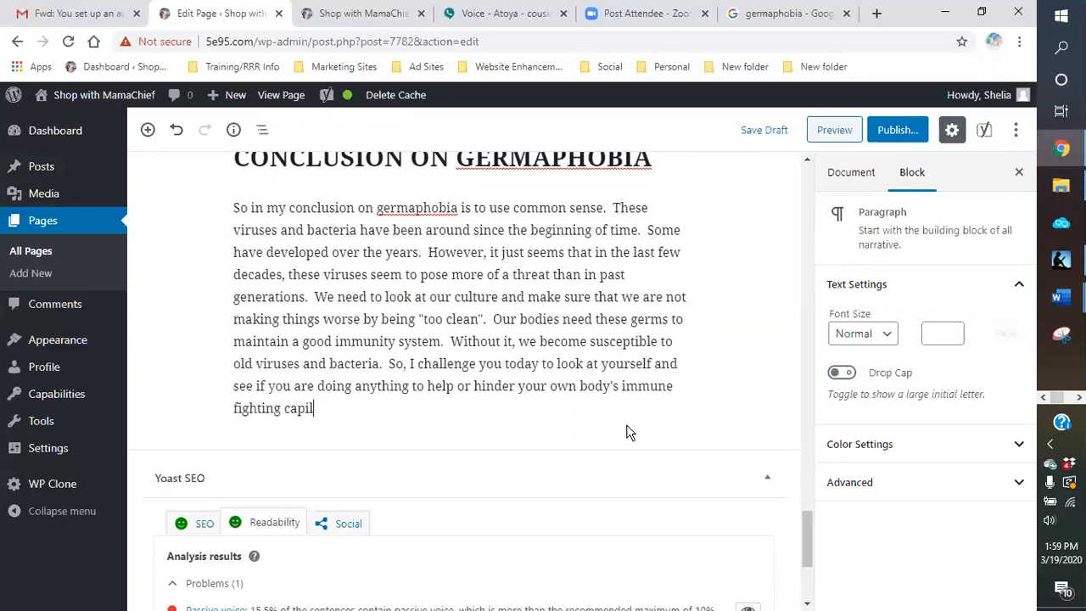
Step: Finish the challenge sentence with "body's immune fighting capabilities."
key(BackSpace)
key(BackSpace)
text(abilities.  Are you too clean?  )
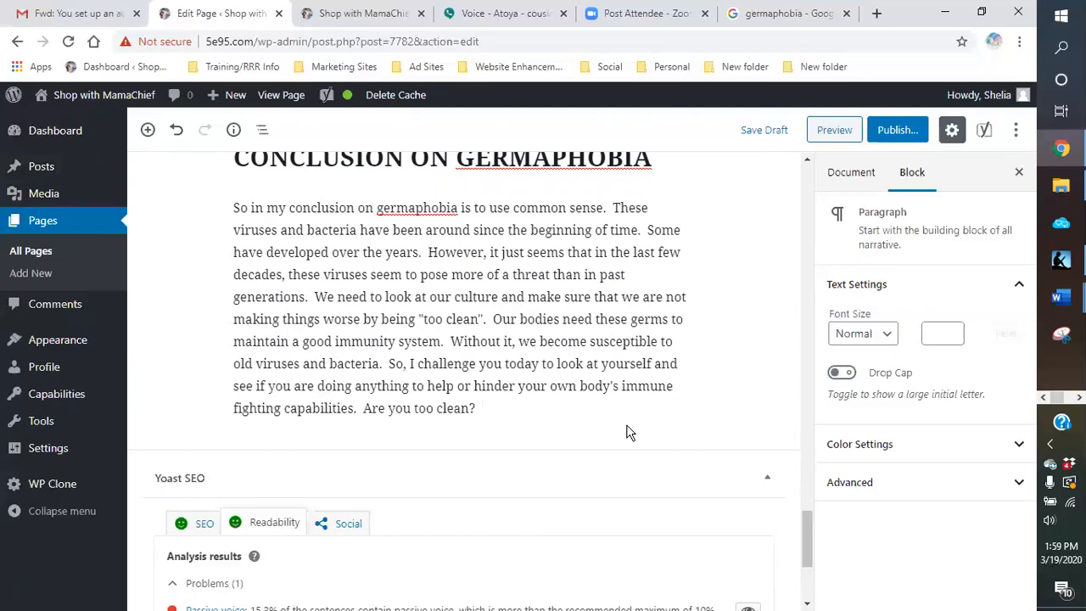
text(Have you become)
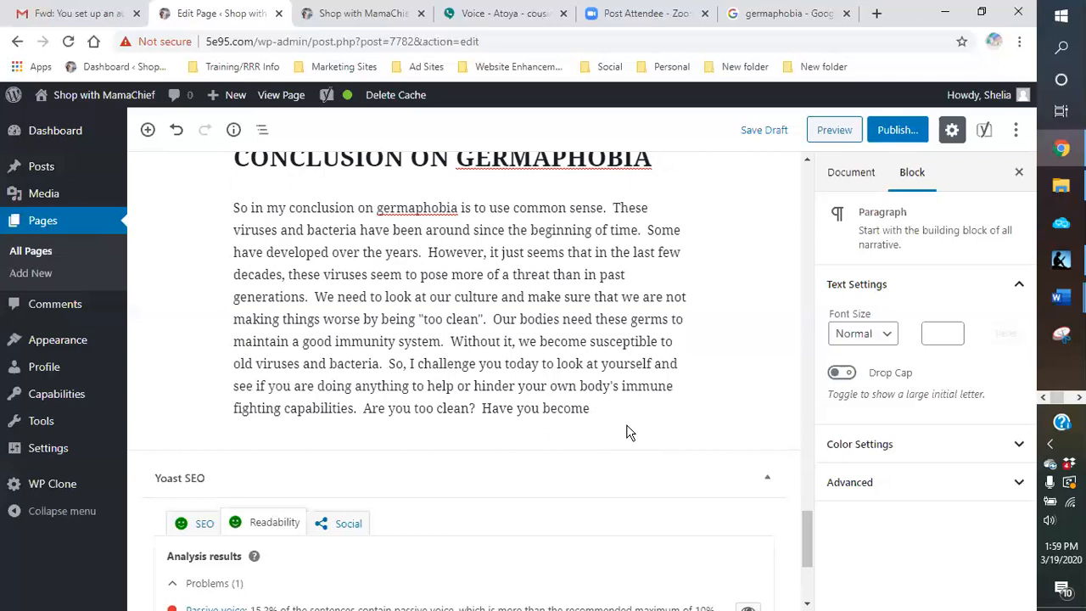
Step: Add the closing question "Have you become a germaphobe and developed germaphobia?" to the conclusion paragraph
text(a germapho)
text(be )
text(and dev)
text(elop)
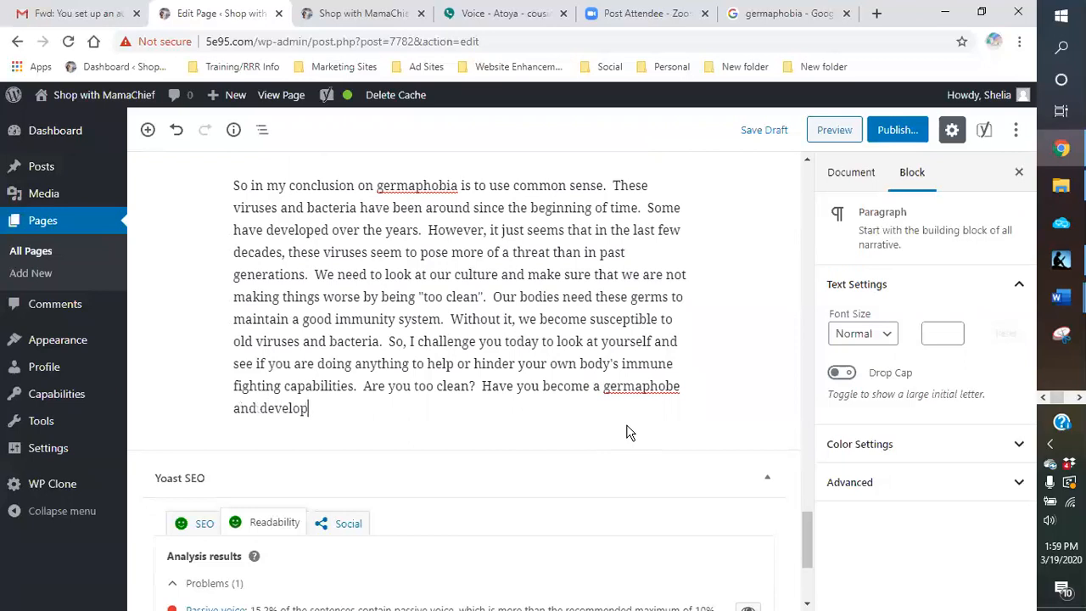
text(ed germaphobia?)
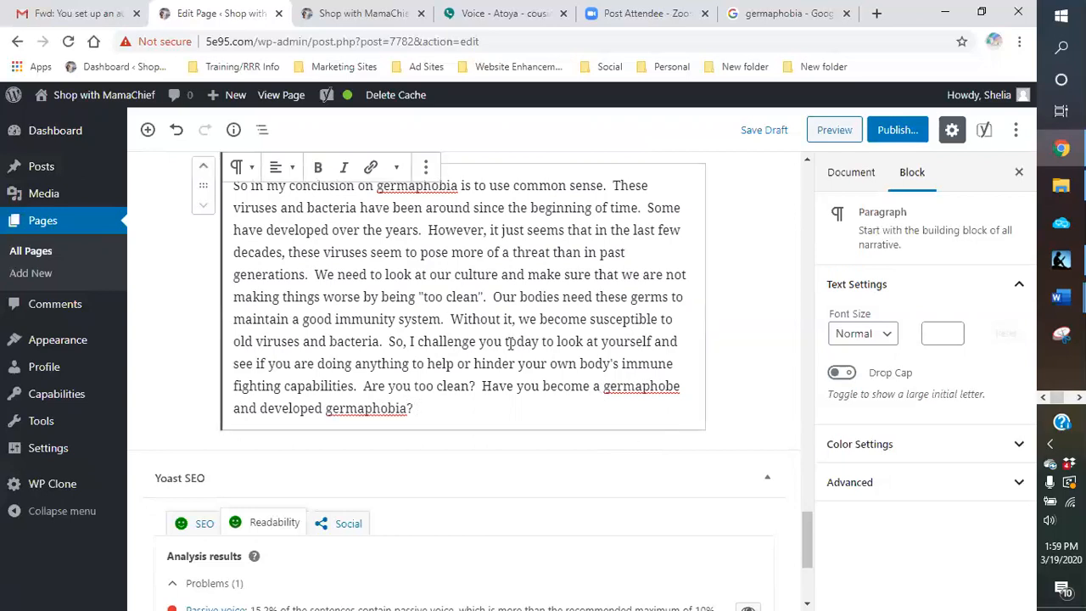
Step: Look over the finished conclusion paragraph and save the page draft
scroll(508, 339, up, 1)
scroll(492, 330, down, 4)
scroll(466, 288, up, 2)
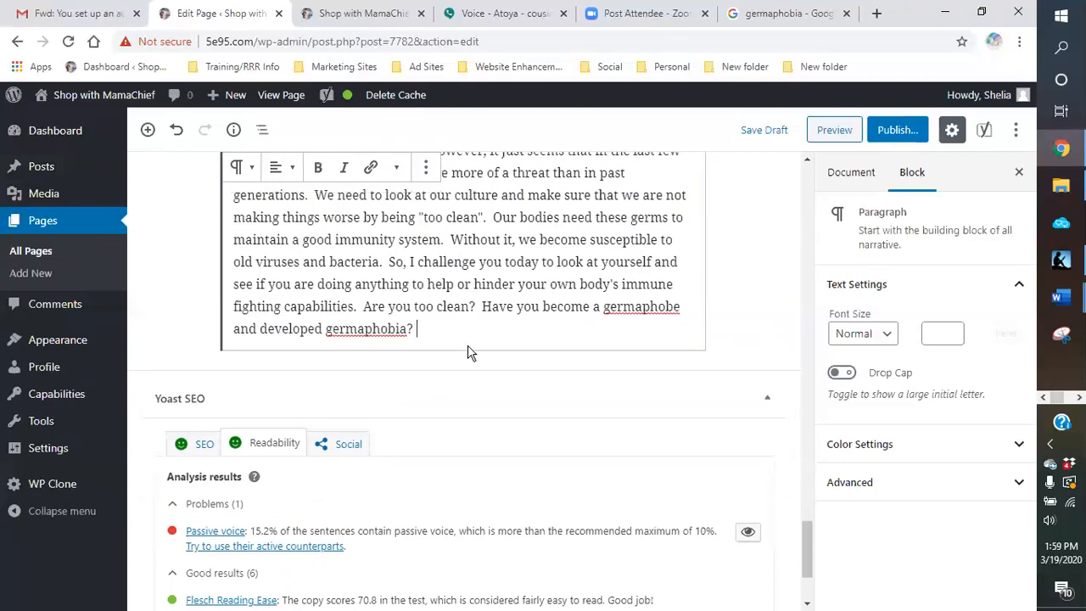
scroll(467, 351, up, 2)
click(775, 136)
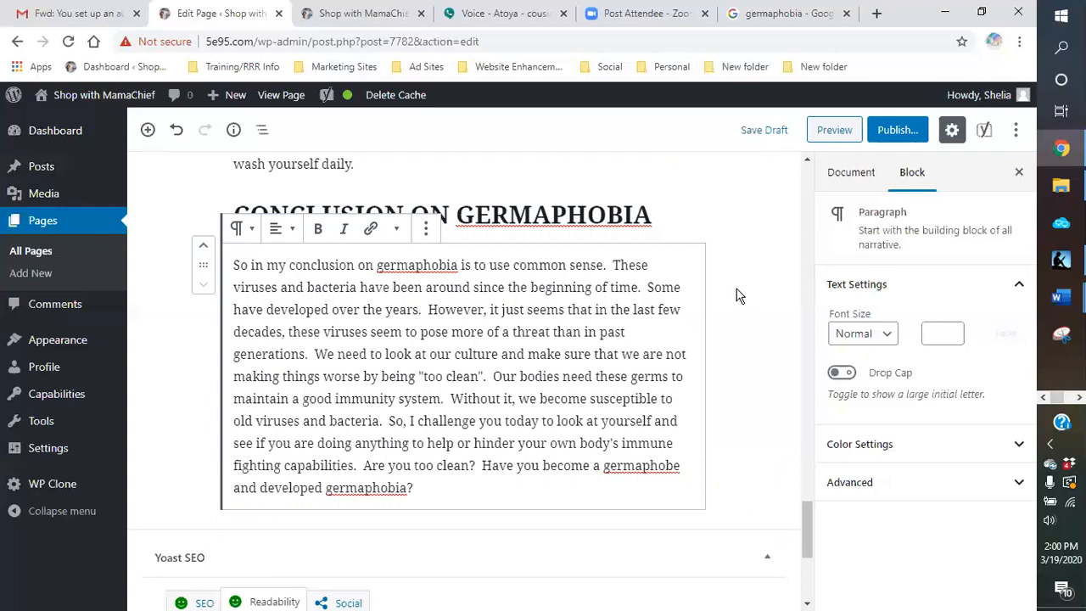
Step: Highlight the passive voice sentences in the text from the Yoast readability analysis
scroll(735, 294, down, 3)
scroll(631, 340, down, 1)
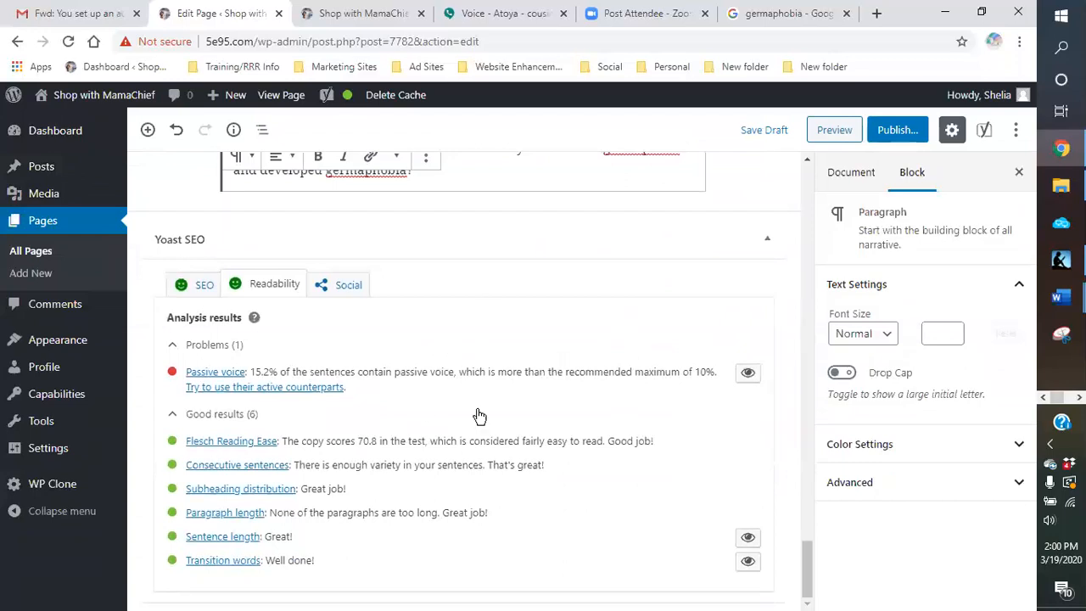
scroll(567, 339, up, 3)
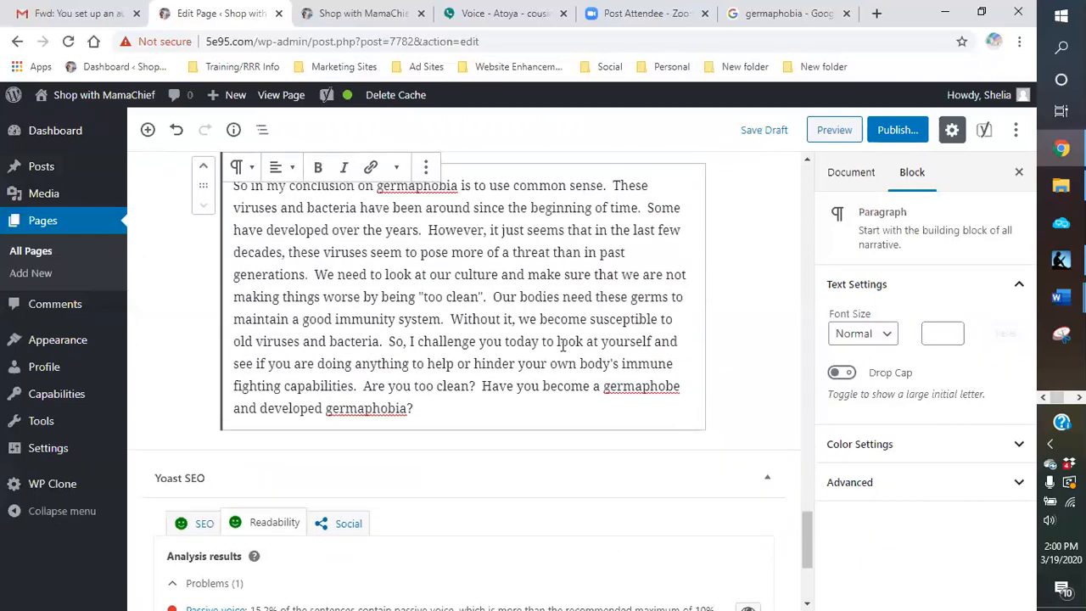
scroll(564, 341, down, 2)
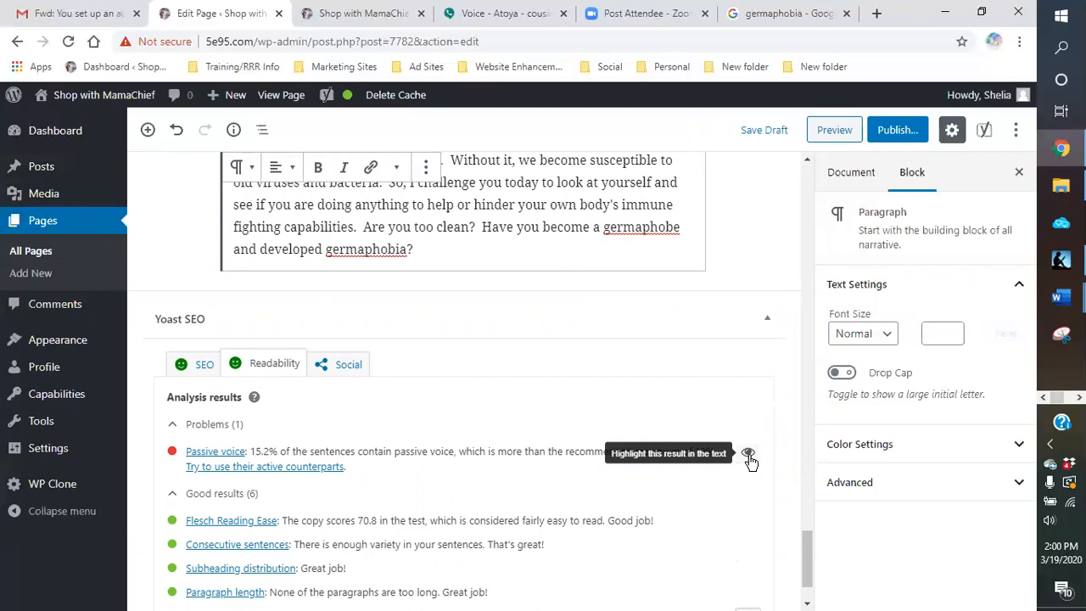
click(748, 455)
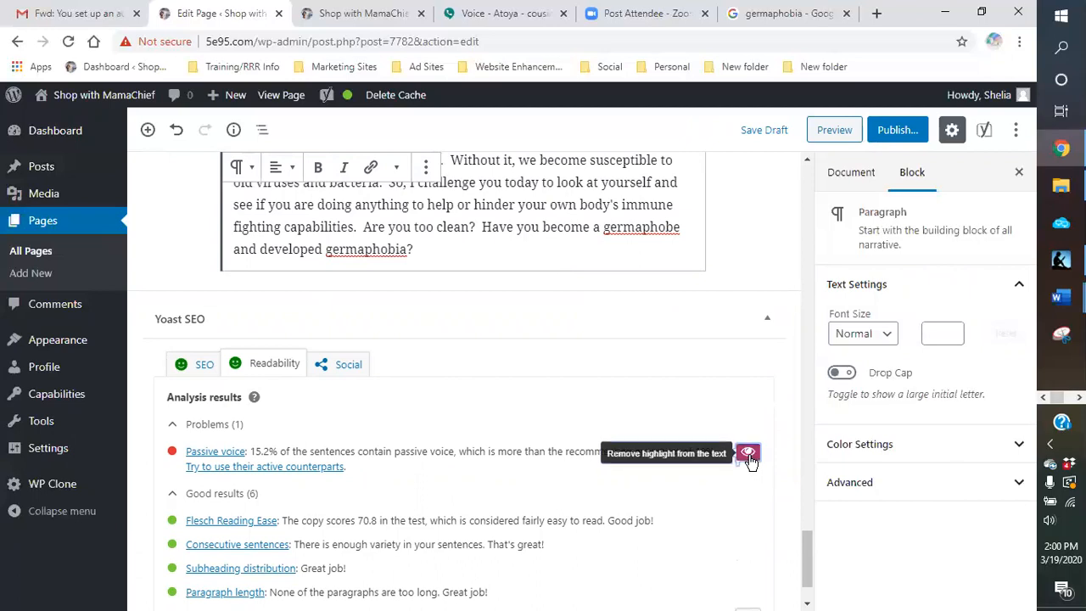
Step: Examine the highlighted passive voice sentences throughout the page
scroll(759, 312, up, 3)
scroll(761, 319, up, 10)
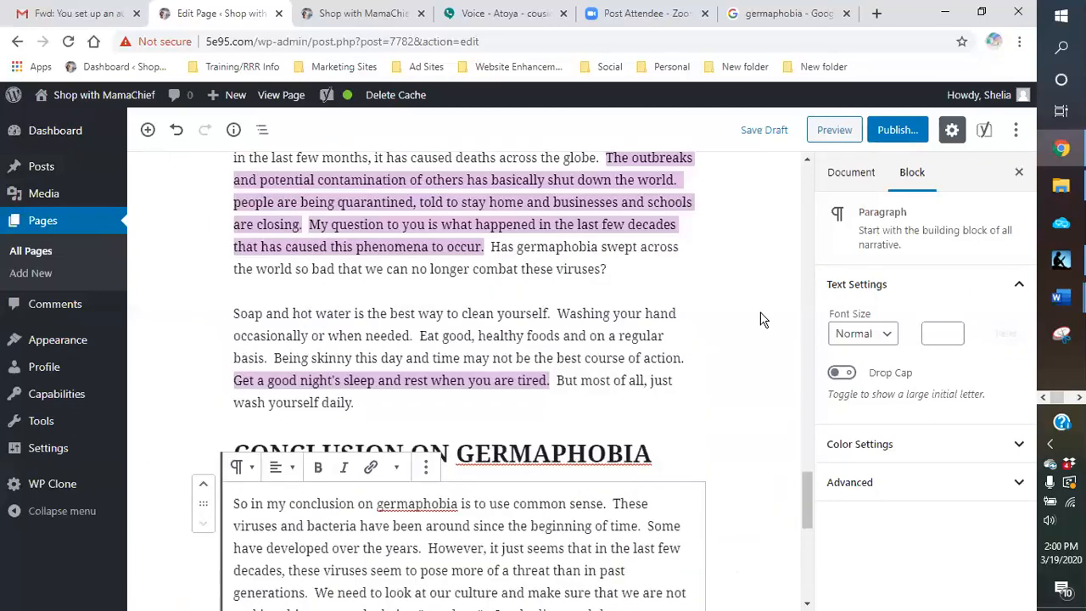
scroll(761, 319, up, 10)
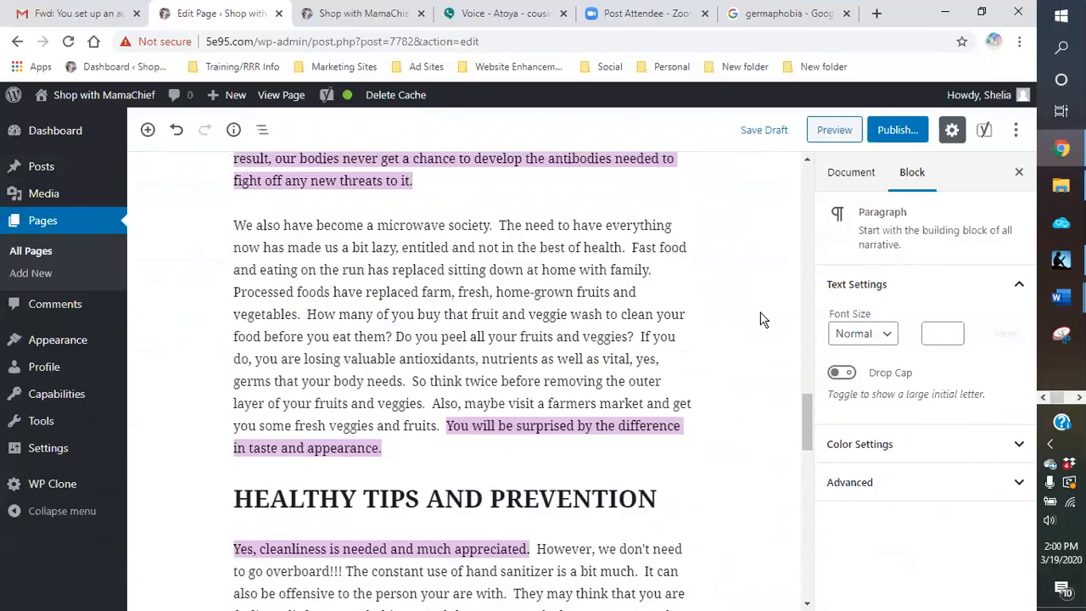
scroll(761, 319, up, 10)
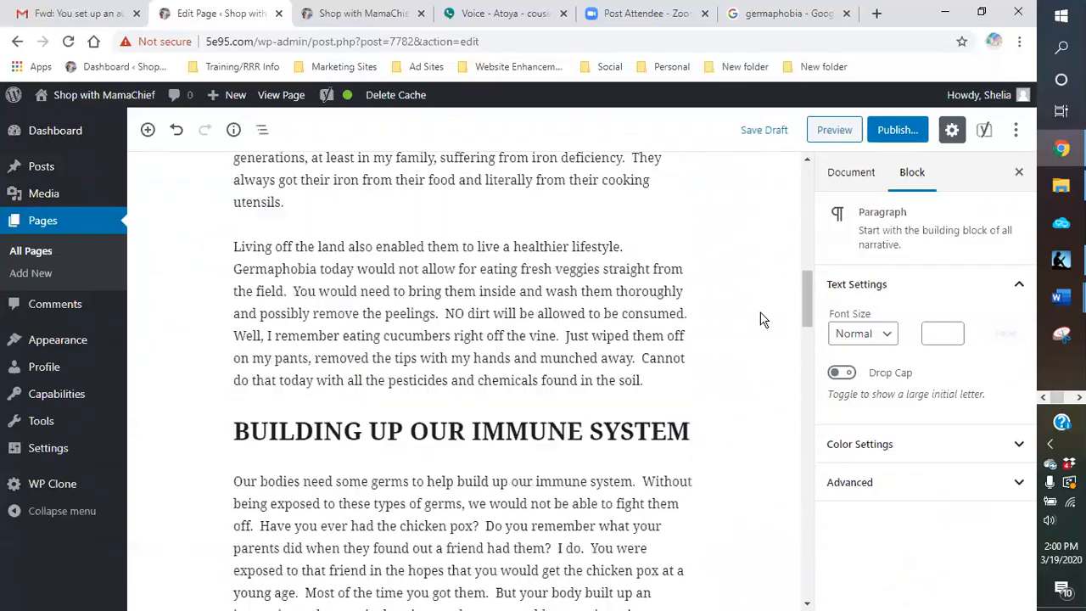
scroll(761, 319, up, 2)
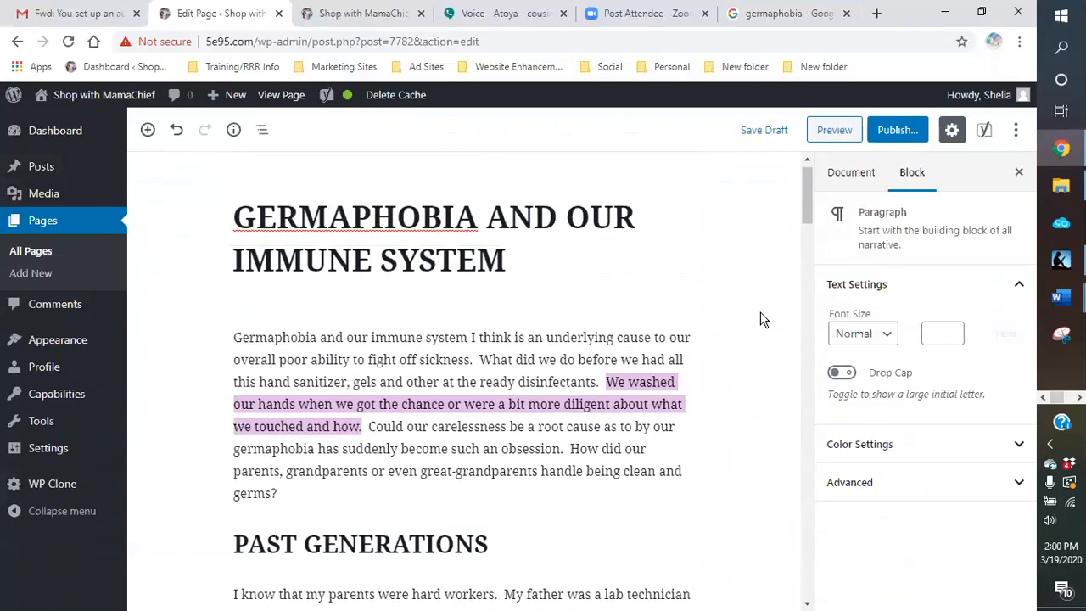
scroll(760, 319, down, 8)
scroll(760, 319, down, 15)
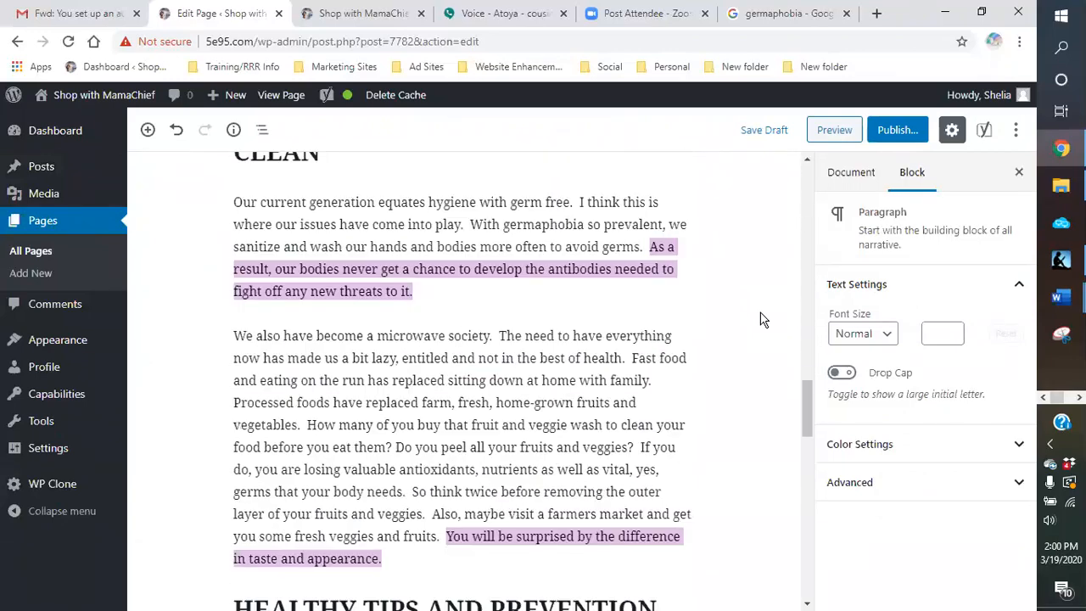
scroll(761, 319, down, 5)
scroll(761, 319, down, 7)
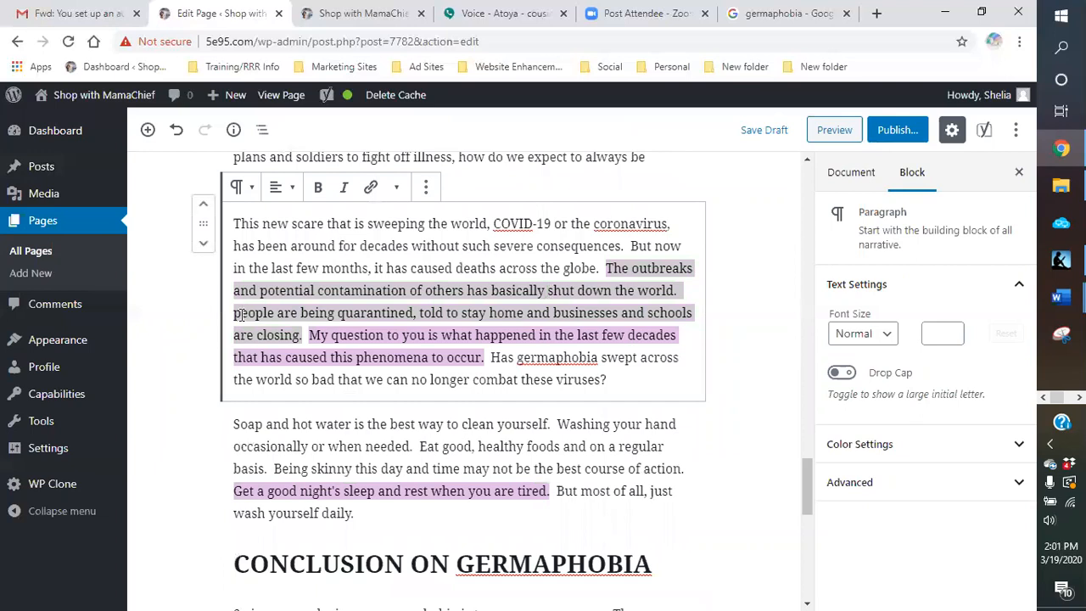
Step: In the COVID-19 paragraph, capitalize "People" and remove "being" before "quarantined"
key(BackSpace)
text(P)
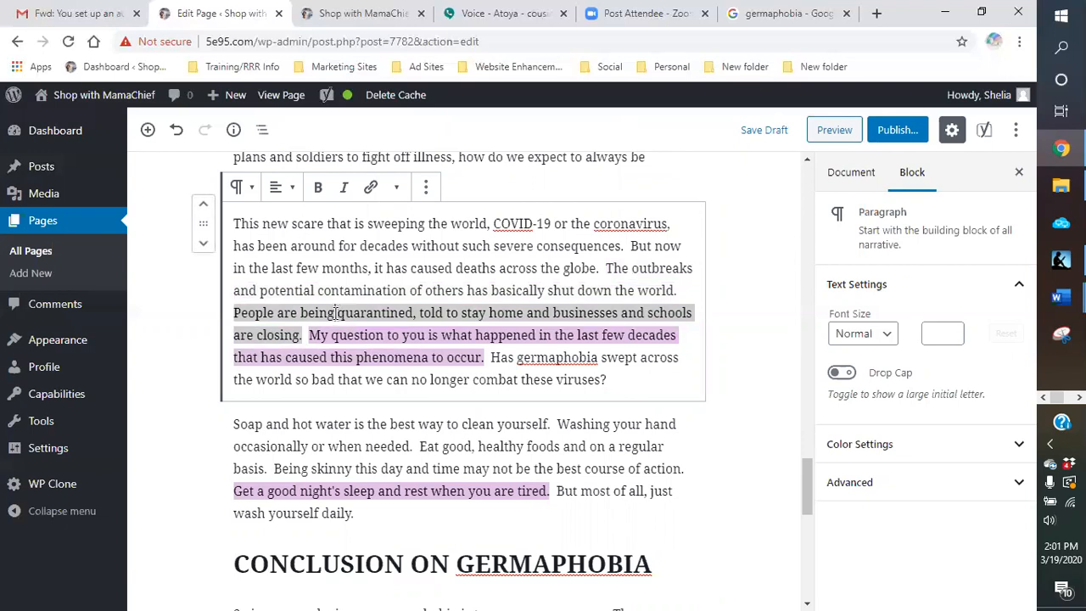
key(BackSpace)
key(BackSpace)
key(BackSpace)
key(BackSpace)
key(BackSpace)
key(BackSpace)
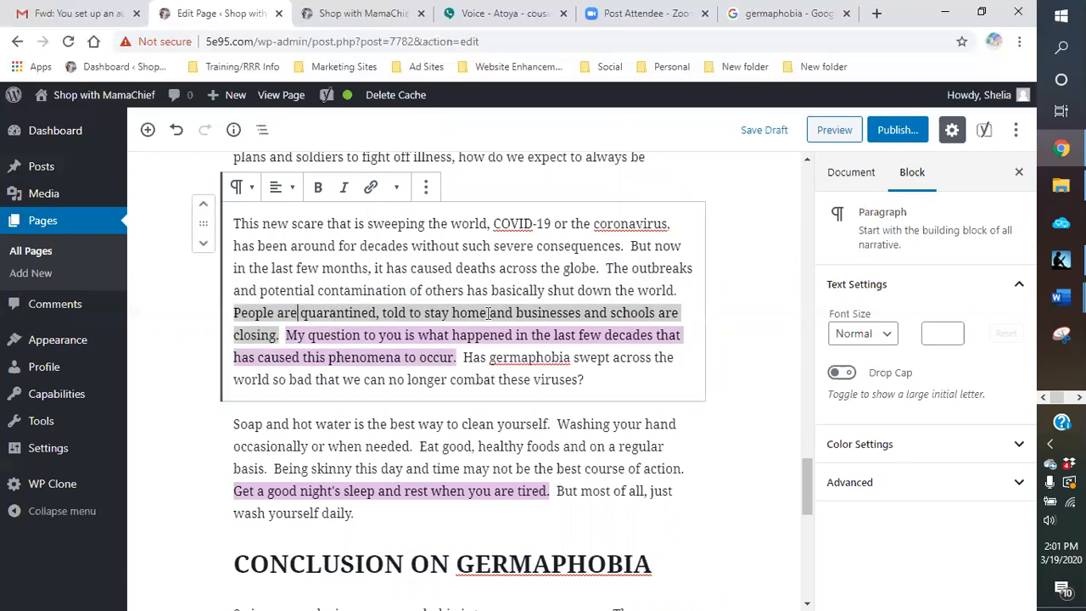
Step: Replace the comma after "quarantined" with "and" so the text reads "People are quarantined and told to stay home"
click(380, 313)
key(BackSpace)
text(and)
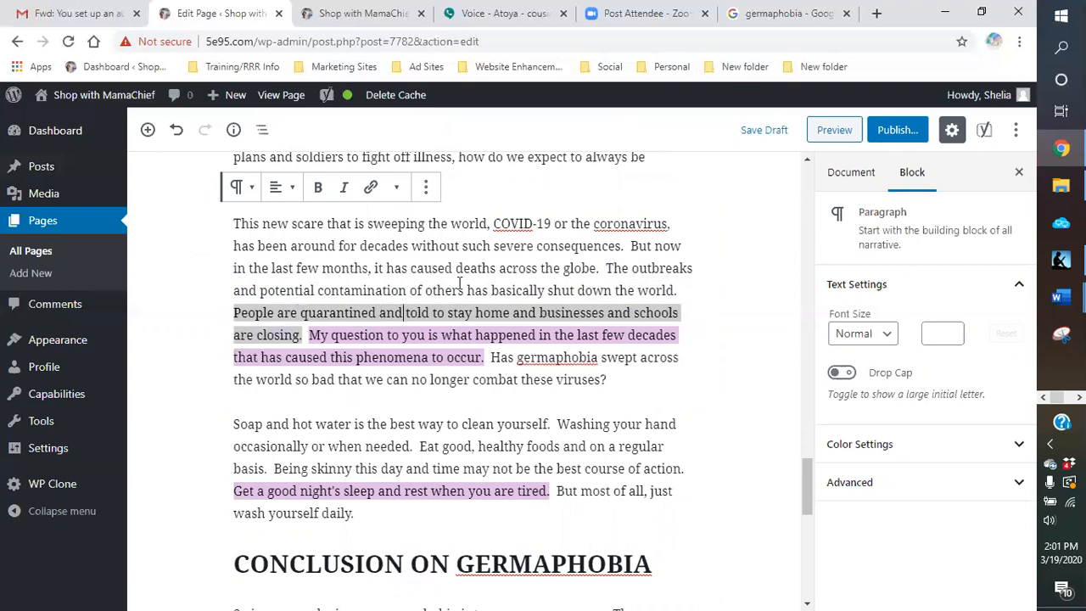
Step: End the sentence with a period after "stay home" and delete the "and" before "businesses"
click(512, 313)
text(.)
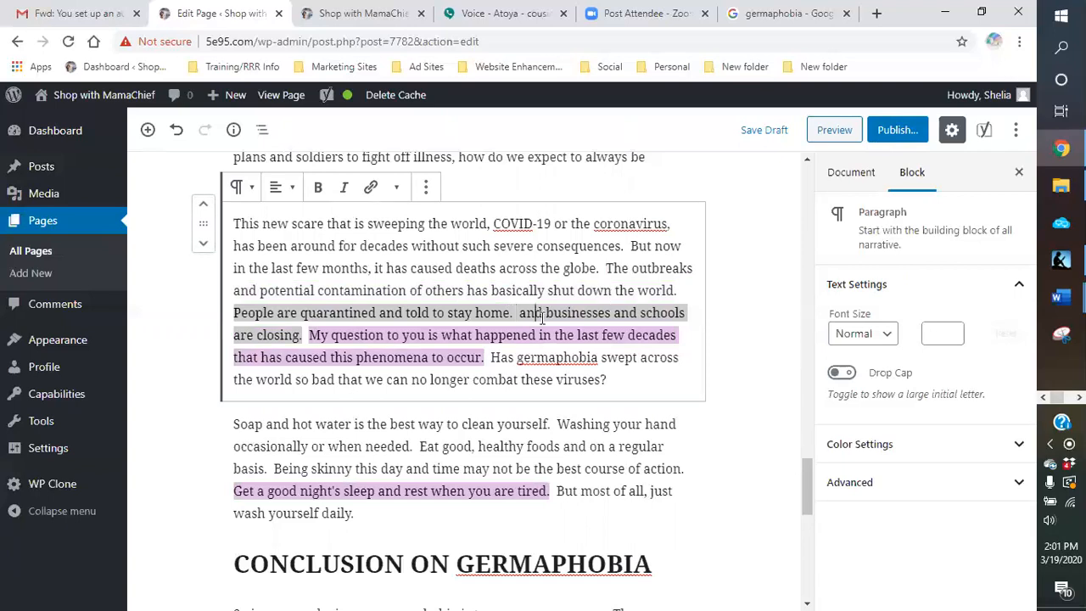
click(547, 312)
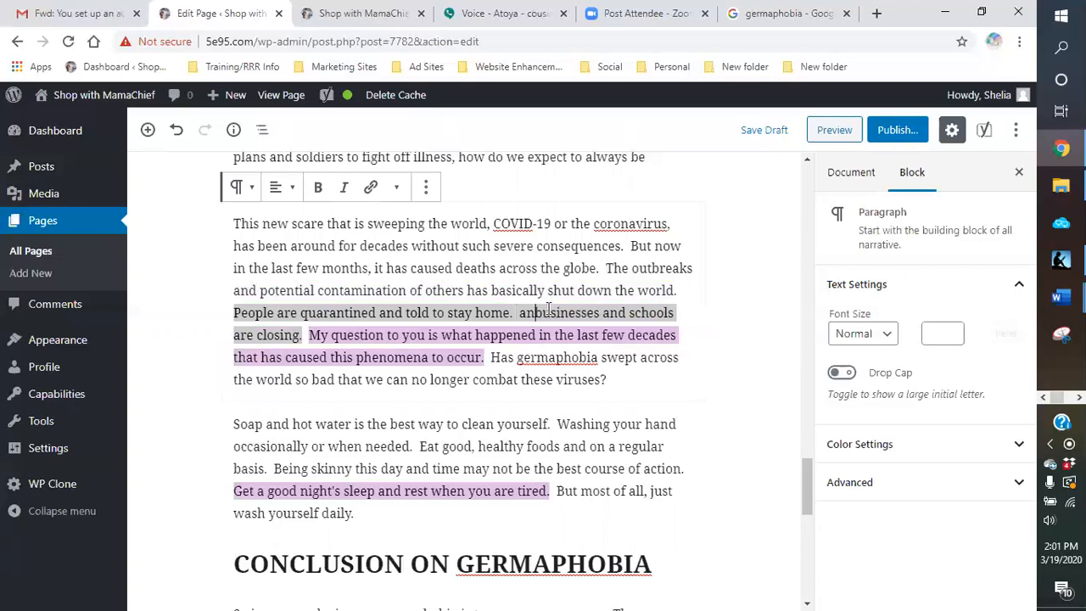
key(BackSpace)
key(BackSpace)
key(BackSpace)
key(BackSpace)
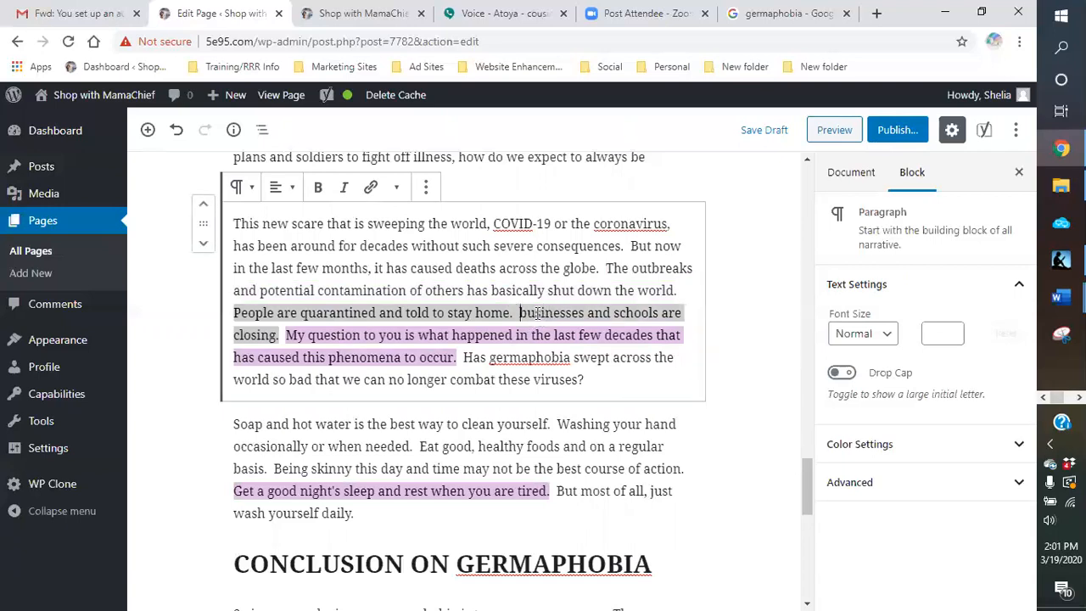
Step: Capitalize "Businesses" and change "closing" to "closed" so the sentence reads "Businesses and schools are closed."
key(Delete)
text(B)
key(BackSpace)
text(B)
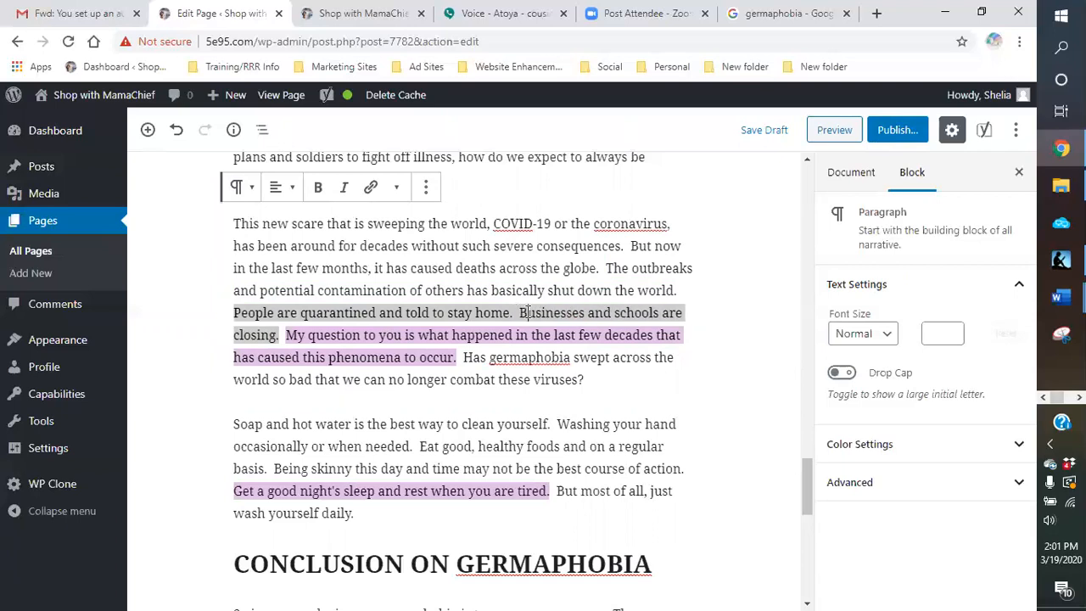
click(276, 336)
key(BackSpace)
key(BackSpace)
key(BackSpace)
text(ed.)
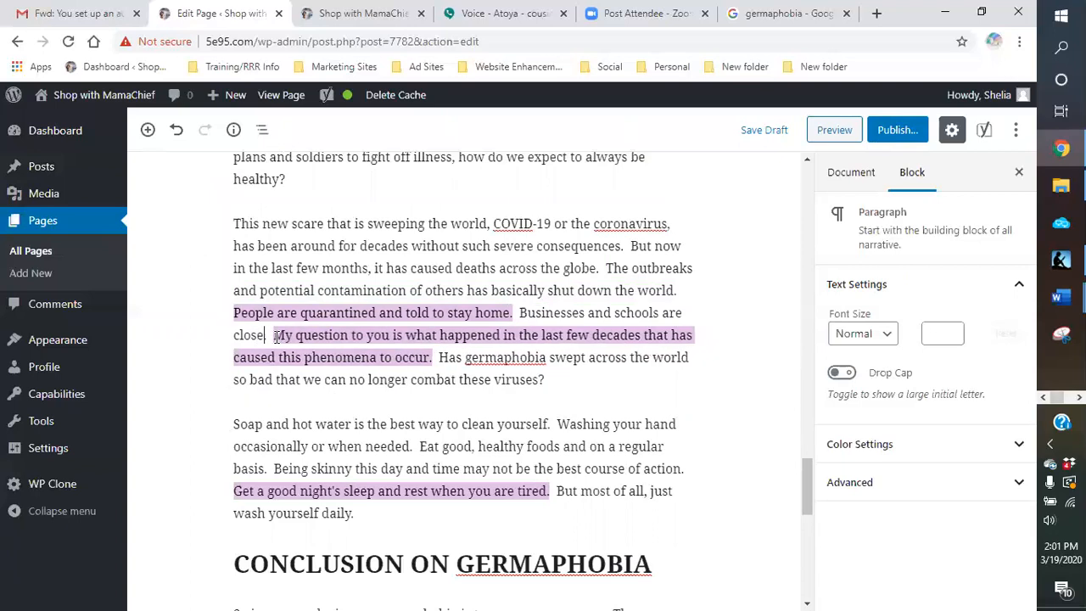
click(464, 360)
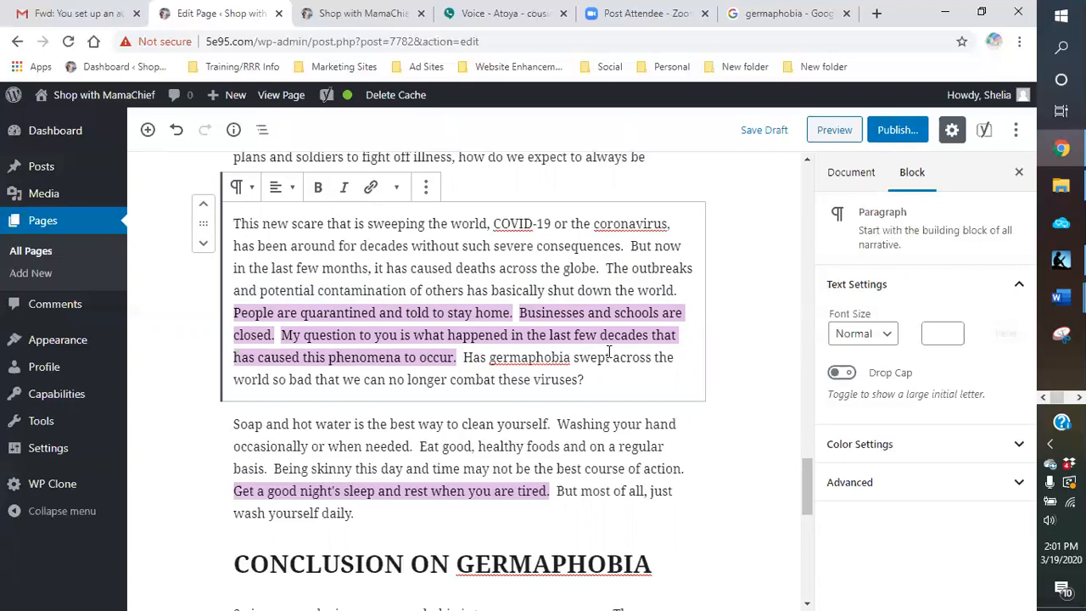
Step: Reword the sentence about businesses and schools to read "There are businesses and schools closings."
click(520, 312)
text(There are)
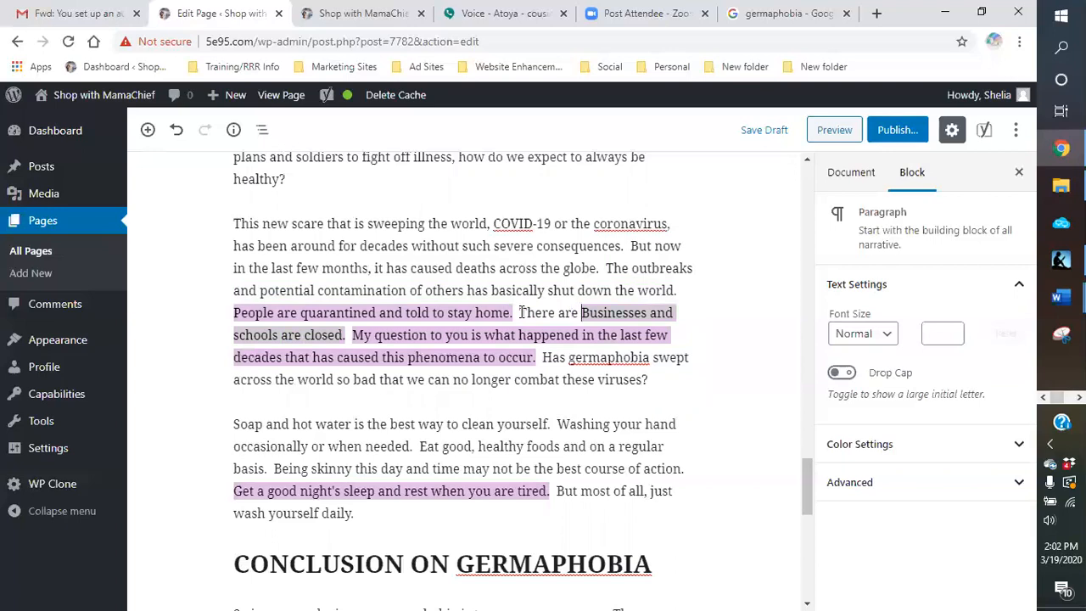
key(Right)
key(BackSpace)
text(b)
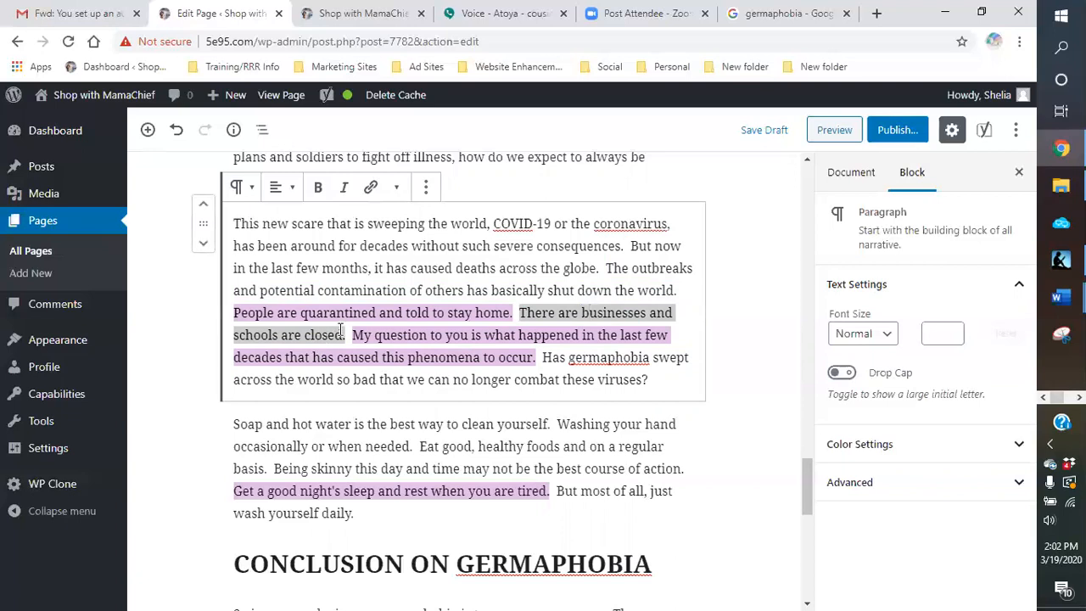
key(BackSpace)
key(BackSpace)
key(BackSpace)
key(BackSpace)
key(BackSpace)
key(BackSpace)
key(BackSpace)
key(BackSpace)
key(BackSpace)
key(BackSpace)
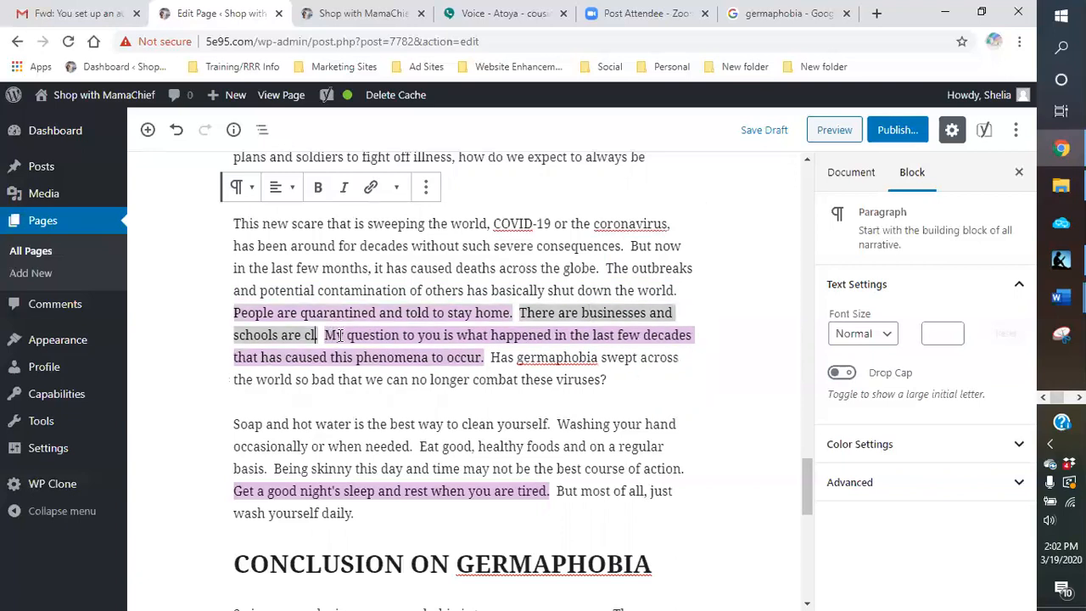
text(slo)
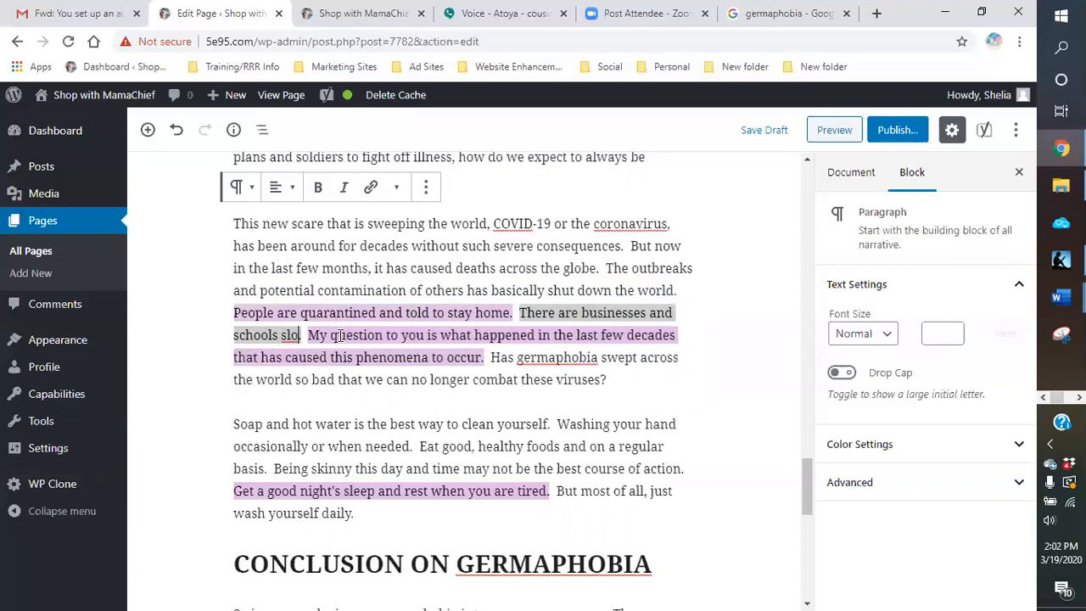
key(BackSpace)
text(closings.)
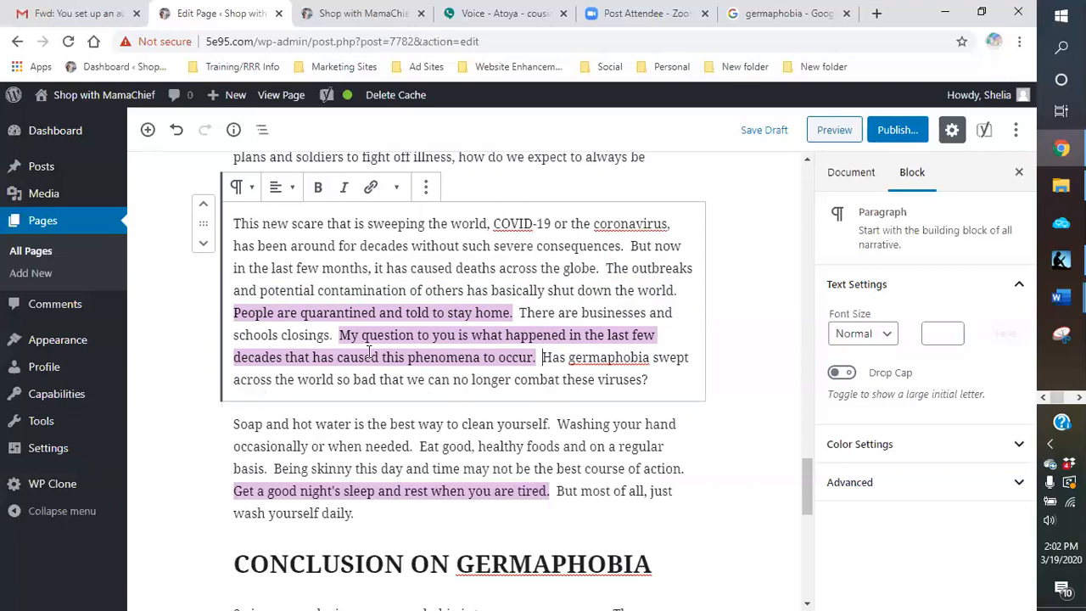
Step: Replace "that has caused" with "to cause" in the "My question to you" sentence
drag(379, 356, 294, 362)
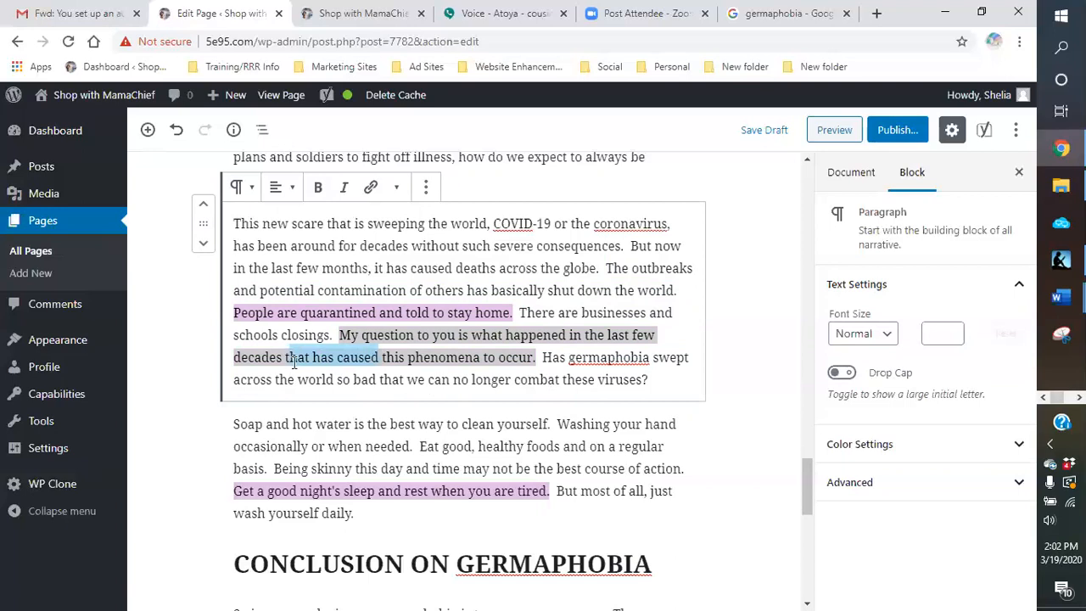
key(BackSpace)
text(to cause)
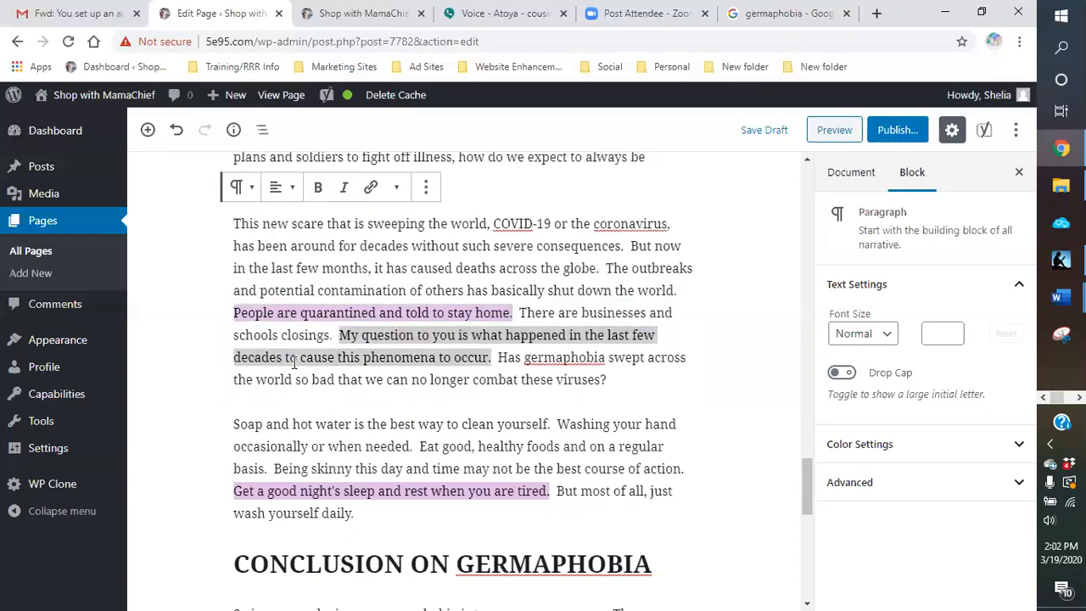
click(399, 378)
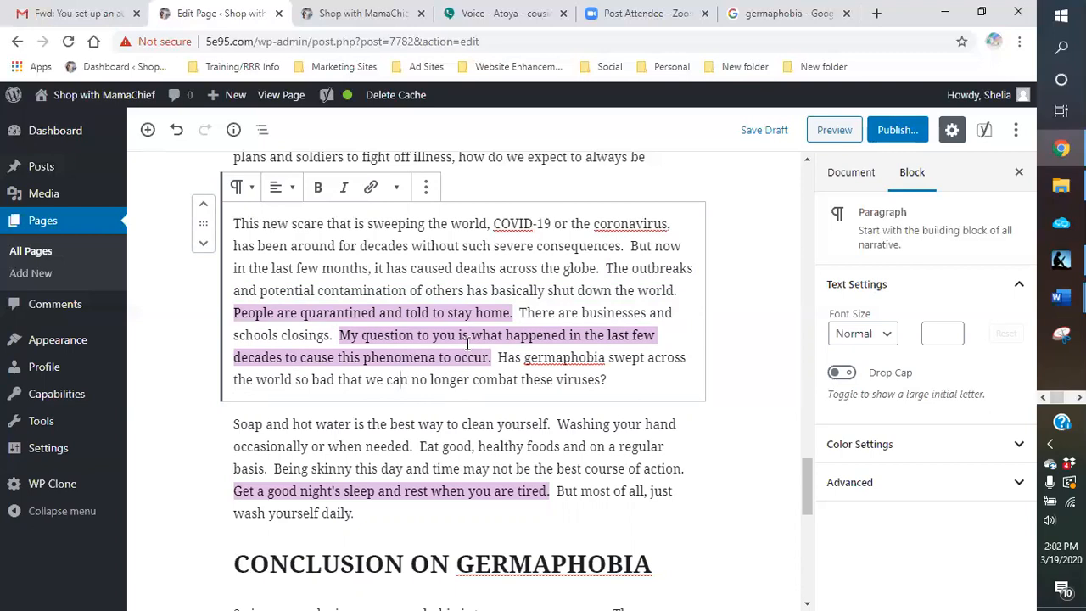
Step: Insert "has" before "happened" in the "My question to you" sentence and save the draft
click(506, 336)
text(has)
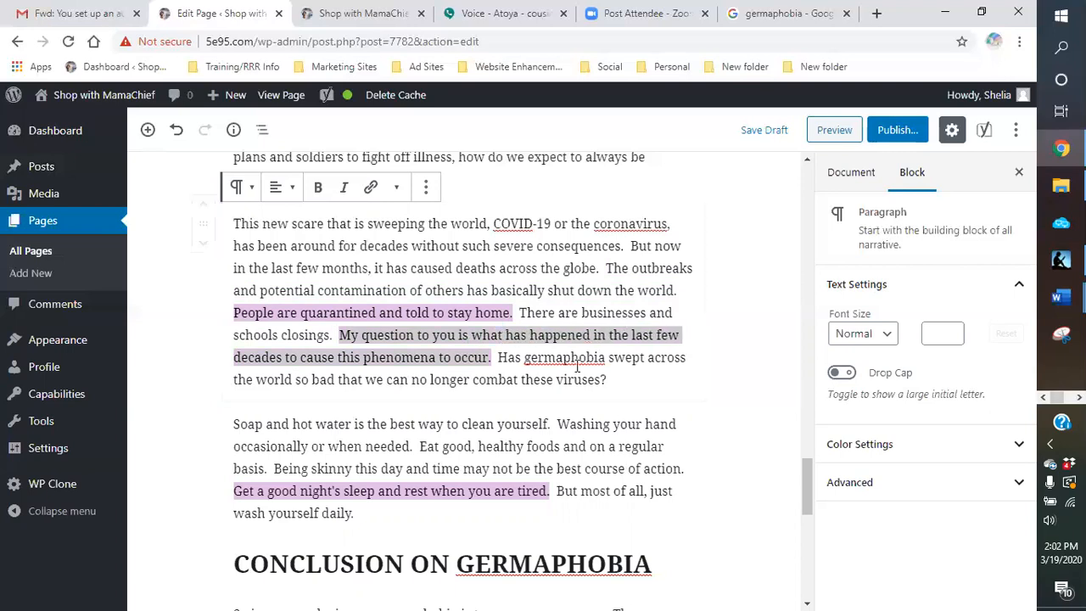
click(616, 378)
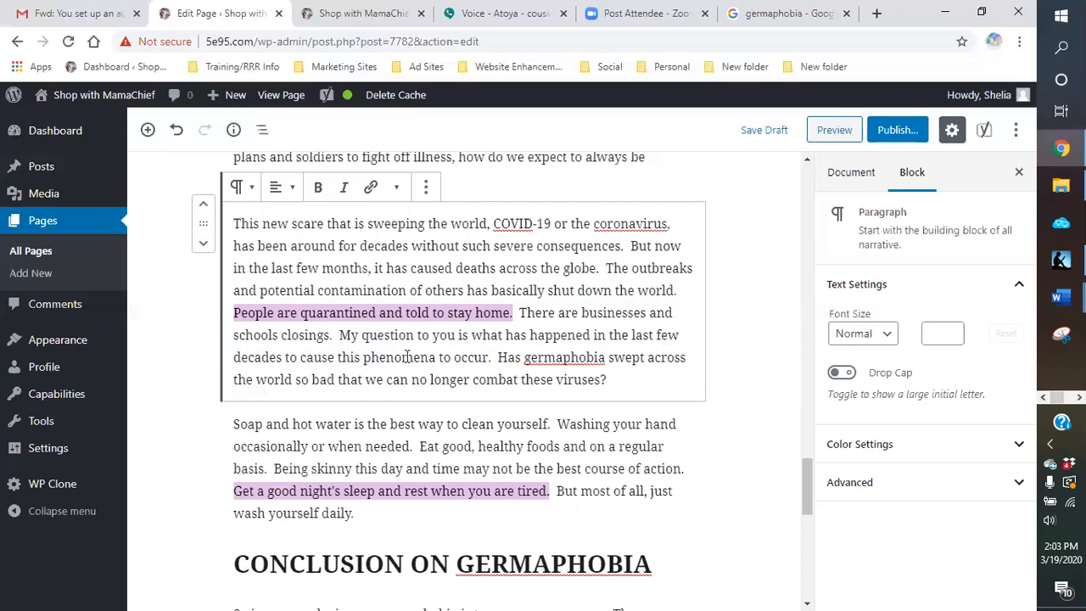
click(762, 132)
Step: In the opening paragraph, end the hand-washing sentence after "chance" and replace "or" with "Maybe we" to start a new sentence
scroll(701, 388, down, 8)
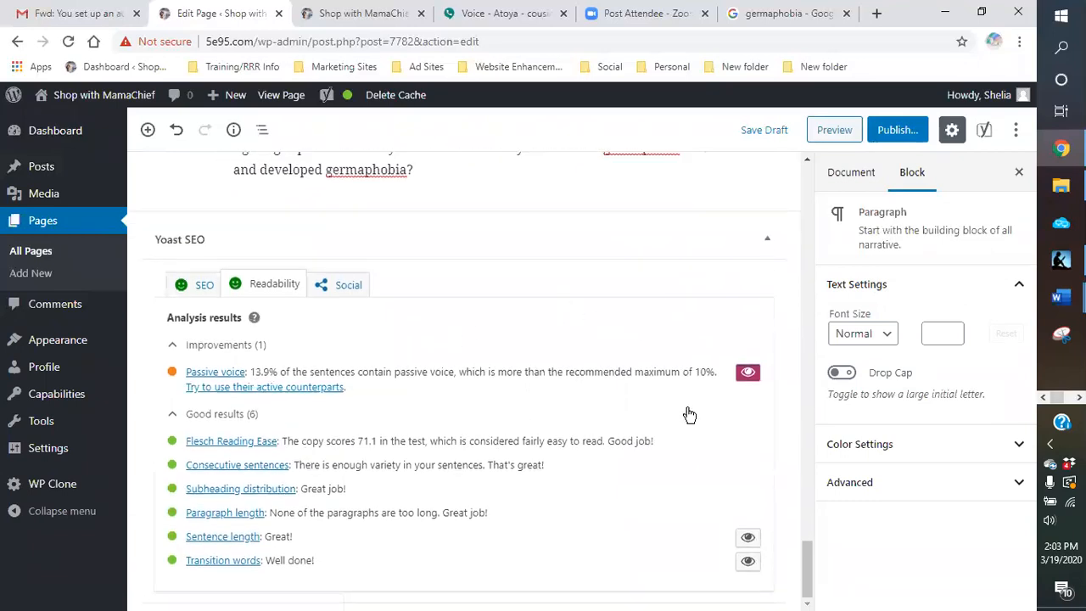
scroll(684, 395, up, 7)
scroll(736, 390, up, 8)
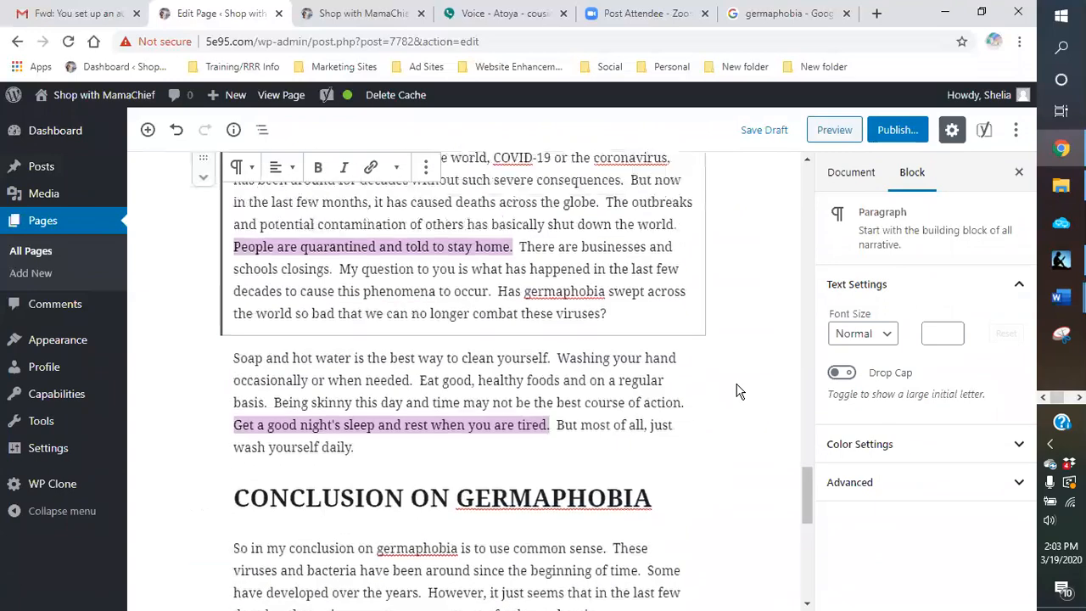
scroll(736, 390, up, 10)
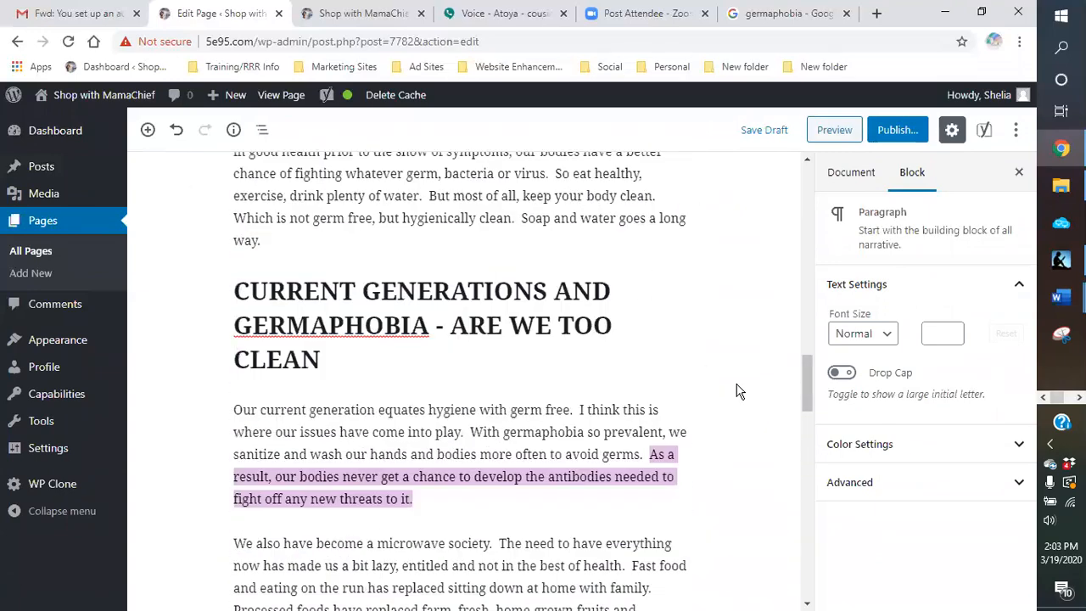
scroll(736, 390, up, 9)
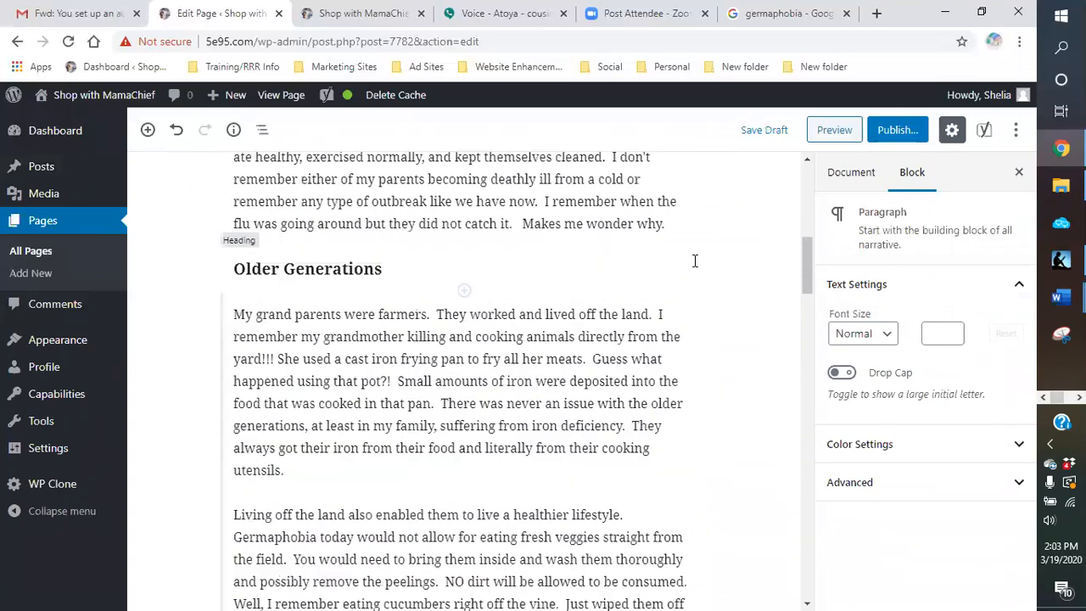
scroll(667, 256, up, 2)
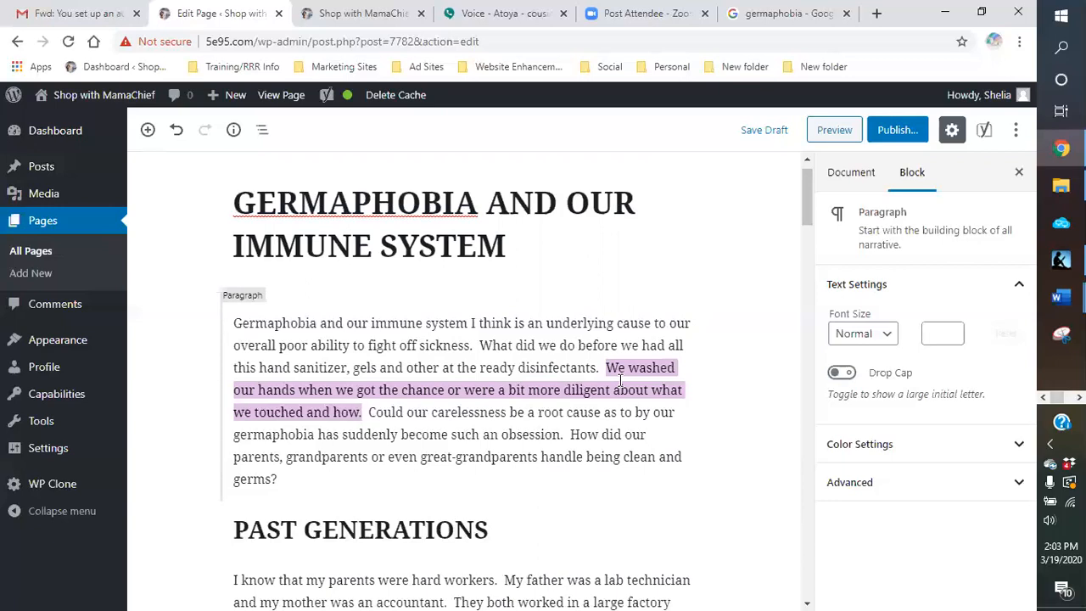
click(443, 390)
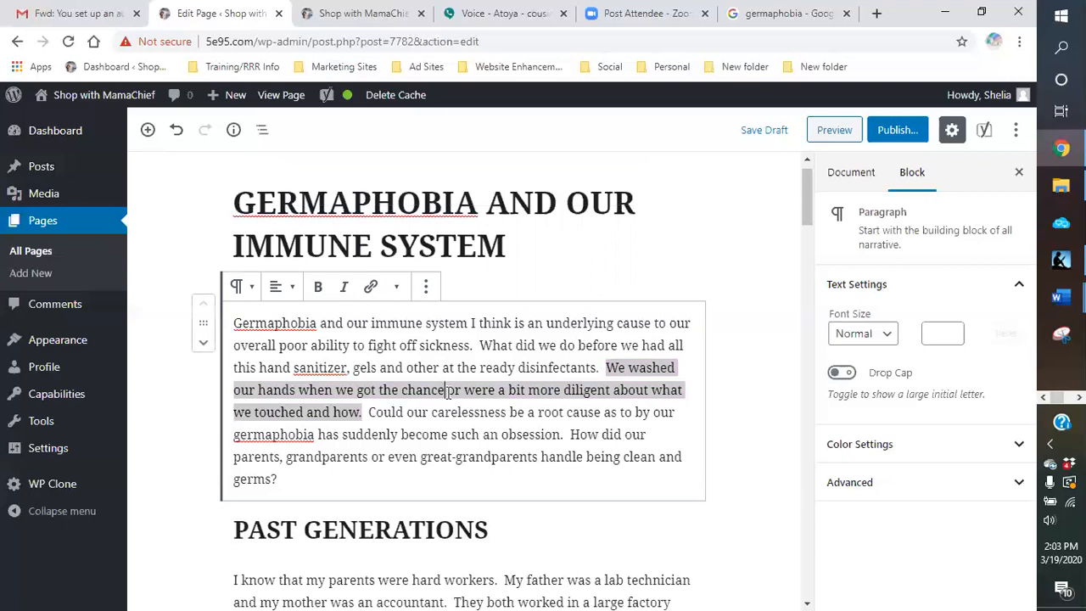
text(;)
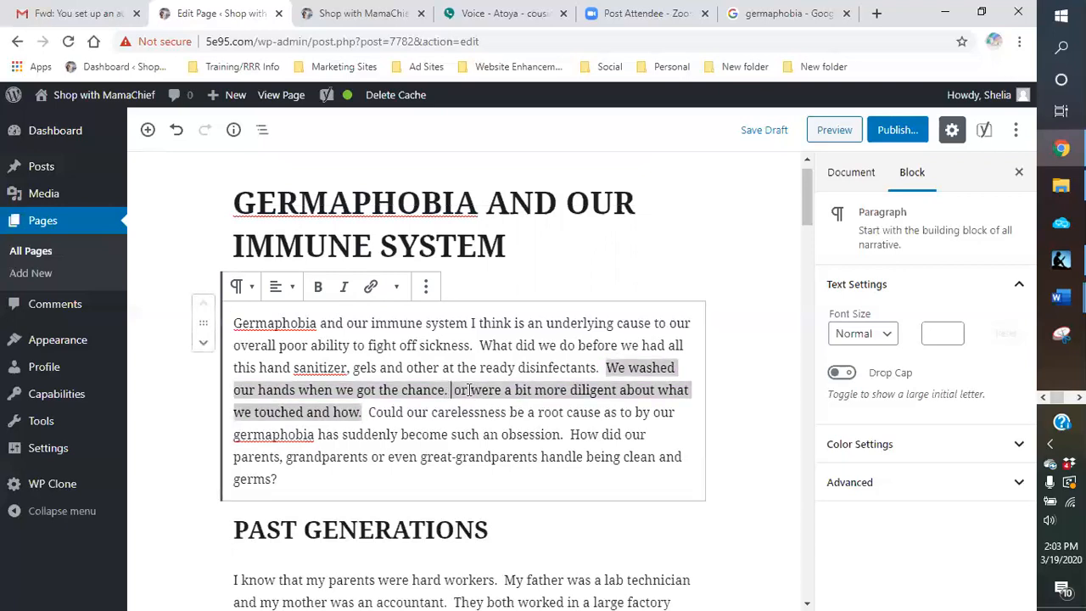
key(Delete)
key(Delete)
key(Delete)
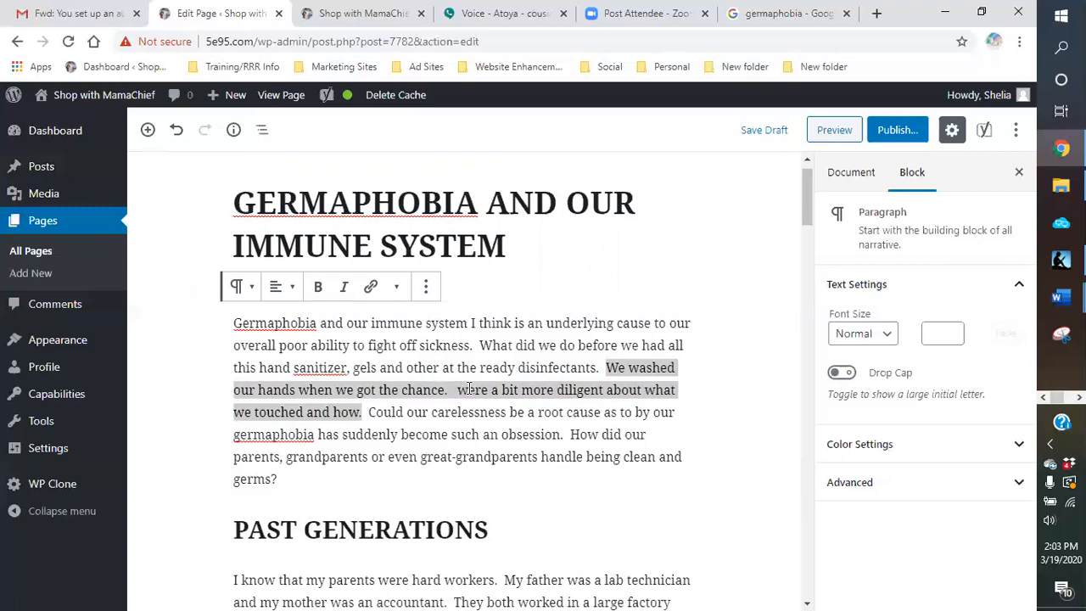
text(Maybe)
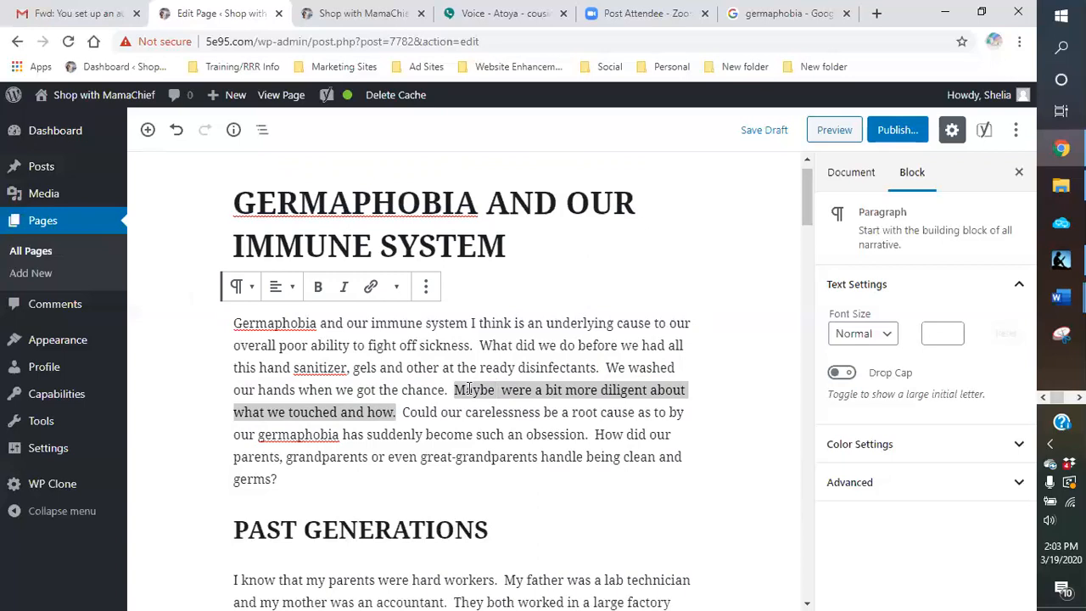
text(we)
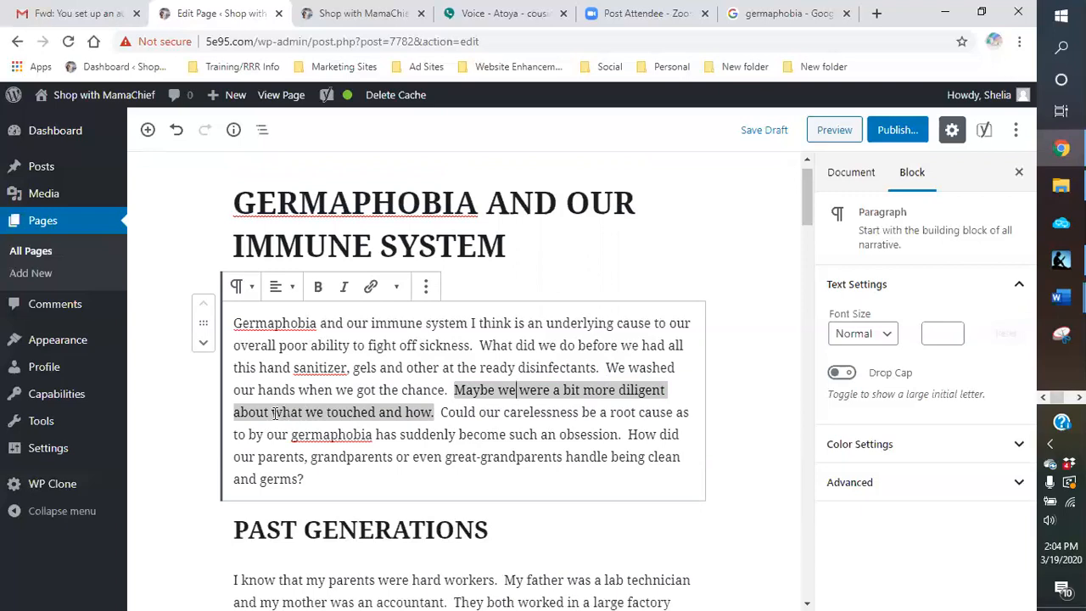
Step: Replace "what we touched and how" with "touching things" in the opening paragraph and save the draft
drag(274, 413, 431, 411)
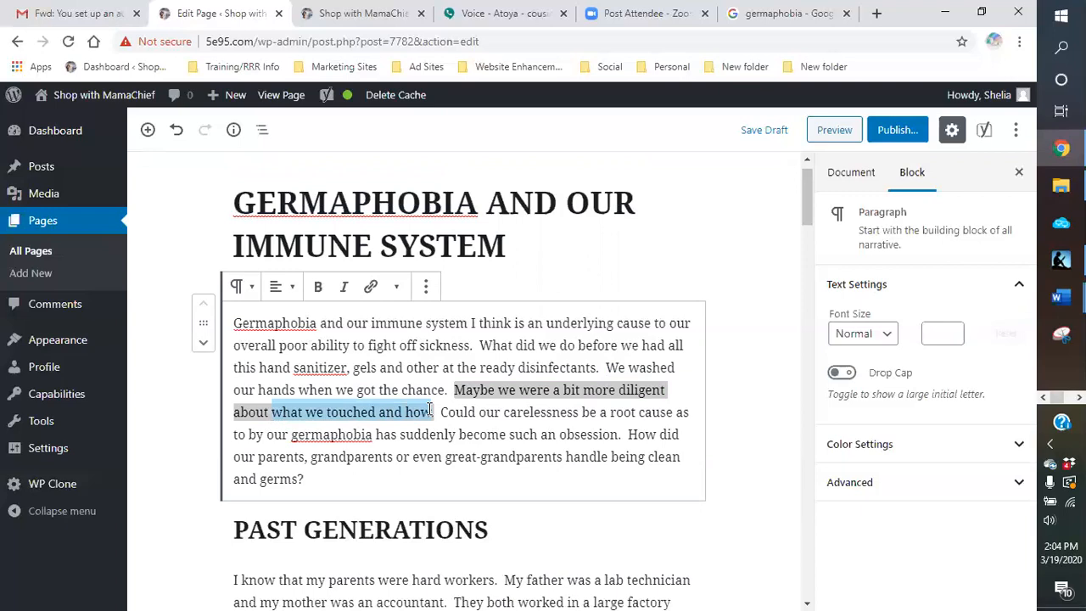
key(BackSpace)
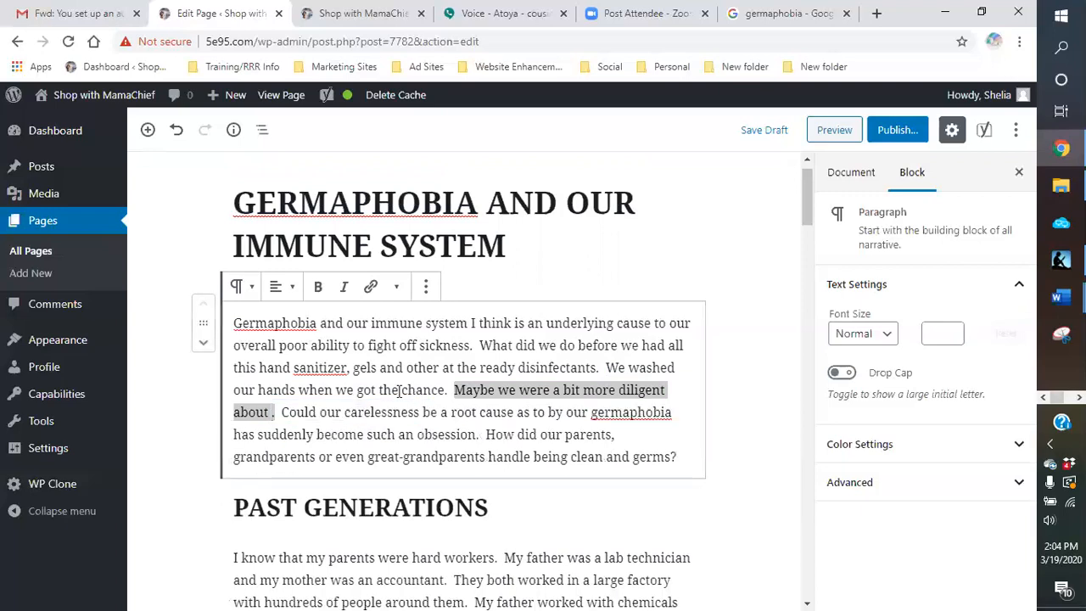
text(touching thin)
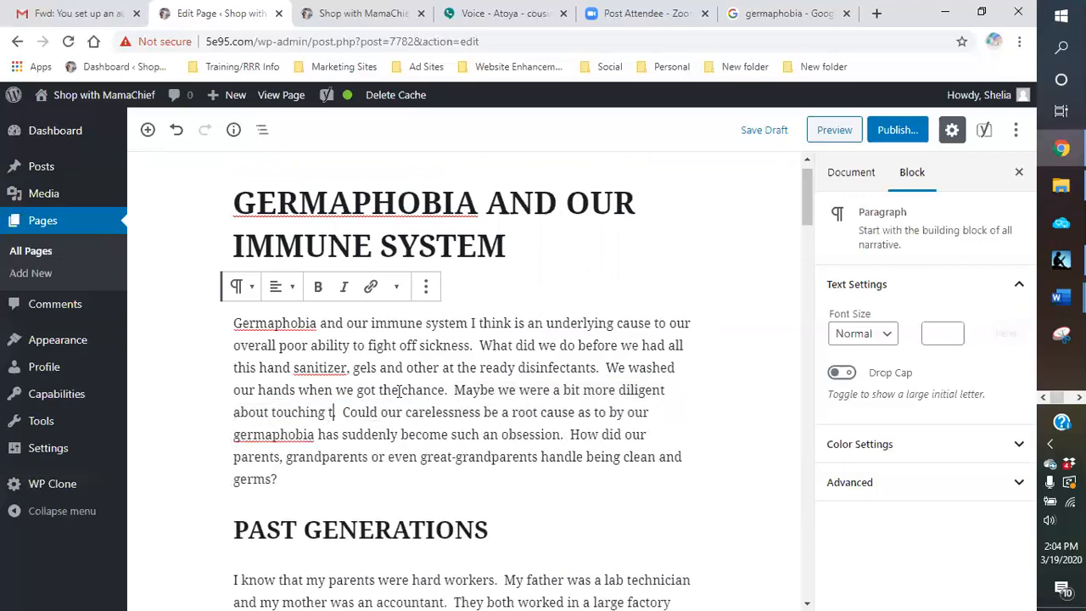
text(gs.)
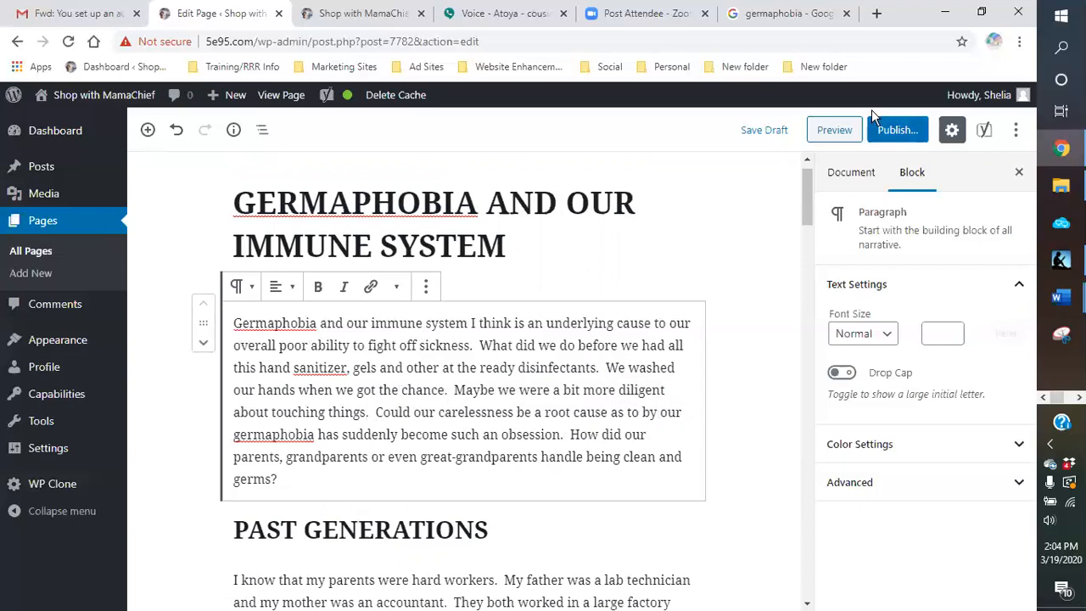
click(763, 131)
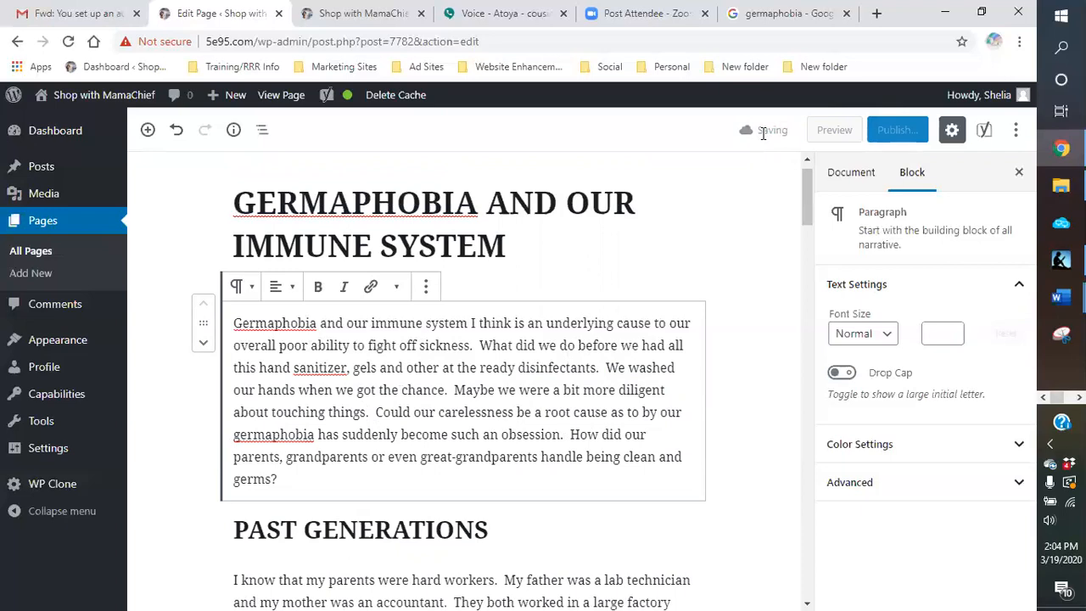
Step: Insert "being" before "quarantined" in the COVID-19 paragraph
scroll(766, 322, down, 9)
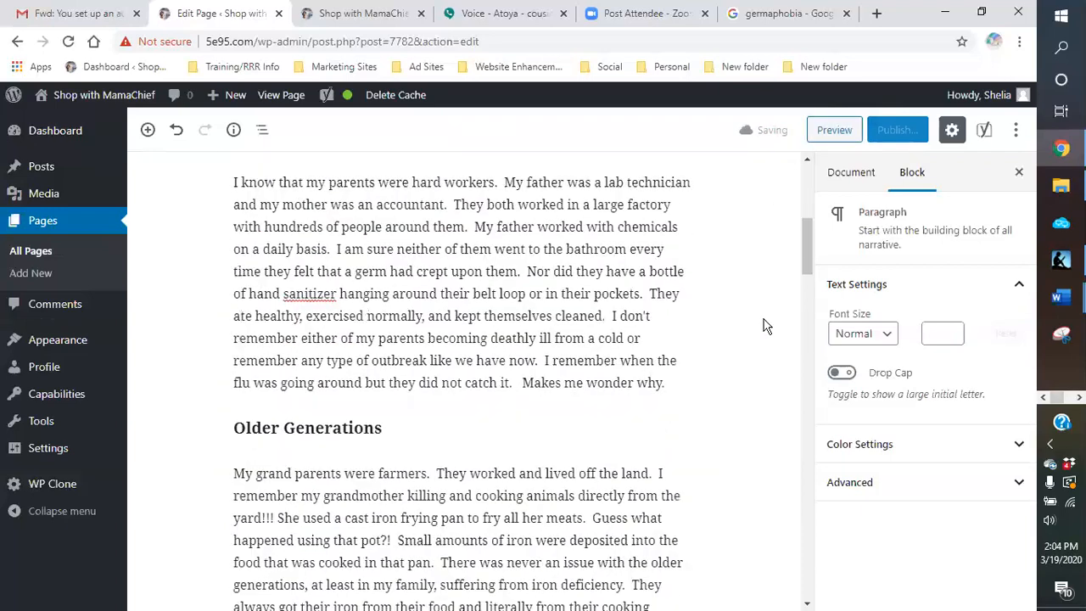
scroll(738, 337, down, 5)
scroll(645, 347, down, 15)
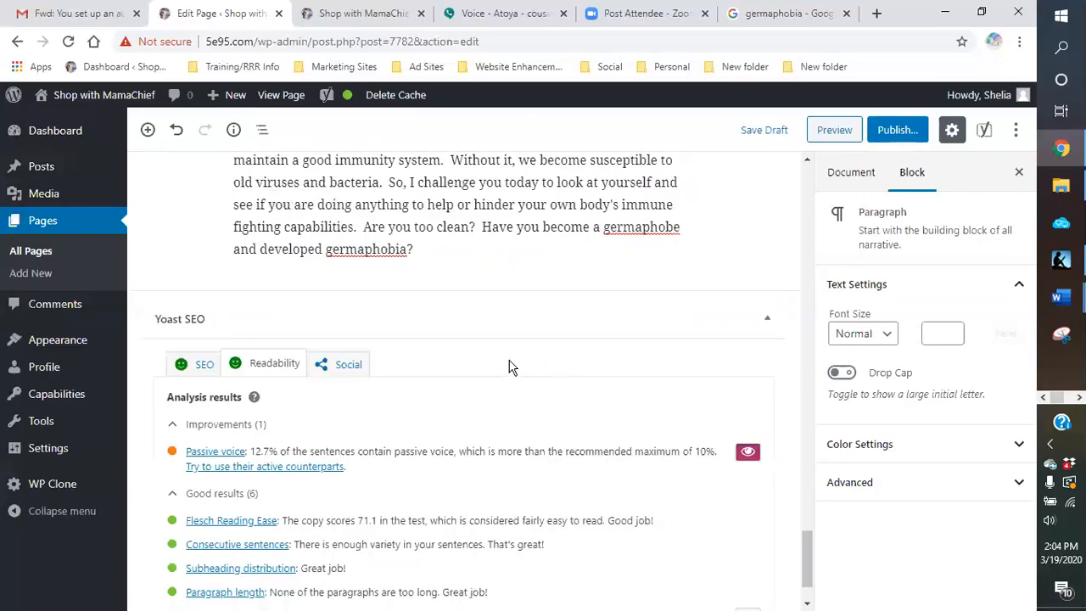
scroll(509, 369, down, 1)
scroll(557, 296, up, 6)
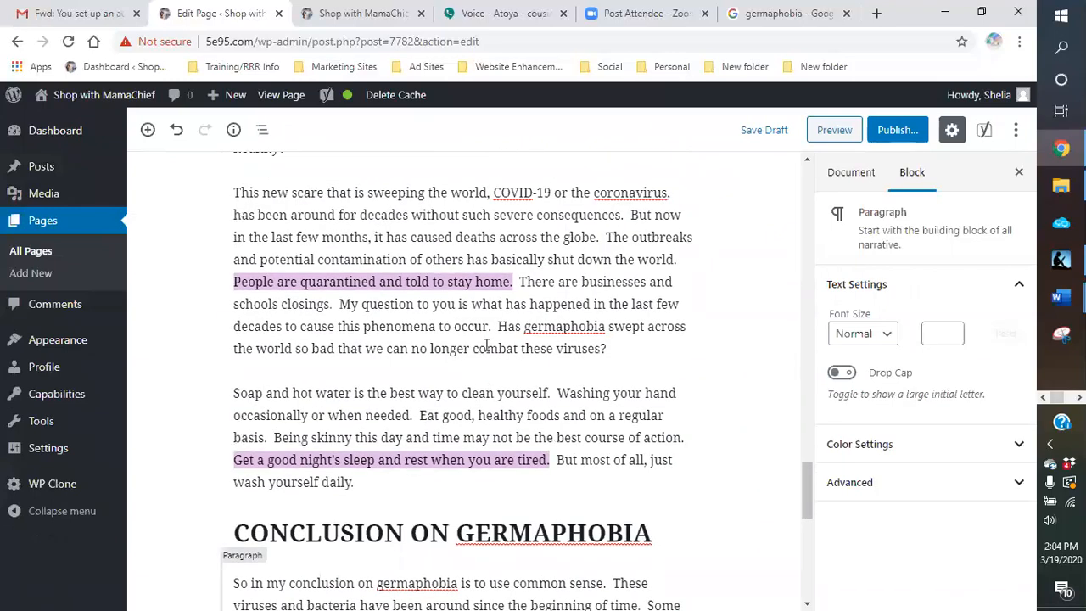
click(302, 282)
text(being)
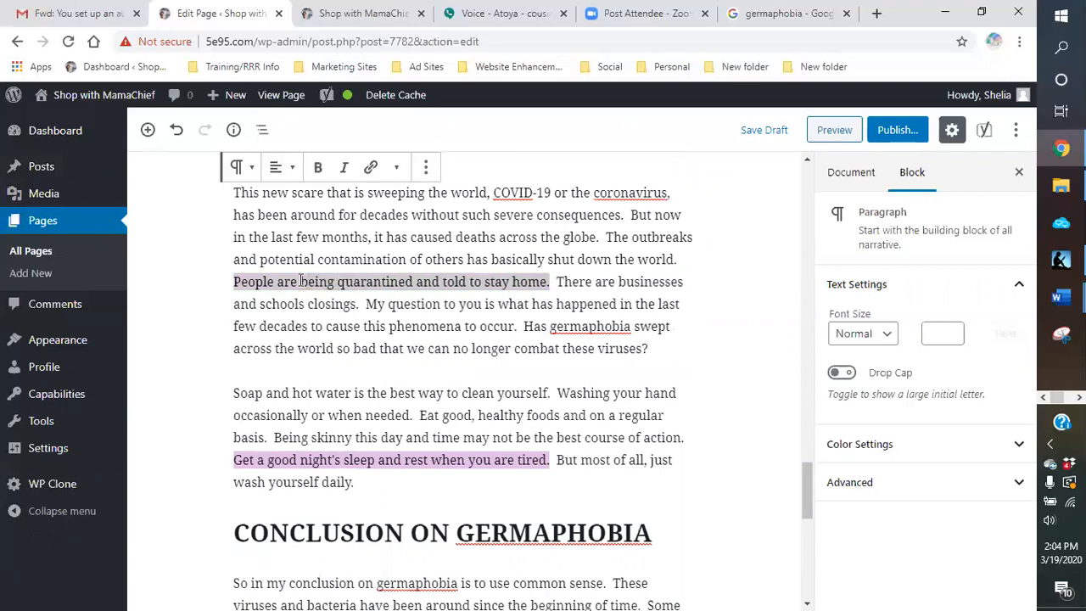
click(735, 315)
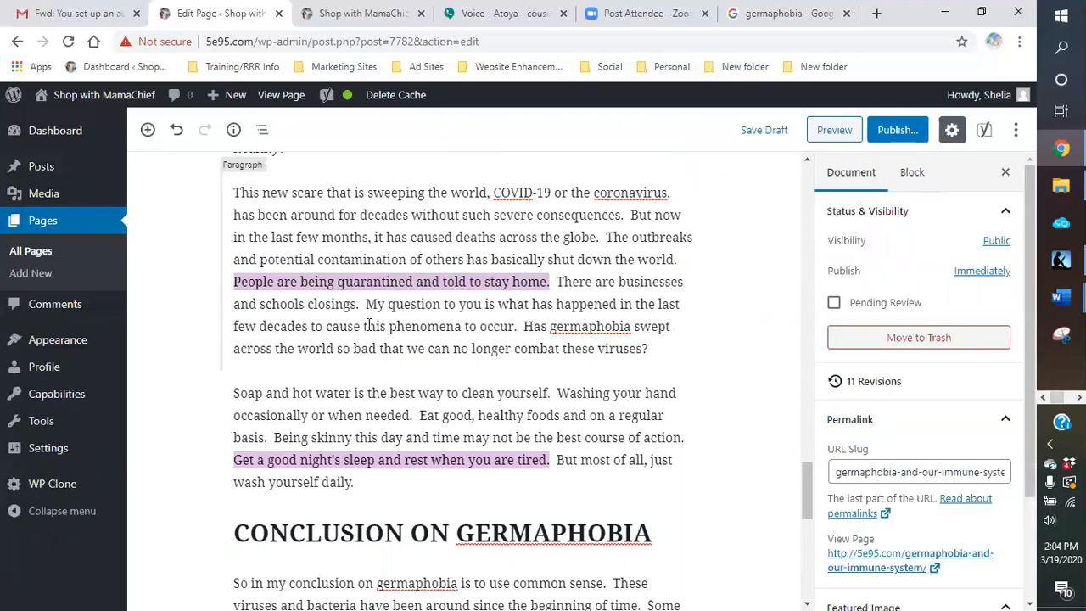
Step: Replace "told to stay" with "staying" so the sentence reads "People are being quarantined and staying home."
click(510, 282)
key(BackSpace)
key(BackSpace)
key(BackSpace)
key(BackSpace)
key(BackSpace)
key(BackSpace)
key(BackSpace)
key(BackSpace)
key(BackSpace)
key(BackSpace)
key(BackSpace)
key(BackSpace)
key(BackSpace)
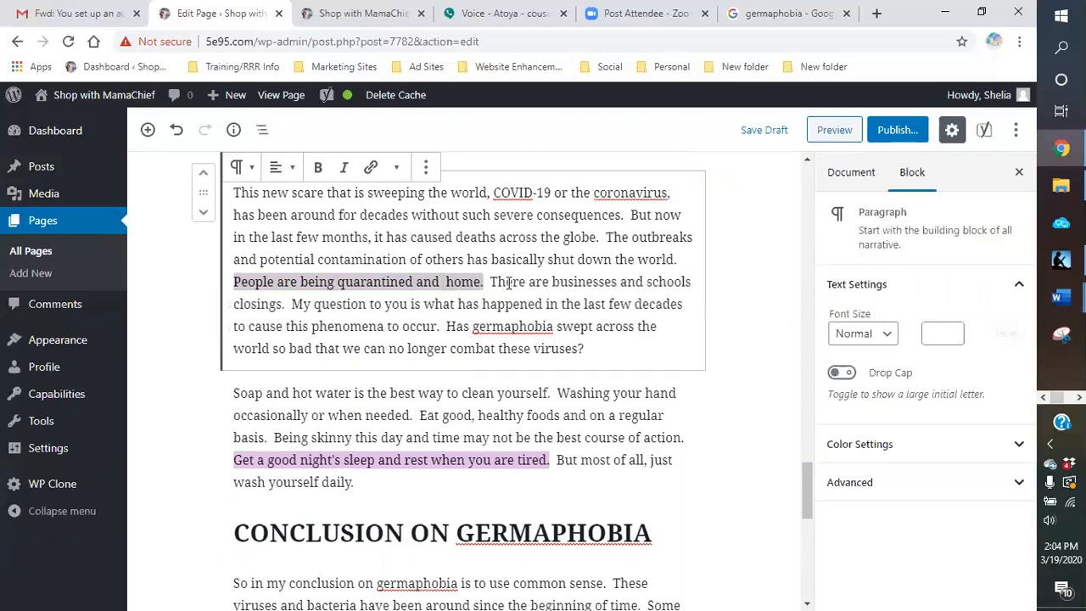
text(staying)
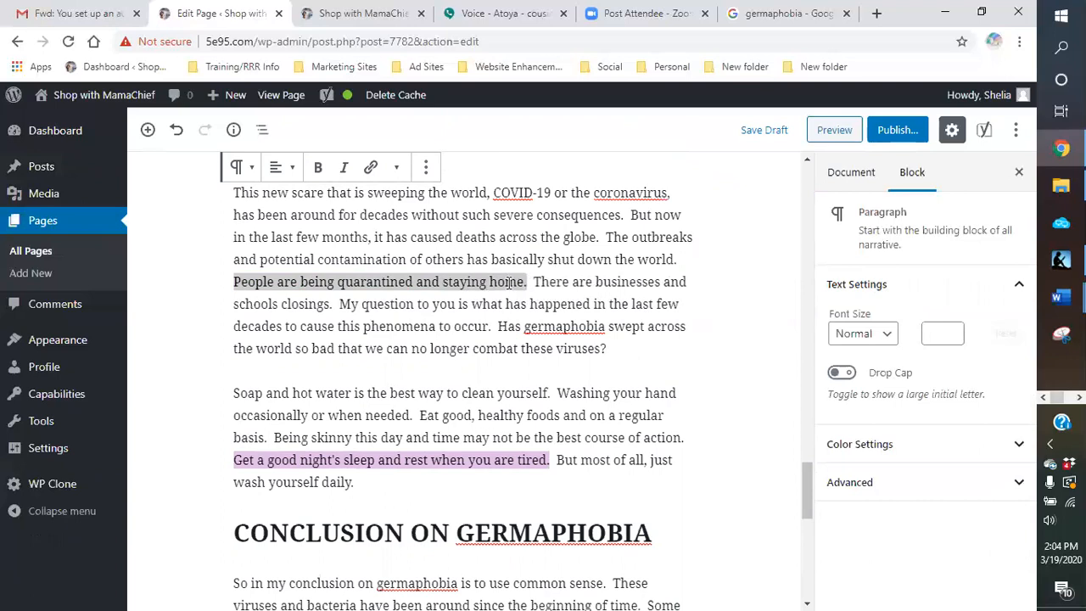
Step: Remove "being" from the COVID-19 paragraph sentence so it reads "People are quarantined and staying home."
click(744, 313)
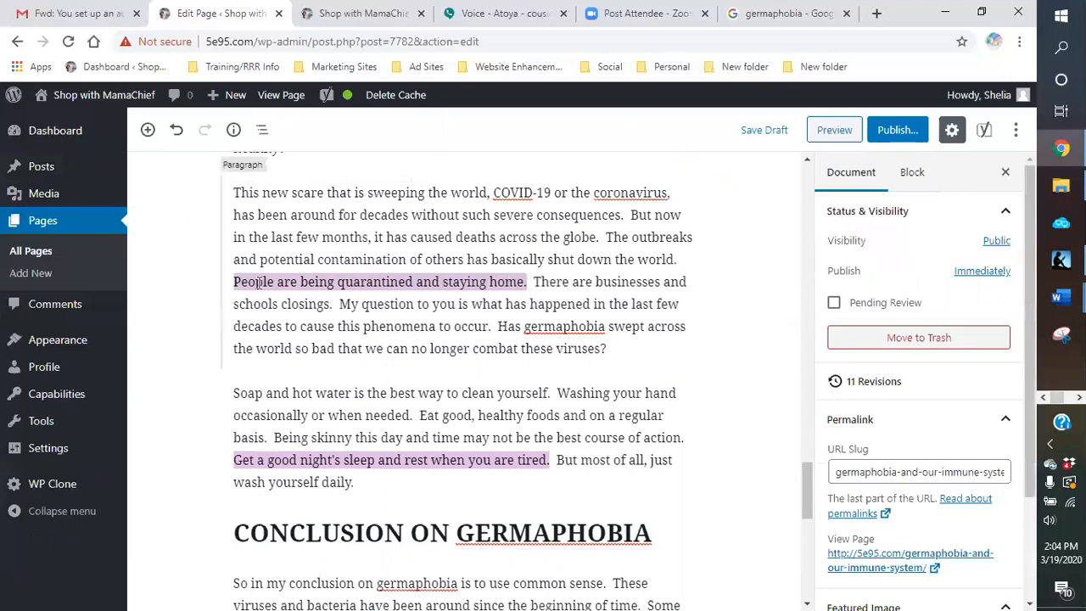
click(335, 280)
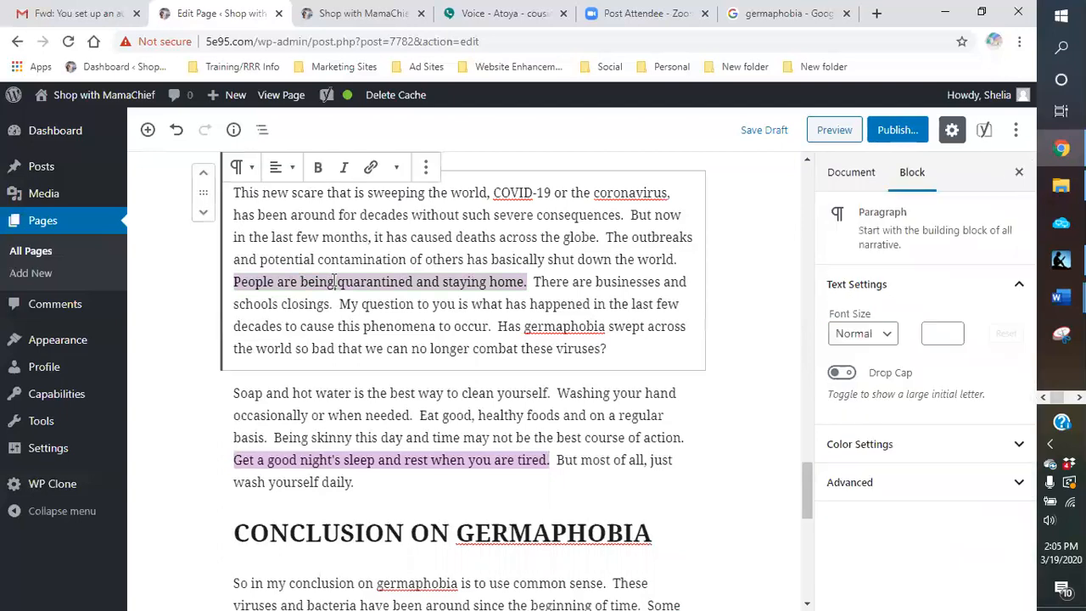
key(BackSpace)
key(BackSpace)
key(BackSpace)
key(BackSpace)
key(BackSpace)
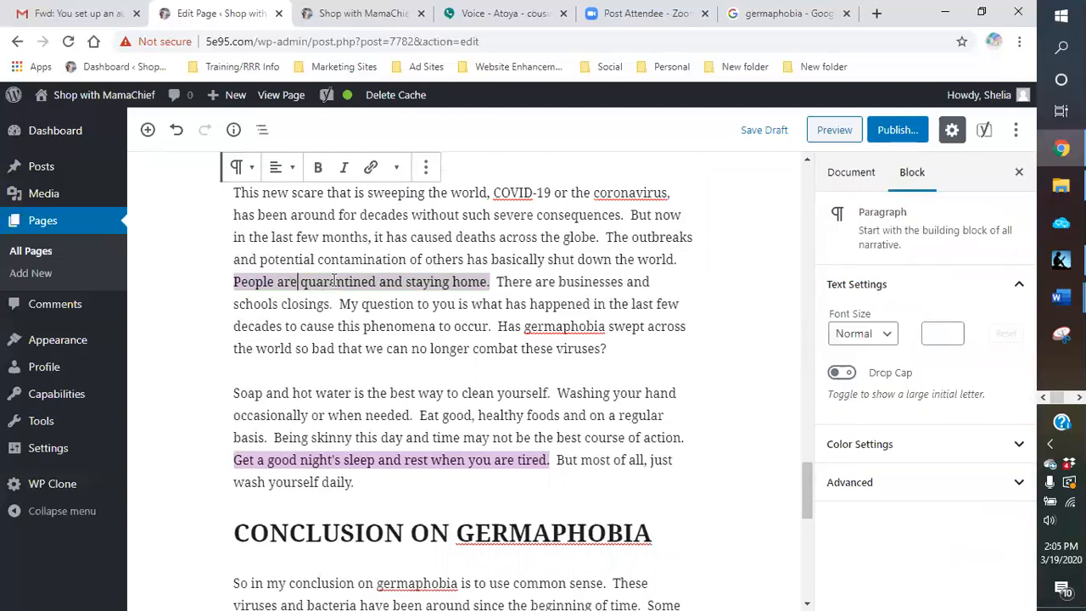
click(678, 280)
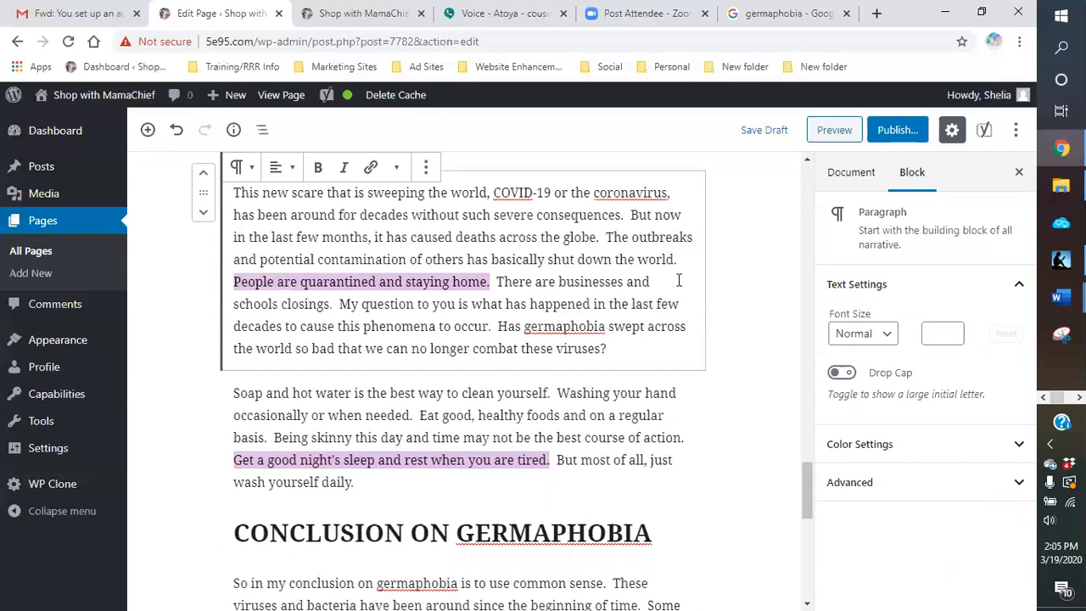
Step: Change "Get" to "Getting" at the start of the good night's sleep sentence
click(252, 460)
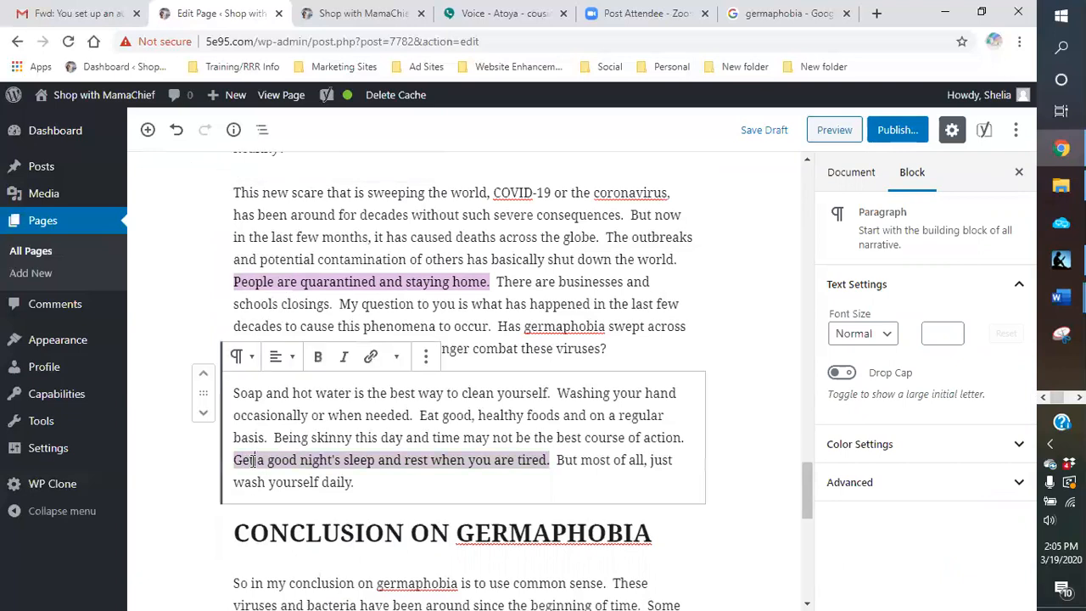
text(Ge)
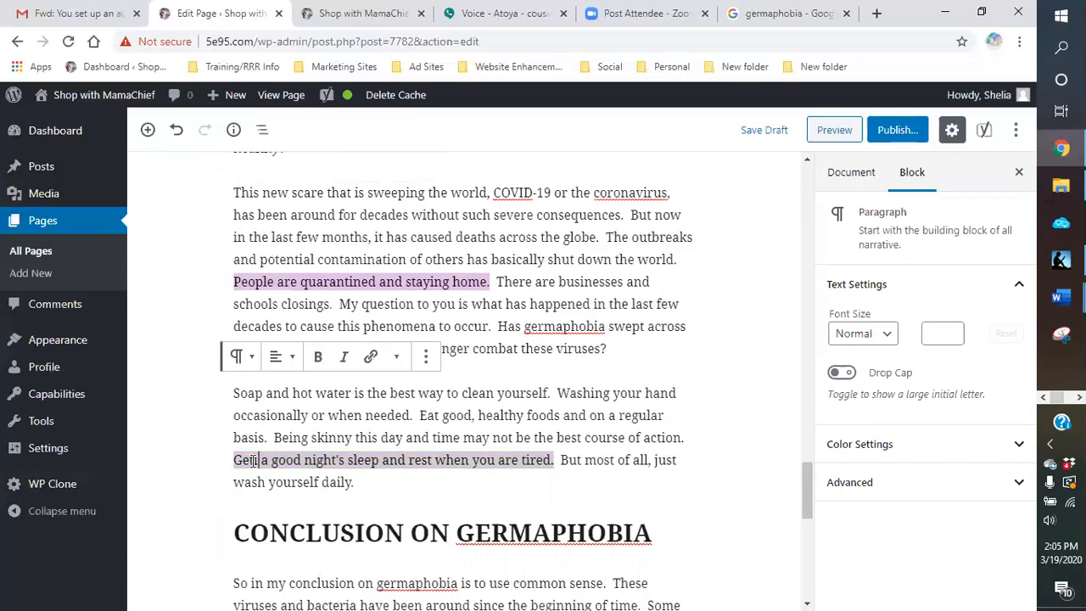
text(tting)
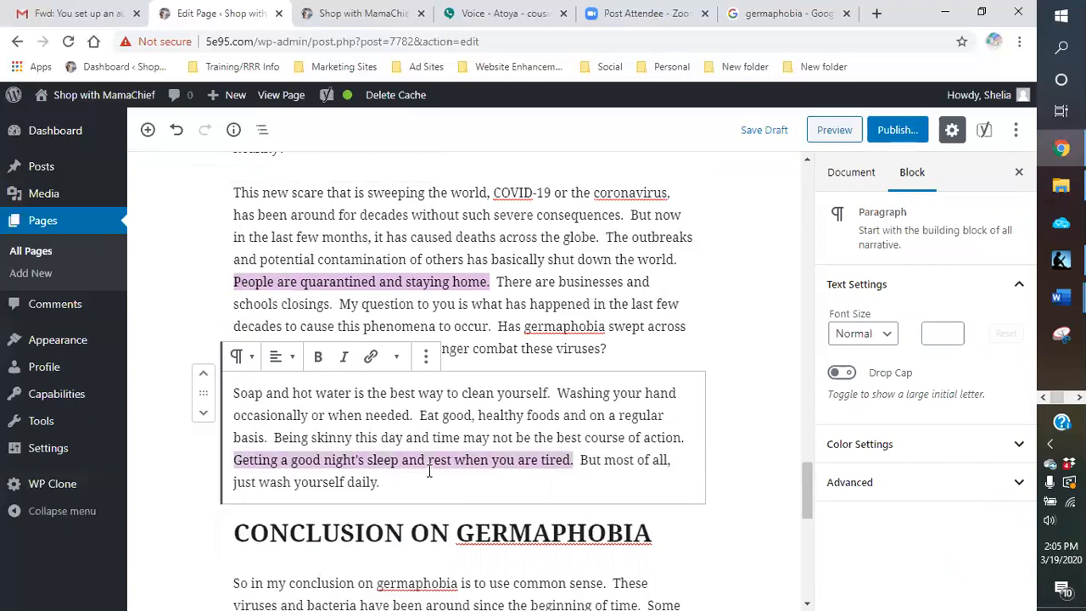
Step: Delete "are" before "tired" in the good night's sleep sentence
click(539, 461)
key(BackSpace)
key(BackSpace)
key(BackSpace)
key(BackSpace)
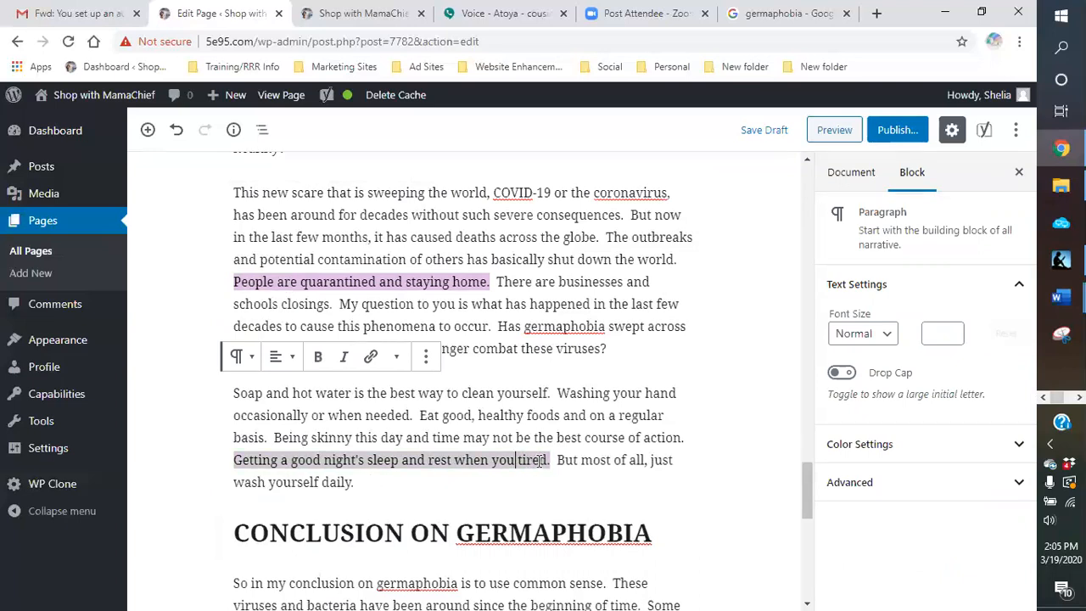
click(563, 479)
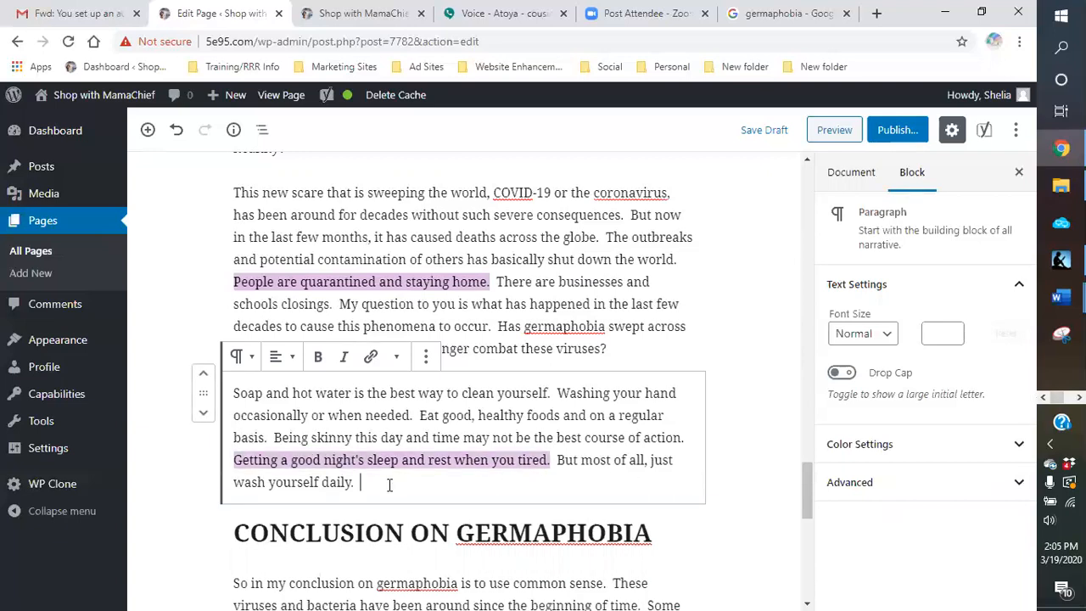
Step: Change "Getting" back to "Get" at the start of the good night's sleep sentence
click(277, 460)
key(BackSpace)
key(BackSpace)
key(BackSpace)
key(BackSpace)
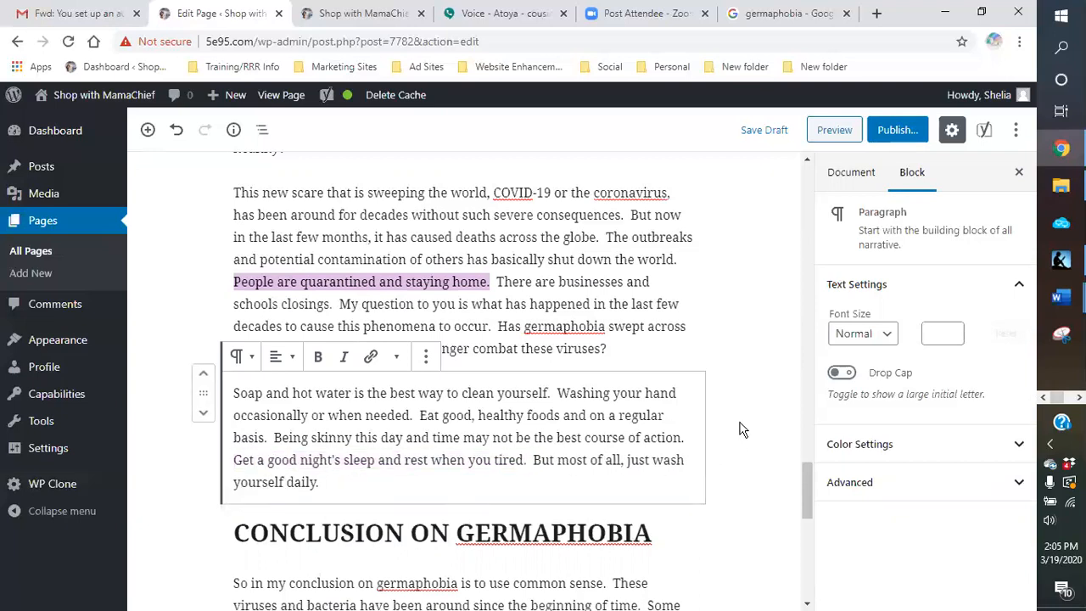
click(683, 415)
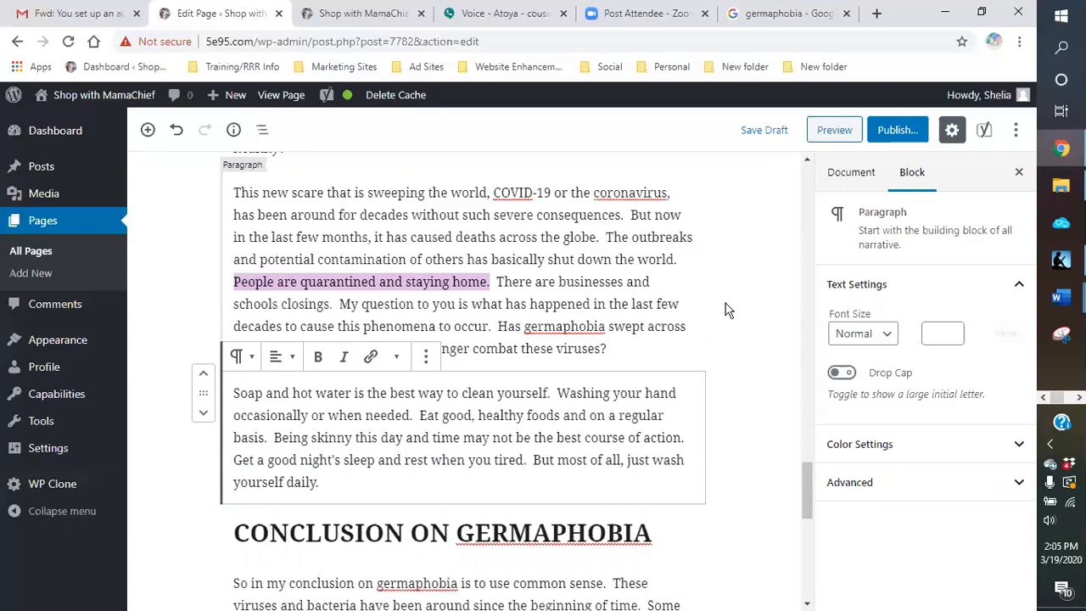
Step: Check the Yoast passive voice result and the highlighted sentences, and save the draft
scroll(725, 310, down, 5)
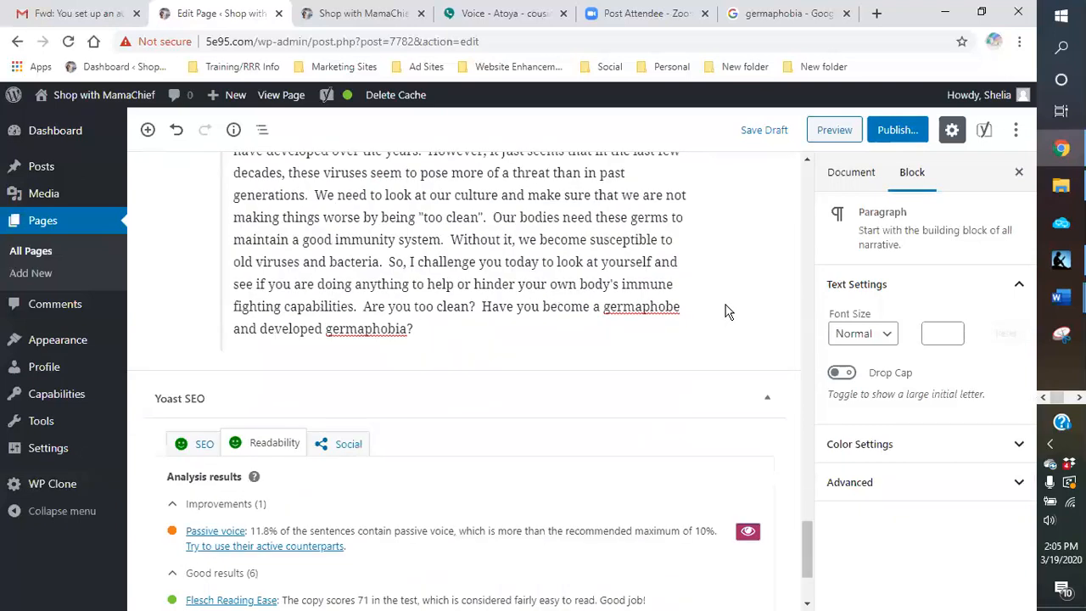
scroll(725, 310, up, 10)
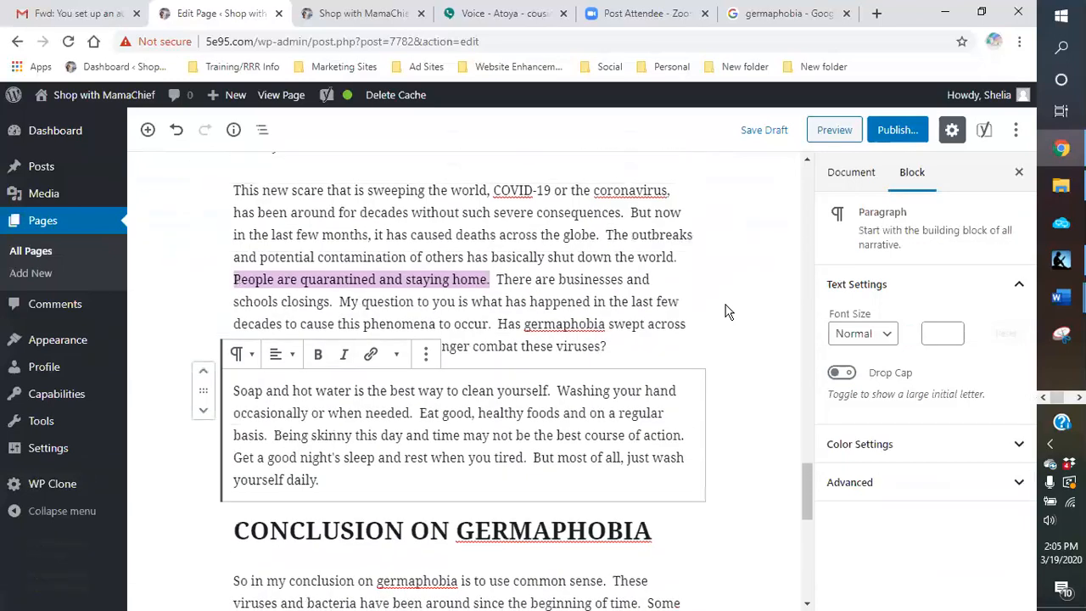
scroll(725, 311, up, 3)
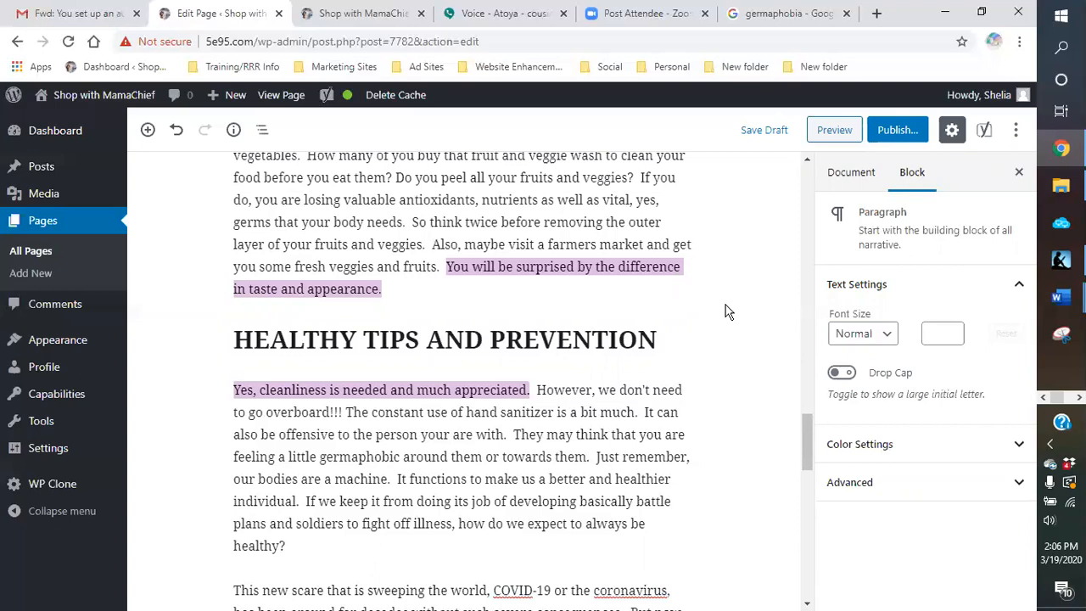
scroll(725, 311, up, 1)
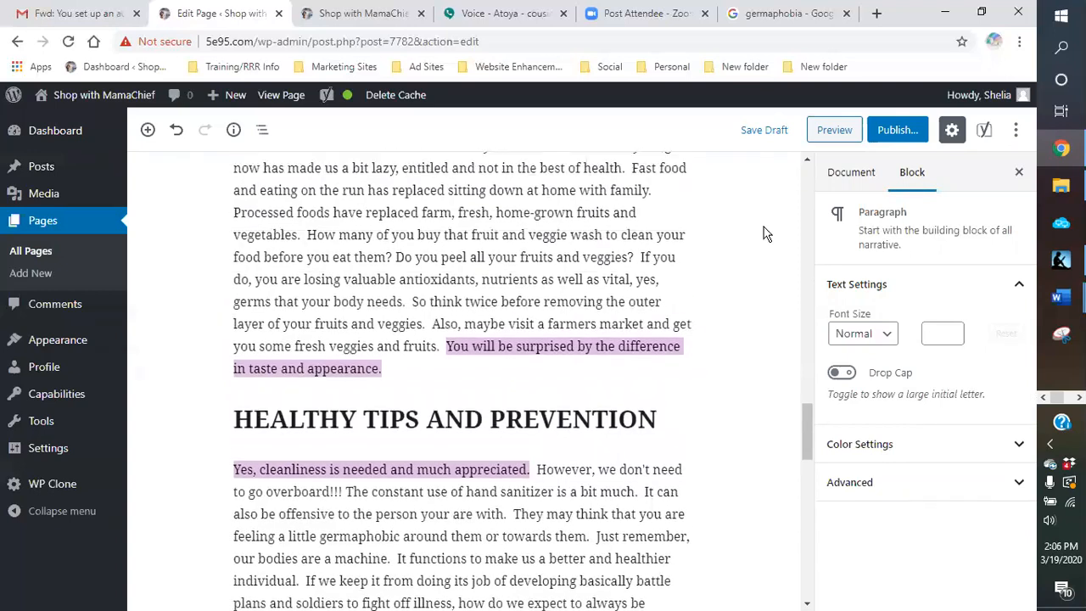
click(763, 132)
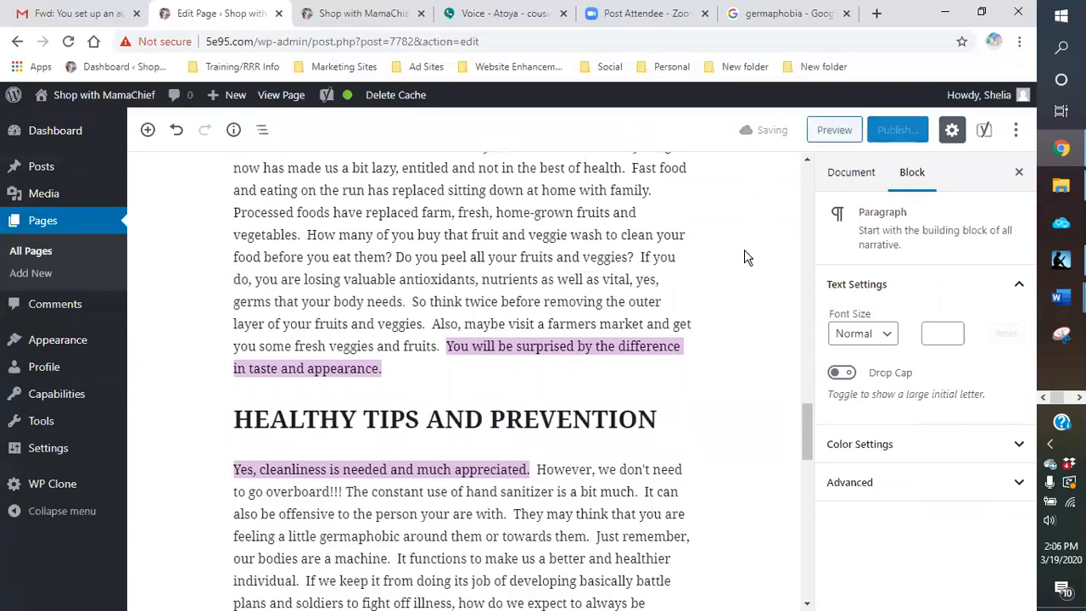
Step: Review the page for remaining highlighted passive voice sentences and check the Yoast readability analysis
scroll(743, 250, down, 13)
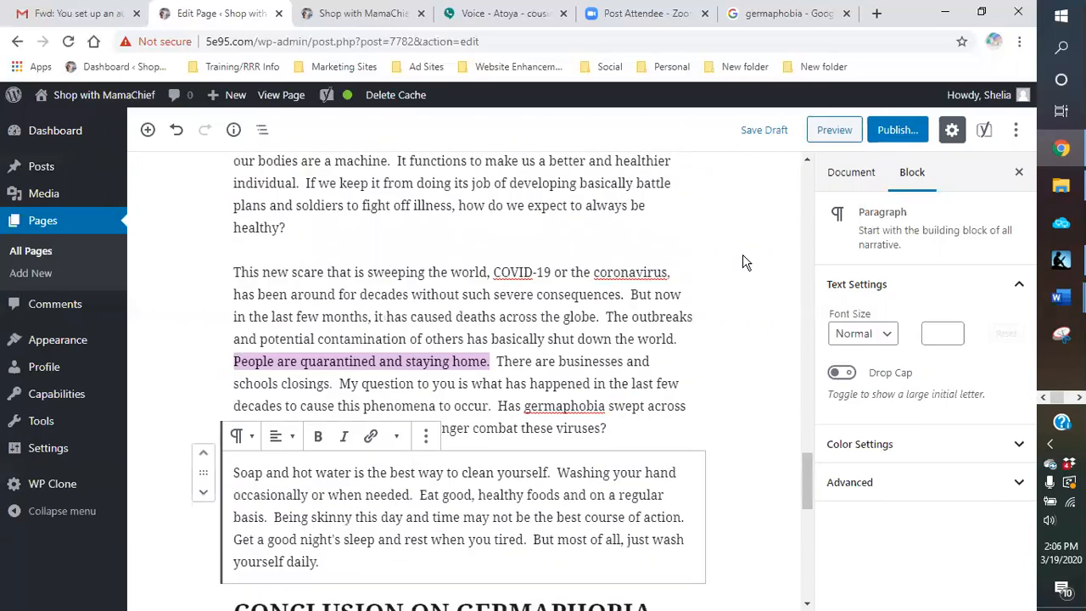
scroll(744, 262, up, 8)
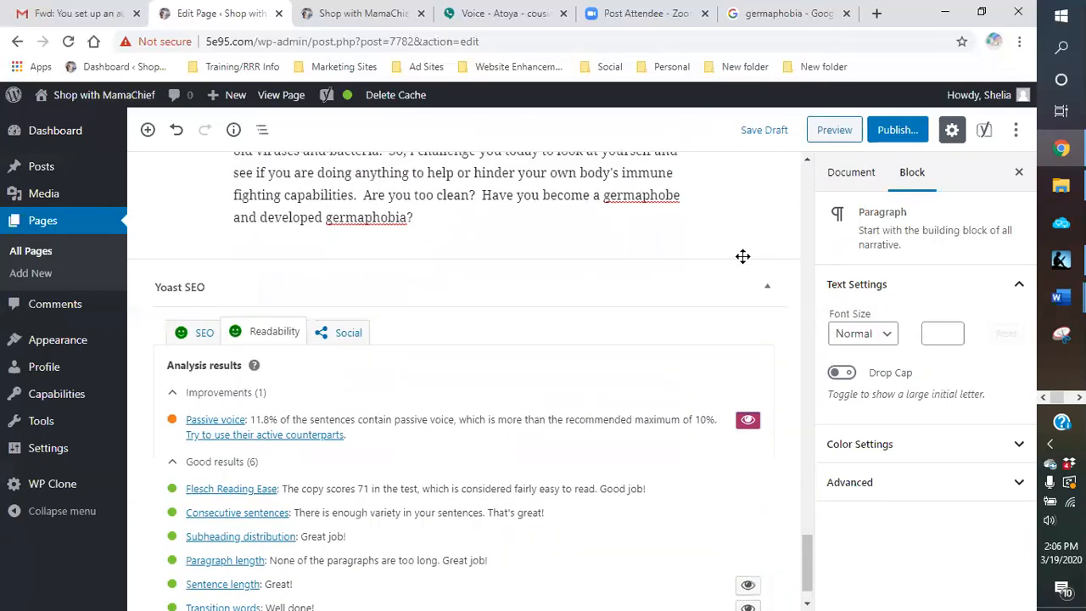
scroll(743, 258, up, 8)
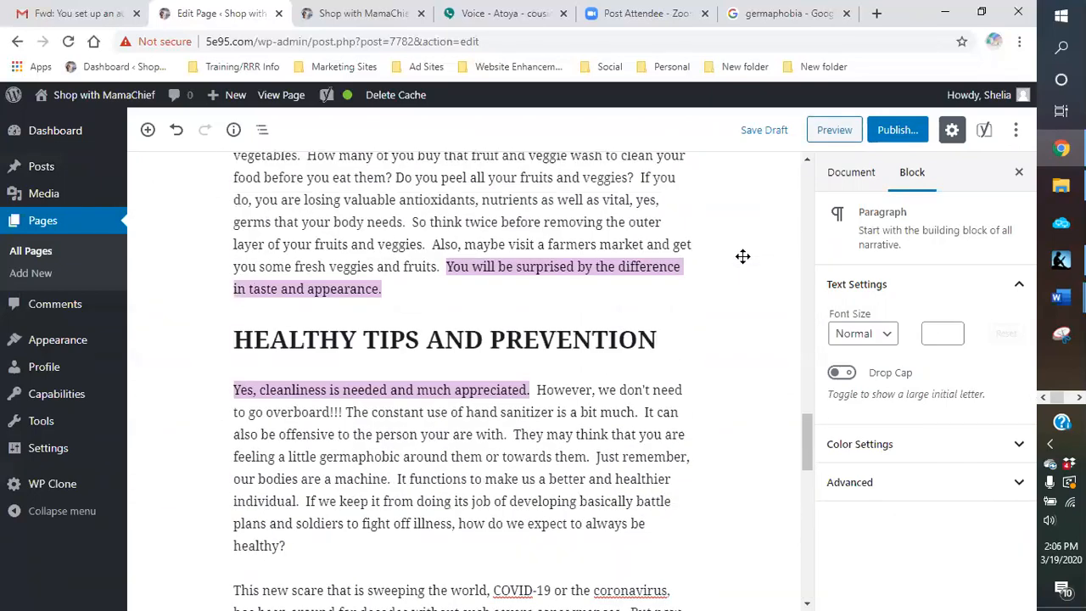
scroll(744, 264, up, 8)
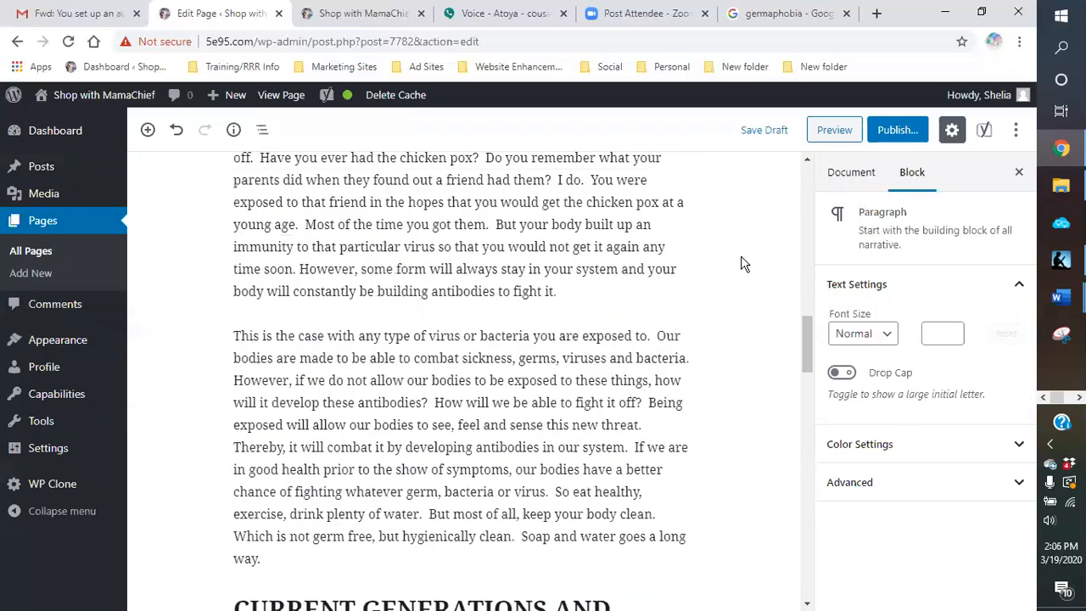
scroll(740, 267, up, 8)
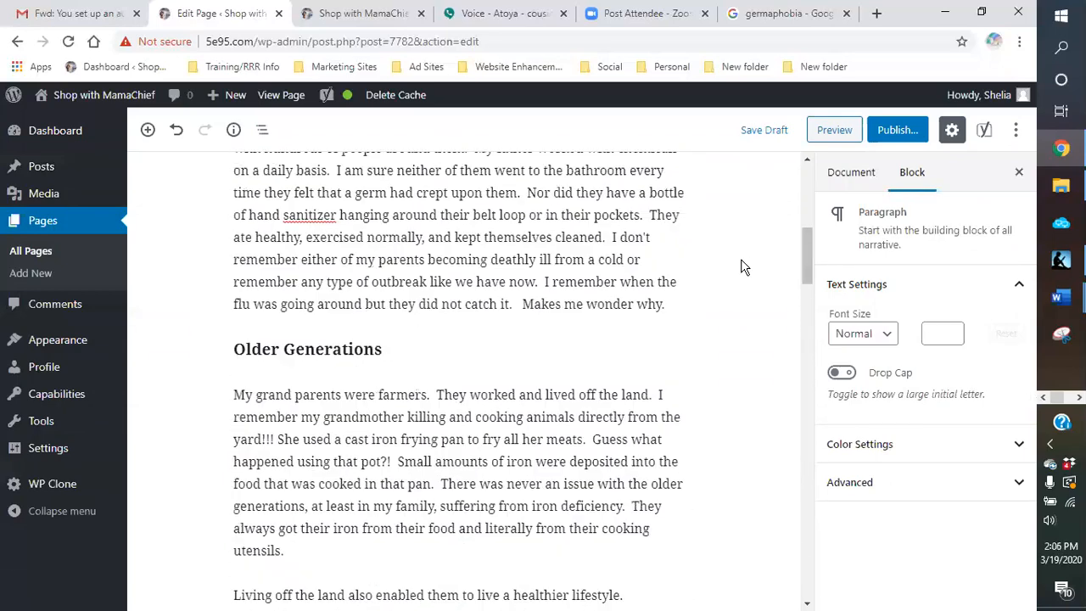
scroll(740, 267, down, 10)
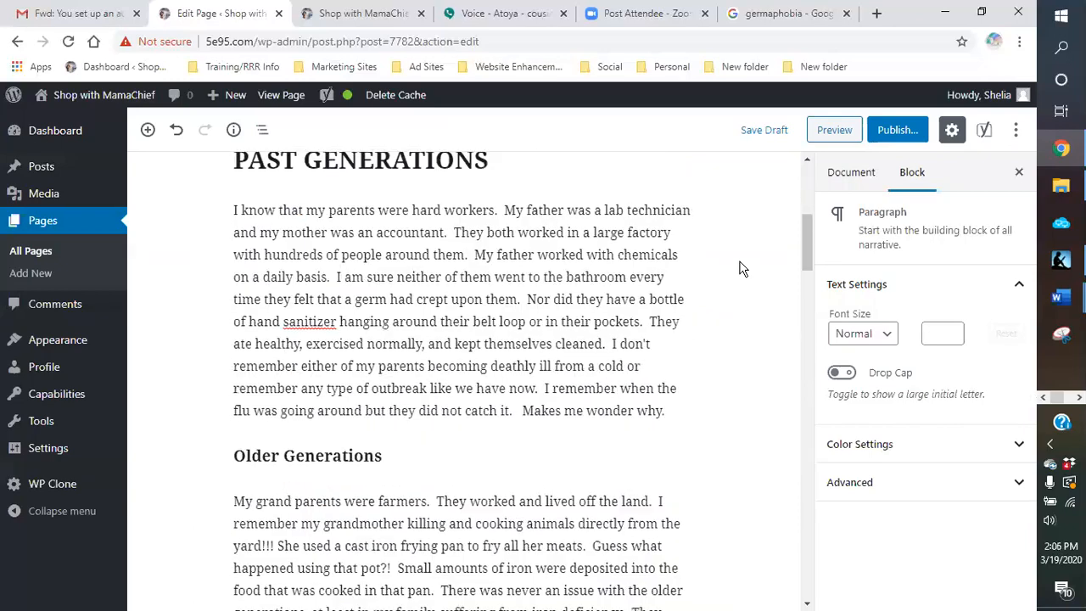
scroll(740, 270, down, 10)
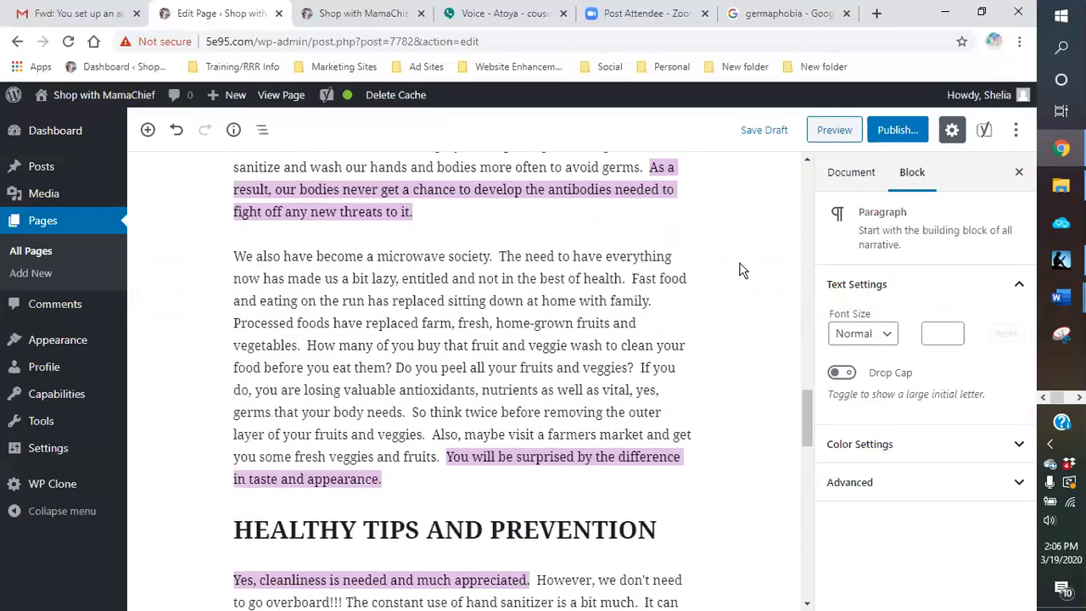
scroll(740, 270, down, 10)
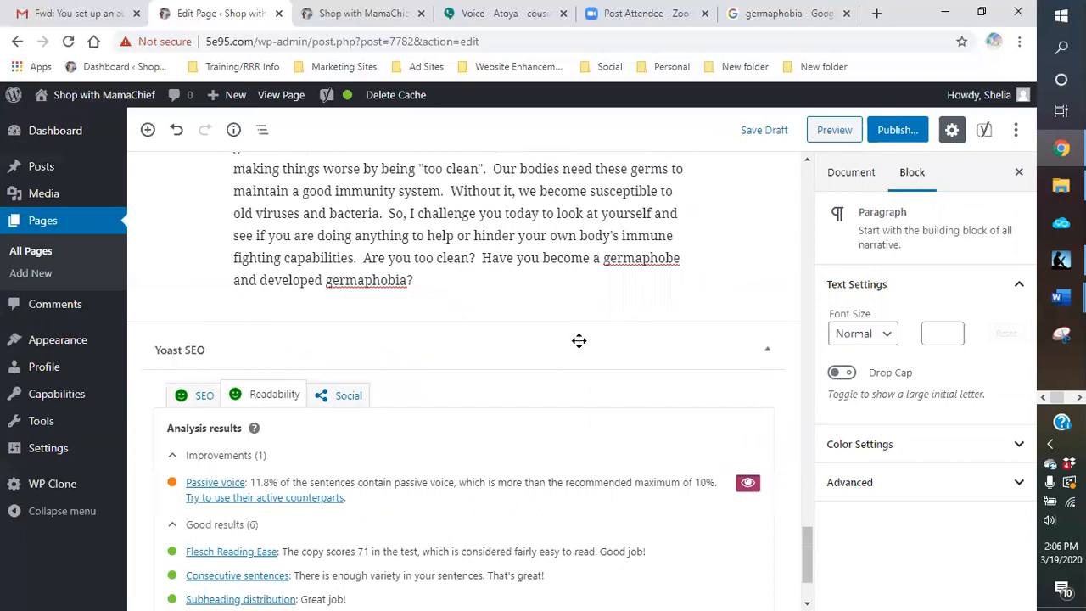
Step: Turn off the passive voice highlighting and review the problems listed in the Yoast SEO analysis
click(747, 482)
click(204, 399)
scroll(480, 419, down, 3)
scroll(603, 409, down, 1)
scroll(552, 412, down, 4)
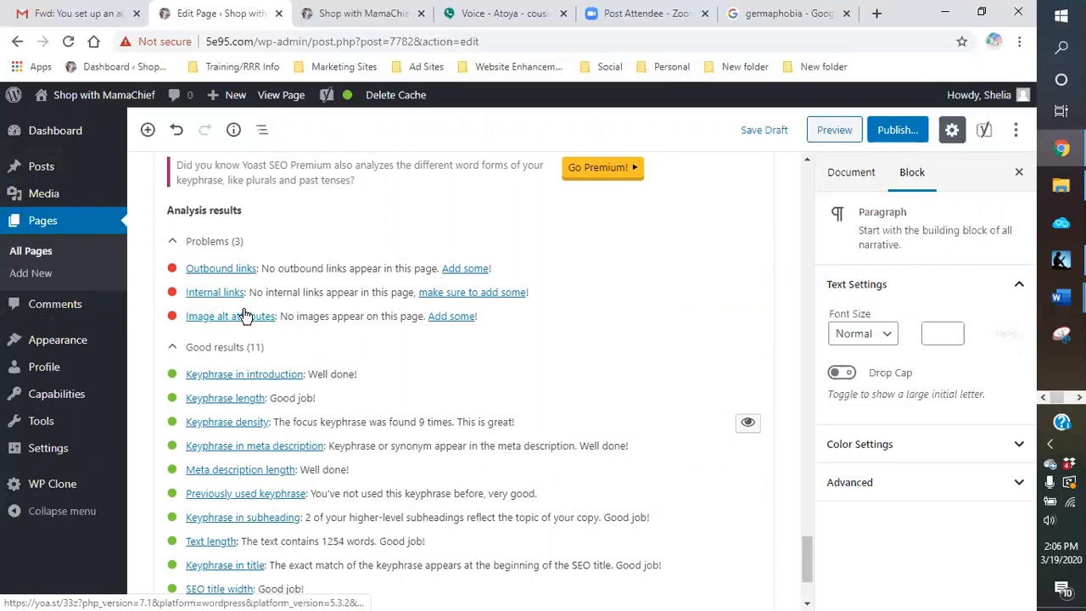
scroll(551, 302, up, 20)
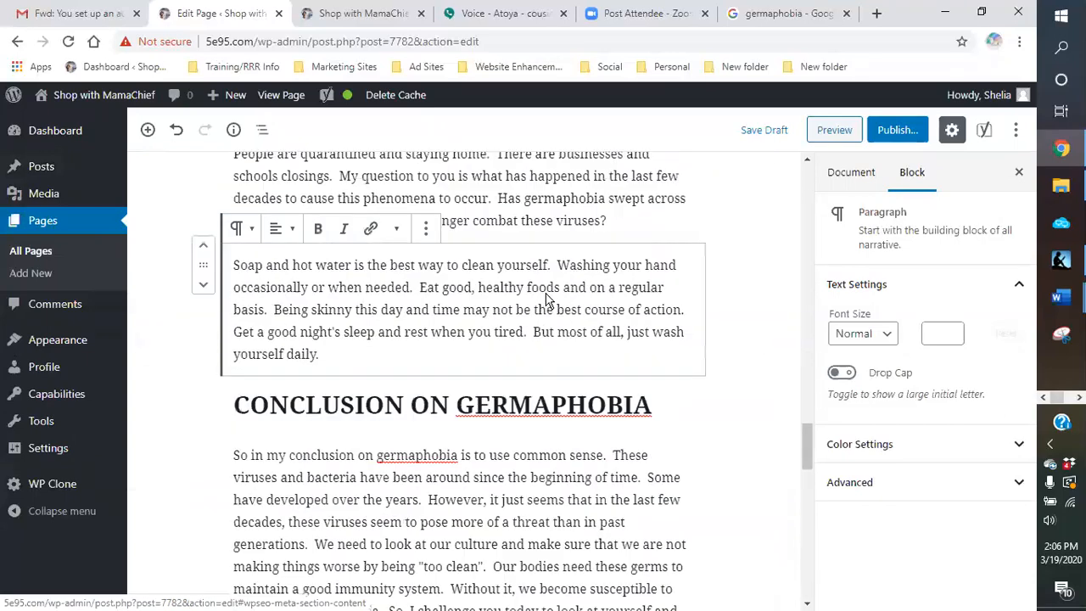
scroll(547, 298, up, 10)
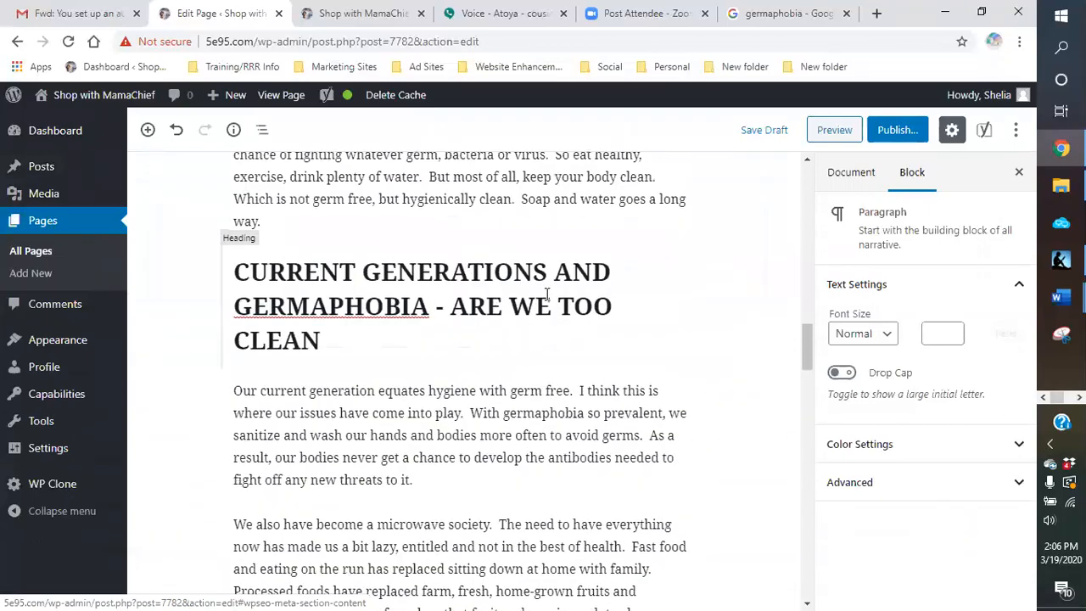
scroll(546, 295, up, 8)
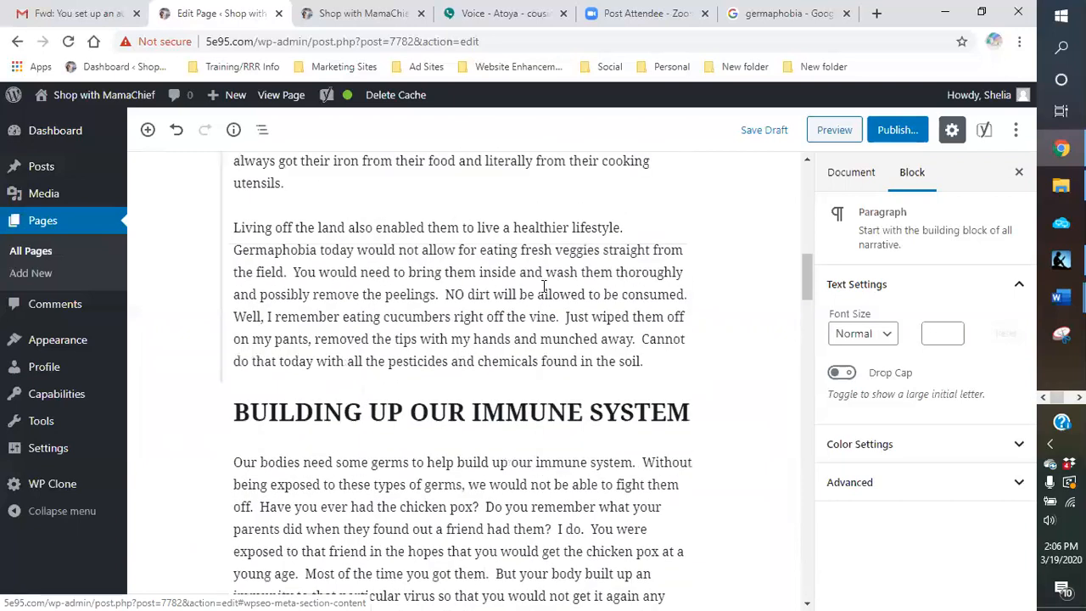
Step: Switch to the Google search for germaphobia and show its image results
click(767, 15)
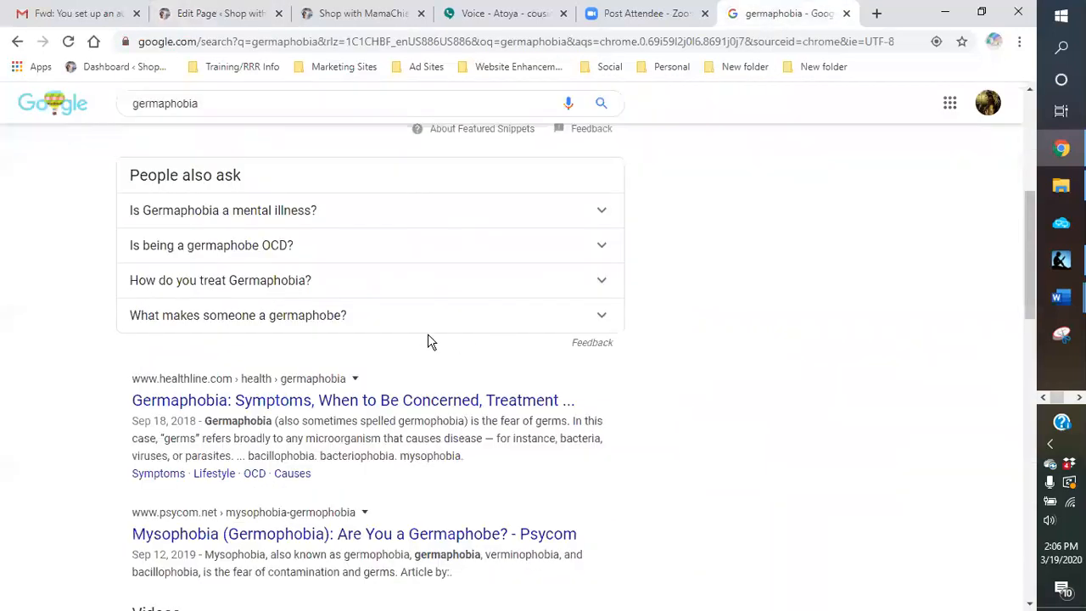
scroll(390, 305, up, 3)
scroll(360, 273, up, 3)
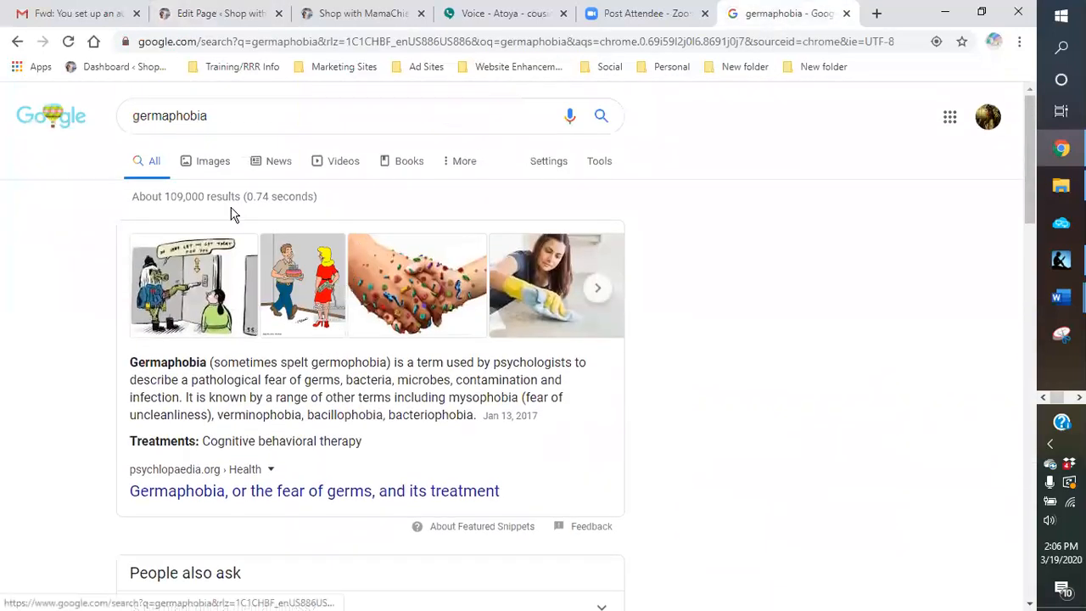
click(211, 163)
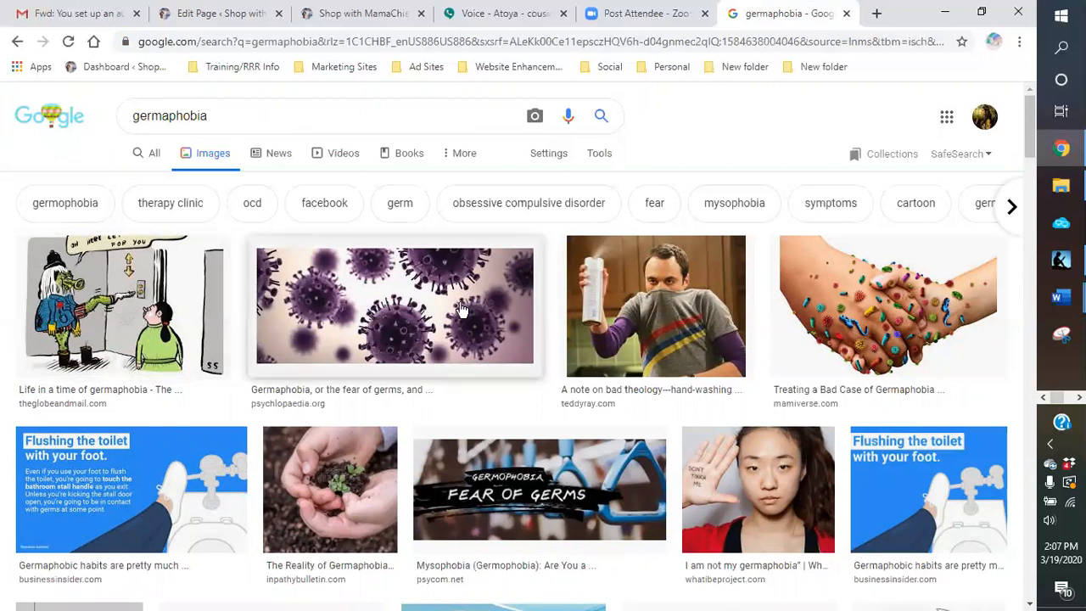
Step: Start saving the "Germophobia Fear of Germs" image from psycom.net, choosing the "cold and flu sick" folder inside "blogging pictures"
scroll(462, 310, down, 1)
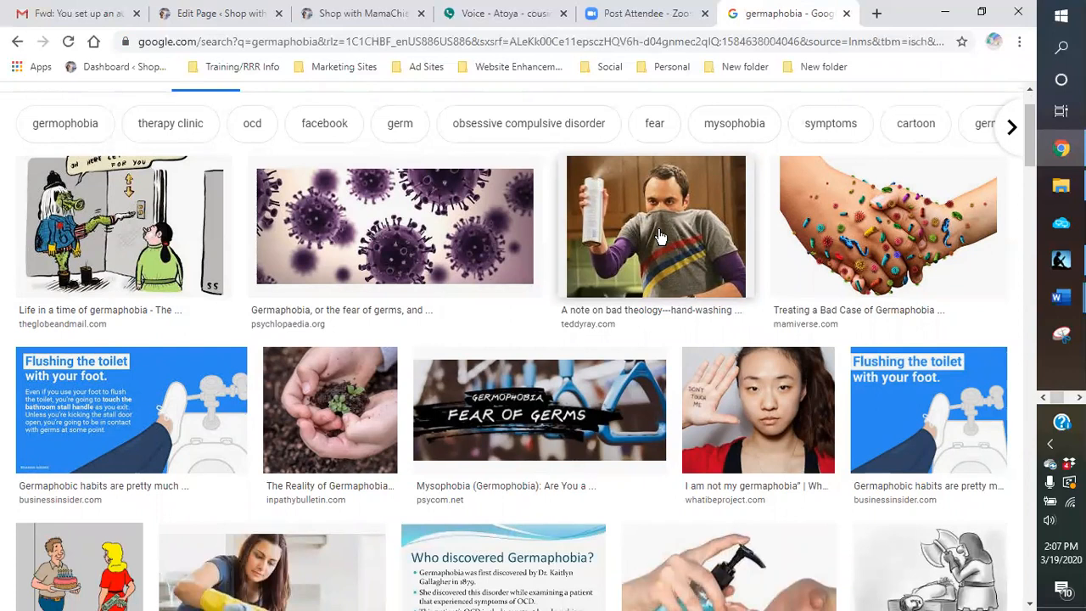
scroll(660, 238, down, 1)
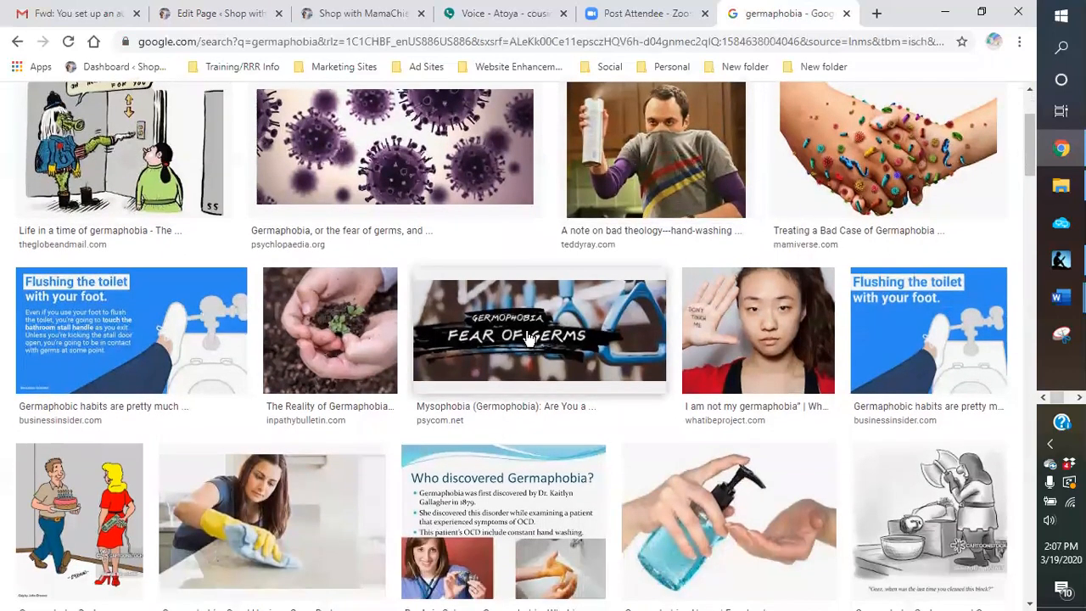
right_click(527, 337)
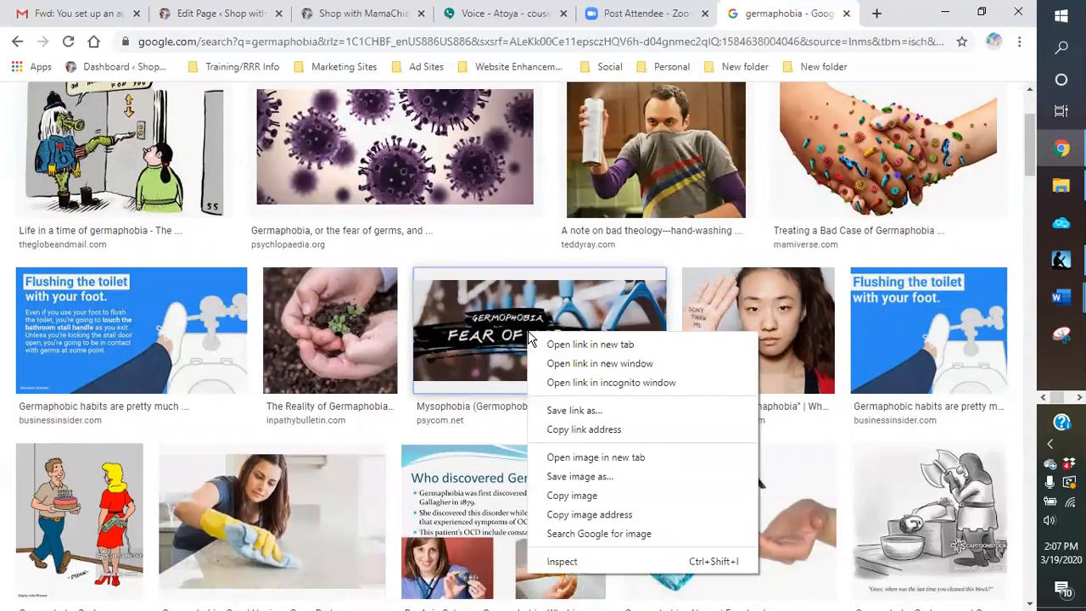
click(566, 479)
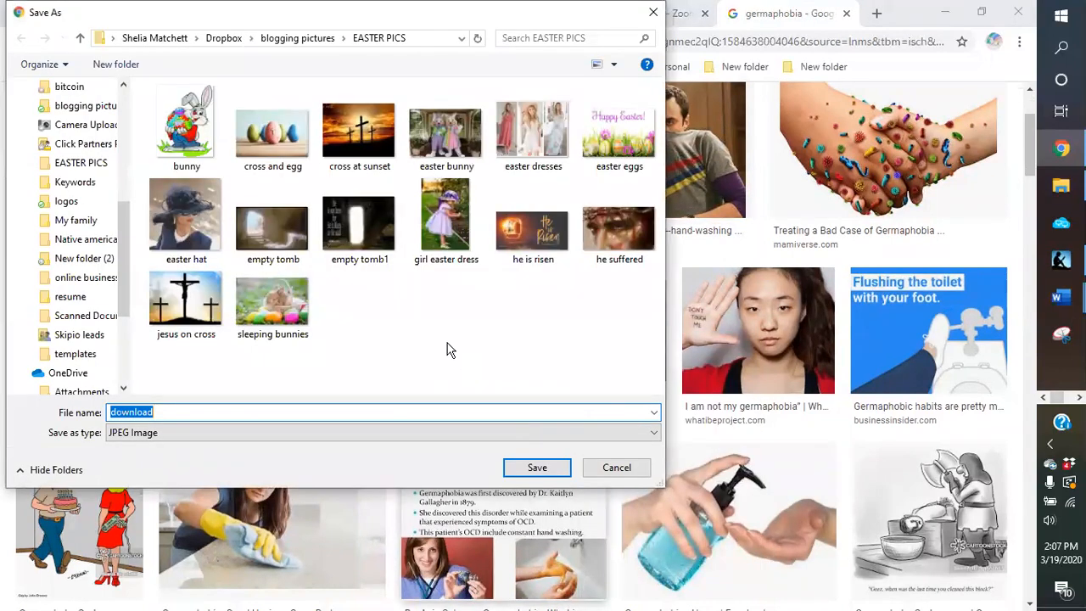
click(287, 39)
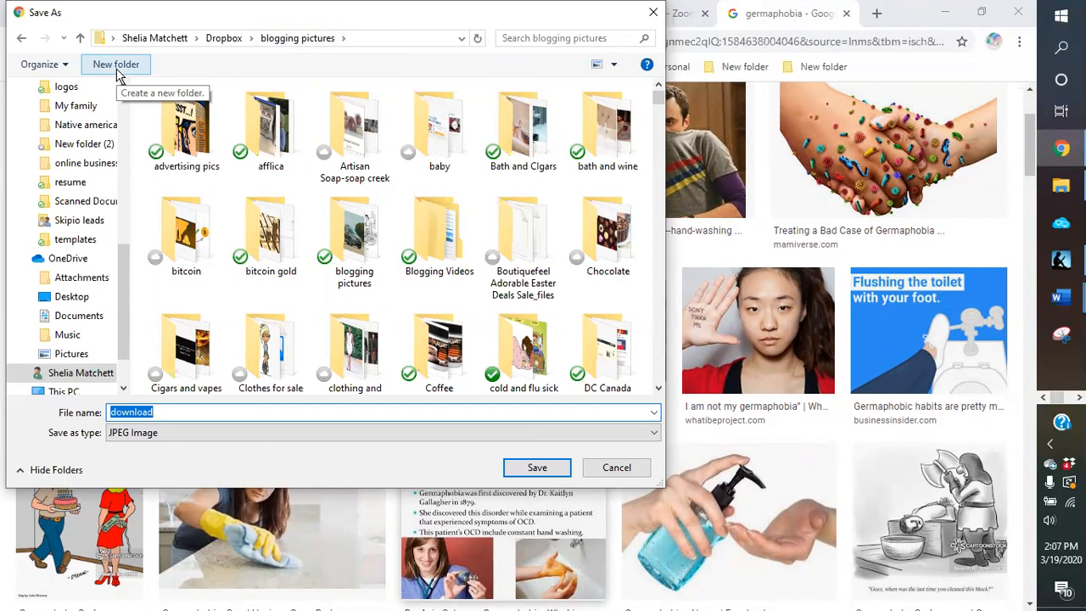
scroll(543, 264, down, 1)
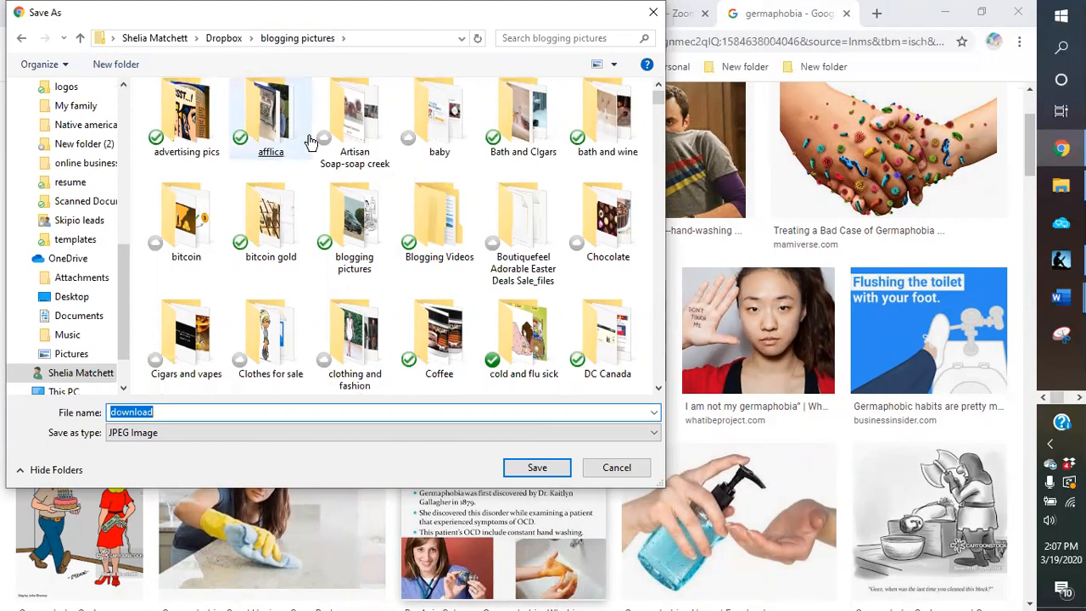
double_click(543, 265)
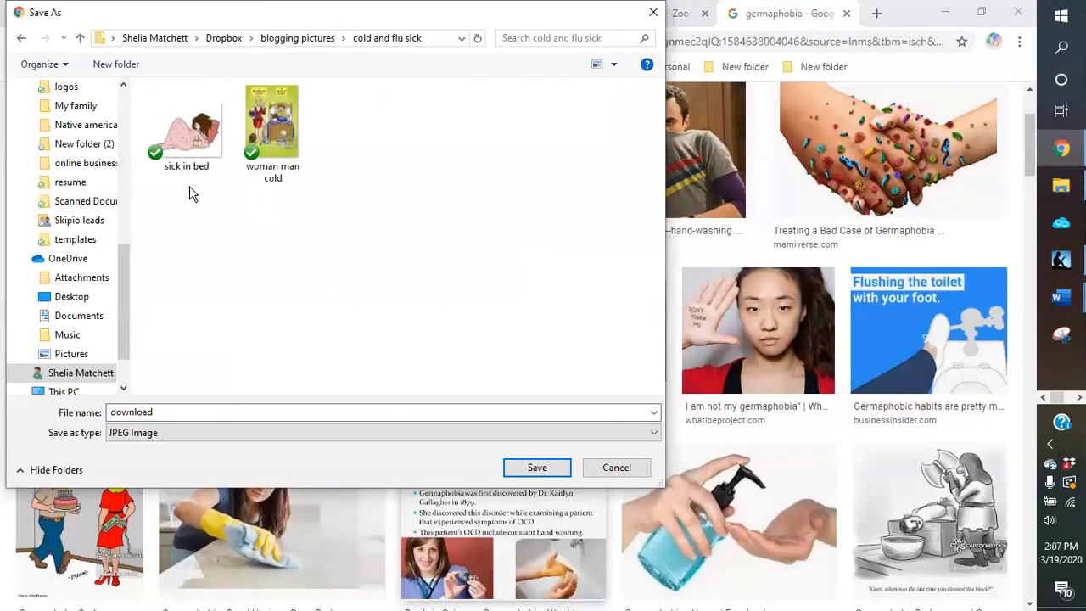
Step: Create a folder named "germs" inside "cold and flu sick" and open it as the save location
click(116, 64)
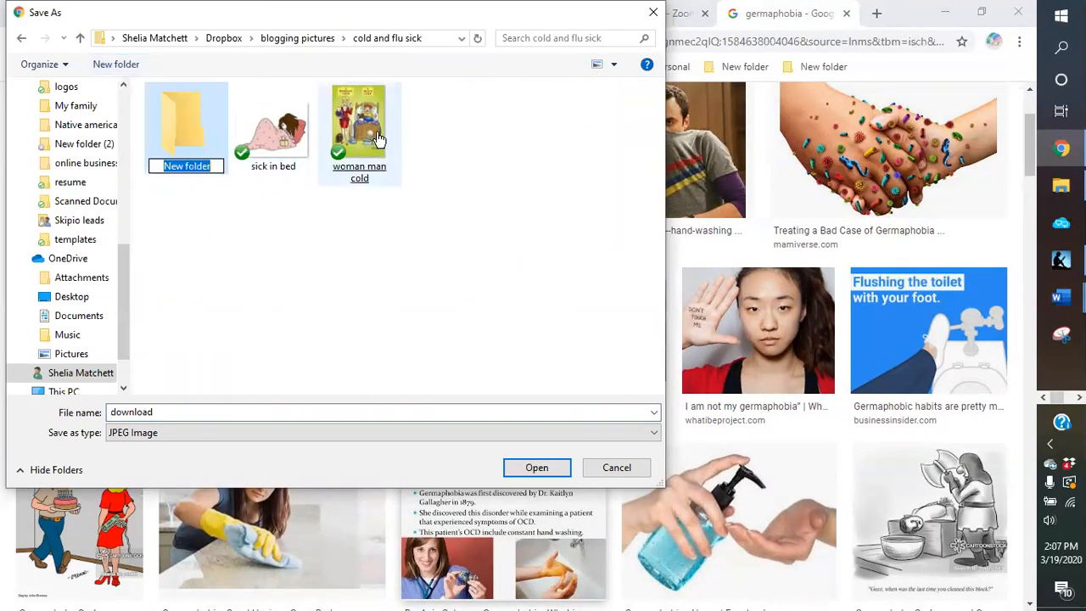
text(germs)
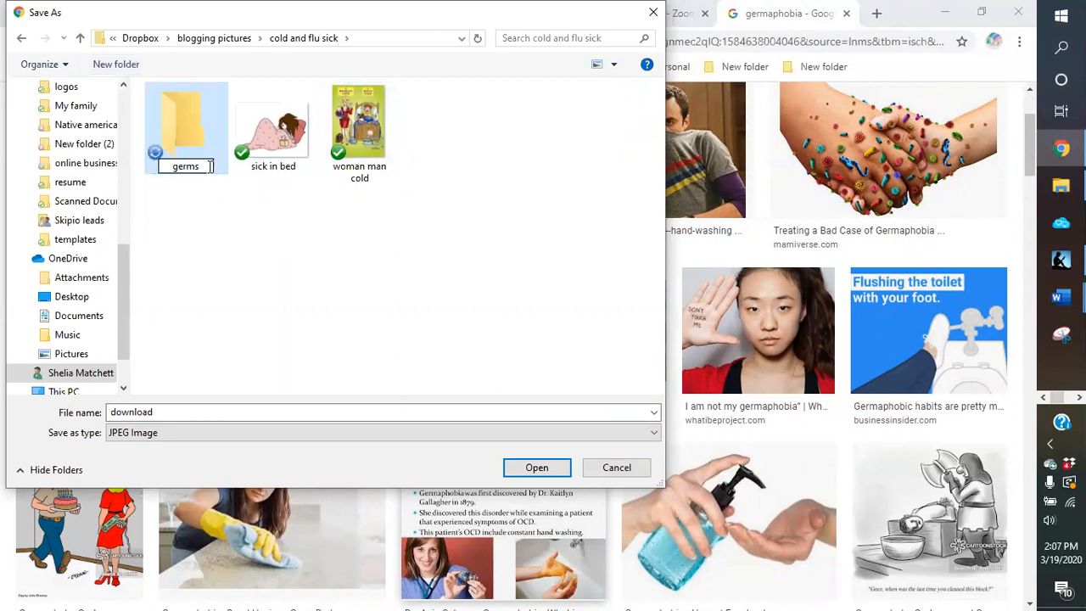
key(Return)
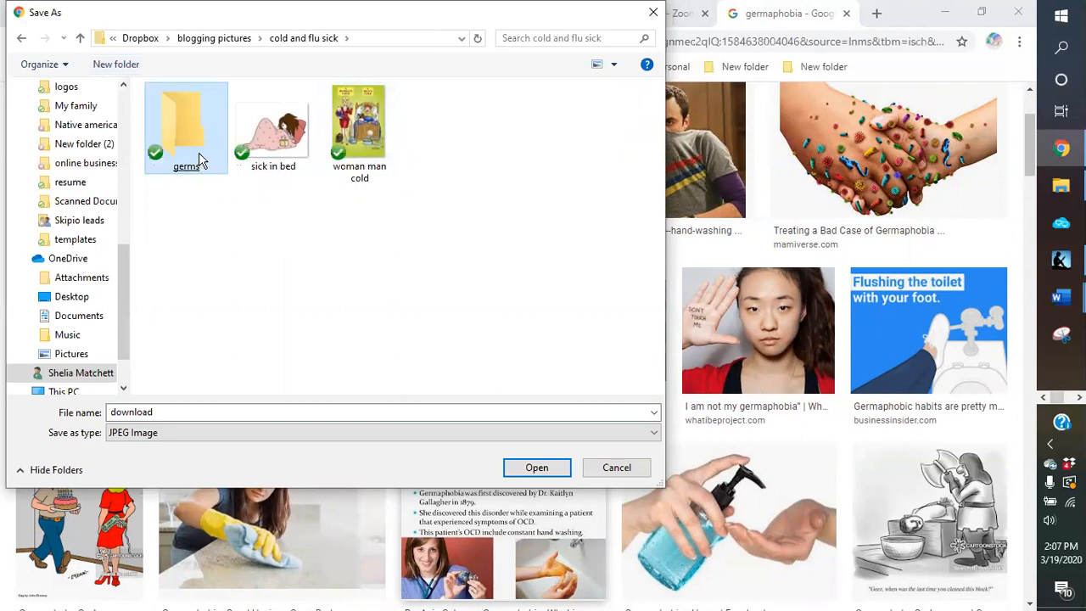
double_click(195, 154)
Step: Name the image file "germaphobia" and save it as a JPEG in the germs folder
click(202, 413)
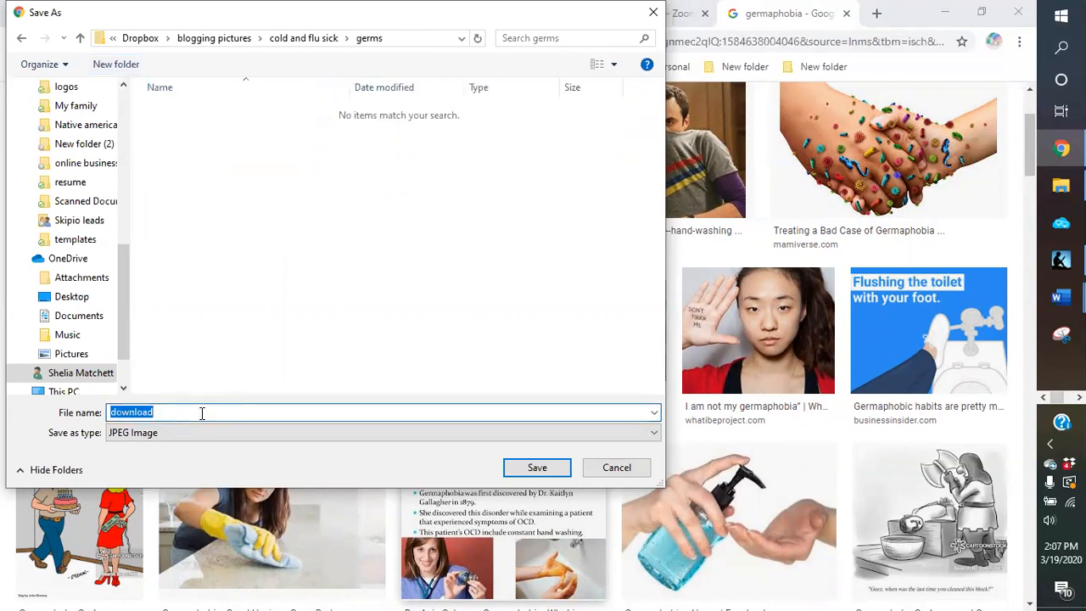
click(201, 413)
text(er)
key(BackSpace)
key(BackSpace)
key(BackSpace)
key(BackSpace)
key(BackSpace)
key(BackSpace)
key(BackSpace)
key(BackSpace)
key(BackSpace)
key(BackSpace)
text(germaphobia)
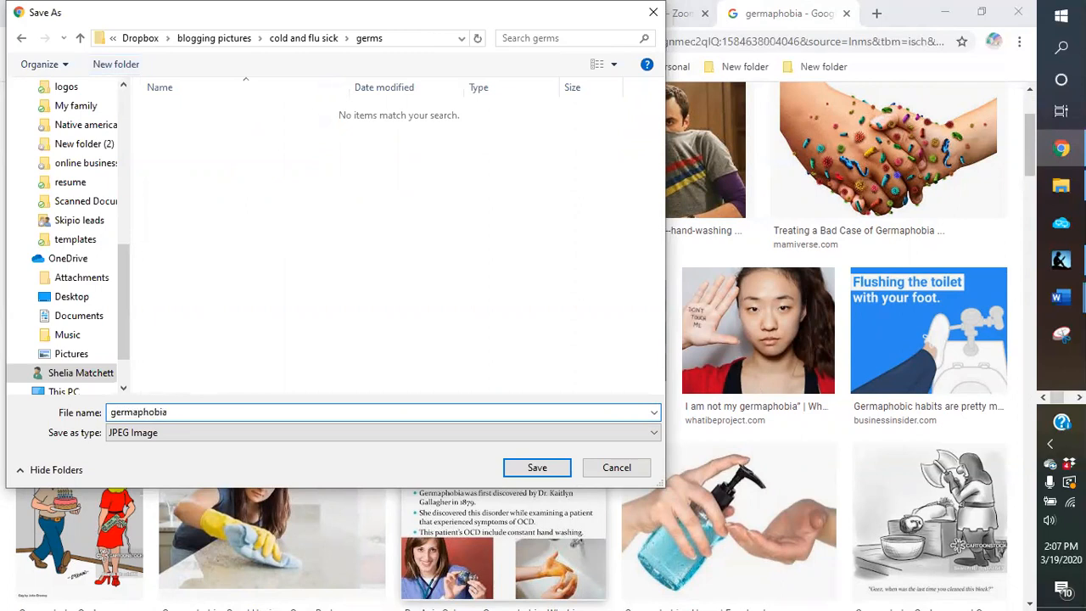
key(Return)
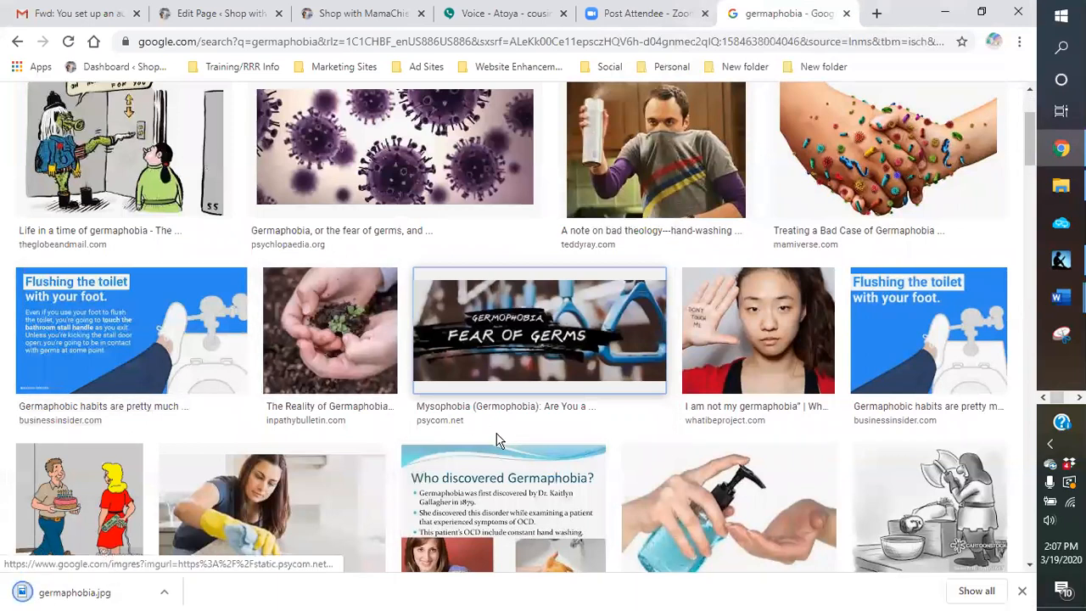
Step: Save the crossed-out blue germ cartoon from cherrychapman.com as "no germs" in the germs folder
scroll(594, 373, down, 2)
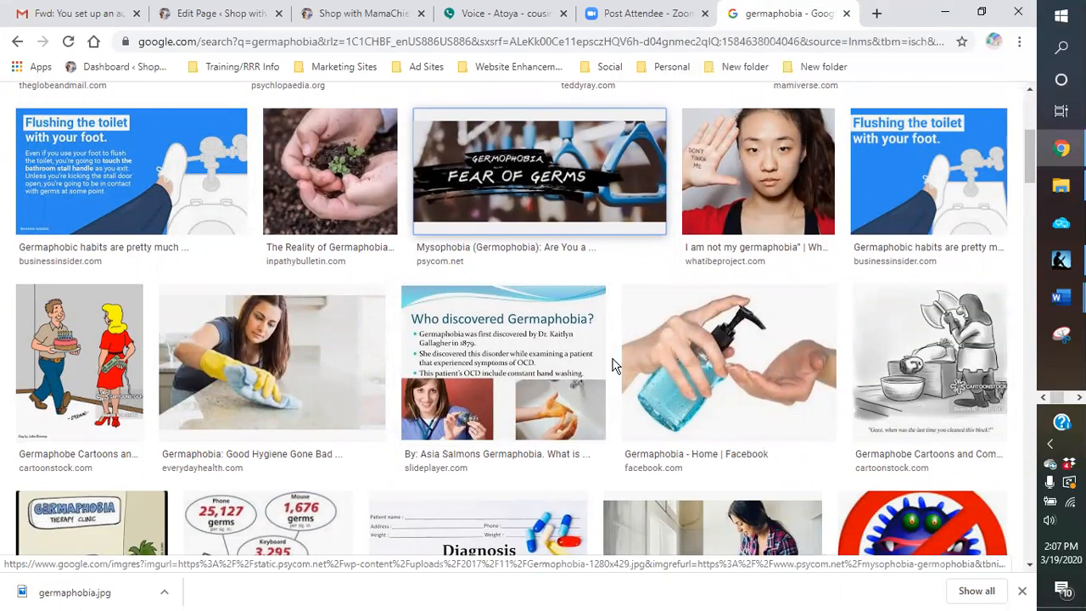
scroll(615, 364, down, 2)
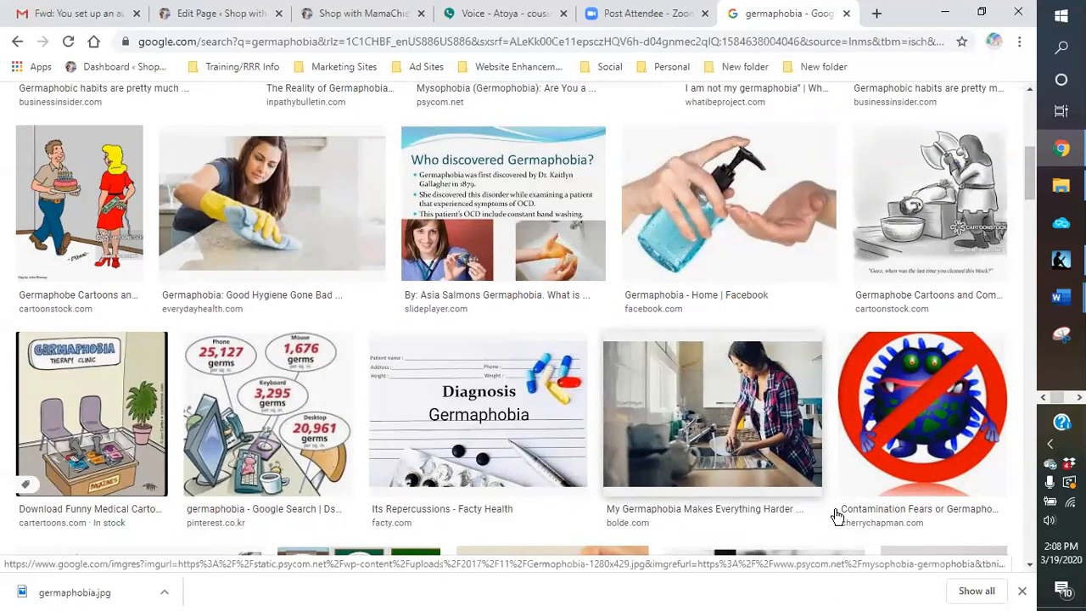
right_click(941, 448)
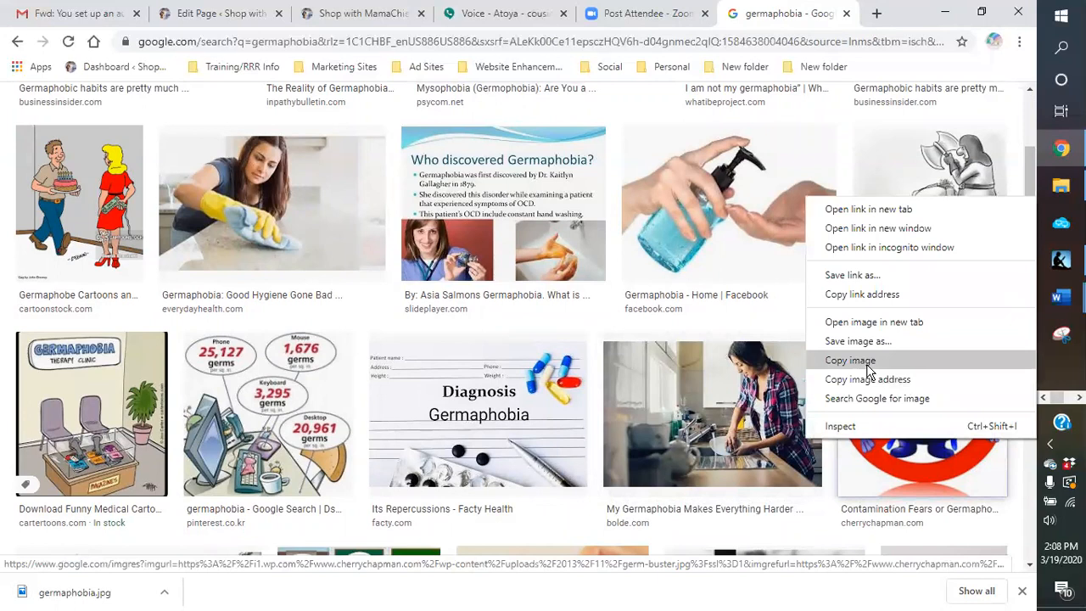
click(857, 341)
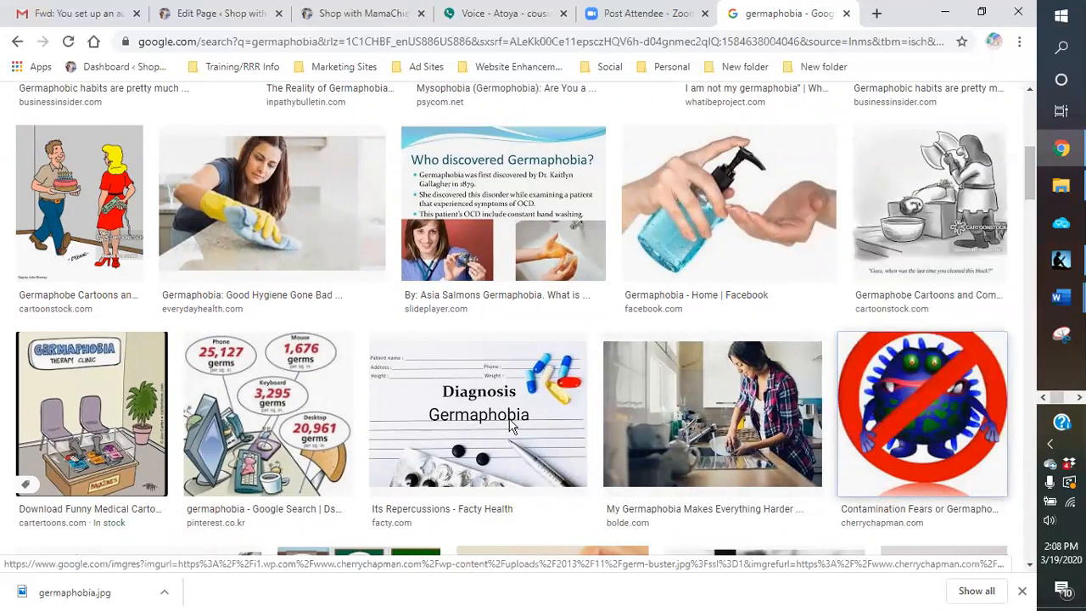
text(no germs)
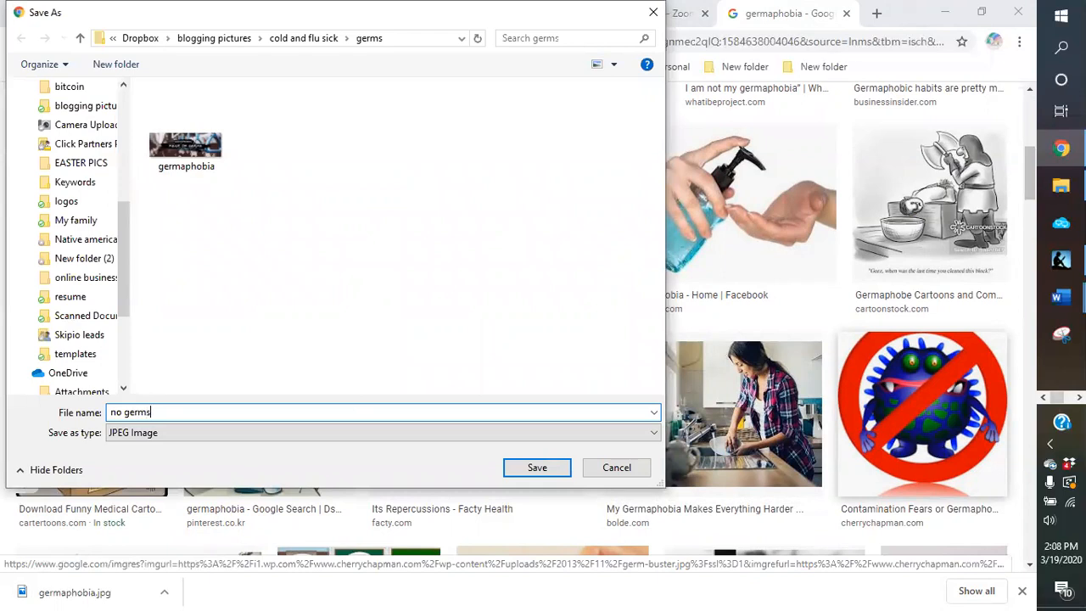
key(Return)
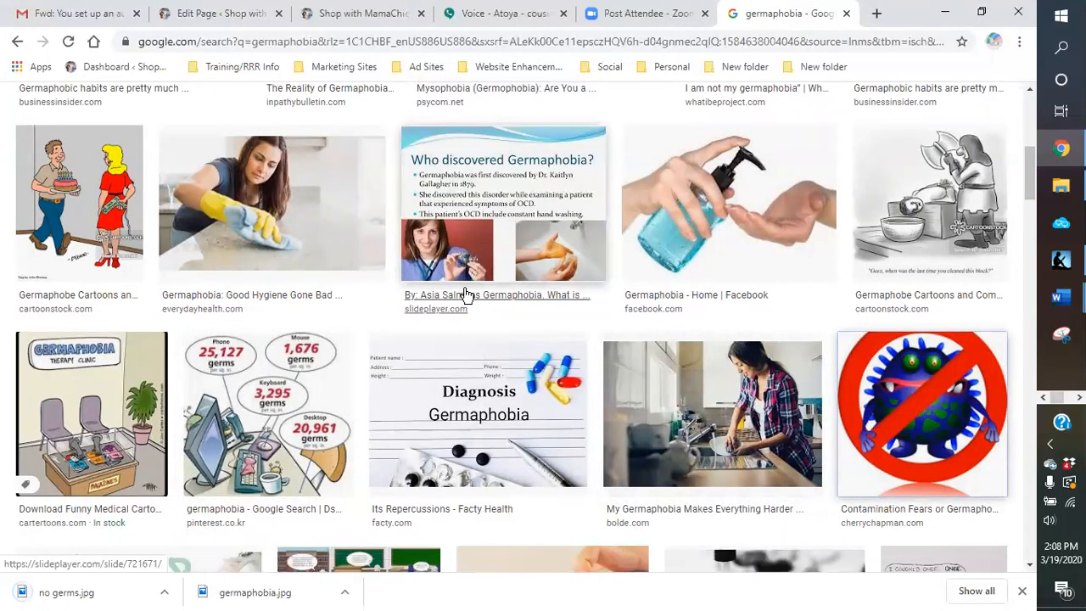
Step: Save the black-and-white hand-washing image from germaphobia.co.uk as "wash hands" in the germs folder
scroll(465, 294, down, 3)
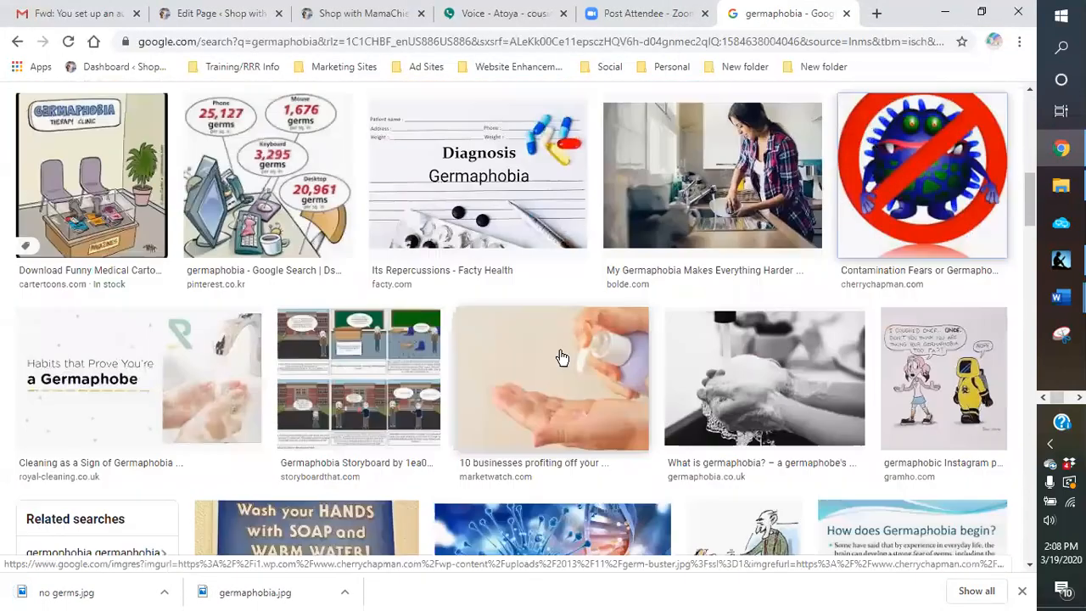
right_click(758, 378)
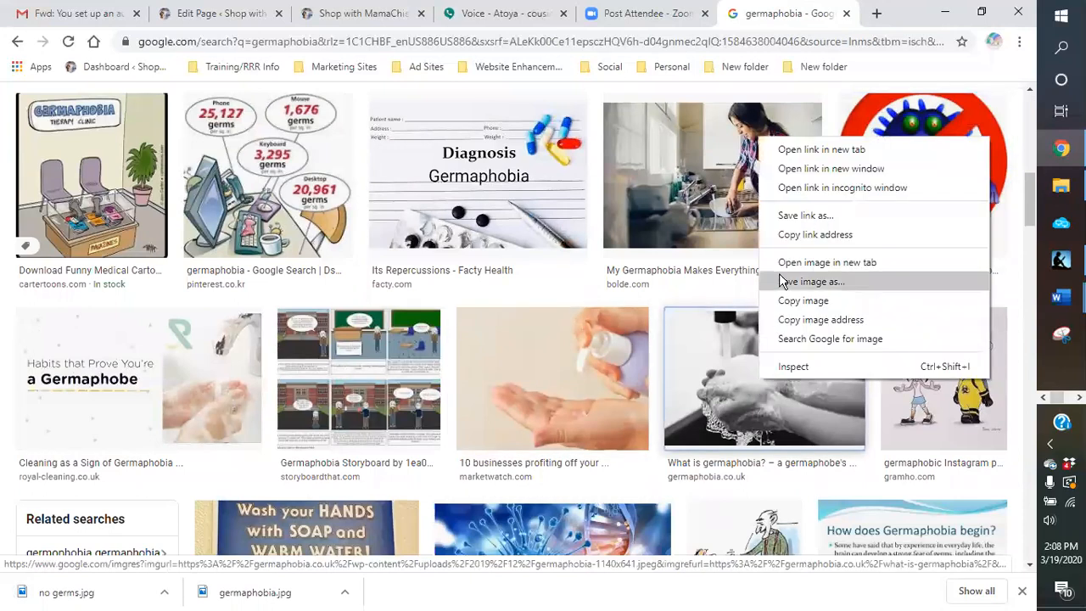
click(801, 282)
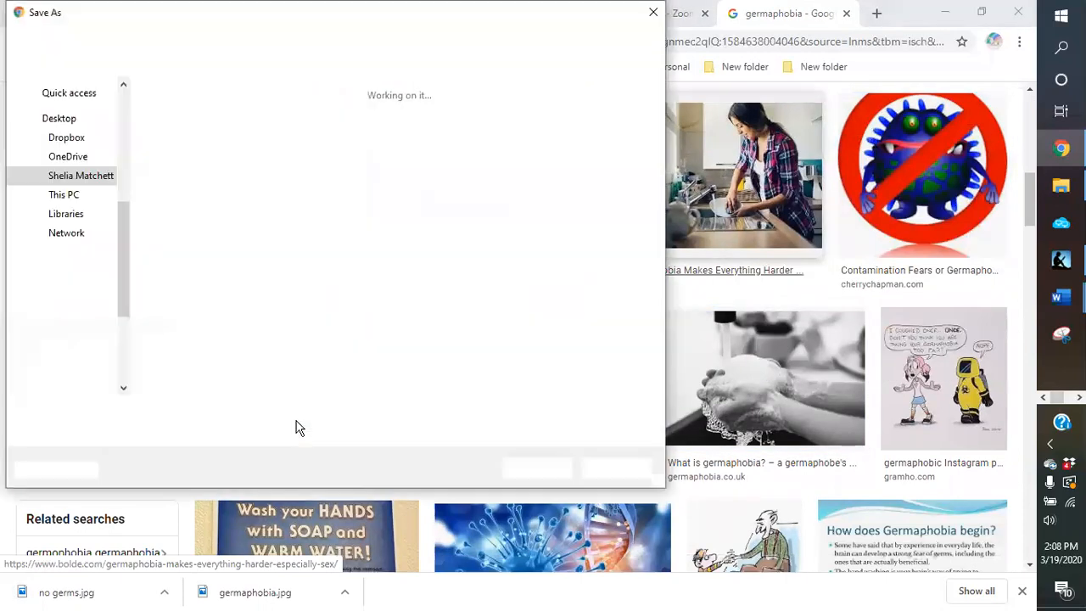
text(wash hands)
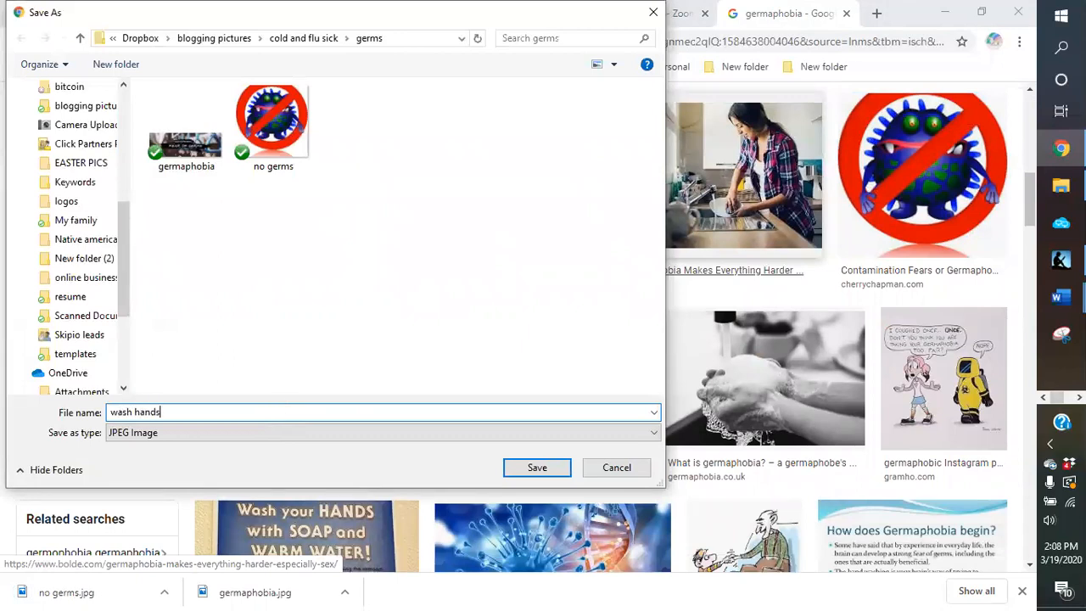
click(536, 468)
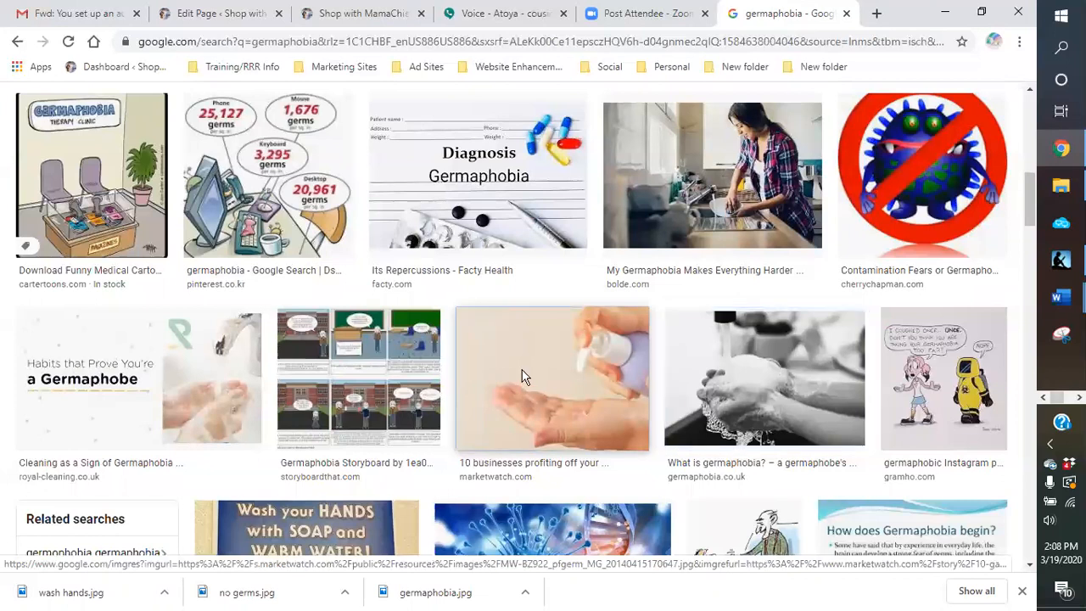
Step: Save the marketwatch.com image of a pump bottle over an open palm as "hand sanitizer" in the germs folder
right_click(523, 375)
click(561, 274)
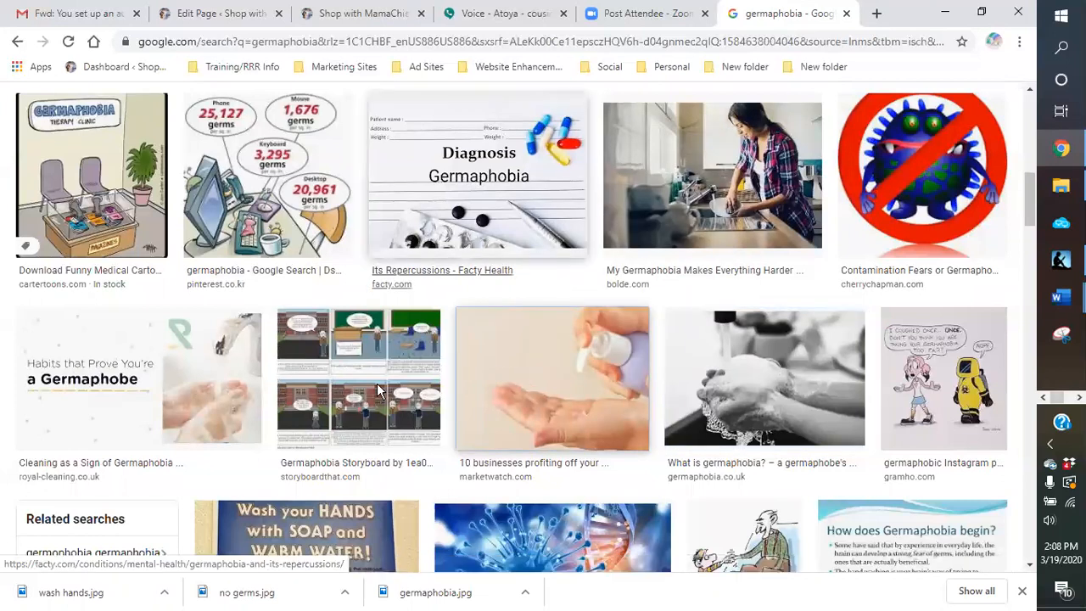
text(hand sanitiz)
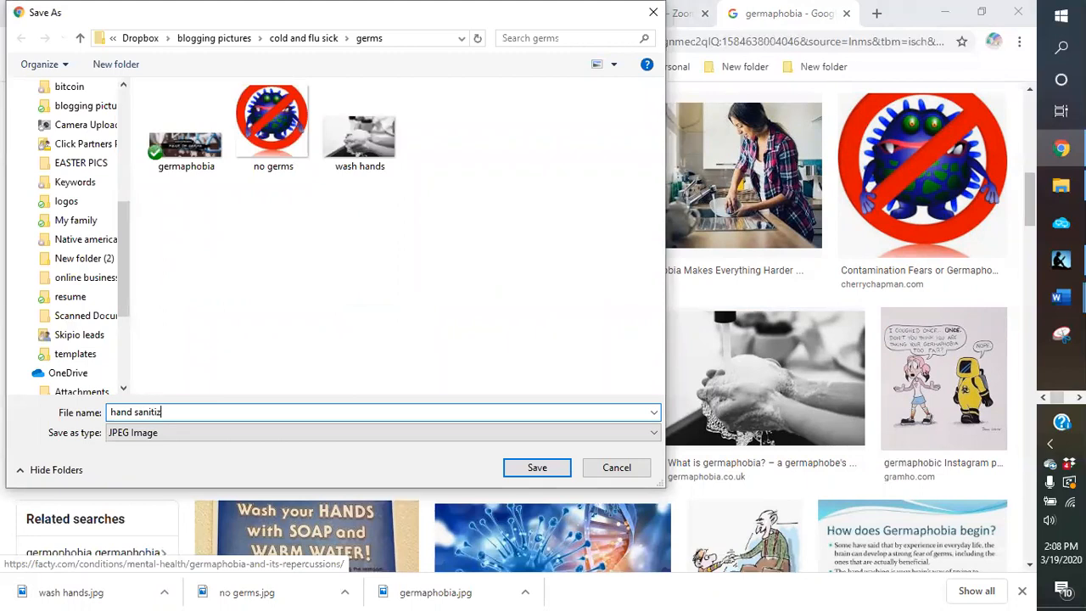
click(538, 470)
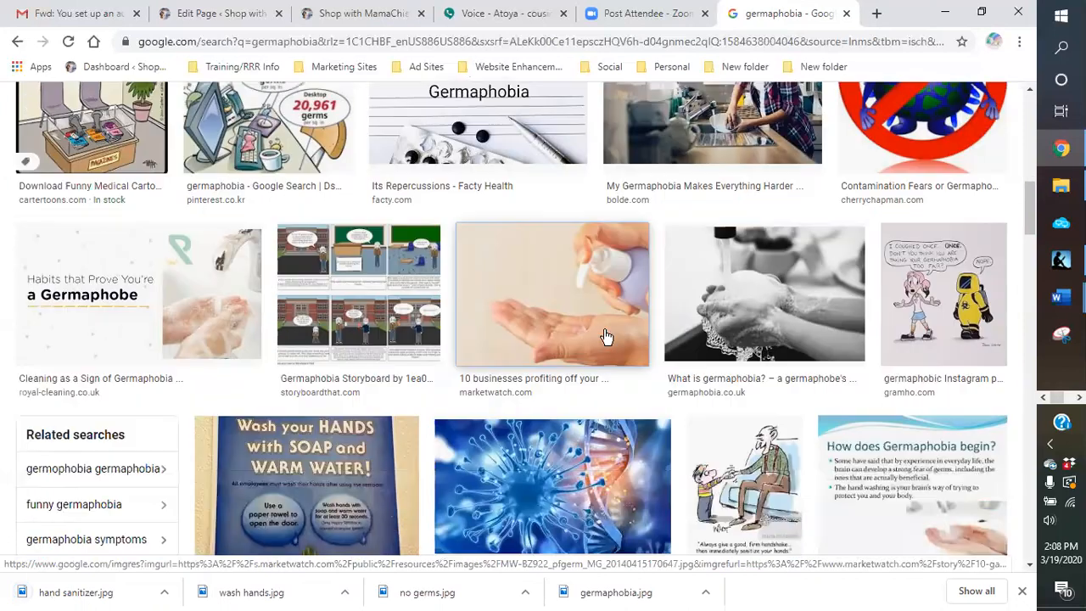
Step: Save the shutterstock.com purple cartoon GERMS lettering from the image results as "germs" in the germs folder
scroll(605, 334, down, 3)
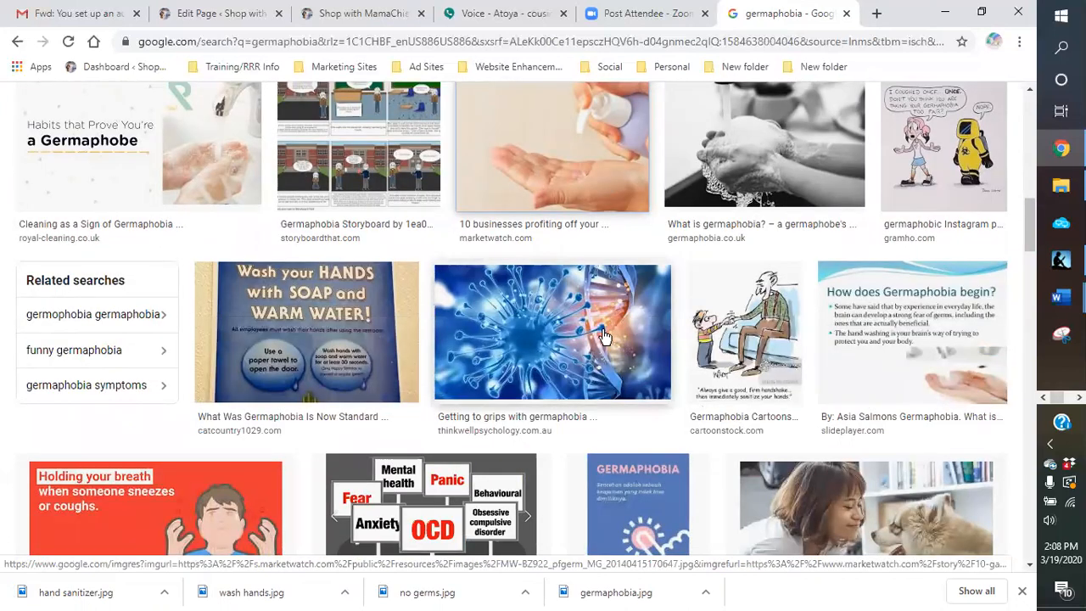
scroll(605, 336, down, 1)
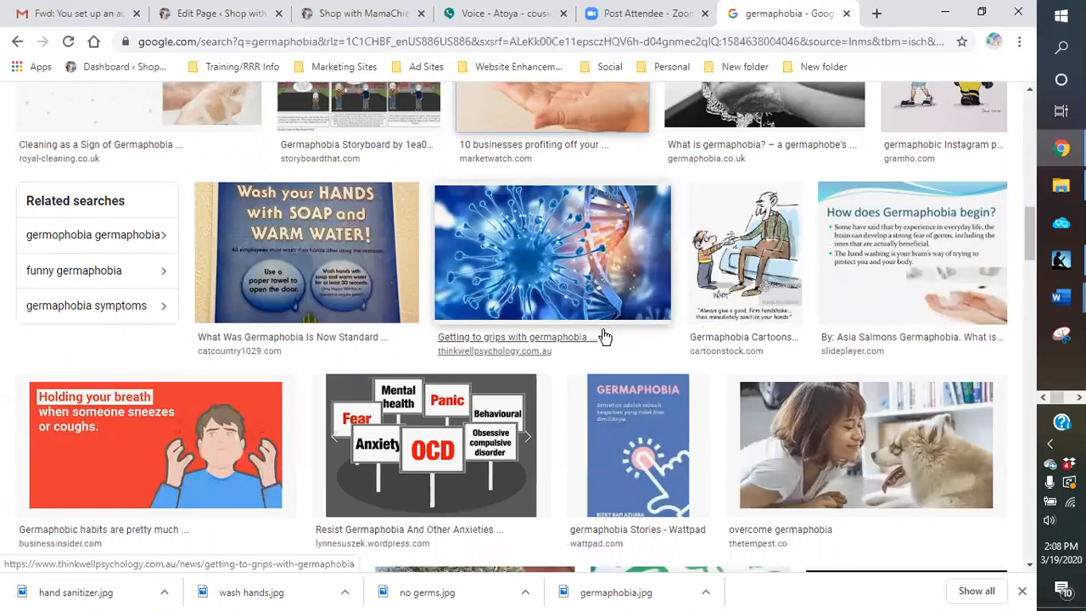
scroll(605, 337, down, 1)
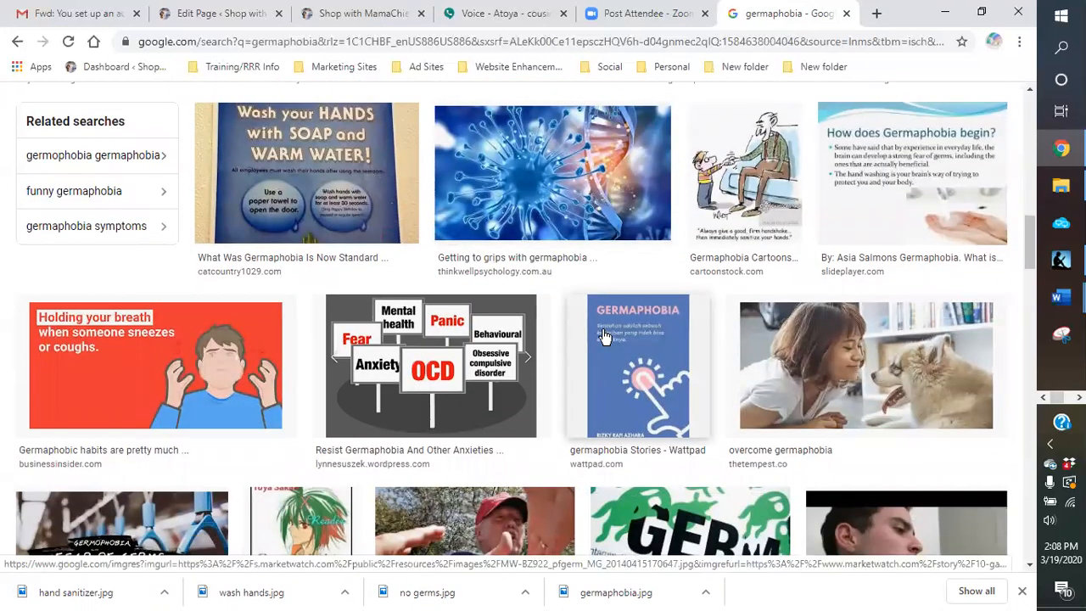
scroll(606, 336, down, 2)
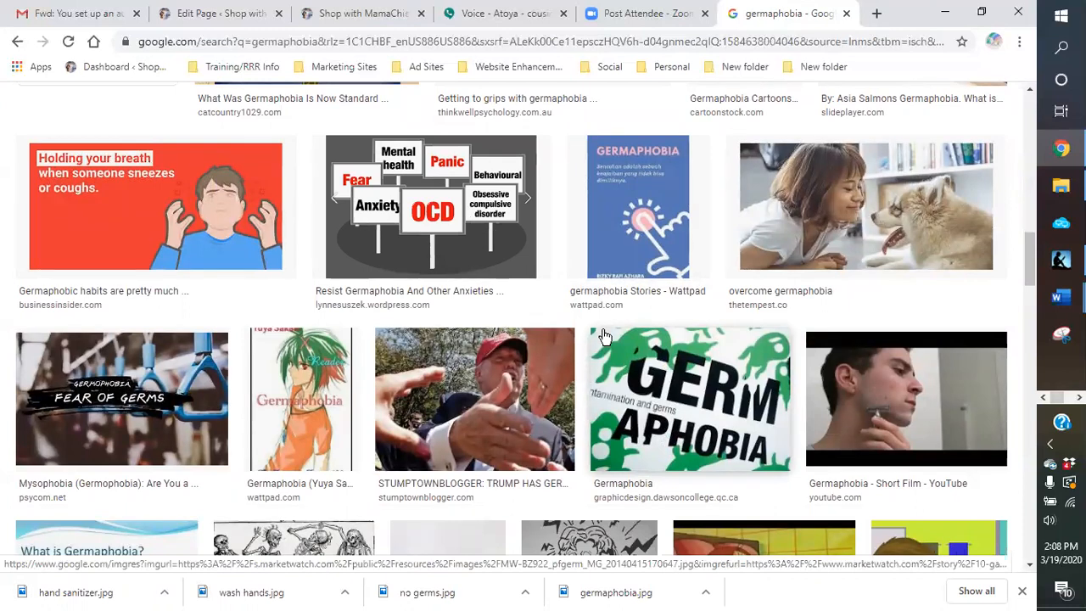
scroll(604, 337, down, 2)
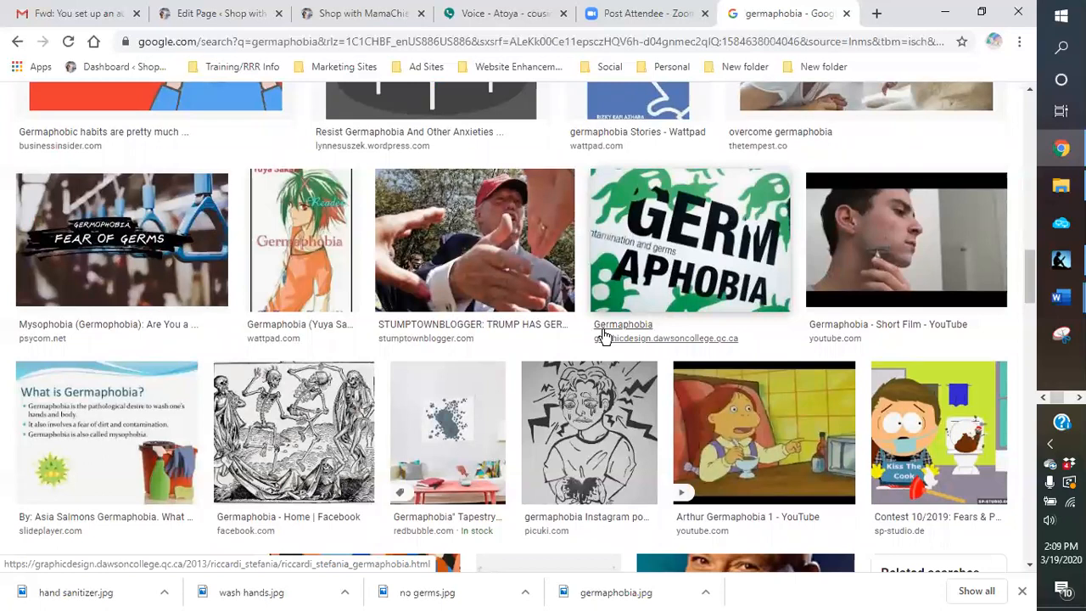
scroll(604, 337, down, 2)
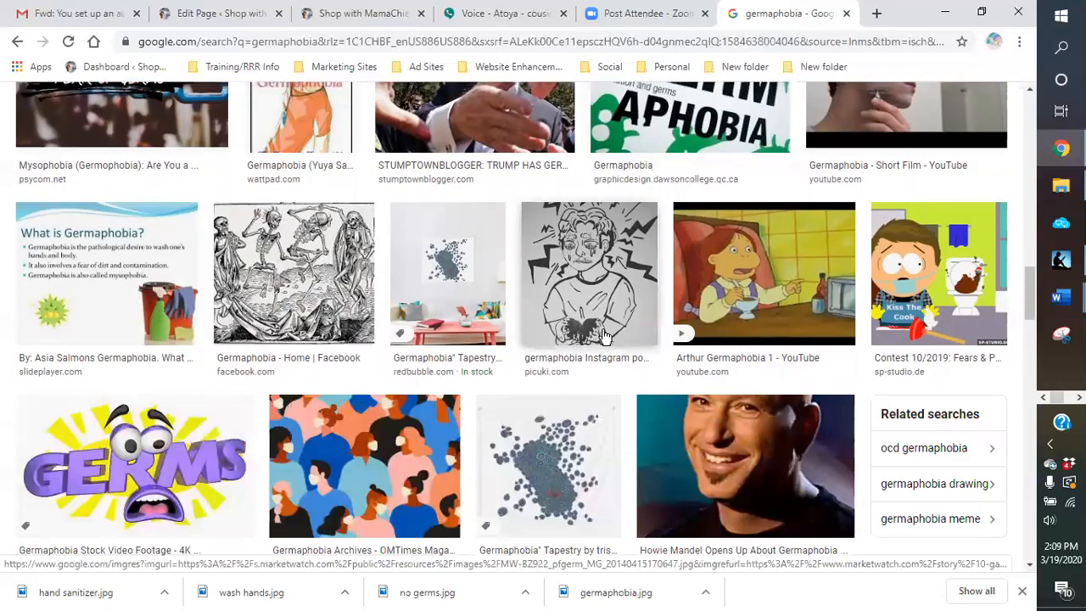
scroll(604, 337, down, 2)
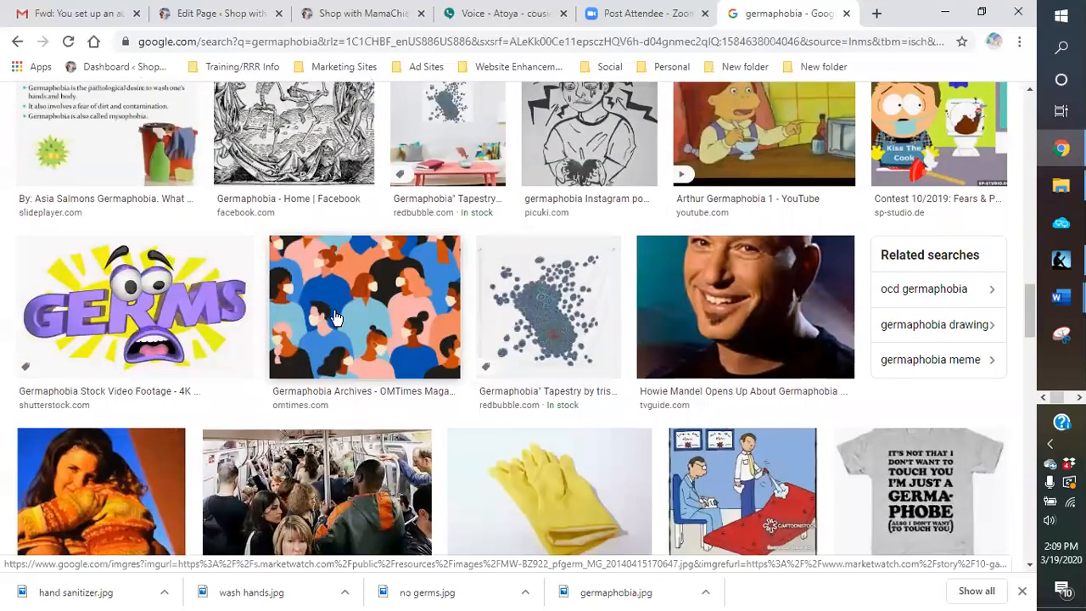
right_click(164, 313)
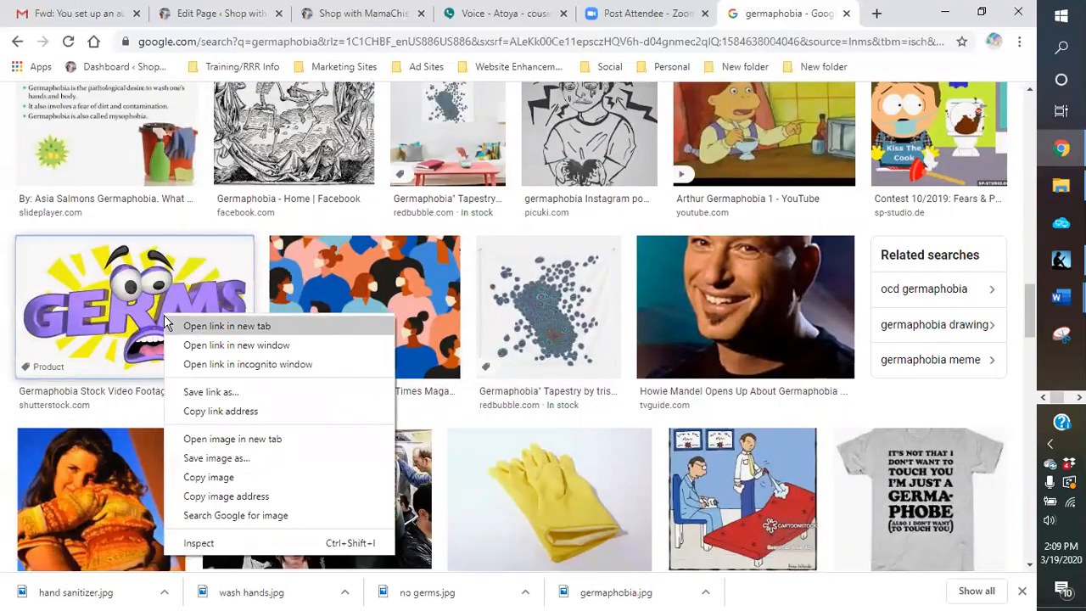
click(212, 458)
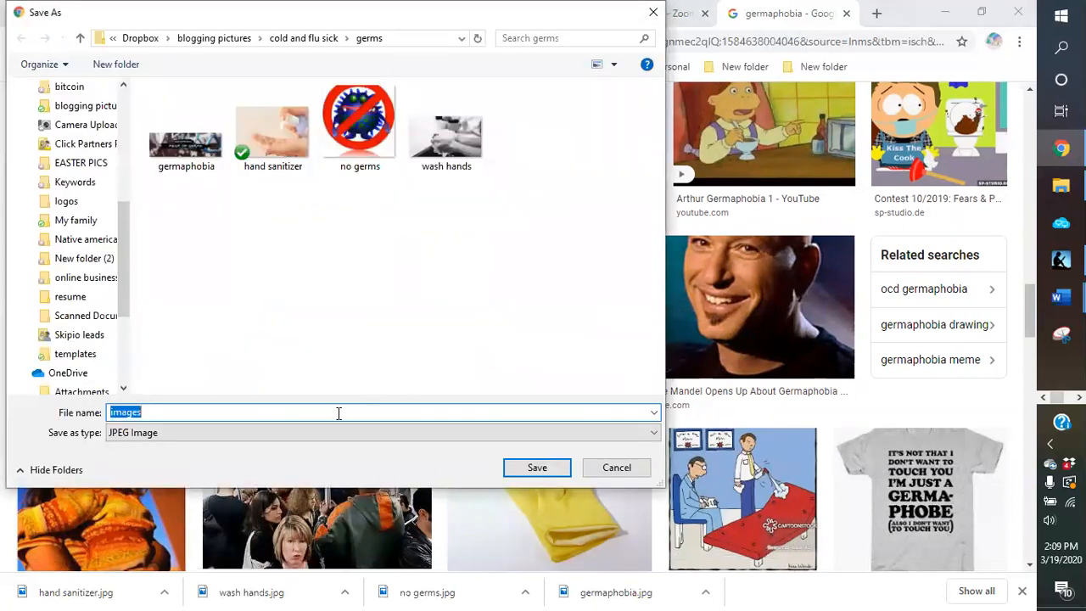
text(germs)
key(Return)
Step: Save the all-about-psychology.com image of blue-green viruses as "germs1" in the germs folder and dismiss the downloads bar
scroll(538, 375, down, 4)
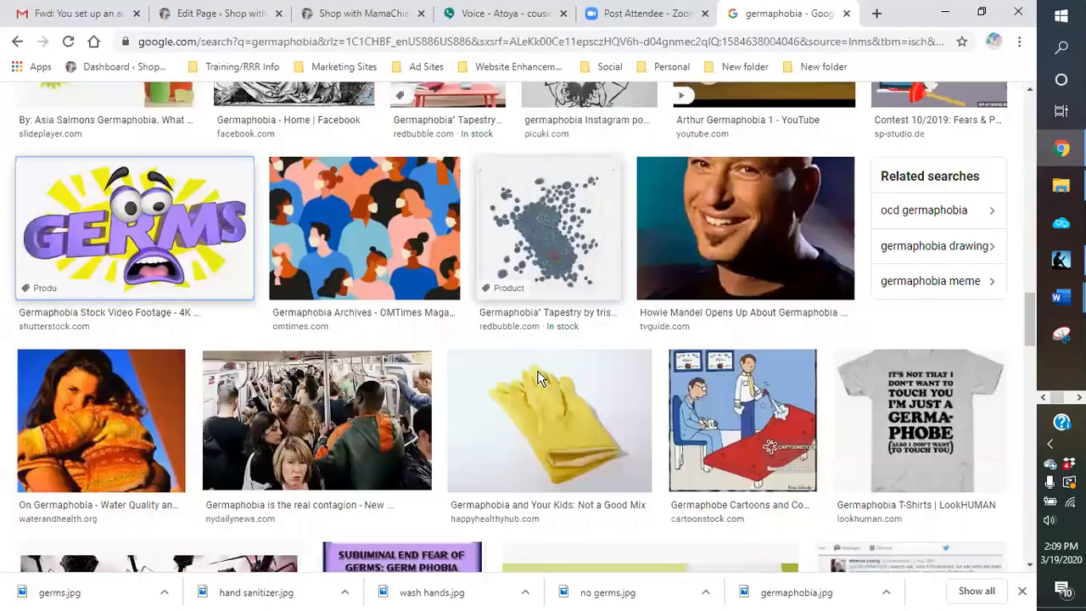
scroll(538, 376, down, 3)
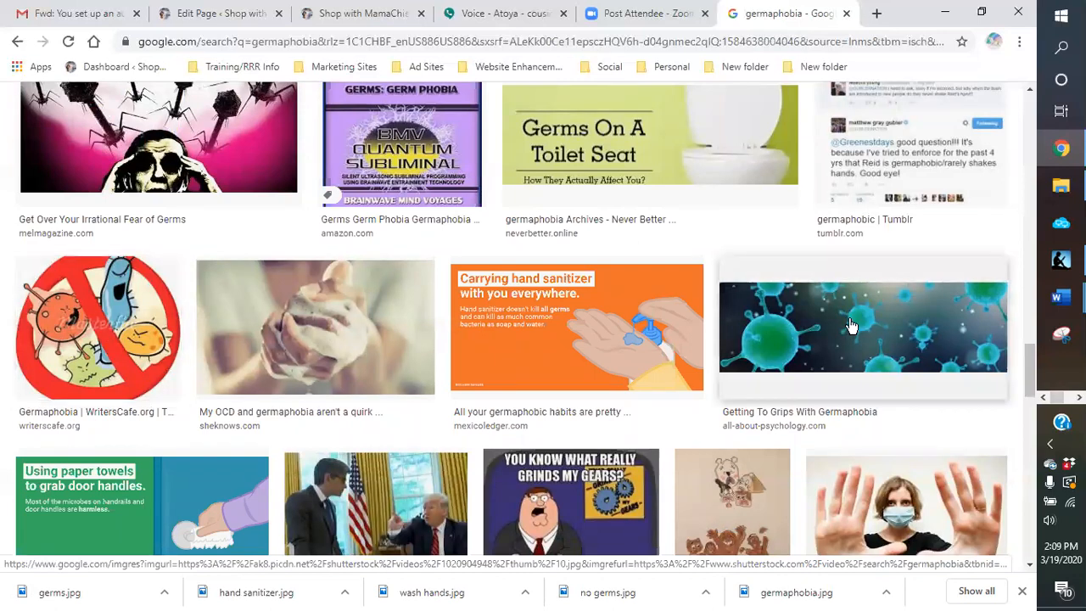
scroll(850, 325, down, 1)
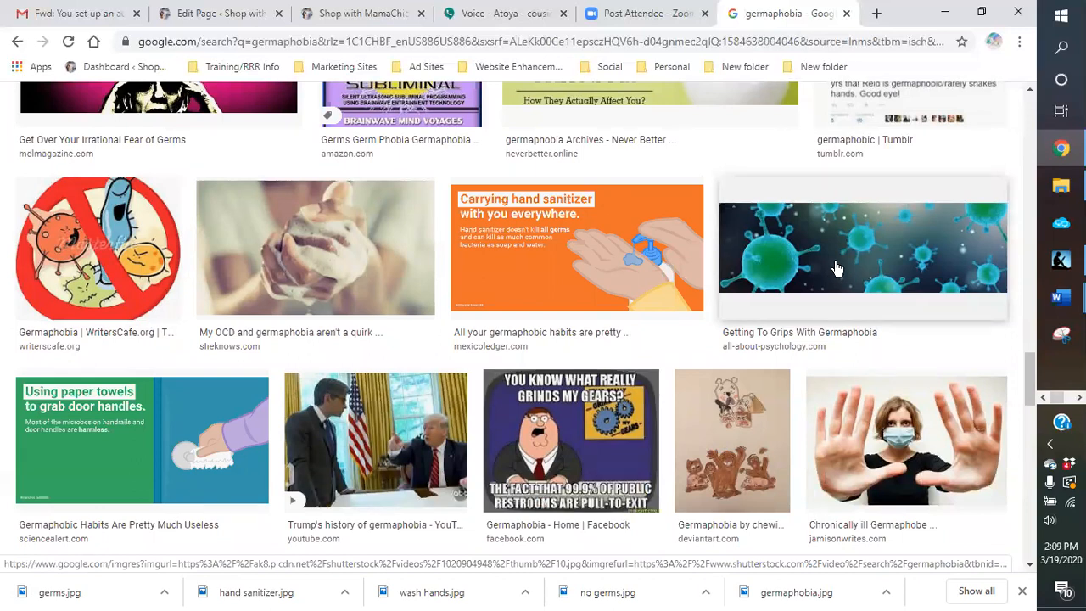
right_click(806, 265)
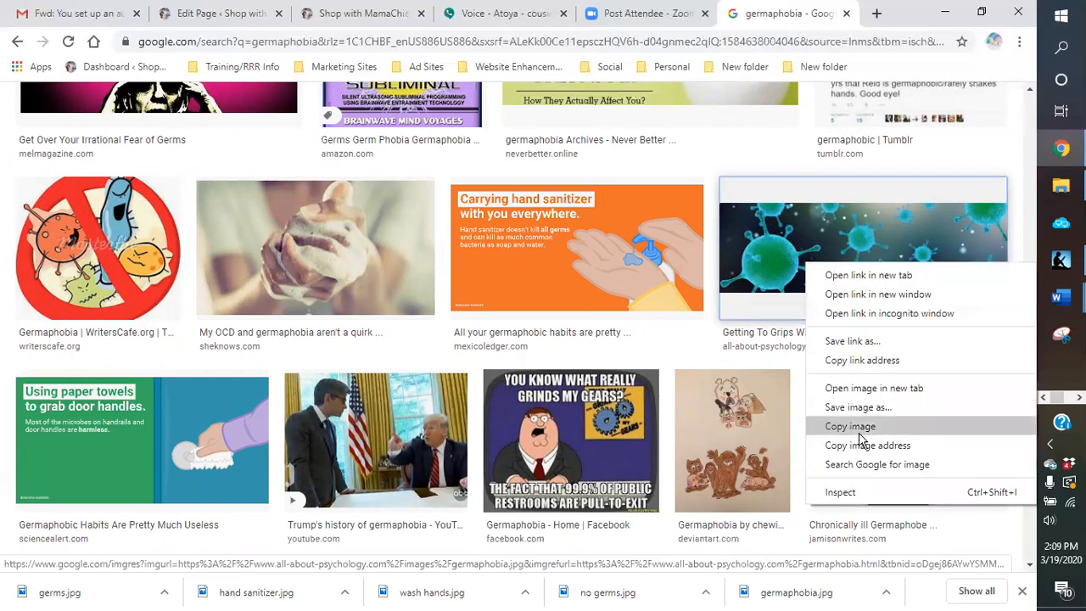
click(855, 407)
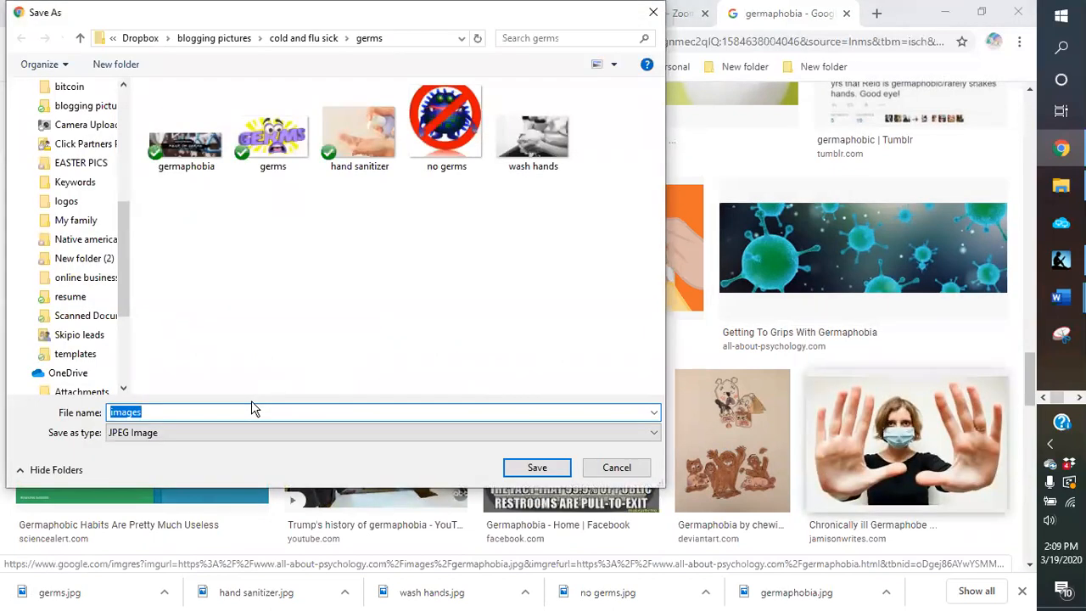
text(germs)
key(Return)
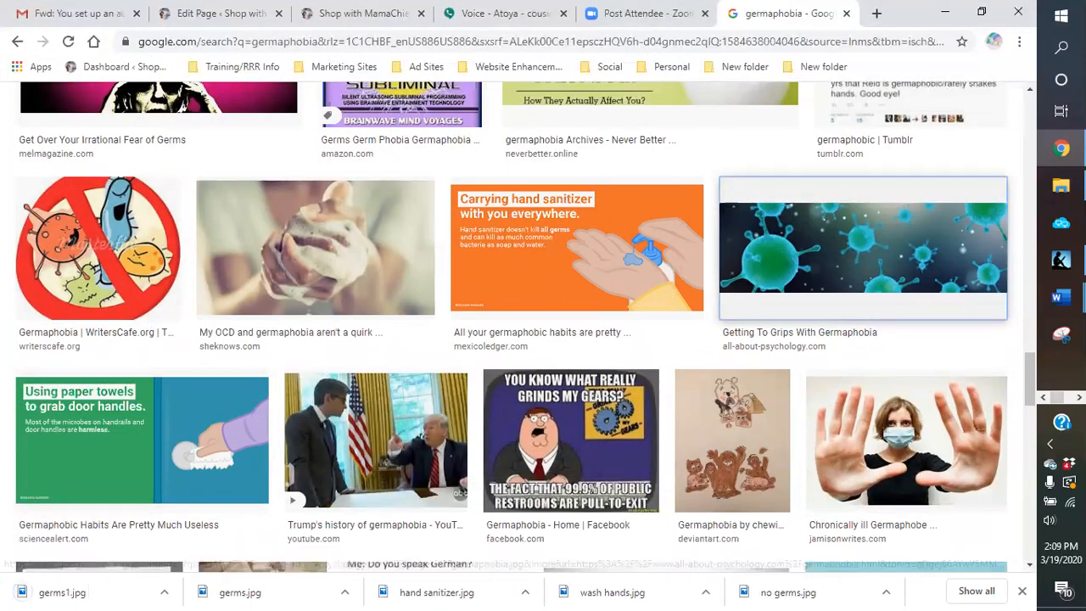
click(1021, 591)
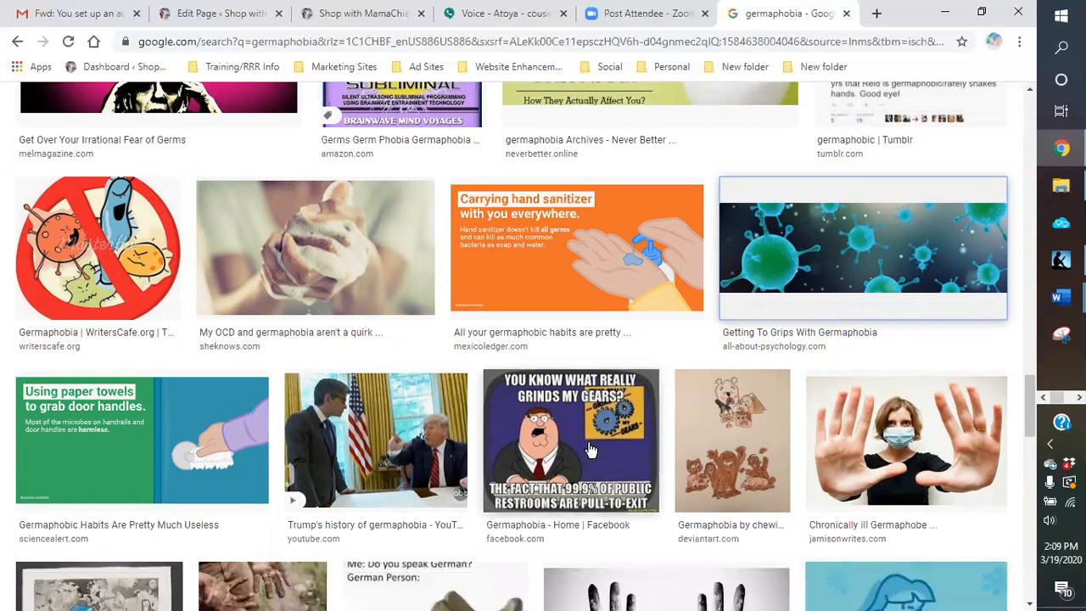
Step: Save the ecoparent.ca image of a child's hands digging in soil as "dirt germs" in the germs folder
scroll(503, 384, down, 3)
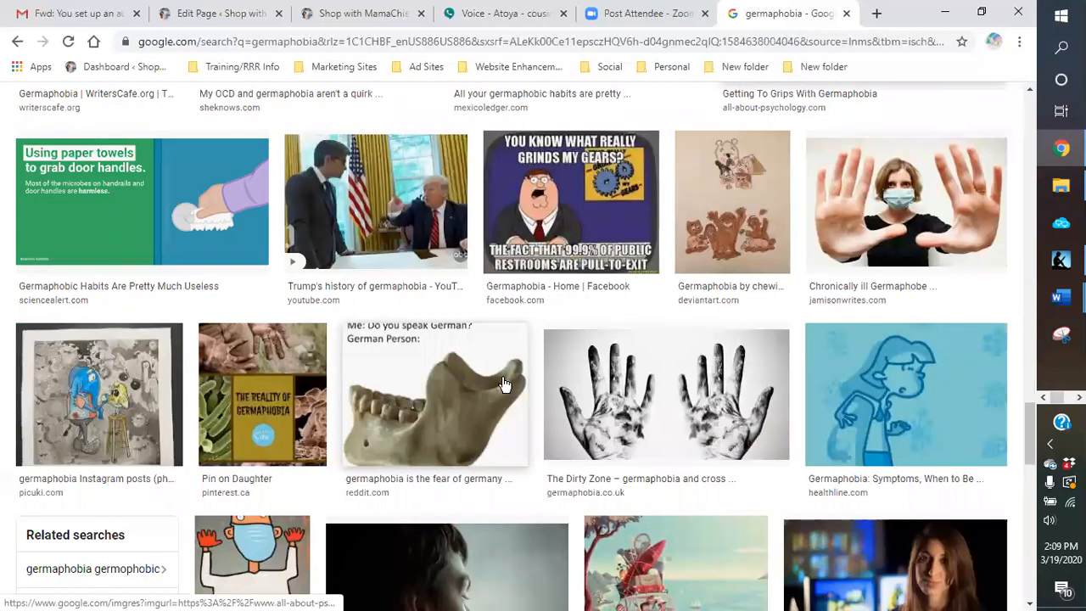
scroll(504, 384, down, 2)
scroll(503, 384, down, 3)
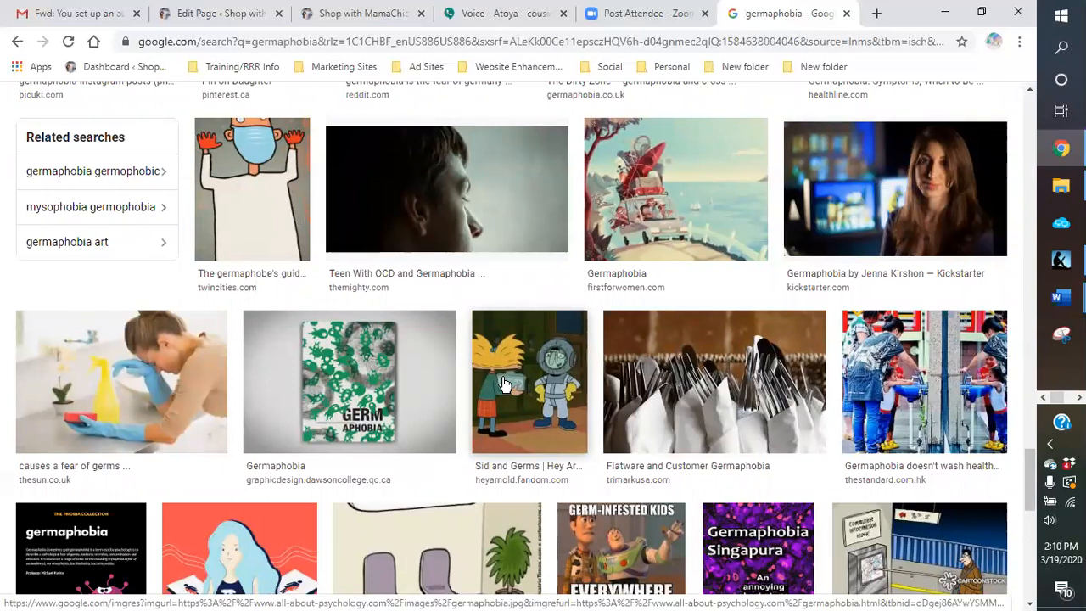
scroll(503, 383, down, 2)
scroll(504, 384, down, 2)
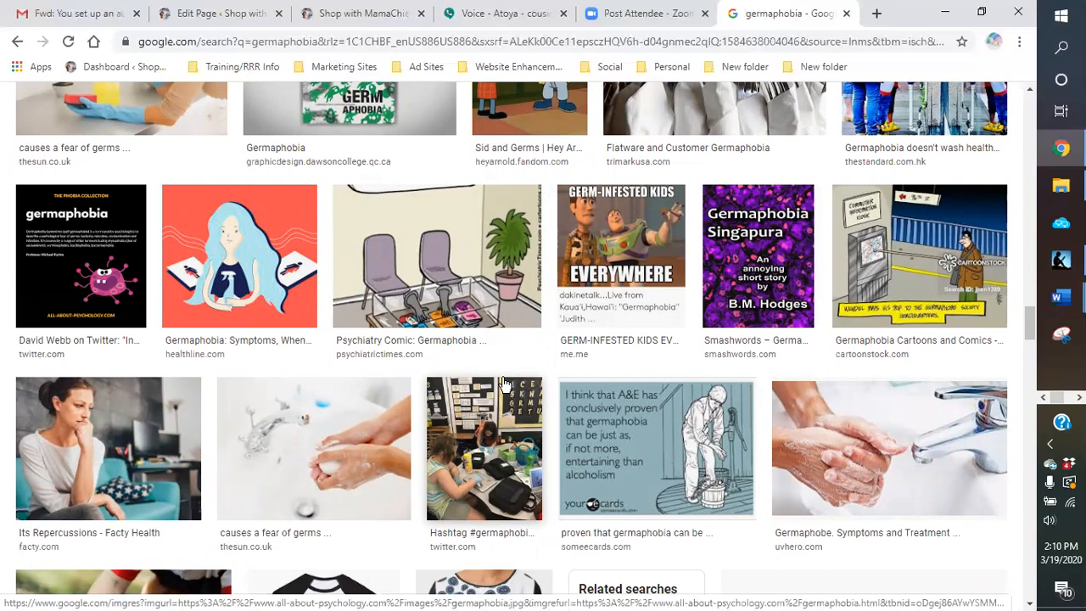
scroll(504, 384, down, 2)
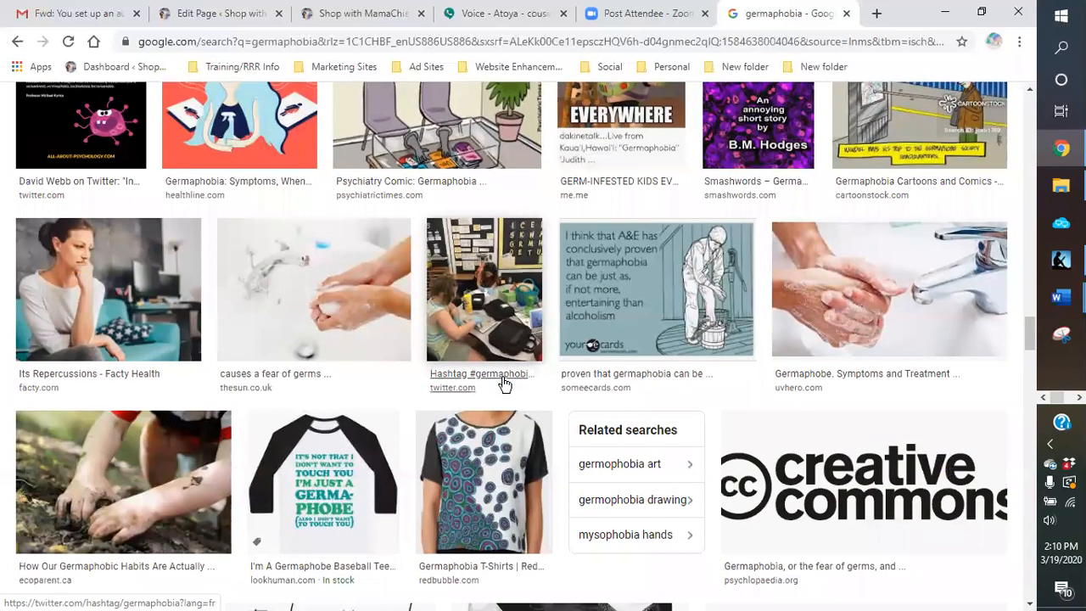
scroll(504, 384, down, 1)
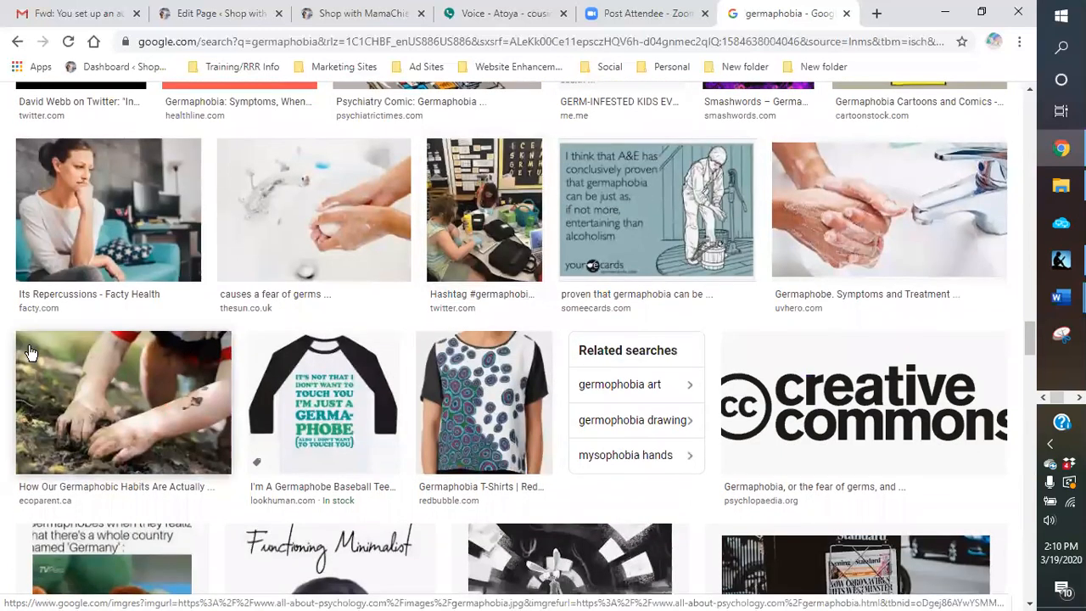
right_click(132, 391)
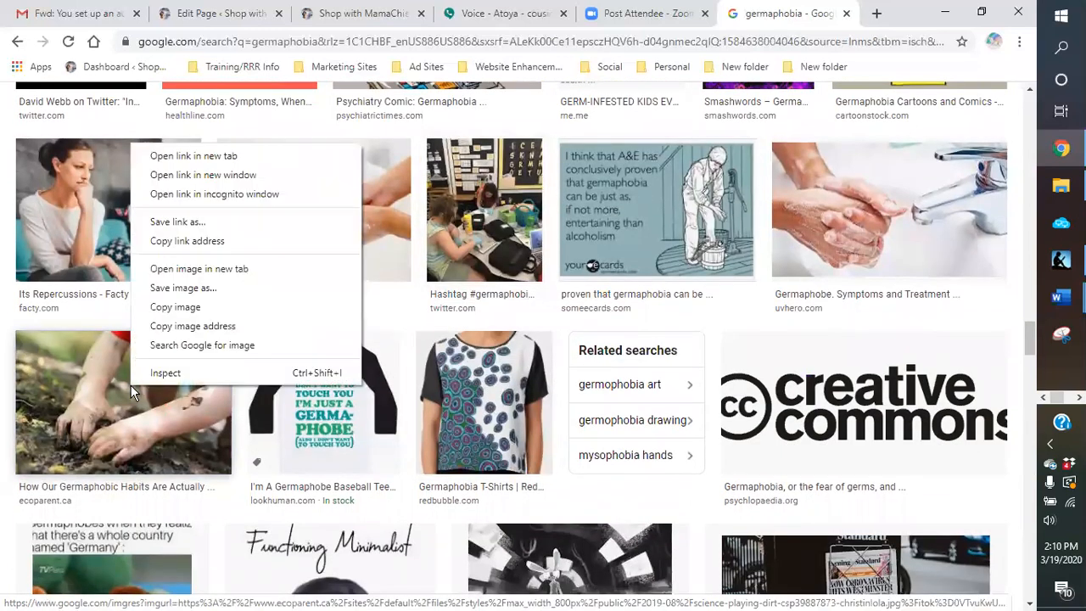
click(183, 288)
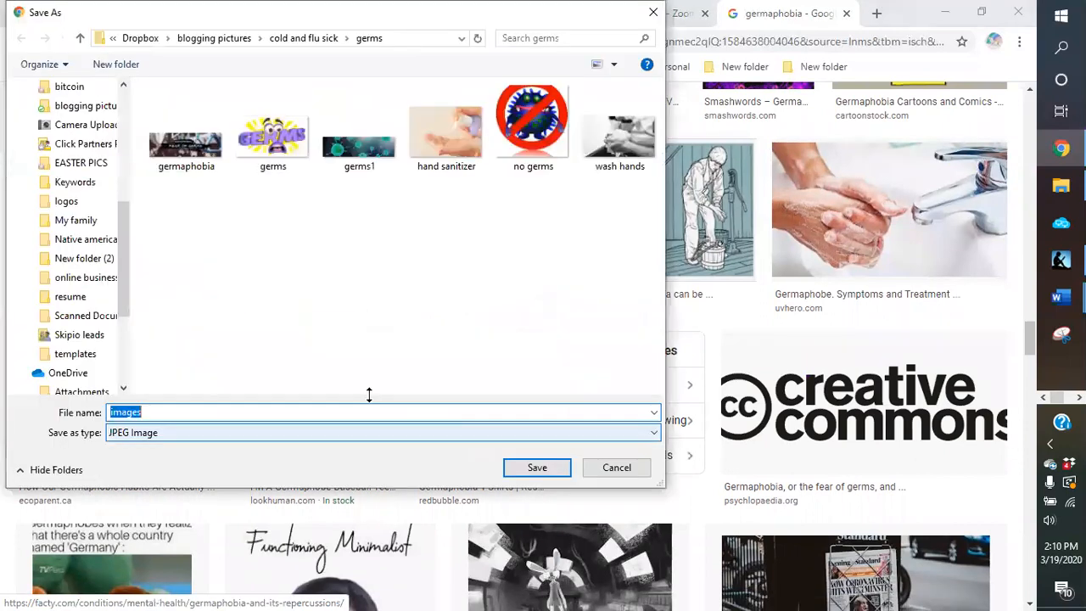
text(dir)
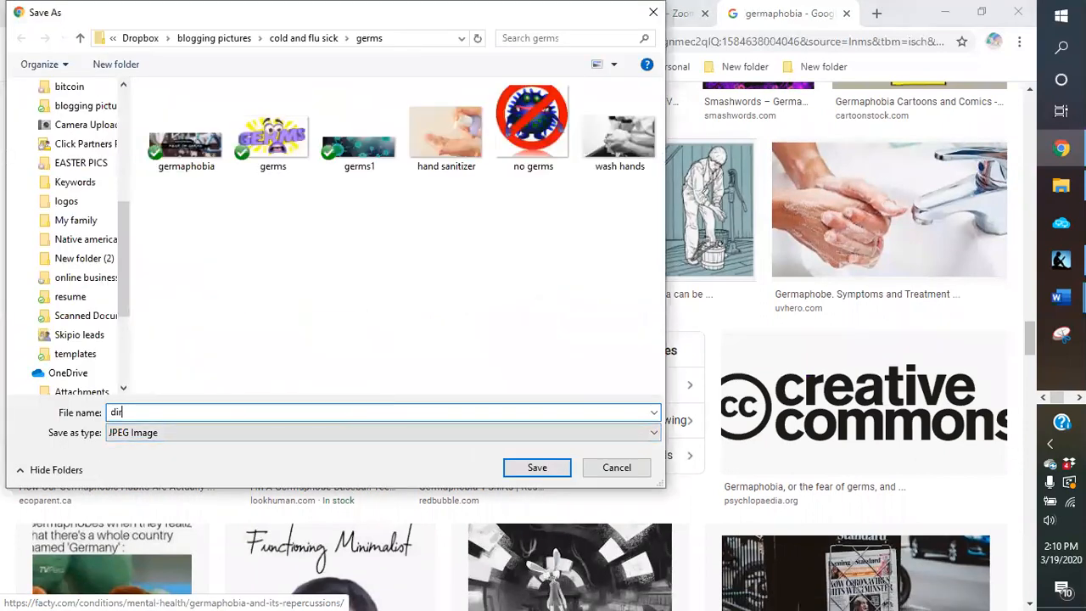
text(t germs)
key(Return)
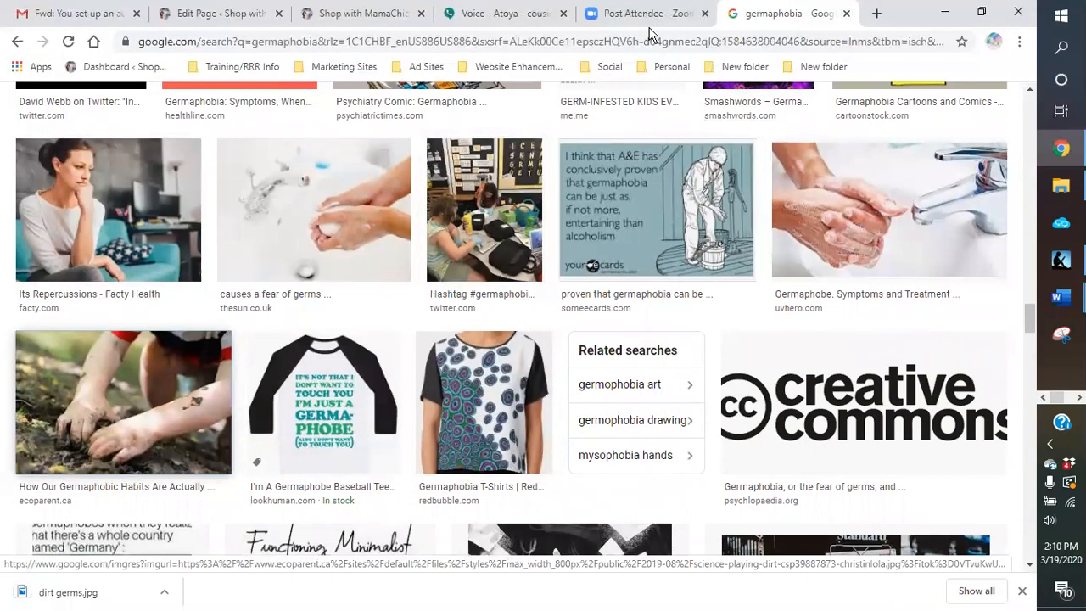
Step: Return to the WordPress page draft and add an image block directly above the "PAST GENERATIONS" heading
click(225, 14)
scroll(442, 329, up, 15)
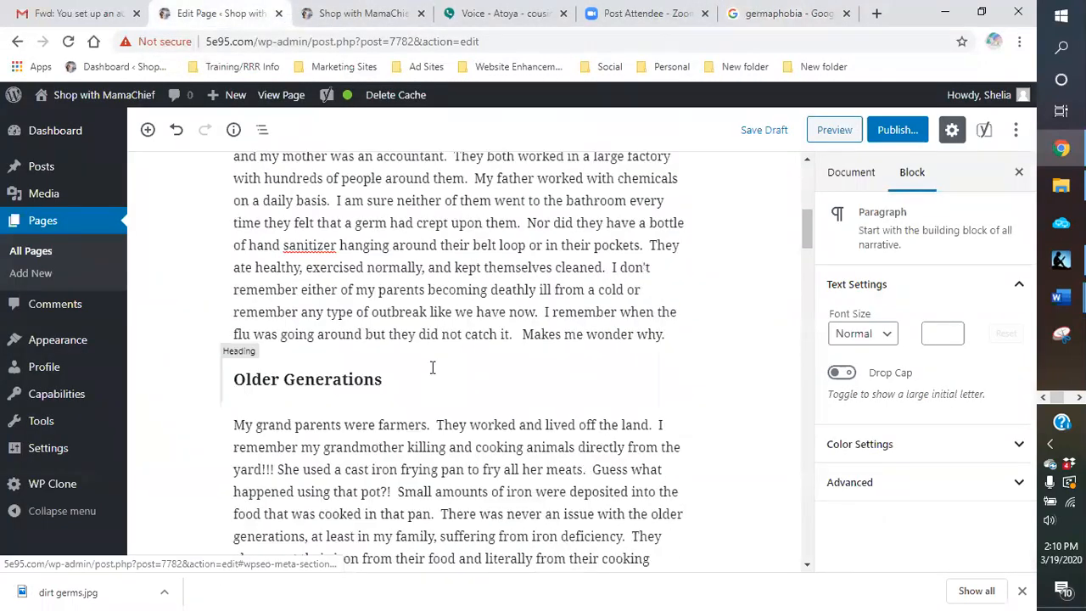
scroll(430, 371, down, 1)
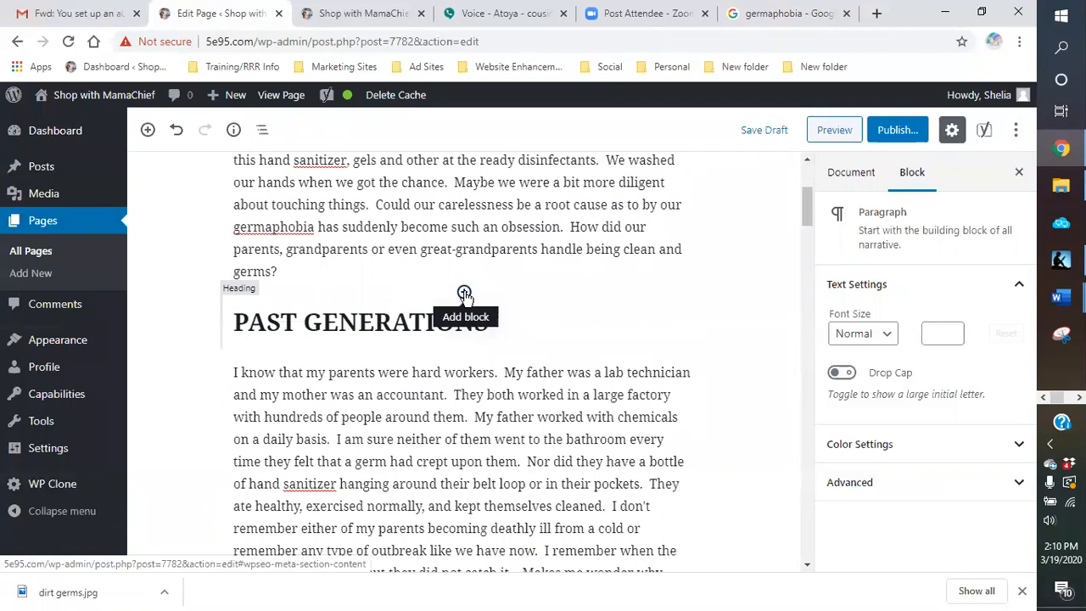
click(464, 293)
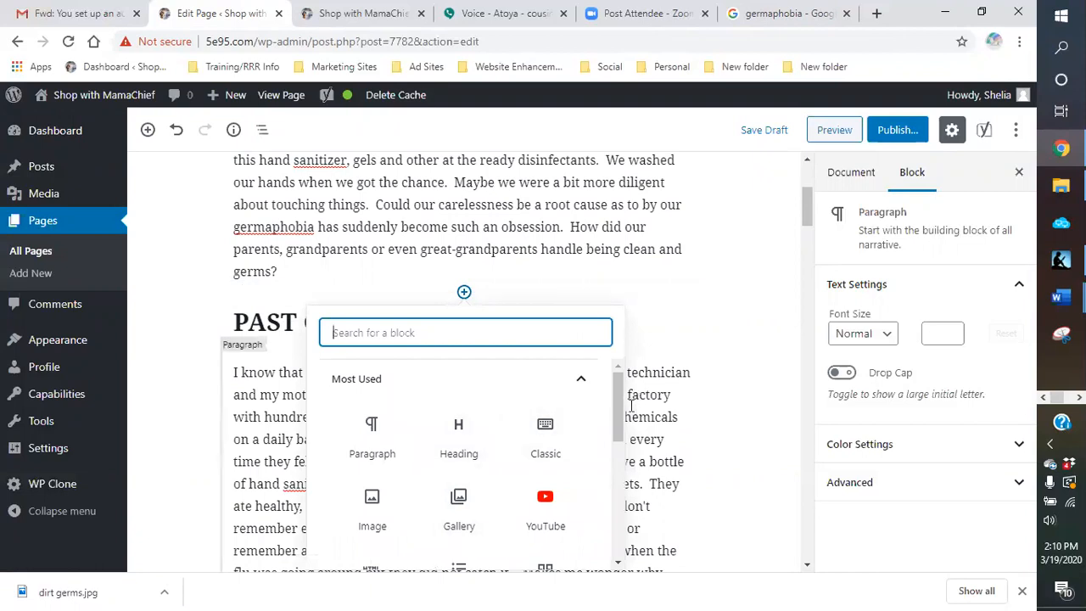
scroll(617, 409, down, 1)
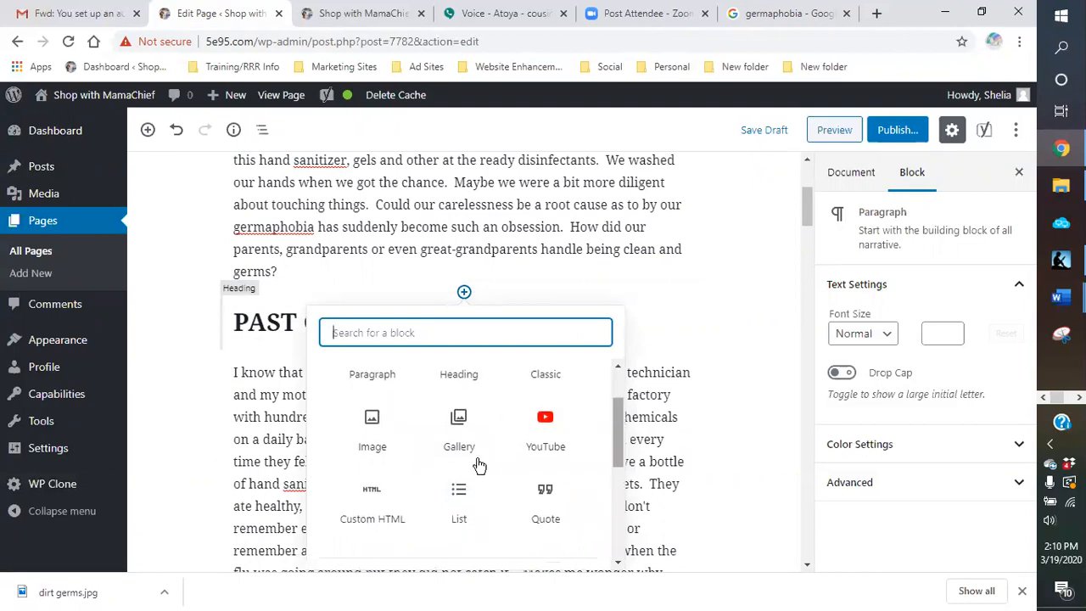
click(366, 437)
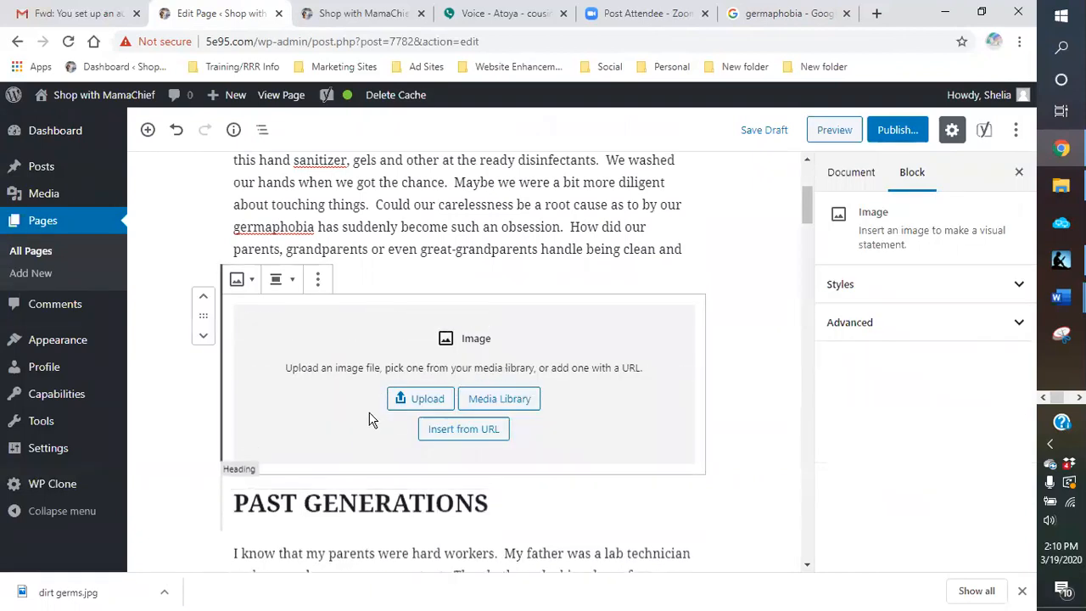
Step: Upload "dirt germs" from the blogging pictures > cold and flu sick > germs folder into the new image block
click(418, 405)
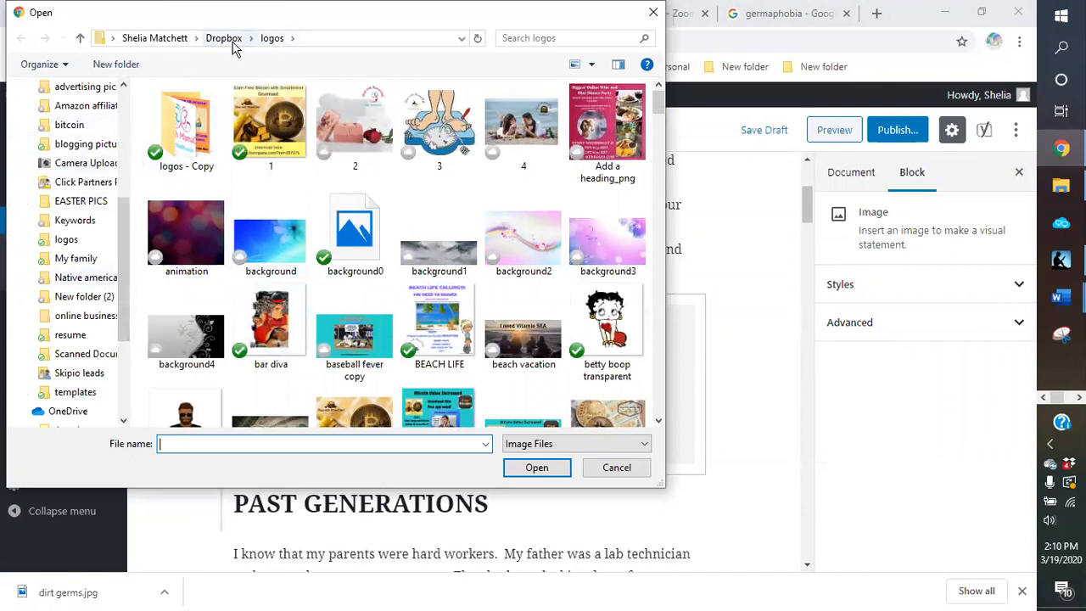
click(91, 145)
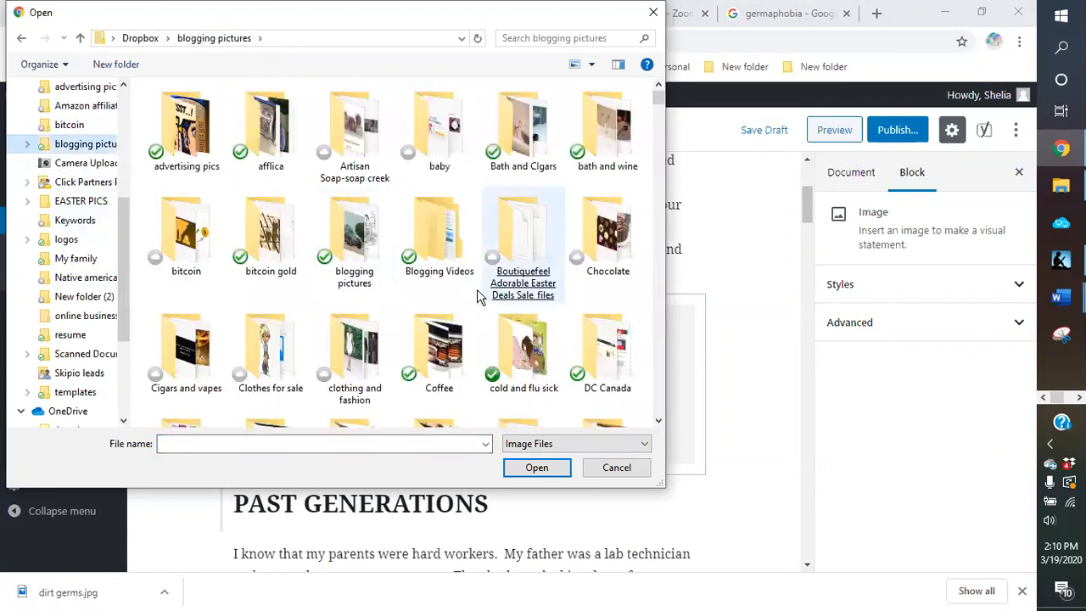
double_click(514, 360)
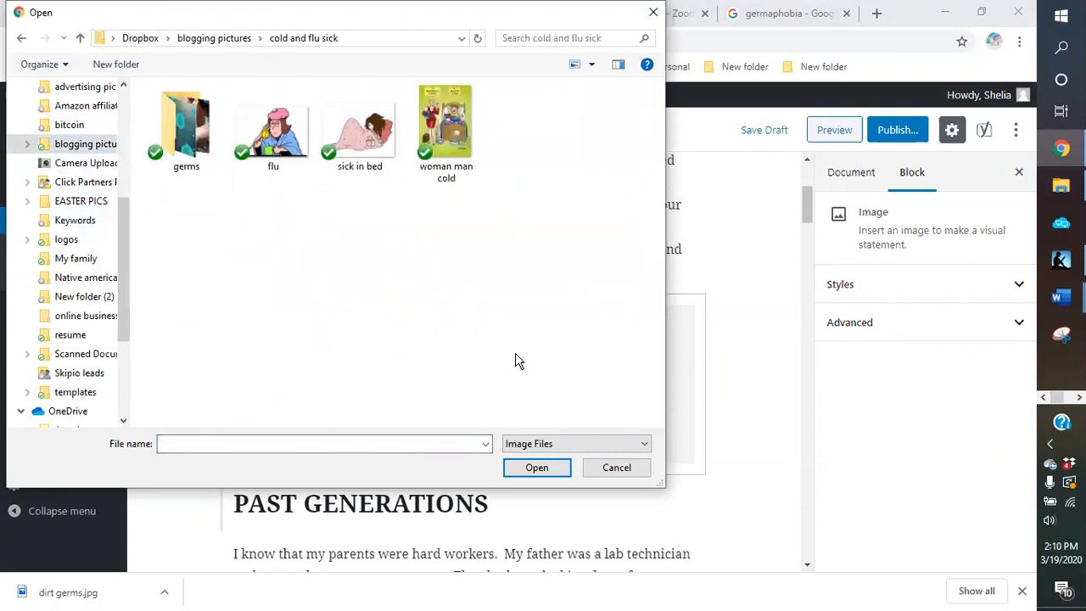
double_click(187, 143)
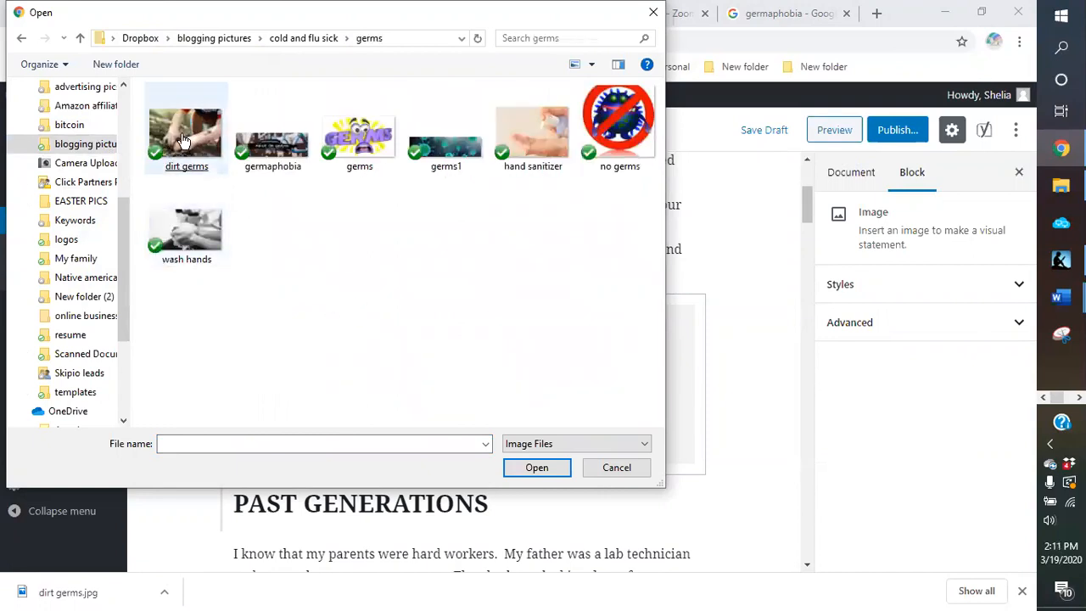
double_click(193, 144)
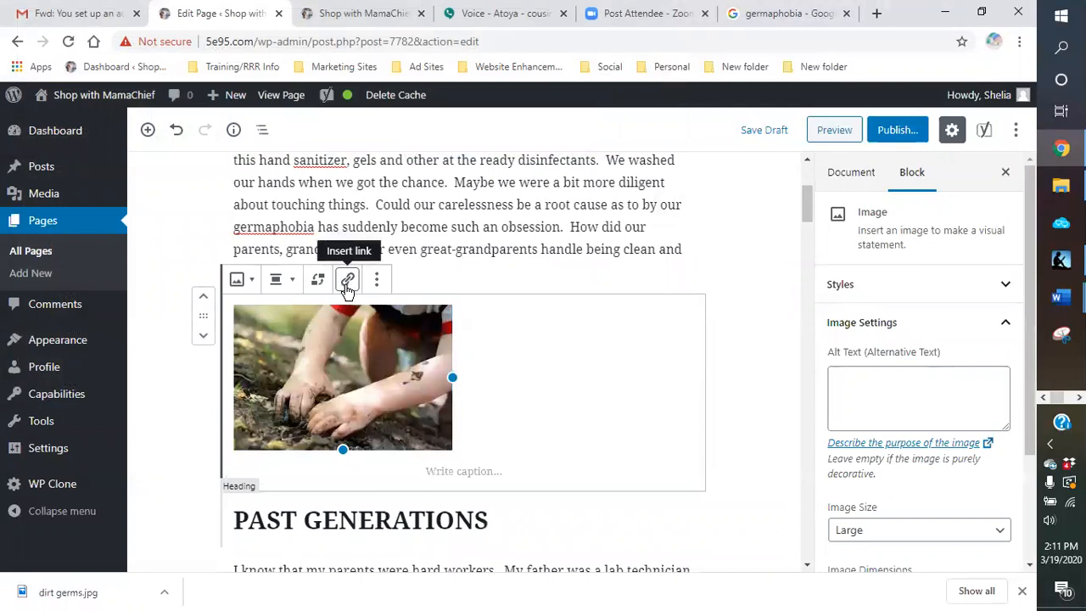
Step: Center the image of hands digging in soil and caption it "Dirt is healthy!!!!"
click(291, 285)
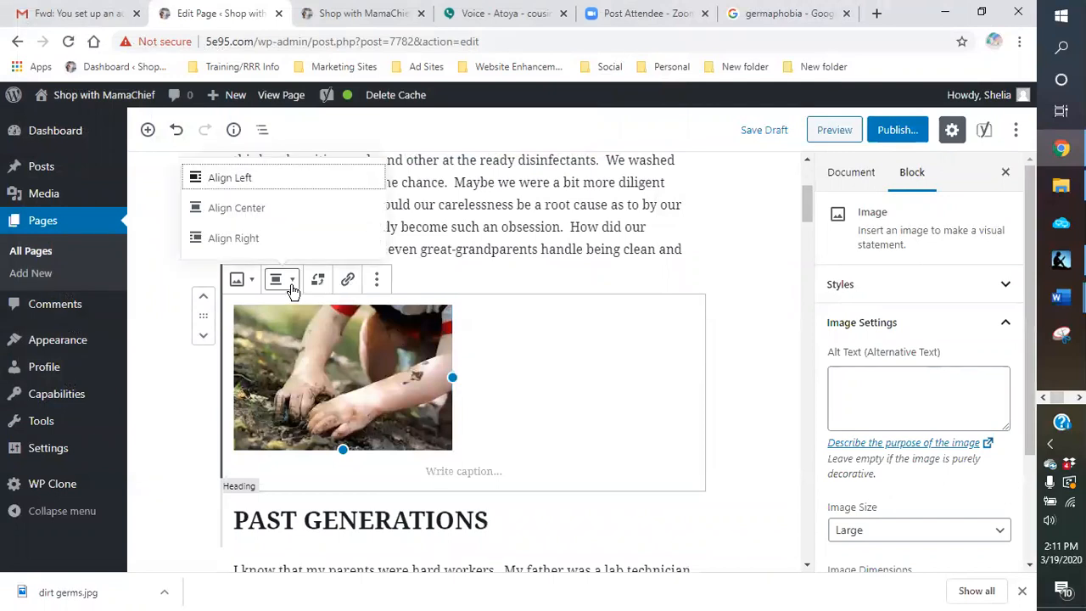
click(240, 210)
click(444, 467)
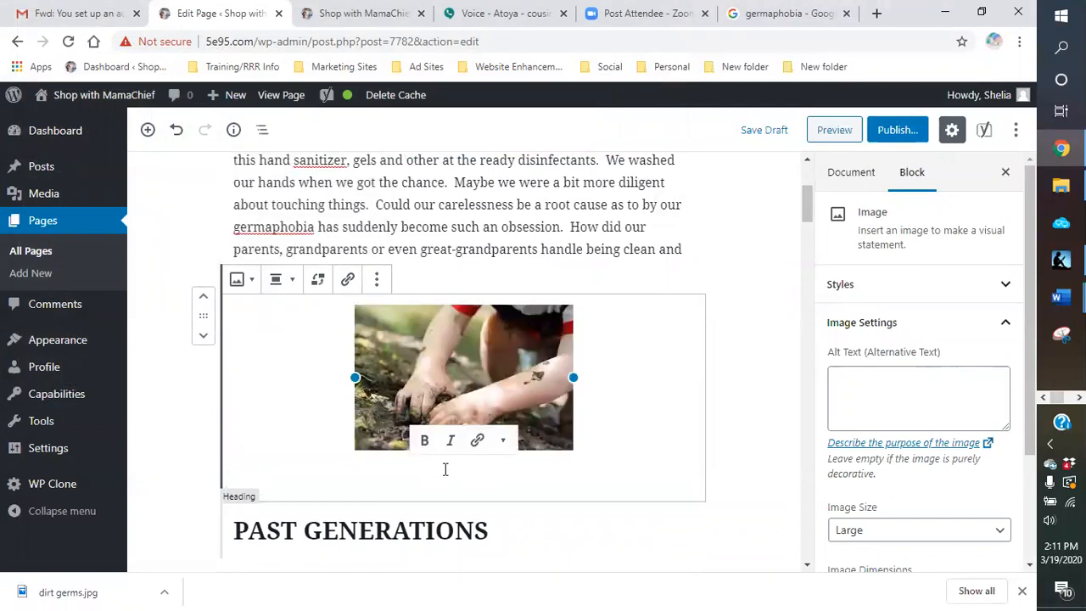
text(rt)
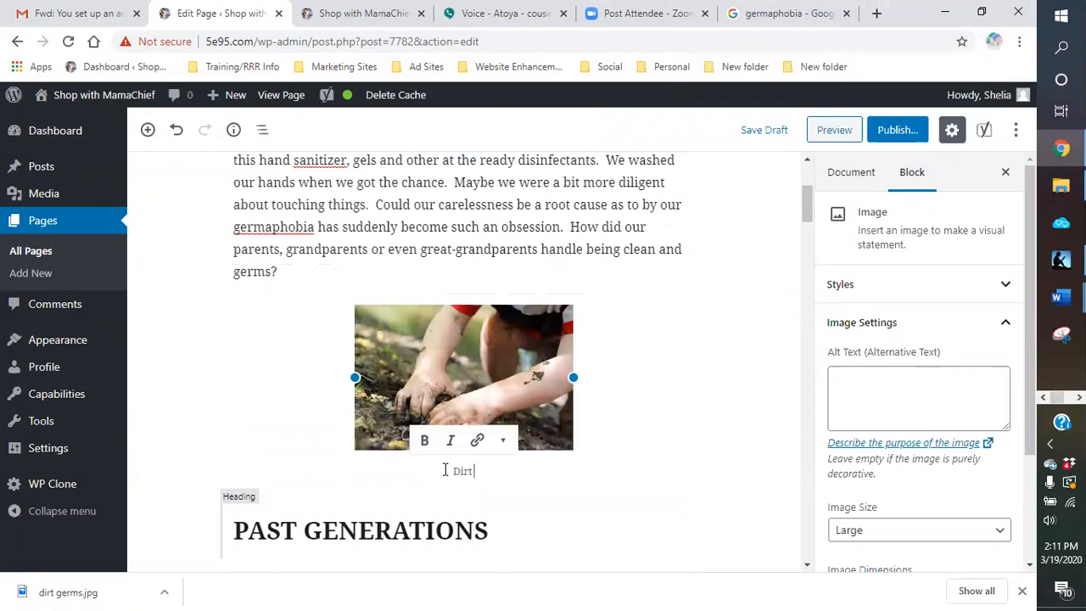
text( is healthy!!!!)
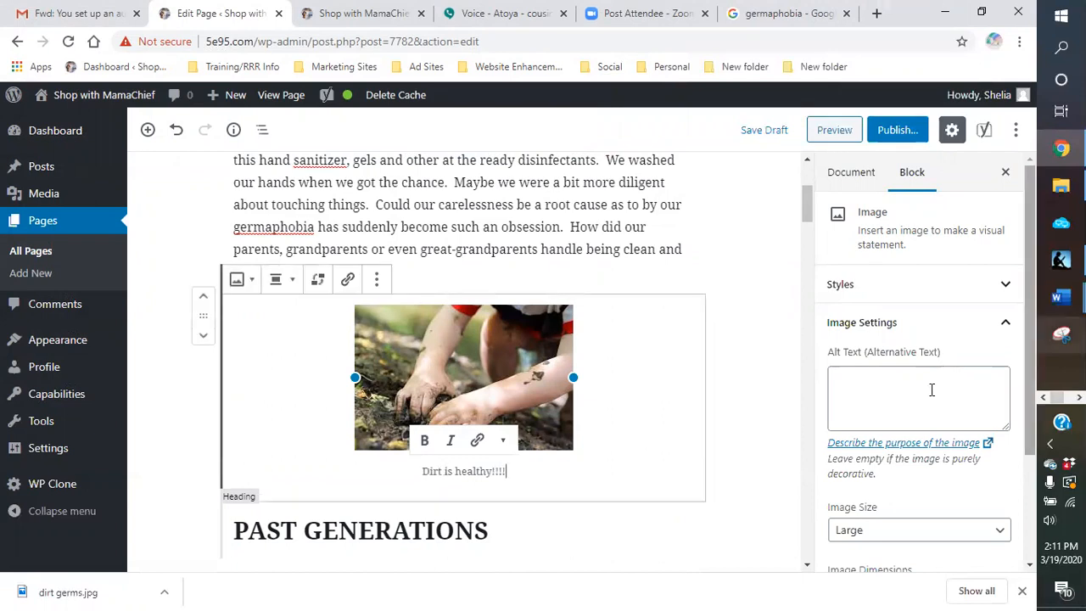
Step: Add alt text about germaphobia to the image of hands digging in soil
click(884, 387)
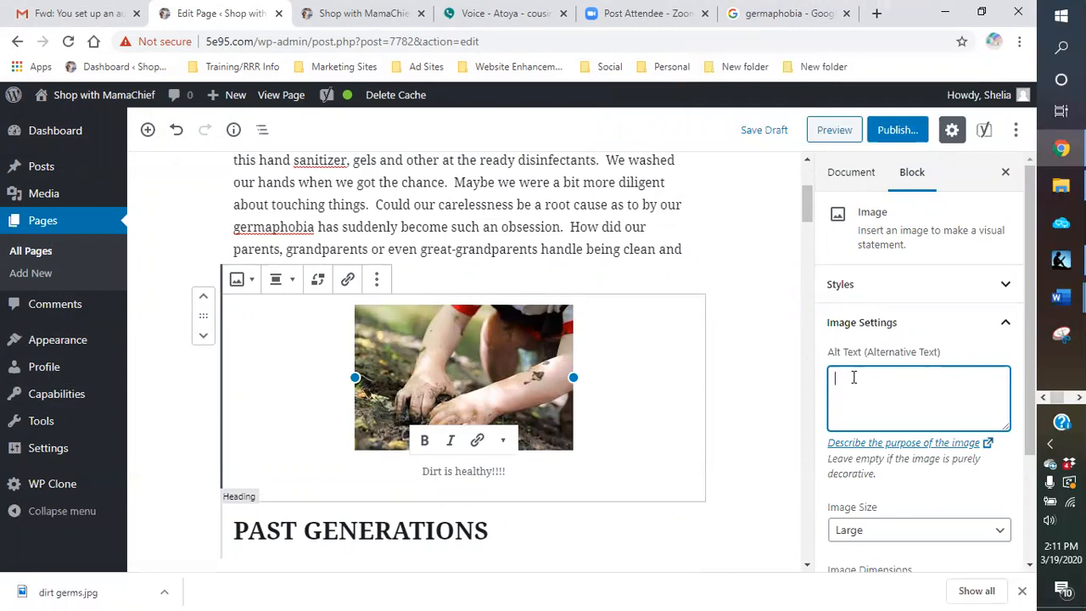
text(germaphobia)
click(747, 421)
Step: Start uploading a media file from the computer for placement after the first paragraph under "Older Generations", which ends with "cooking utensils."
scroll(744, 415, down, 3)
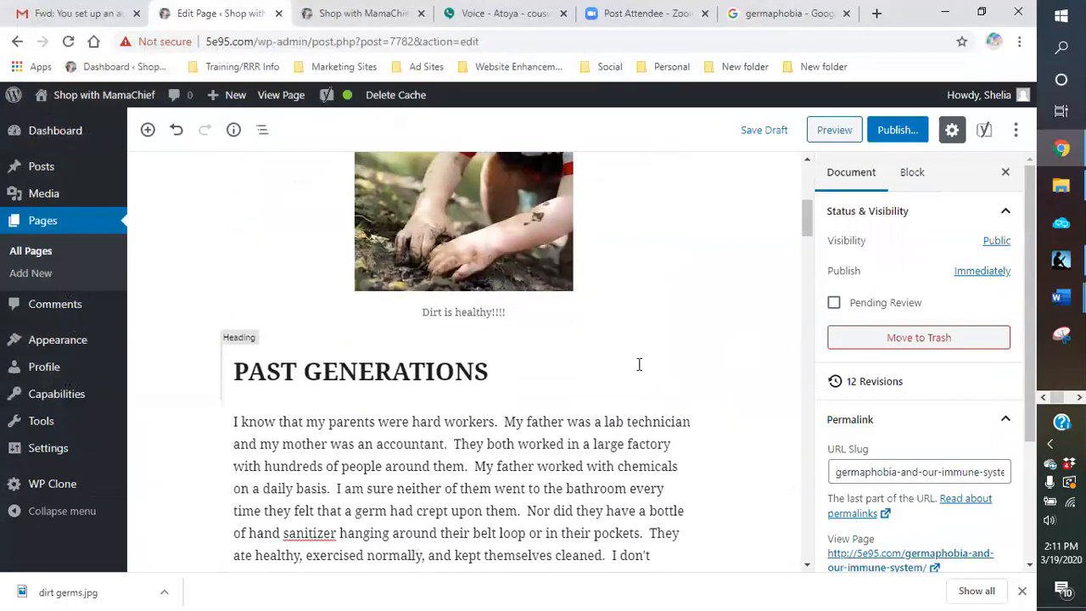
scroll(581, 352, down, 3)
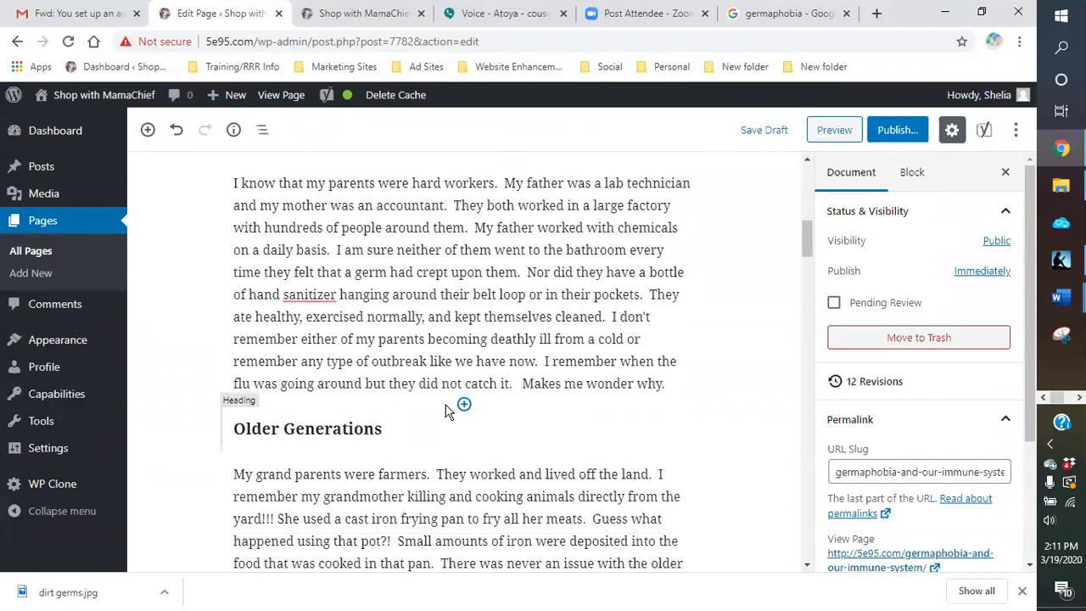
scroll(465, 409, down, 1)
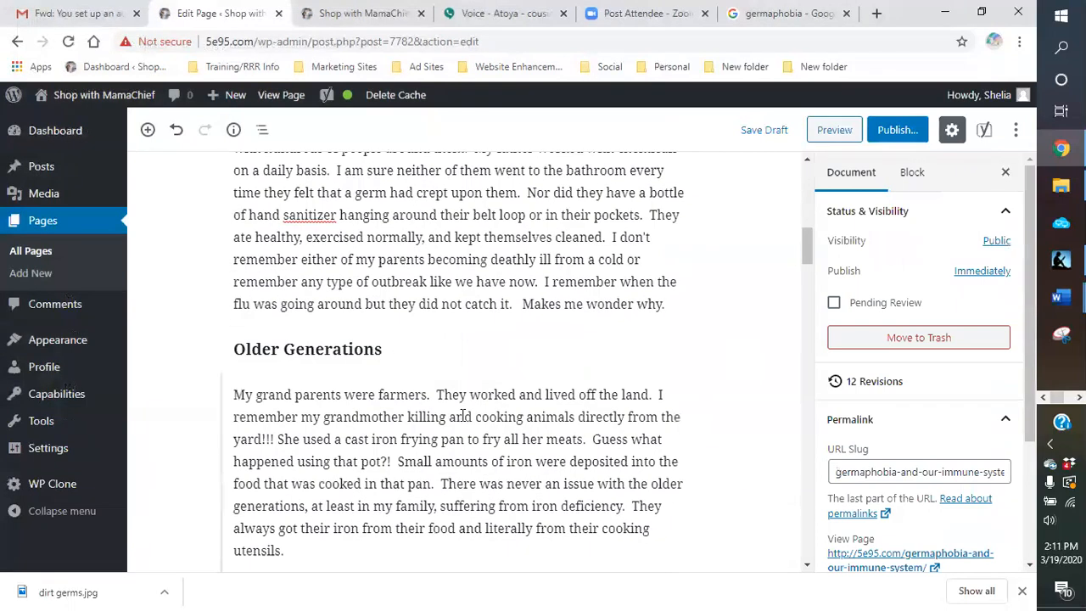
scroll(446, 395, down, 3)
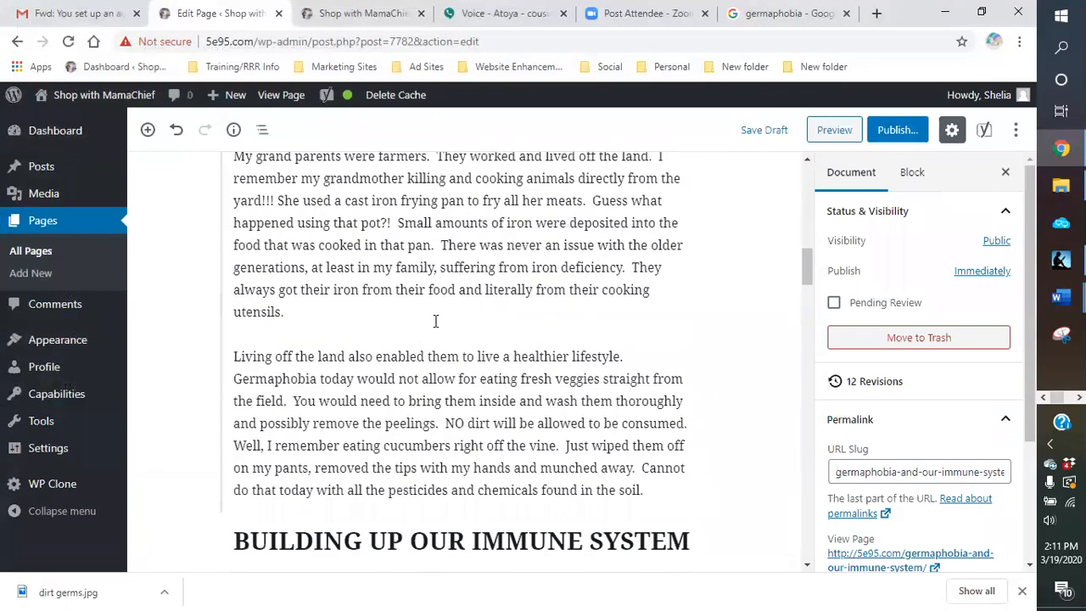
scroll(374, 319, up, 5)
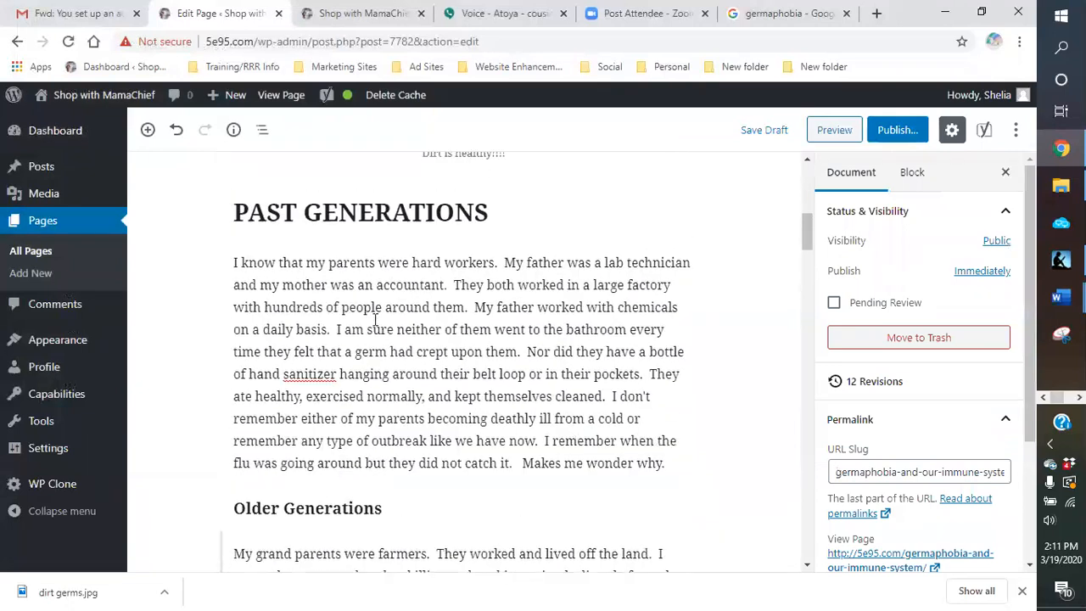
scroll(374, 319, down, 4)
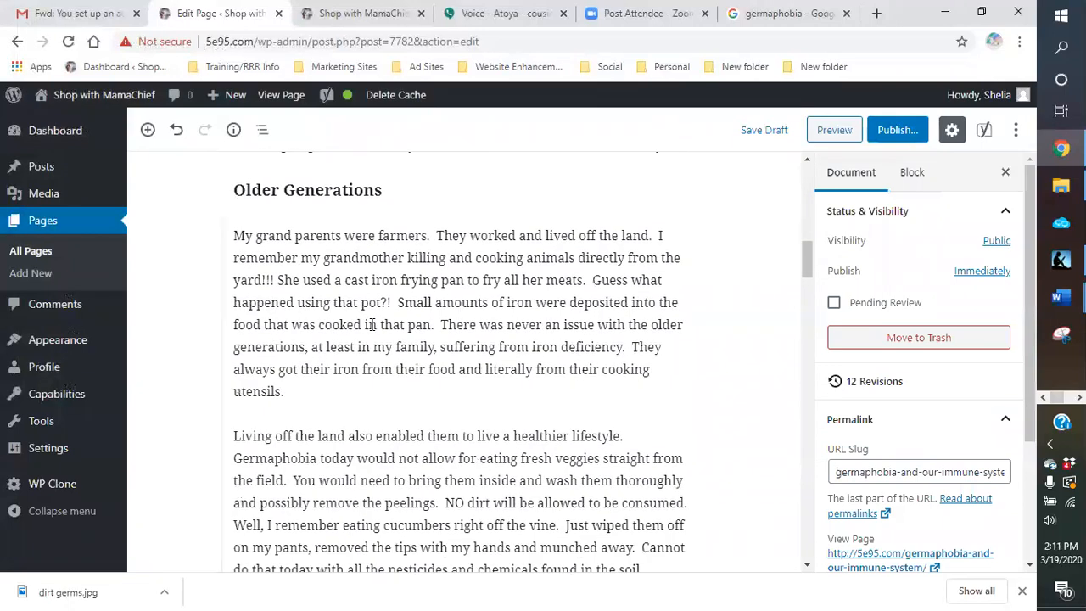
click(353, 397)
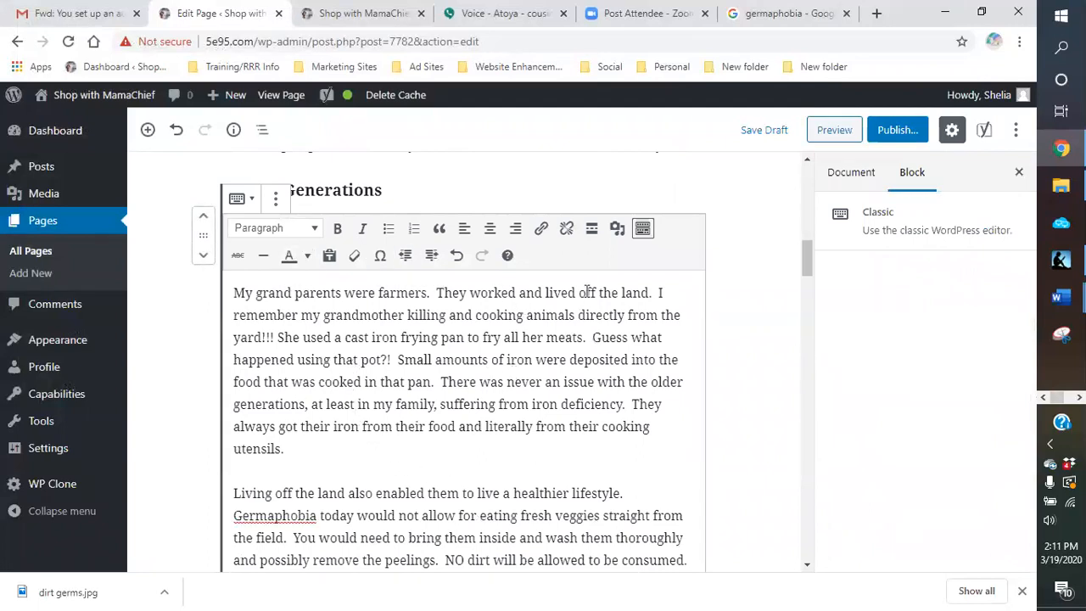
click(617, 232)
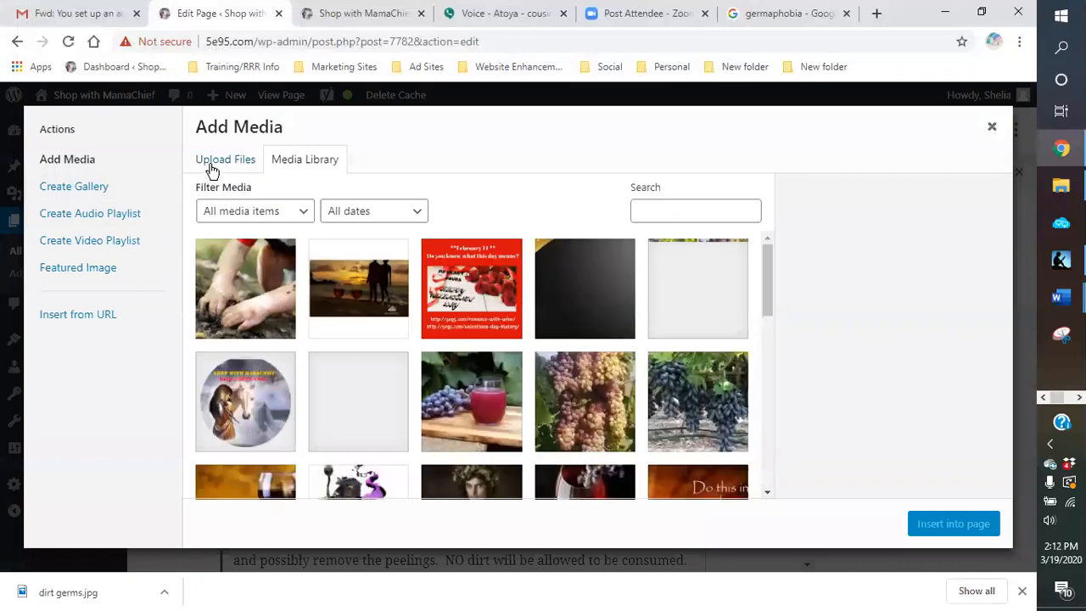
click(217, 163)
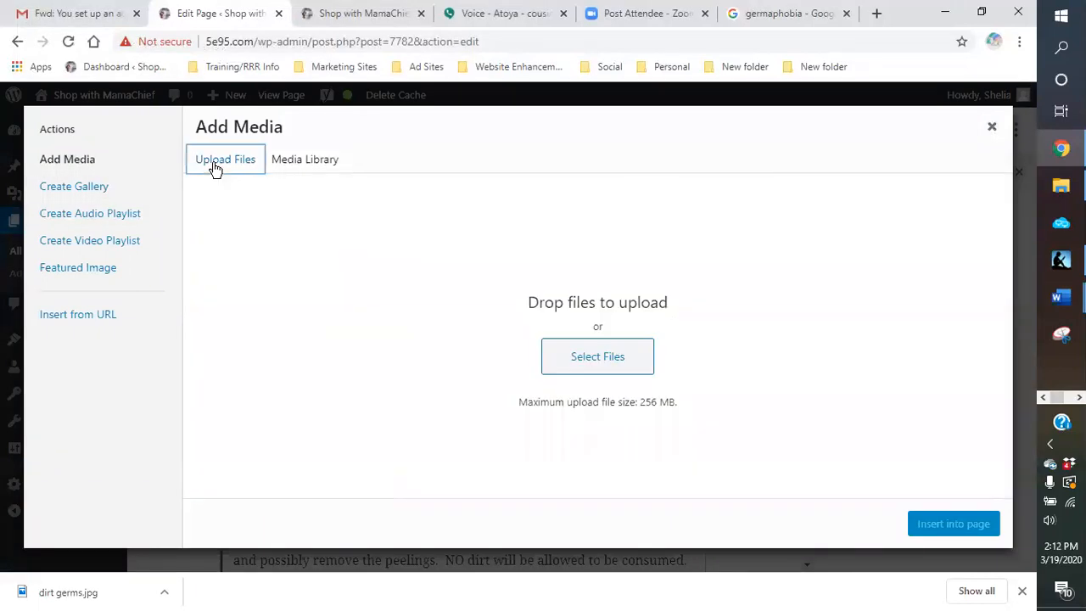
click(576, 359)
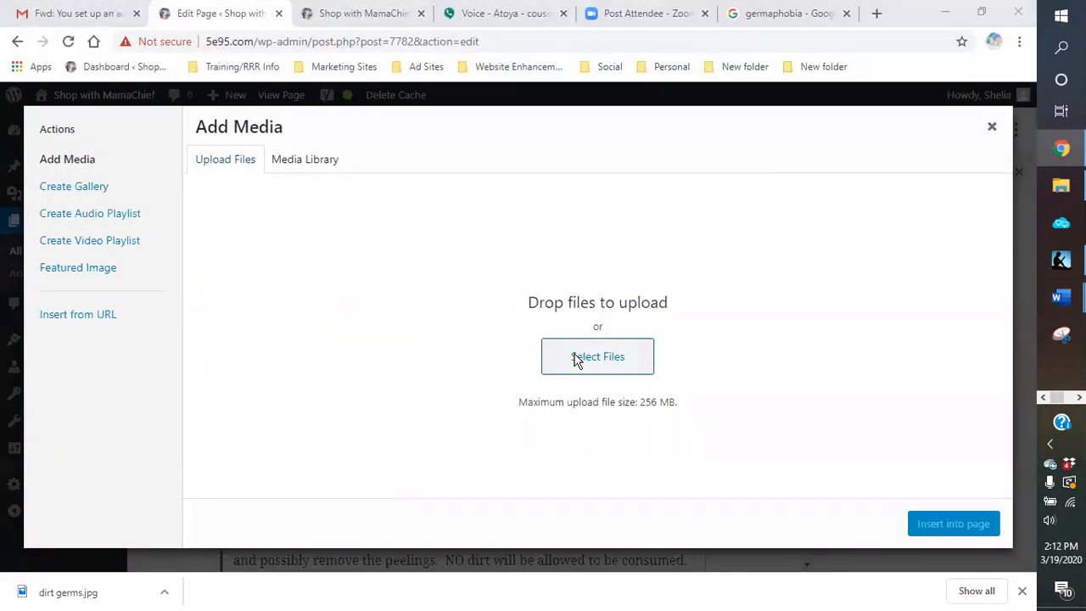
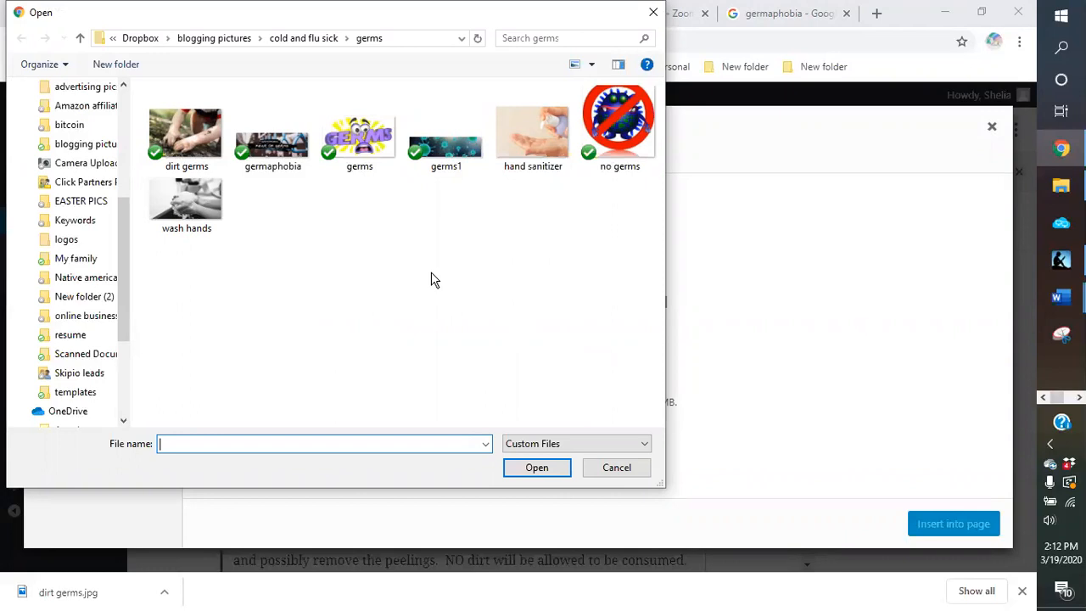
Step: Upload the "wash hands" picture, give it the alt text "germaphobia", and insert it into the page
double_click(207, 204)
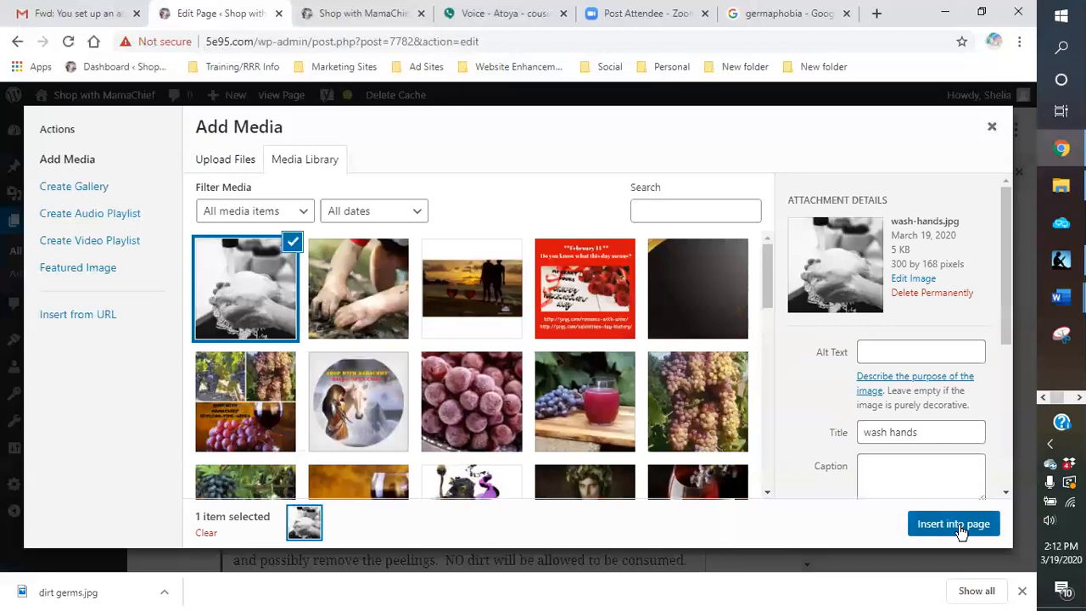
click(893, 355)
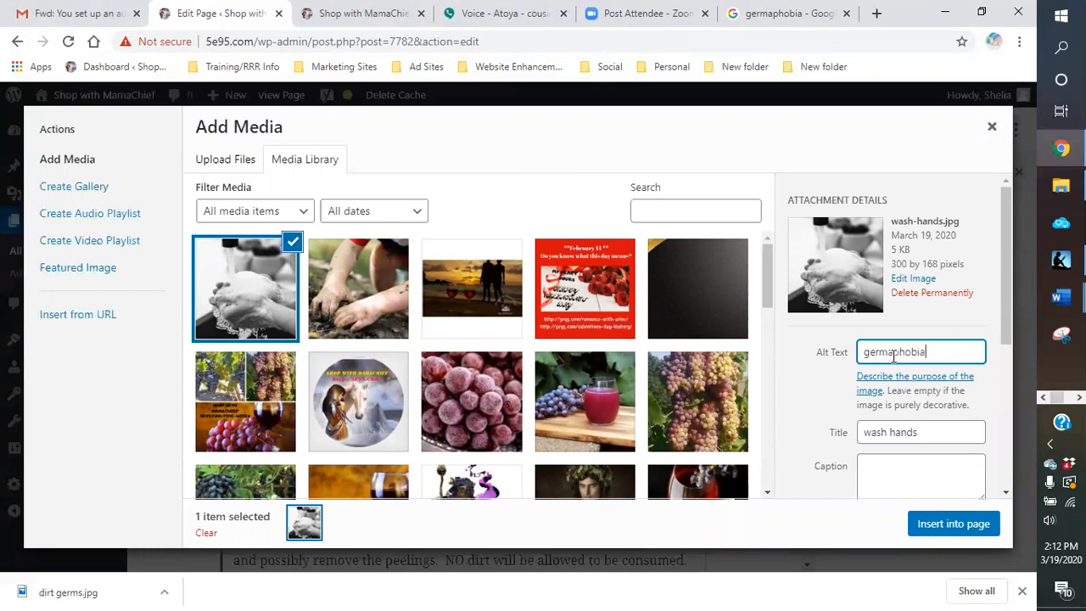
click(953, 523)
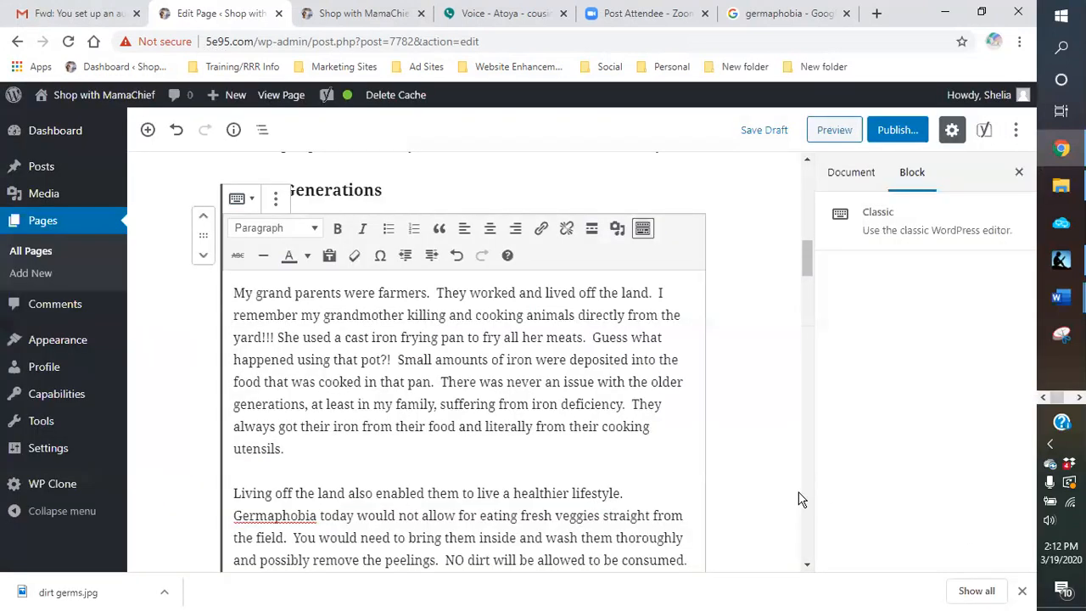
scroll(605, 436, down, 3)
scroll(623, 432, up, 2)
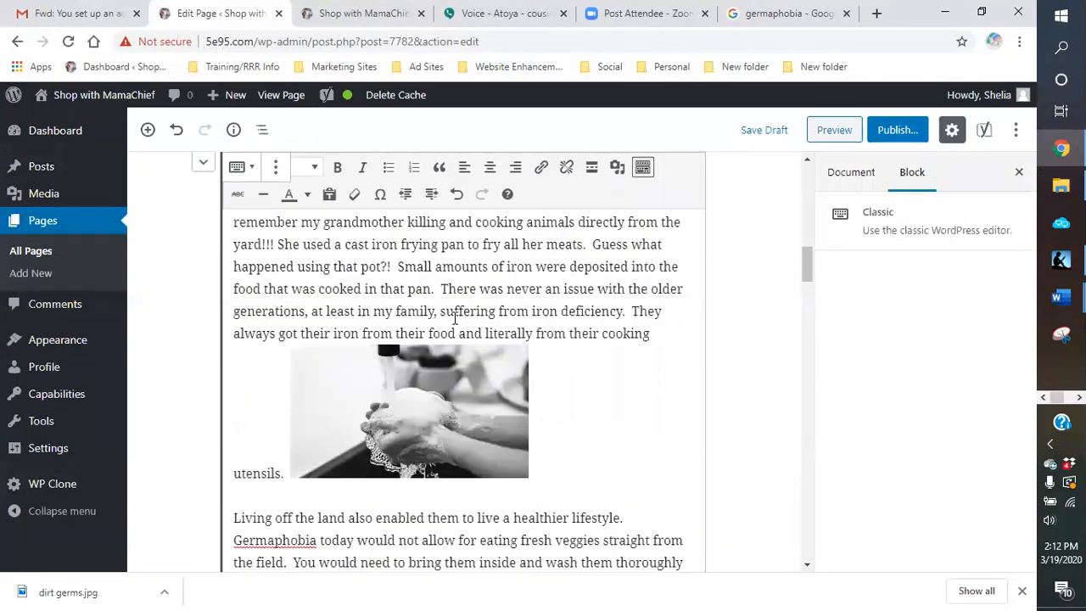
Step: Align the hand-washing image to the right of the text under "Older Generations" and make it slightly smaller
click(391, 368)
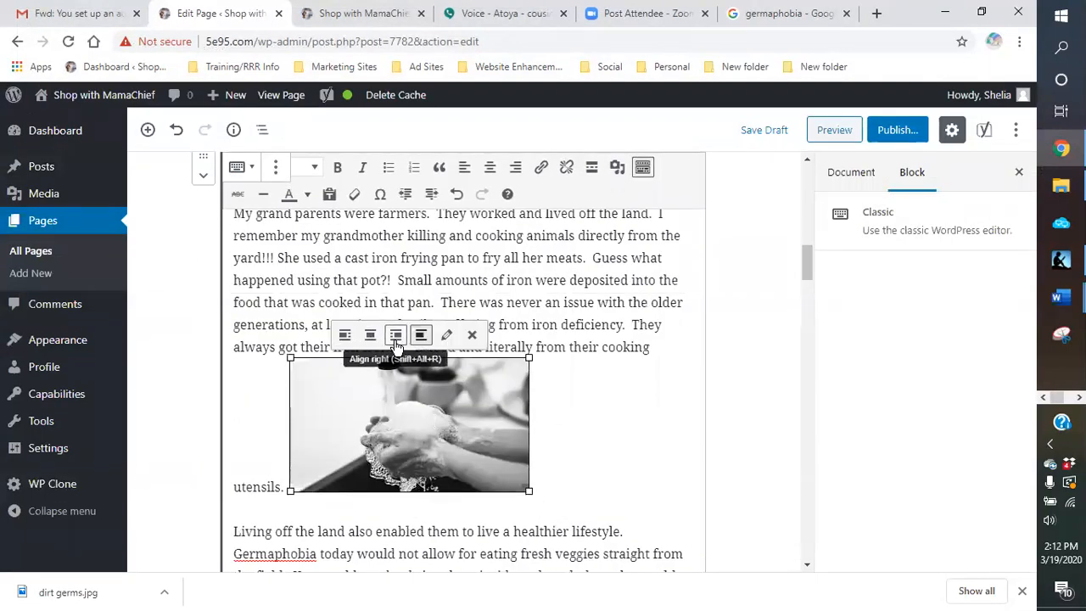
click(395, 335)
drag(456, 364, 475, 389)
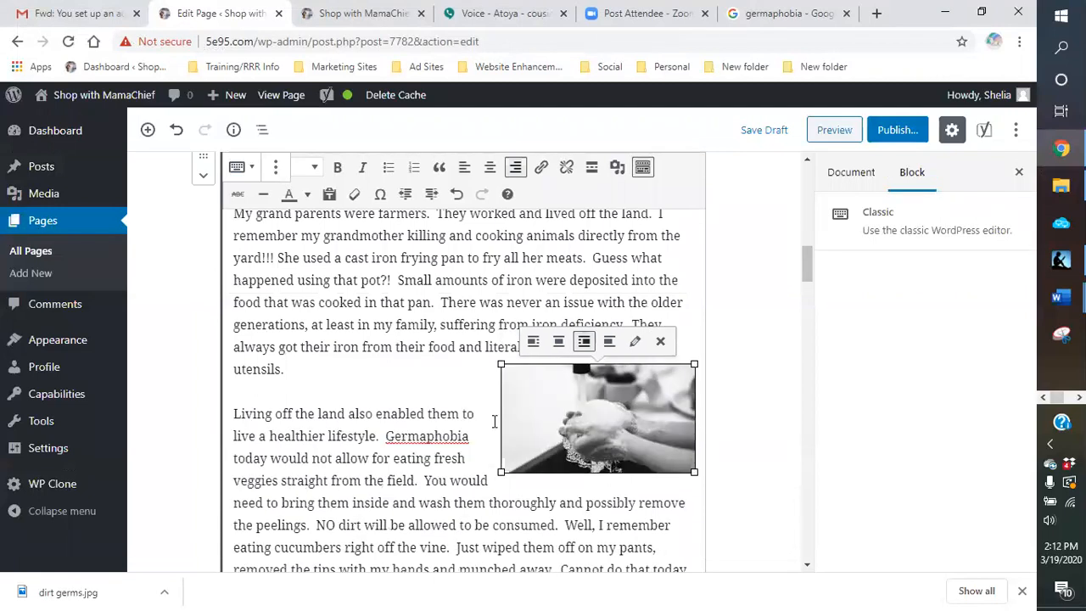
click(480, 413)
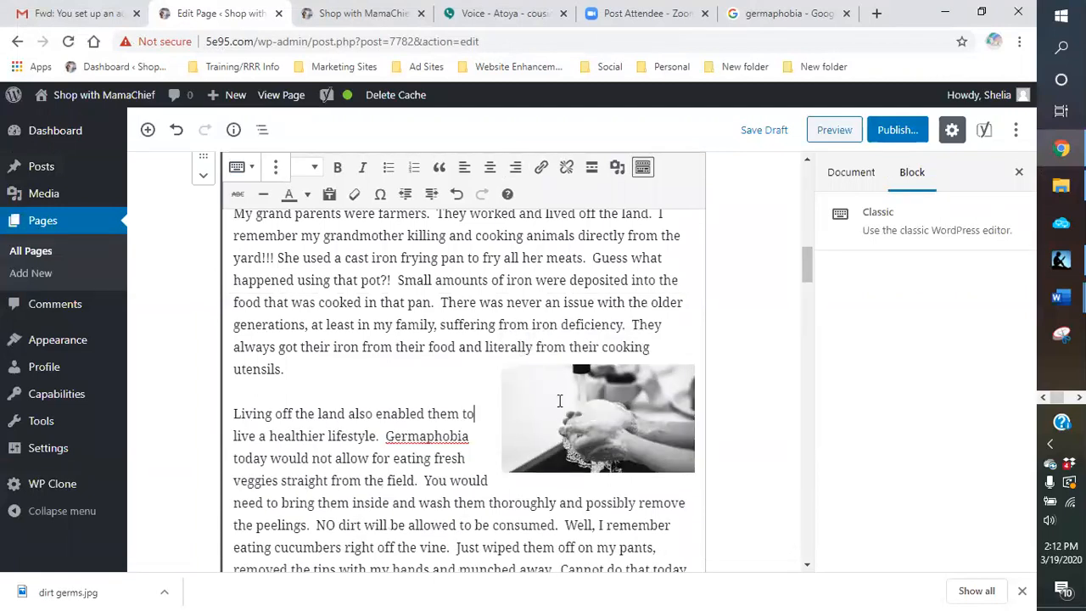
Step: Look through the Google germaphobia image results for a picture suited to the "BUILDING UP OUR IMMUNE SYSTEM" section
scroll(526, 416, down, 1)
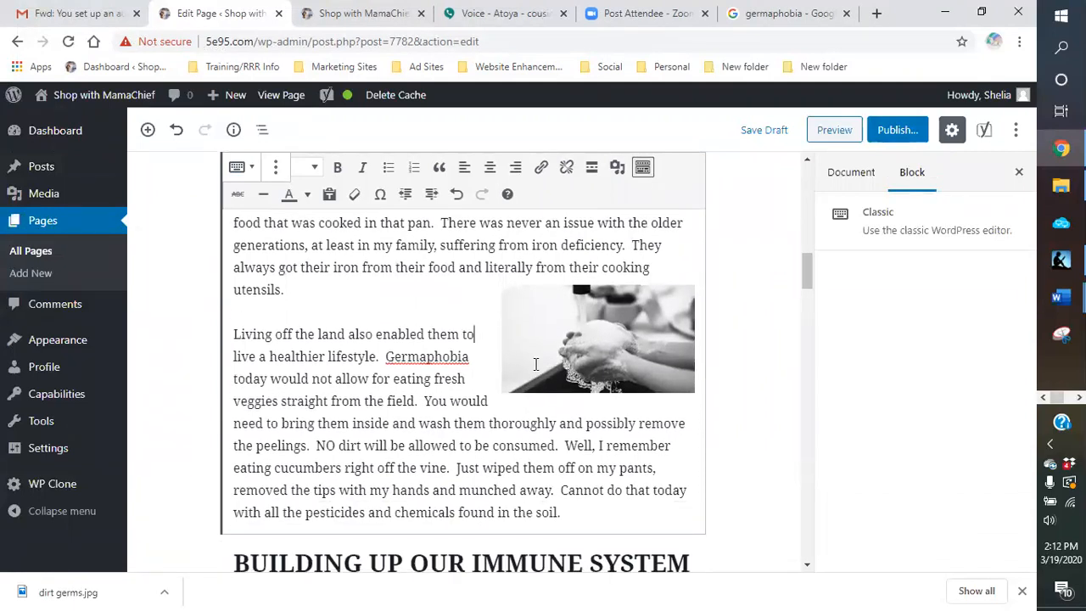
scroll(535, 363, down, 3)
scroll(535, 364, down, 3)
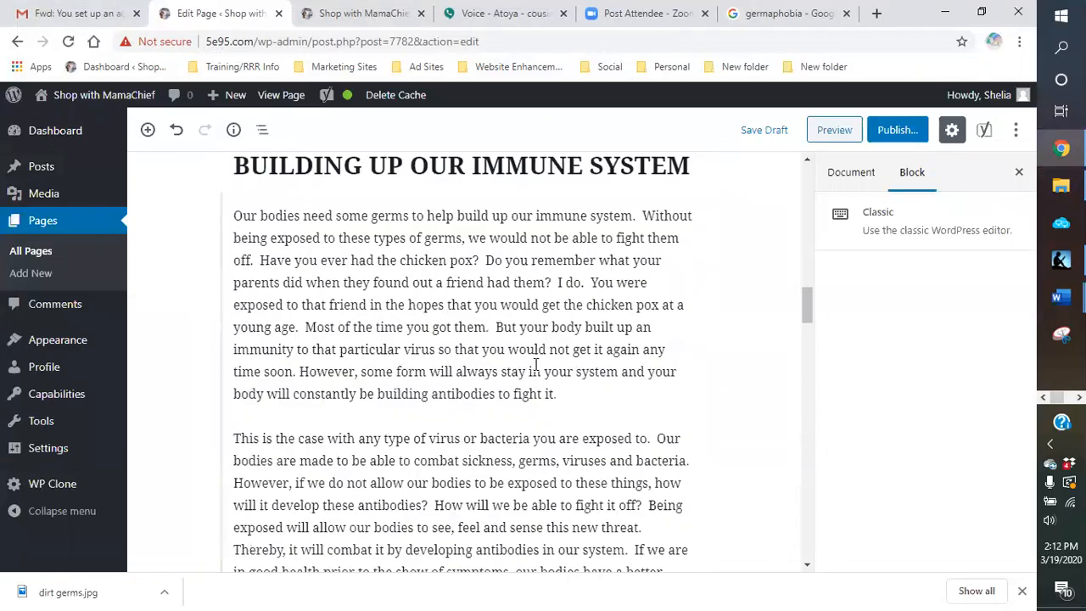
scroll(536, 363, up, 2)
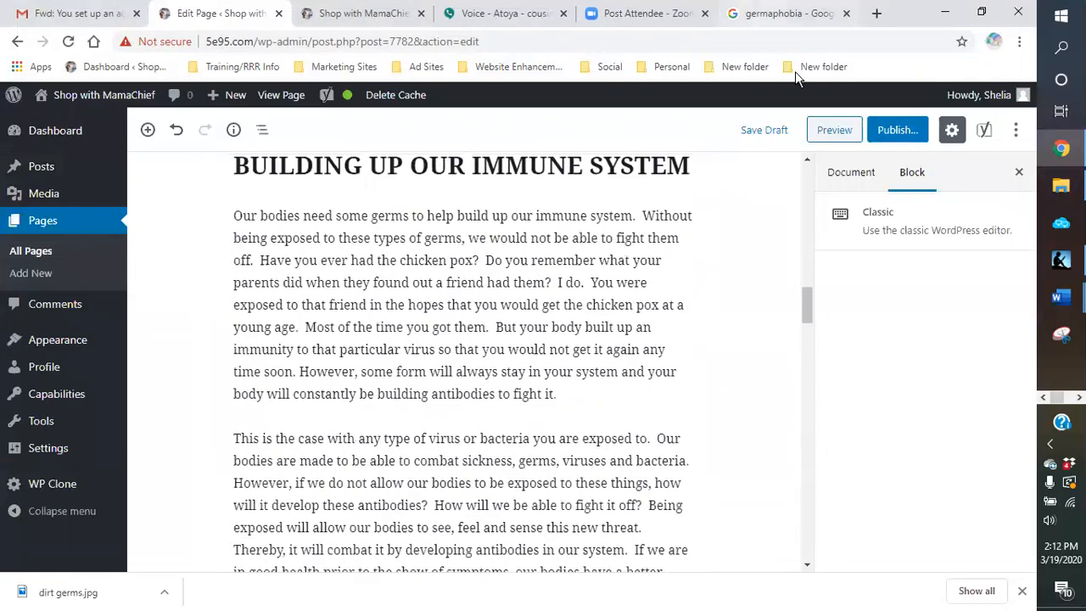
click(780, 13)
scroll(458, 319, down, 3)
scroll(458, 319, down, 15)
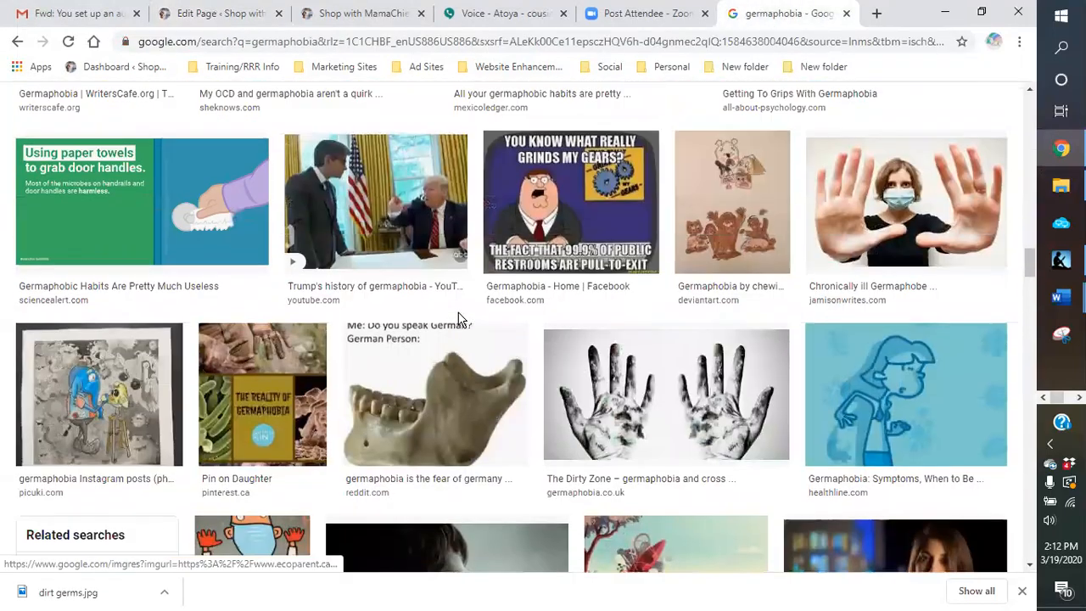
scroll(458, 314, up, 18)
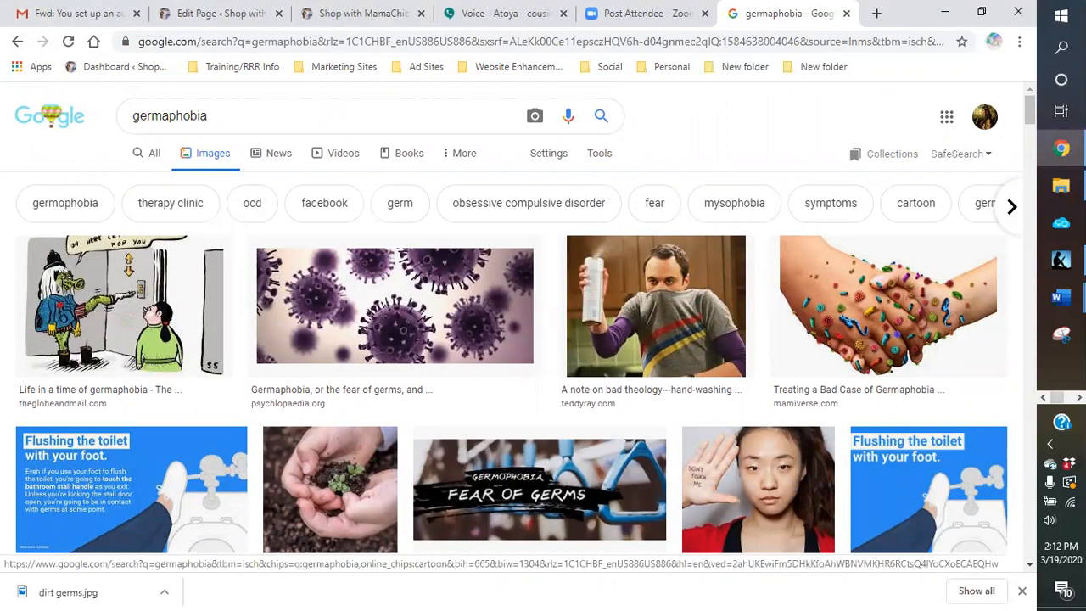
click(1011, 213)
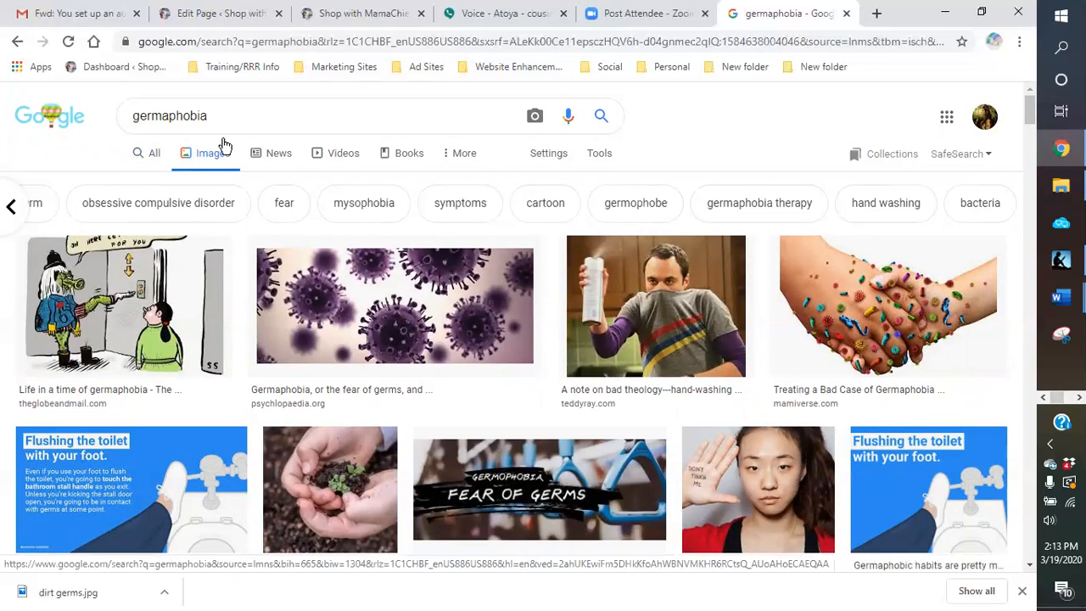
Step: Search Google Images for "immune system"
double_click(162, 124)
text(immue sy)
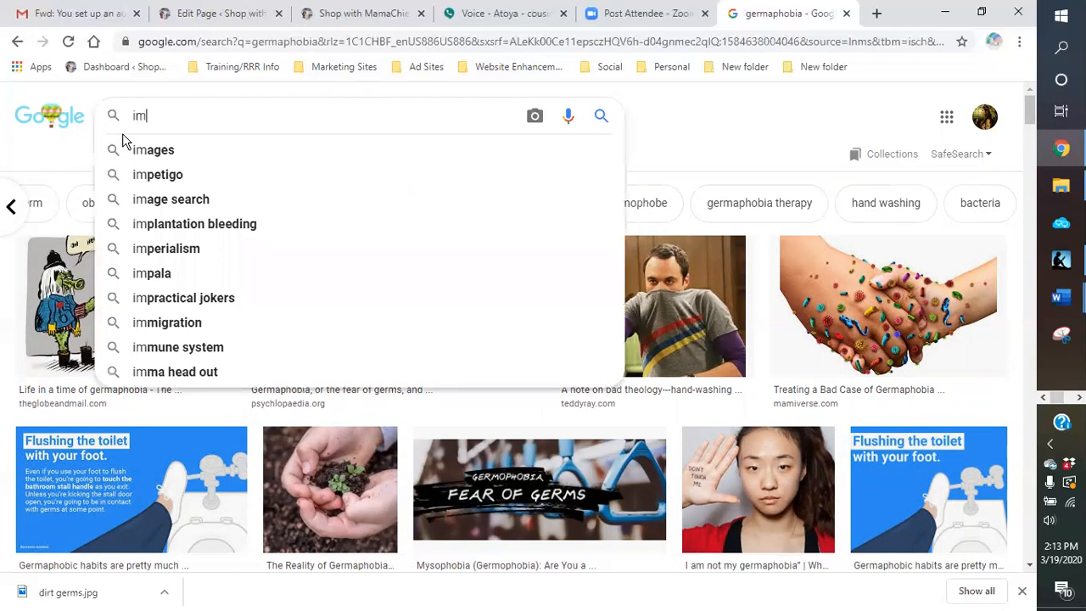
key(BackSpace)
key(BackSpace)
key(BackSpace)
key(BackSpace)
text(n)
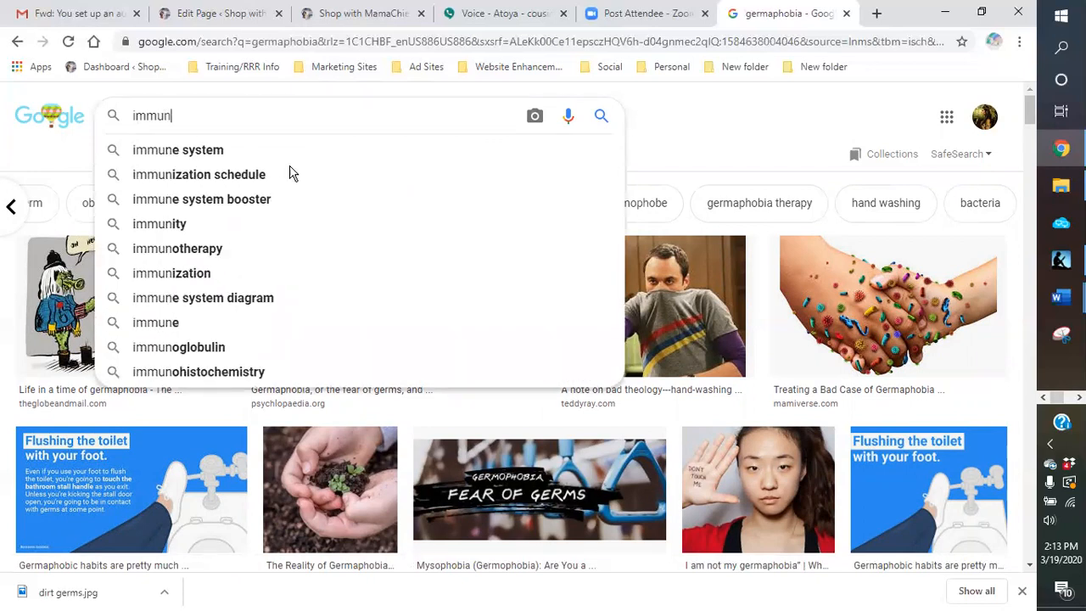
click(194, 153)
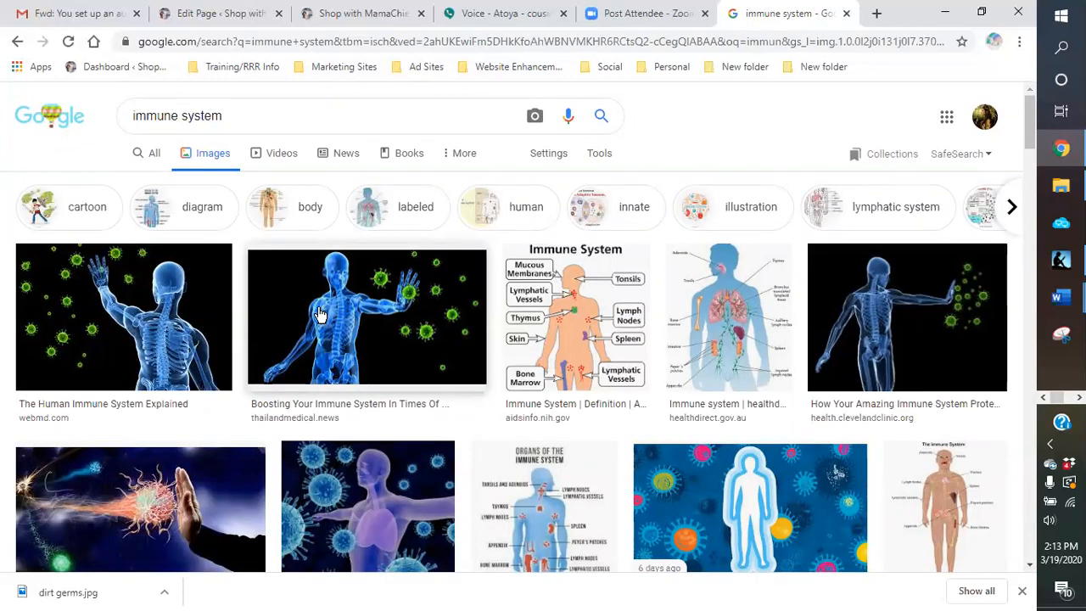
Step: Save the "Boosting Your Immune System" image from thailandmedical.news to the germs folder as "immune system"
scroll(319, 316, down, 3)
scroll(318, 317, up, 3)
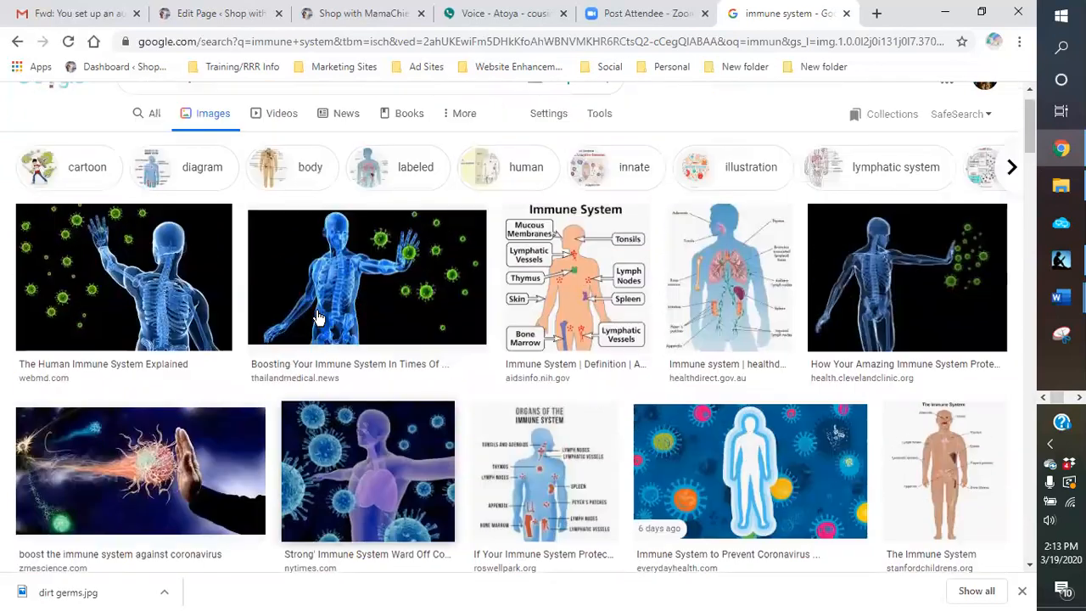
scroll(319, 317, up, 1)
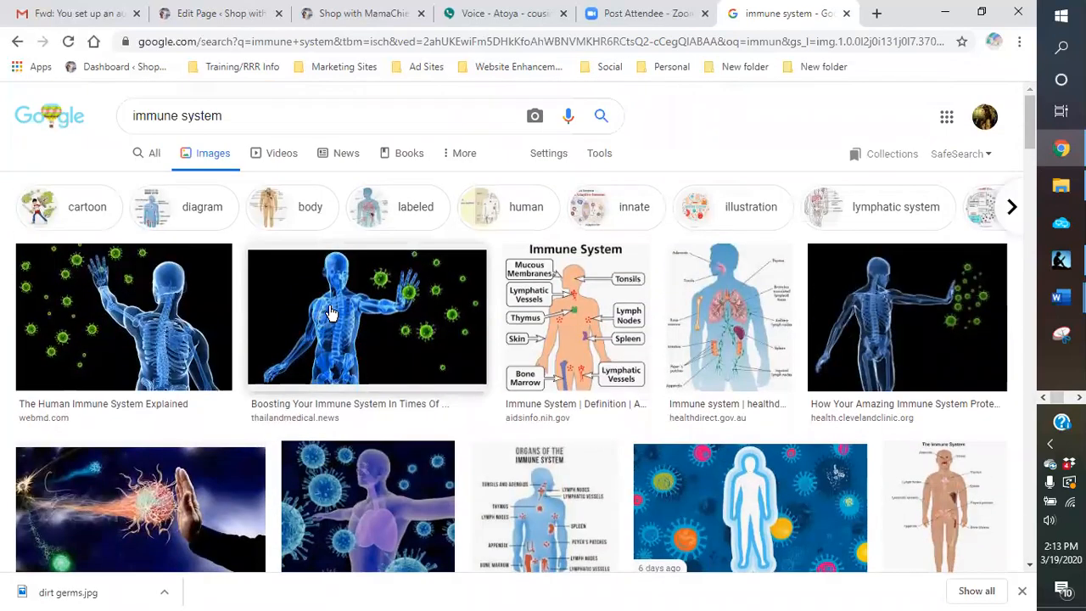
right_click(331, 313)
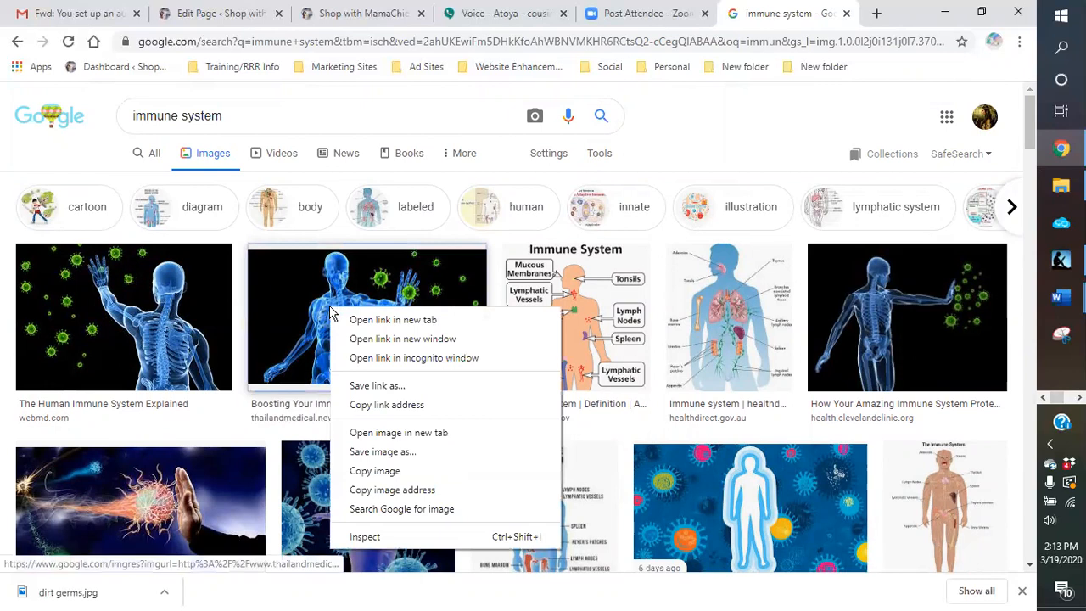
click(386, 454)
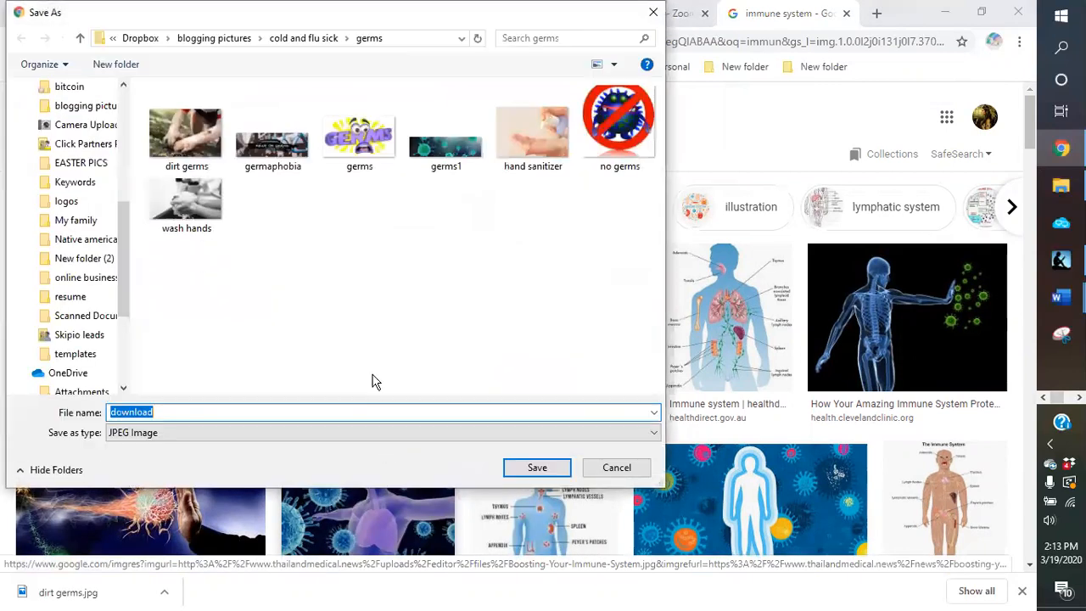
text(immune system)
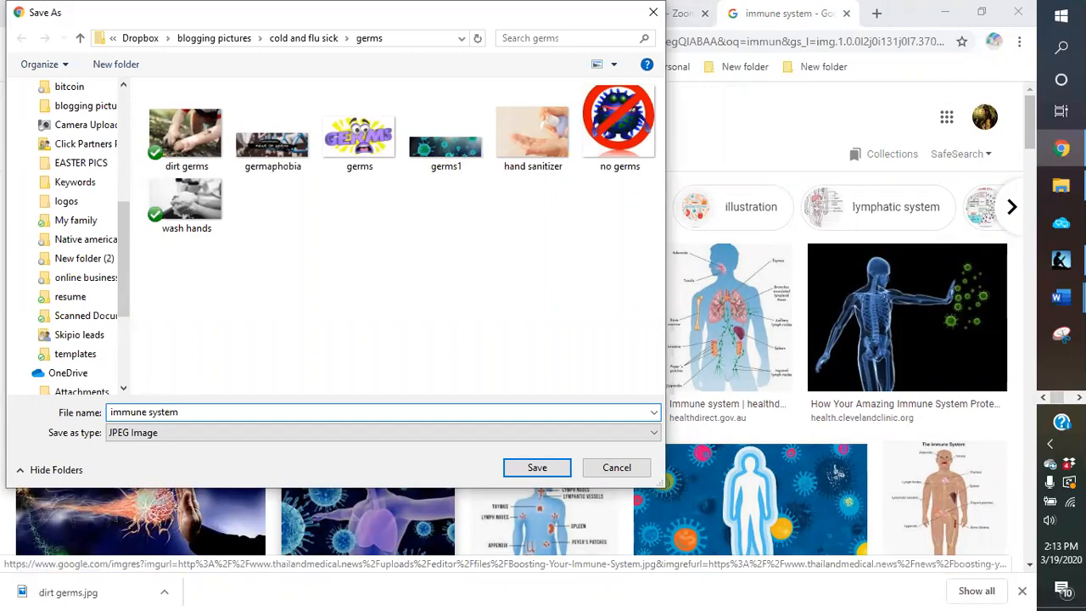
key(Return)
Step: Save the news-medical.net image of a blue hand facing viruses to the germs folder as "immune system1"
scroll(506, 341, down, 4)
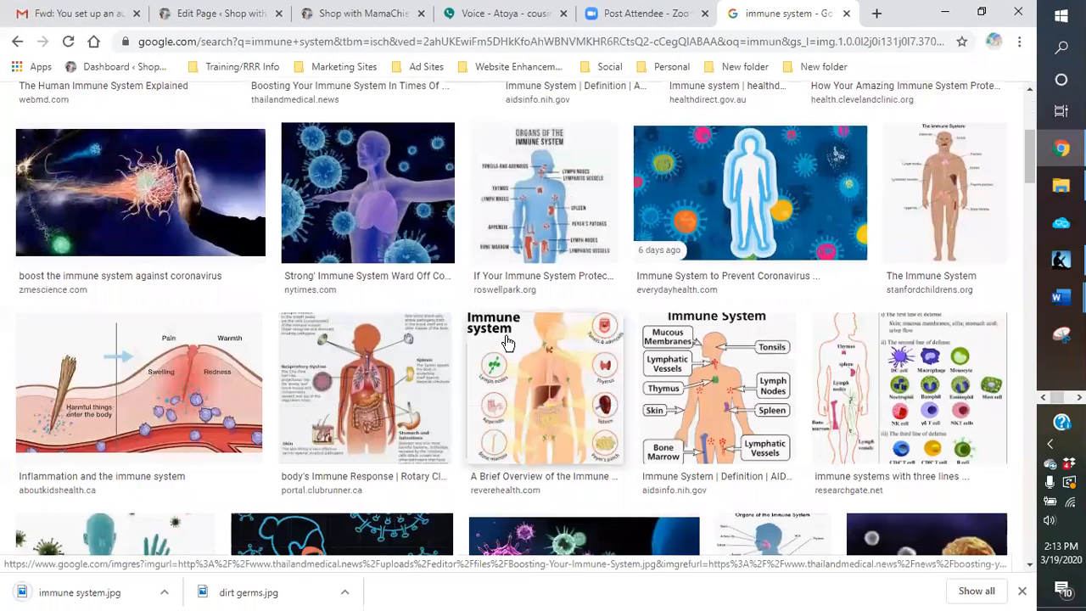
scroll(506, 342, down, 2)
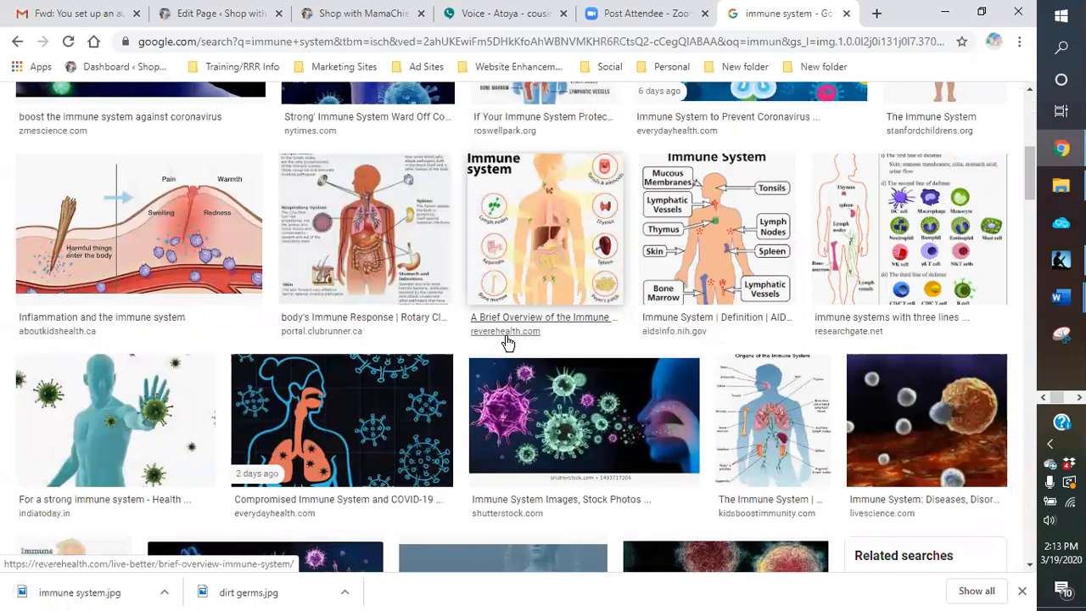
scroll(506, 341, down, 2)
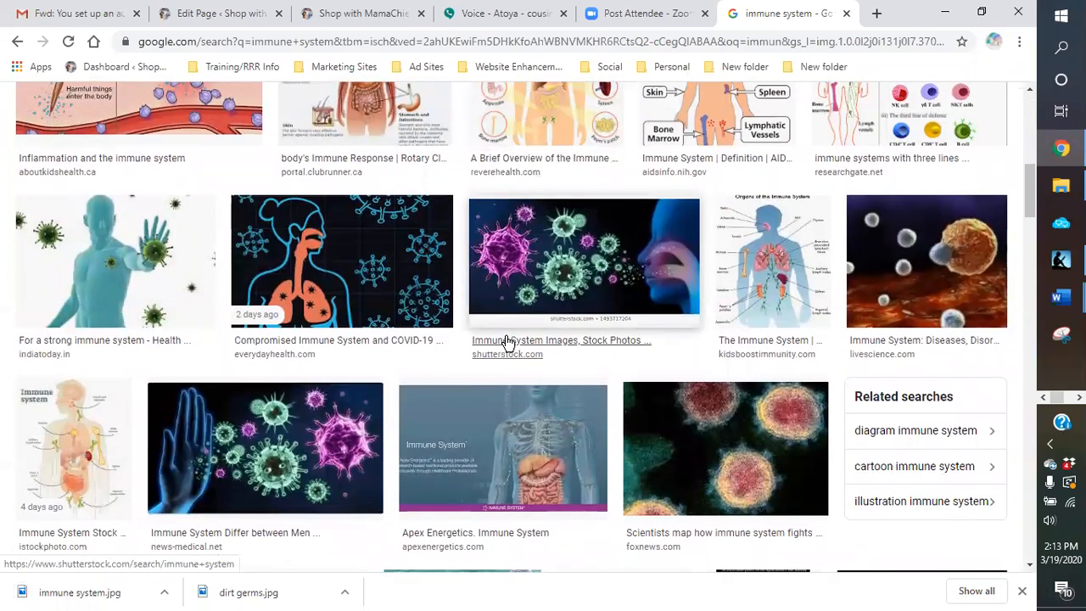
scroll(507, 342, down, 2)
right_click(311, 297)
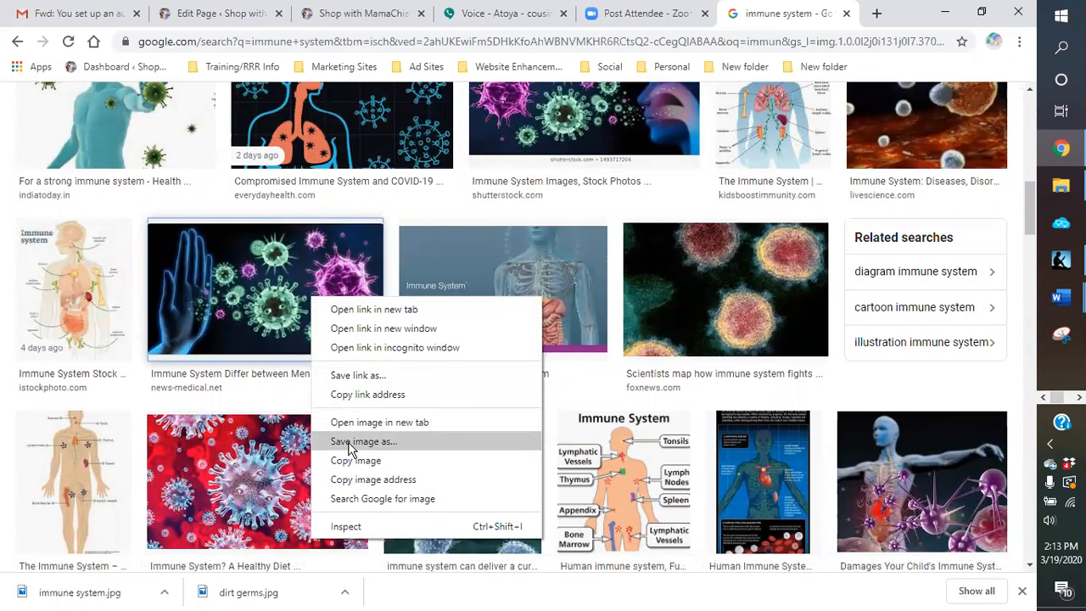
click(351, 441)
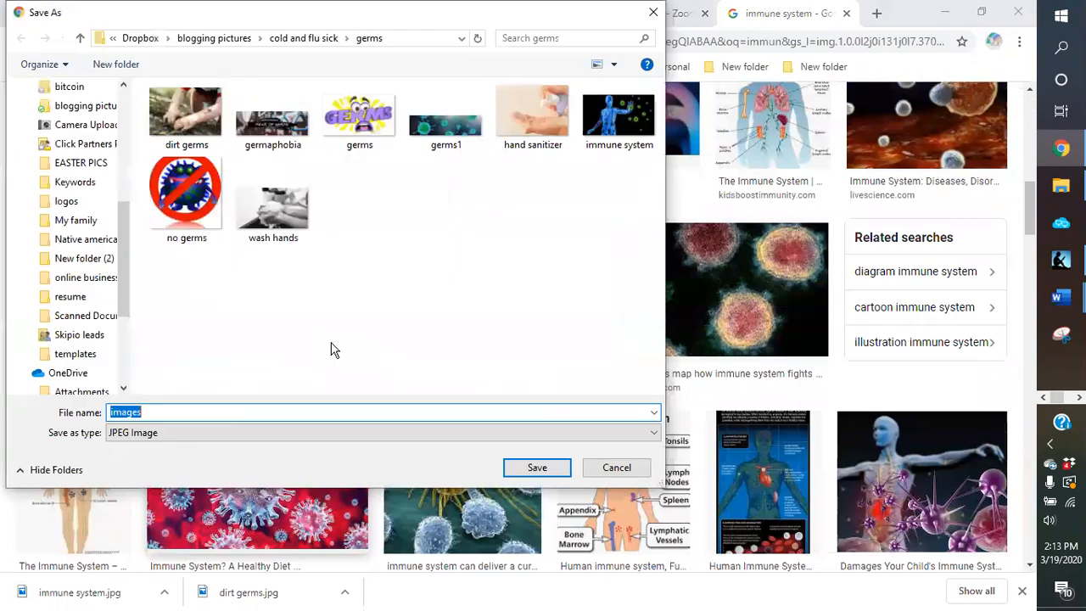
text(immune system)
key(Return)
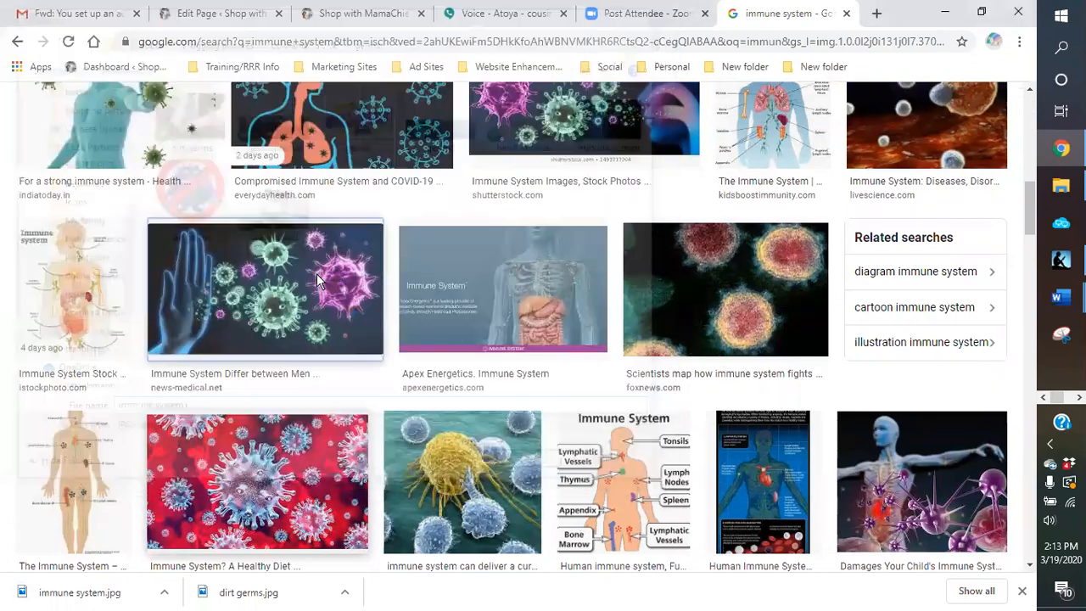
scroll(427, 357, down, 4)
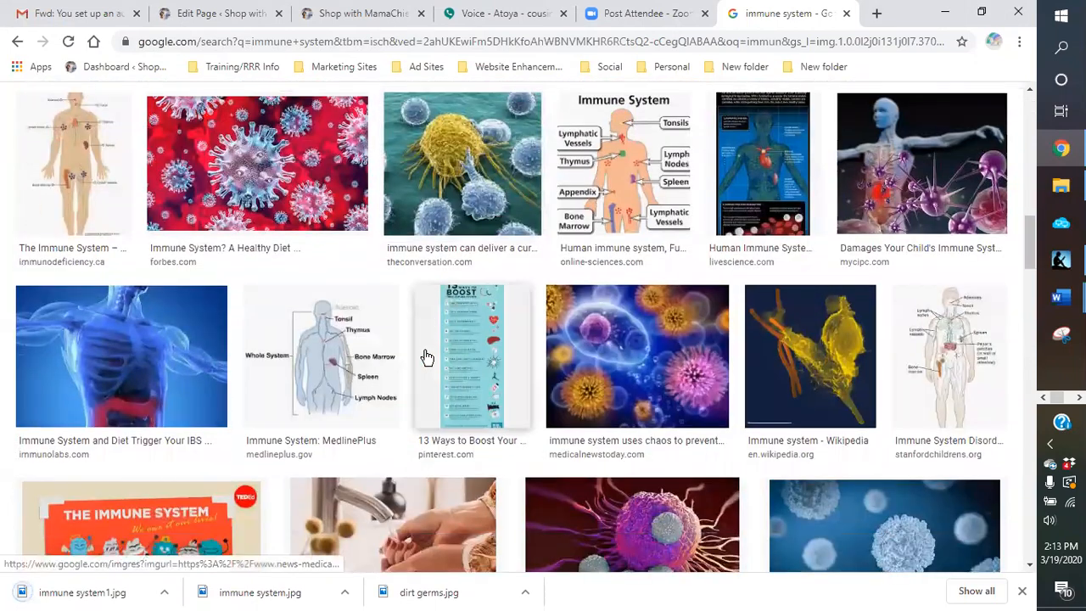
scroll(426, 357, down, 3)
scroll(426, 357, down, 2)
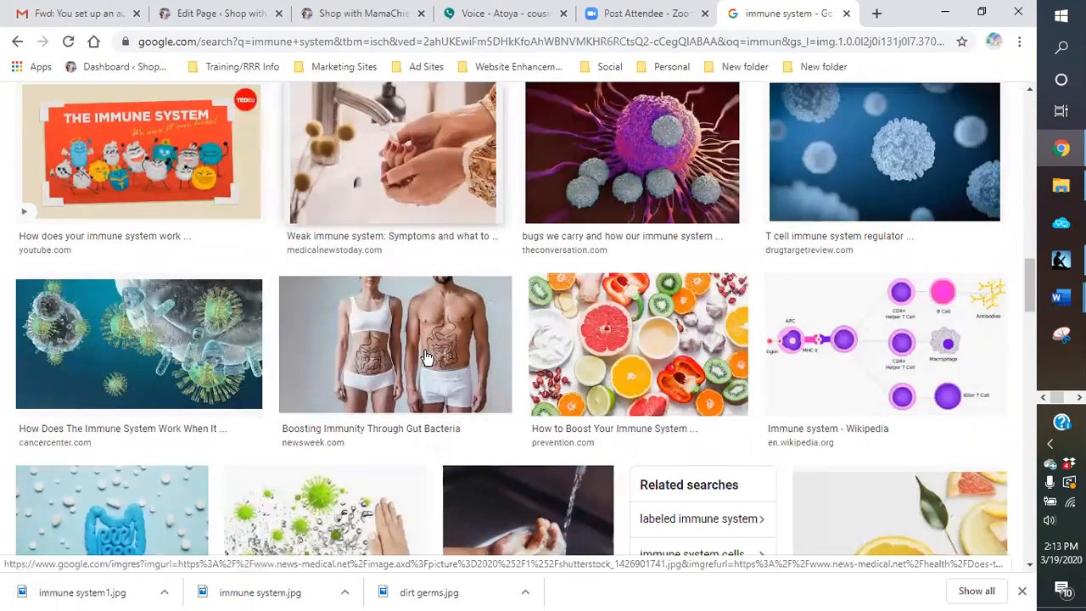
scroll(426, 357, down, 3)
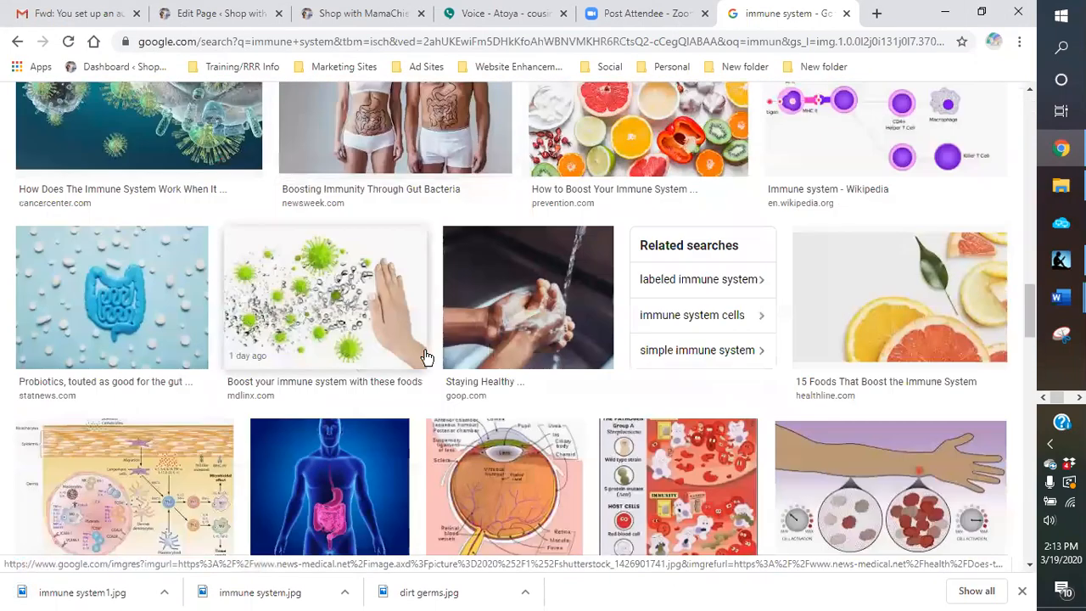
scroll(427, 357, down, 3)
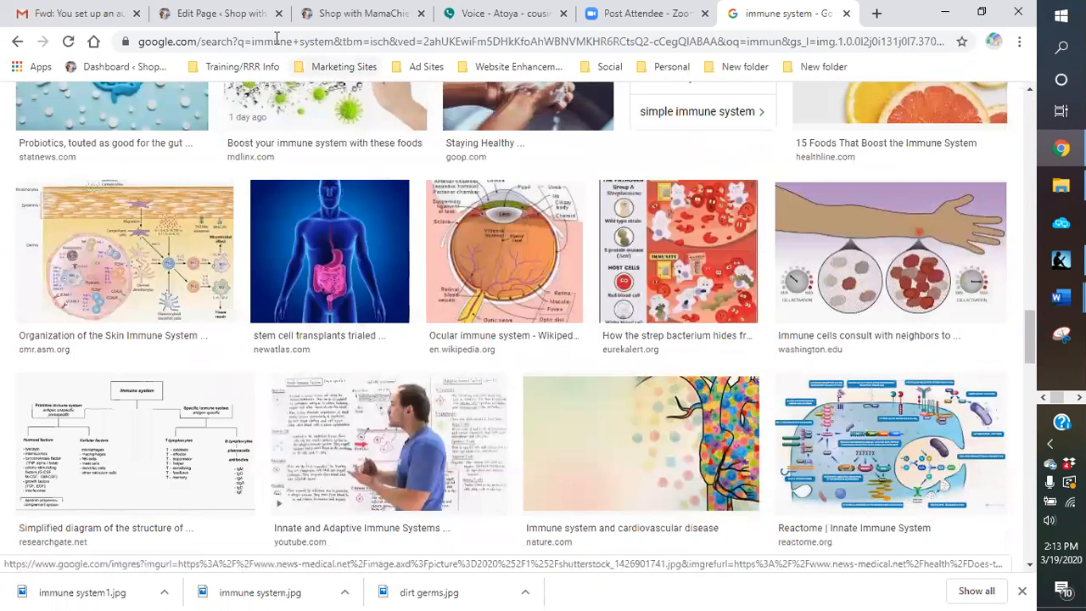
Step: Return to the WordPress page editor and upload "immune system1" before "body will constantly be building" in the "BUILDING UP OUR IMMUNE SYSTEM" section
click(217, 14)
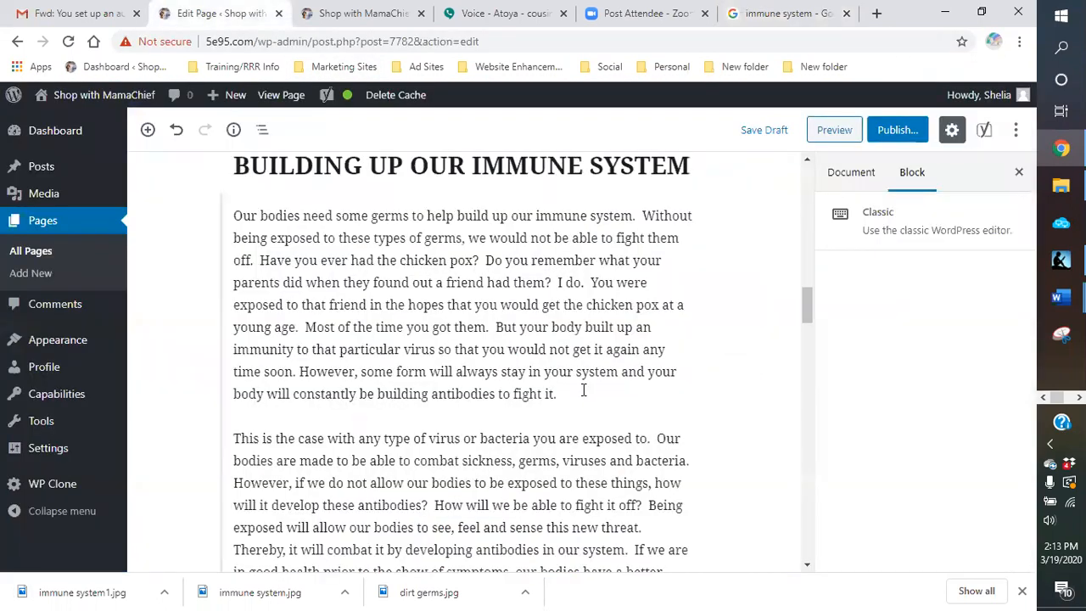
scroll(548, 388, up, 2)
scroll(548, 340, down, 3)
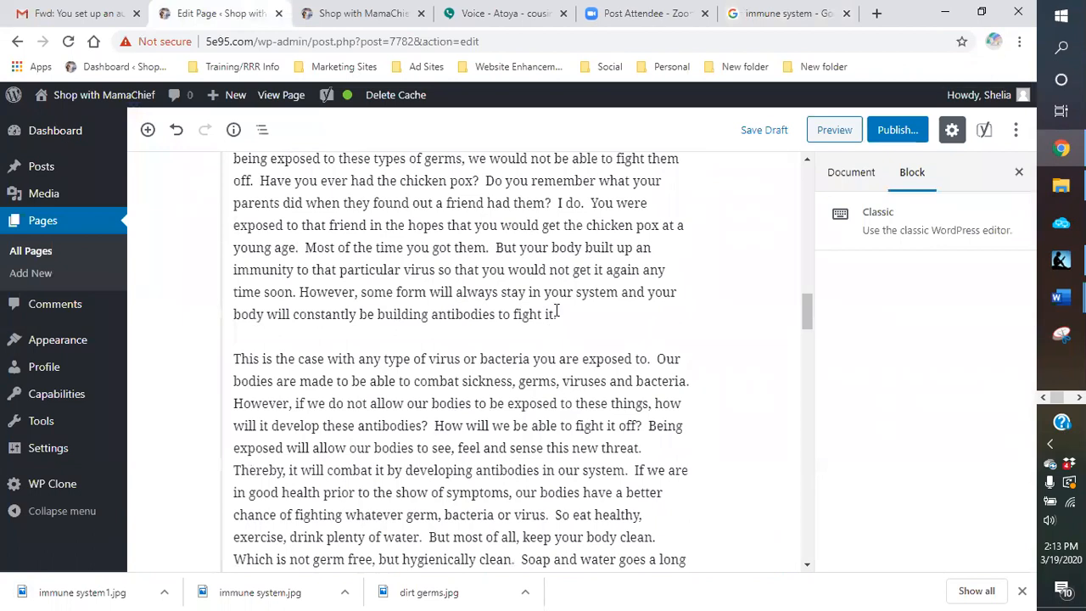
click(235, 316)
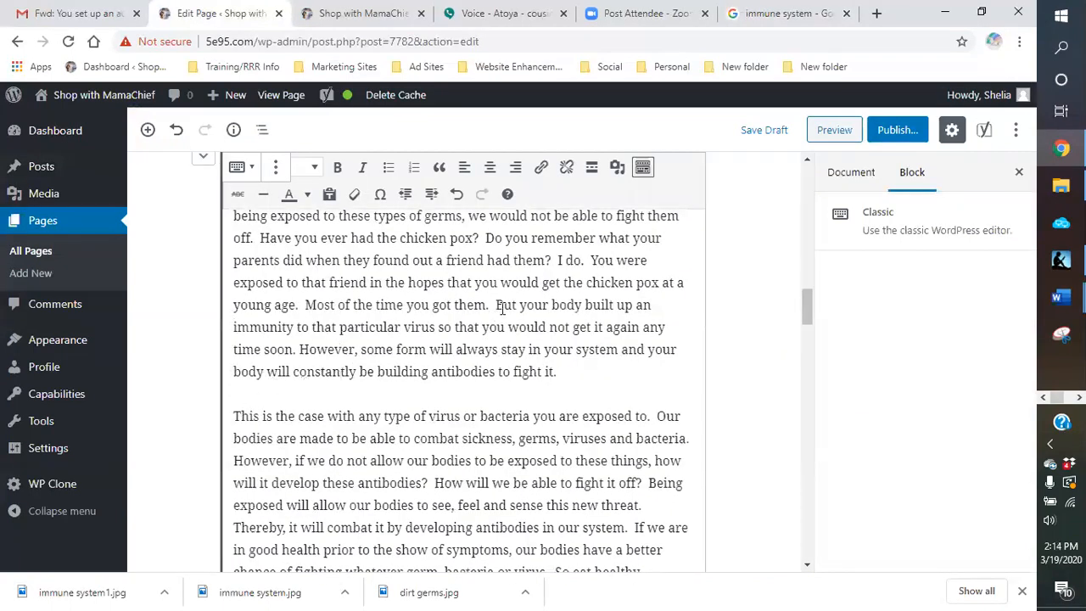
click(618, 169)
click(212, 164)
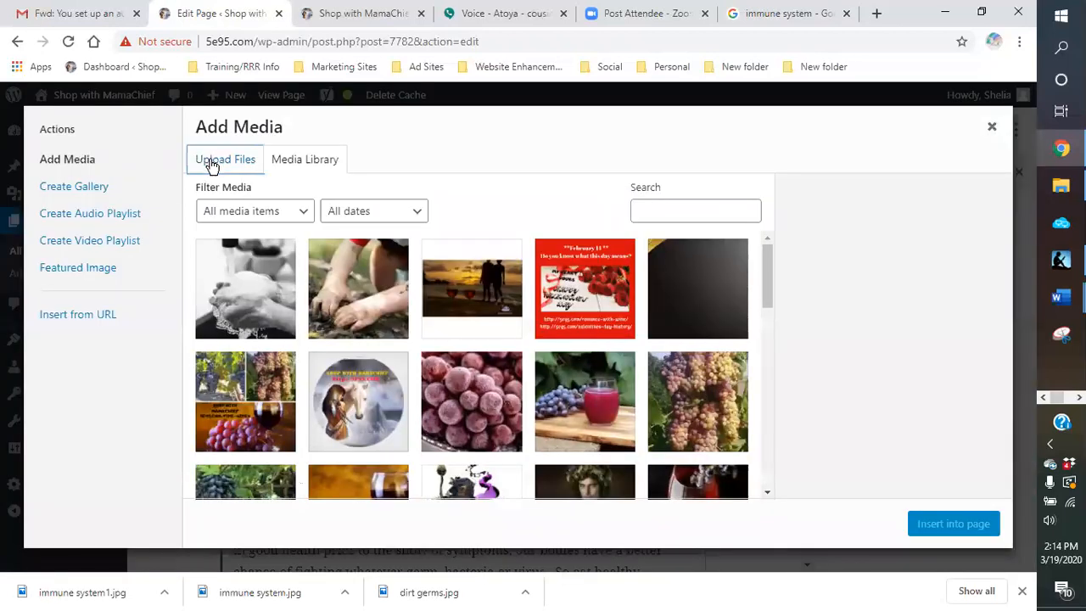
click(604, 365)
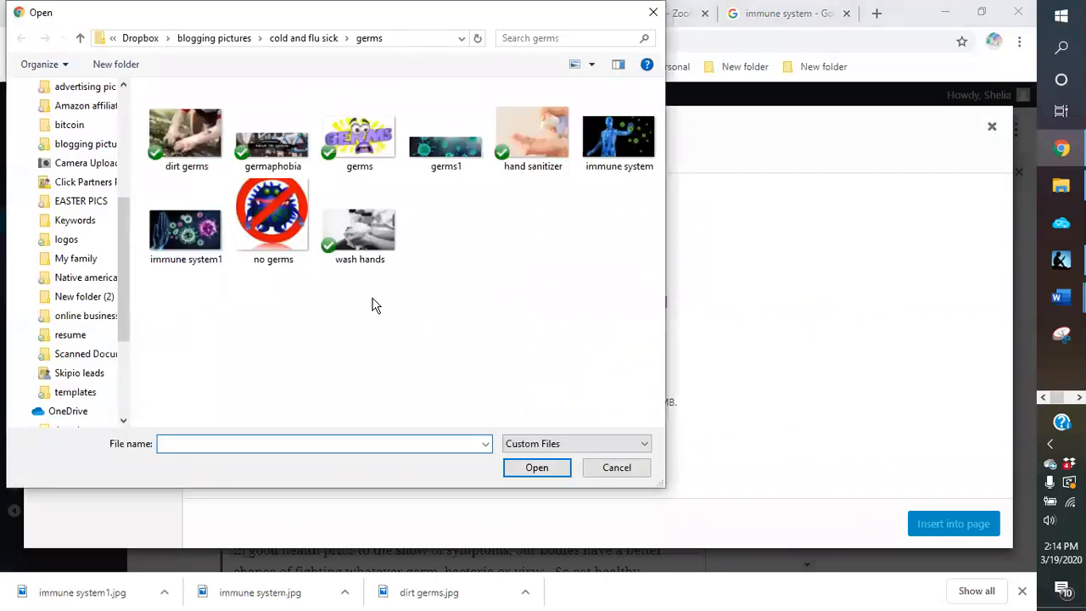
double_click(194, 242)
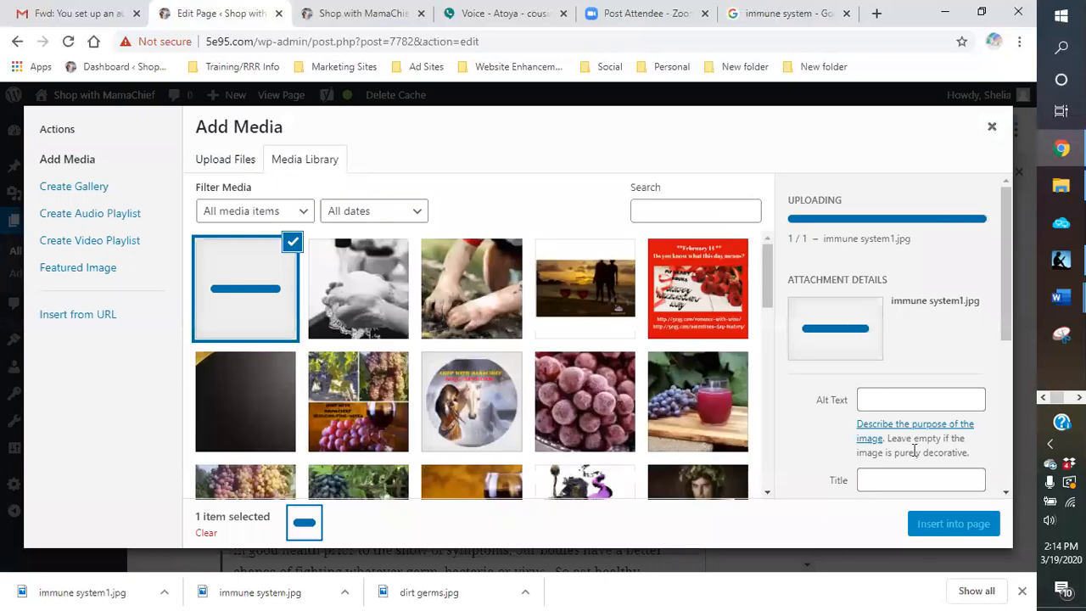
Step: Give the uploaded immune system1 image the alt text "germaphobia" and insert it into the page
click(887, 333)
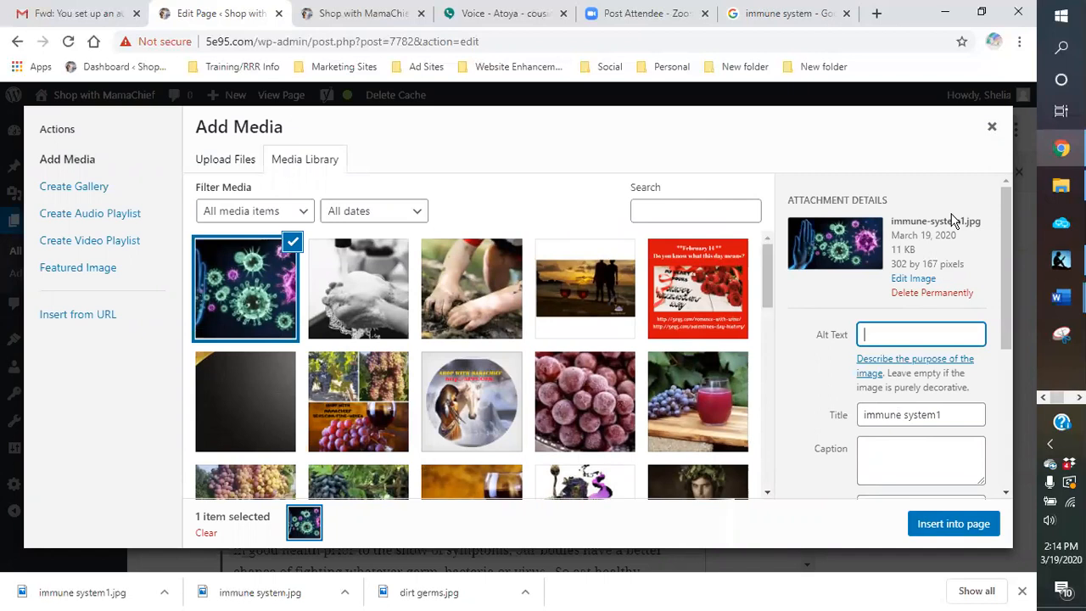
text(germapho)
click(967, 528)
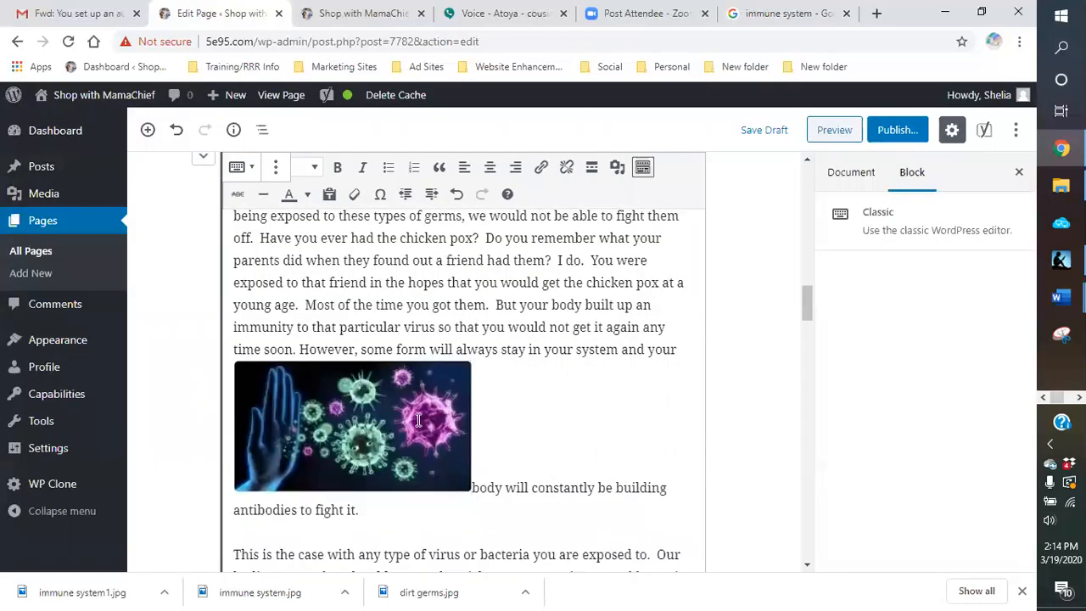
Step: Align the inserted virus image left so text wraps around it, and shrink it slightly
click(417, 419)
click(288, 344)
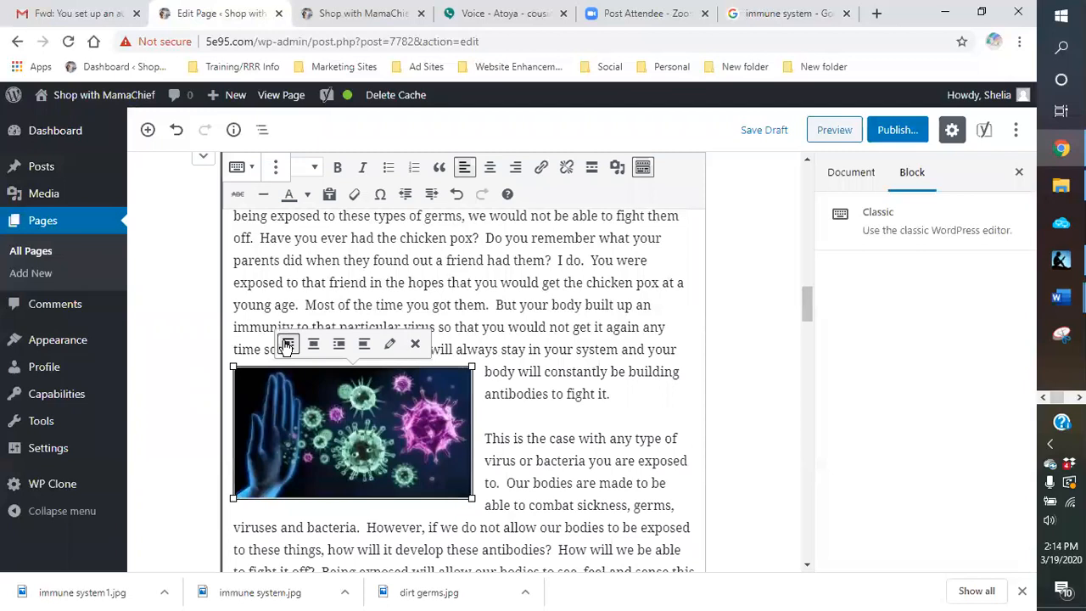
drag(472, 371, 440, 379)
click(610, 409)
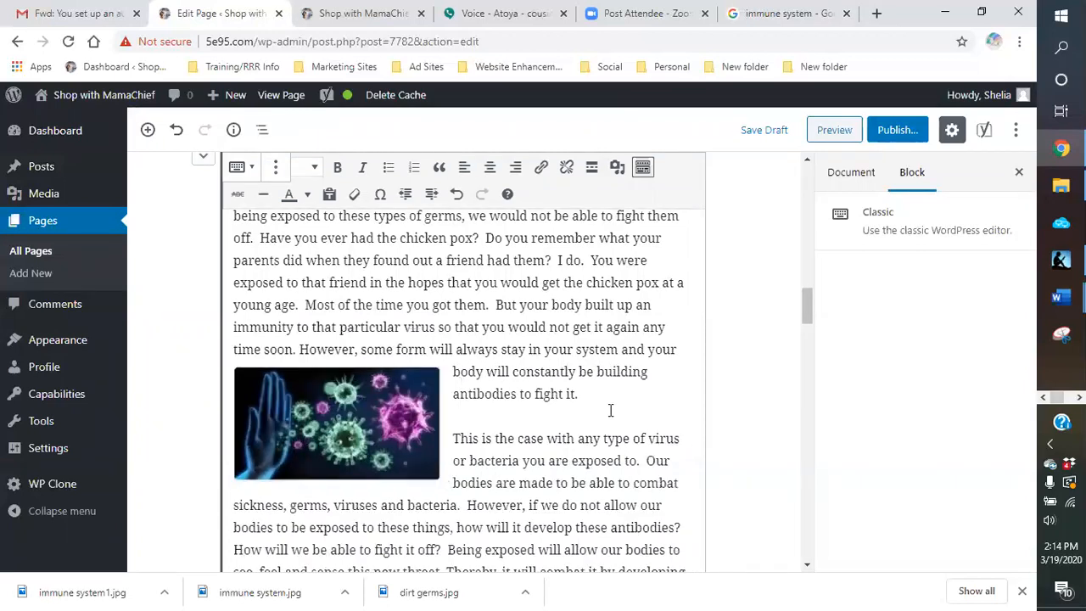
Step: Look through the page's sections and existing pictures for a suitable place to add the next image
scroll(594, 399, up, 8)
scroll(581, 386, down, 6)
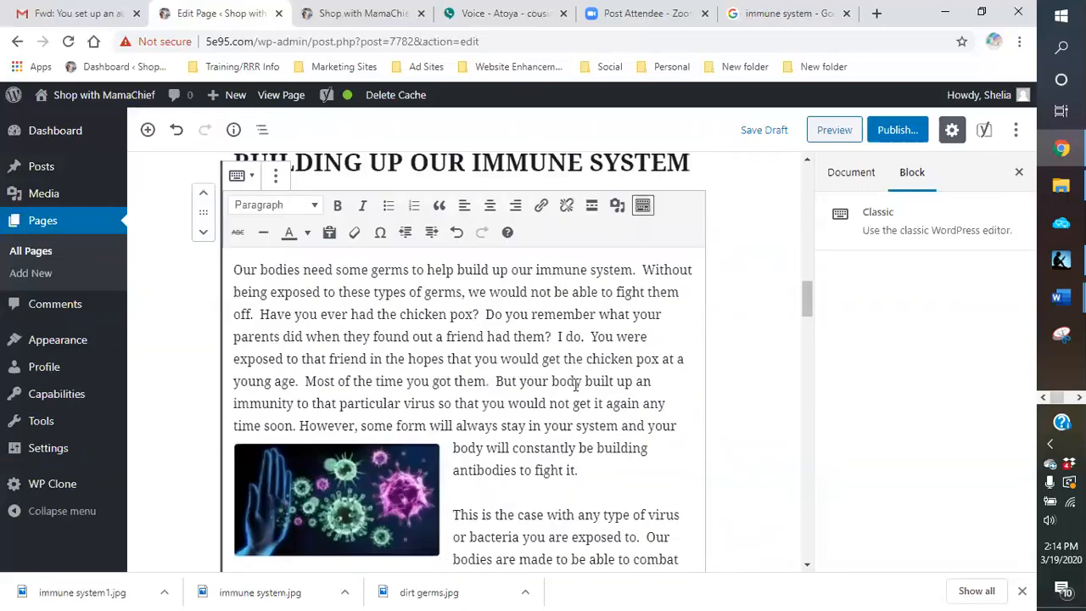
scroll(575, 384, down, 5)
scroll(575, 385, down, 3)
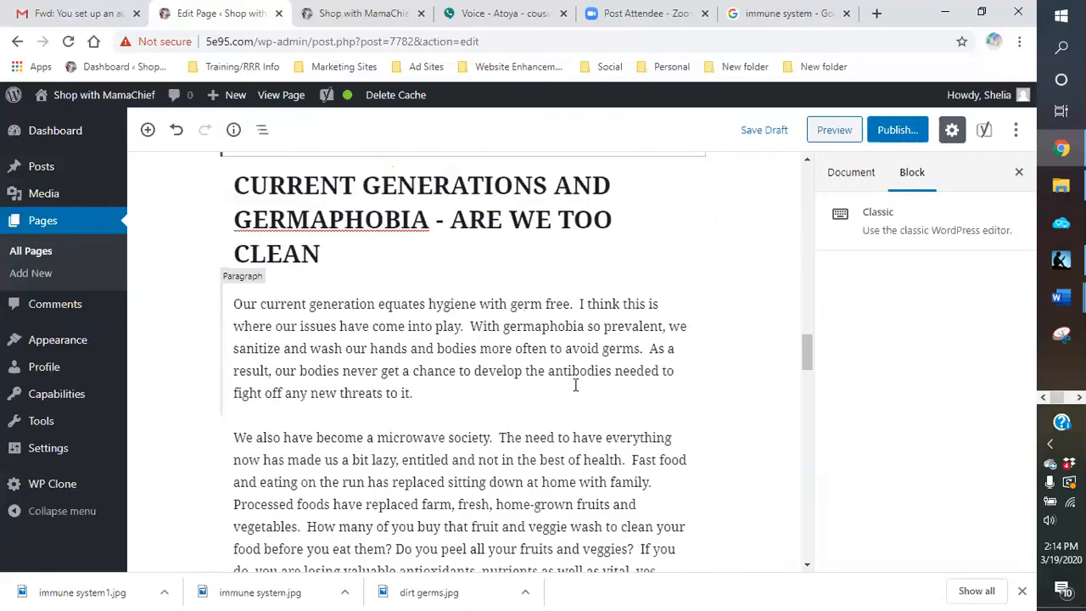
scroll(574, 382, up, 2)
scroll(574, 381, down, 5)
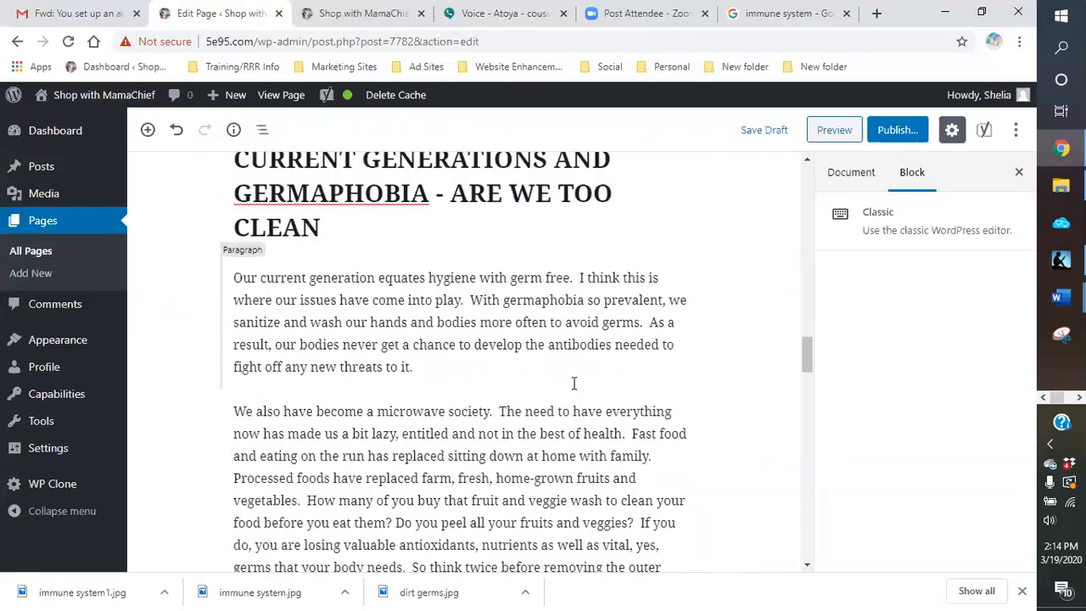
scroll(574, 382, down, 3)
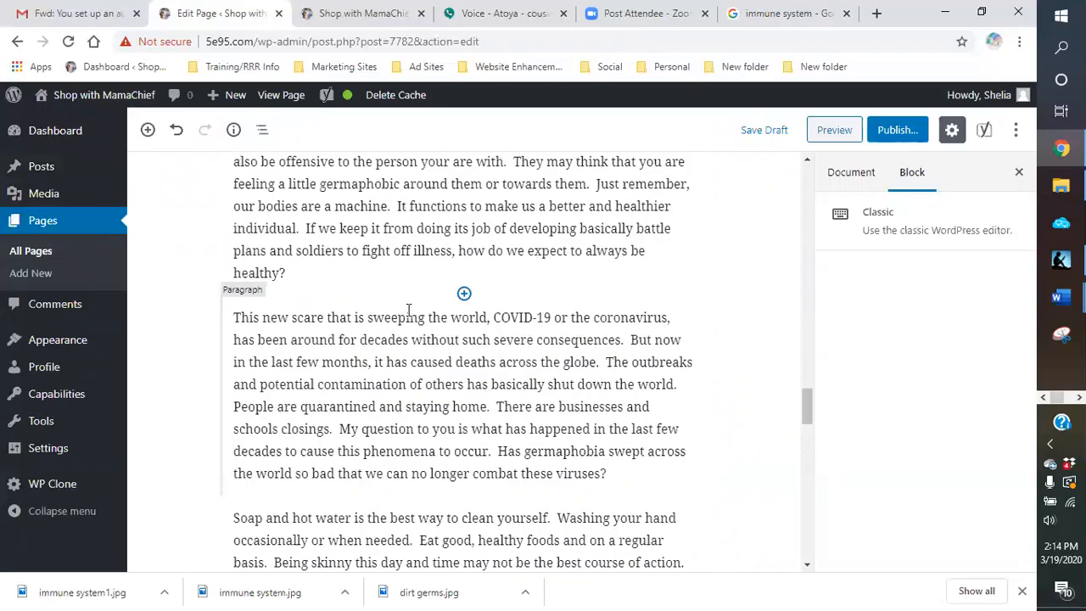
scroll(464, 297, up, 9)
scroll(547, 307, up, 12)
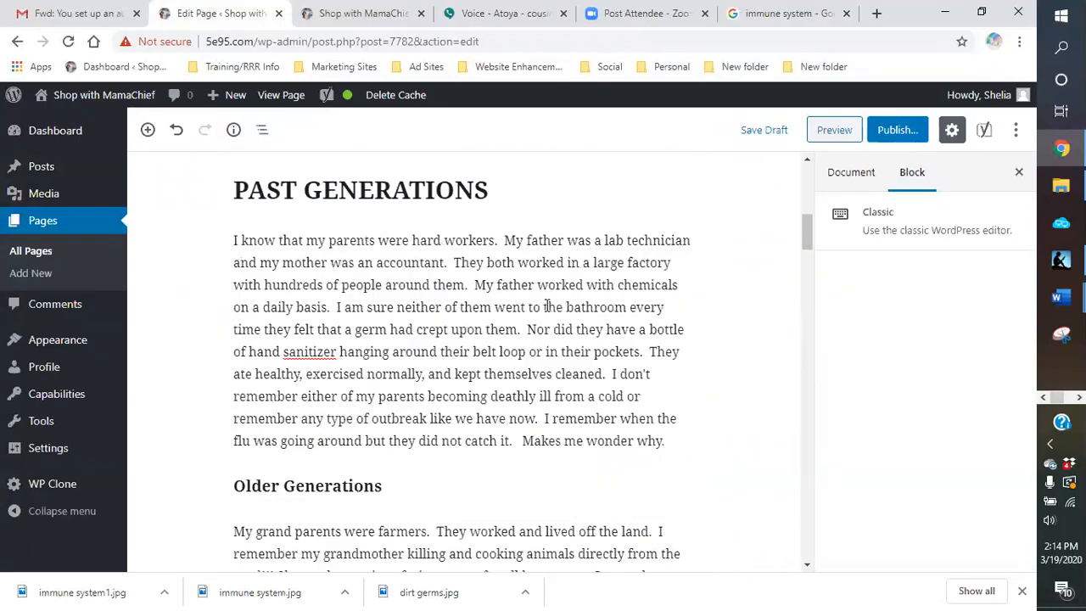
scroll(526, 326, down, 9)
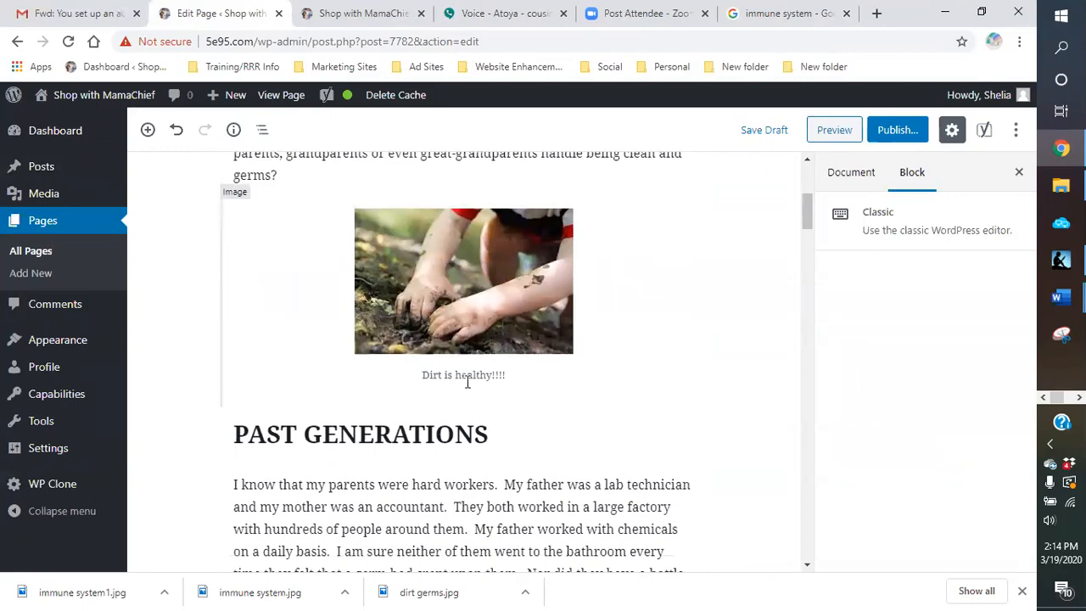
scroll(642, 234, down, 15)
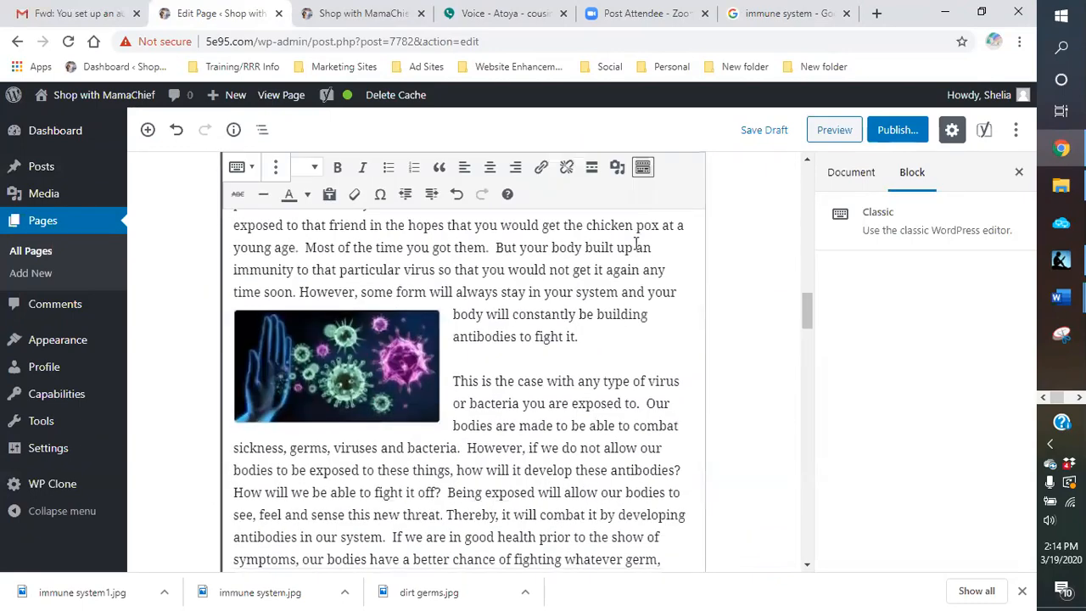
scroll(616, 271, down, 1)
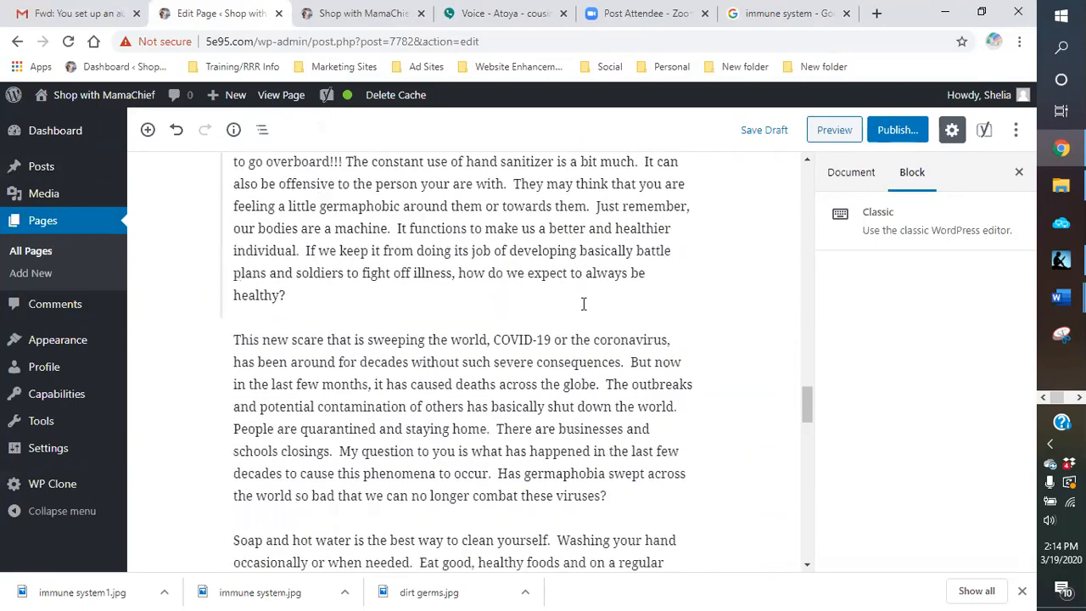
click(321, 298)
scroll(666, 322, up, 12)
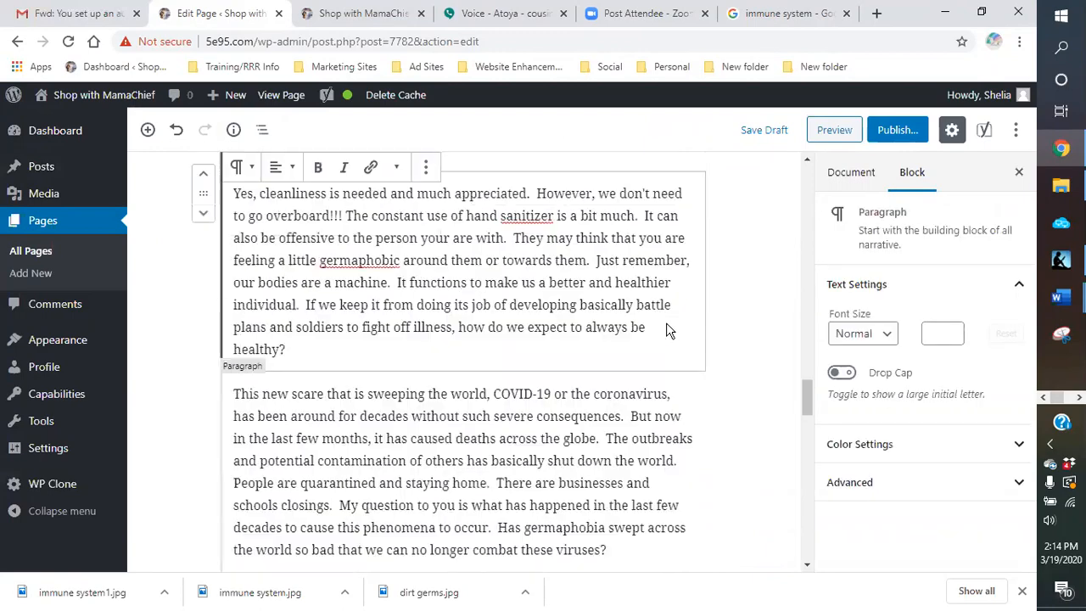
scroll(708, 326, up, 4)
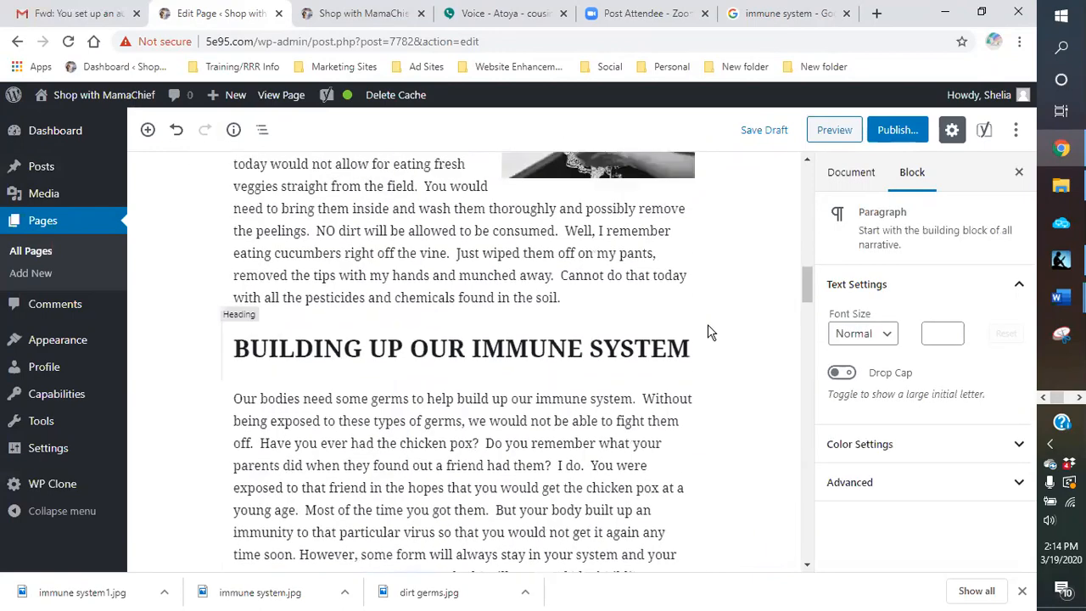
scroll(708, 325, down, 14)
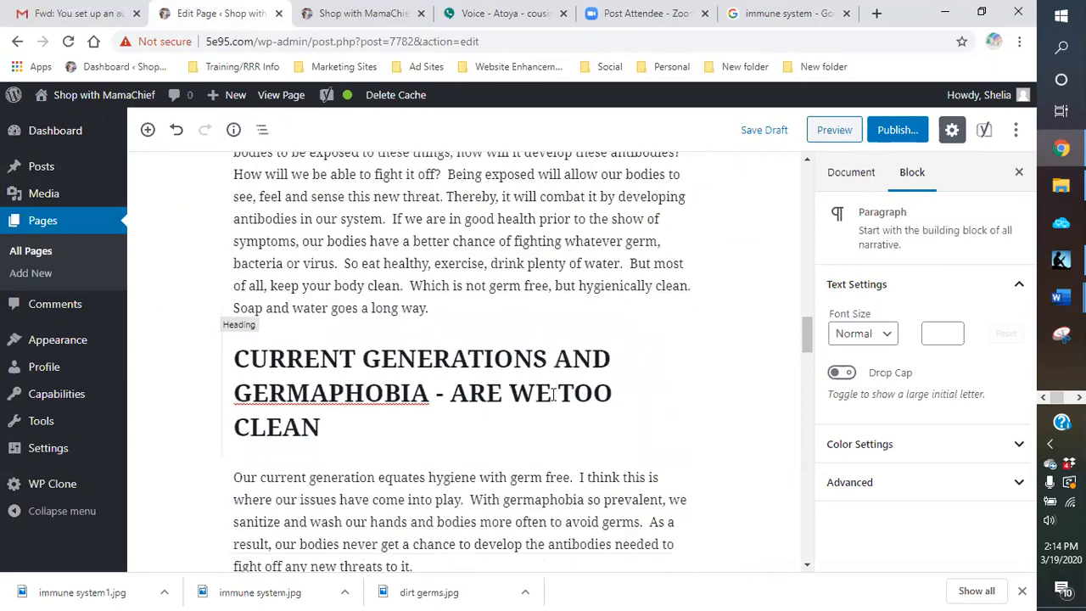
scroll(547, 396, up, 2)
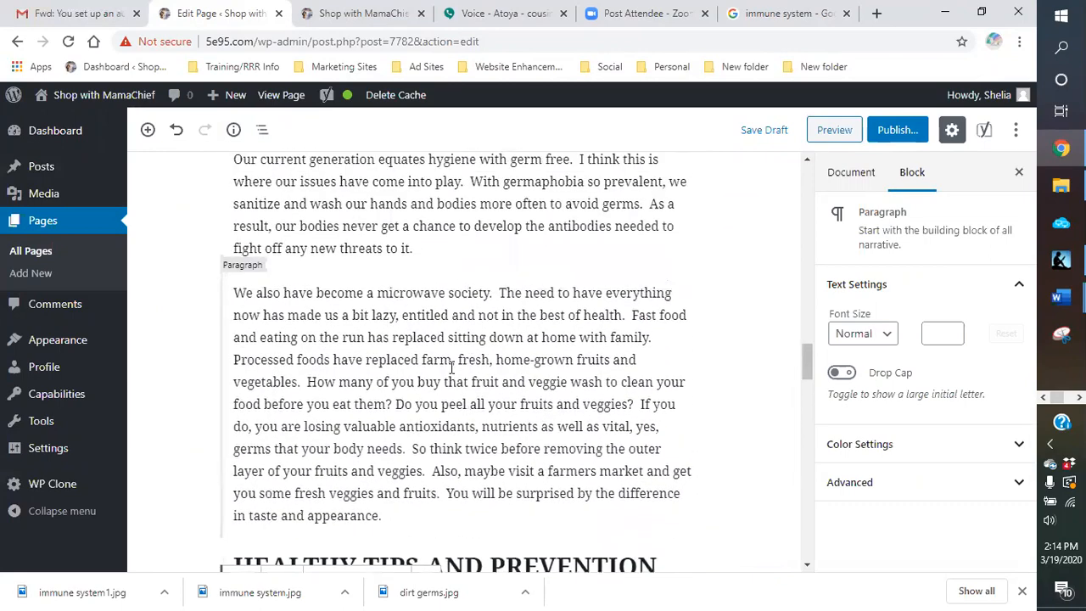
click(456, 255)
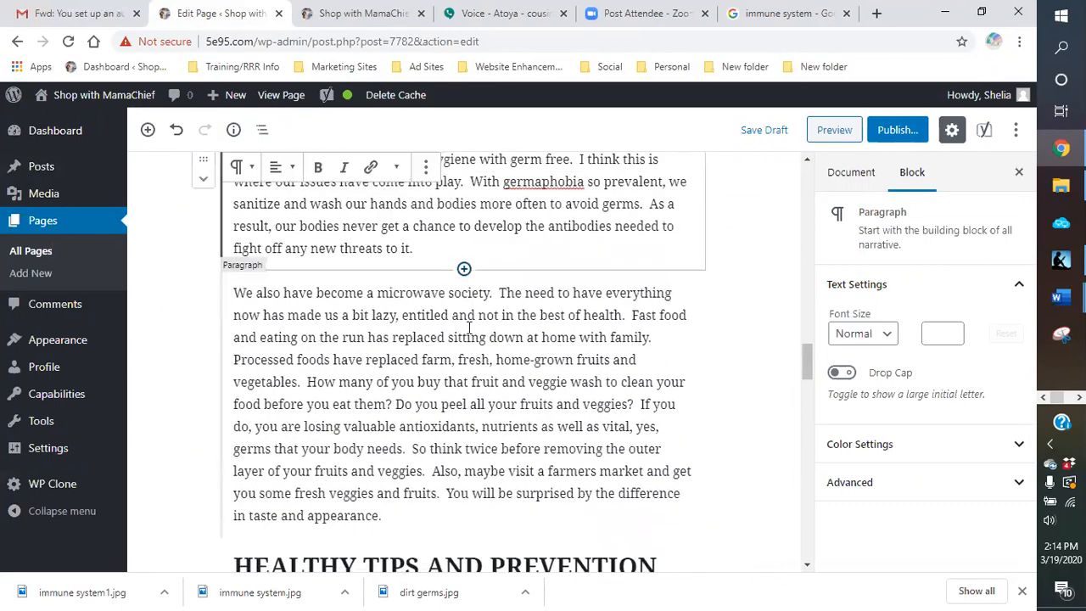
Step: Insert an image block after the first "HEALTHY TIPS AND PREVENTION" paragraph and upload the "hand sanitizer" picture from the germs folder
scroll(441, 427, down, 5)
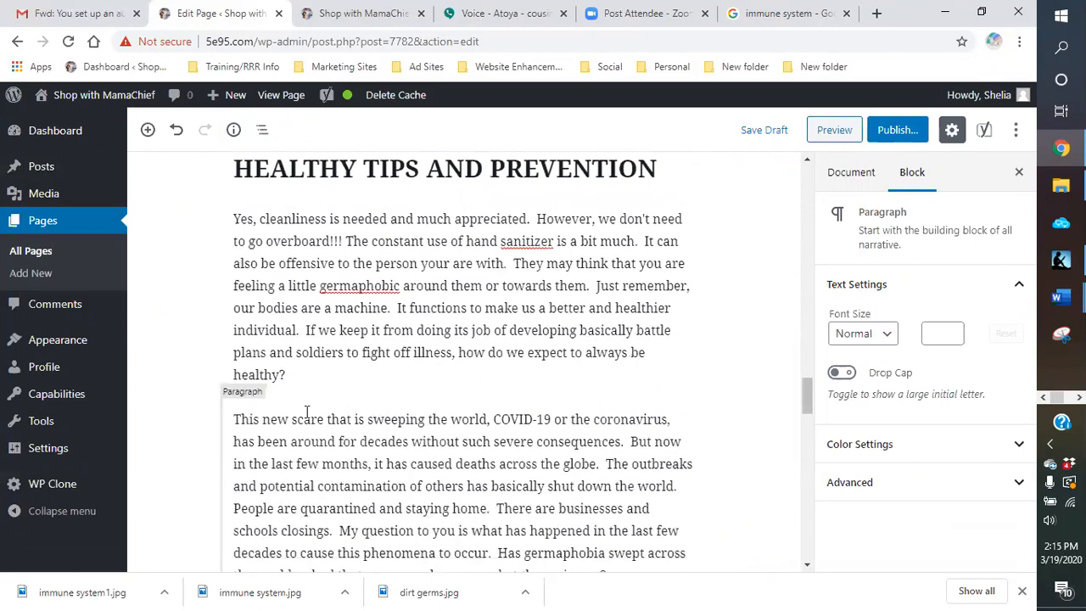
click(464, 396)
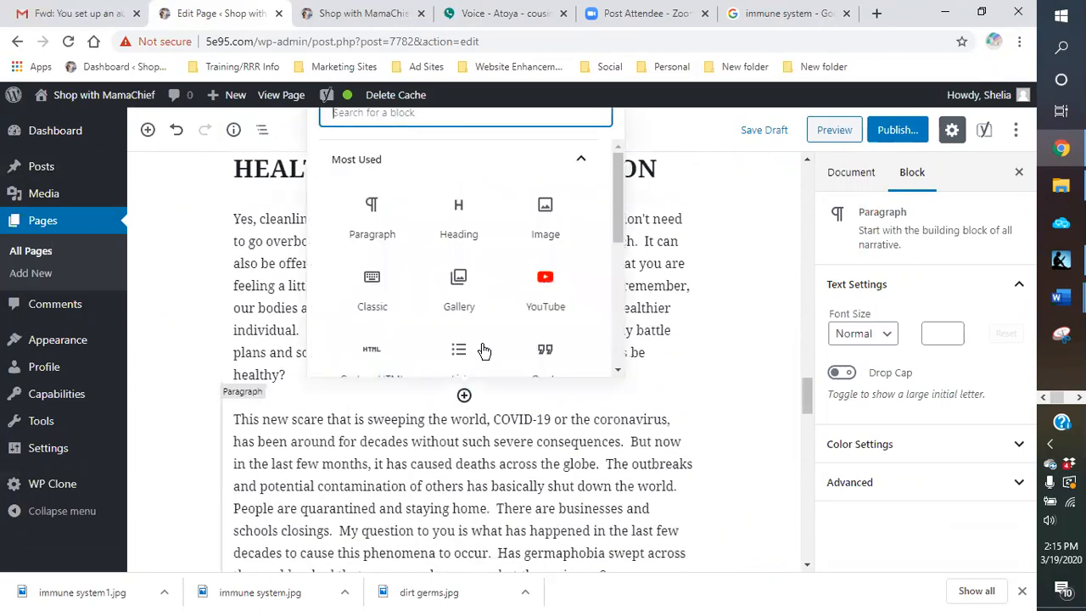
click(545, 222)
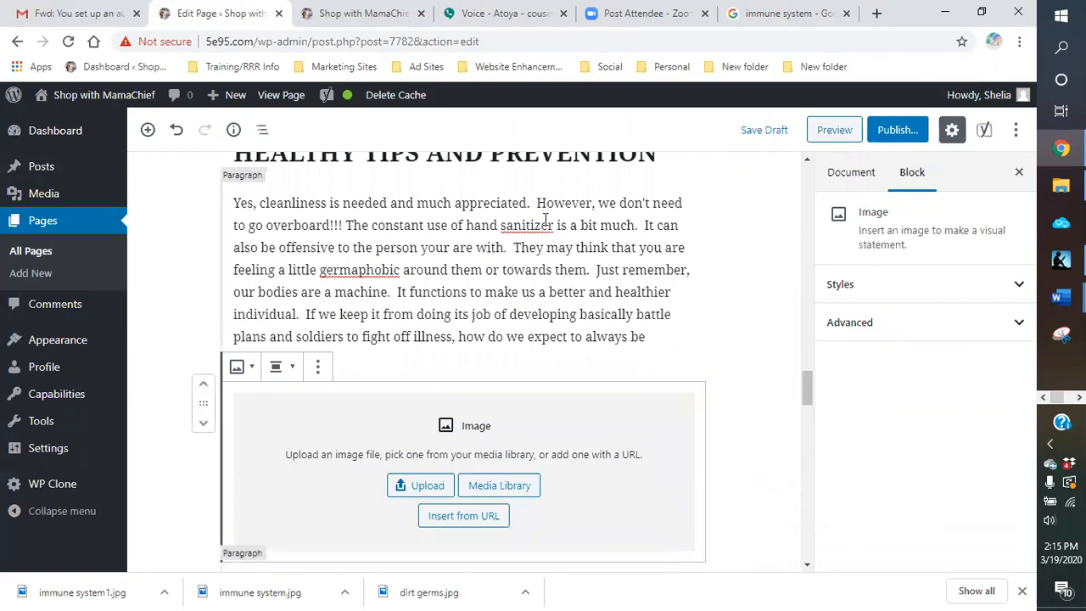
click(428, 484)
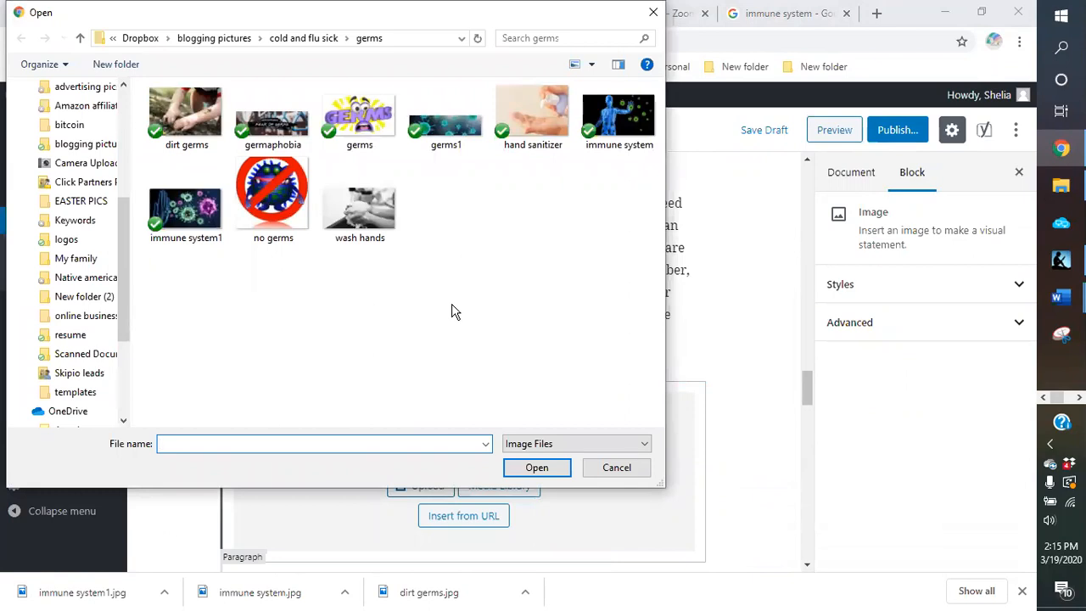
double_click(547, 131)
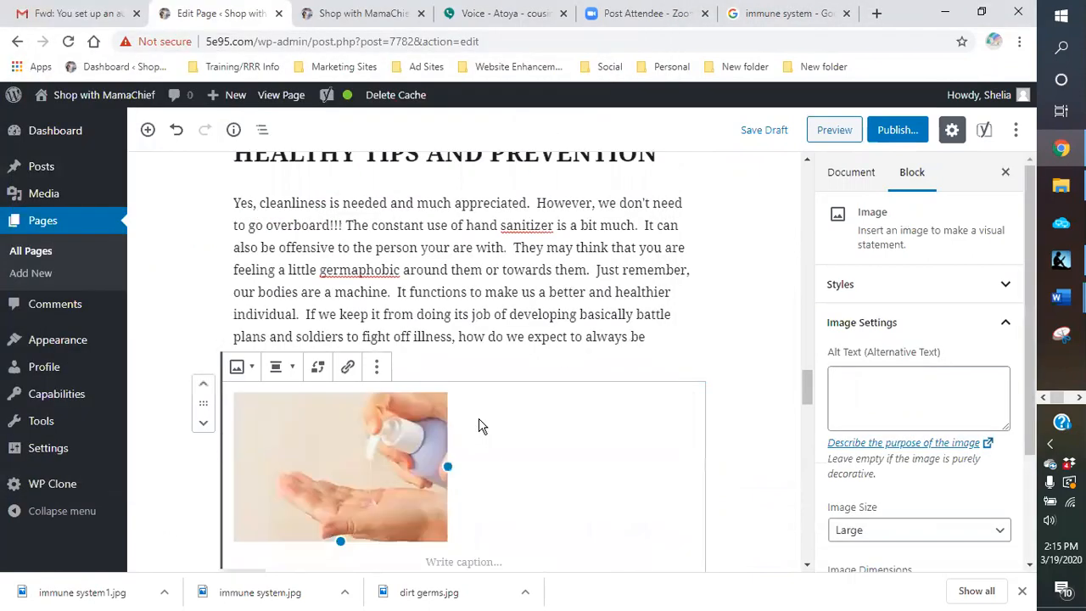
Step: Center the hand sanitizer image and give it the caption "DON'T OVERUSE!!!"
scroll(479, 426, down, 1)
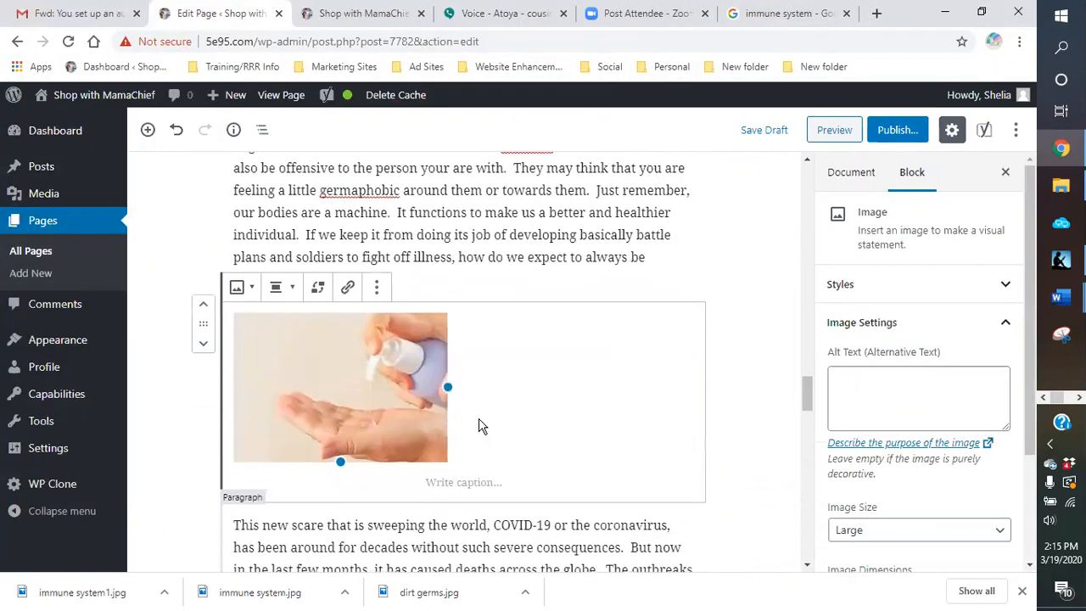
click(290, 296)
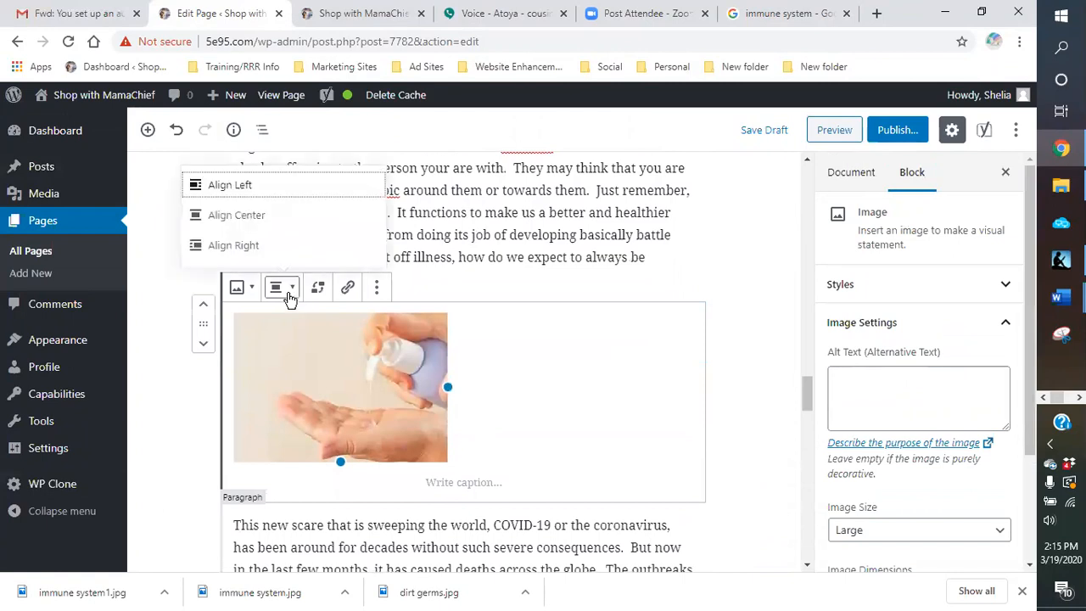
click(246, 218)
click(431, 481)
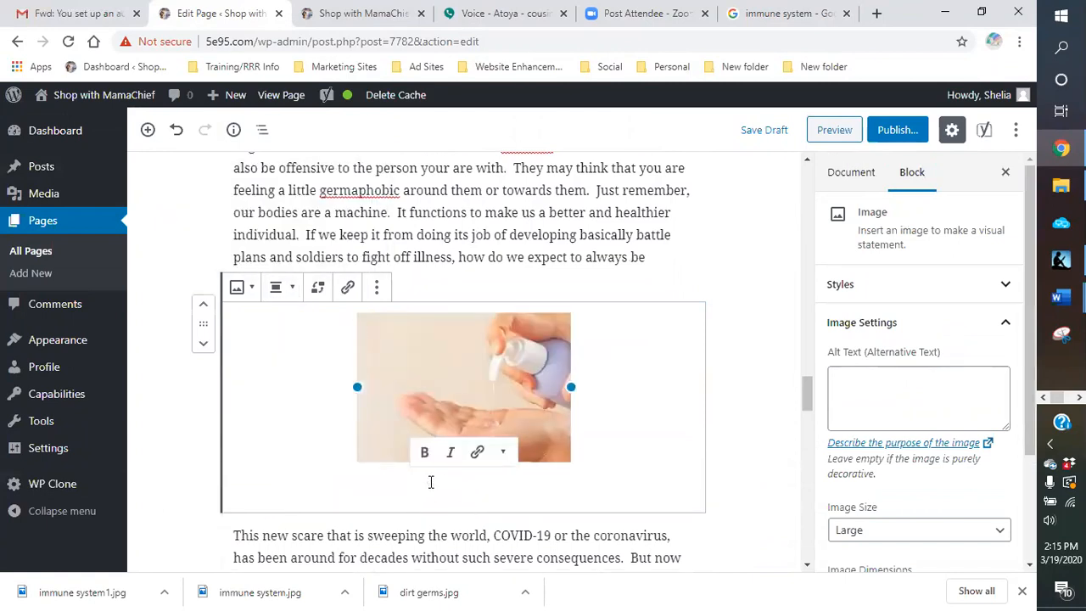
text(D)
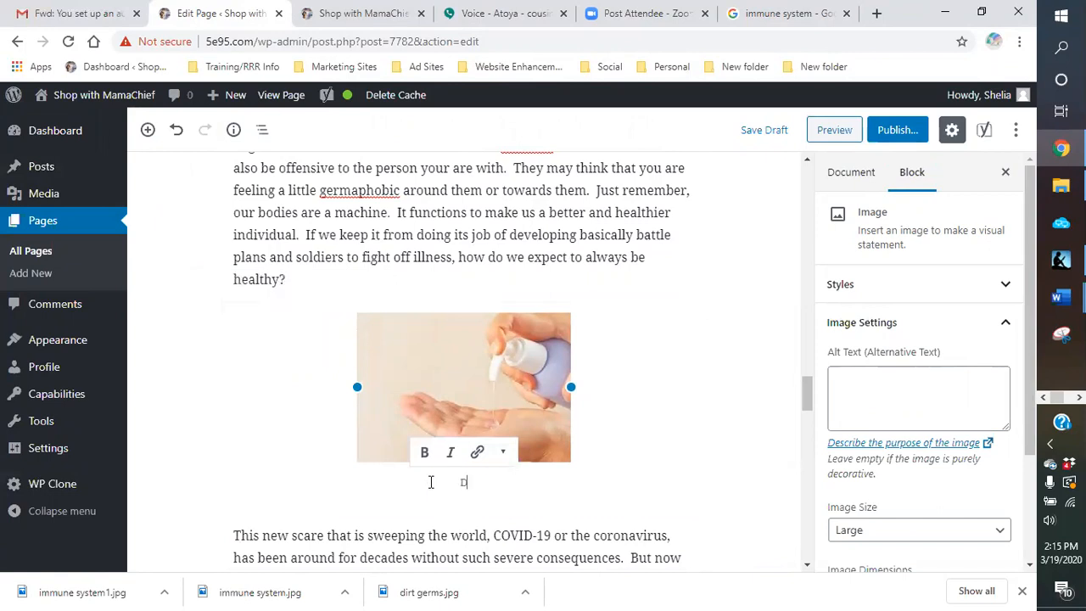
text(ON'T OVERUSE!!!)
Step: Set the hand sanitizer image's alt text to "germaphobia" and save the page draft
click(888, 390)
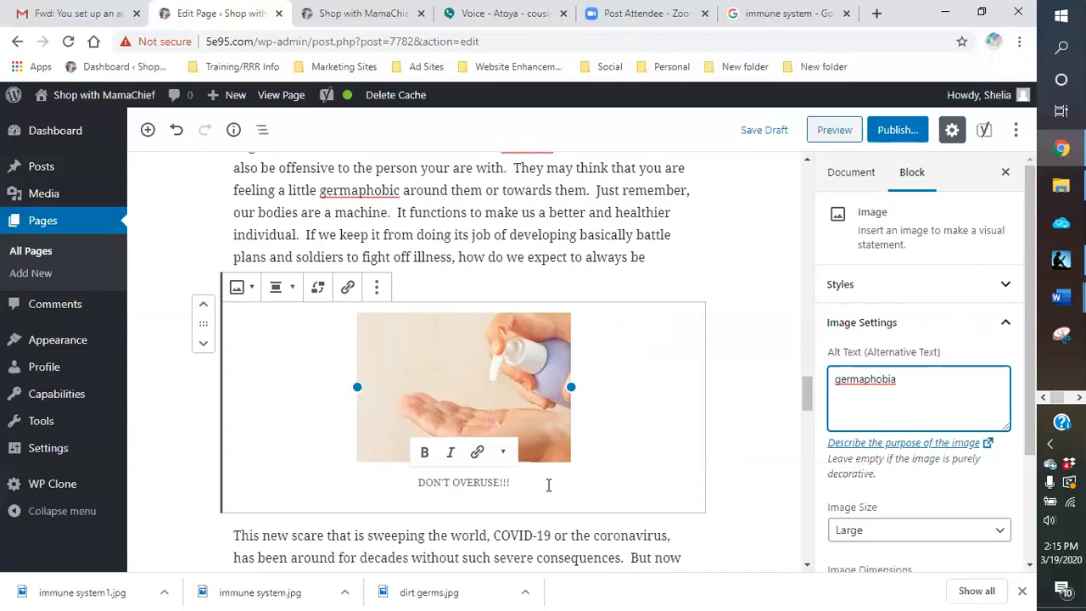
click(759, 426)
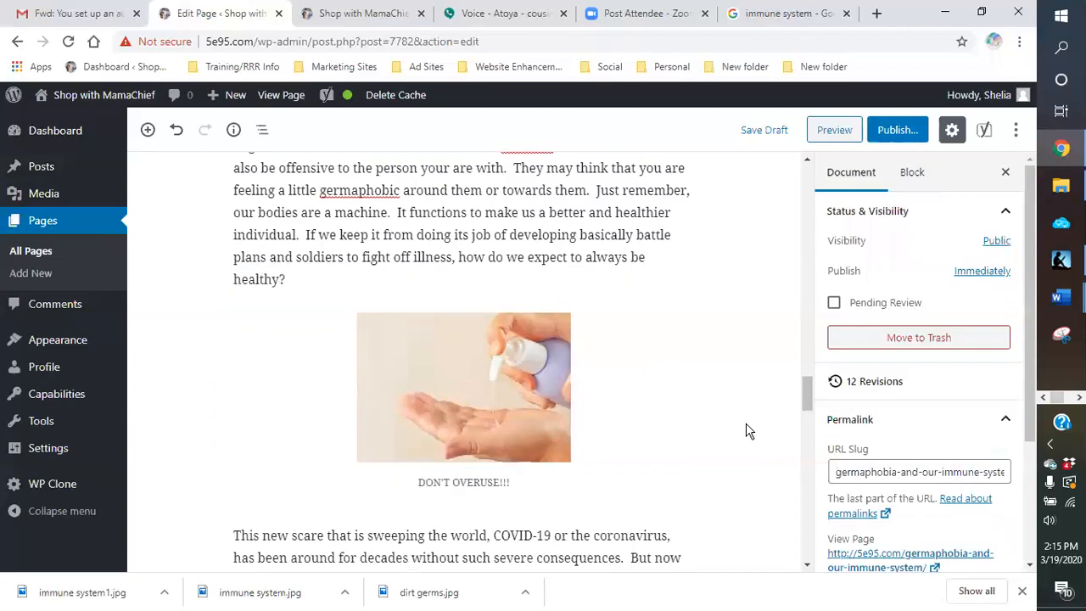
click(748, 134)
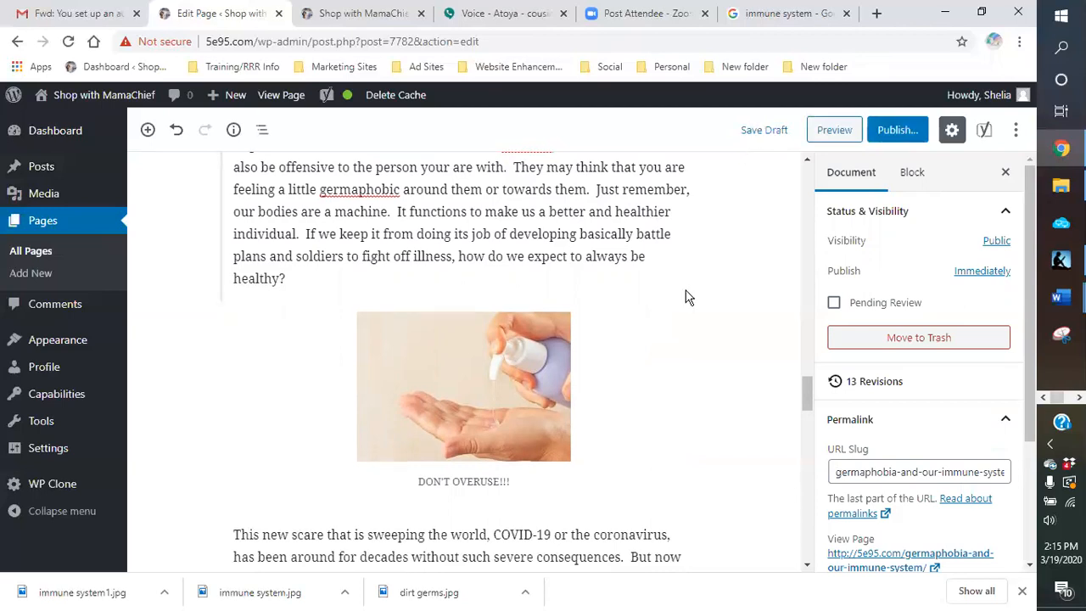
Step: Review the text between the hand sanitizer image and the end of the "CONCLUSION ON GERMAPHOBIA" section
scroll(687, 292, down, 5)
scroll(687, 289, down, 4)
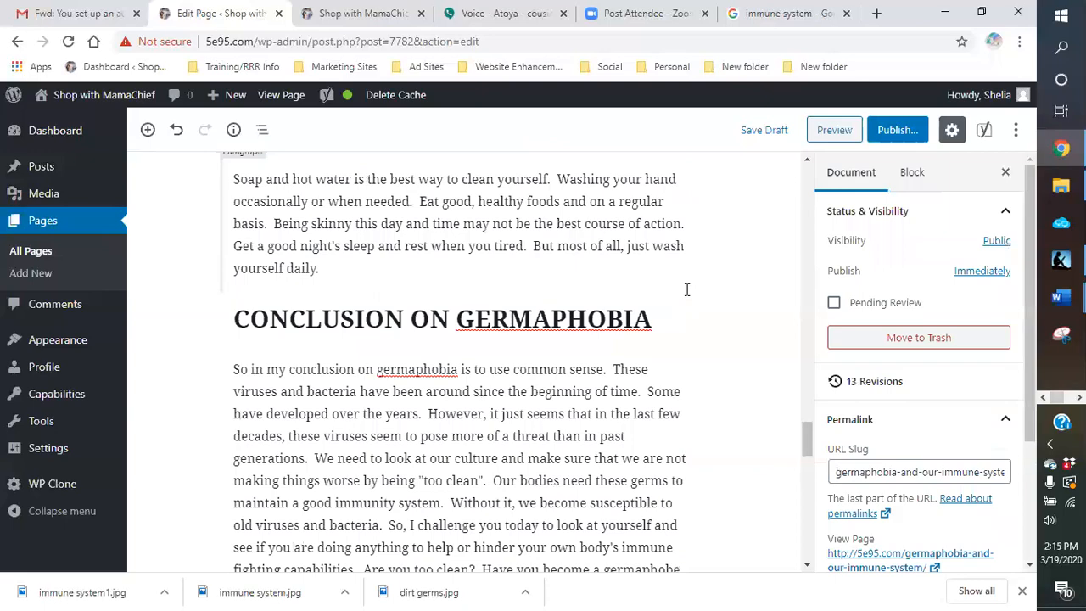
scroll(687, 289, up, 7)
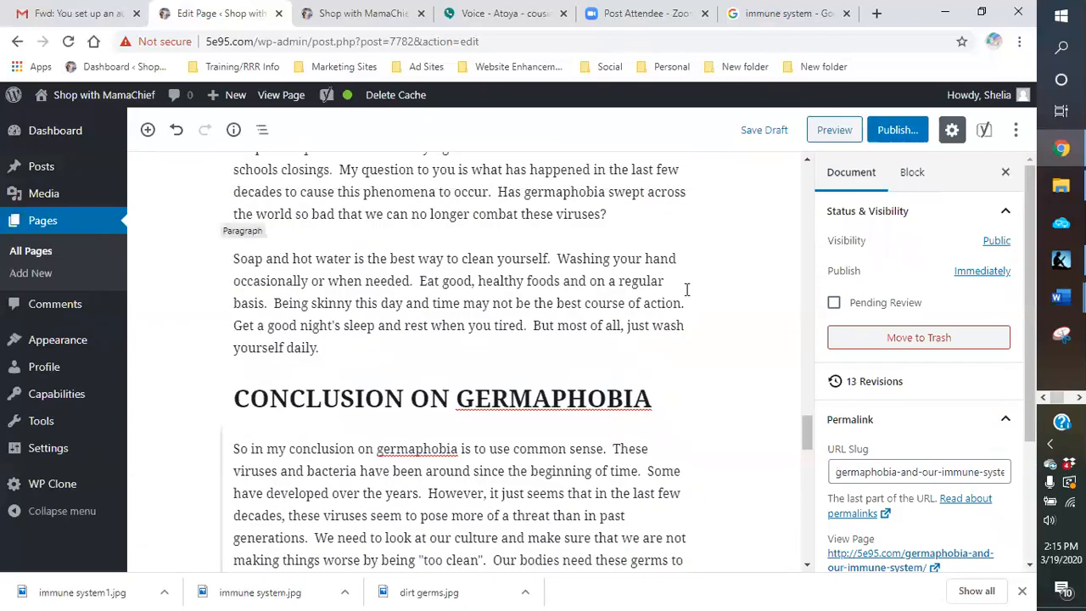
scroll(687, 290, down, 8)
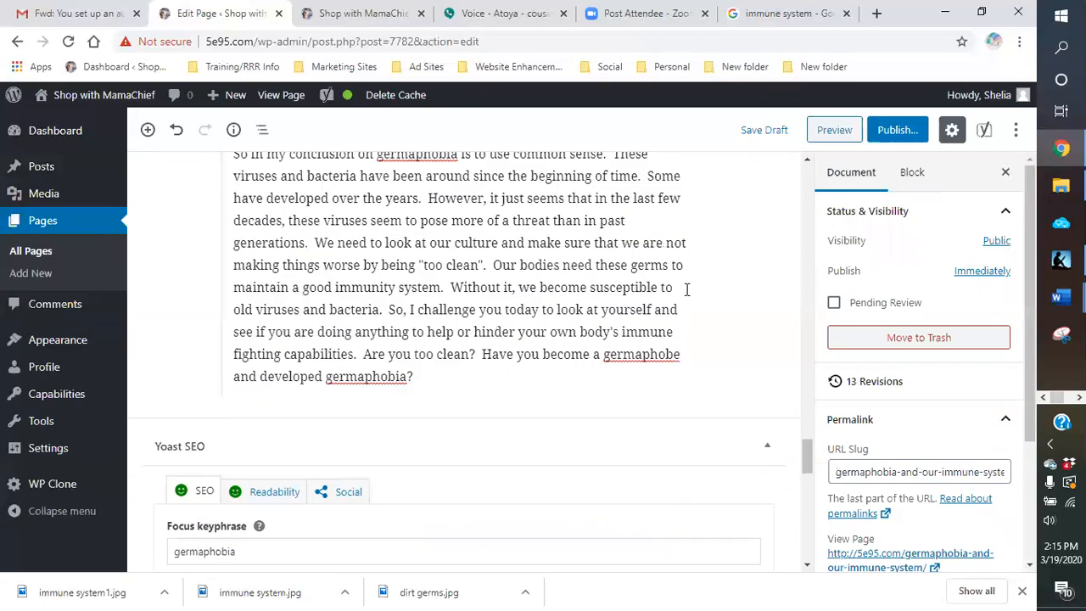
click(470, 356)
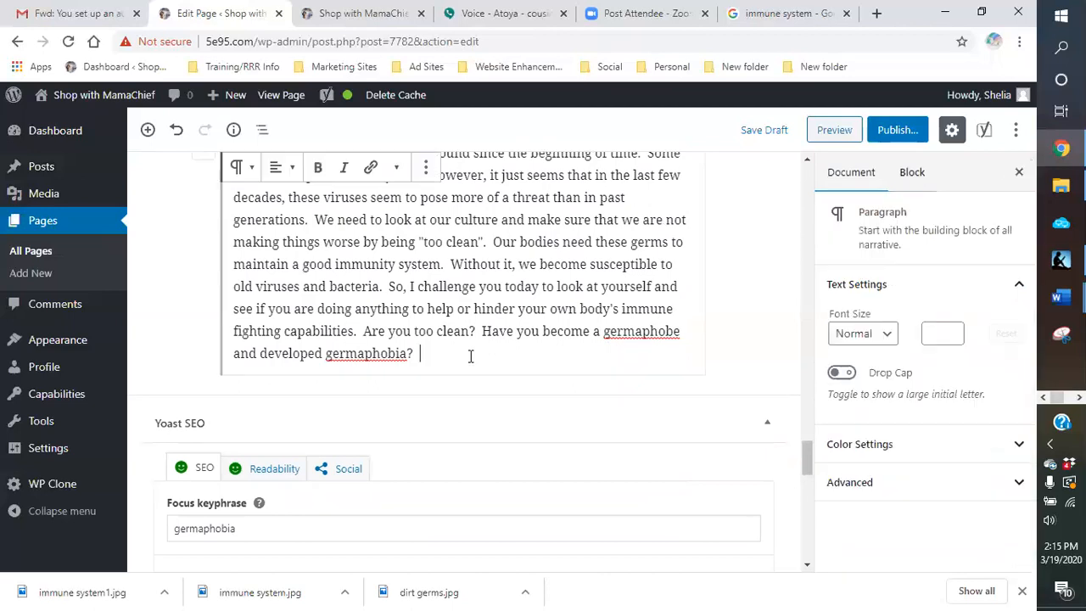
scroll(468, 352, up, 3)
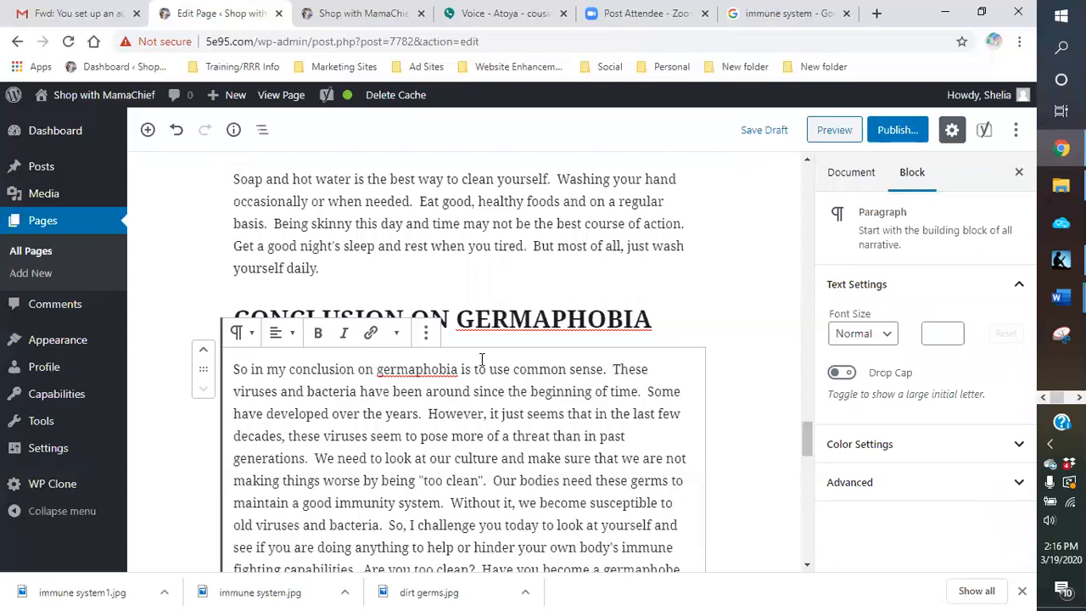
scroll(483, 363, down, 2)
click(511, 441)
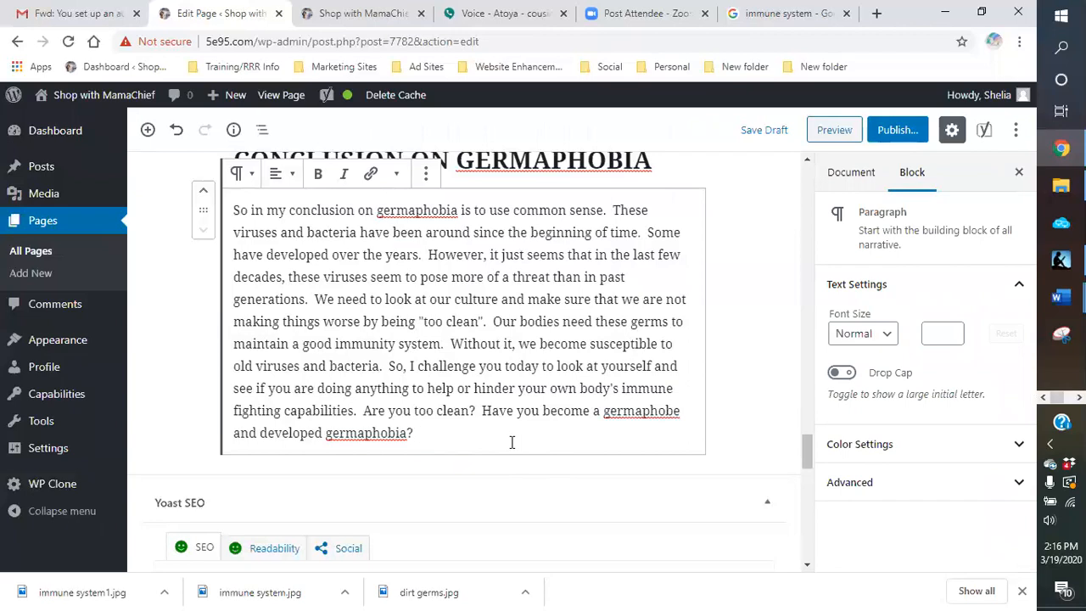
scroll(511, 441, up, 3)
scroll(708, 311, down, 1)
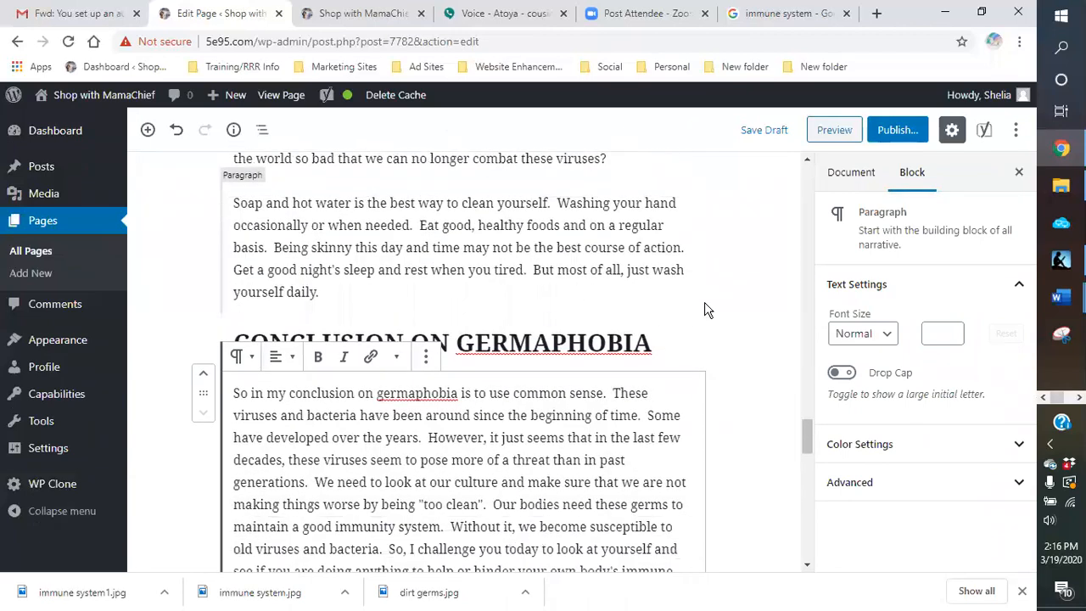
scroll(708, 310, up, 3)
scroll(703, 307, down, 2)
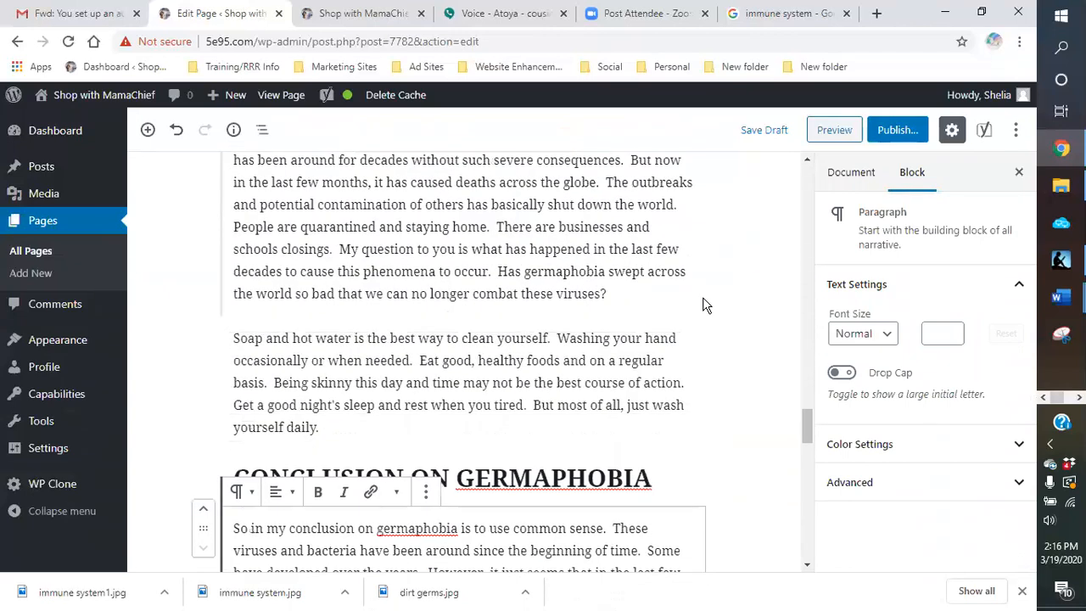
Step: Check the Yoast SEO analysis results for problems that remain on the page
scroll(704, 307, down, 3)
scroll(698, 318, down, 3)
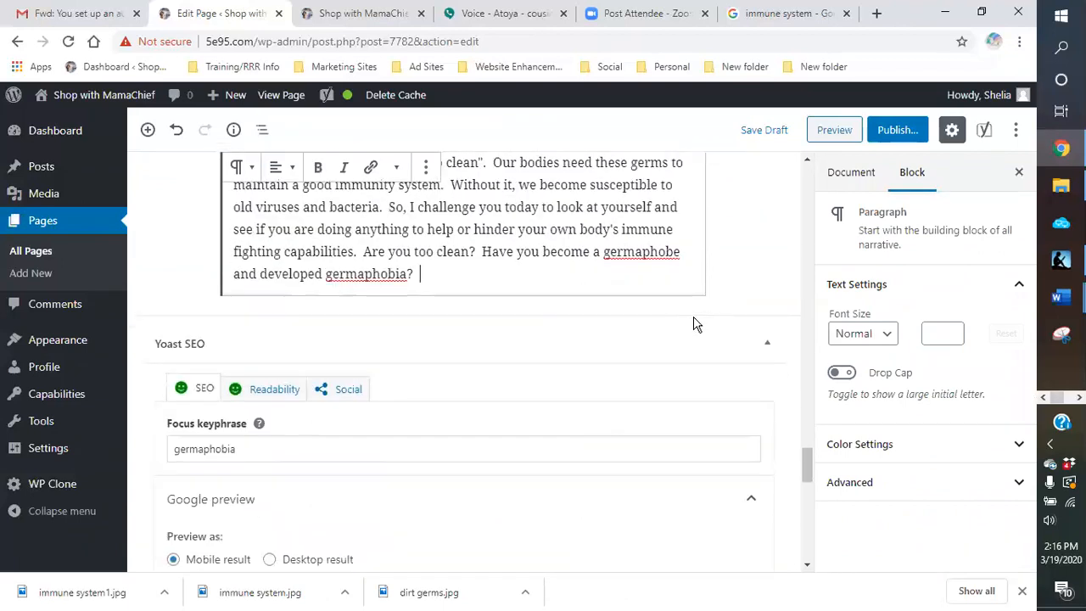
scroll(693, 323, down, 3)
scroll(339, 282, down, 2)
scroll(293, 344, up, 1)
scroll(294, 340, down, 4)
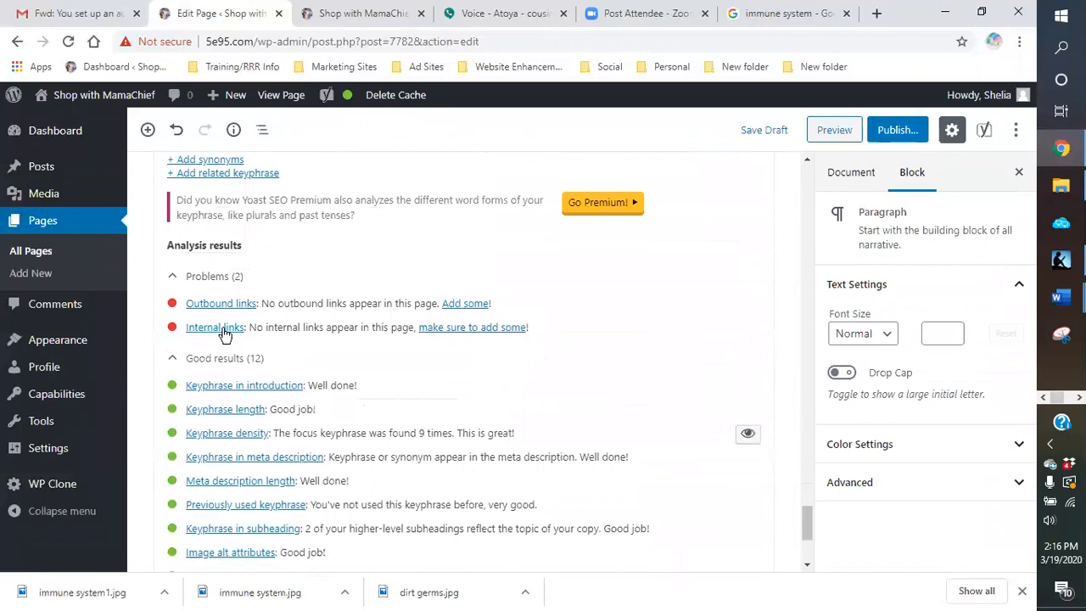
Step: Select "fight off illness, how do we expect to always be healthy" in the first "HEALTHY TIPS AND PREVENTION" paragraph
scroll(359, 300, up, 4)
scroll(575, 314, up, 10)
scroll(575, 306, up, 4)
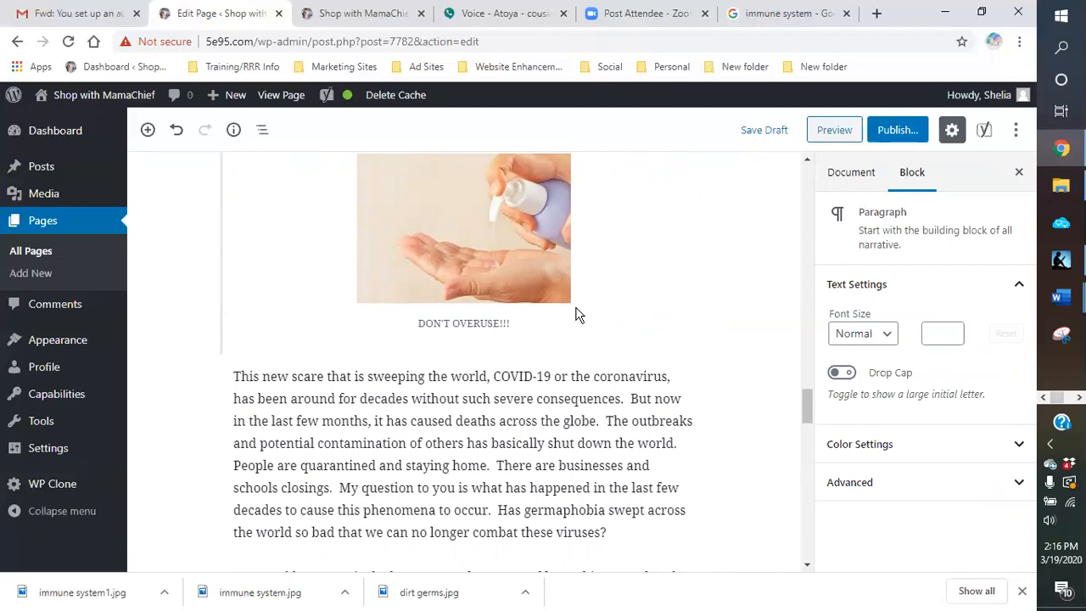
scroll(575, 314, up, 3)
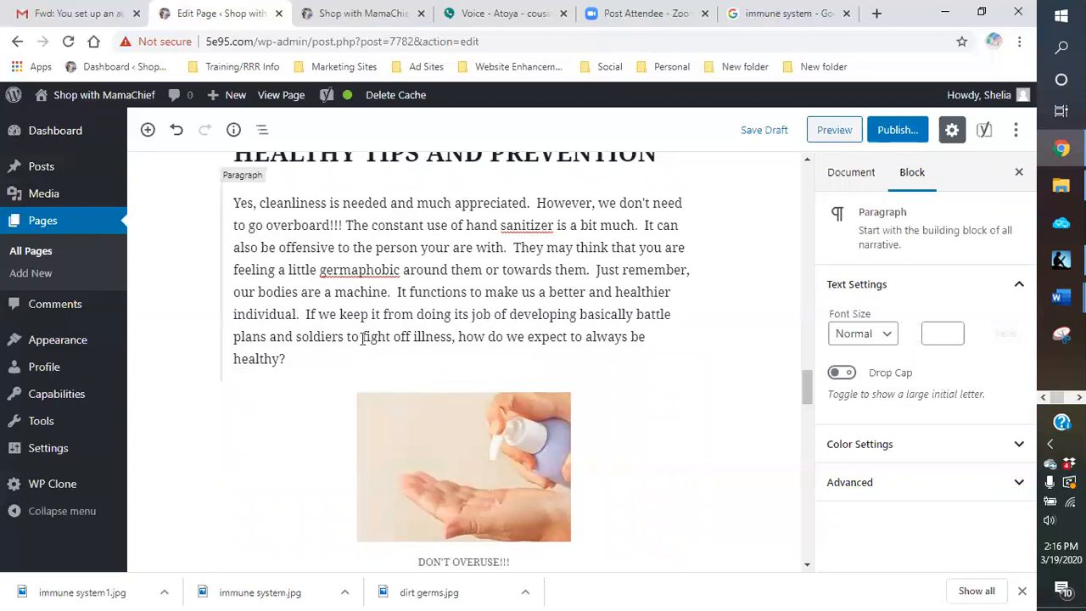
drag(363, 338, 564, 337)
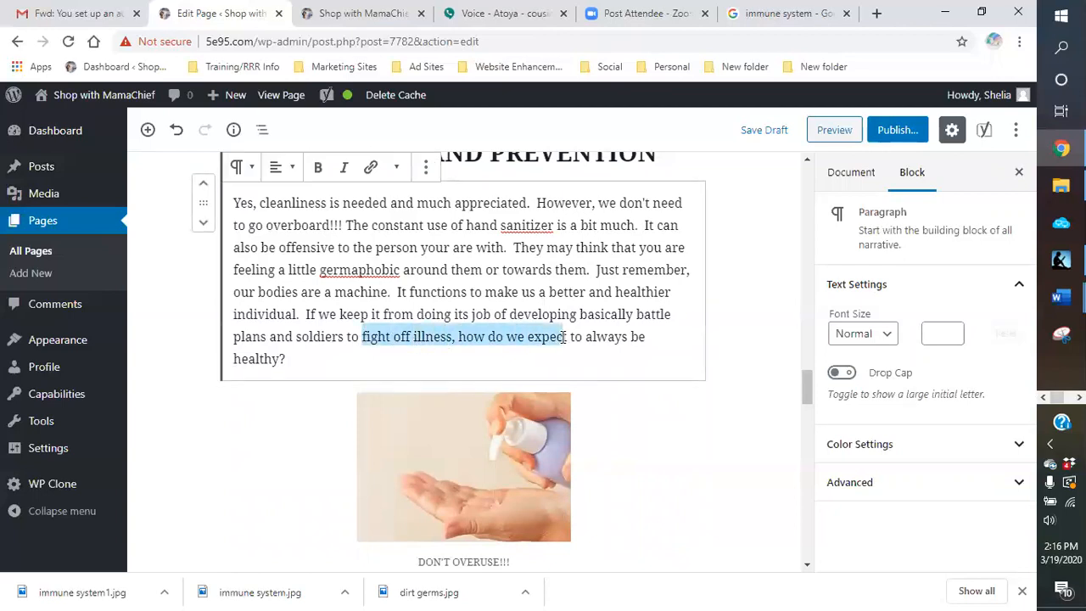
drag(564, 337, 569, 351)
drag(298, 358, 280, 358)
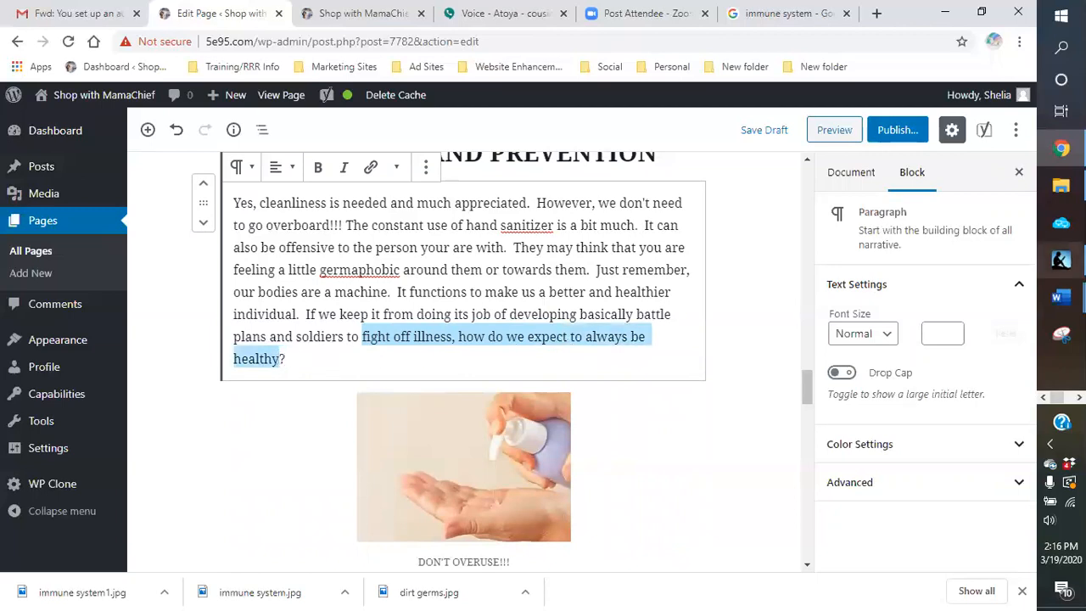
mouse_move(1060, 297)
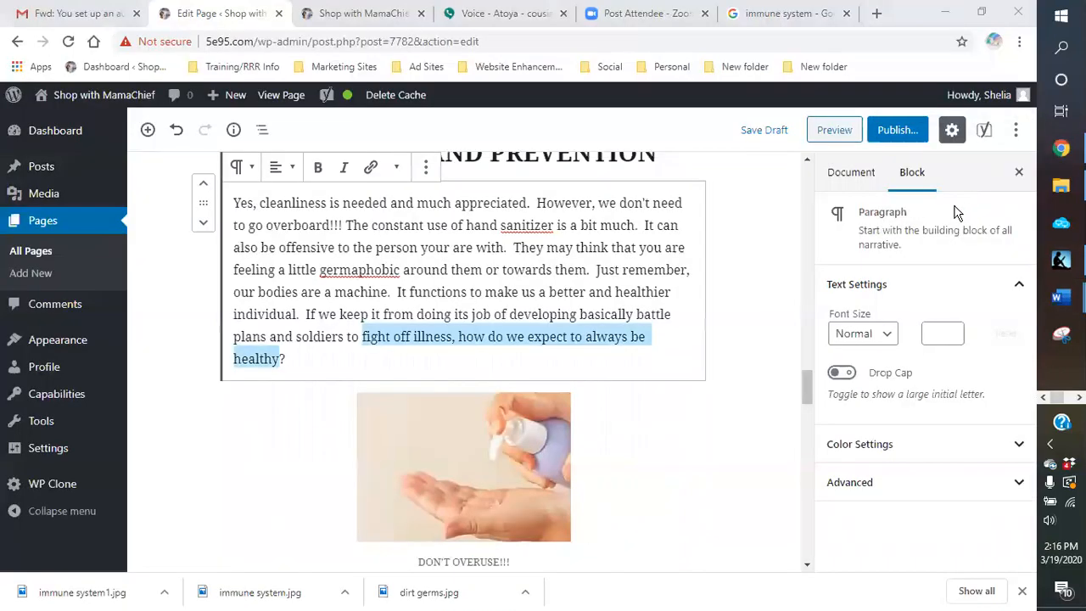
click(953, 257)
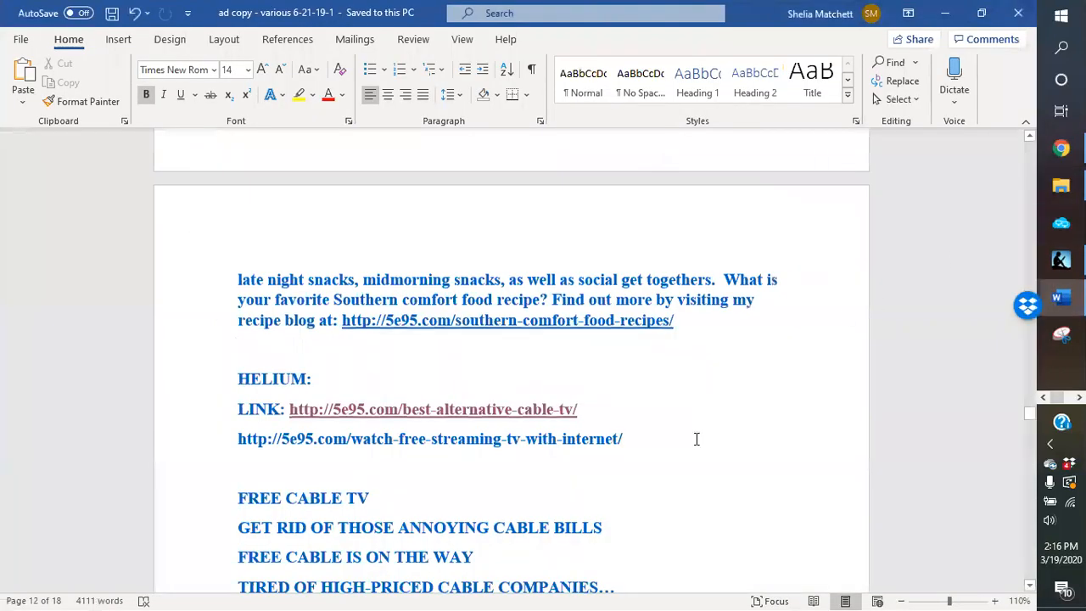
scroll(696, 439, up, 3)
scroll(696, 439, up, 10)
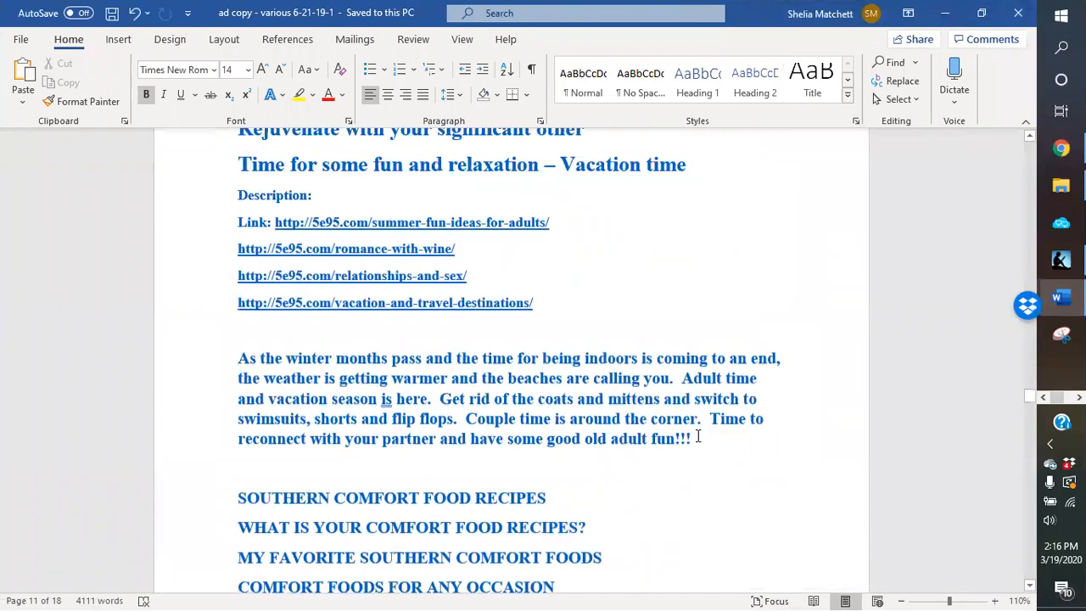
scroll(697, 435, up, 10)
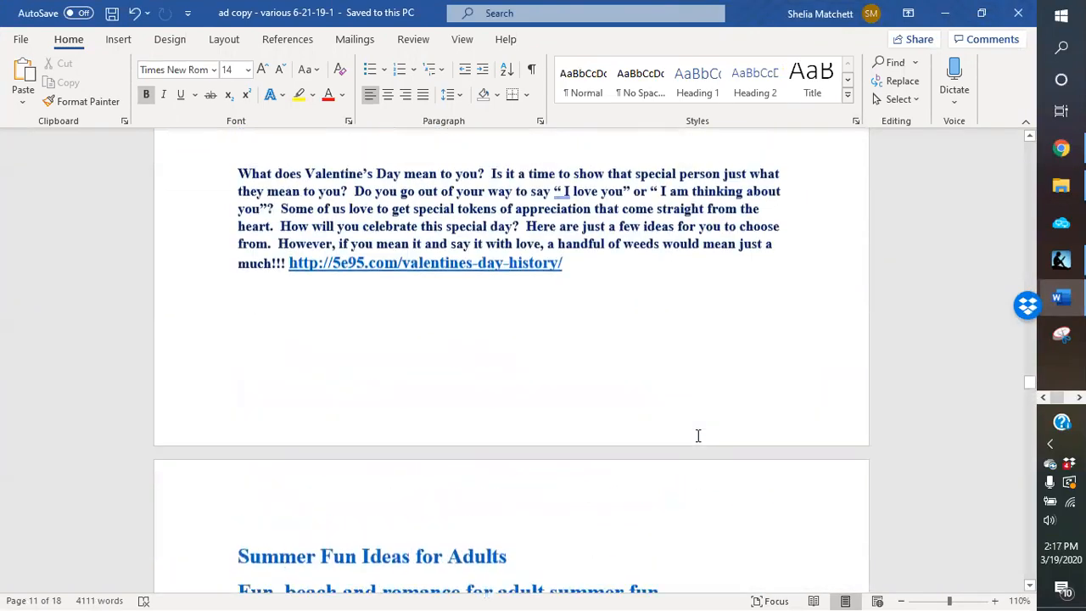
scroll(696, 436, up, 3)
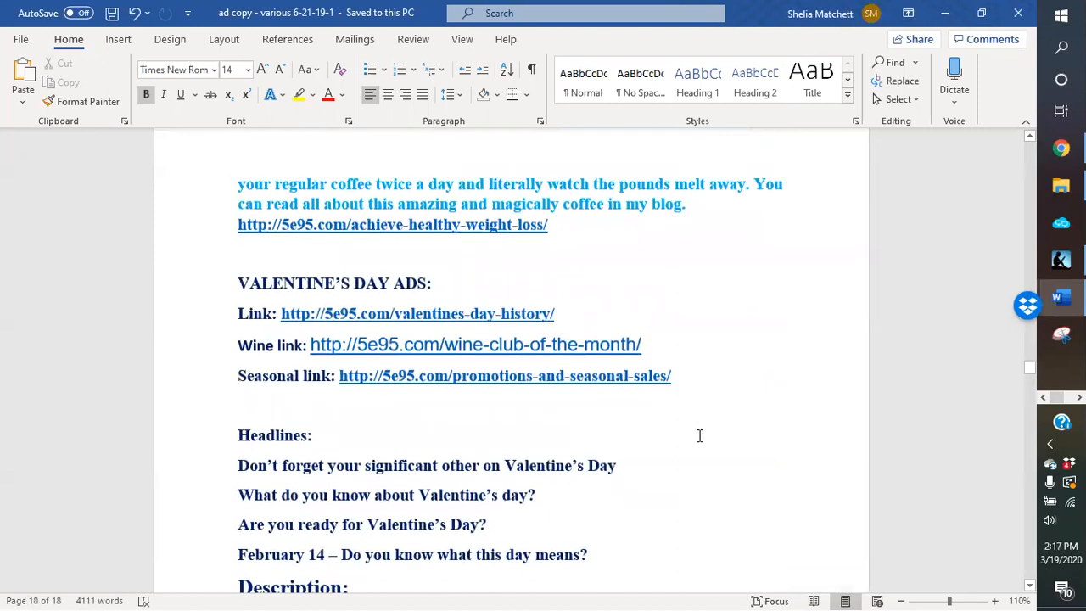
scroll(699, 435, up, 3)
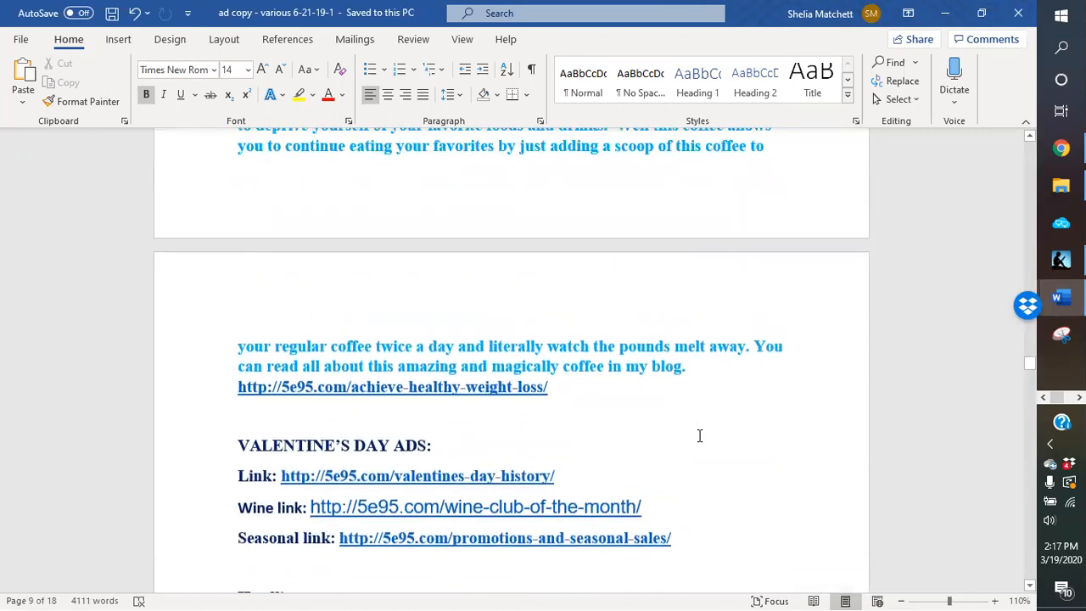
drag(566, 394, 235, 373)
click(598, 446)
mouse_move(565, 391)
mouse_down()
mouse_move(292, 388)
mouse_move(257, 429)
mouse_move(265, 392)
mouse_up()
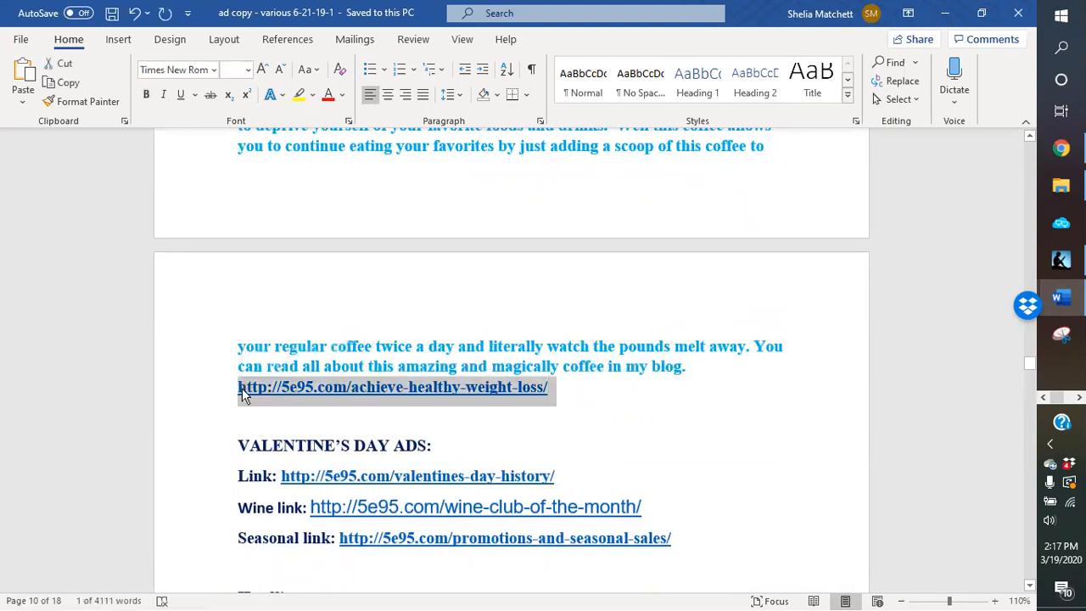
right_click(243, 389)
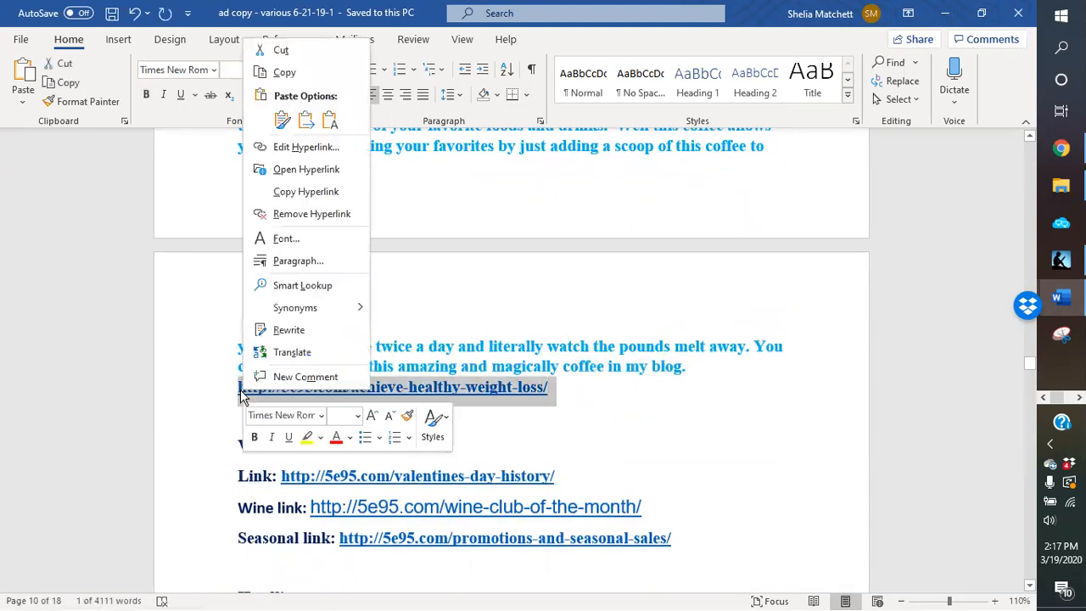
click(282, 73)
click(944, 14)
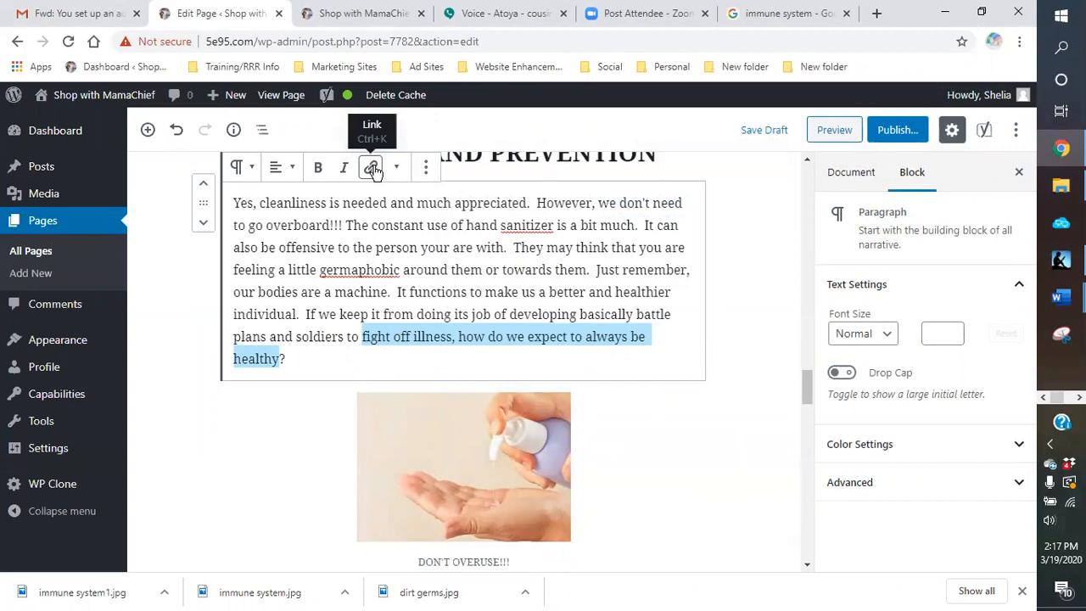
click(374, 168)
right_click(375, 388)
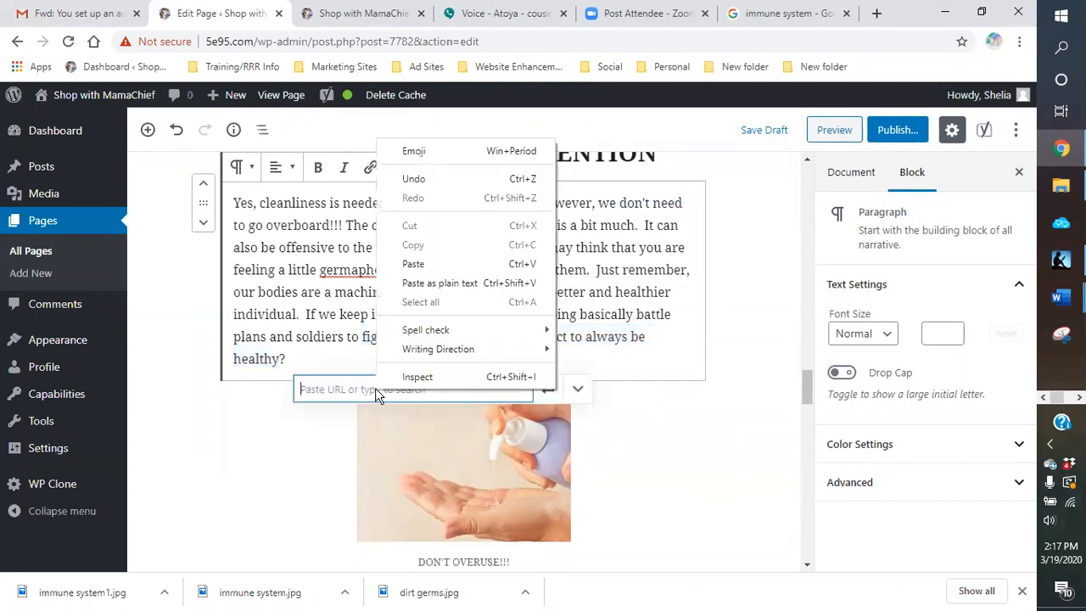
click(413, 264)
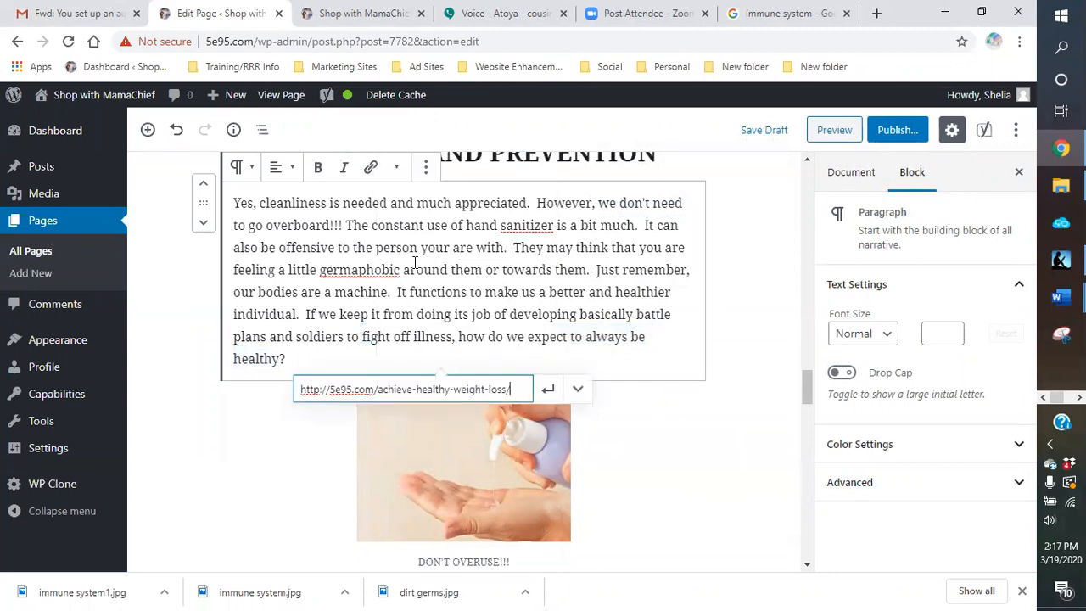
click(577, 390)
click(326, 426)
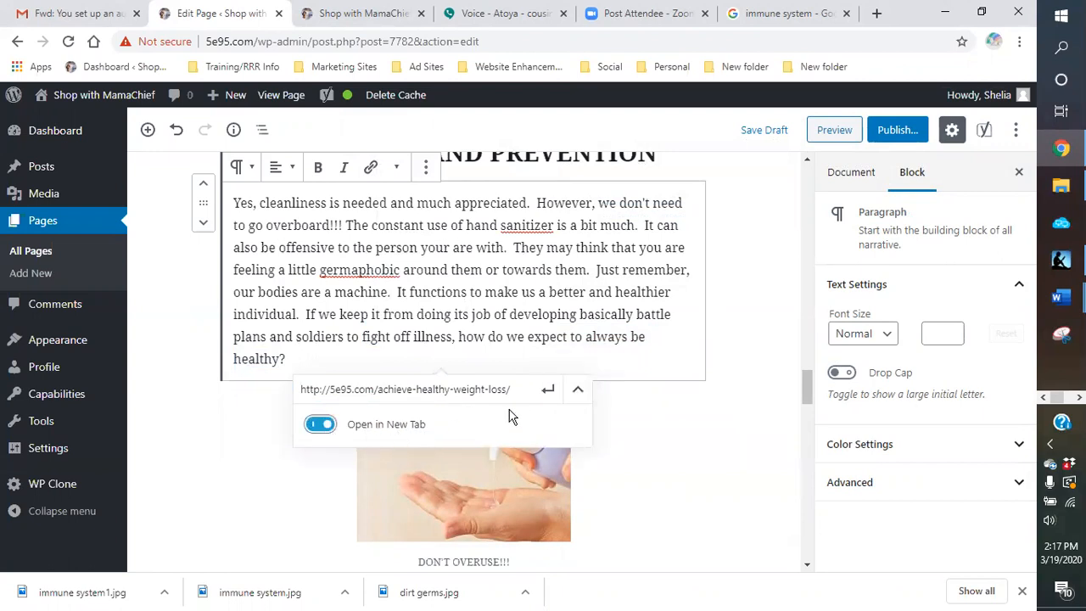
click(545, 395)
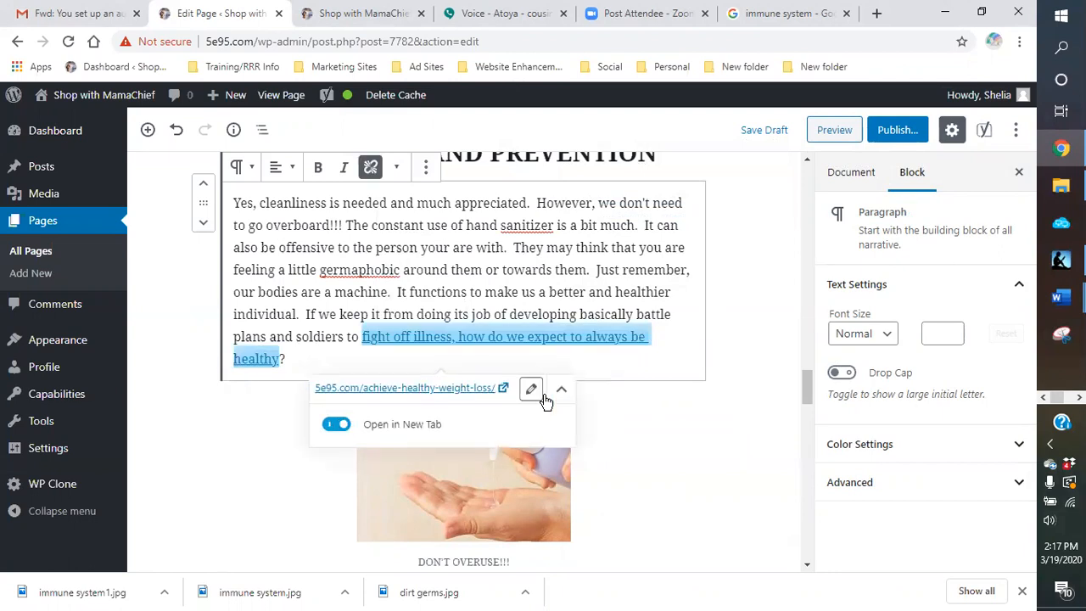
Step: Make the linked phrase bold and italic and save the page draft
click(317, 169)
click(344, 168)
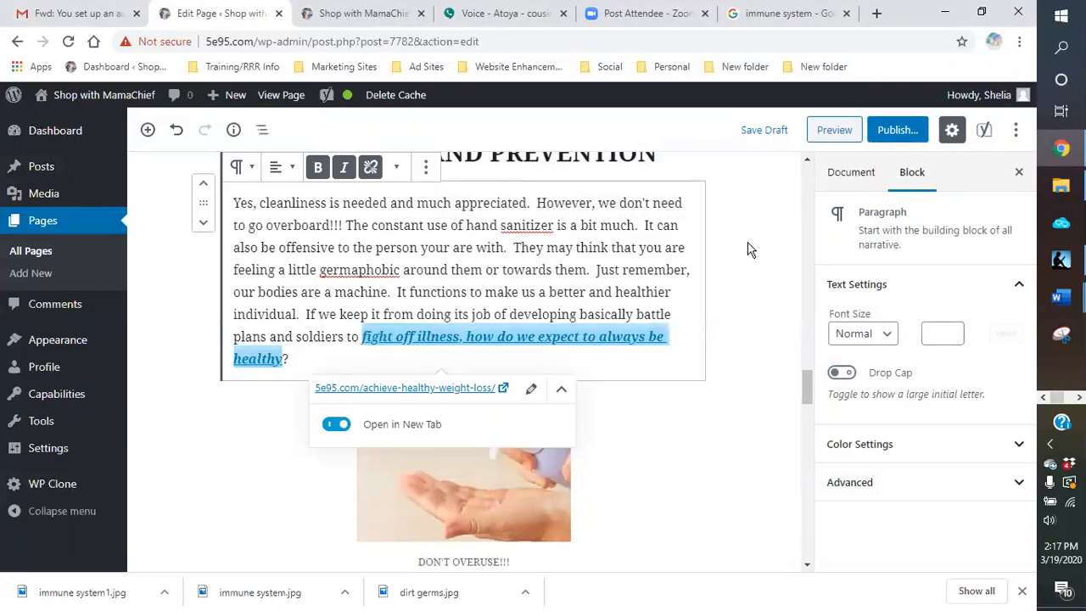
click(760, 131)
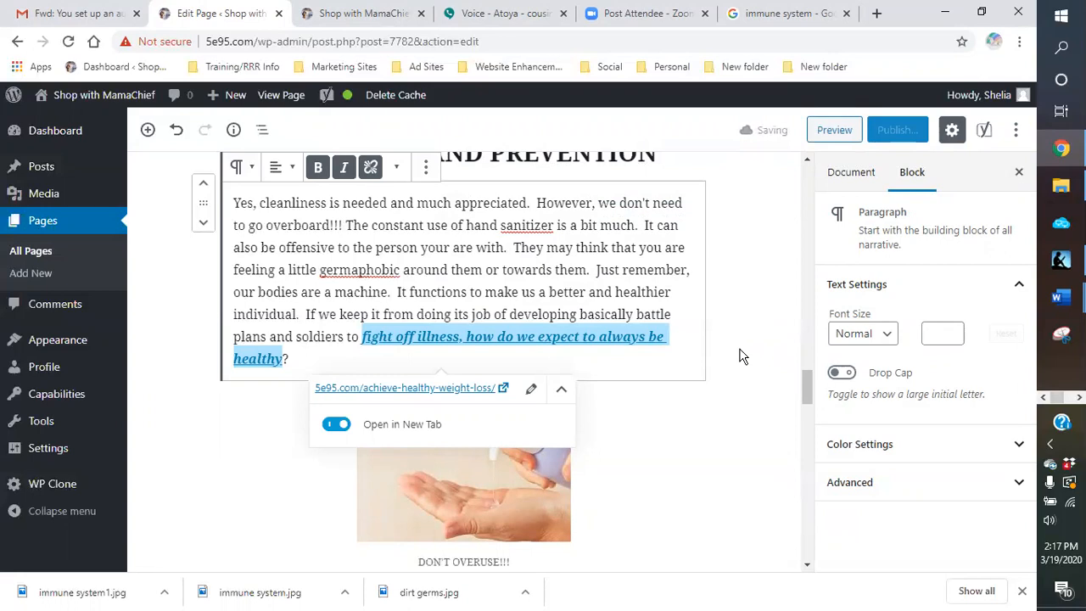
Step: Look above the "HEALTHY TIPS AND PREVENTION" heading and place the cursor in the paragraph about the microwave society
scroll(740, 356, up, 6)
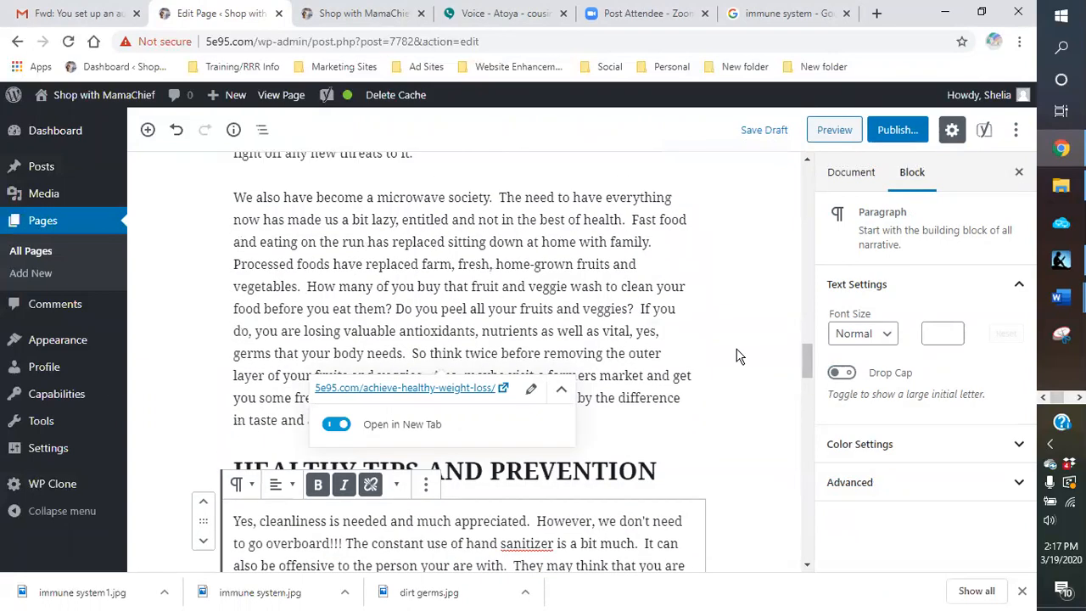
scroll(642, 379, down, 2)
click(656, 287)
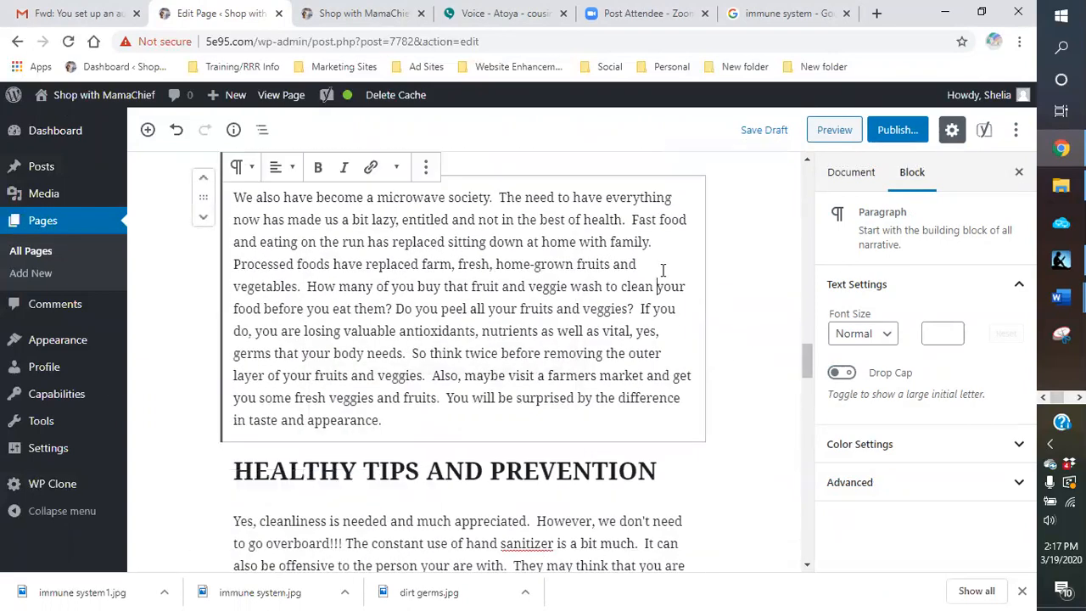
Step: Open the bookmarked CJ Affiliate site in a new tab, log in with the saved credentials and bring up its link options
click(876, 13)
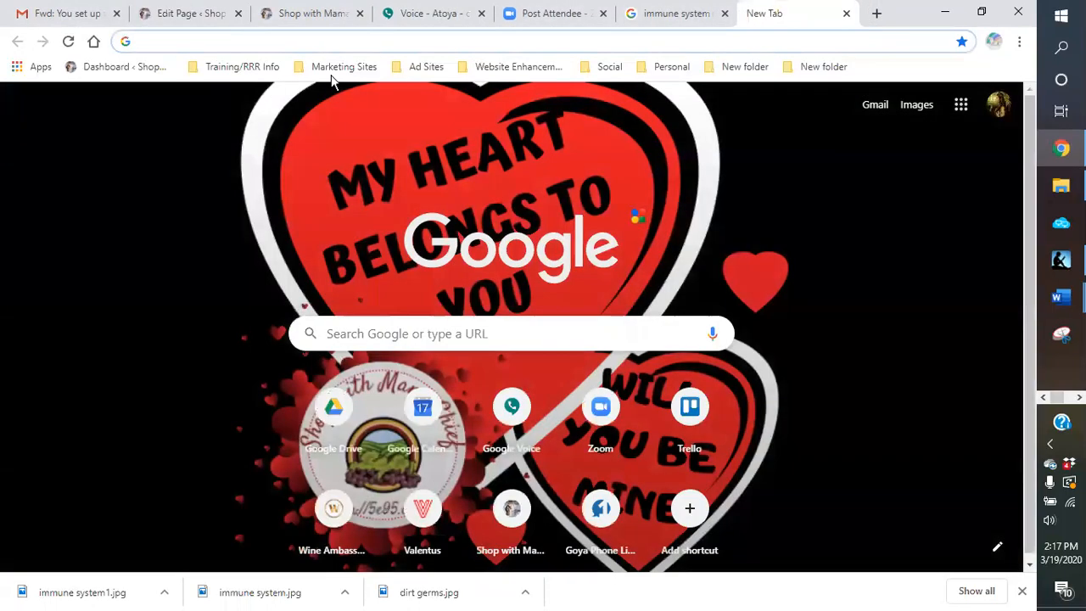
click(335, 72)
click(346, 92)
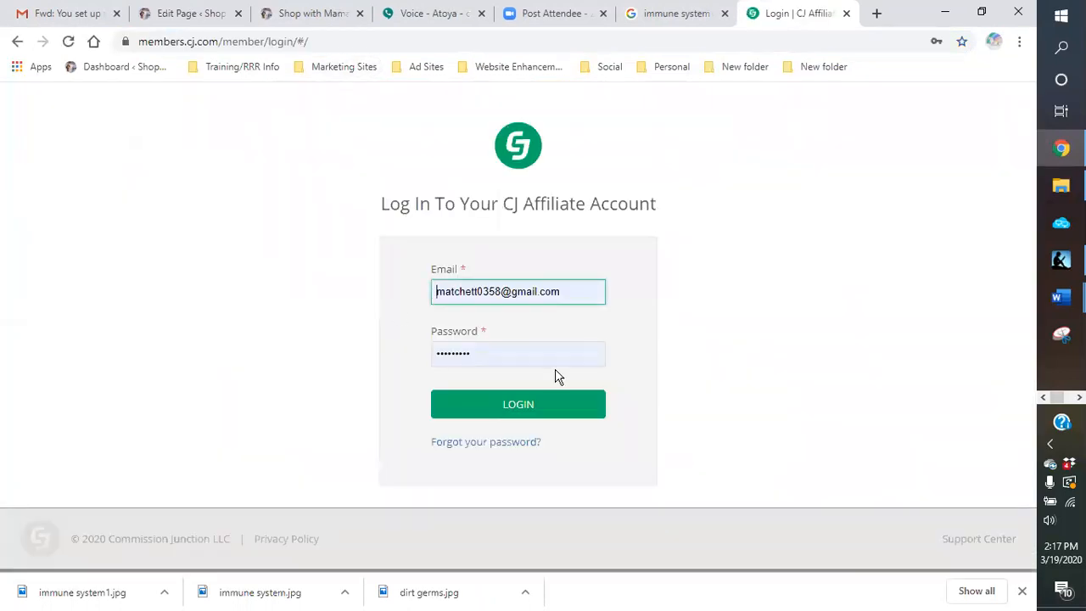
click(548, 405)
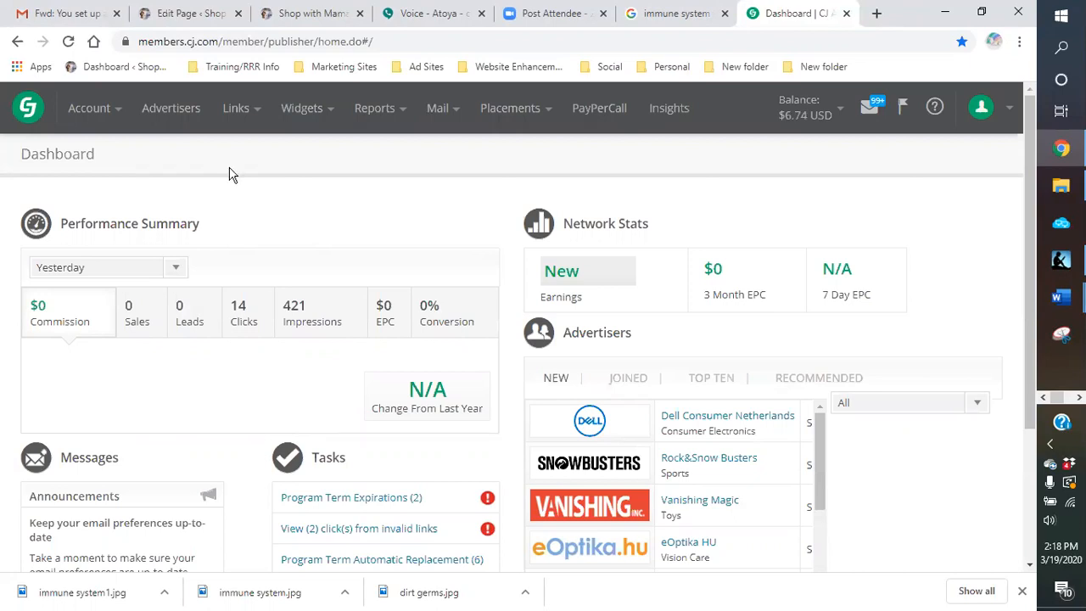
mouse_move(246, 114)
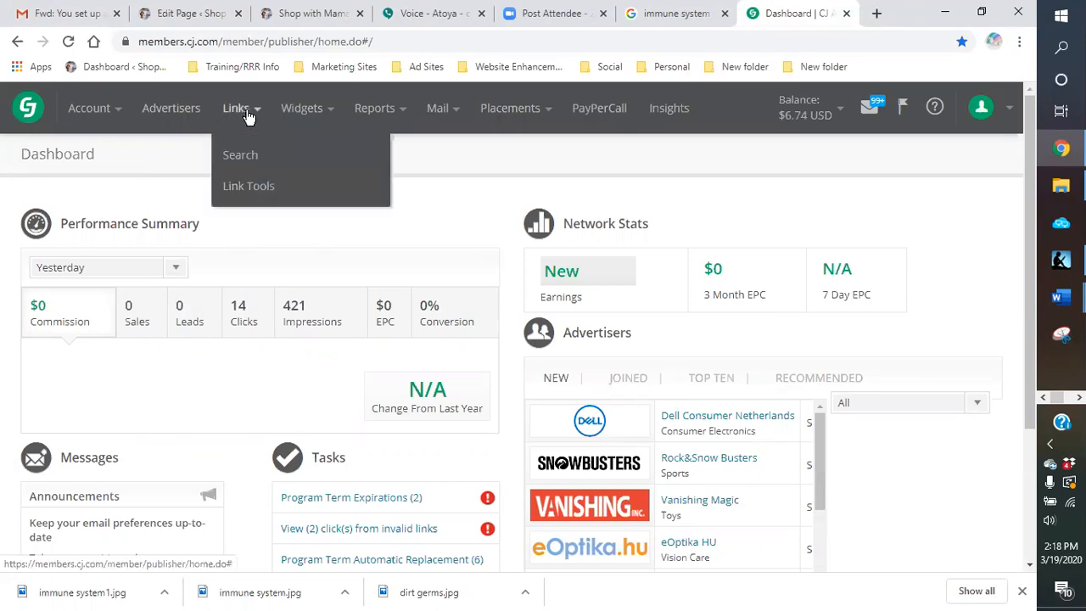
Step: Open the CJ Affiliate link search and look up my advertisers' links with the keyword vegetables
click(239, 155)
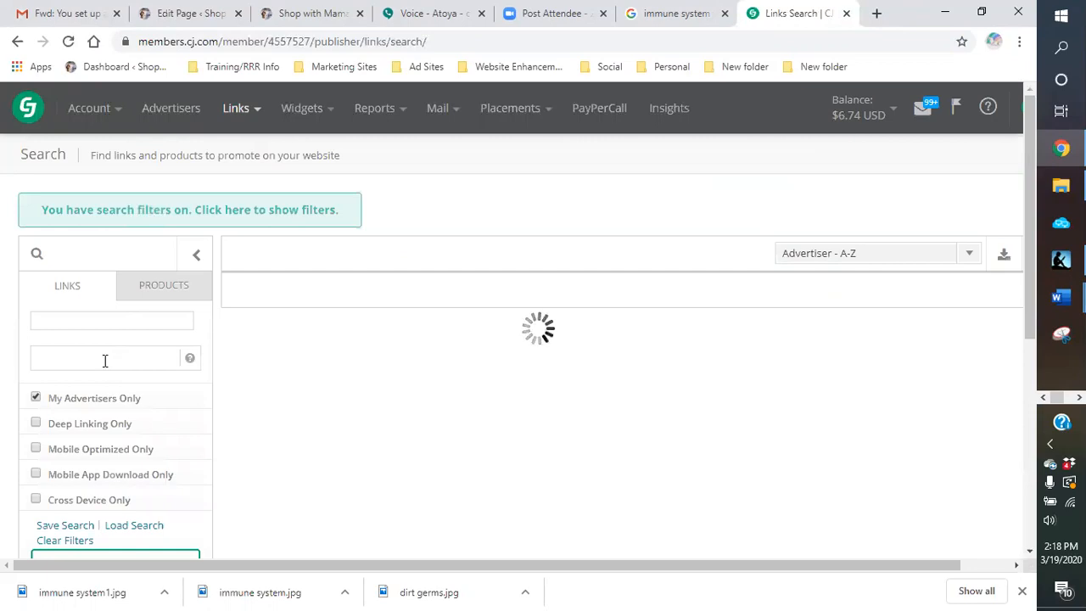
scroll(108, 339, down, 1)
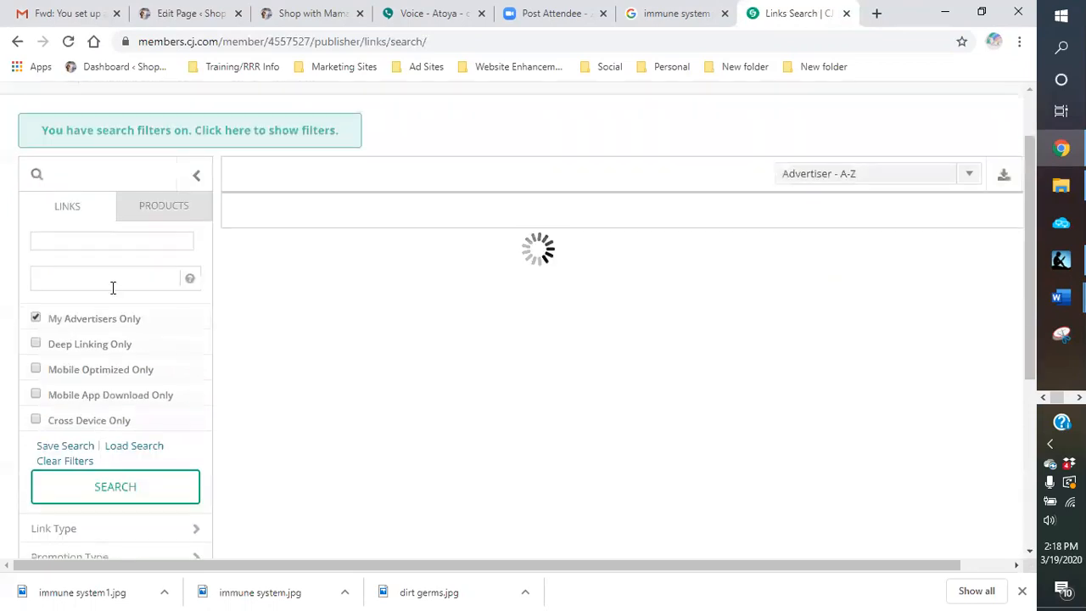
click(110, 279)
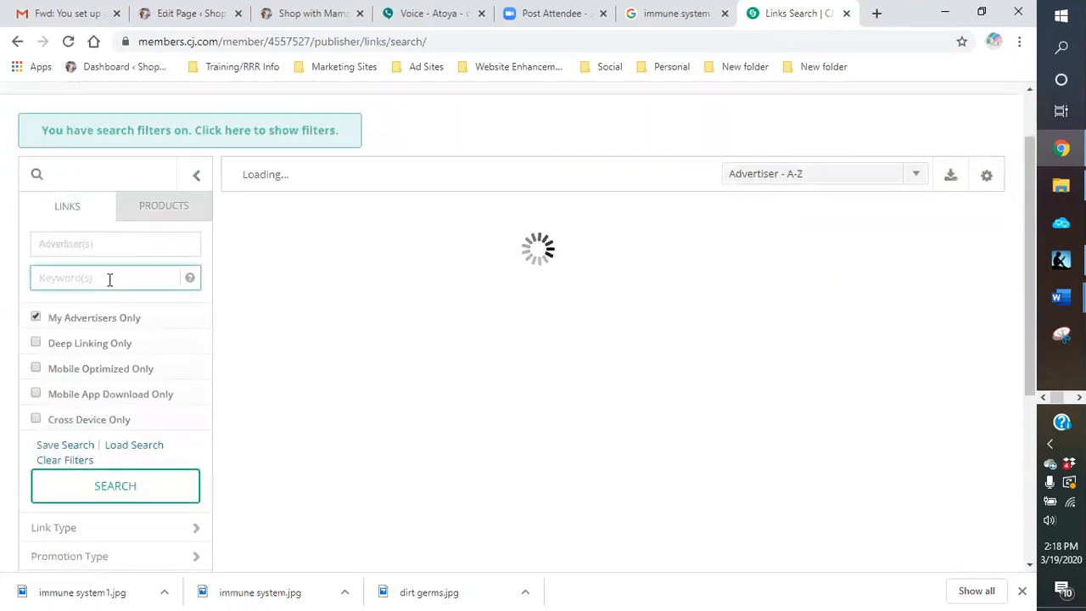
text(vegetables)
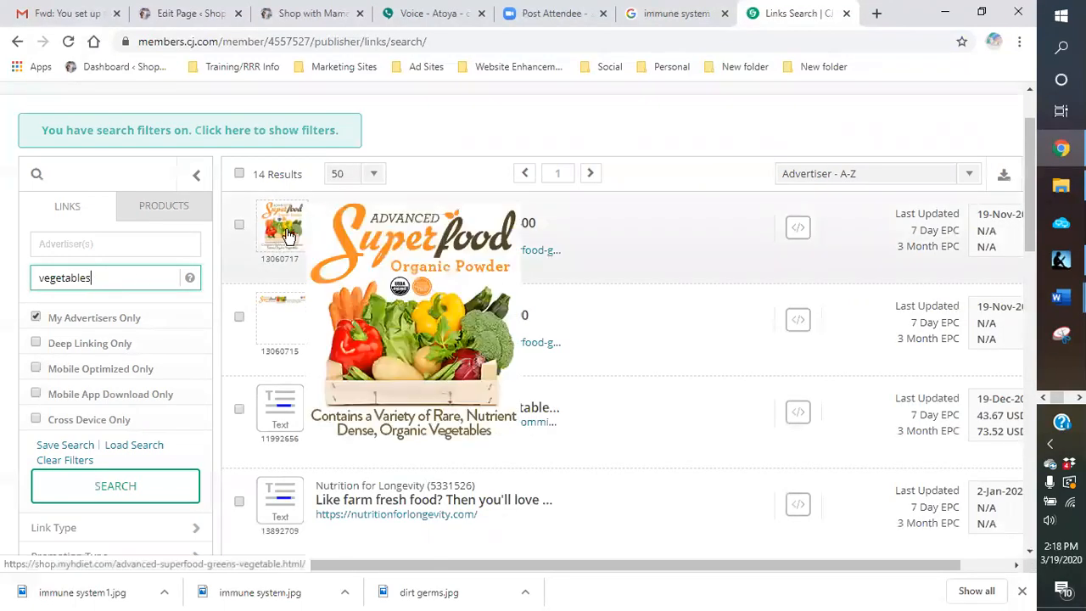
Step: Get the code for the Hallelujah Diet Superfood - 270 x 300 banner and copy its click URL
click(804, 235)
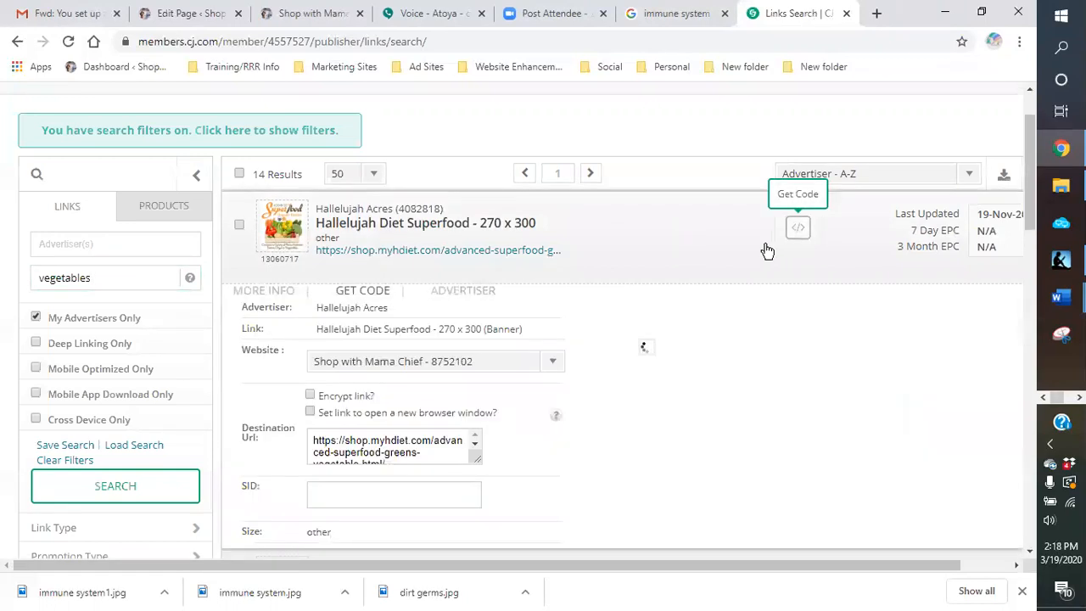
scroll(644, 335, down, 2)
scroll(642, 335, down, 2)
click(433, 237)
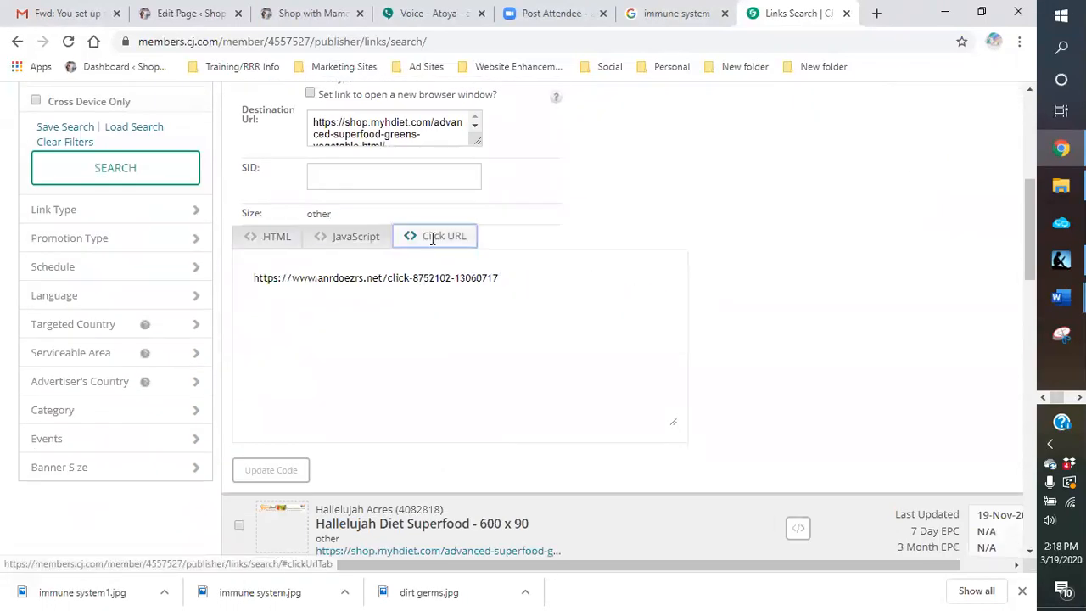
drag(500, 278, 252, 289)
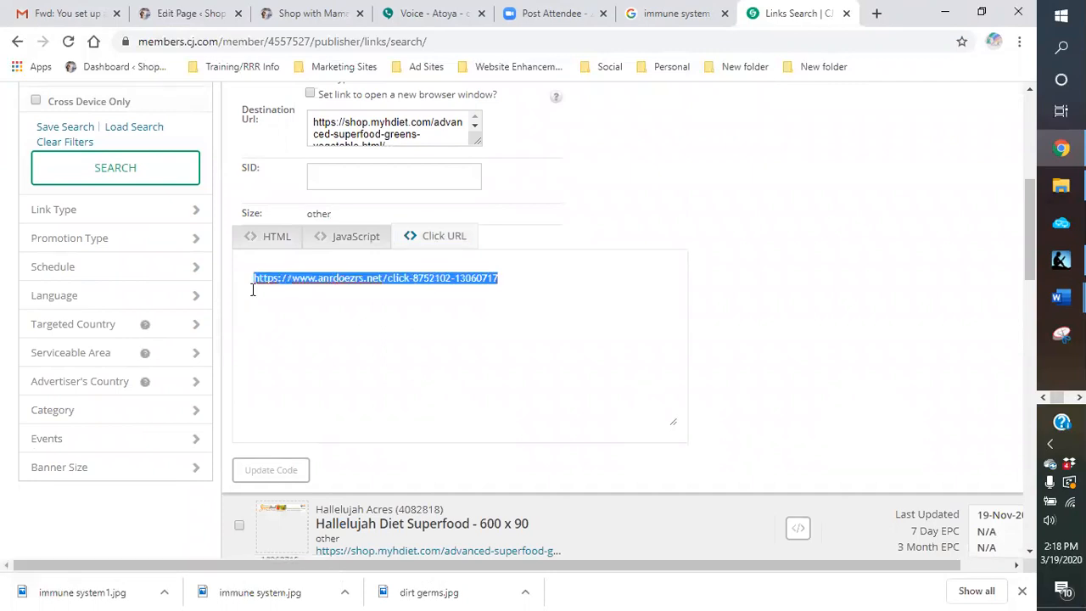
right_click(272, 278)
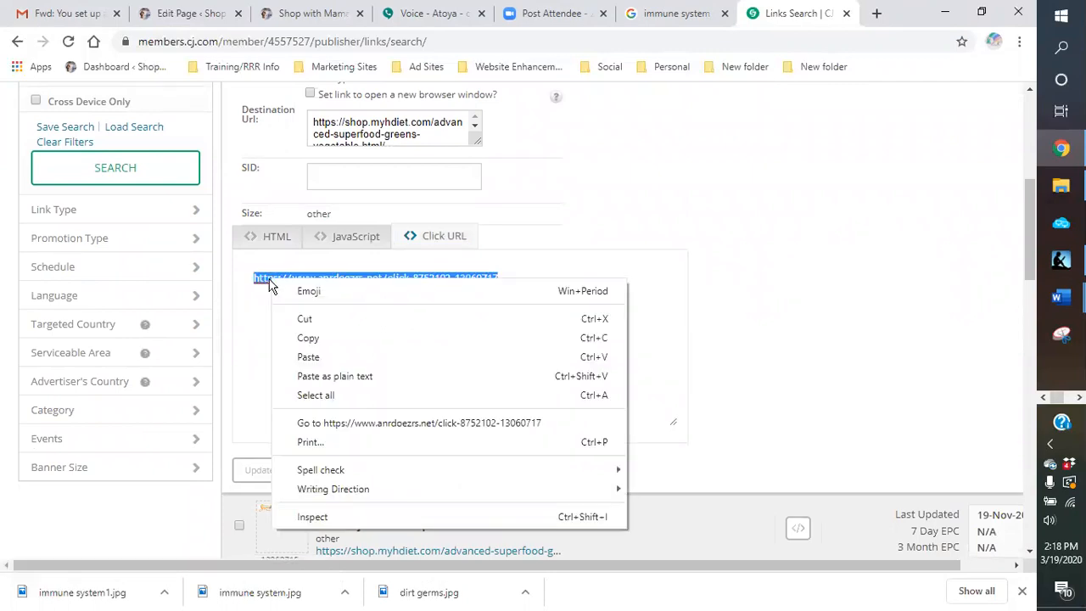
click(308, 338)
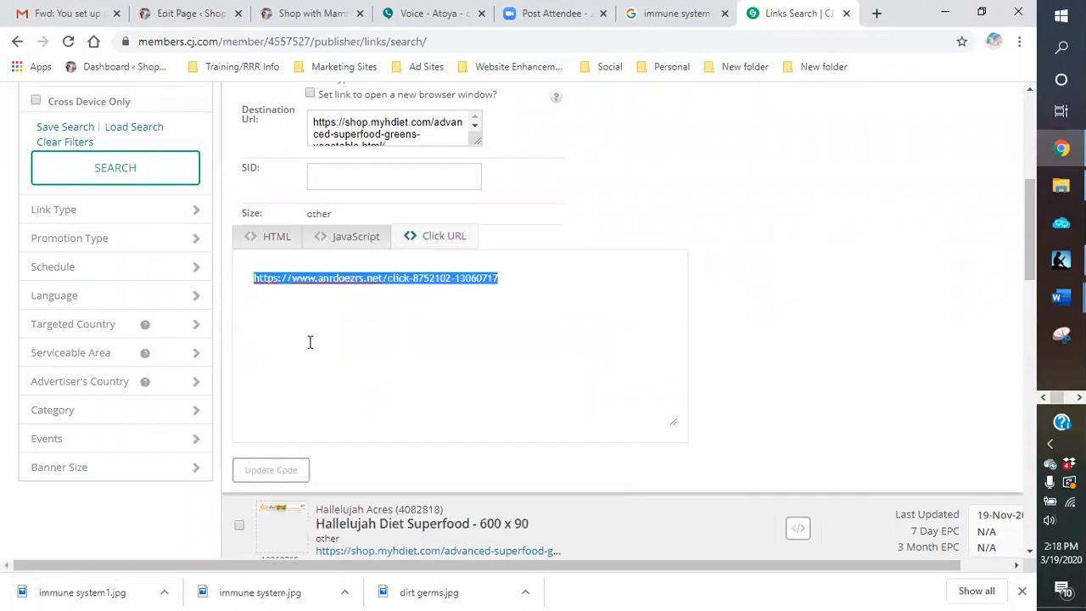
Step: Back in the WordPress page draft, link "farm, fresh, home-grown fruits and vegetables." to the copied click URL and have it open in a new tab
click(183, 15)
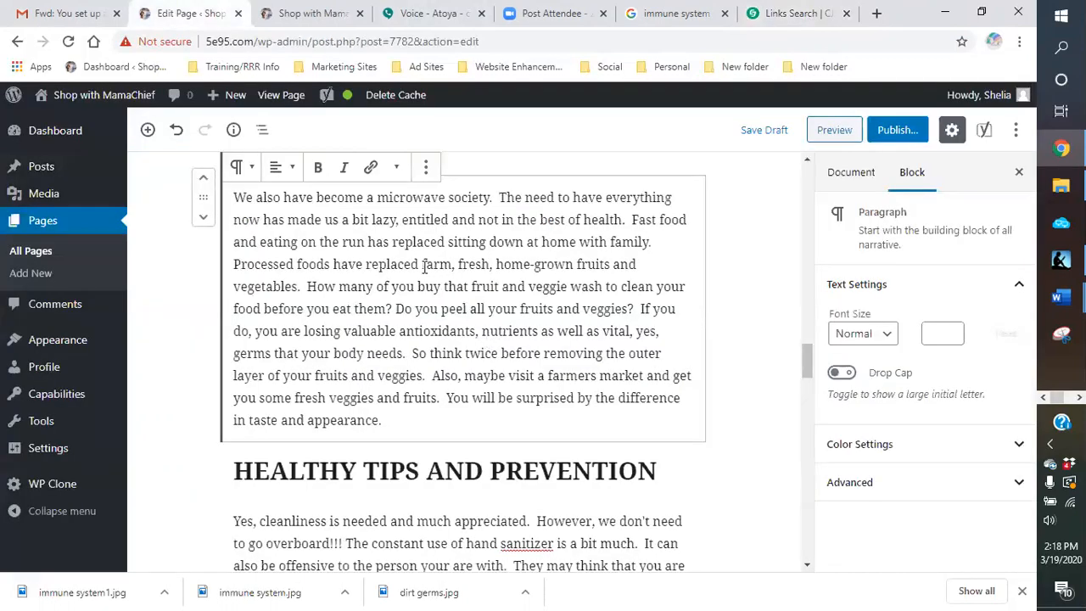
drag(422, 264, 302, 287)
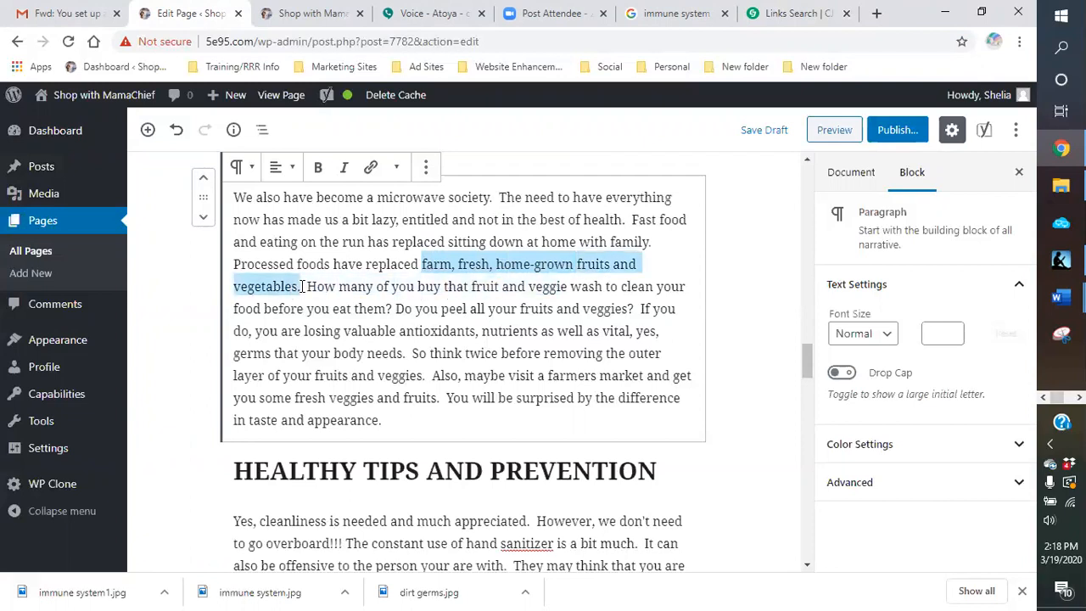
click(370, 167)
right_click(391, 313)
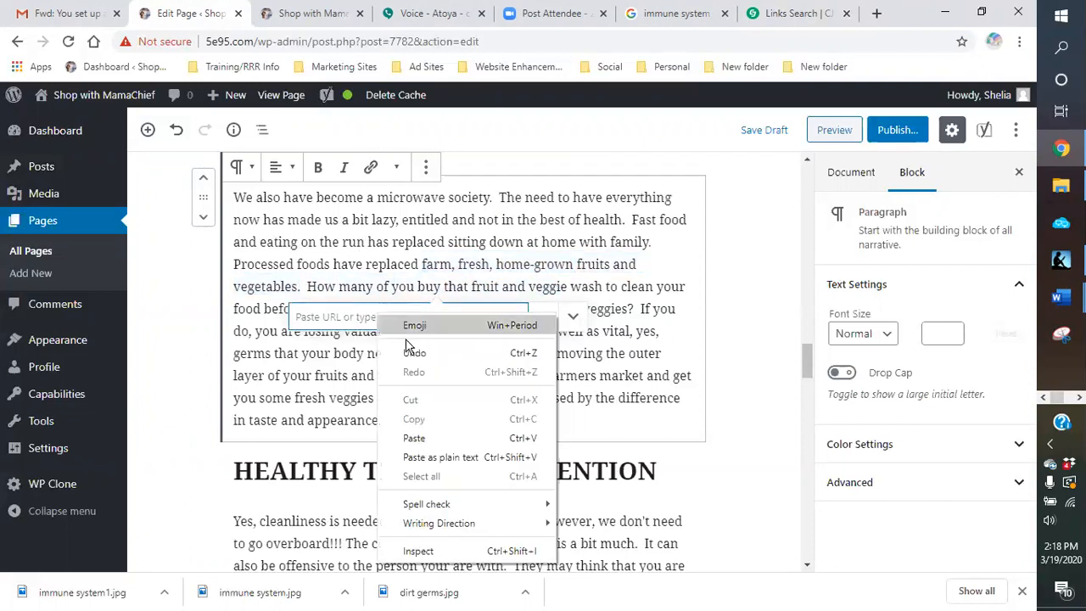
click(413, 436)
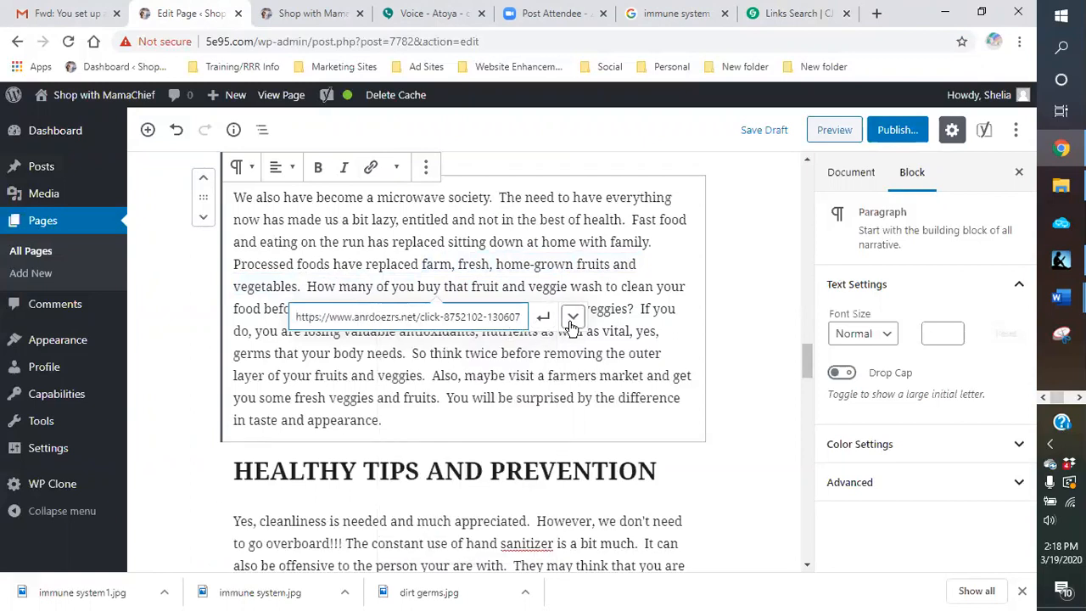
click(573, 316)
click(315, 352)
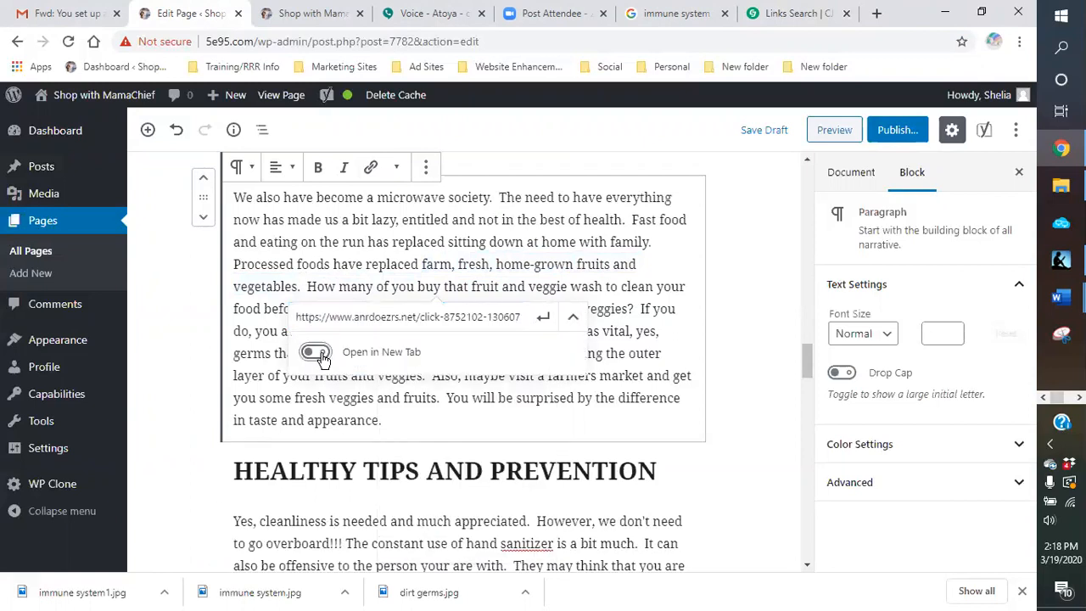
click(544, 316)
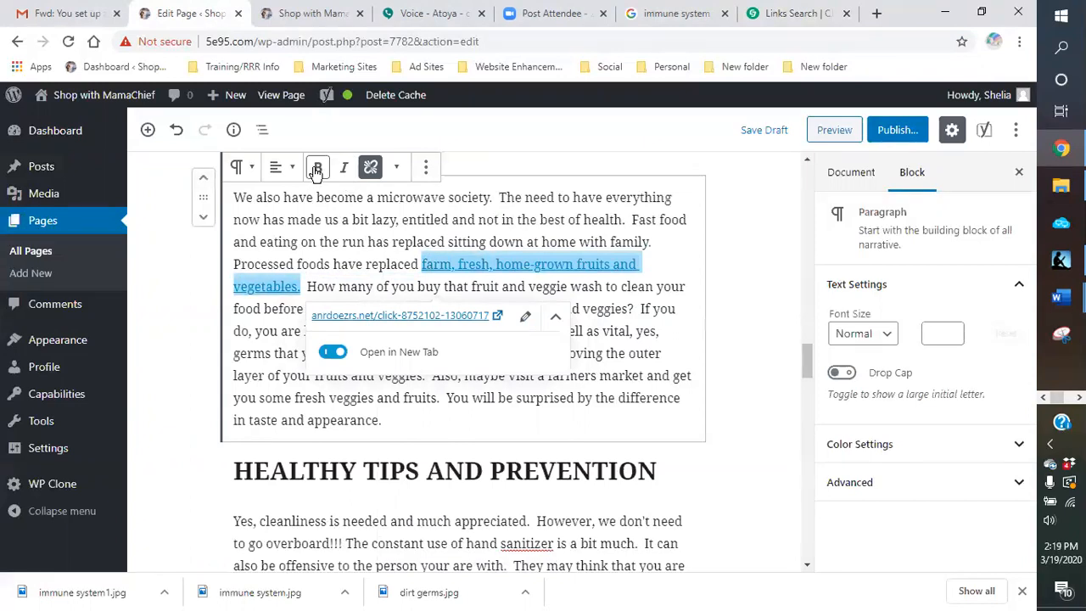
Step: Make the linked fruits and vegetables phrase bold and italic, and deselect the paragraph
click(315, 168)
click(343, 168)
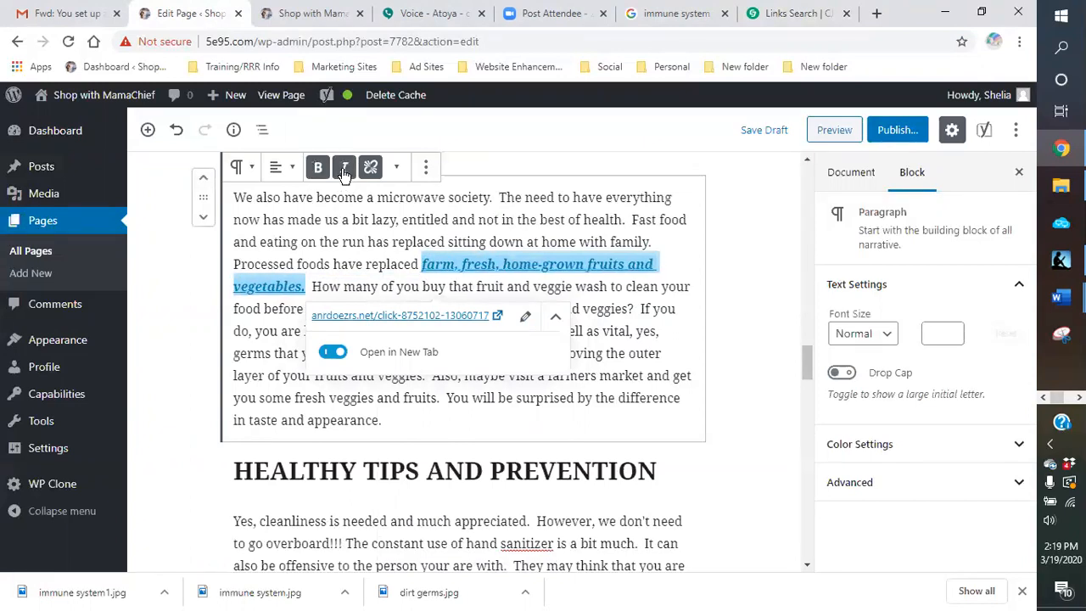
click(742, 263)
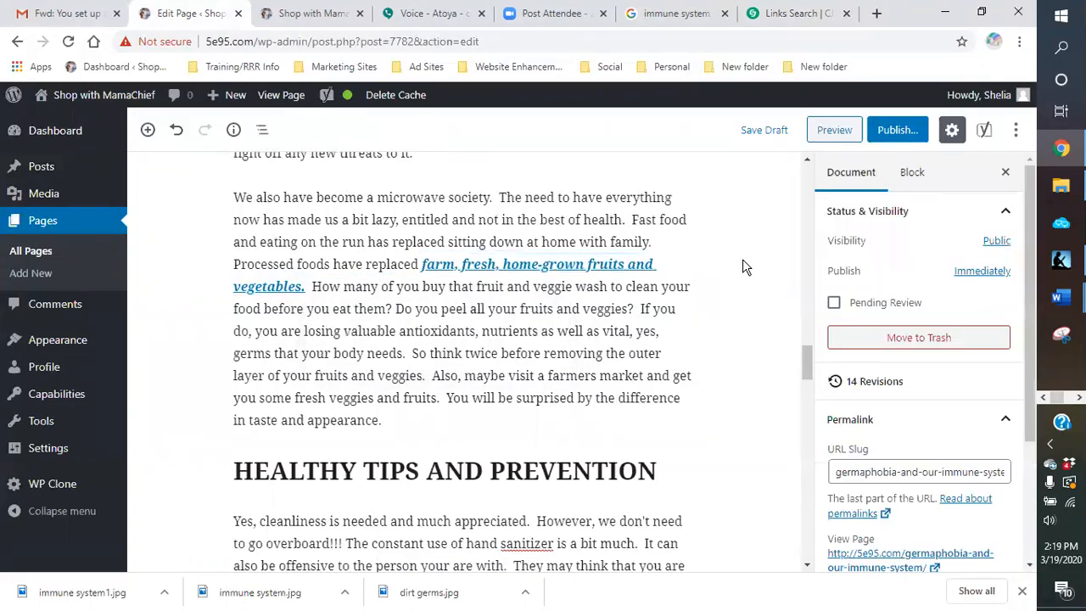
Step: Check the paragraphs above for another phrase to link, and search the CJ Affiliate links for the keyword exercise
scroll(742, 266, up, 3)
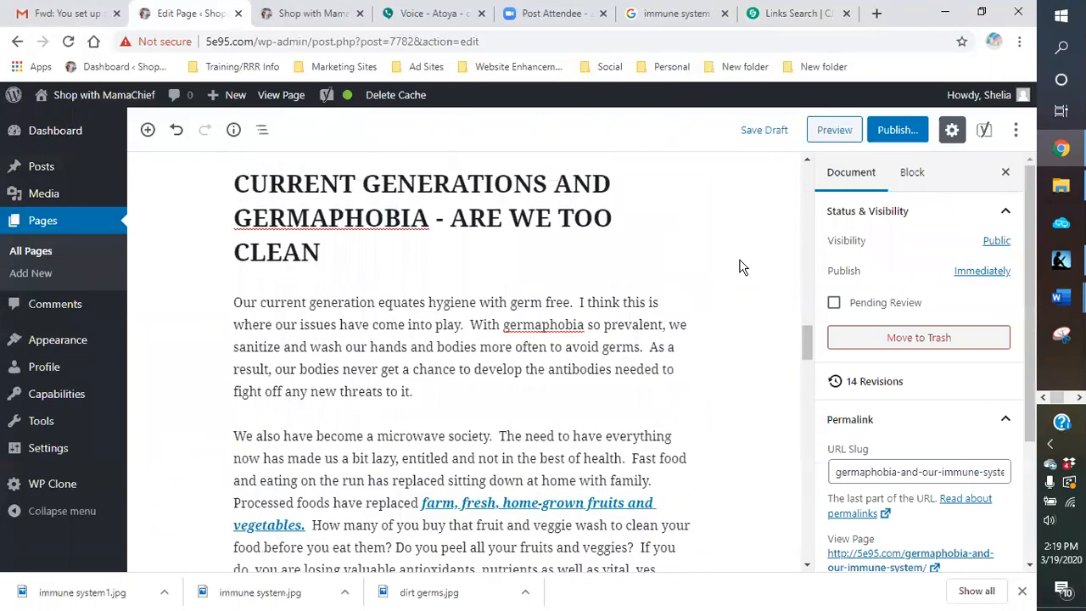
scroll(742, 266, down, 1)
scroll(742, 266, up, 4)
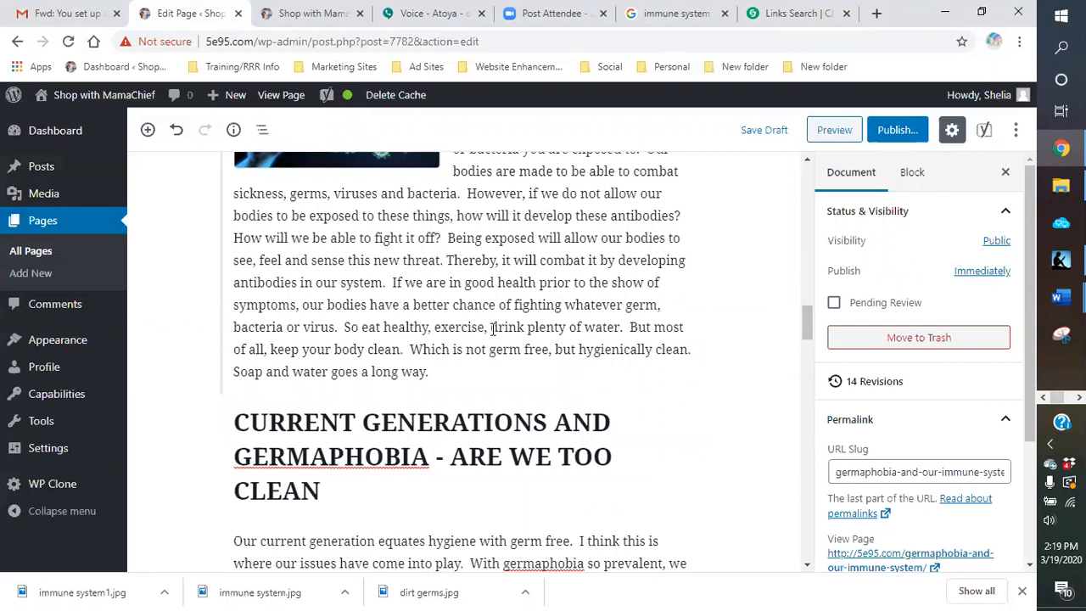
click(798, 14)
scroll(140, 260, up, 5)
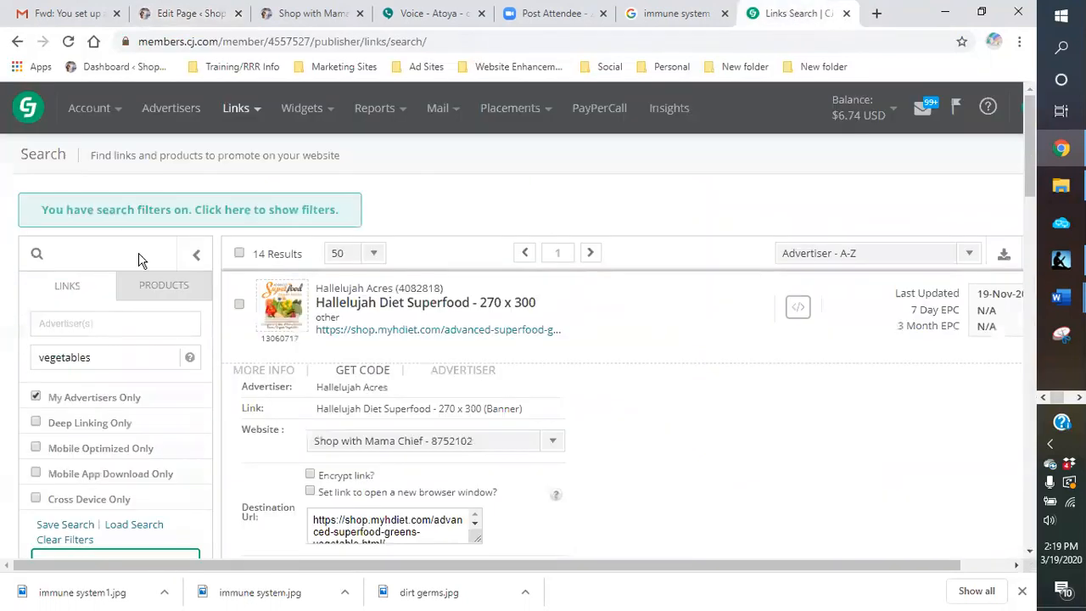
drag(108, 357, 25, 360)
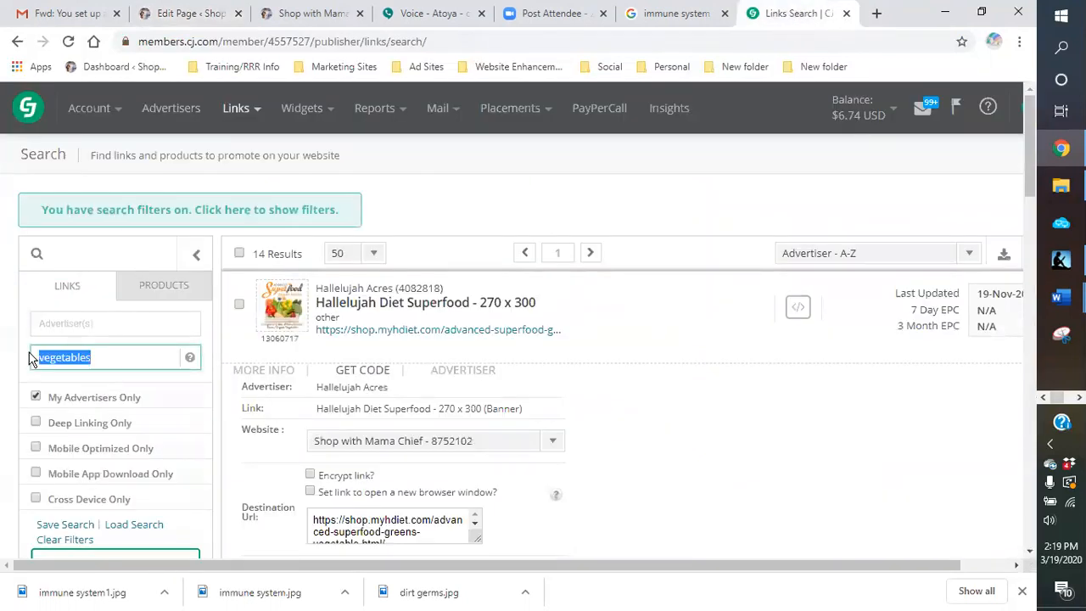
text(er)
text(ercise)
key(Return)
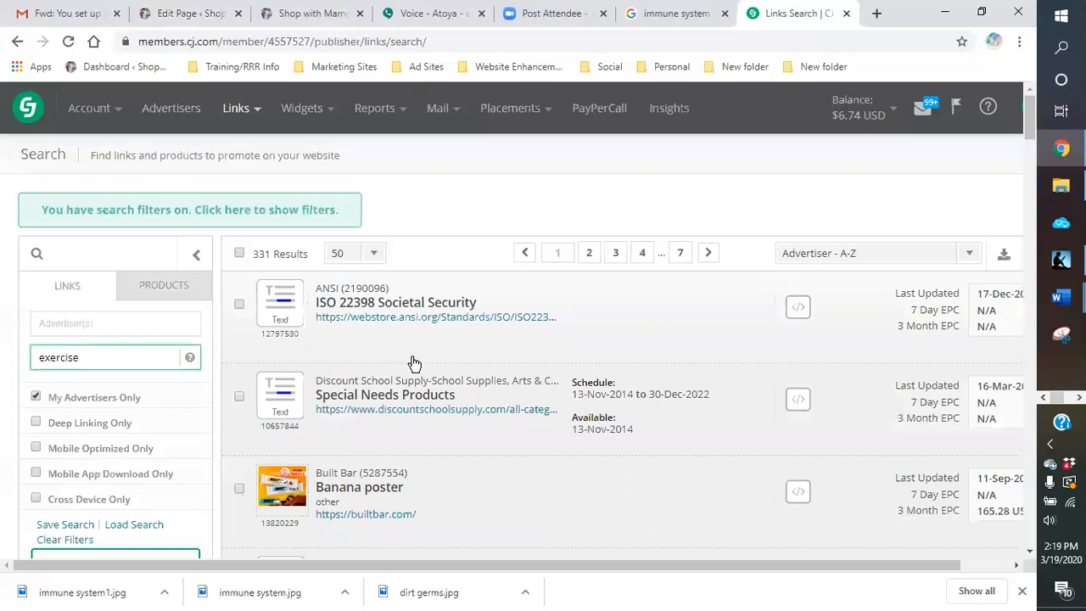
Step: Browse the exercise links, get the code for the white Beachbody Logo - 88x31 banner and copy its click URL
scroll(414, 363, down, 4)
scroll(415, 363, down, 3)
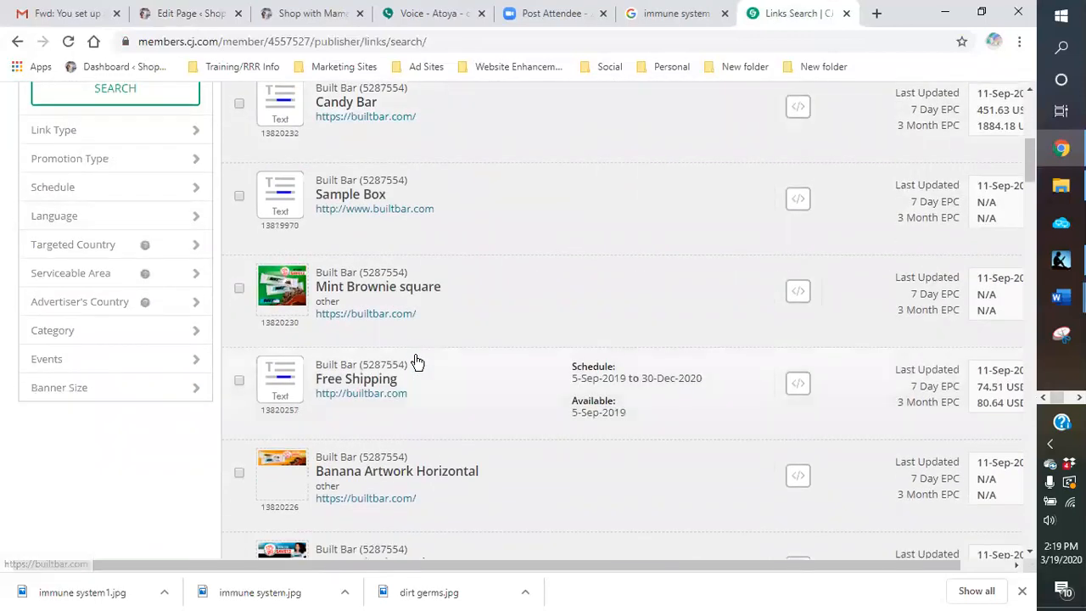
scroll(415, 363, down, 3)
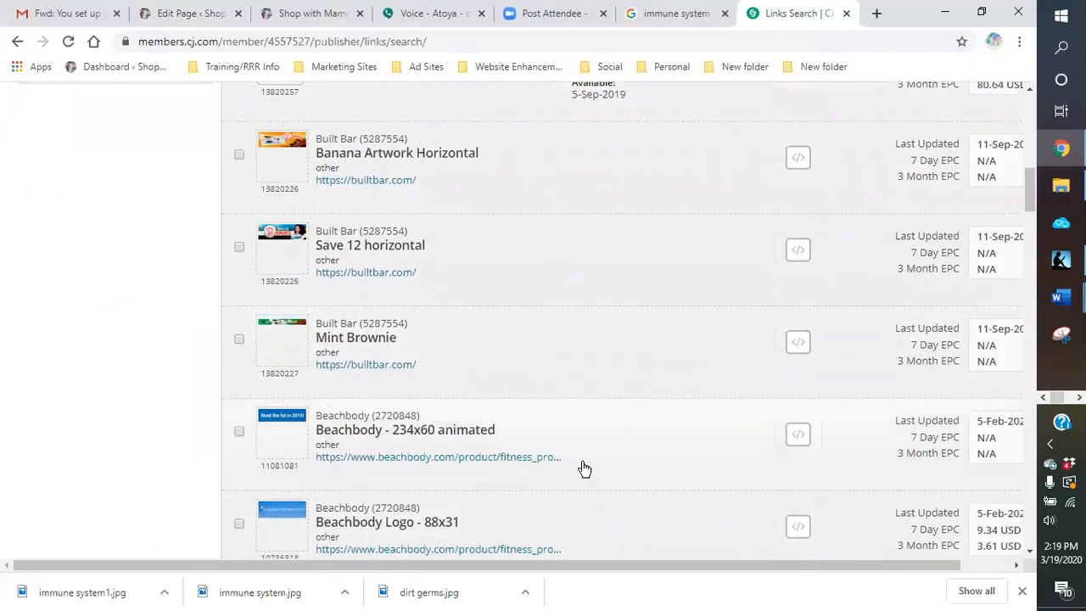
scroll(579, 452, down, 2)
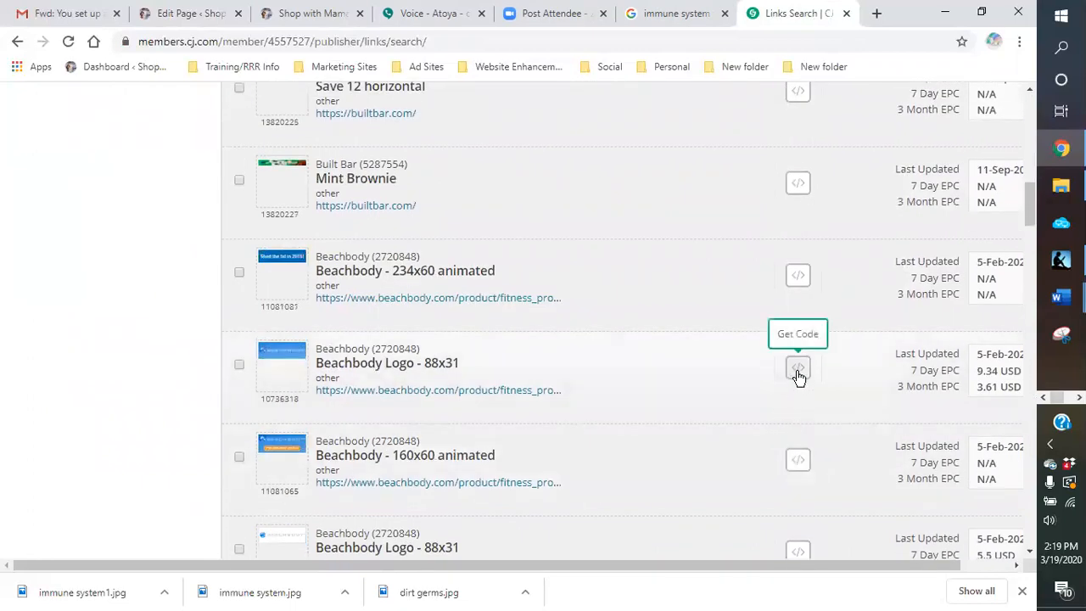
scroll(772, 403, down, 2)
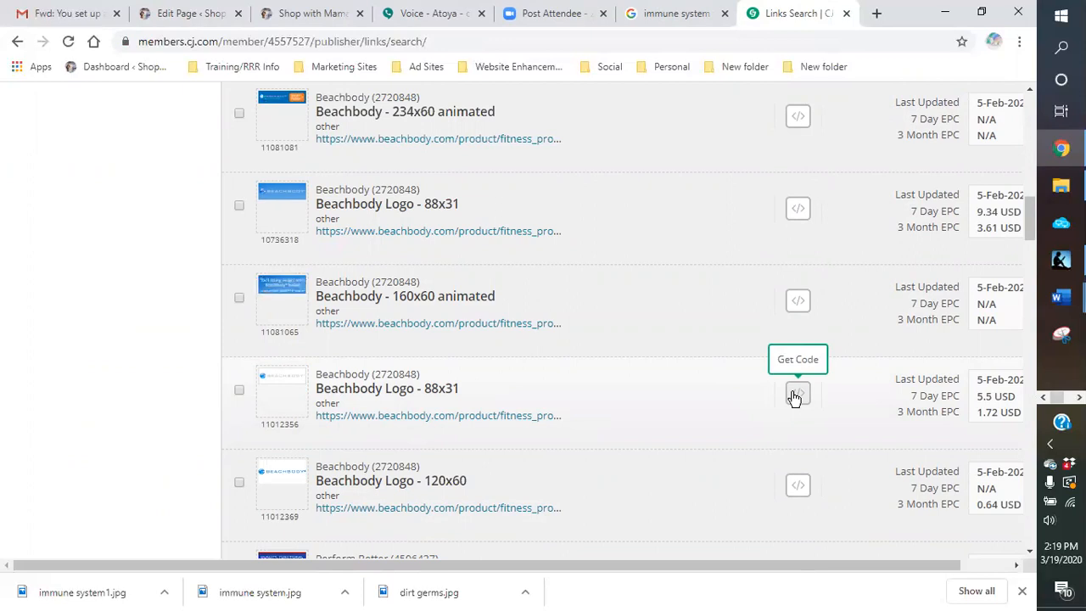
scroll(717, 407, down, 2)
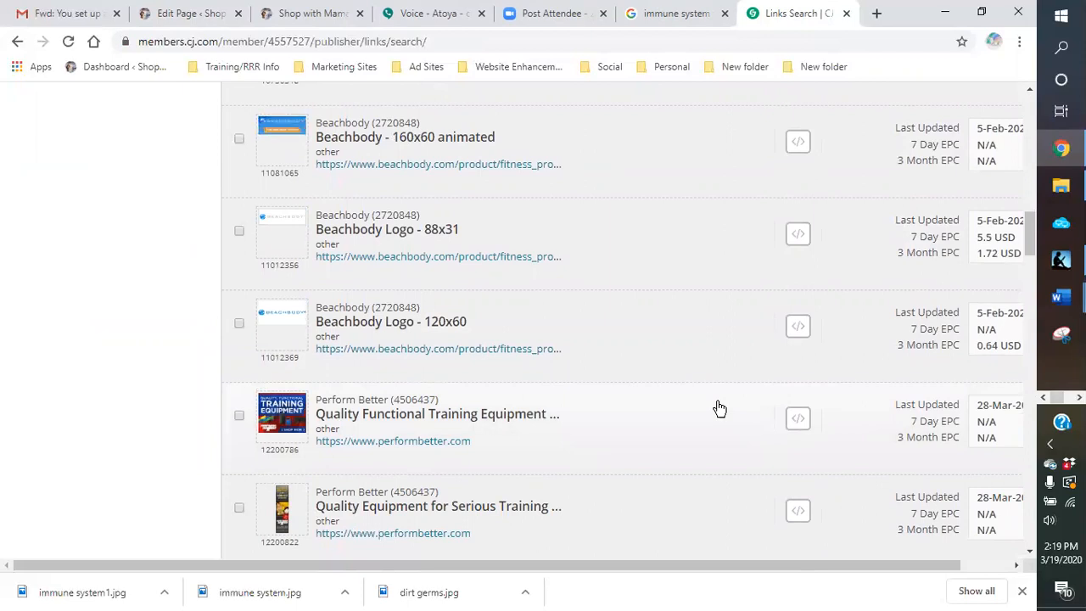
mouse_move(277, 430)
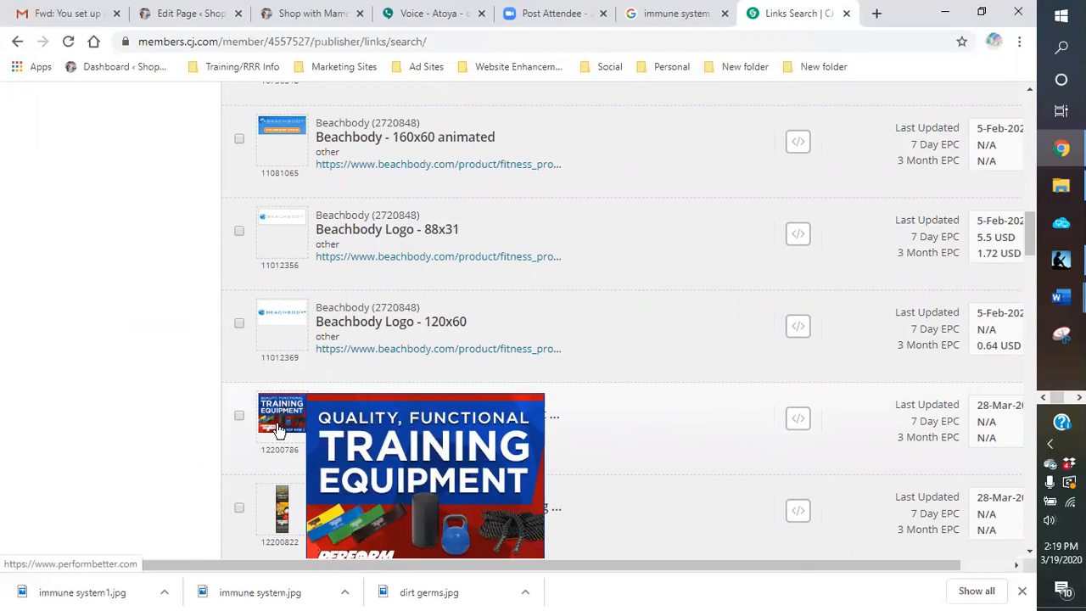
click(798, 234)
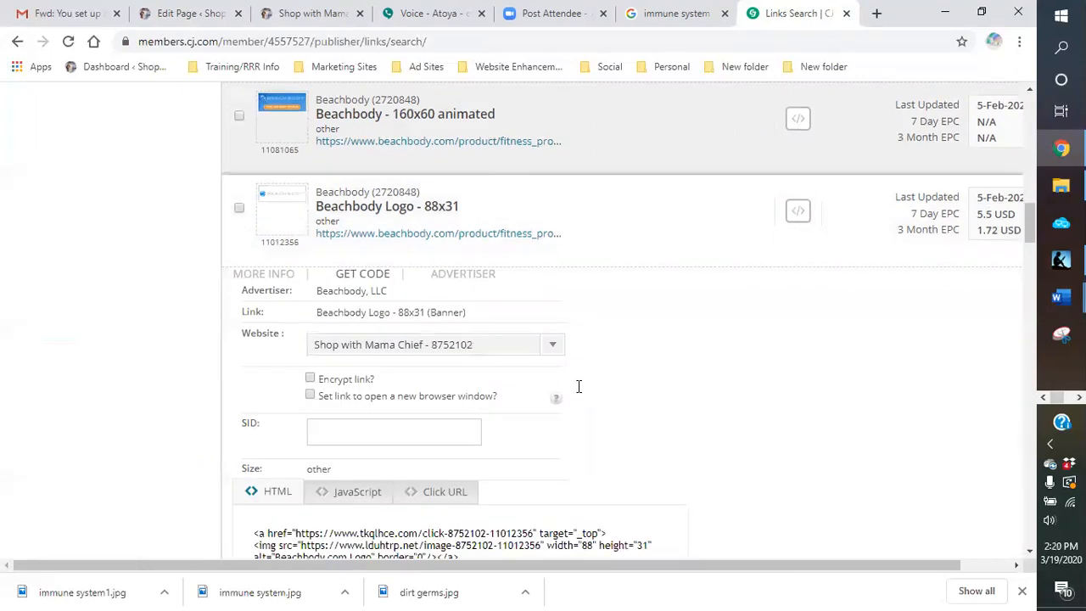
scroll(500, 339, down, 3)
click(428, 279)
drag(535, 317, 254, 321)
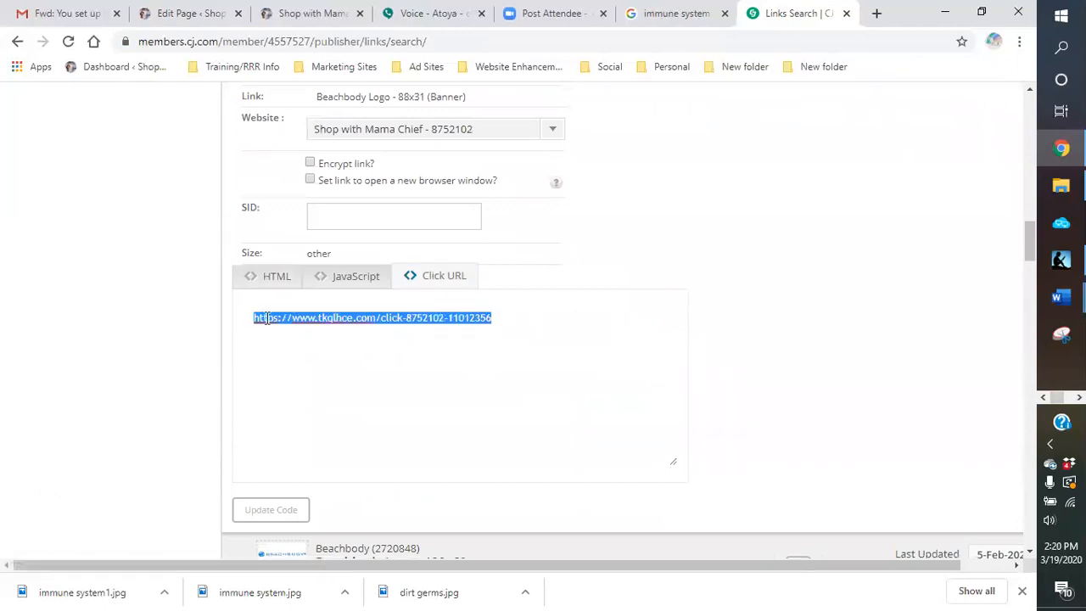
right_click(280, 318)
click(309, 375)
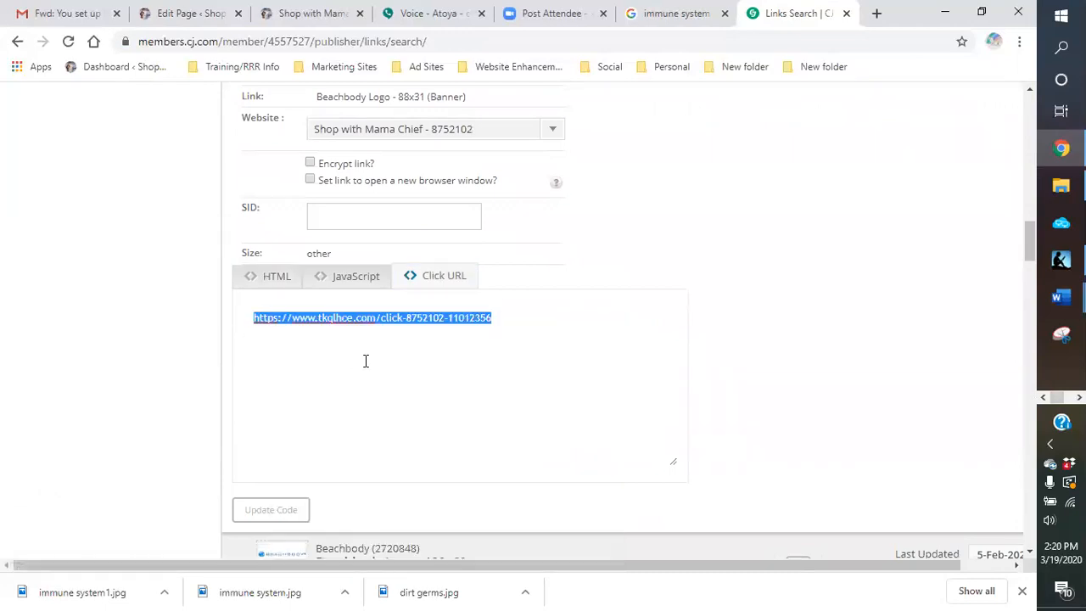
Step: Back in the page draft, link "eat healthy, exercise, drink plenty of water" to the copied click URL and have it open in a new tab
click(176, 14)
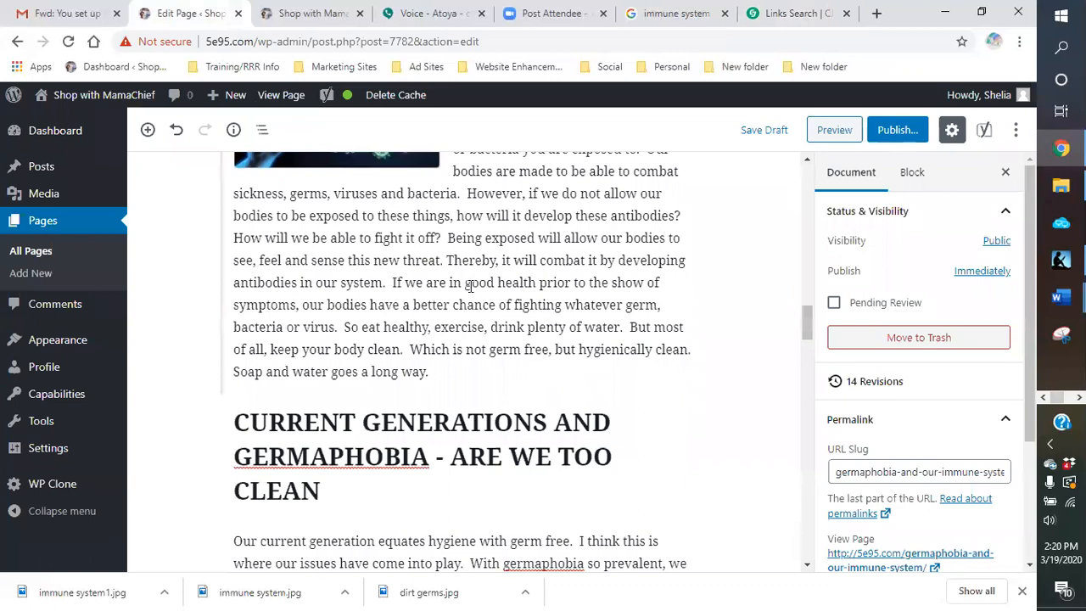
click(381, 327)
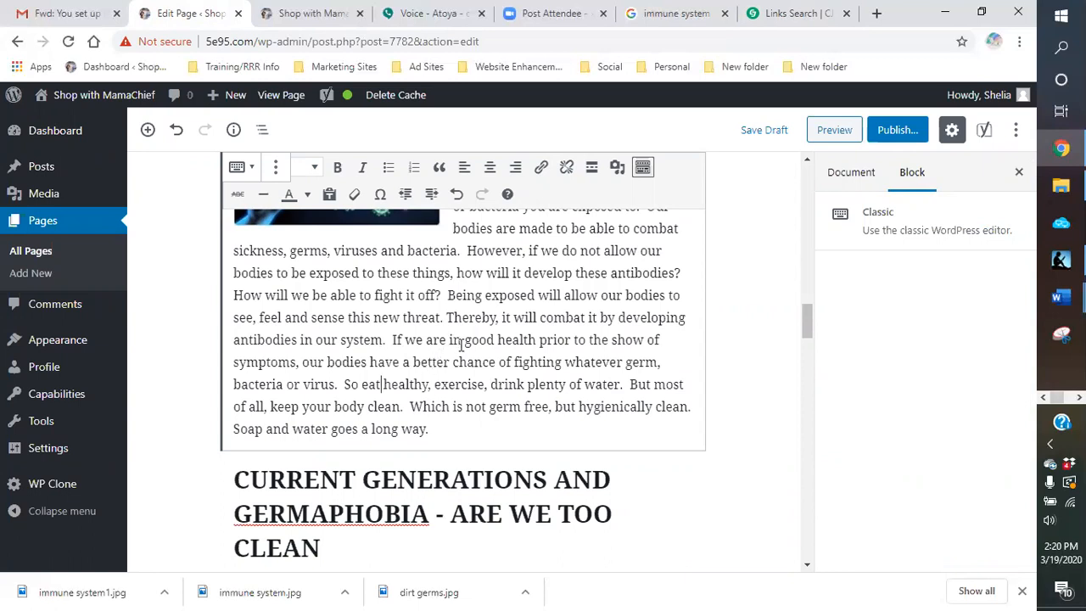
drag(360, 384, 616, 384)
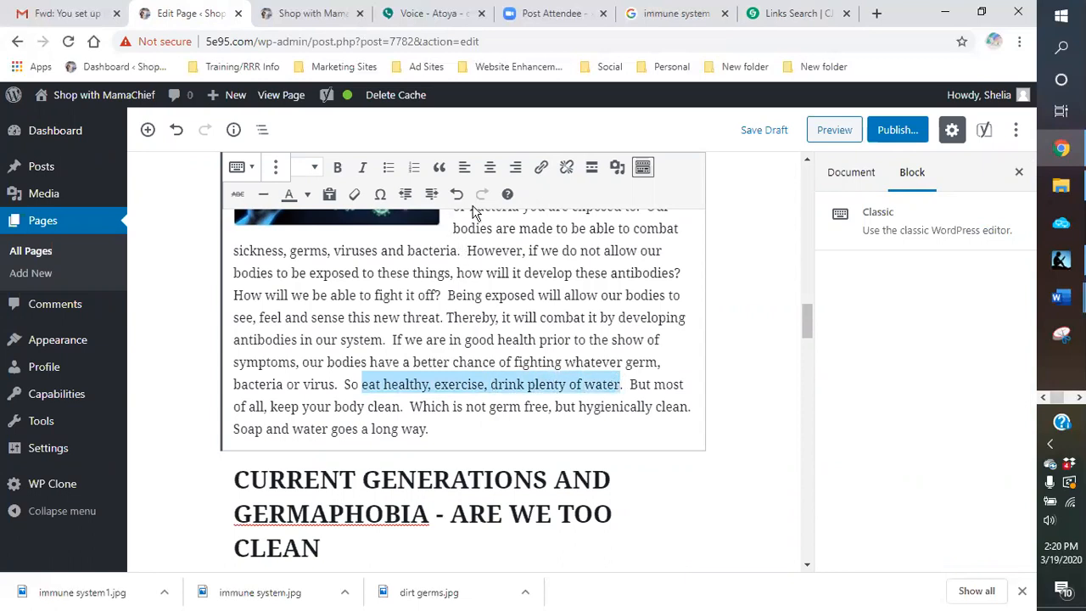
click(541, 169)
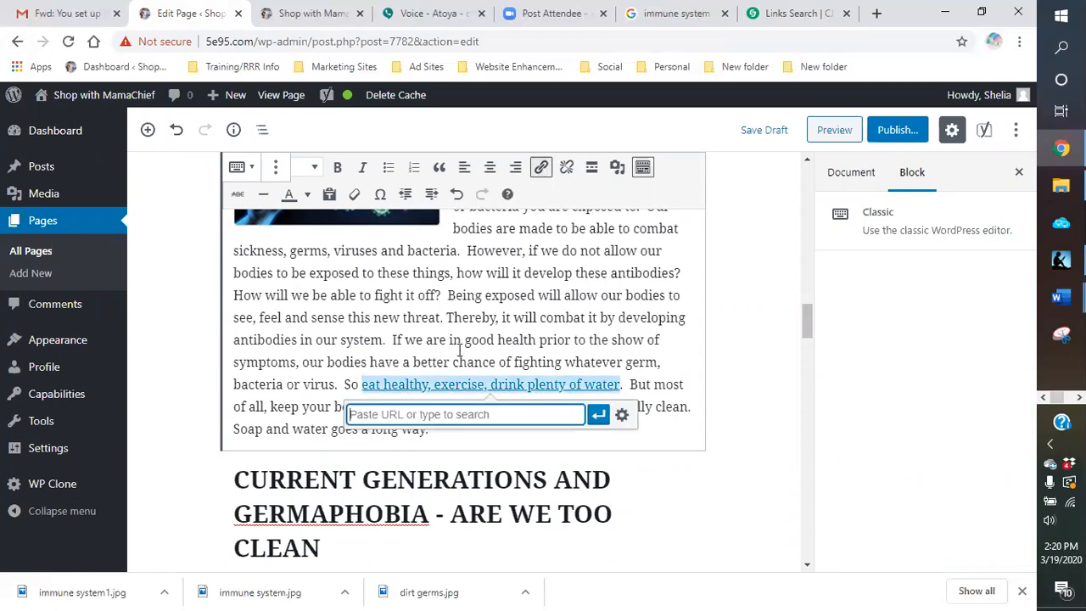
right_click(428, 408)
click(477, 307)
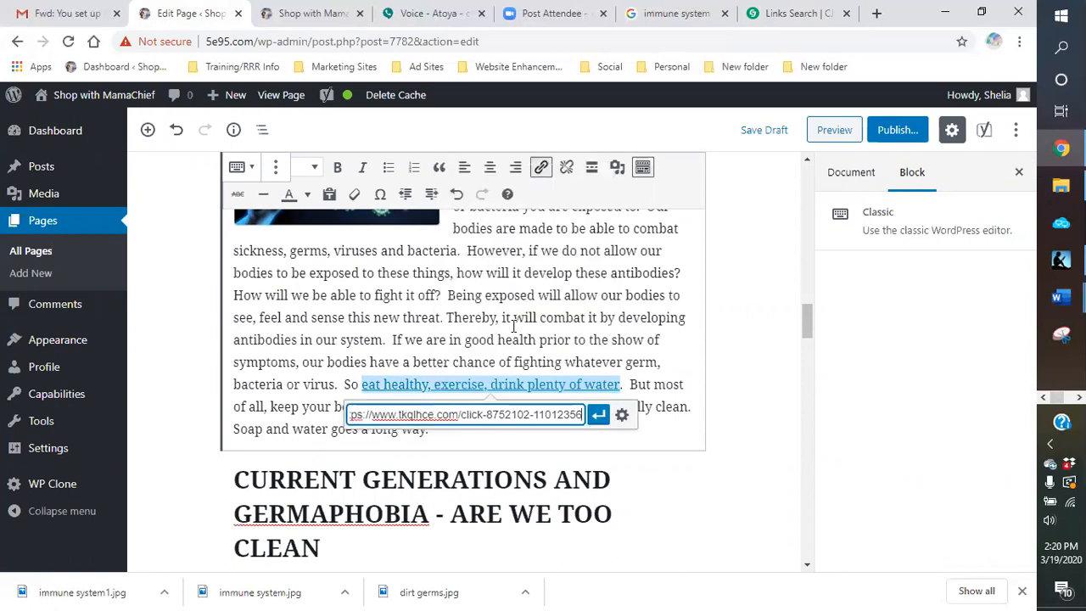
click(621, 416)
click(409, 251)
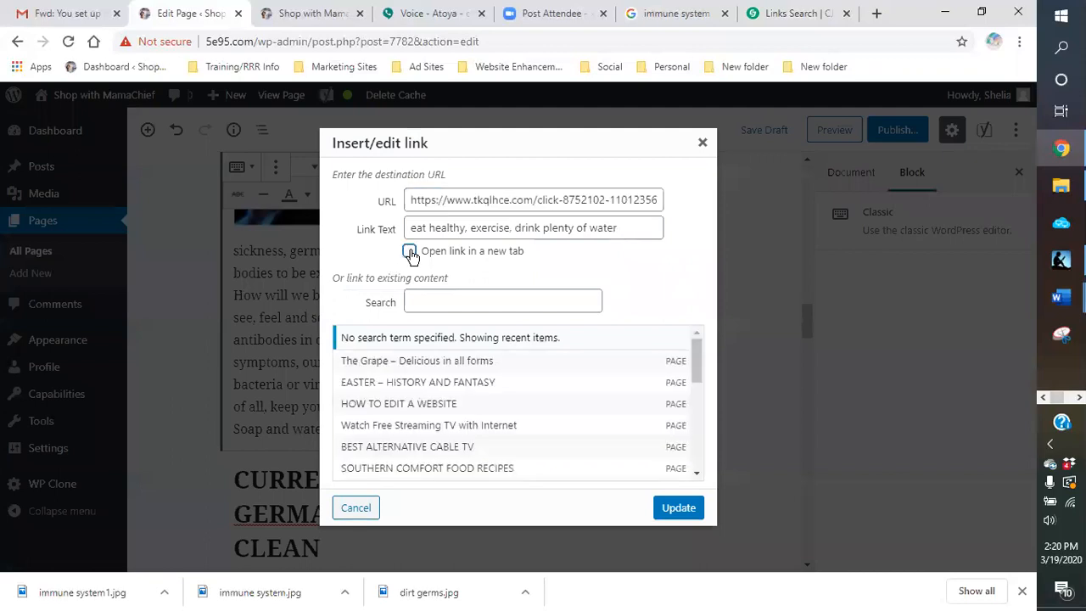
click(684, 509)
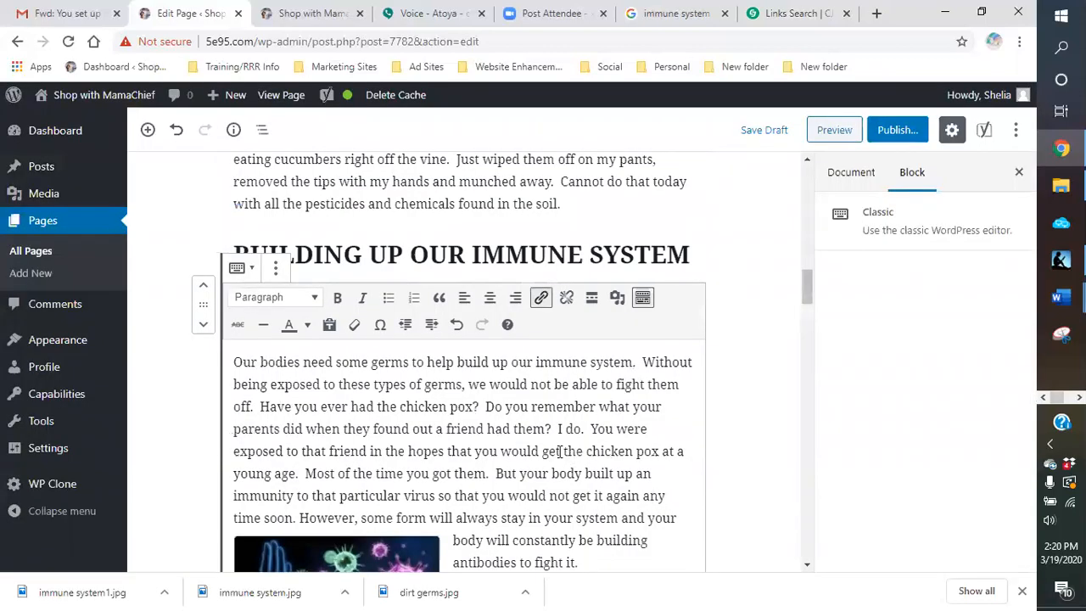
Step: Make the linked "eat healthy, exercise, drink plenty of water" phrase red and bold, and save the draft
scroll(560, 451, down, 4)
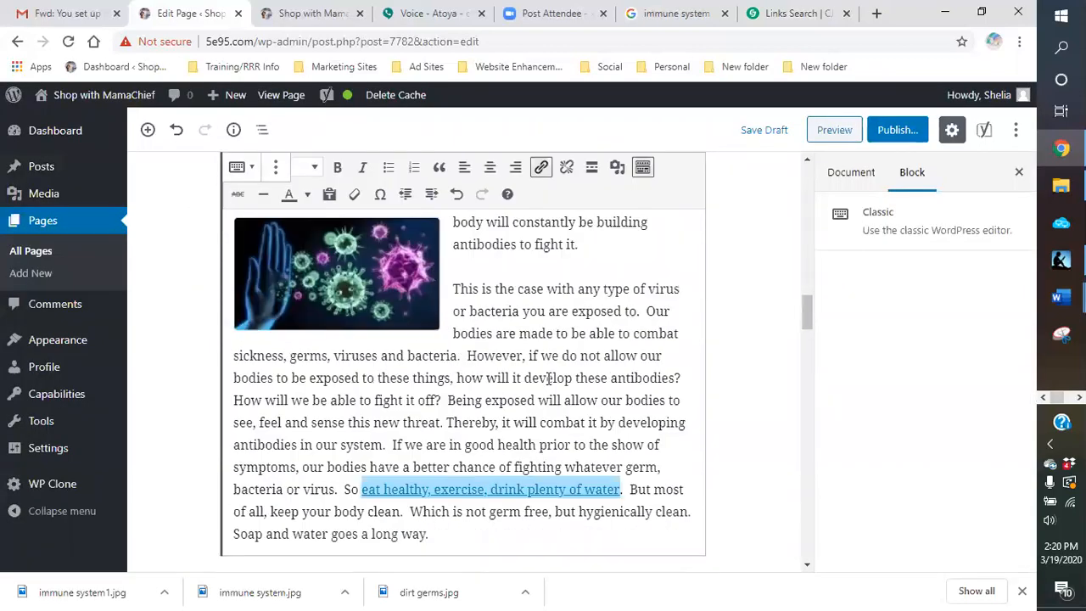
click(307, 198)
click(244, 255)
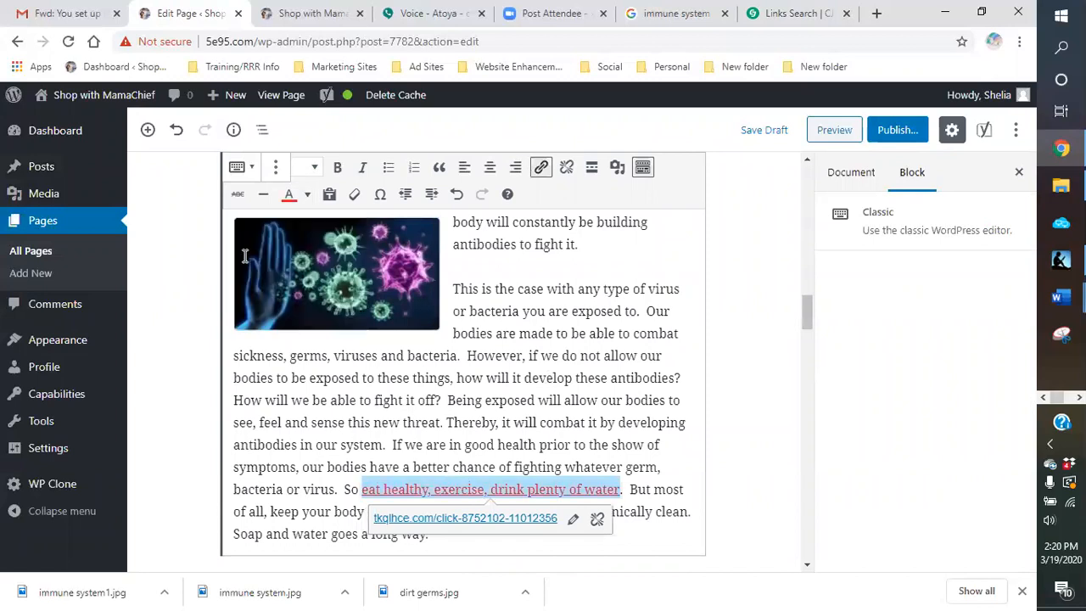
click(336, 167)
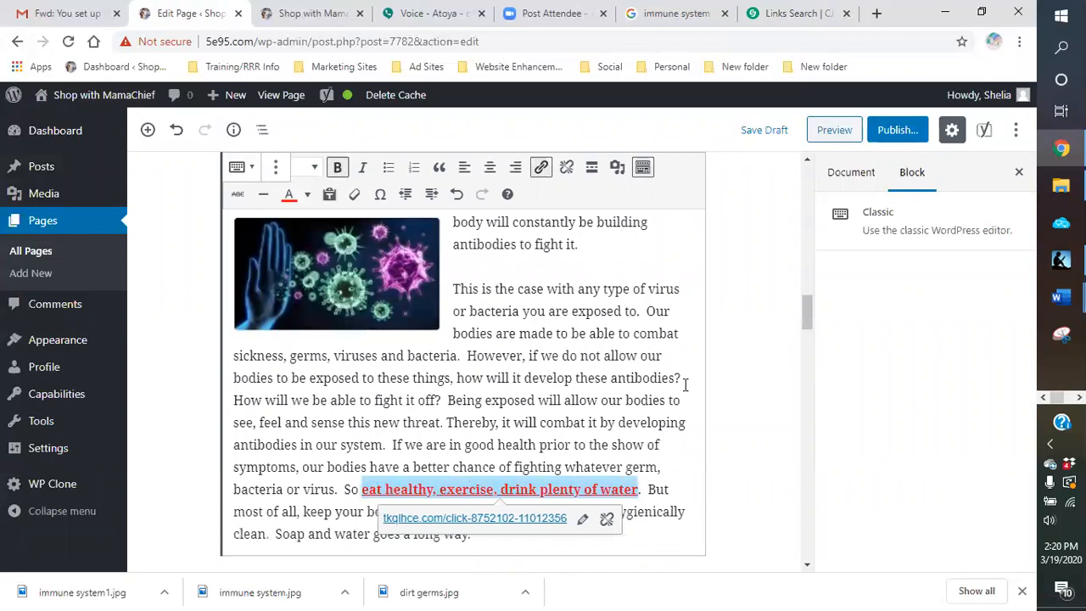
click(754, 284)
scroll(759, 254, up, 4)
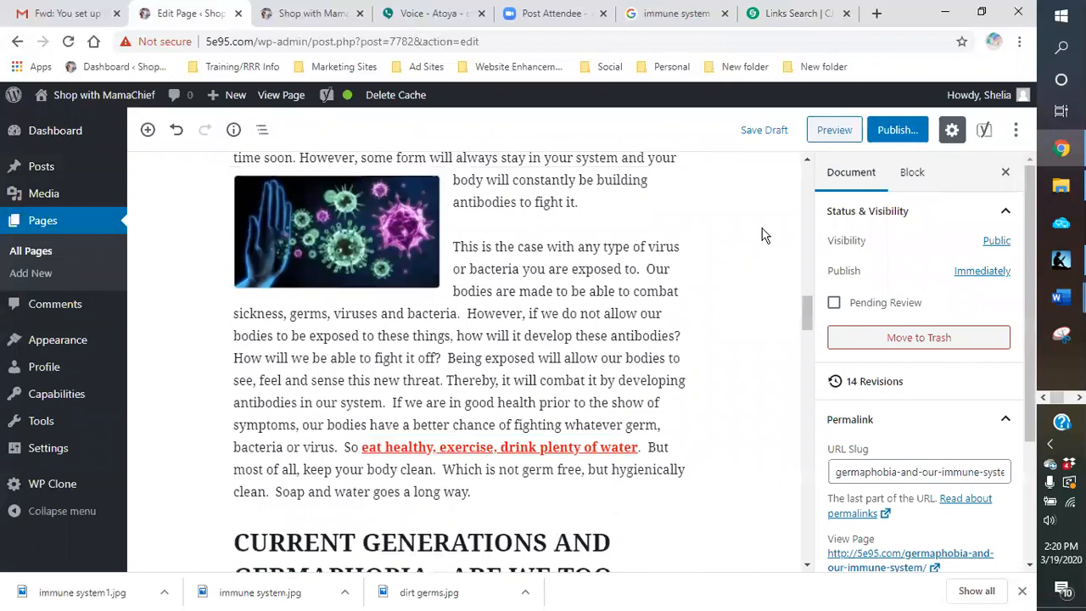
click(759, 131)
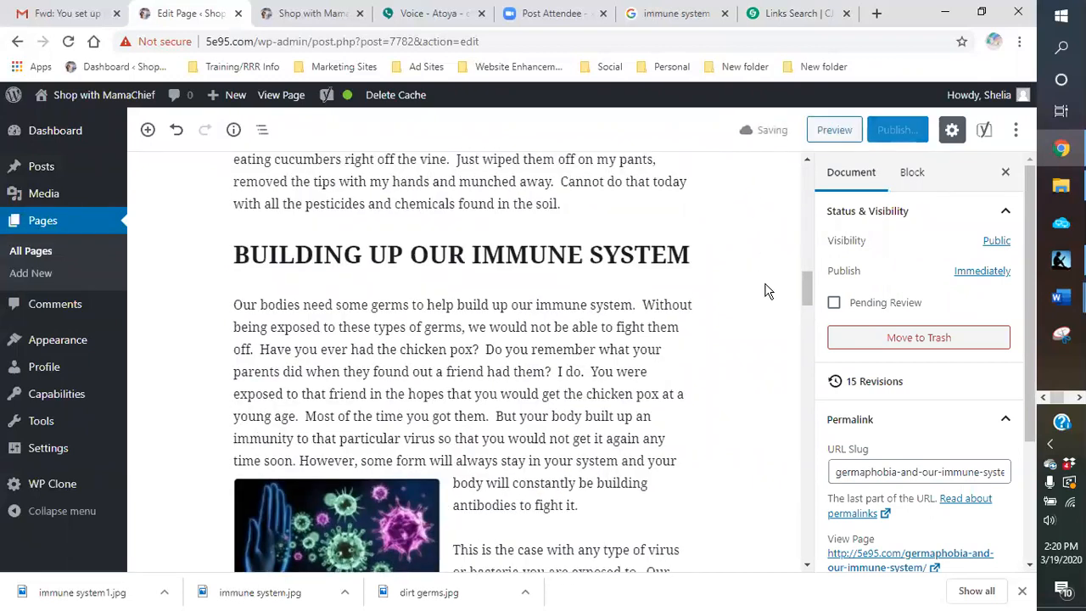
Step: Look over the draft's sections and read through the Yoast SEO analysis for the focus keyphrase germaphobia
scroll(715, 312, up, 5)
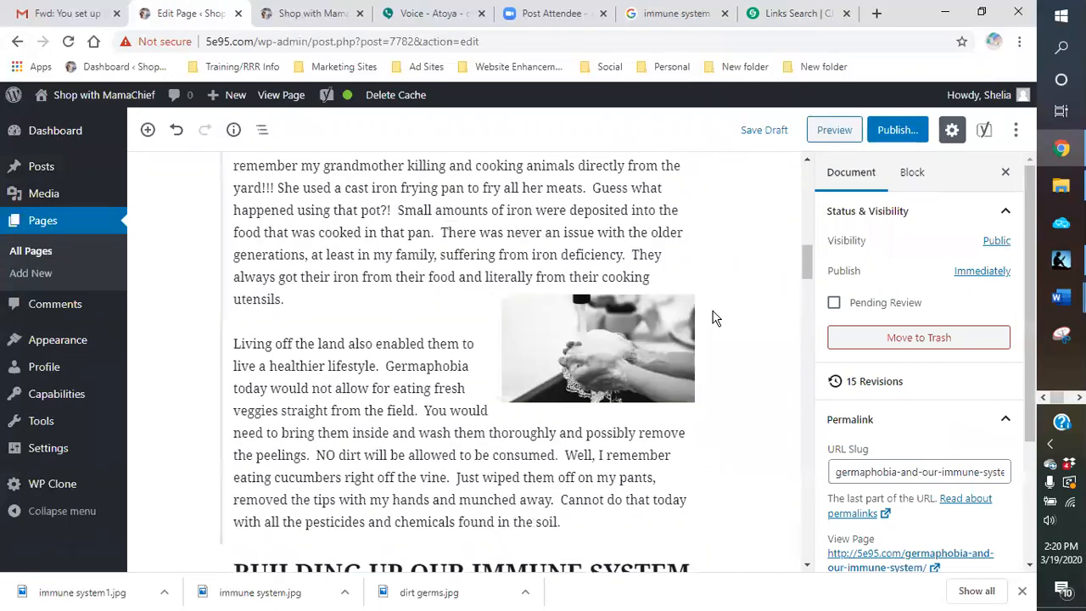
scroll(713, 318, up, 3)
scroll(710, 318, down, 5)
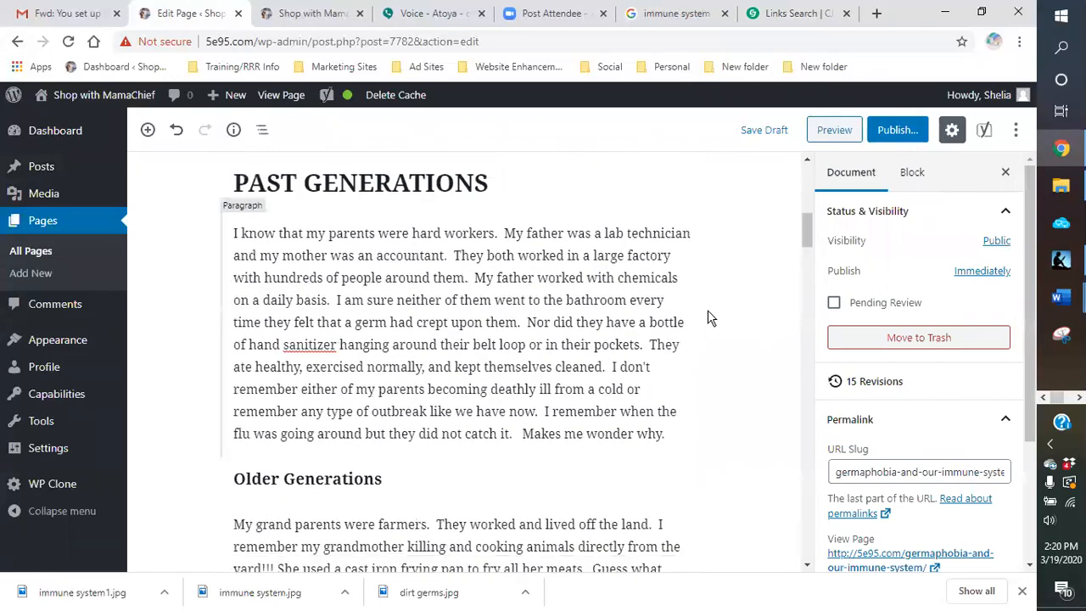
scroll(711, 318, down, 10)
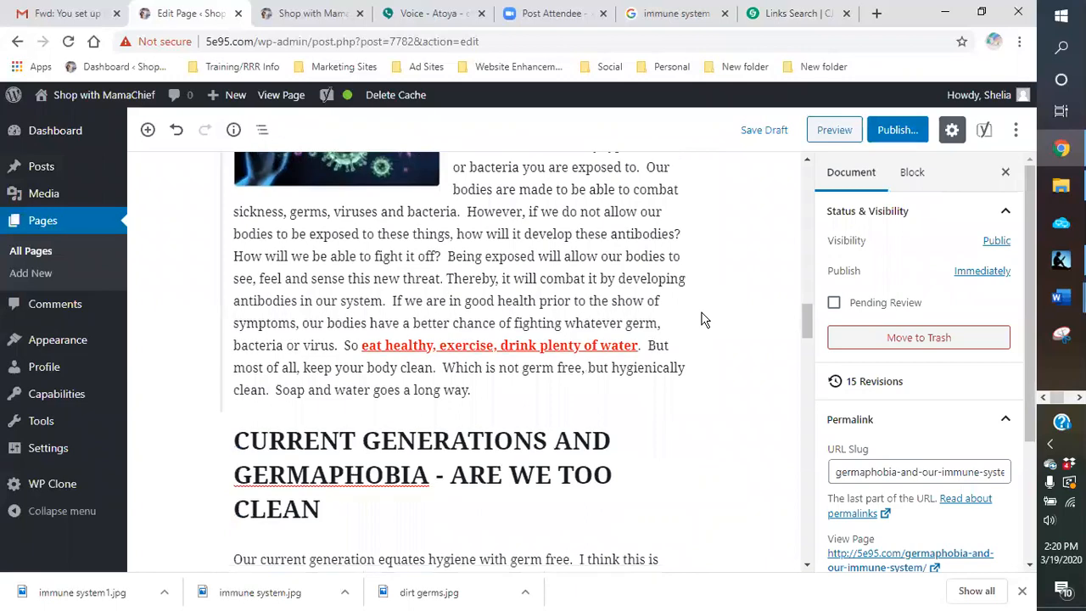
scroll(701, 319, down, 10)
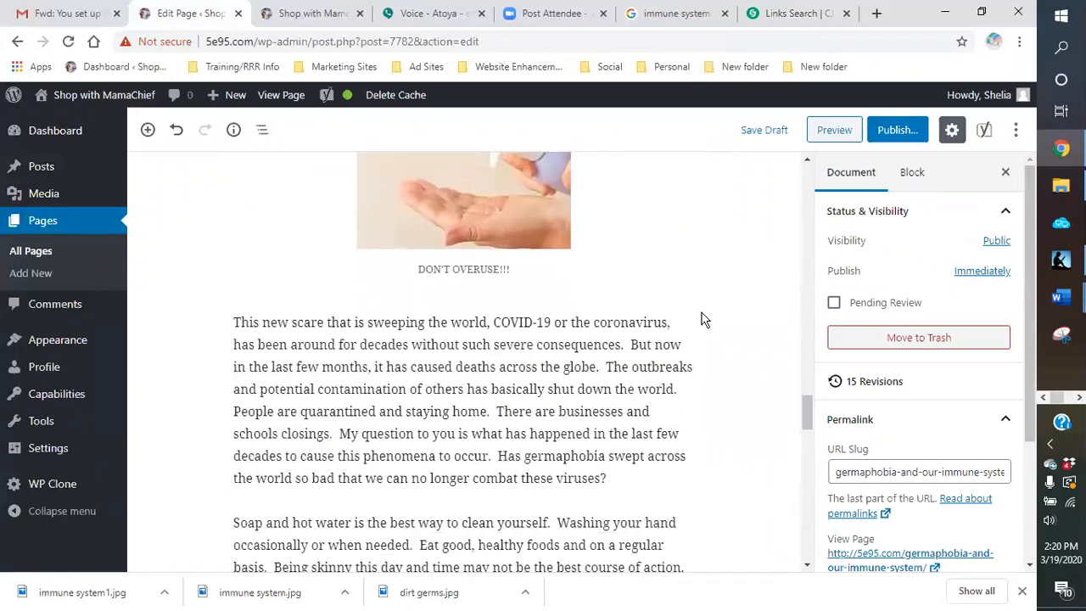
scroll(700, 319, down, 8)
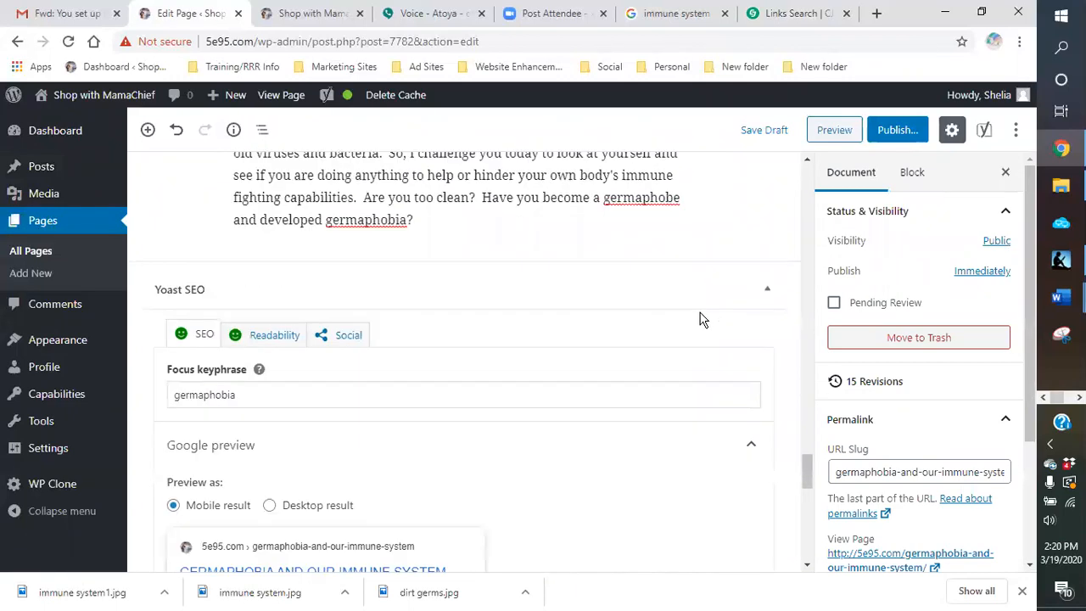
scroll(622, 328, down, 3)
scroll(440, 305, up, 3)
scroll(436, 308, down, 8)
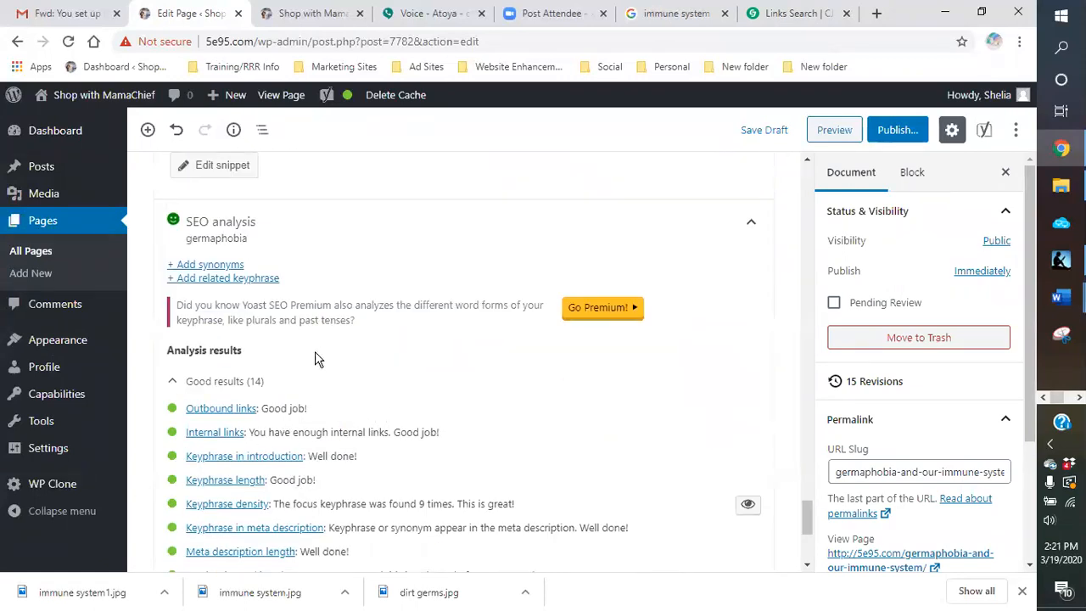
scroll(311, 368, up, 1)
scroll(317, 367, down, 2)
scroll(316, 367, down, 1)
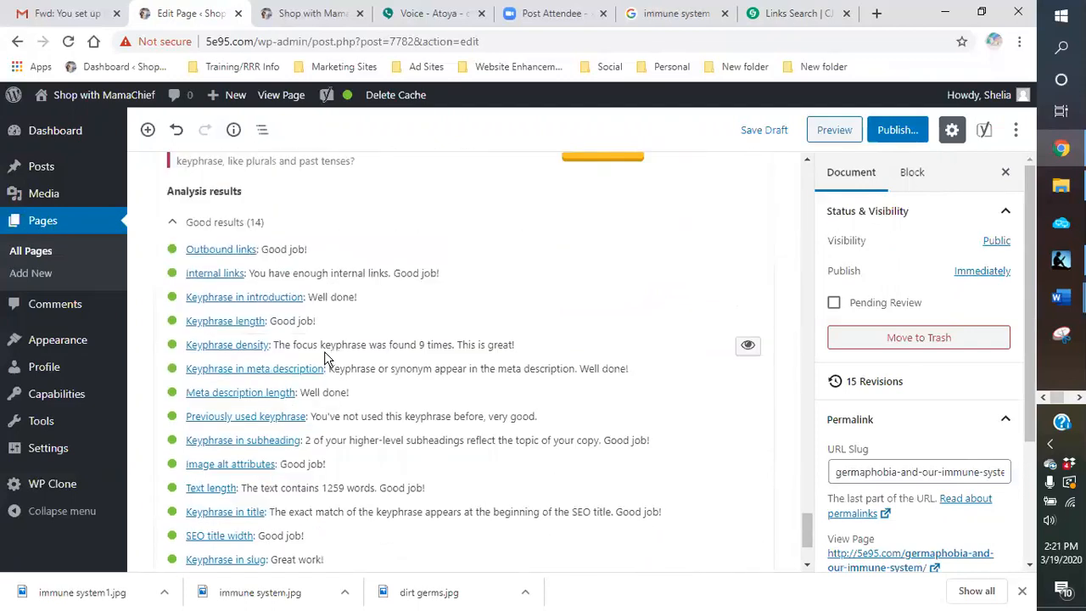
scroll(326, 358, down, 2)
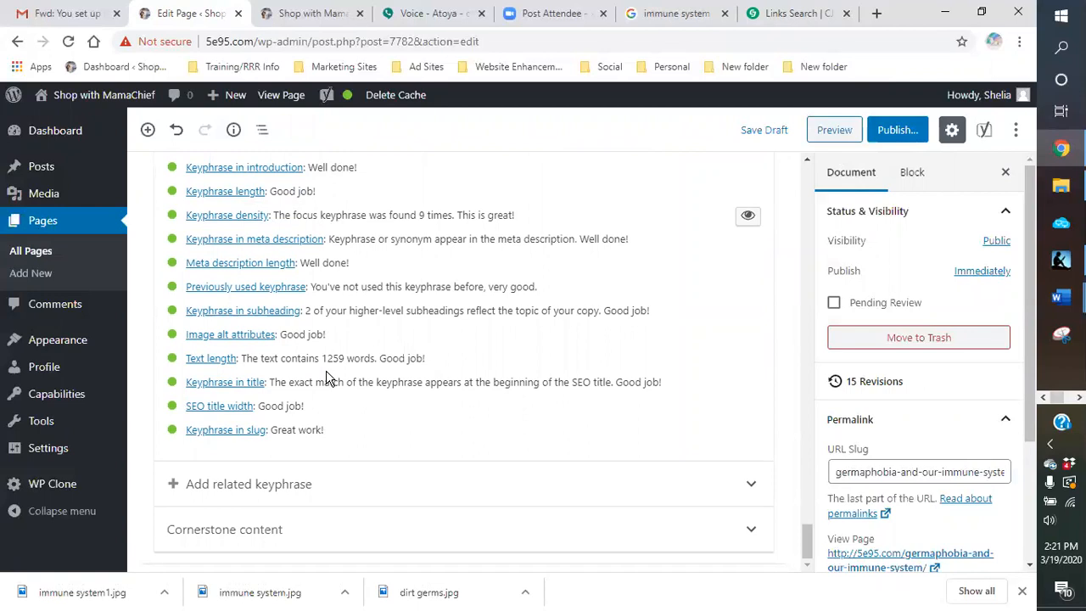
scroll(328, 379, up, 1)
scroll(327, 379, up, 6)
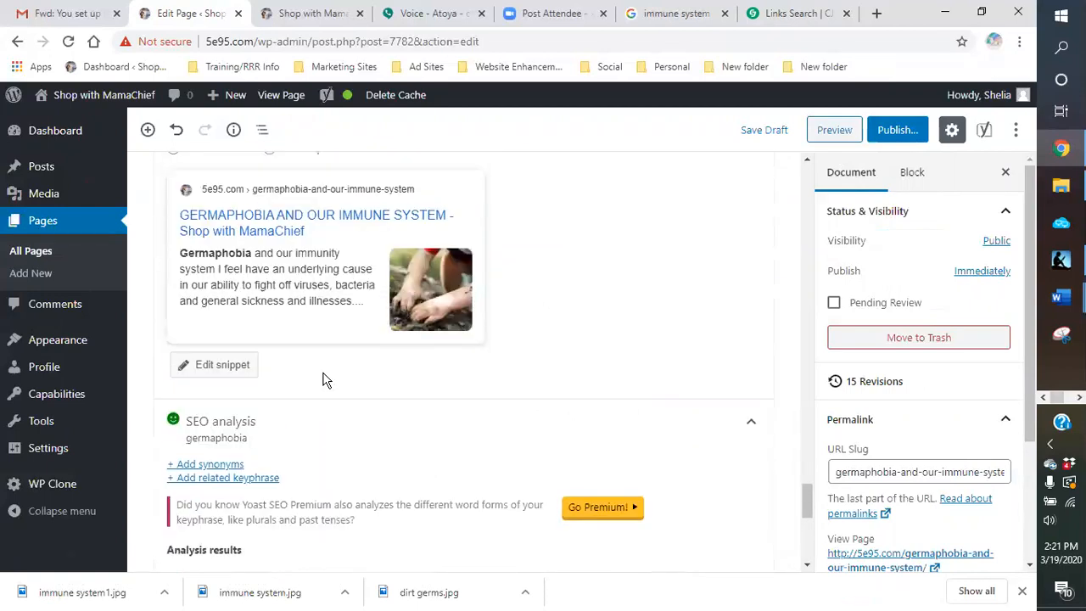
Step: Read the Yoast readability analysis and look back over the draft from the conclusion to the Older Generations section
click(268, 370)
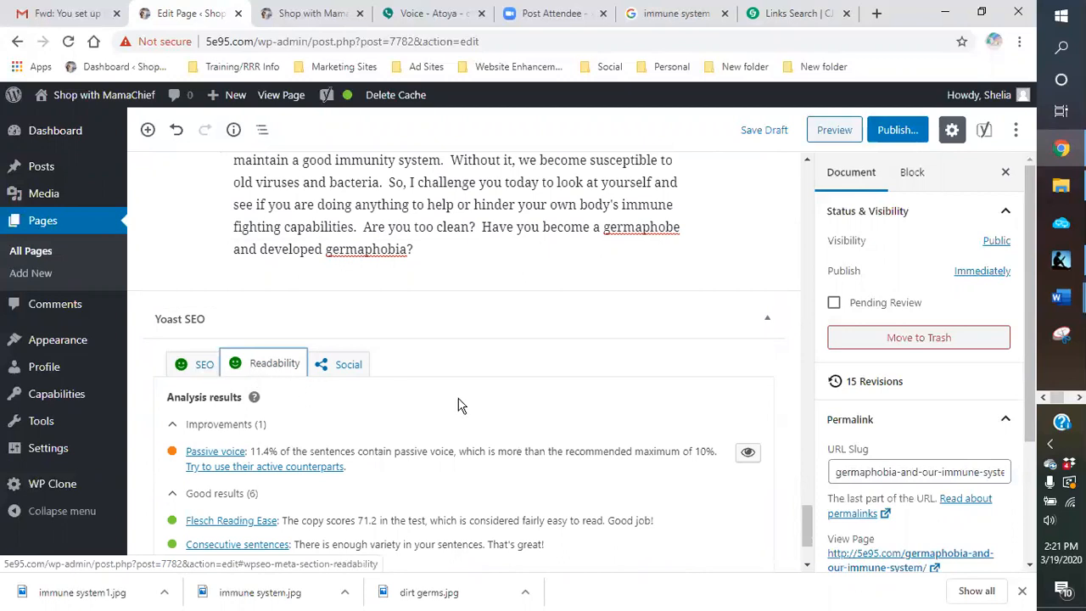
scroll(484, 396, up, 2)
scroll(484, 390, down, 3)
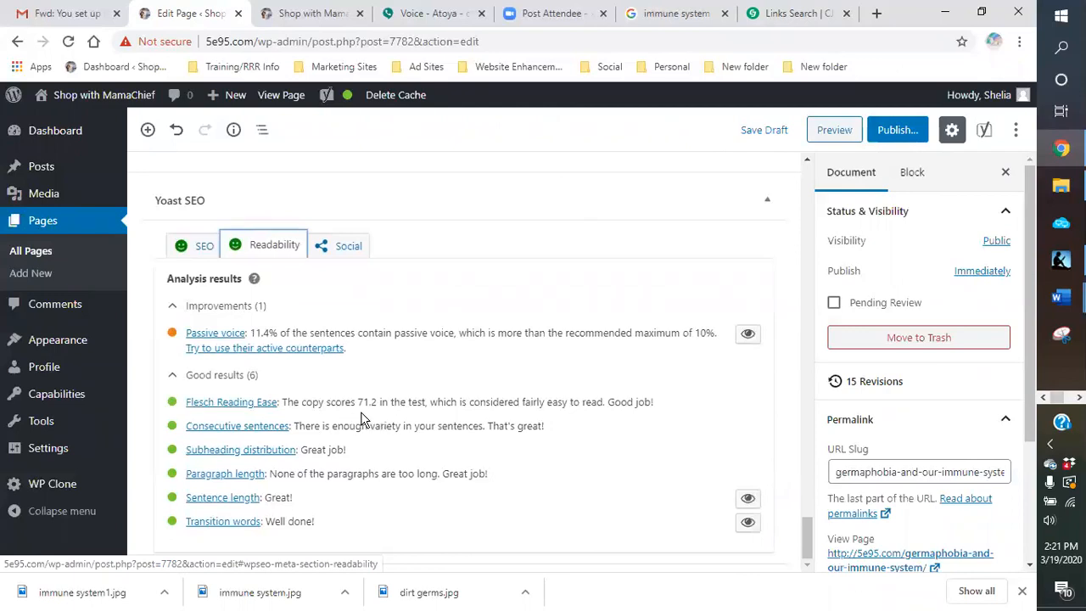
scroll(539, 427, up, 1)
scroll(538, 427, up, 8)
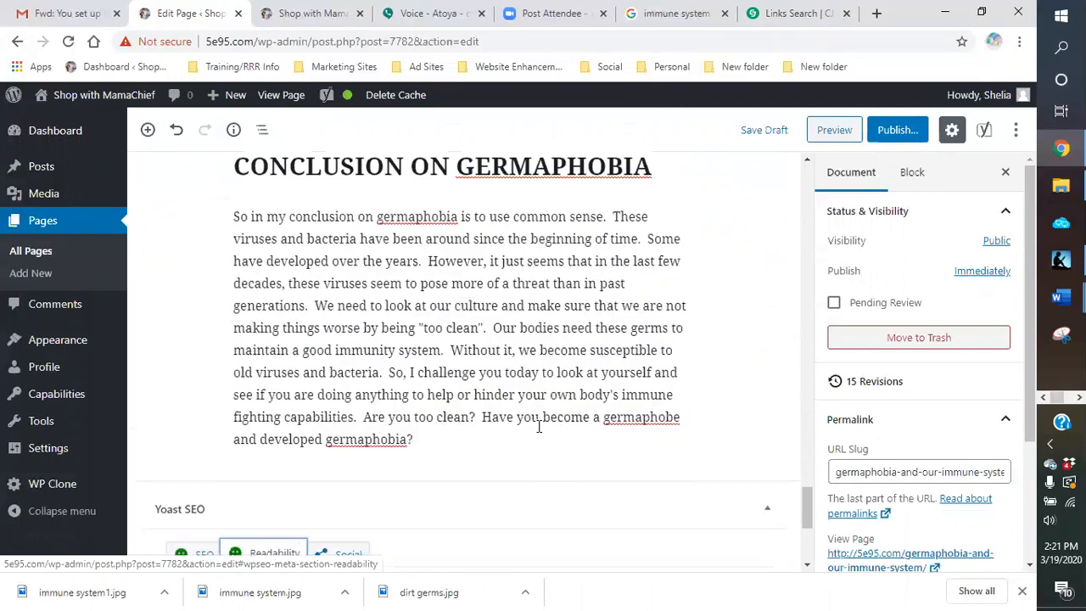
scroll(686, 358, up, 12)
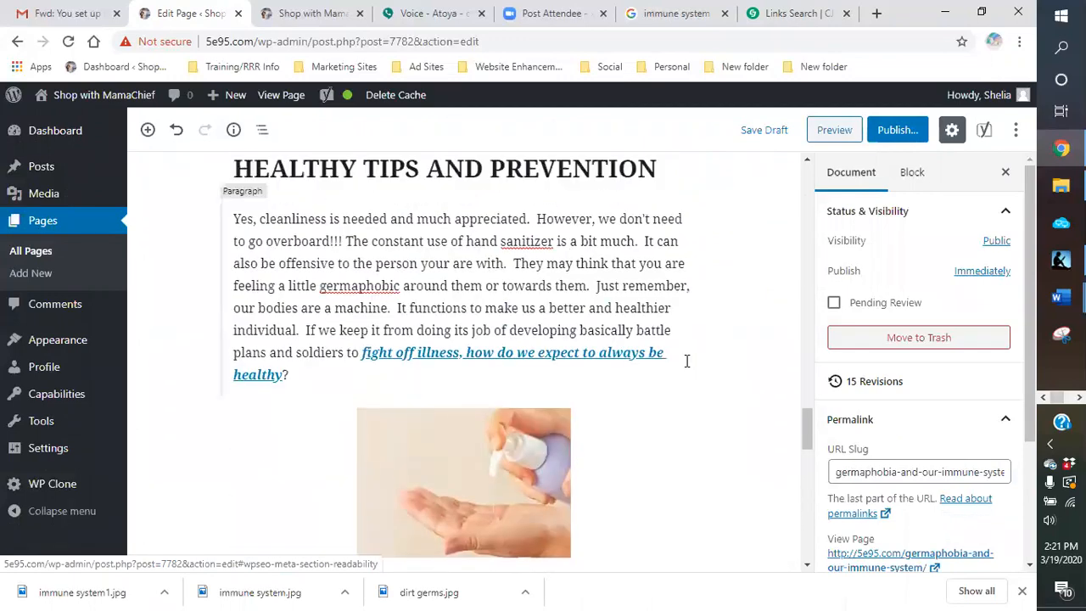
scroll(686, 360, up, 12)
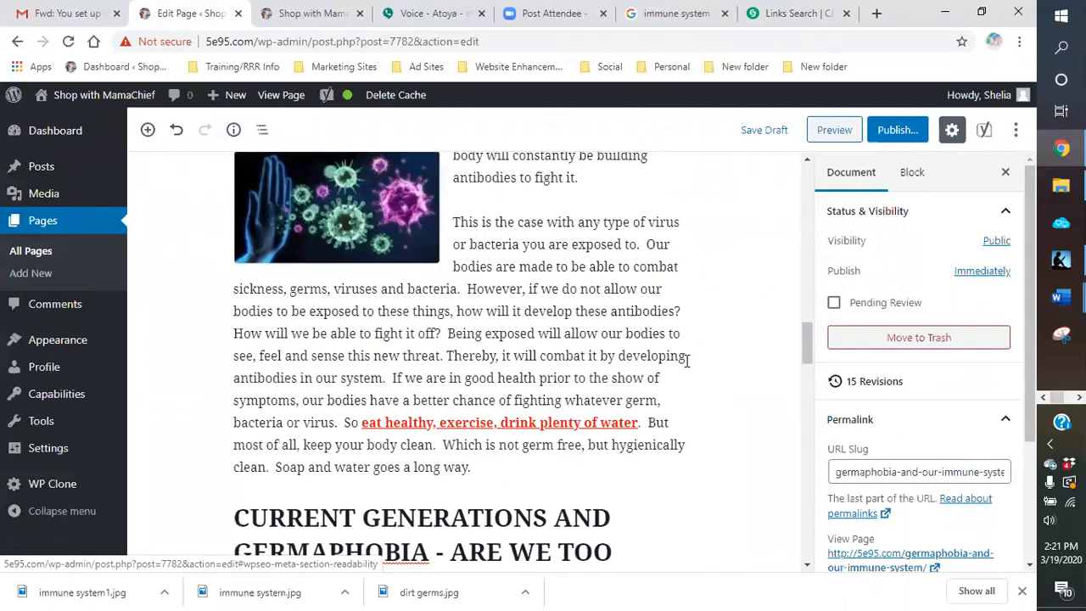
scroll(686, 367, up, 1)
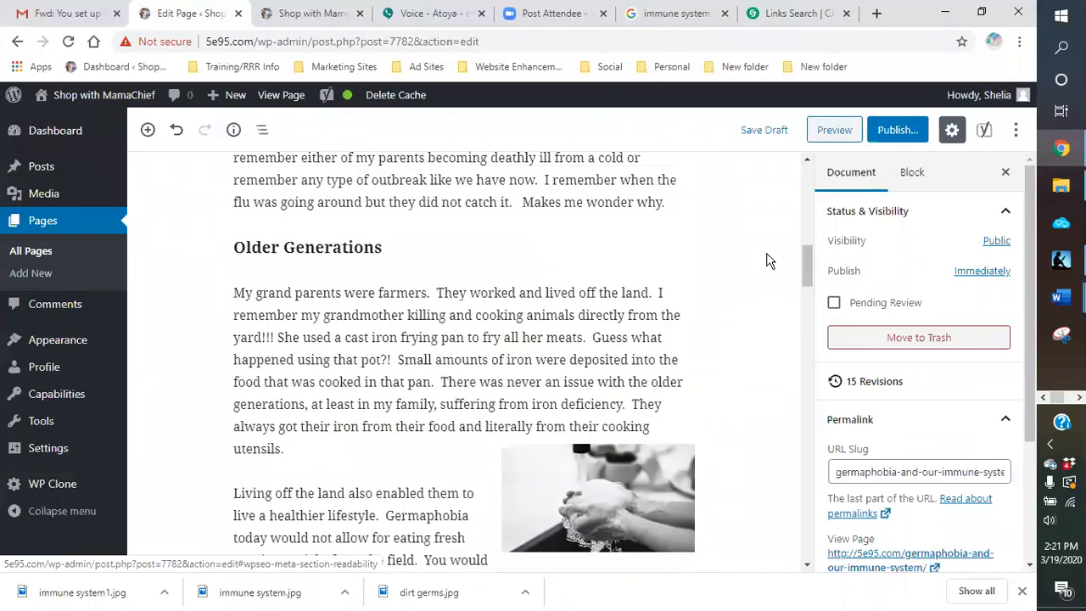
Step: Publish the germaphobia page with public visibility and immediate publishing, and close the publishing confirmation
click(895, 135)
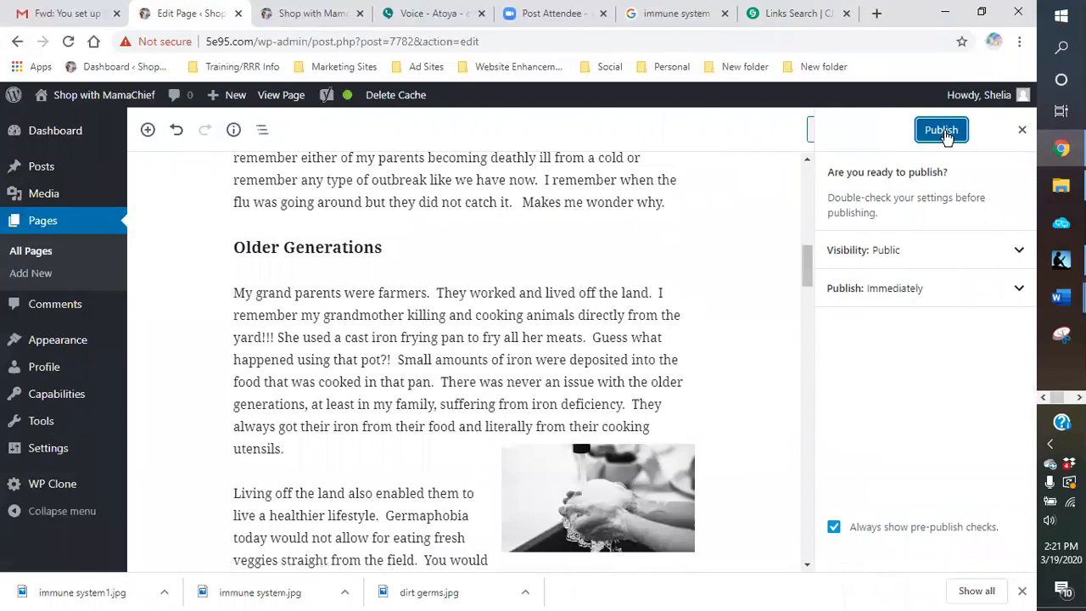
click(943, 132)
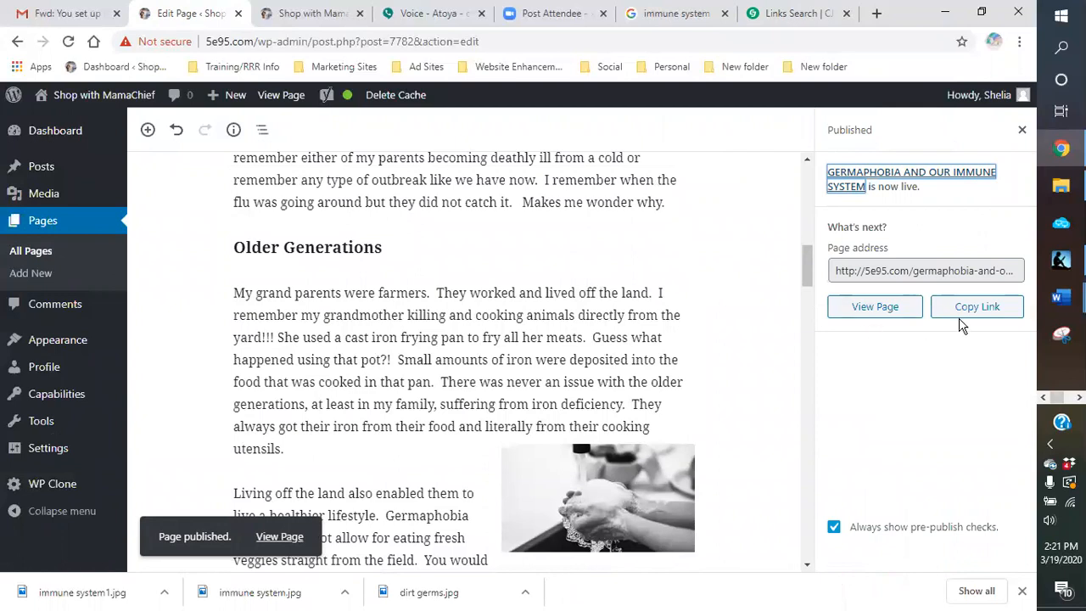
click(1021, 130)
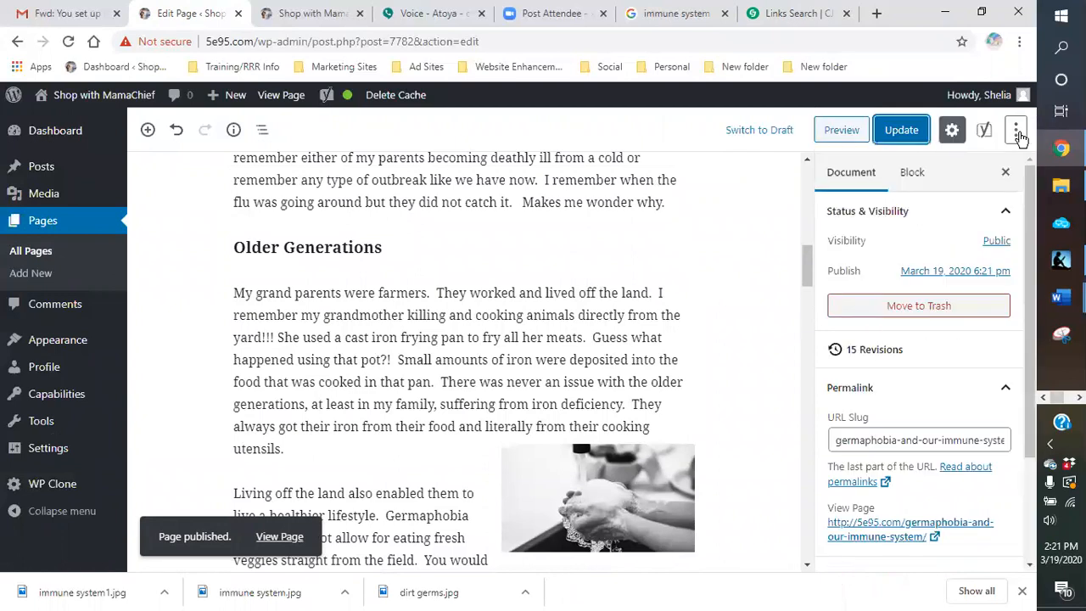
Step: Preview the published page and examine its text, images, captions and links from the title to the conclusion
click(841, 134)
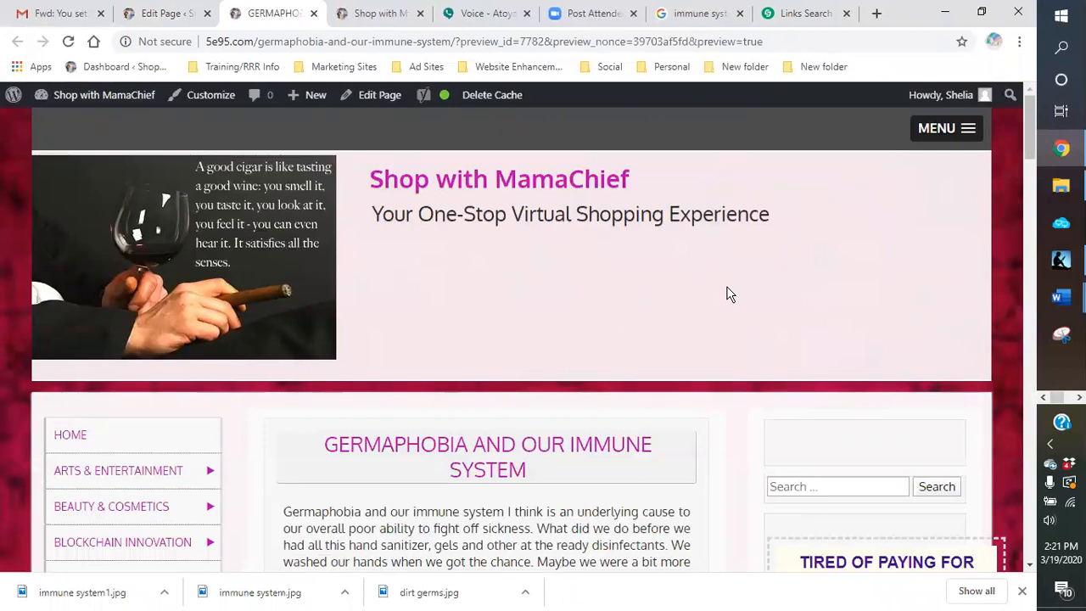
scroll(729, 293, down, 3)
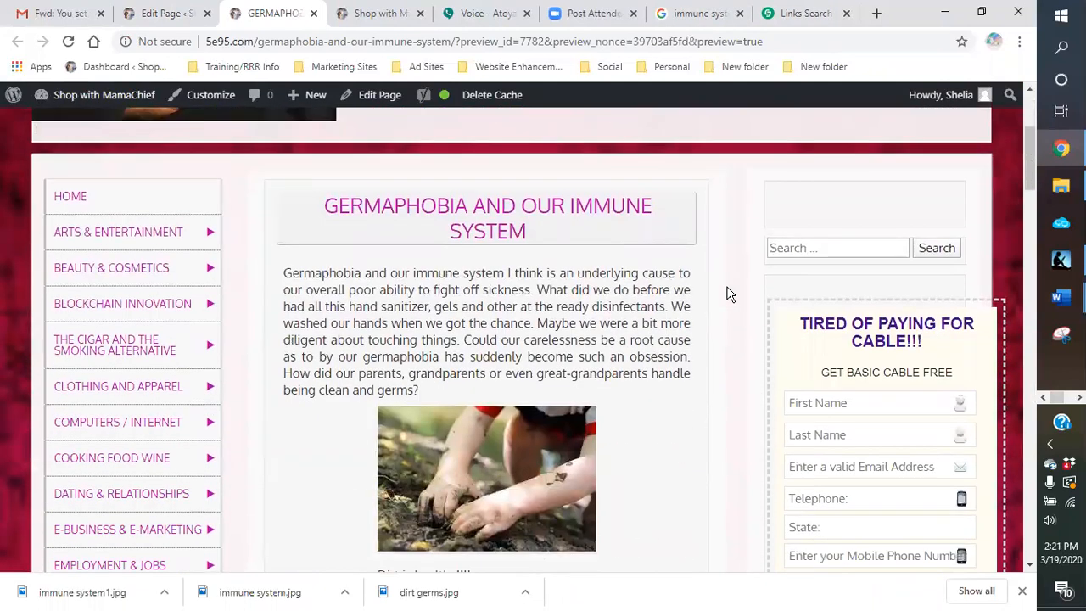
scroll(729, 293, down, 4)
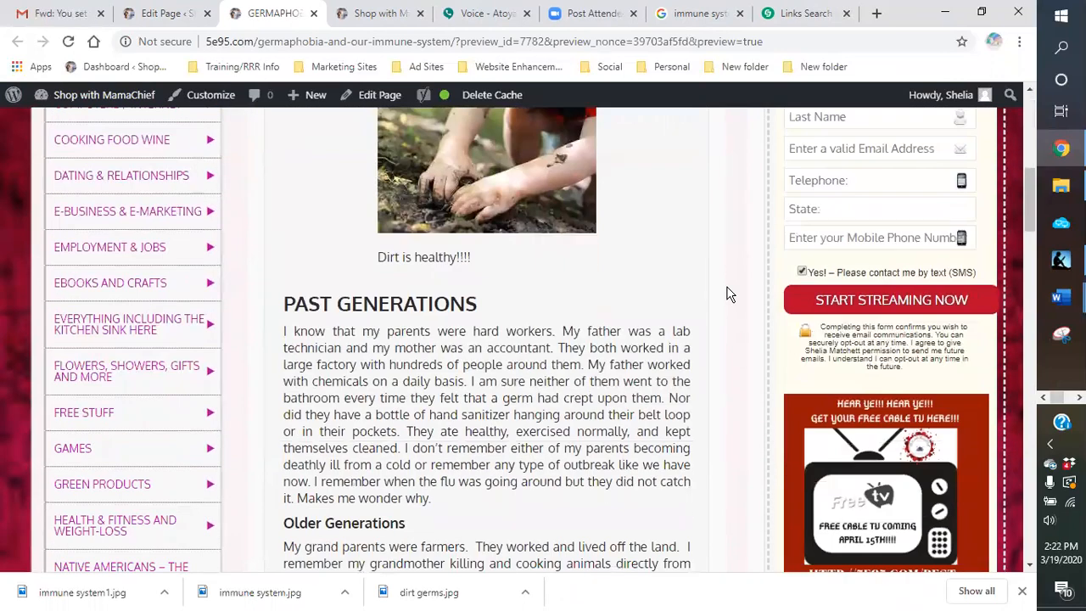
scroll(730, 294, down, 4)
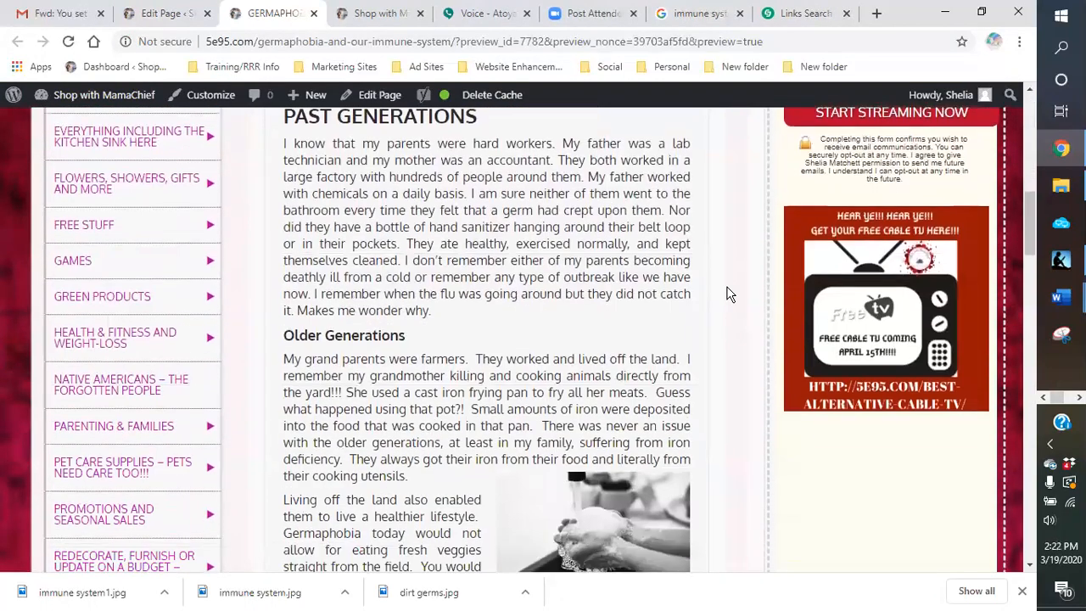
scroll(727, 294, down, 5)
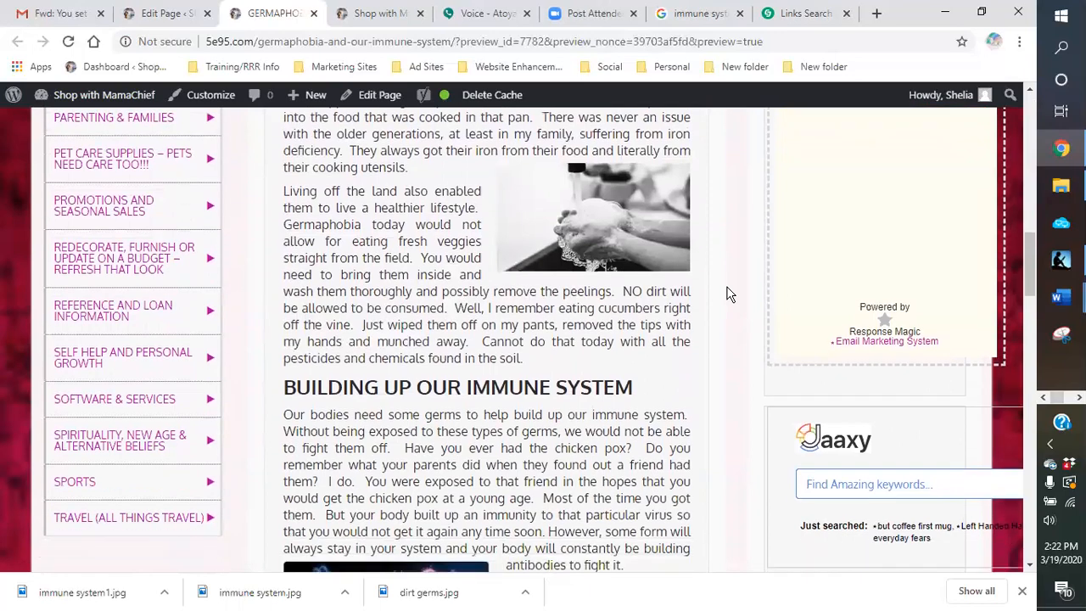
scroll(728, 294, down, 8)
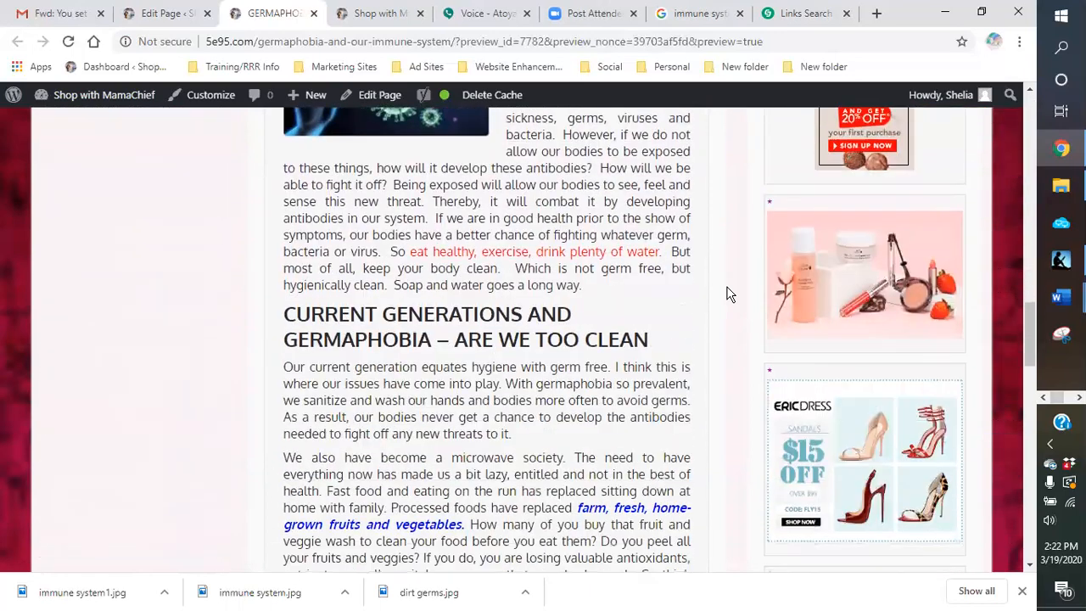
scroll(728, 293, down, 5)
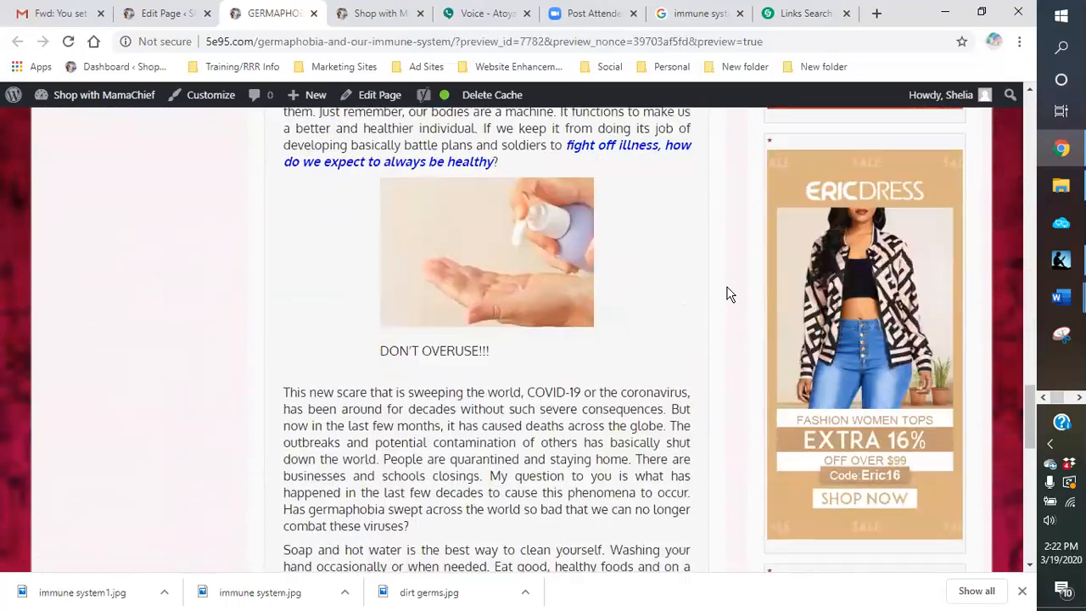
scroll(727, 293, down, 4)
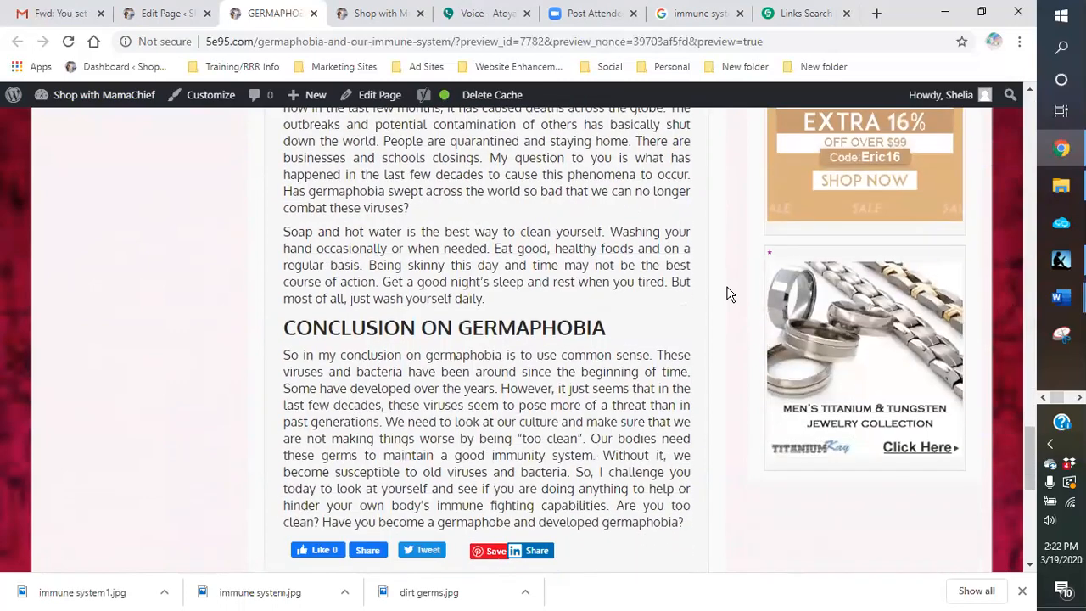
scroll(728, 294, down, 2)
scroll(728, 293, up, 7)
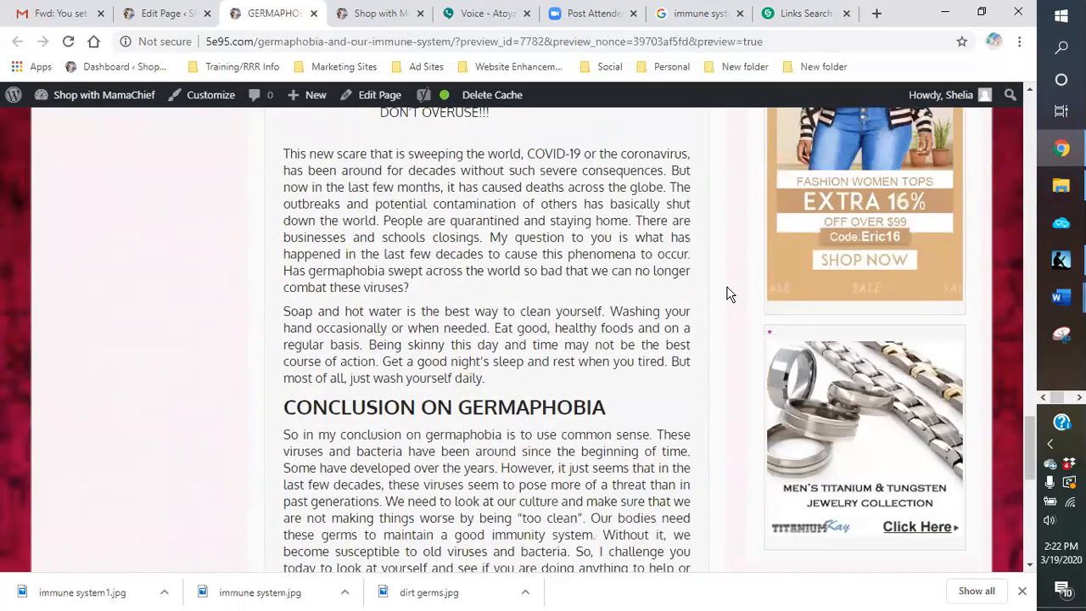
scroll(728, 294, up, 6)
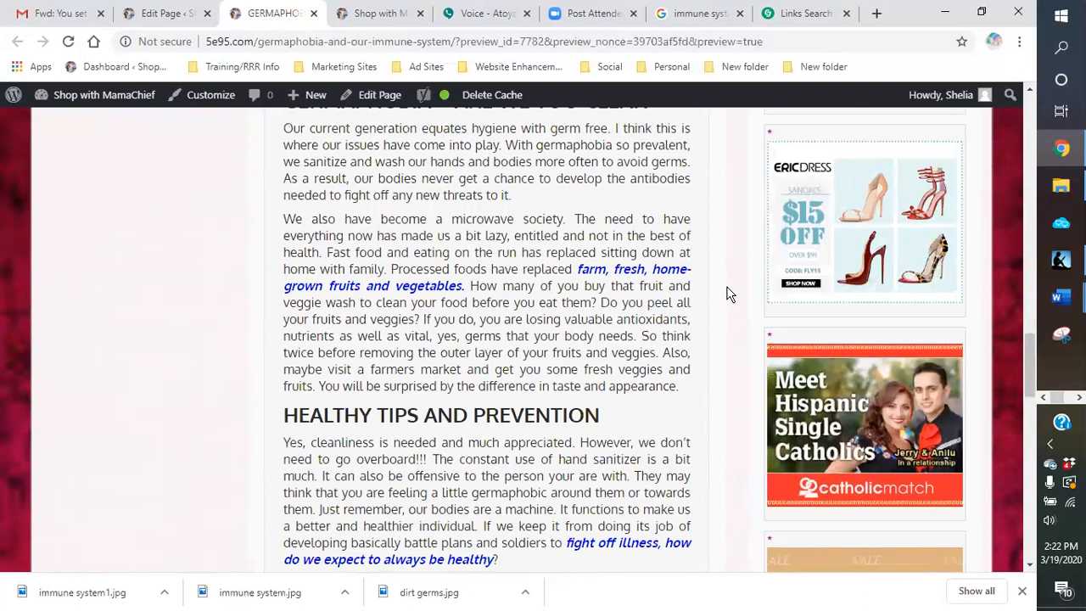